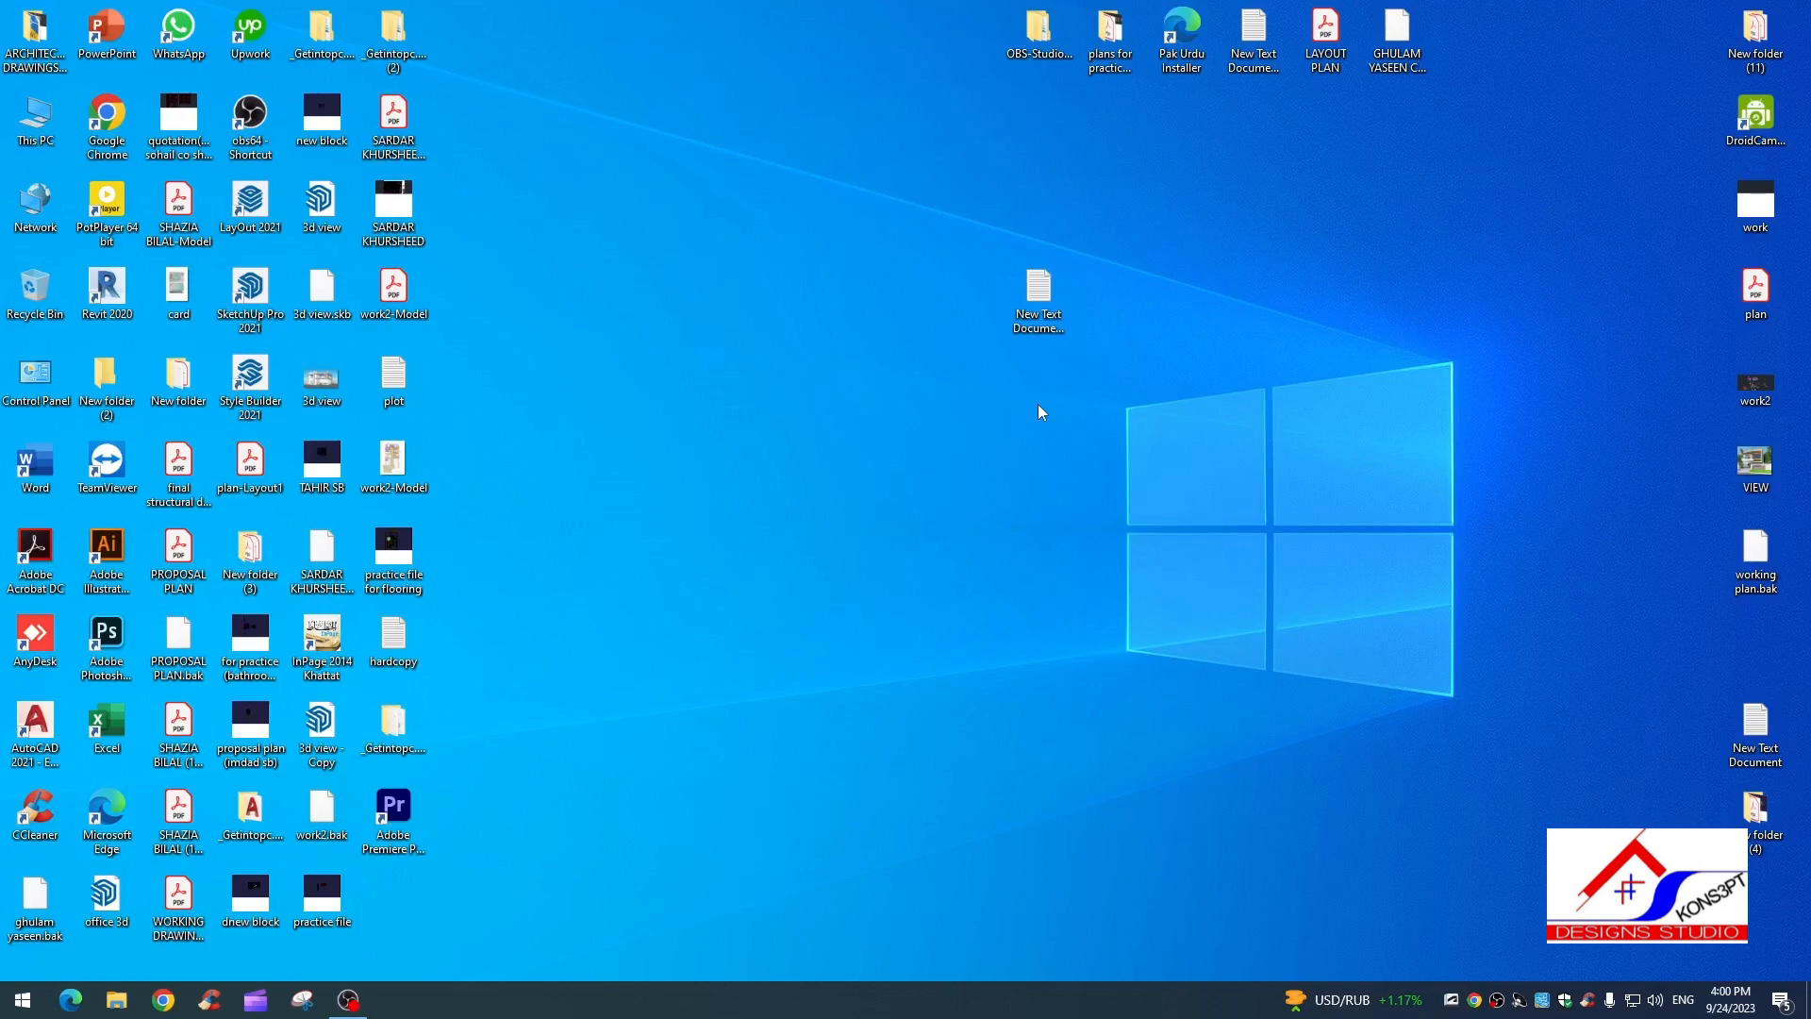
# Step: Open the work2 drawing from the desktop in AutoCAD and dismiss the proxy information notice
pyautogui.doubleClick(1785, 404)
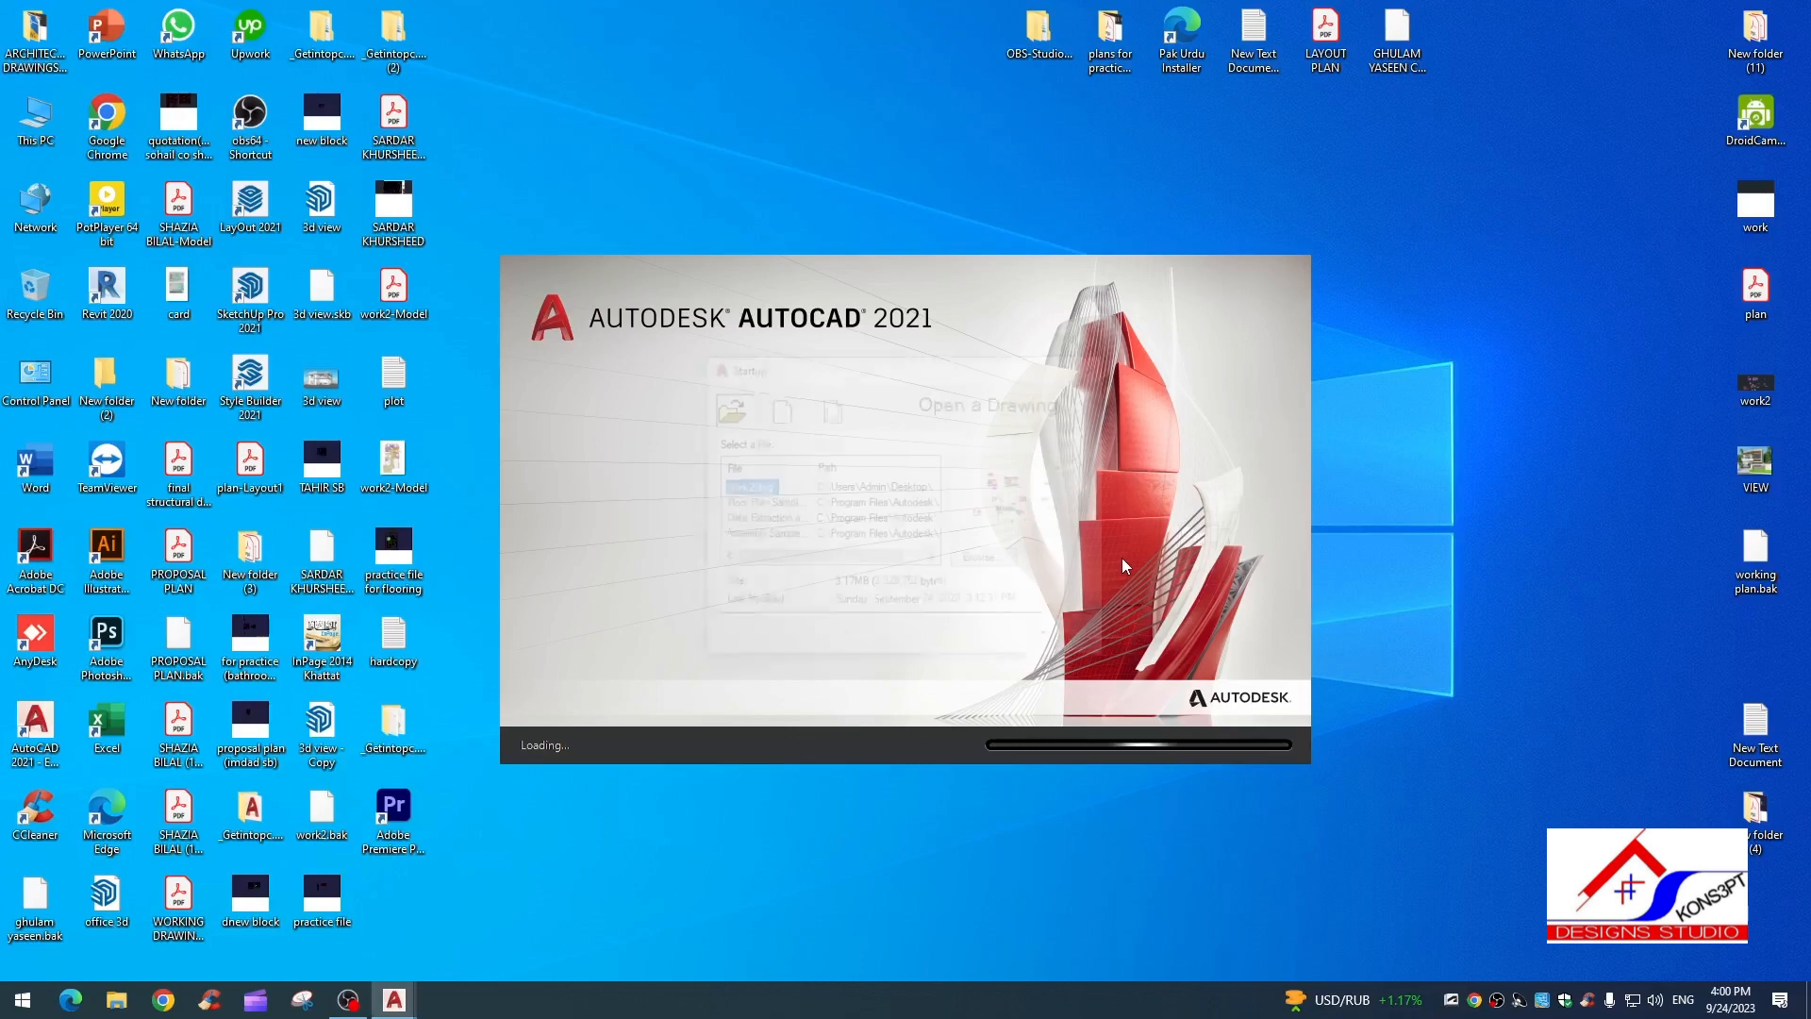
pyautogui.click(975, 638)
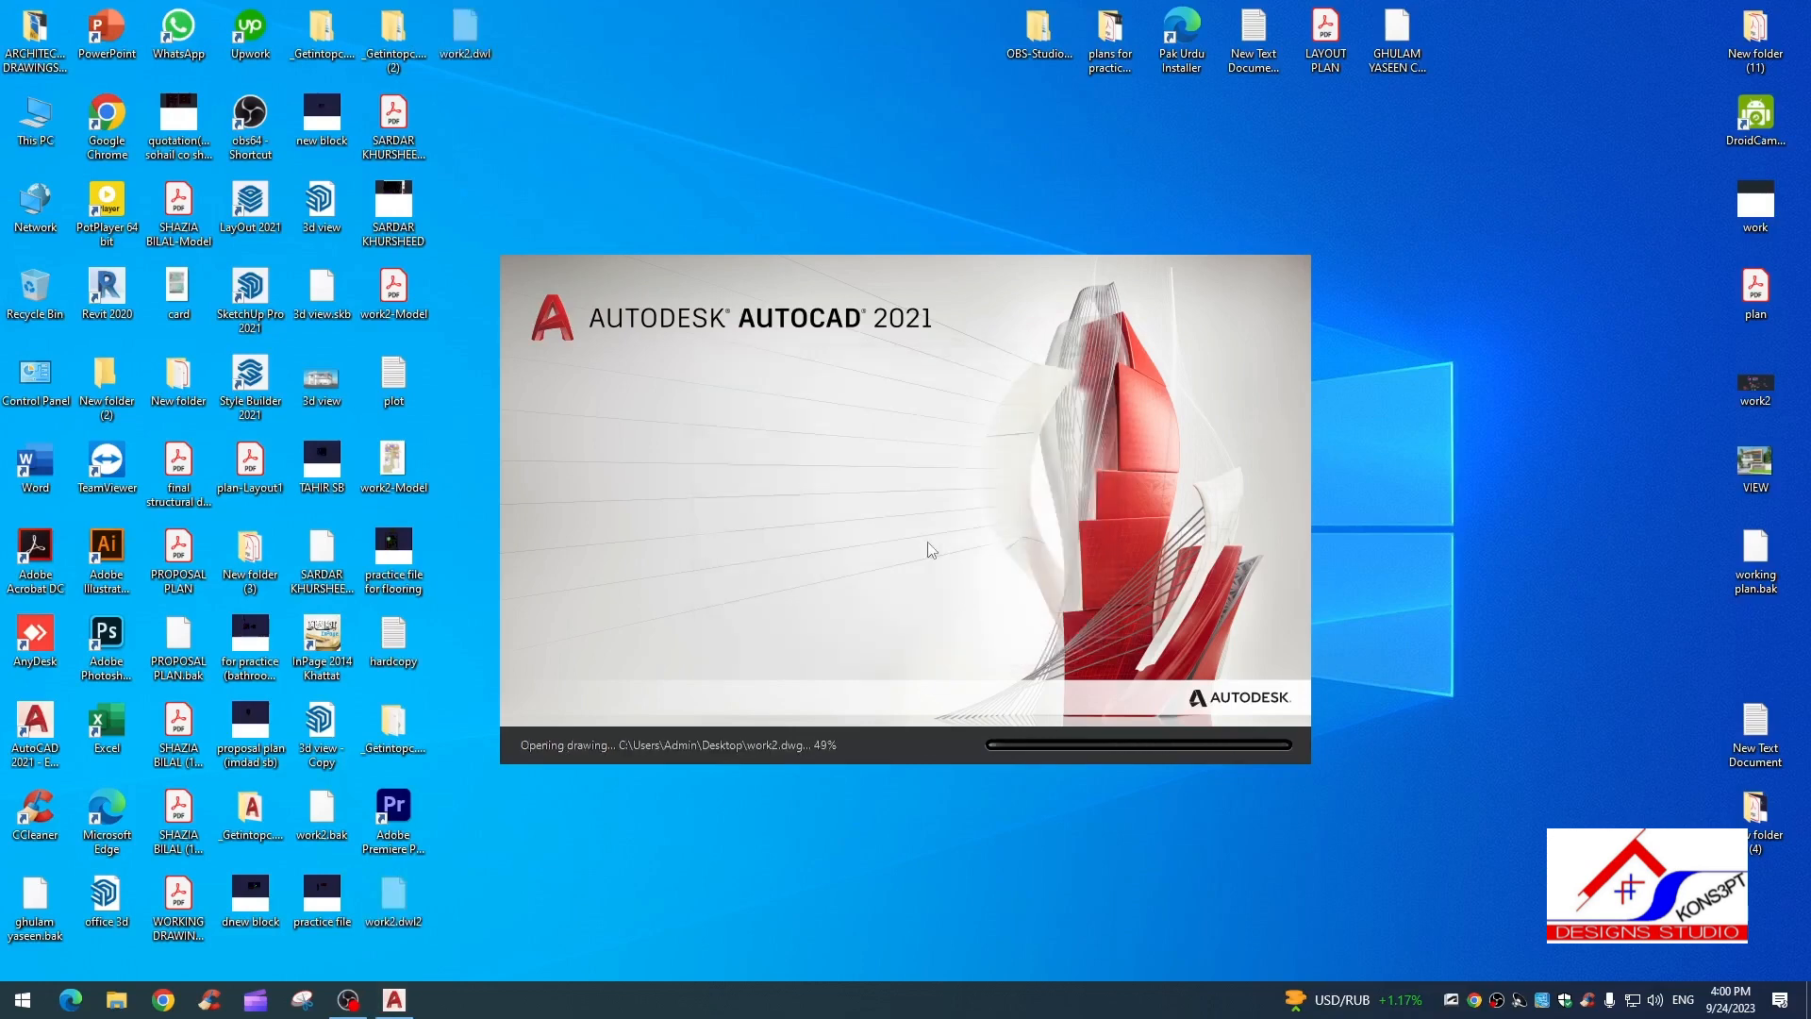
pyautogui.rightClick(1367, 538)
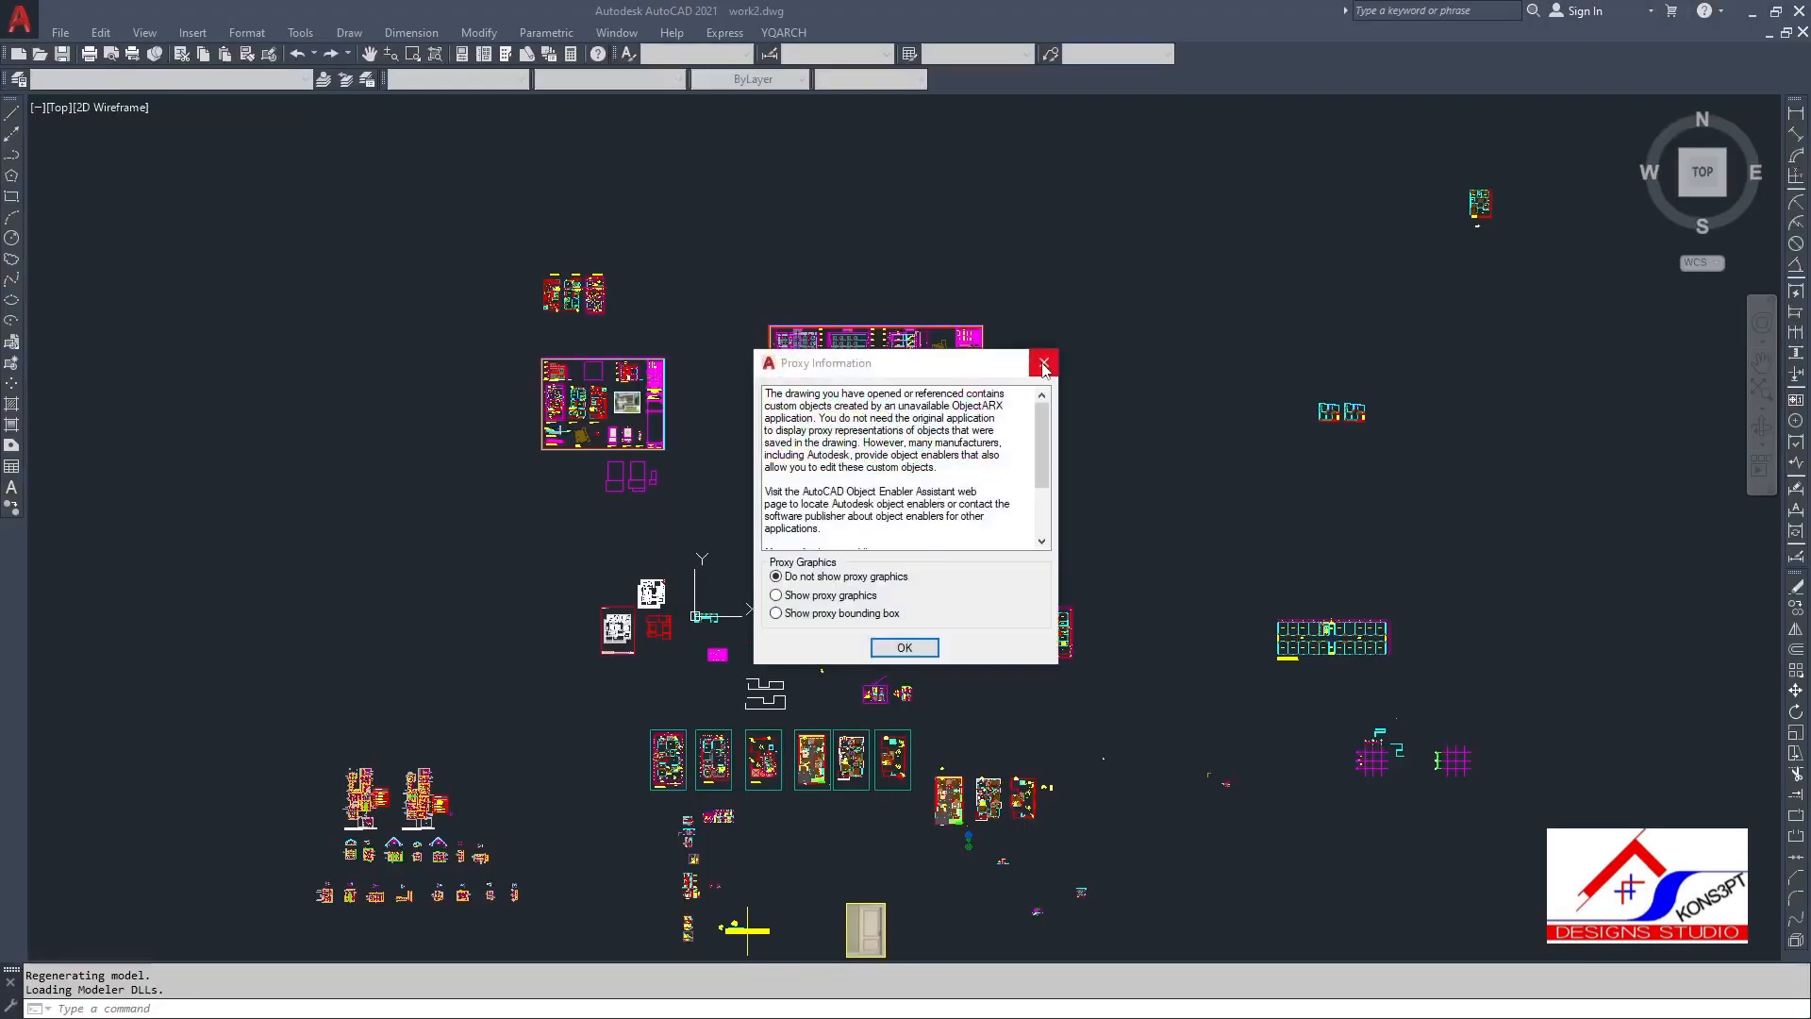
pyautogui.click(1043, 364)
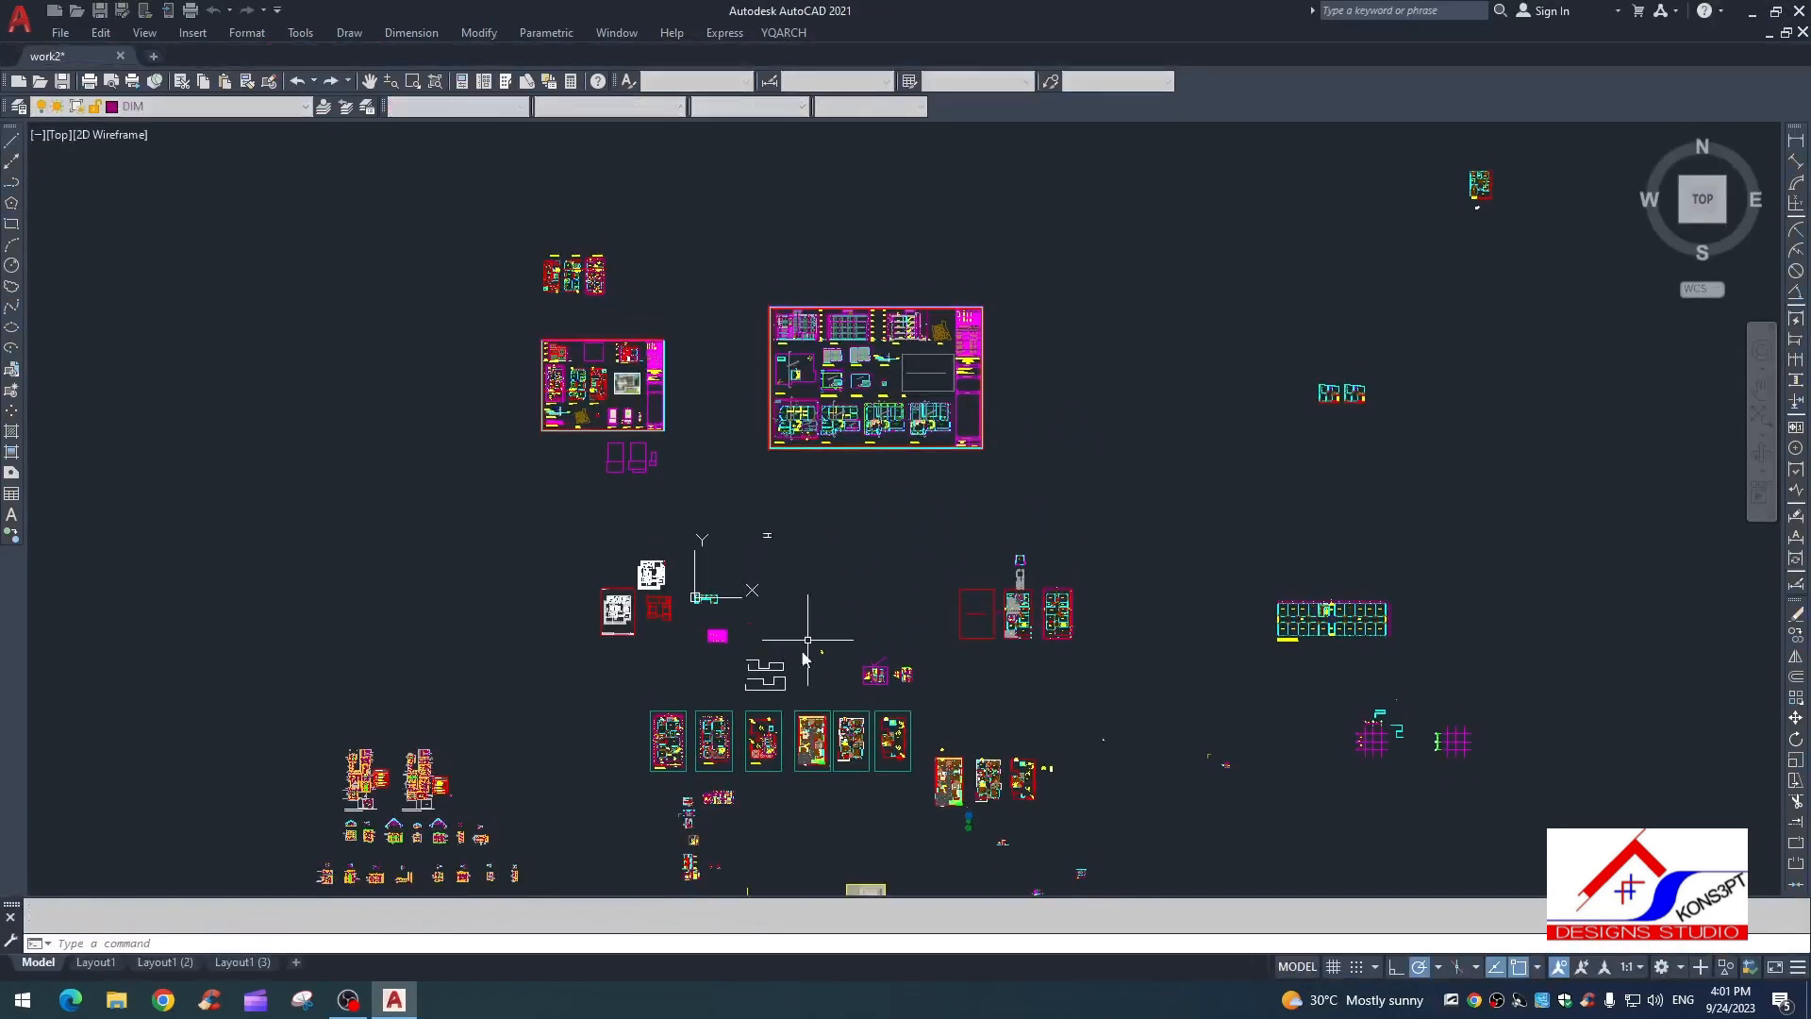
pyautogui.click(952, 538)
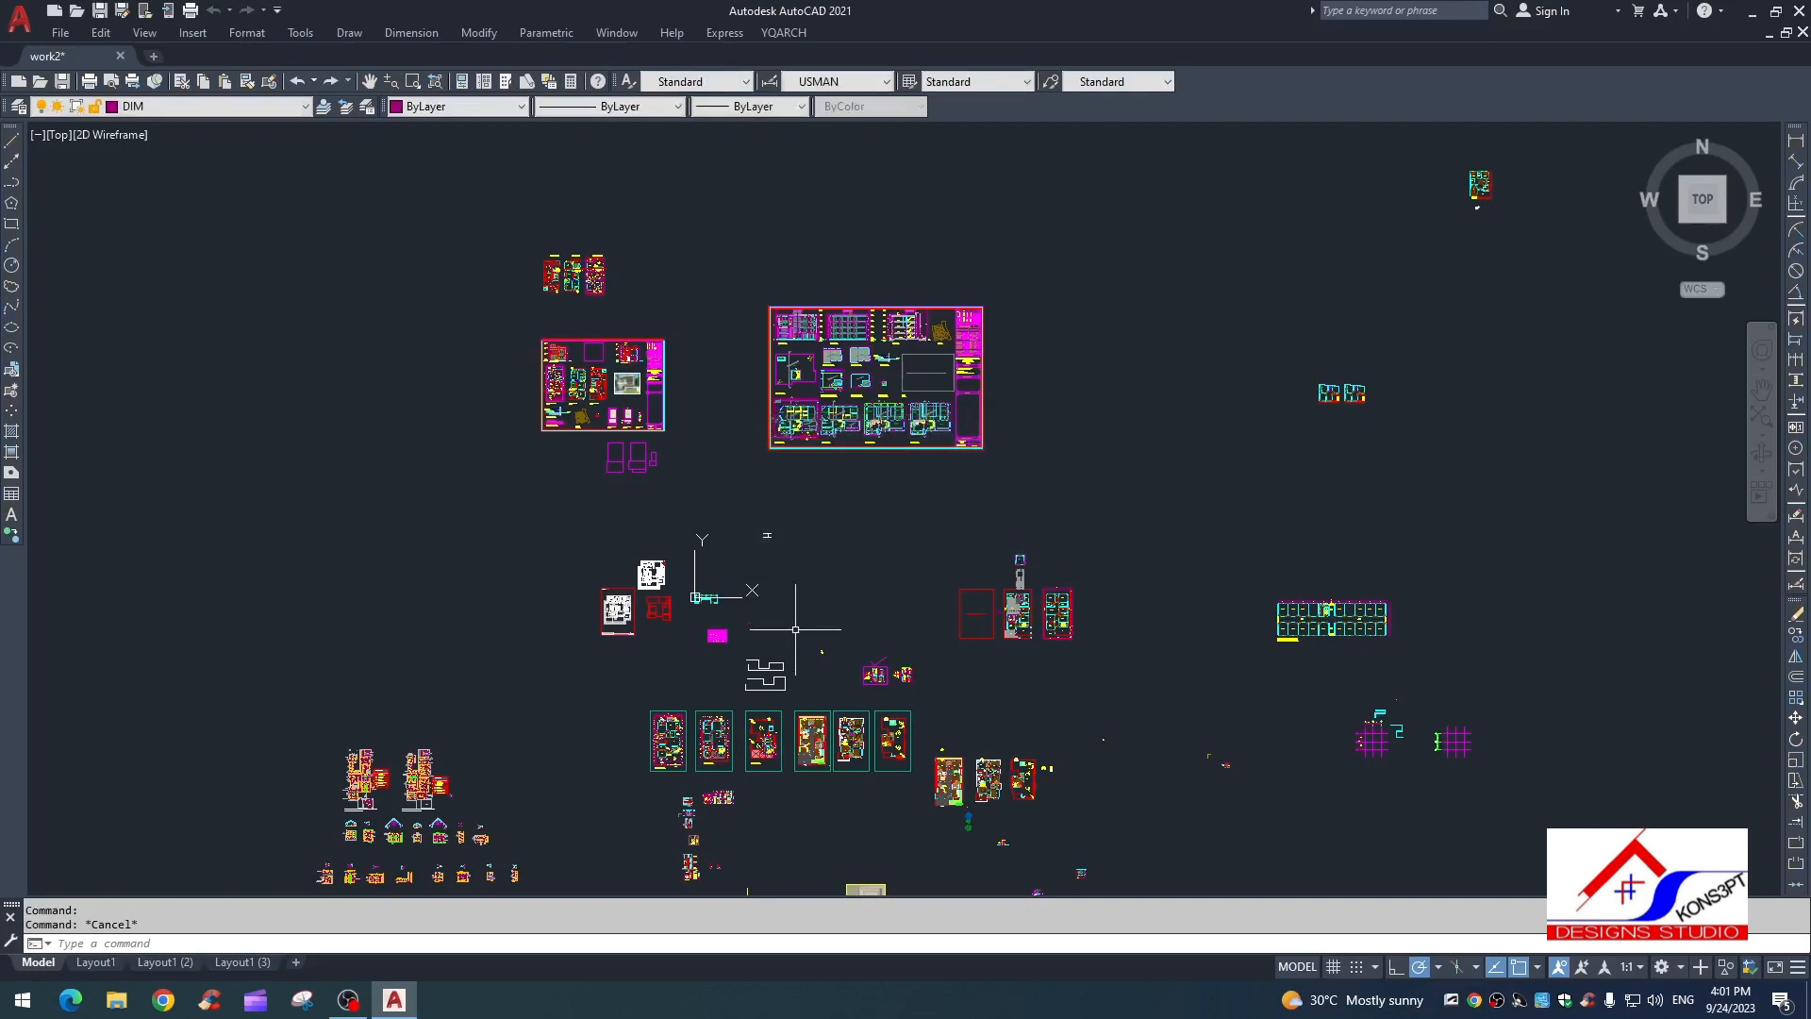
pyautogui.press('Escape')
# Step: Examine the false ceiling plan, focusing on room 6 with its ceiling drops, light spacing and fan position
pyautogui.scroll(-2, 853, 614)
pyautogui.moveTo(849, 609); pyautogui.dragTo(1005, 497, button='middle')
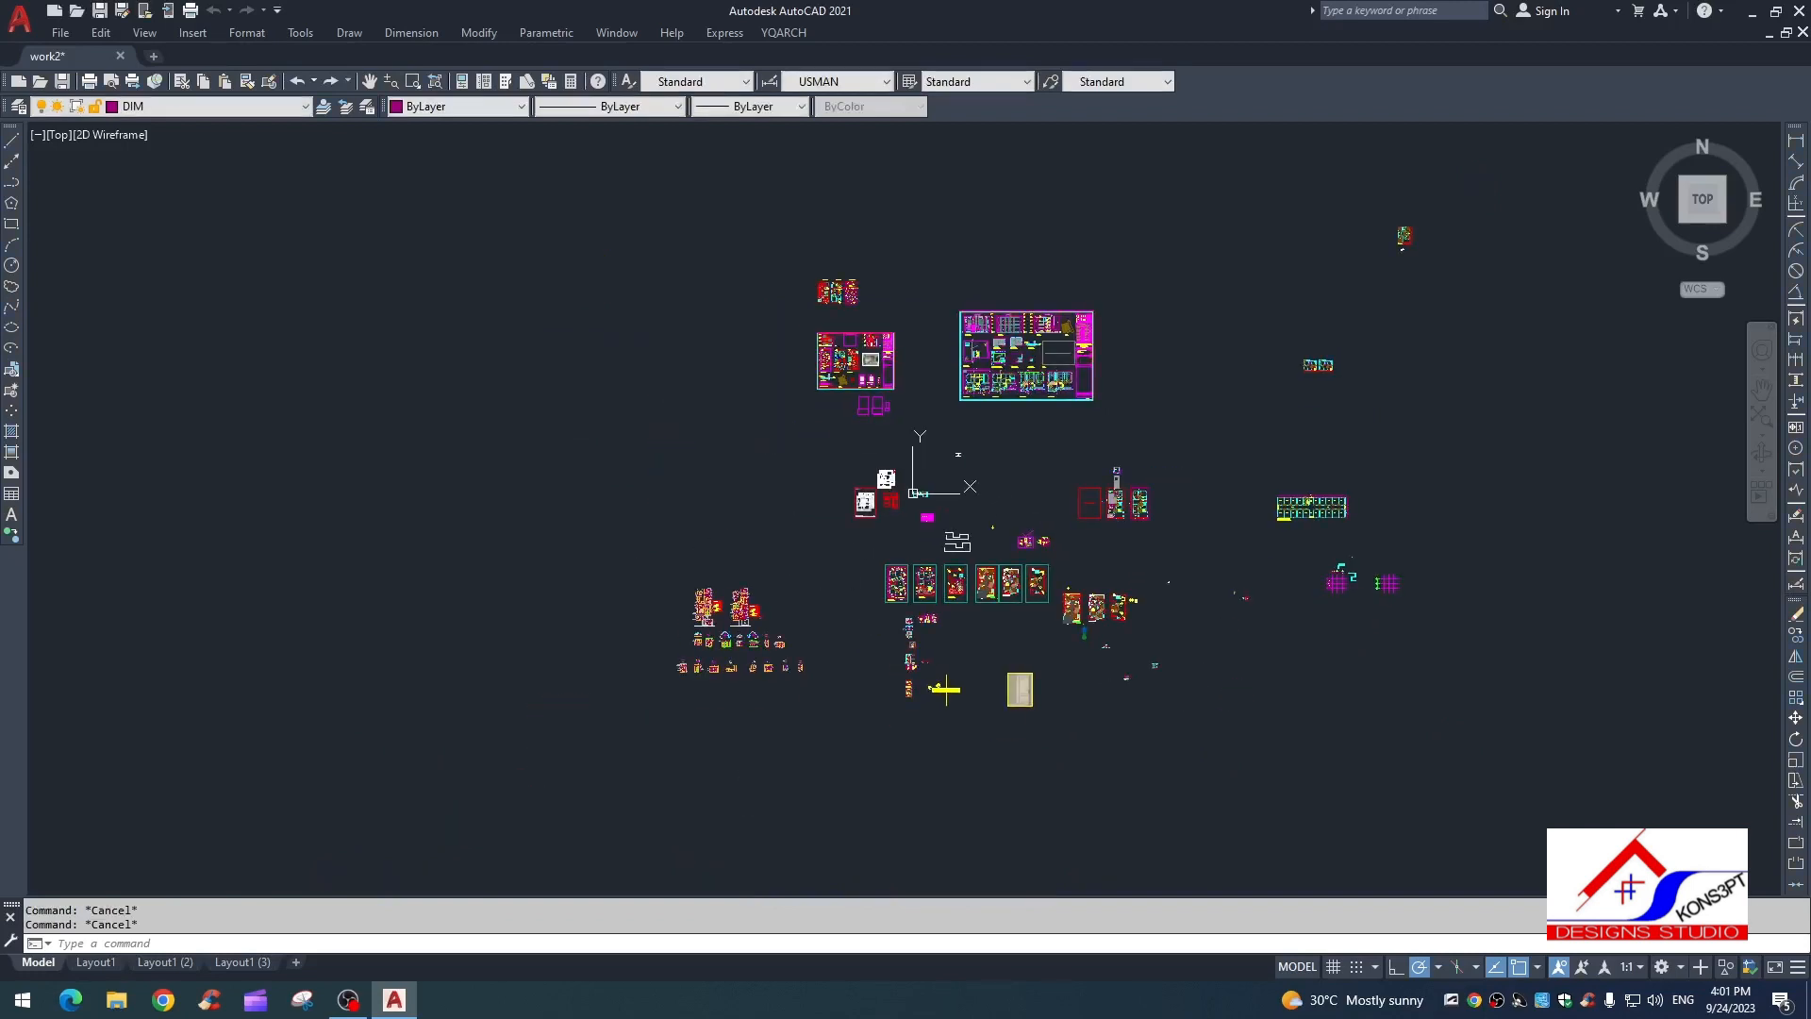
pyautogui.scroll(2, 670, 597)
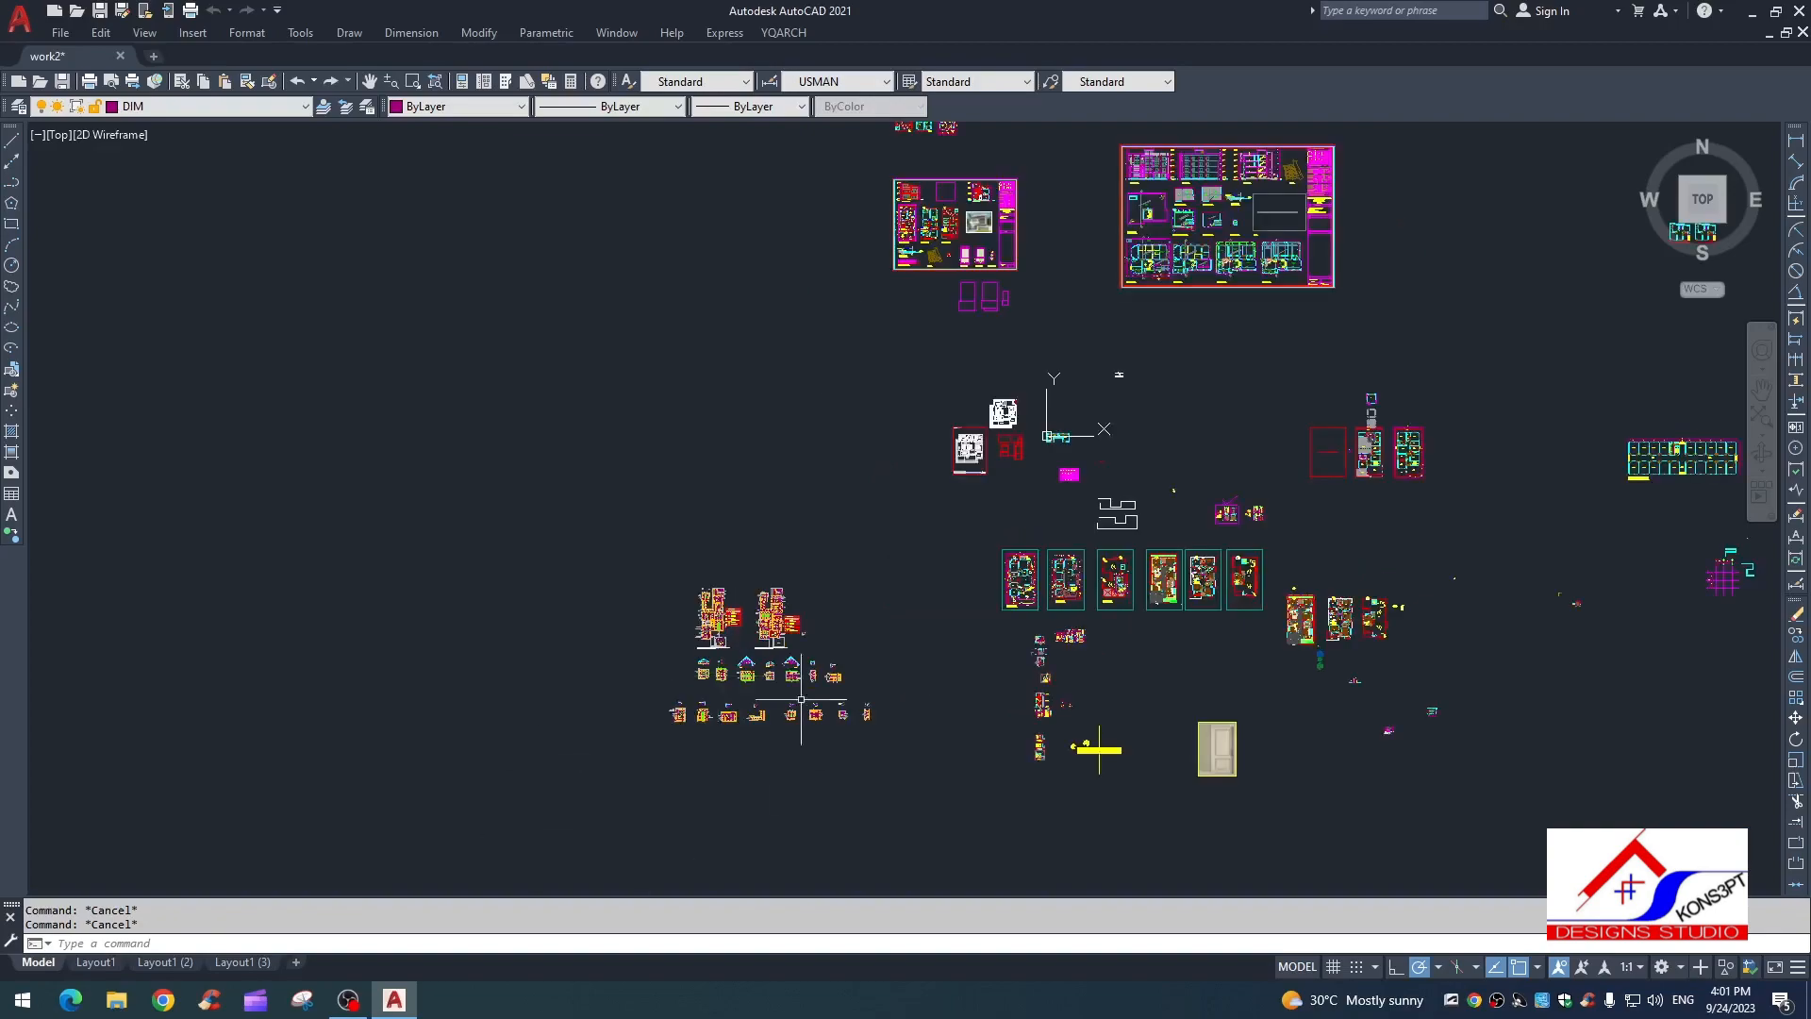
pyautogui.scroll(8, 712, 613)
pyautogui.moveTo(750, 686); pyautogui.dragTo(843, 686, button='middle')
pyautogui.scroll(4, 783, 566)
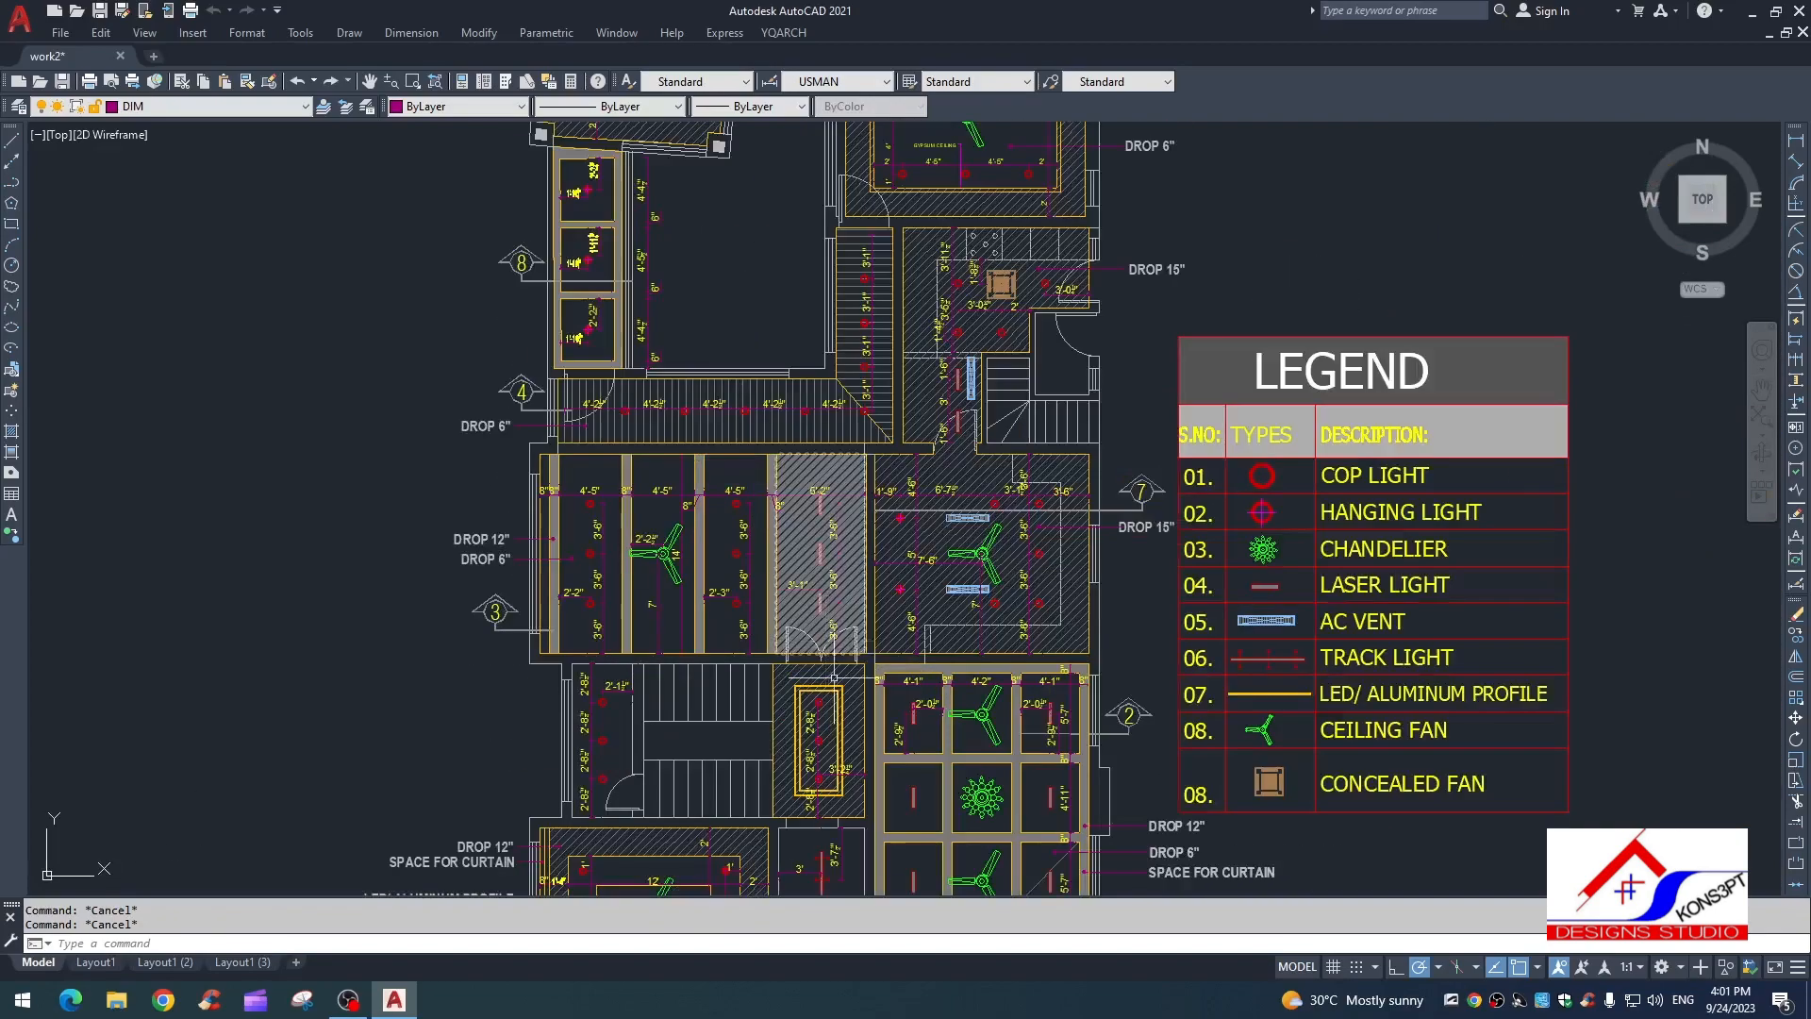
pyautogui.scroll(-2, 861, 255)
pyautogui.moveTo(860, 255)
pyautogui.mouseDown(button='middle')
pyautogui.moveTo(871, 411)
pyautogui.moveTo(845, 476)
pyautogui.mouseUp(button='middle')
pyautogui.scroll(2, 815, 325)
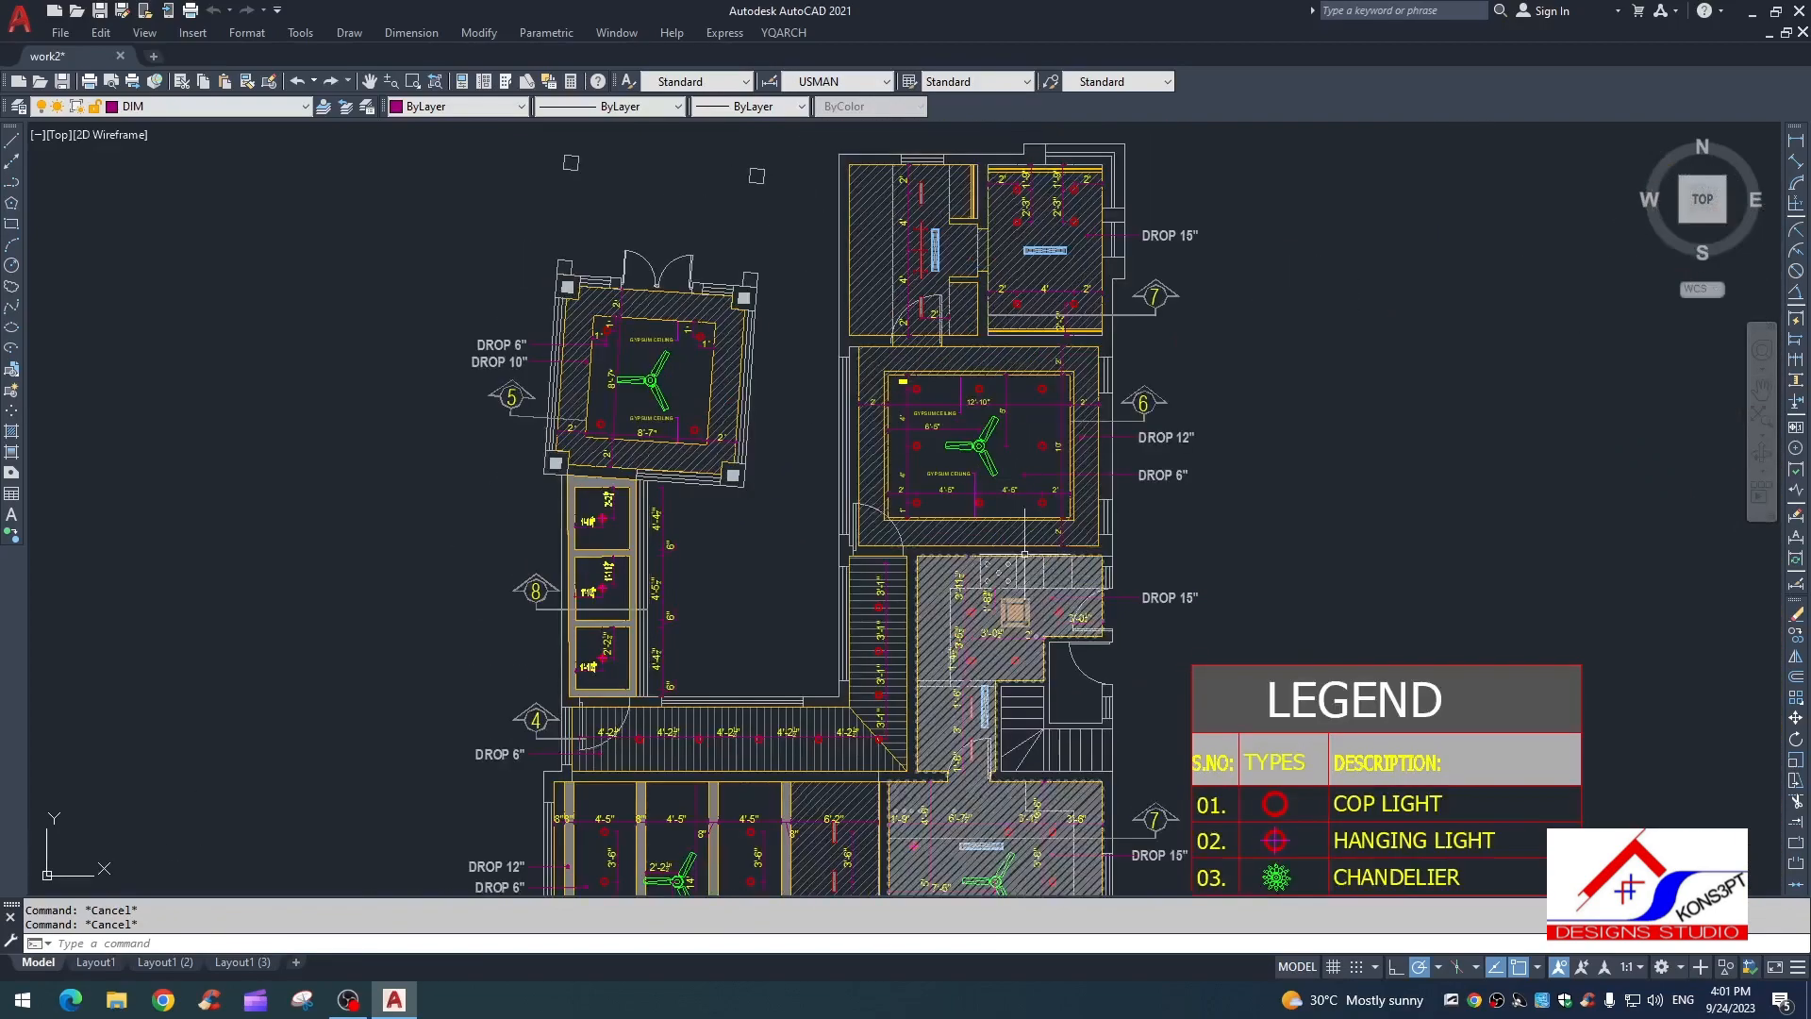
pyautogui.moveTo(855, 406); pyautogui.dragTo(844, 440, button='middle')
pyautogui.scroll(4, 992, 461)
pyautogui.moveTo(992, 461); pyautogui.dragTo(722, 481, button='middle')
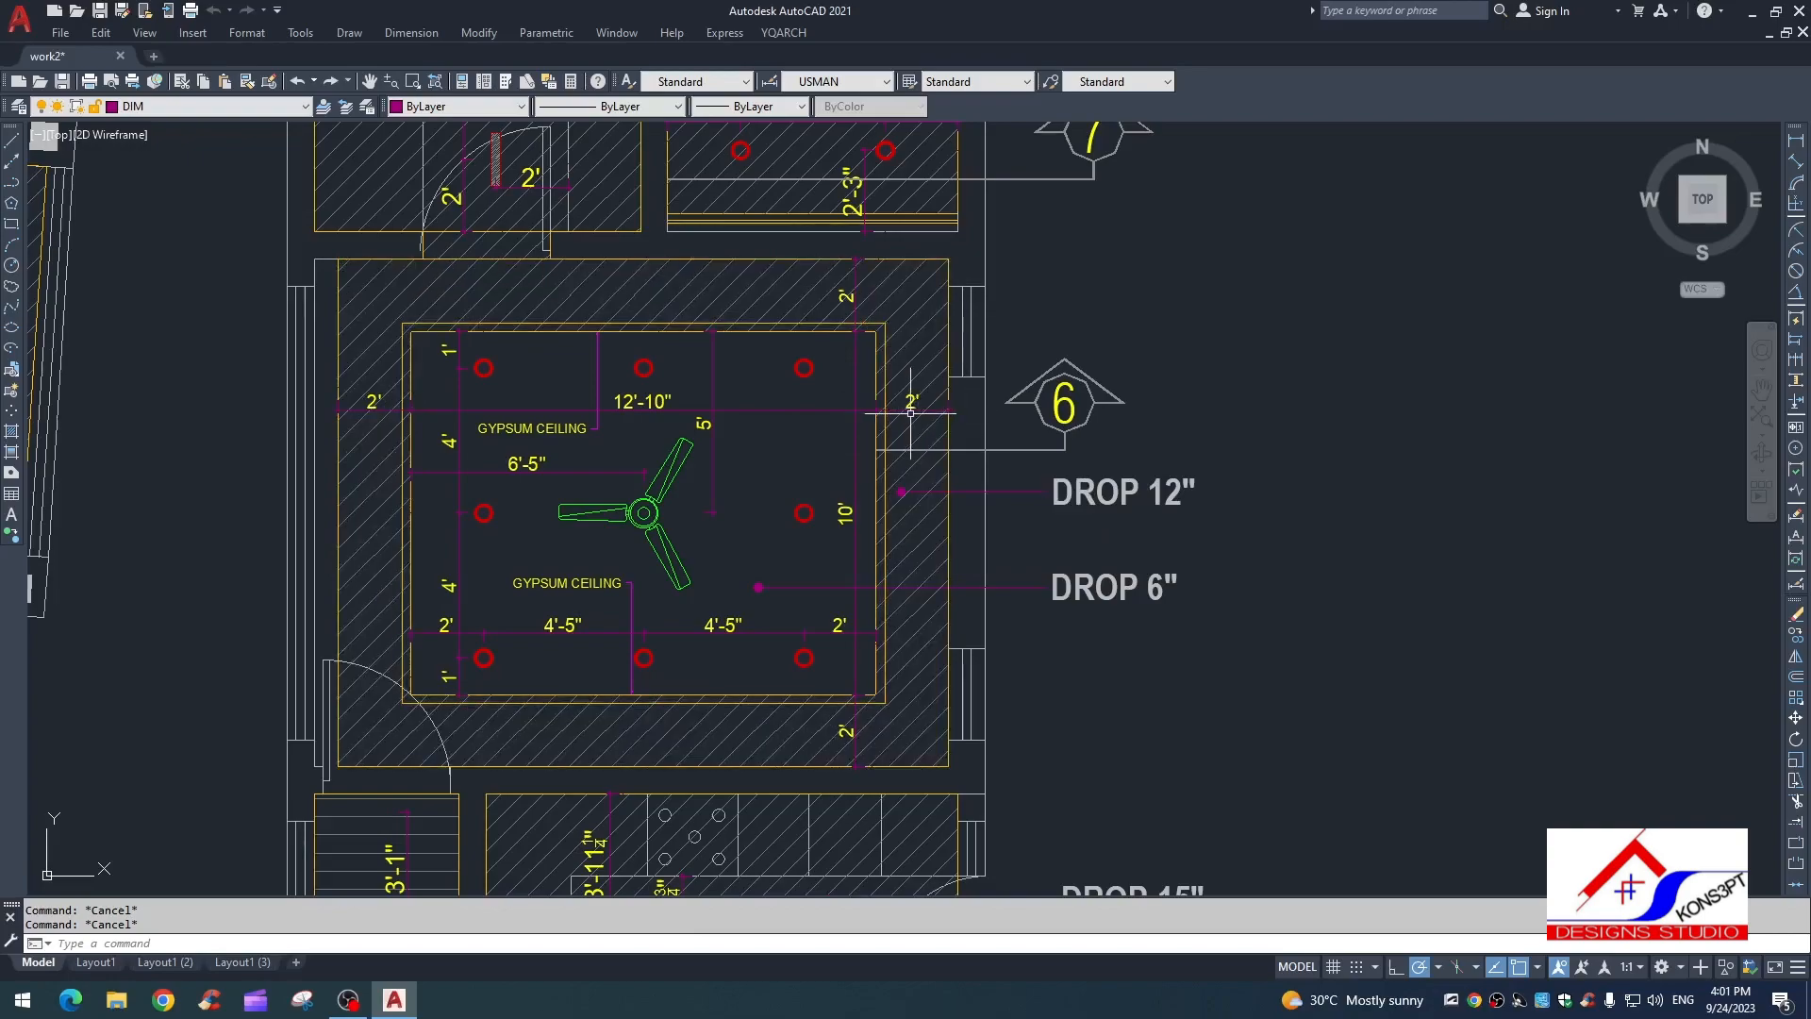
# Step: Look through the individual room ceiling details below the plans and inspect the enlarged plan of room 6
pyautogui.scroll(-6, 795, 578)
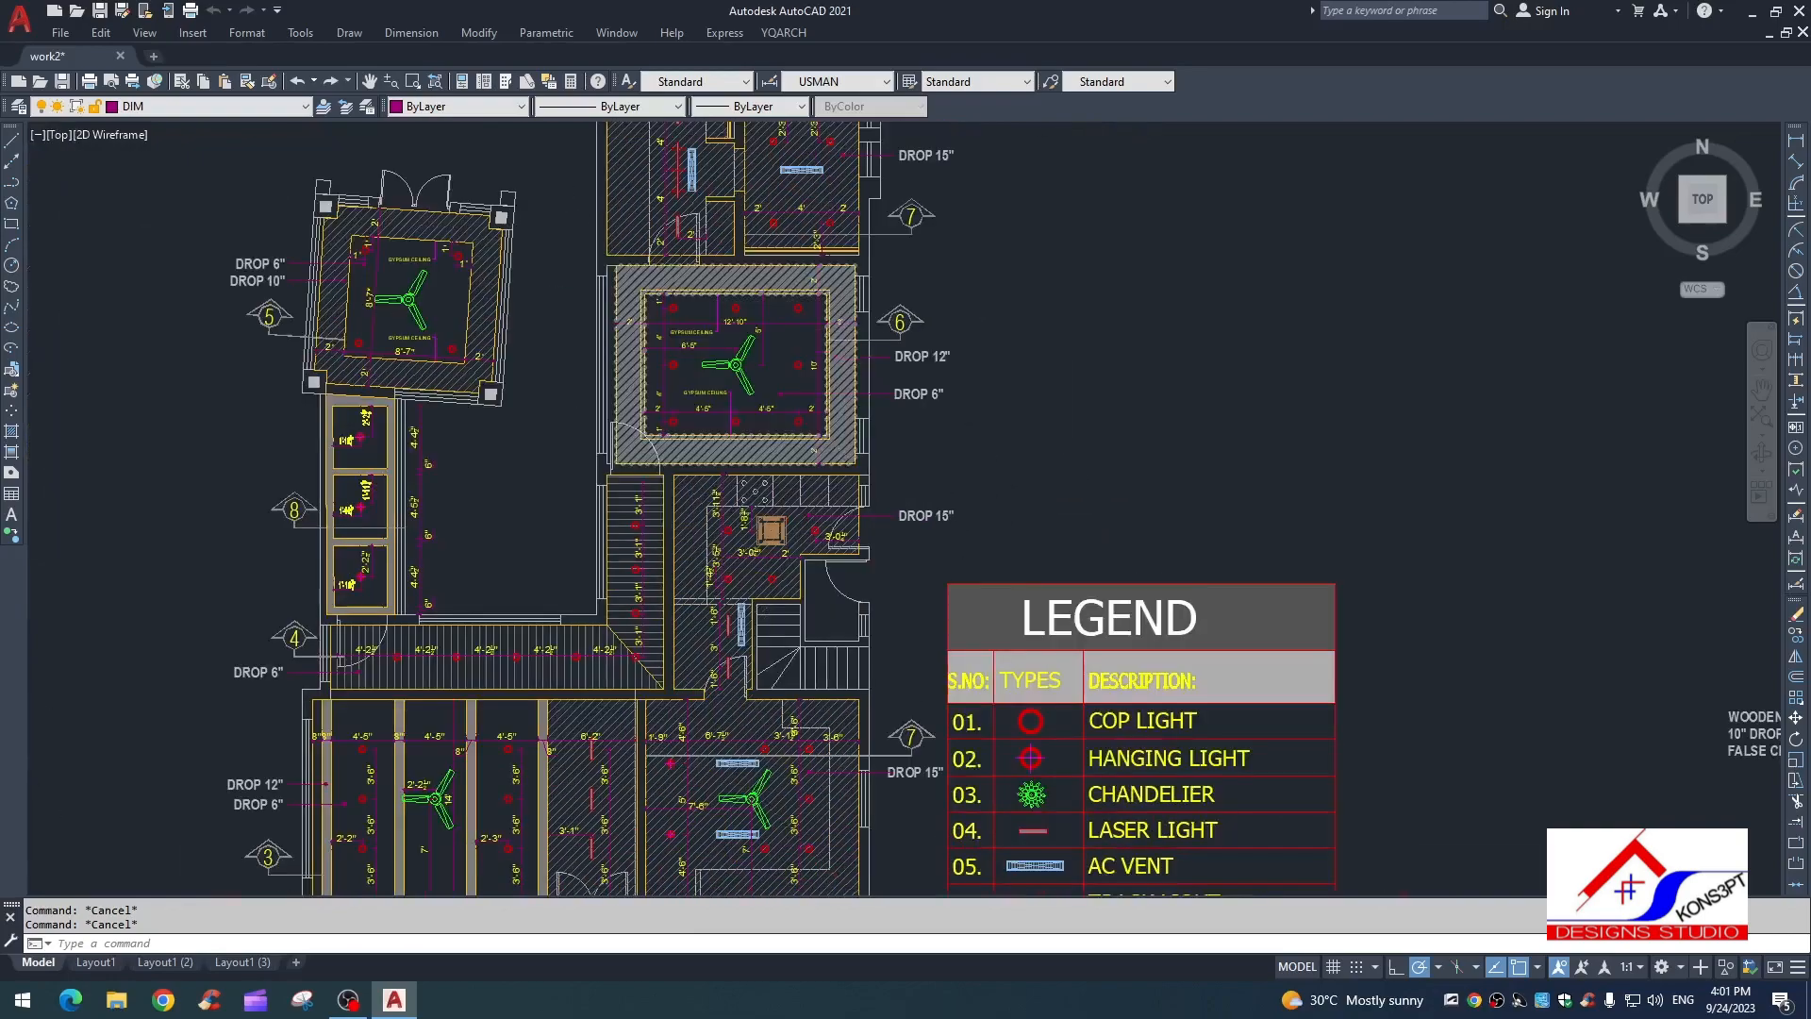
pyautogui.scroll(2, 795, 577)
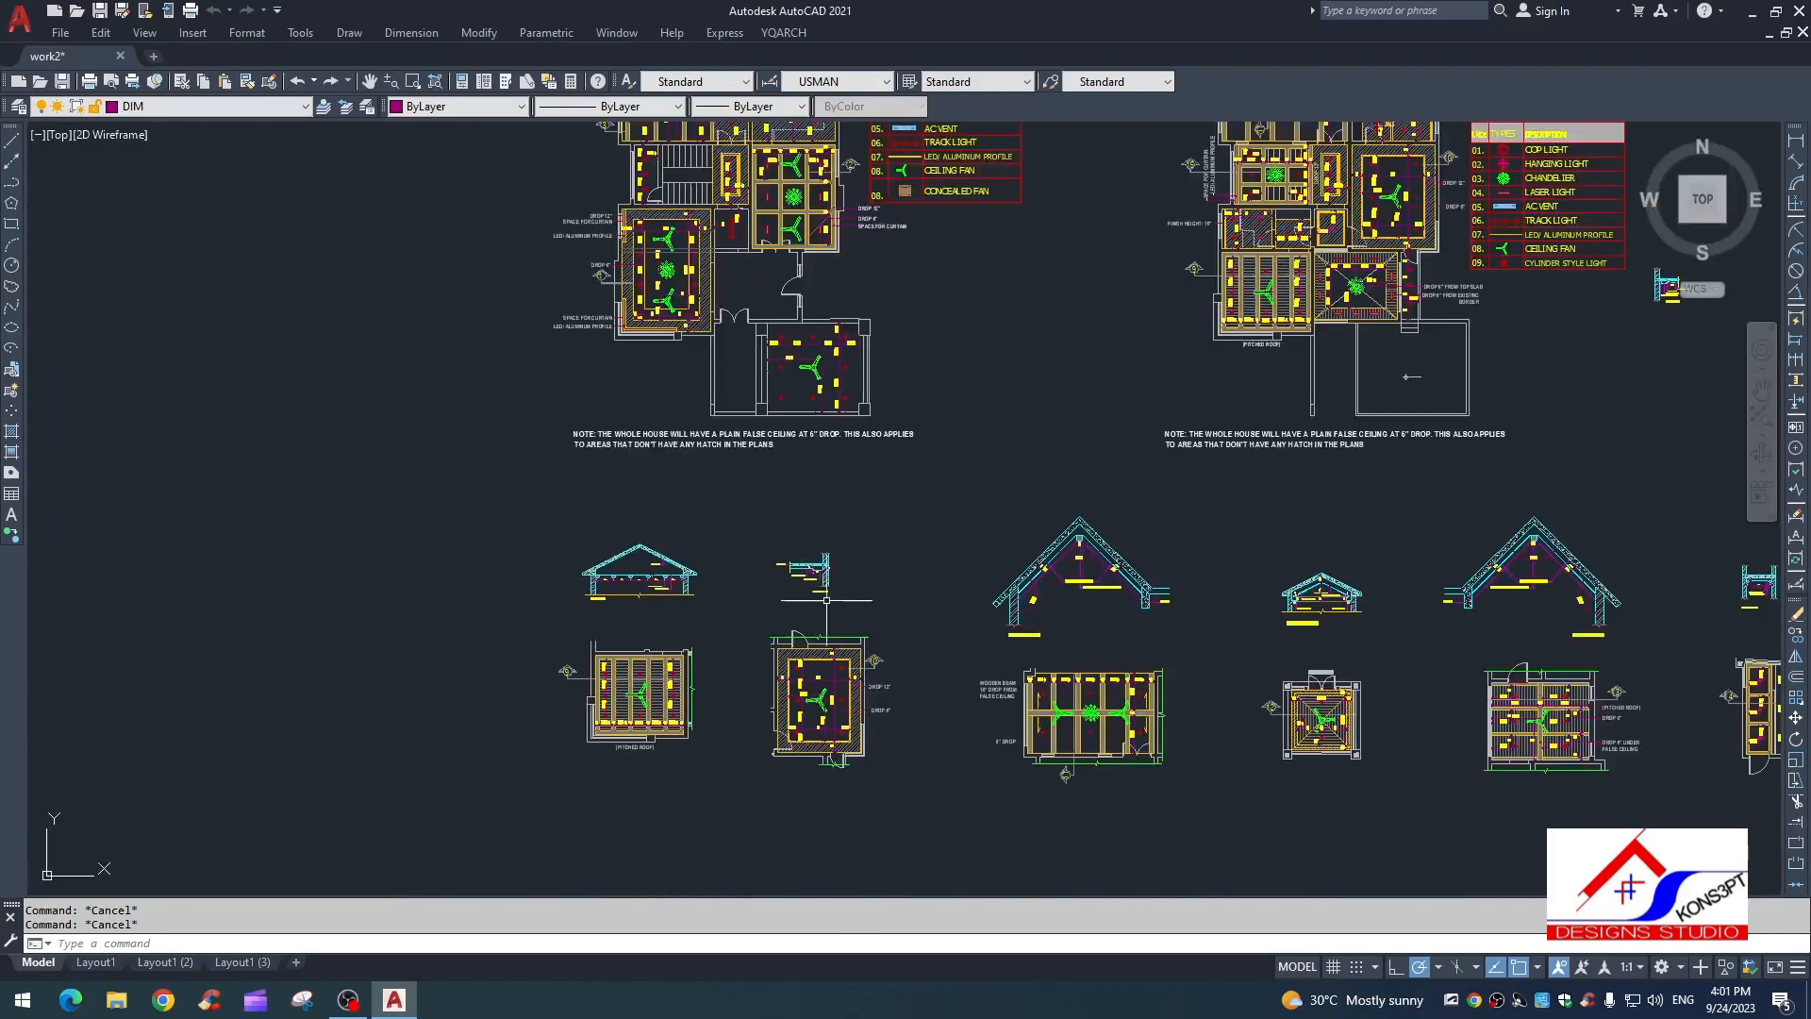
pyautogui.scroll(-4, 795, 578)
pyautogui.scroll(6, 824, 402)
pyautogui.scroll(-4, 824, 403)
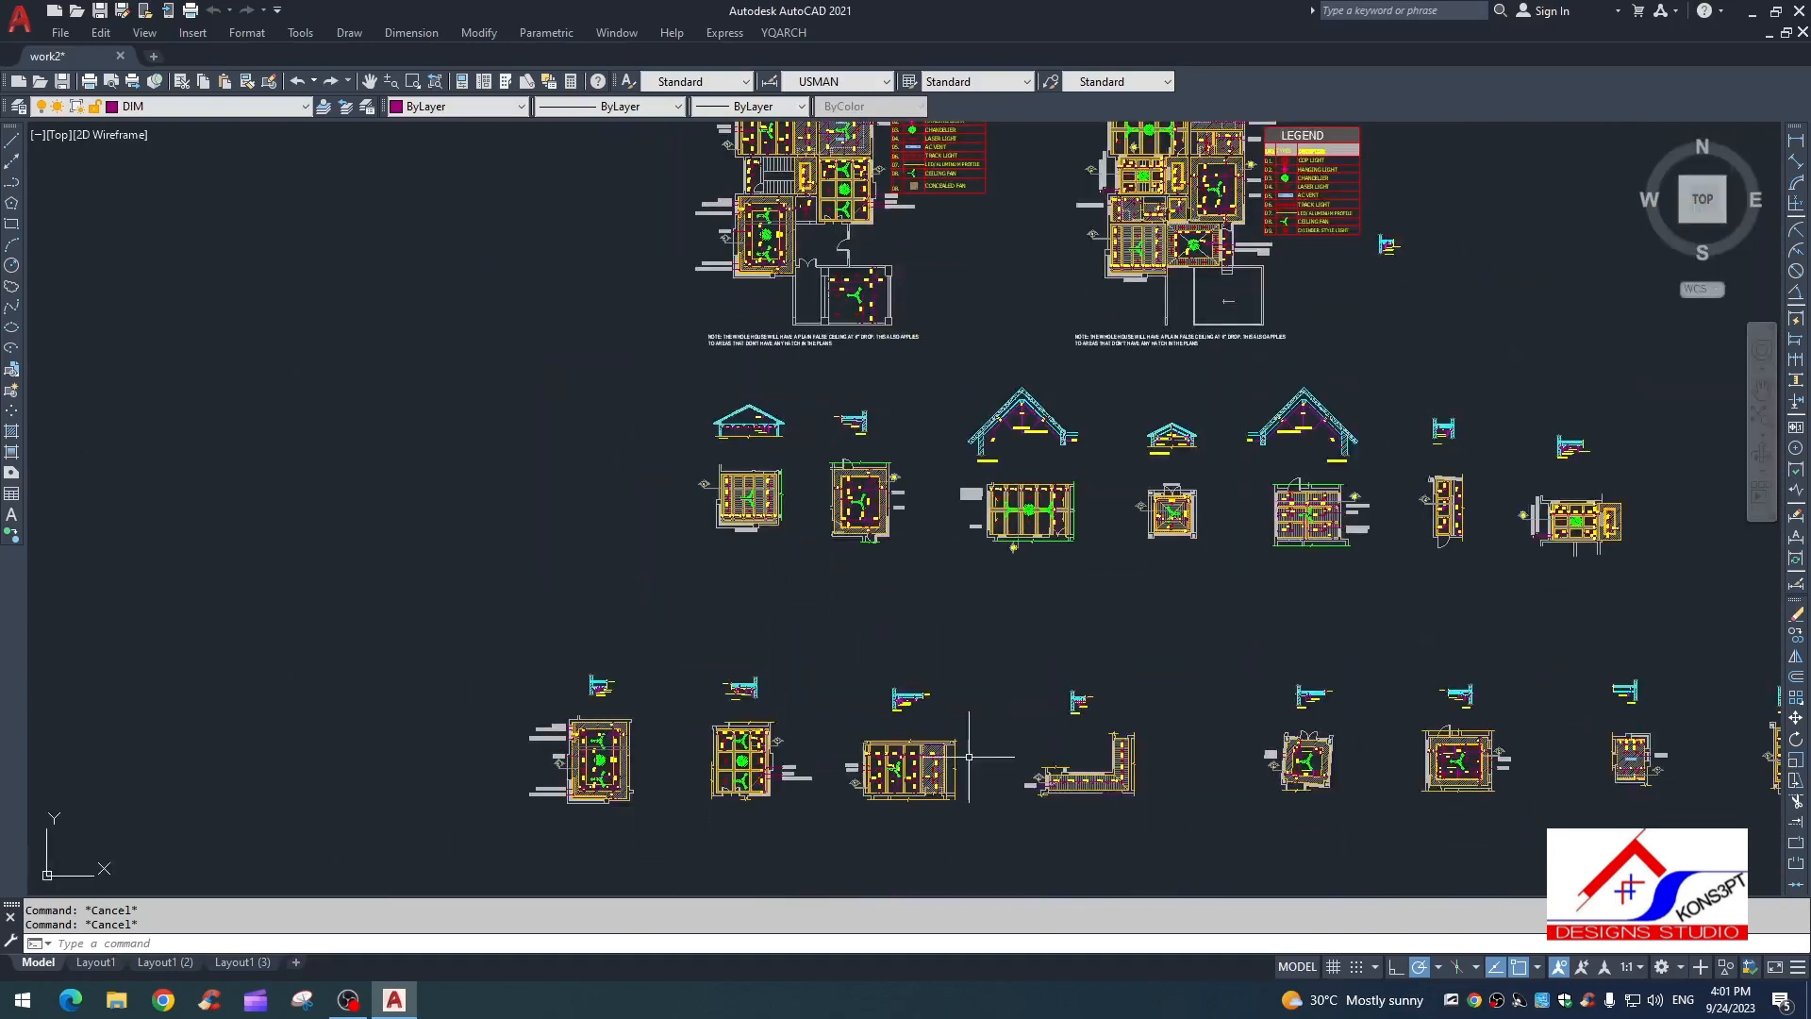
pyautogui.scroll(7, 876, 804)
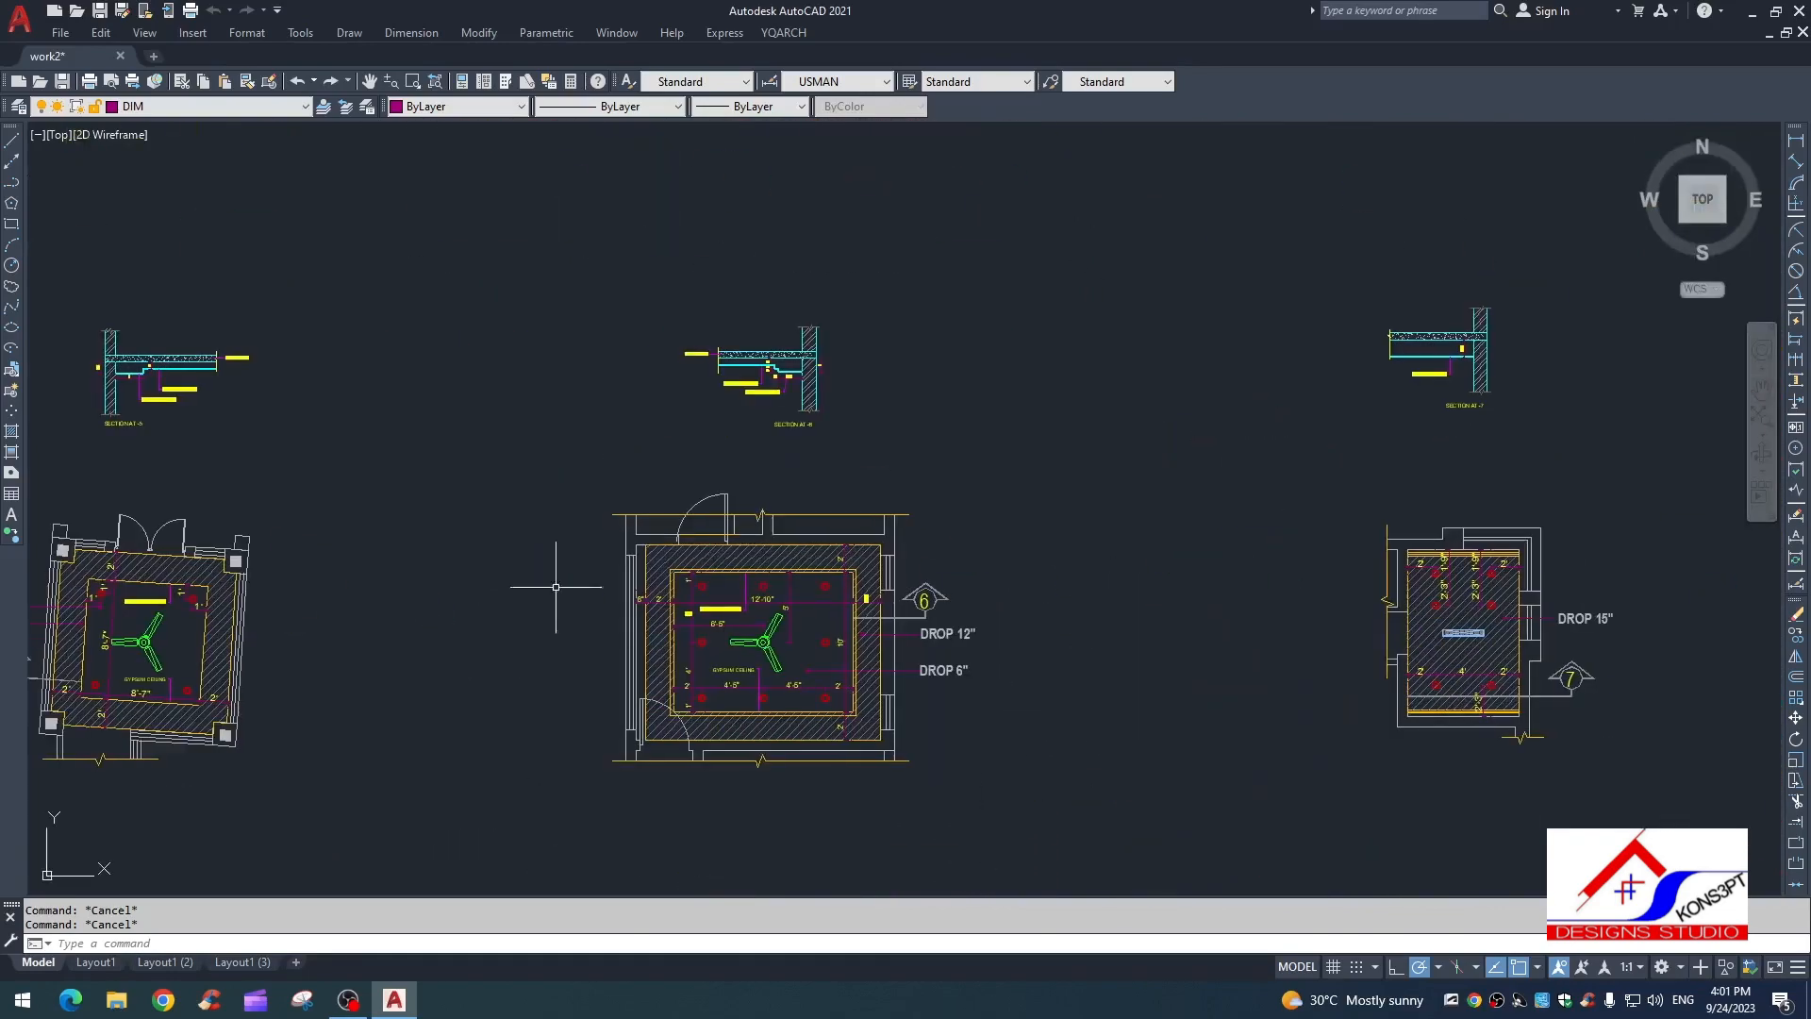
pyautogui.moveTo(969, 703); pyautogui.dragTo(888, 488, button='middle')
pyautogui.moveTo(1144, 651); pyautogui.dragTo(1109, 537, button='middle')
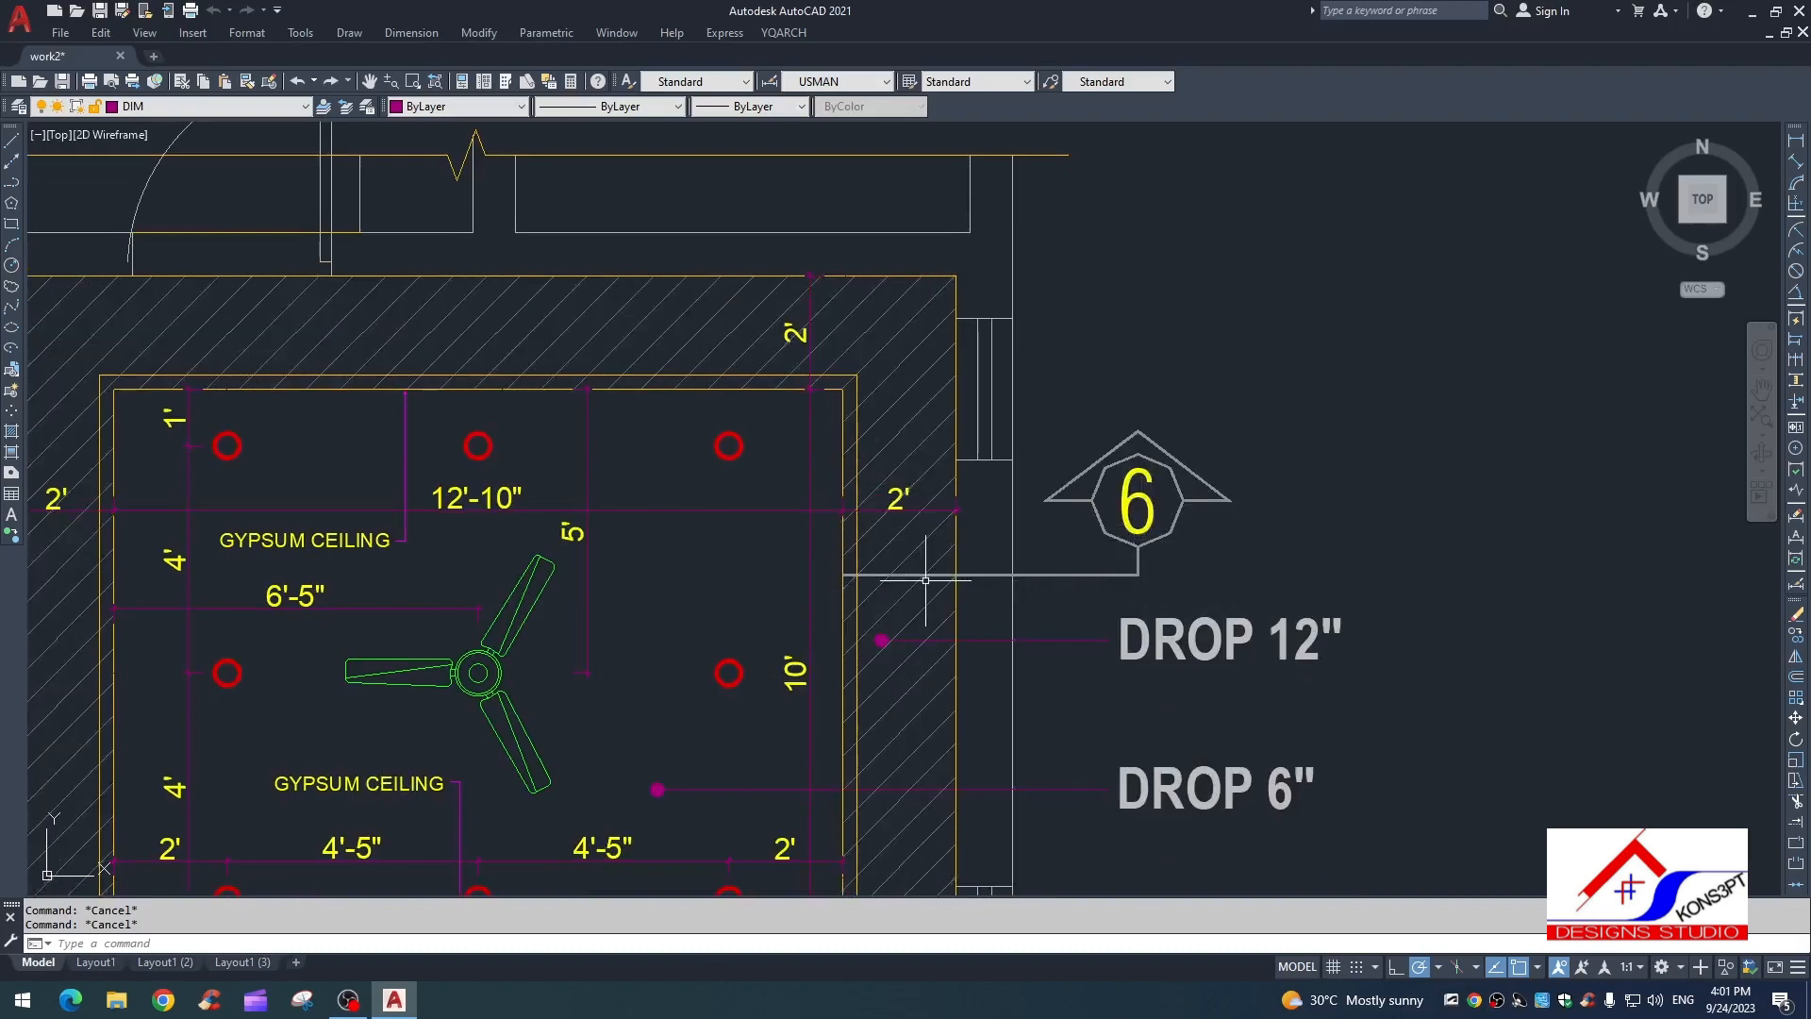
# Step: Compare the stepped gypsum ceiling profile in section 6 with the room's enlarged ceiling plan, checking drops and border widths
pyautogui.scroll(-7, 878, 581)
pyautogui.scroll(9, 830, 596)
pyautogui.scroll(4, 830, 596)
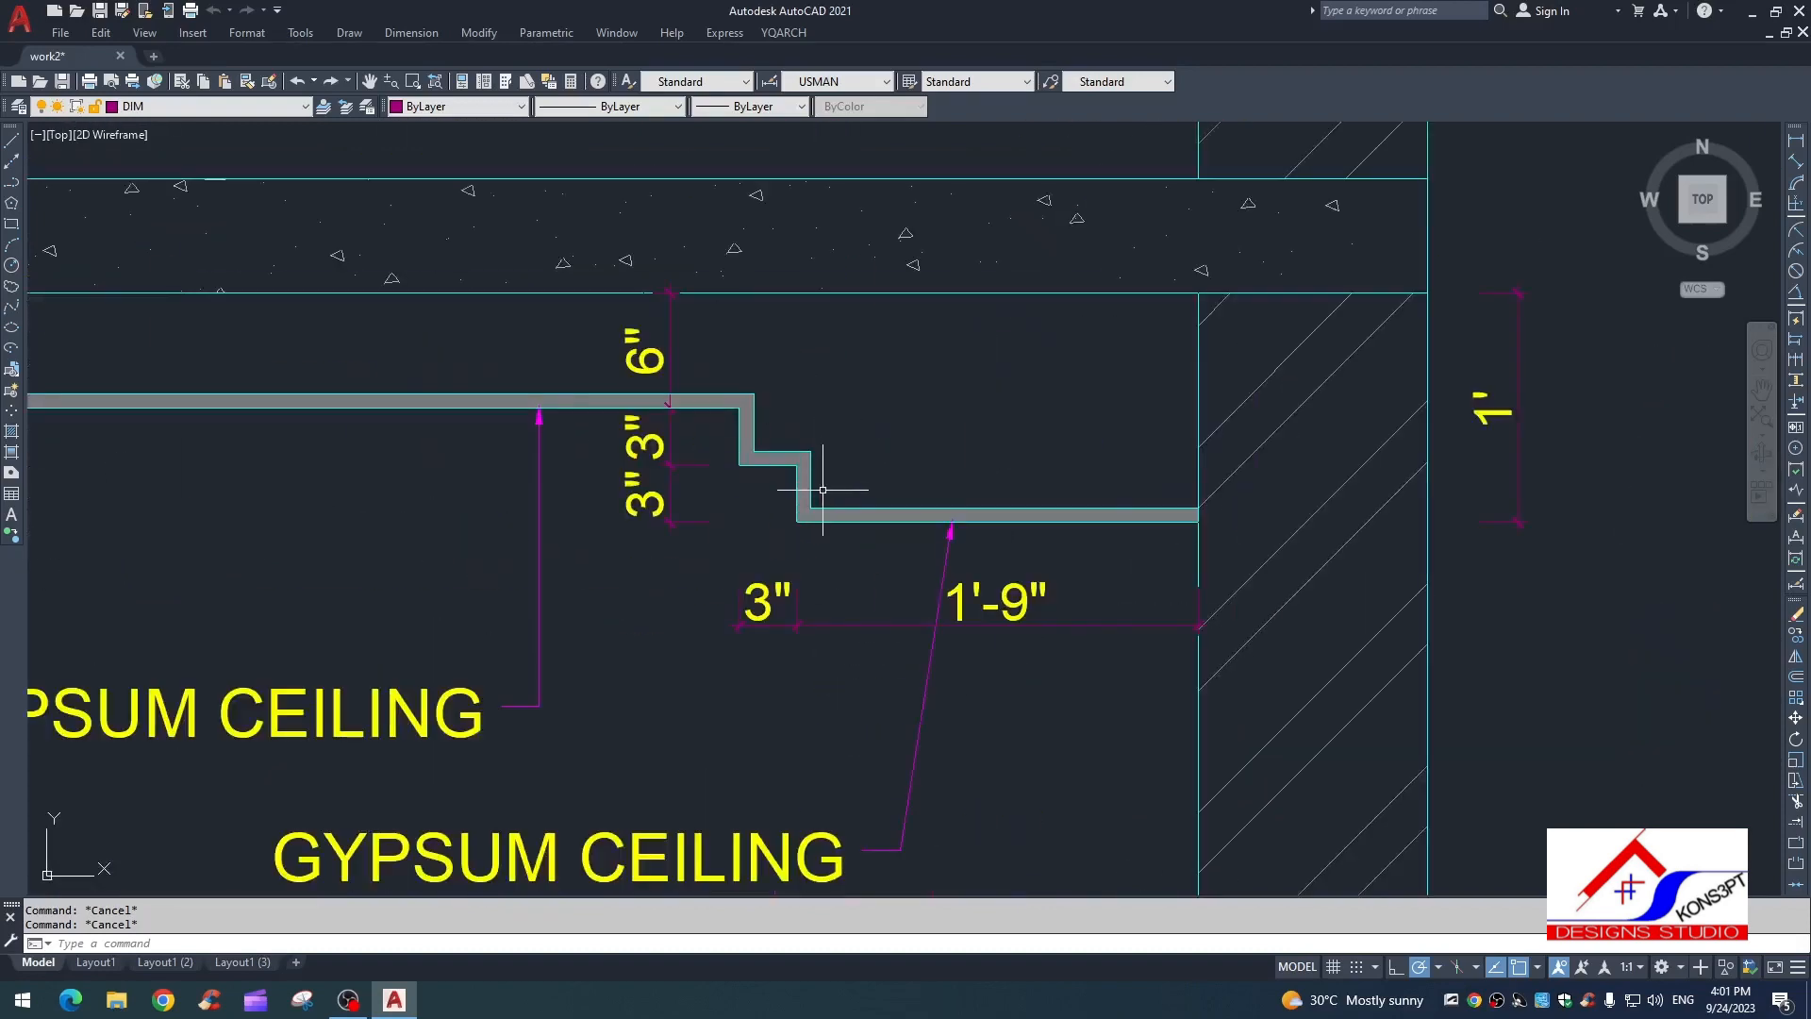
pyautogui.moveTo(1257, 575); pyautogui.dragTo(1293, 576, button='middle')
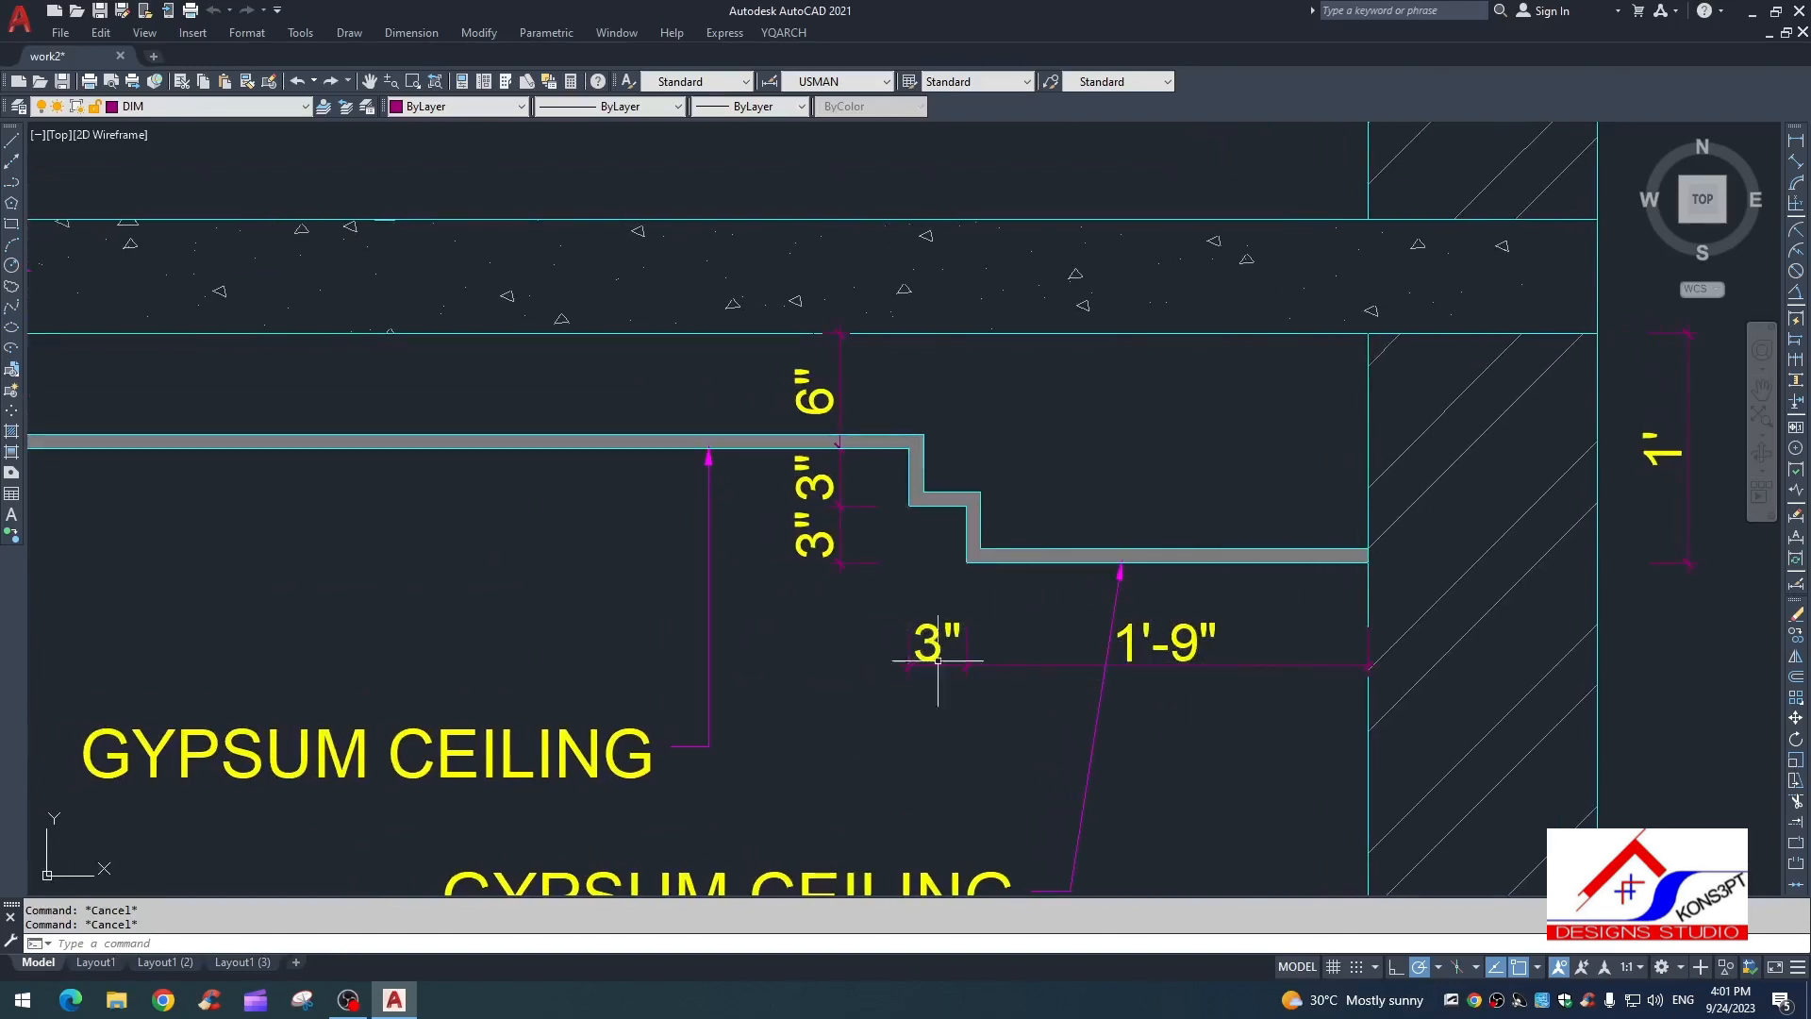
pyautogui.scroll(-4, 923, 534)
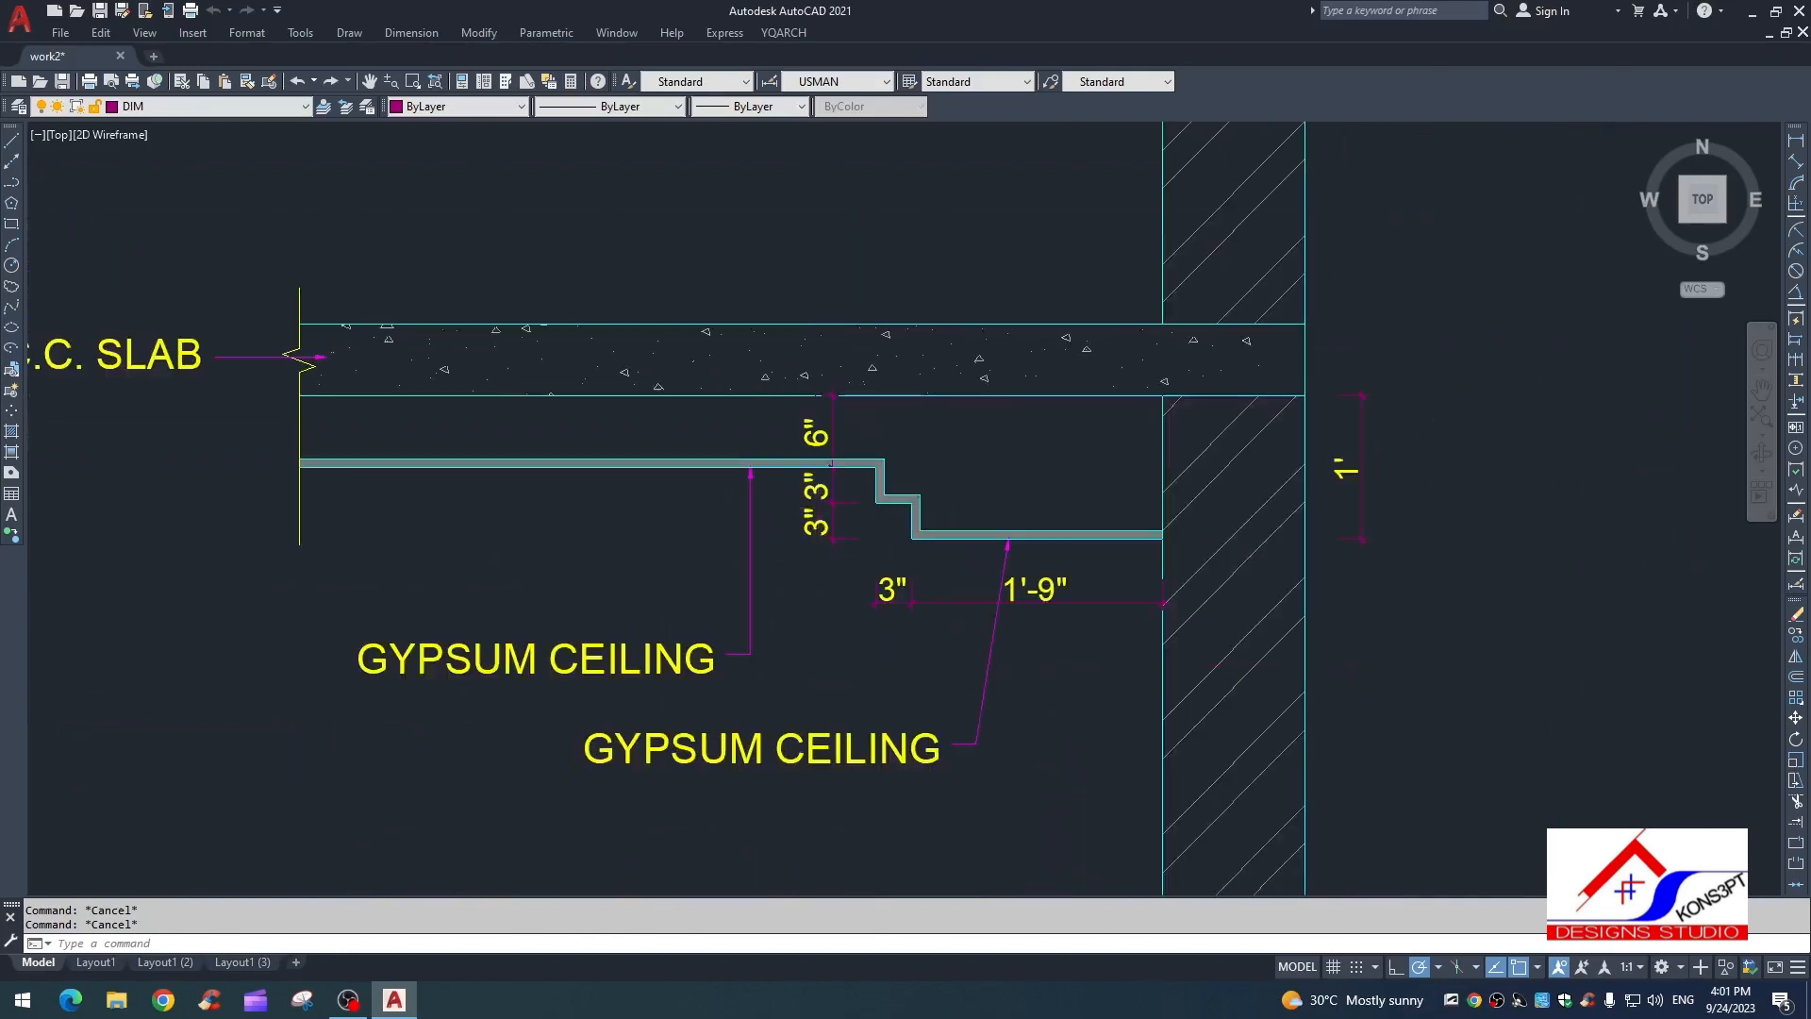
pyautogui.scroll(4, 833, 481)
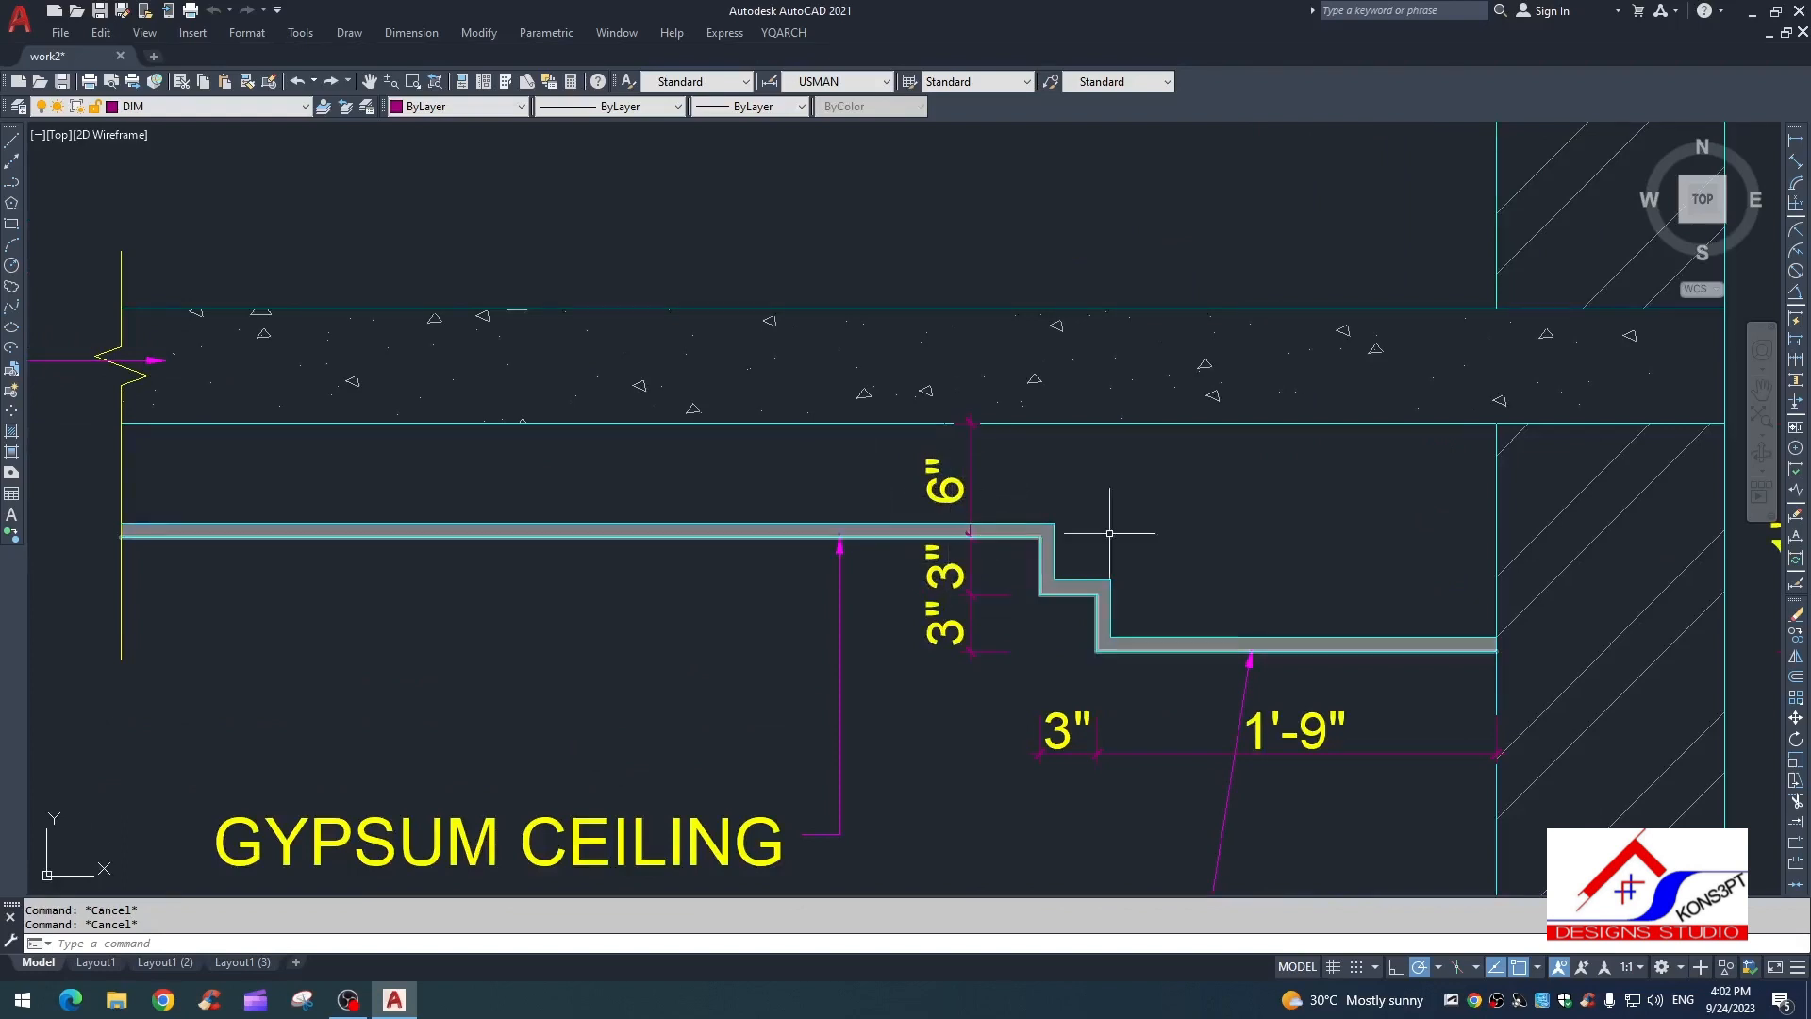
pyautogui.moveTo(890, 562); pyautogui.dragTo(840, 537, button='middle')
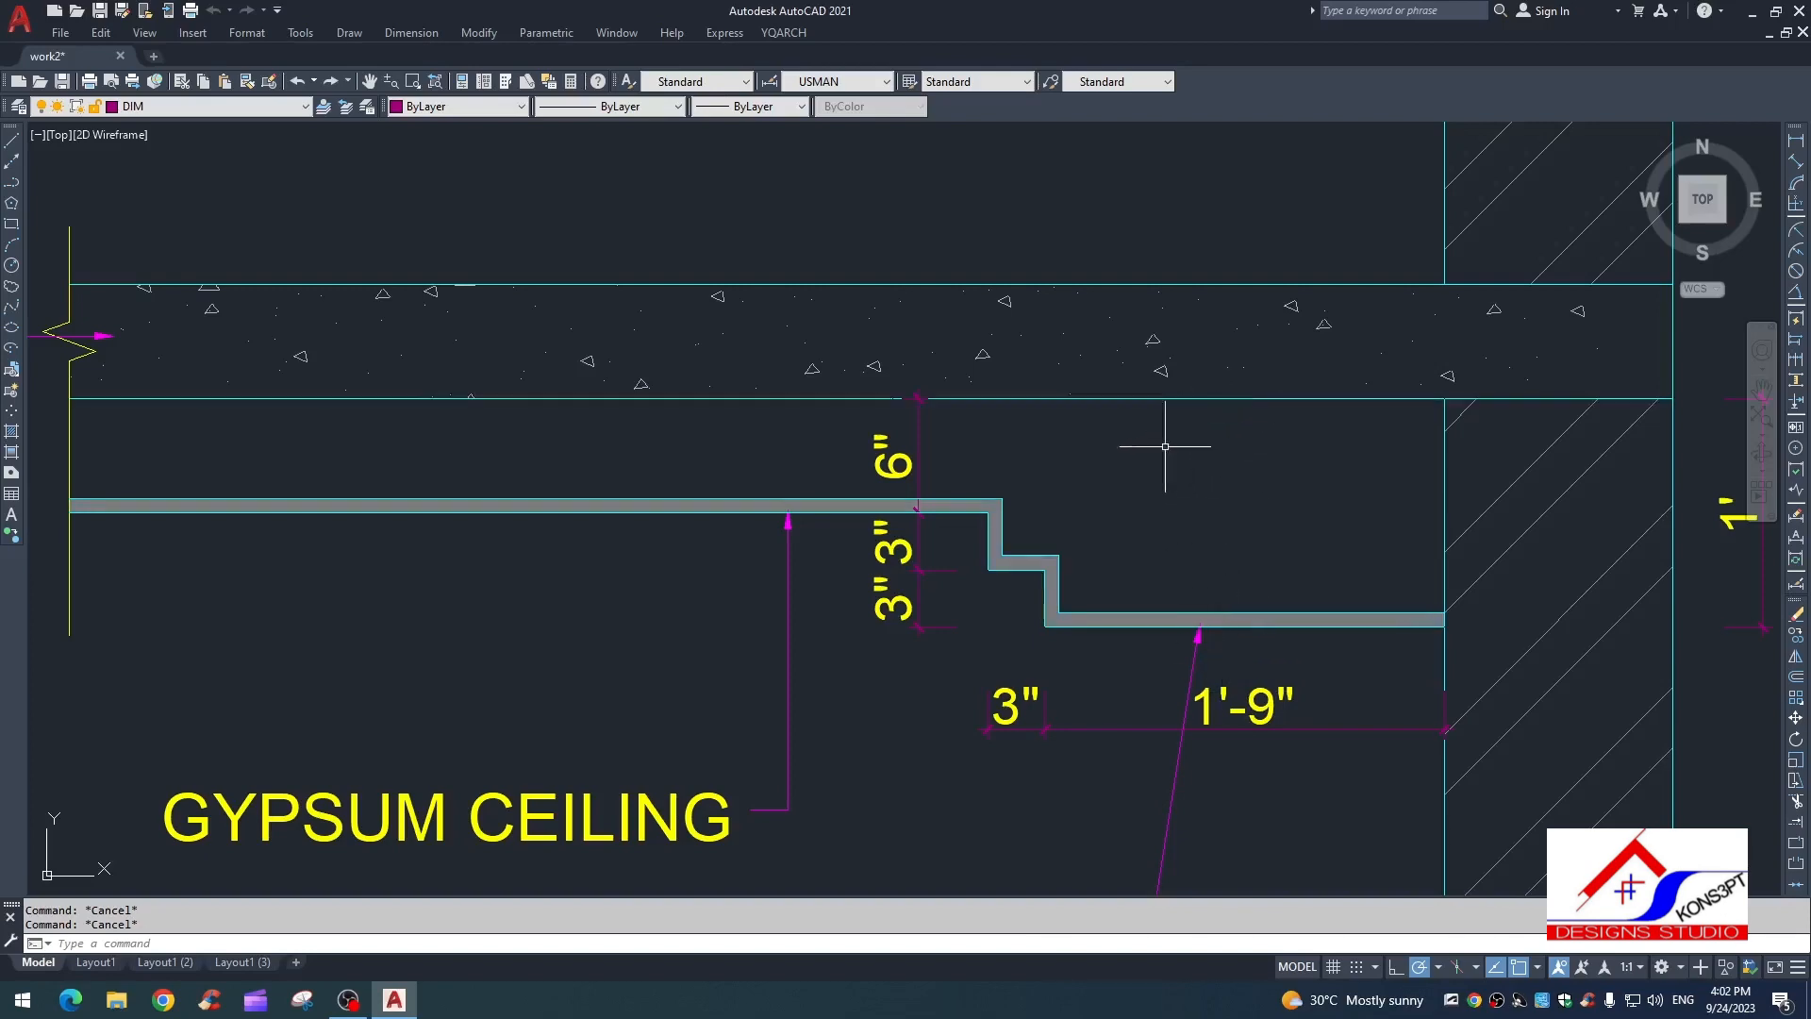
pyautogui.scroll(-12, 764, 321)
pyautogui.moveTo(808, 537); pyautogui.dragTo(822, 358, button='middle')
pyautogui.scroll(6, 830, 394)
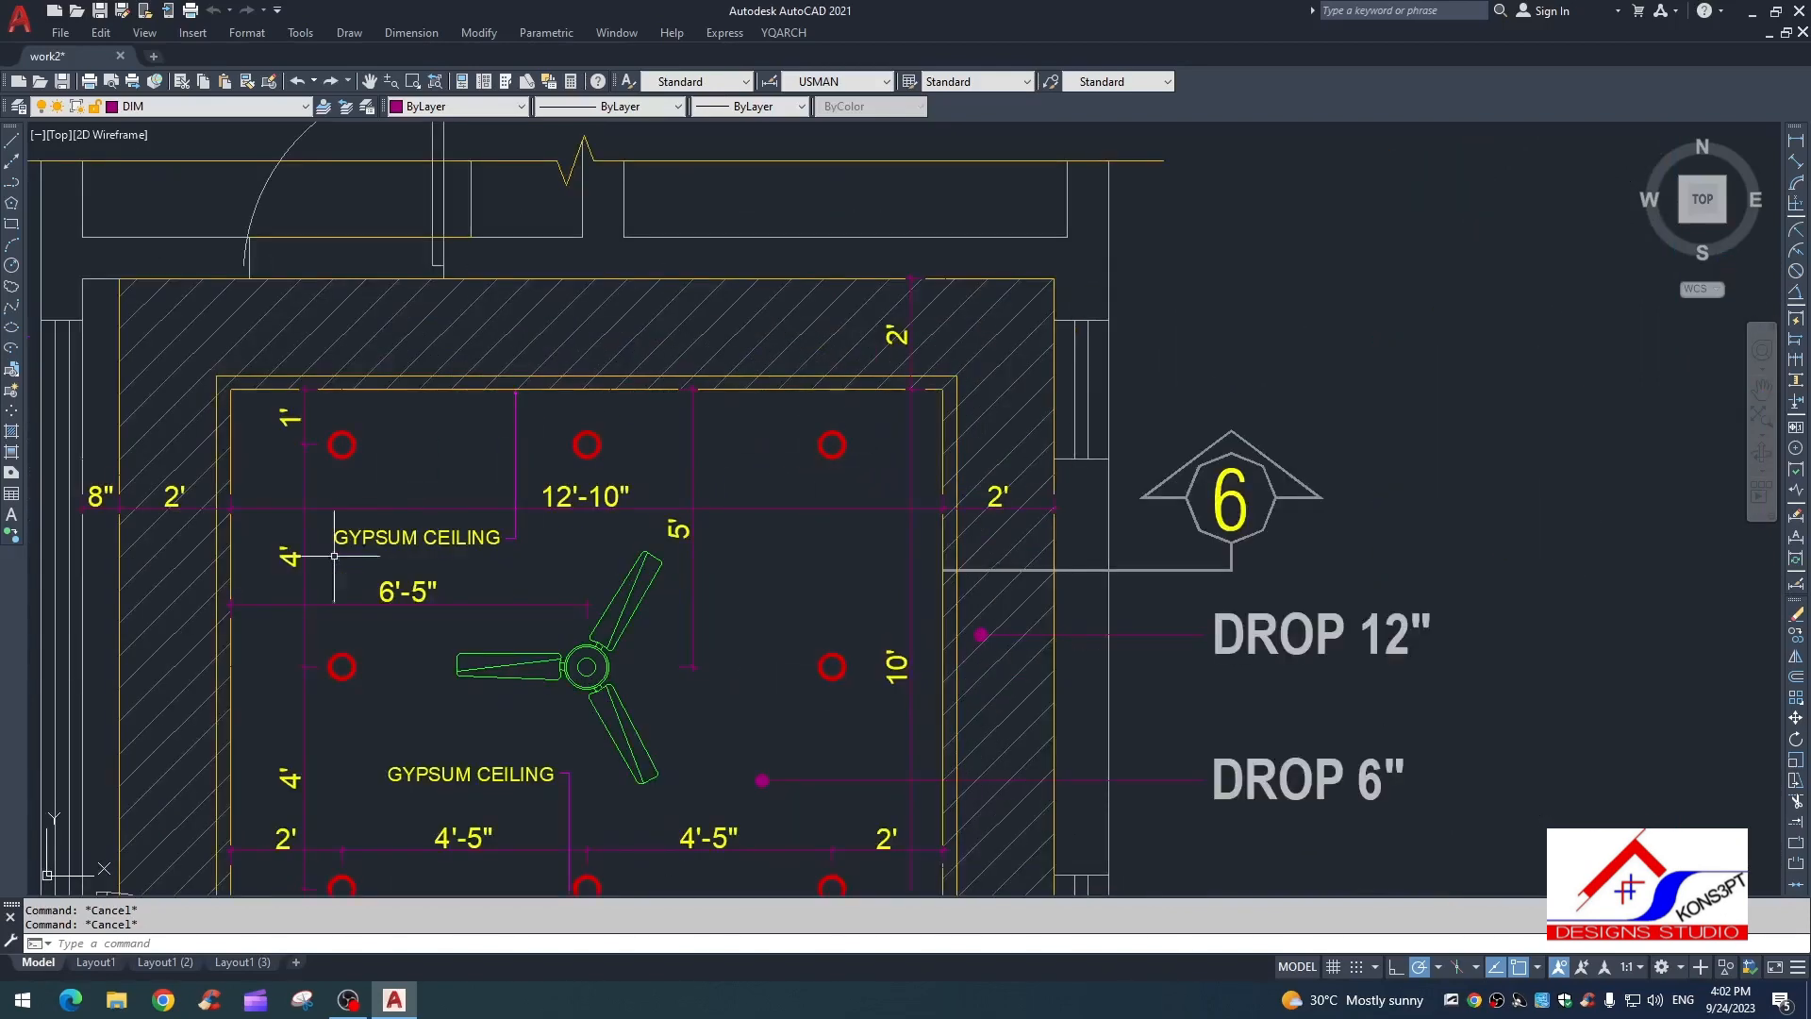
pyautogui.moveTo(570, 729); pyautogui.dragTo(583, 534, button='middle')
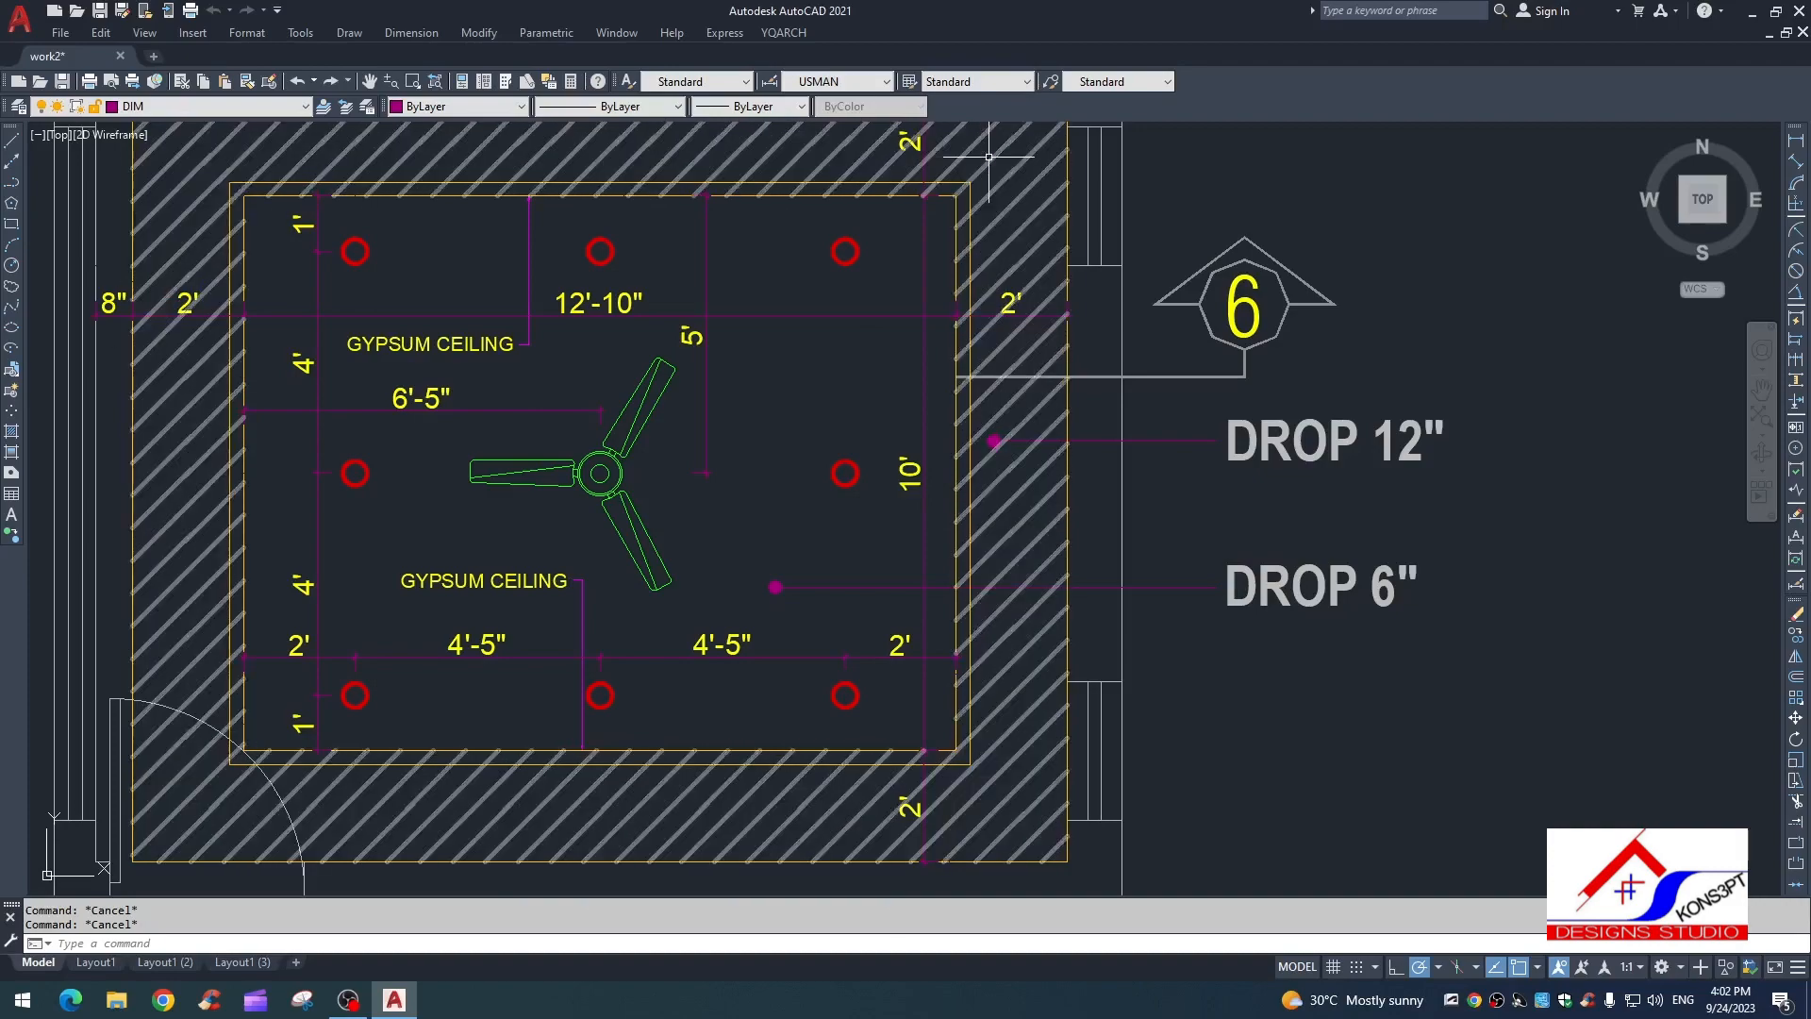
# Step: Draw a rectangle along the inner wall faces of the 16'-4½" x 18'-0" bedroom in the floor plan
pyautogui.scroll(-10, 939, 535)
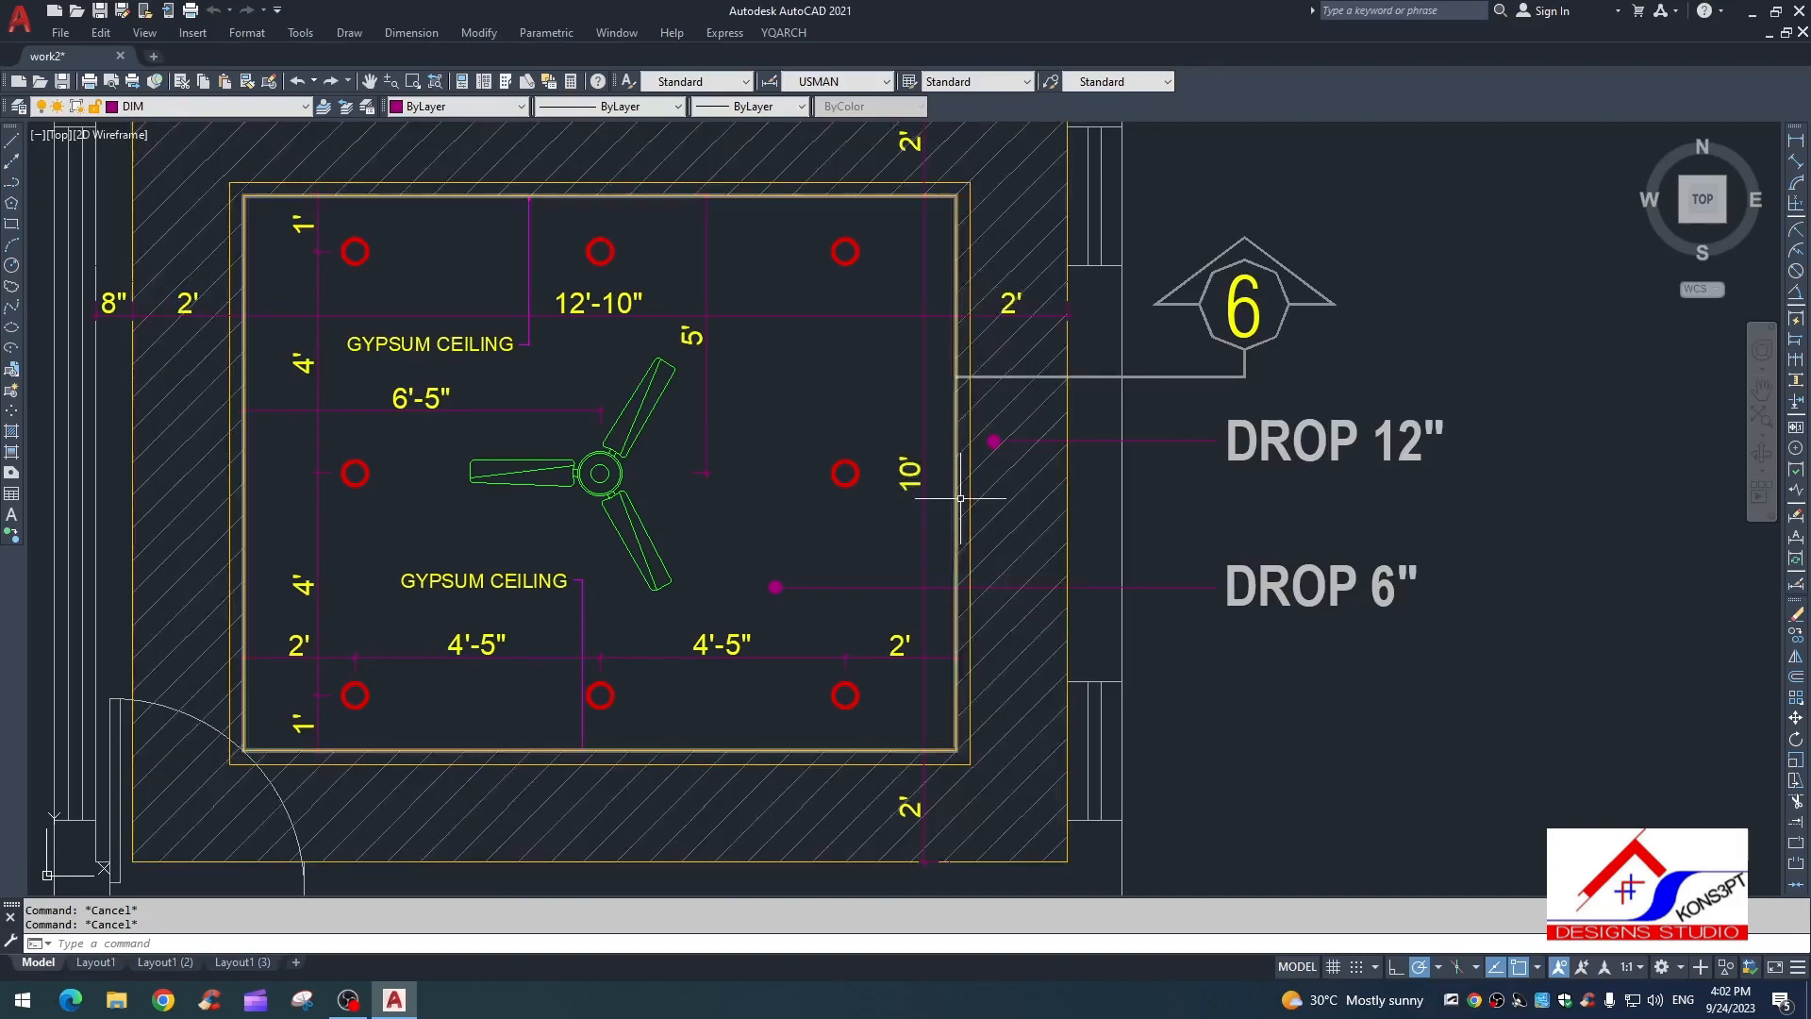
pyautogui.moveTo(920, 608); pyautogui.dragTo(887, 634, button='middle')
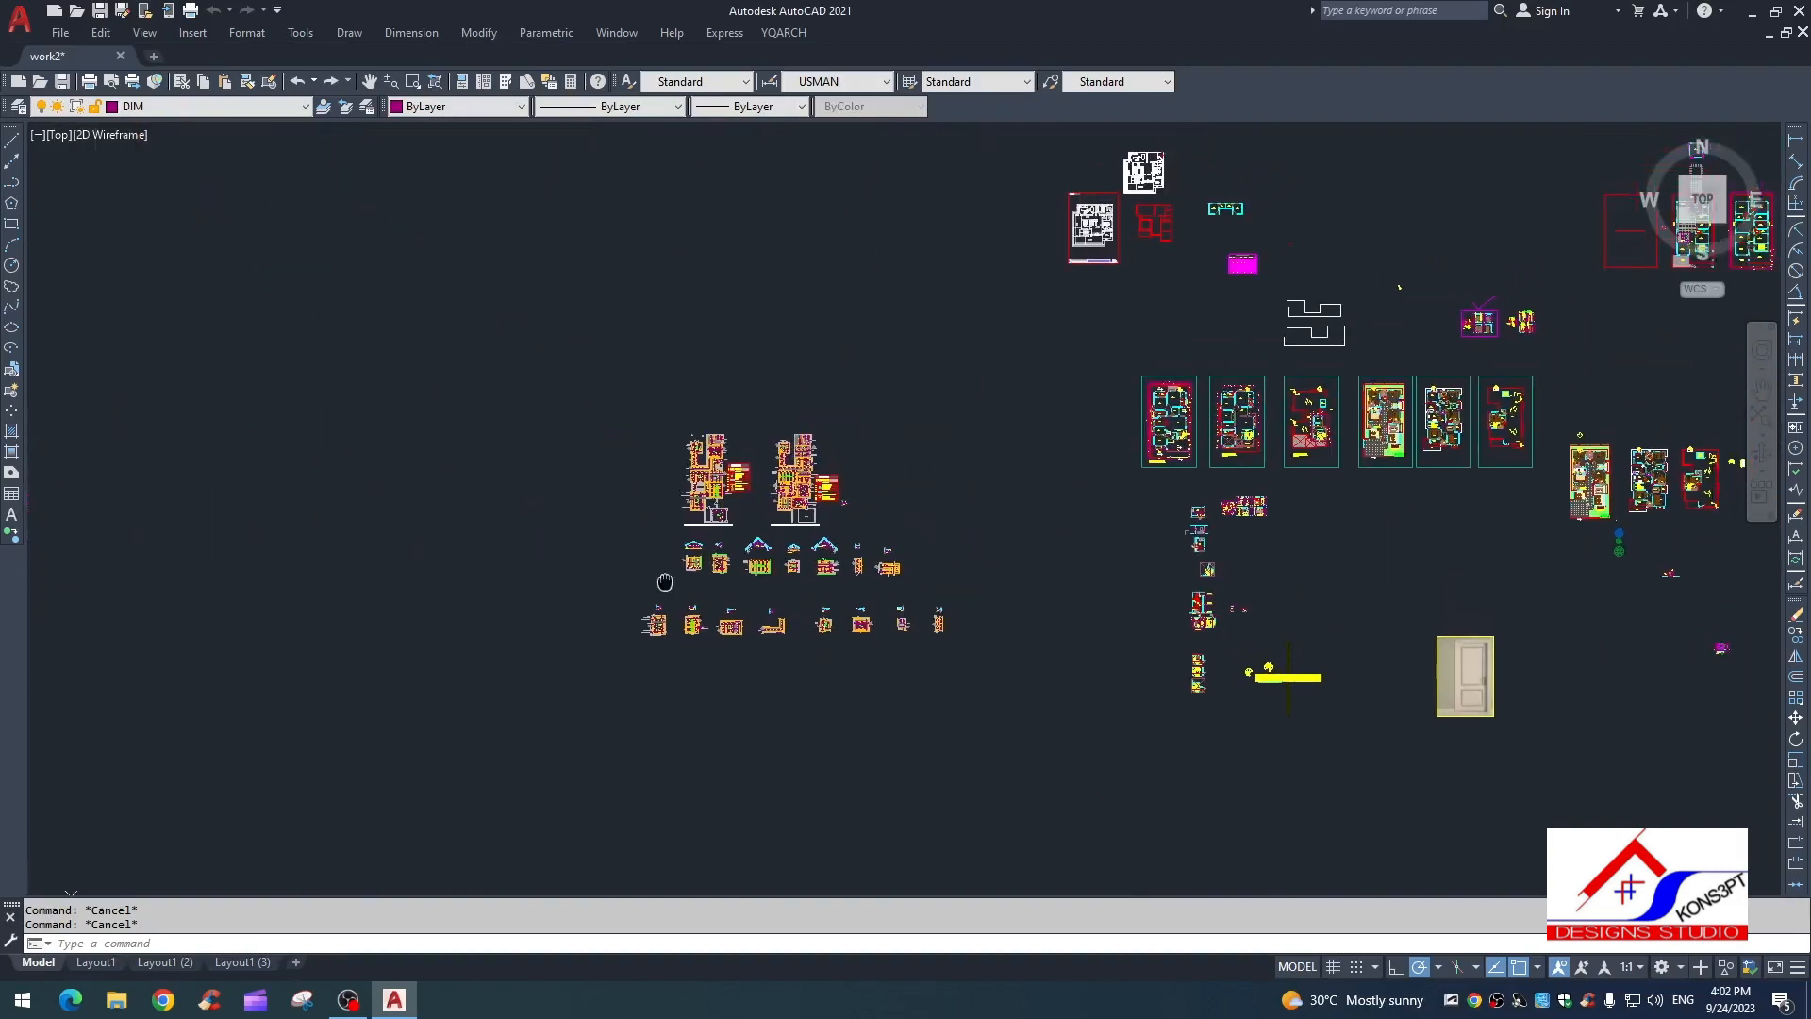
pyautogui.scroll(7, 943, 599)
pyautogui.moveTo(965, 588); pyautogui.dragTo(881, 533, button='middle')
pyautogui.scroll(4, 873, 424)
pyautogui.scroll(-2, 928, 445)
pyautogui.moveTo(927, 445); pyautogui.dragTo(926, 334, button='middle')
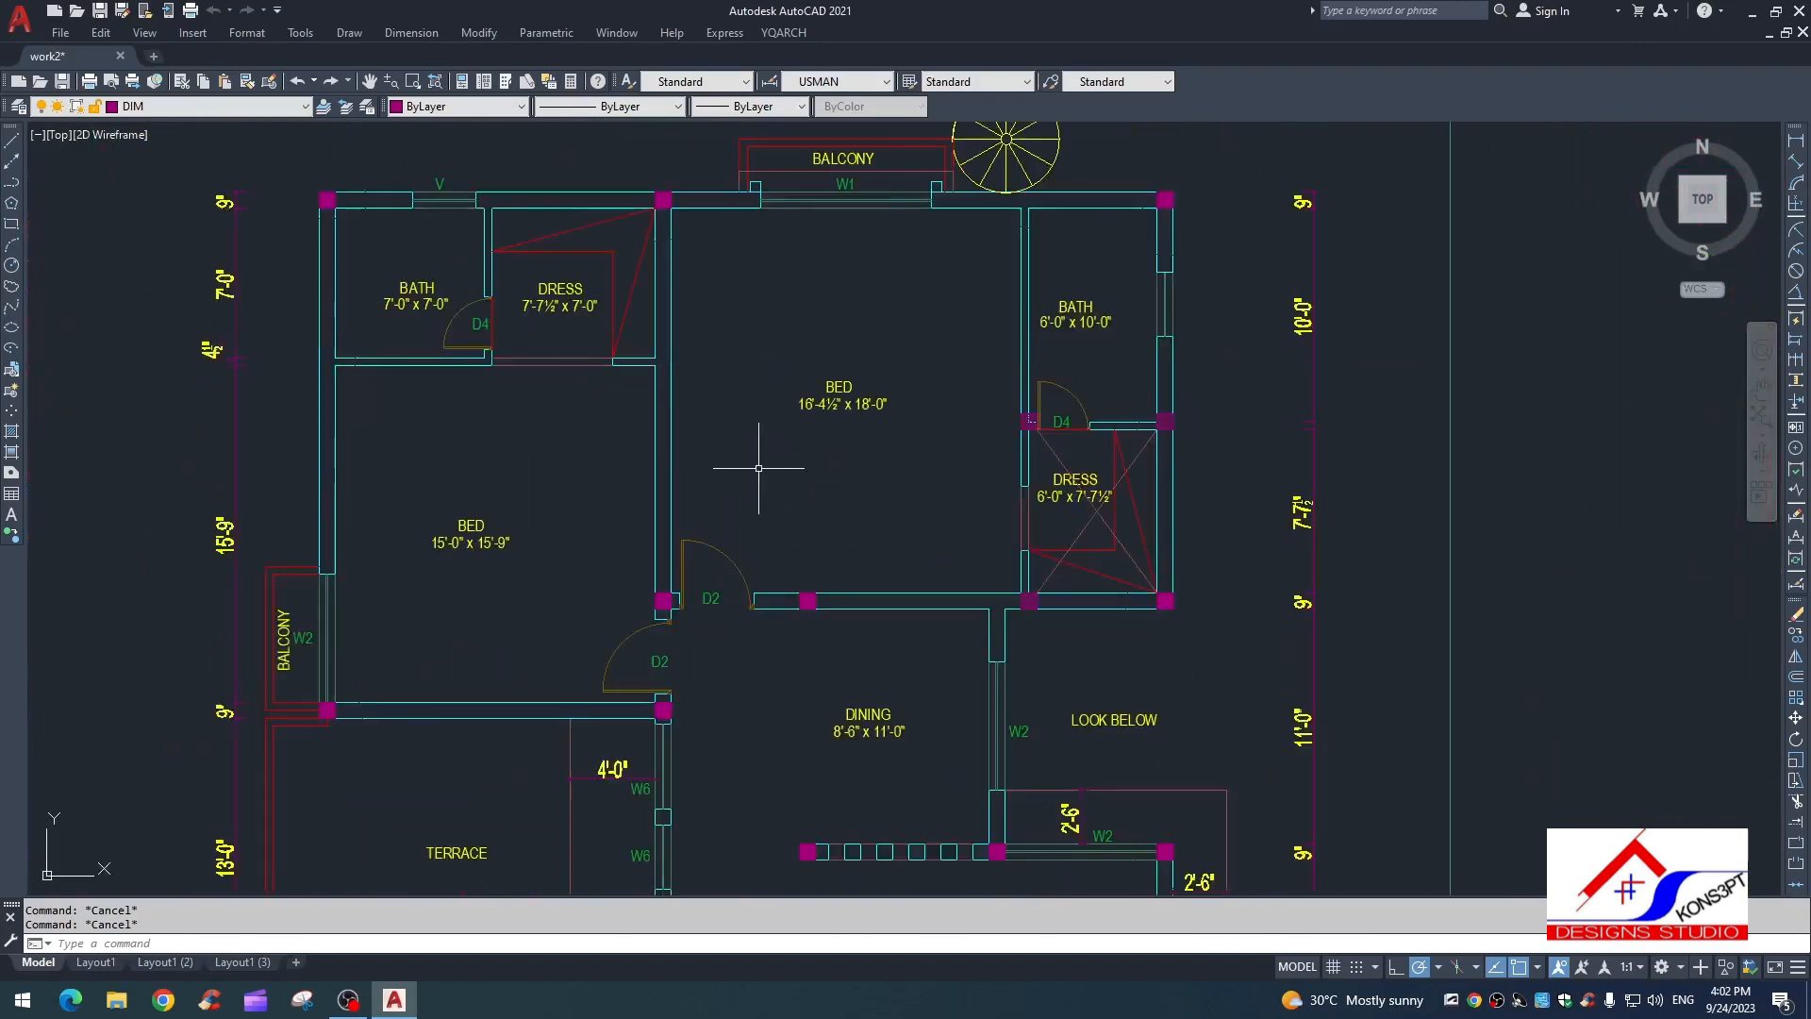
pyautogui.moveTo(895, 500); pyautogui.dragTo(895, 538, button='middle')
pyautogui.write('rec')
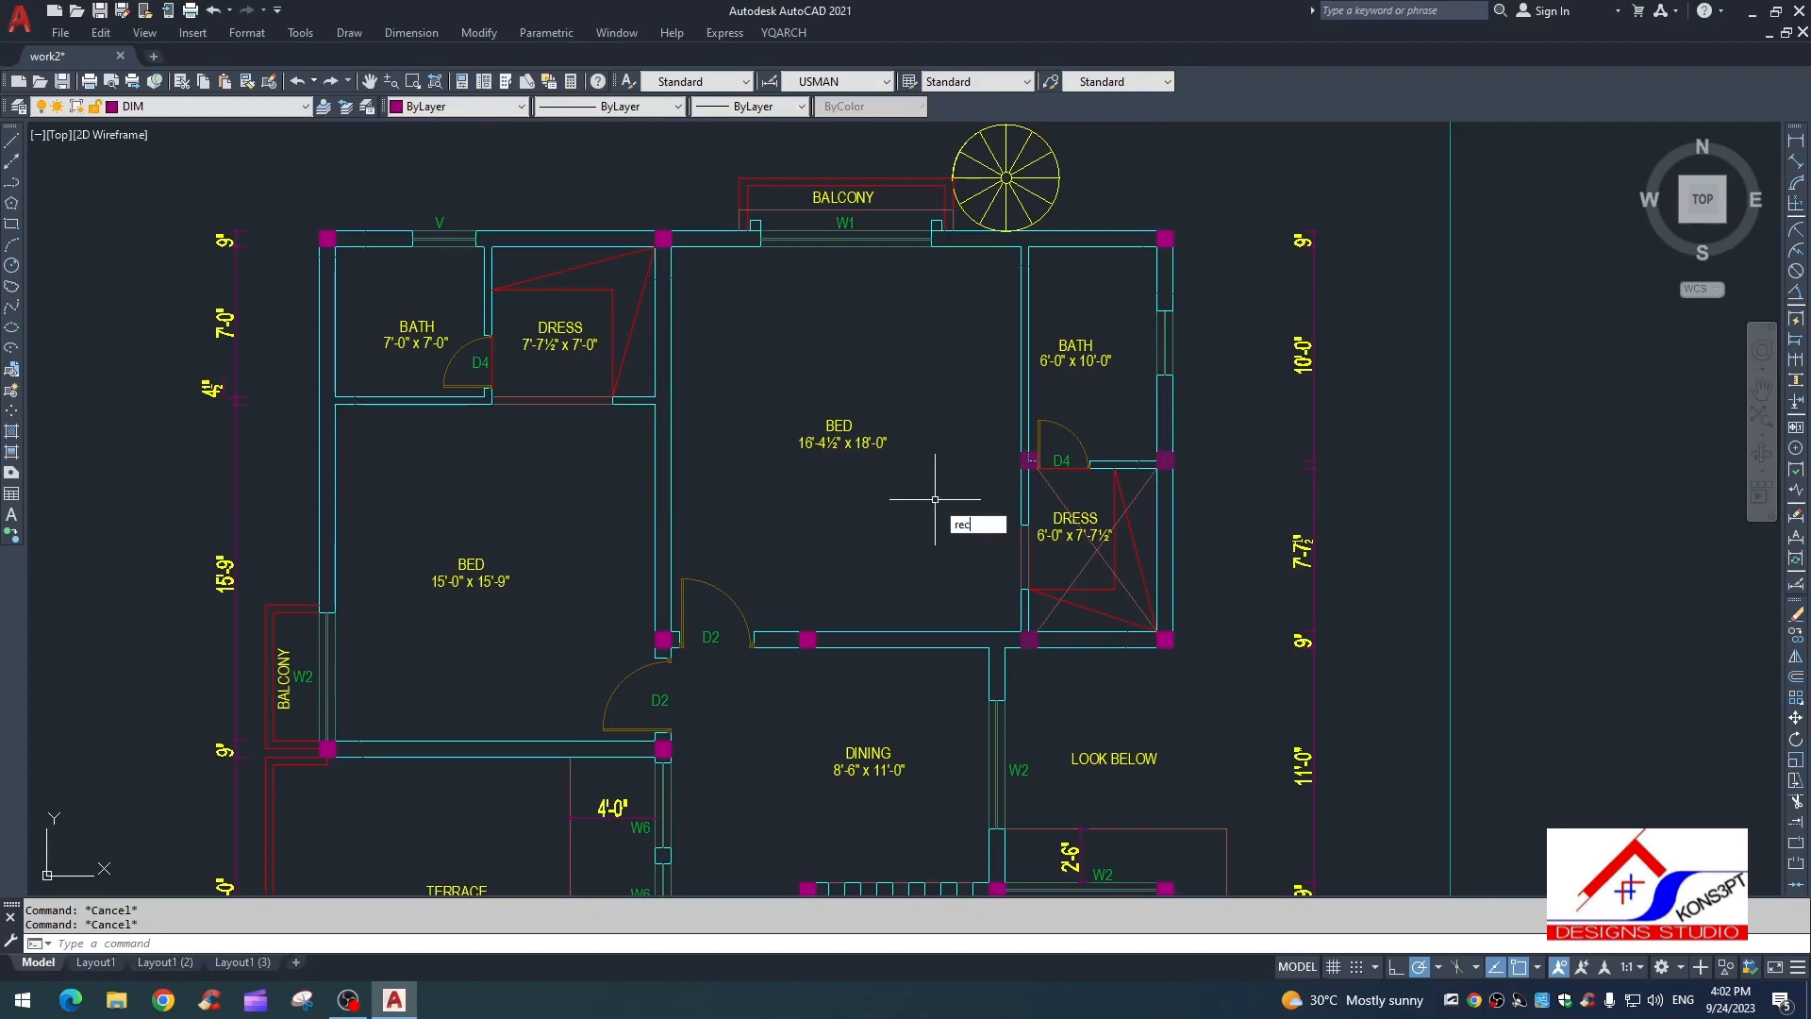
pyautogui.press('Return')
pyautogui.click(1023, 247)
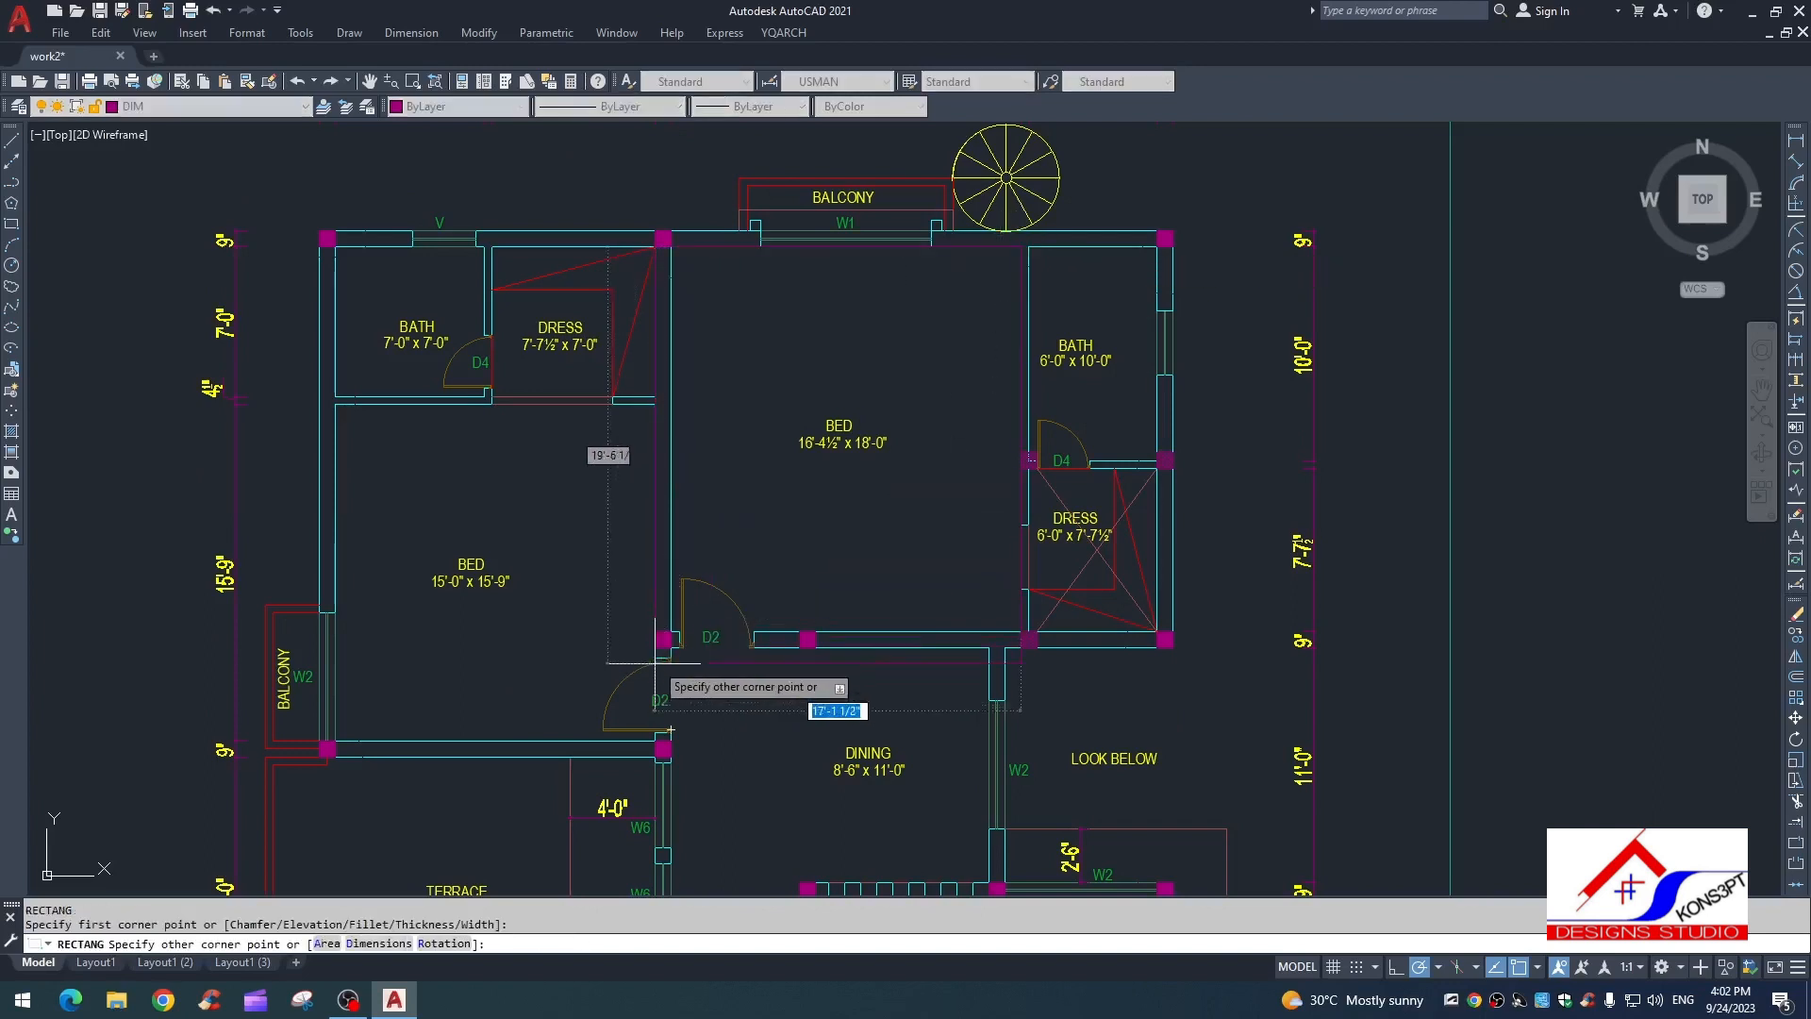
pyautogui.press('Escape')
pyautogui.moveTo(982, 610); pyautogui.dragTo(982, 619, button='middle')
# Step: Offset the bedroom's ceiling rectangle 24 inches inward
pyautogui.write('o')
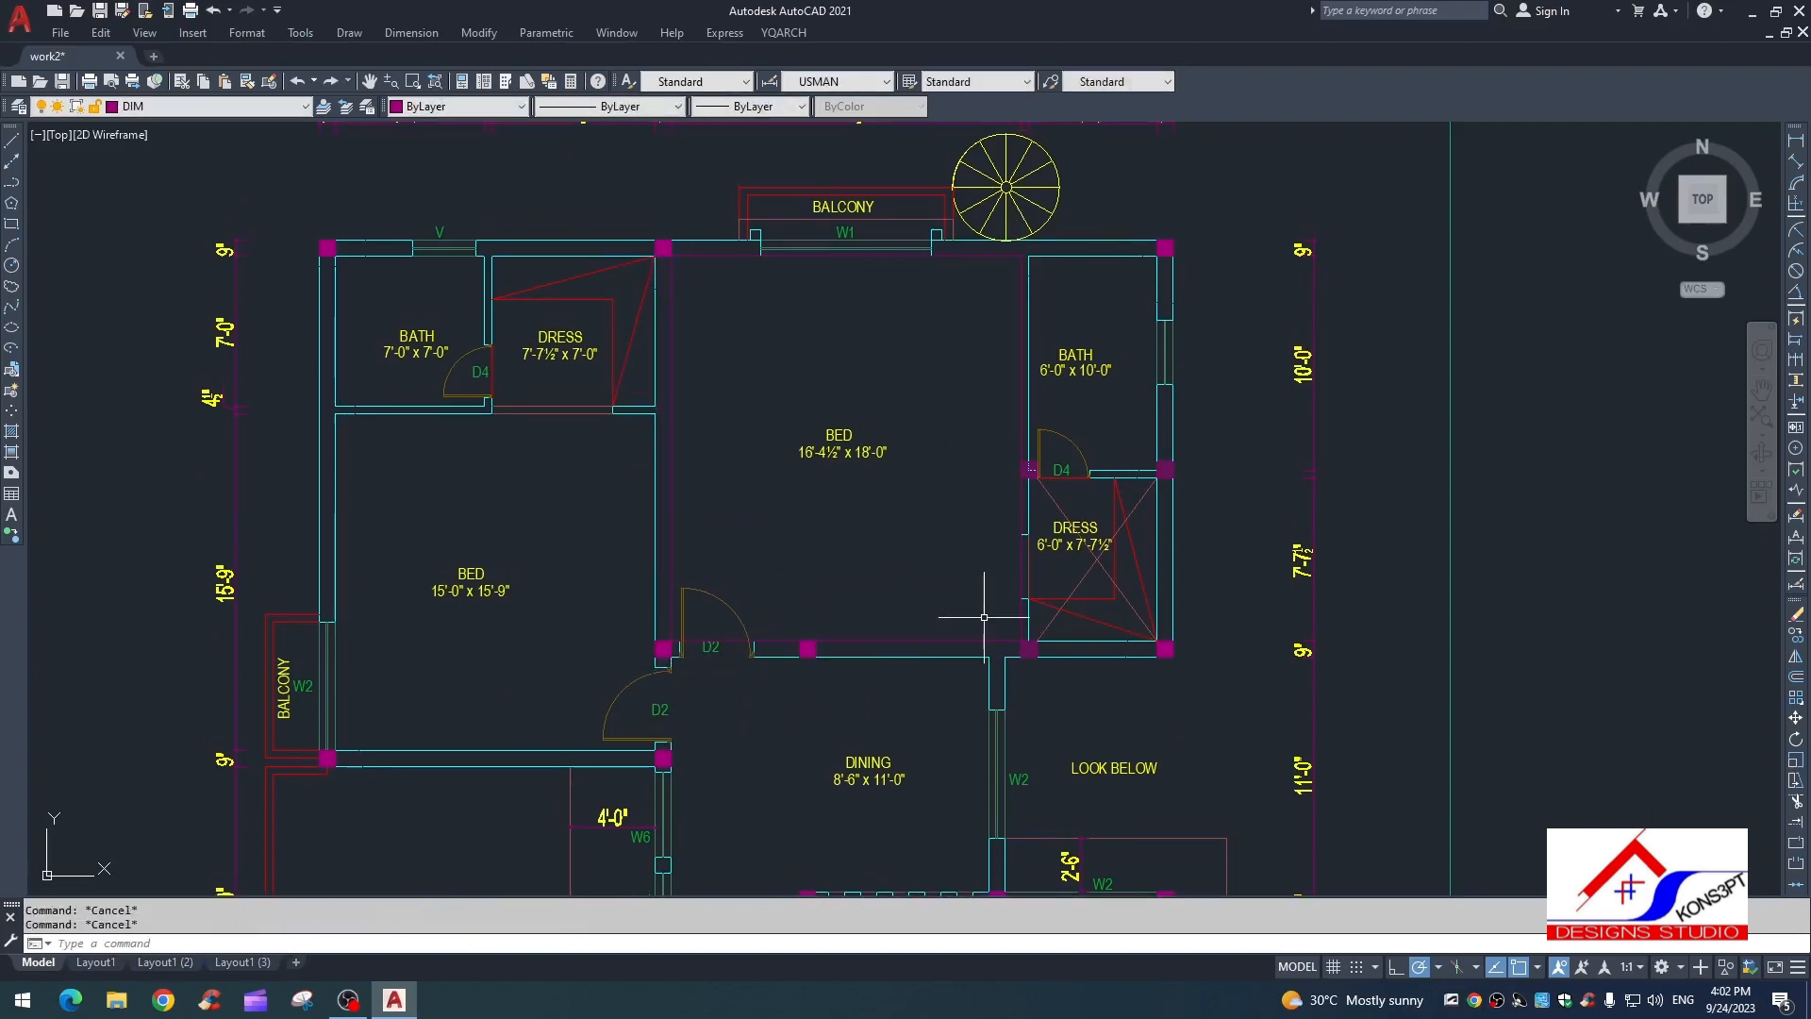
pyautogui.press('Return')
pyautogui.write('24')
pyautogui.press('Return')
pyautogui.click(1019, 517)
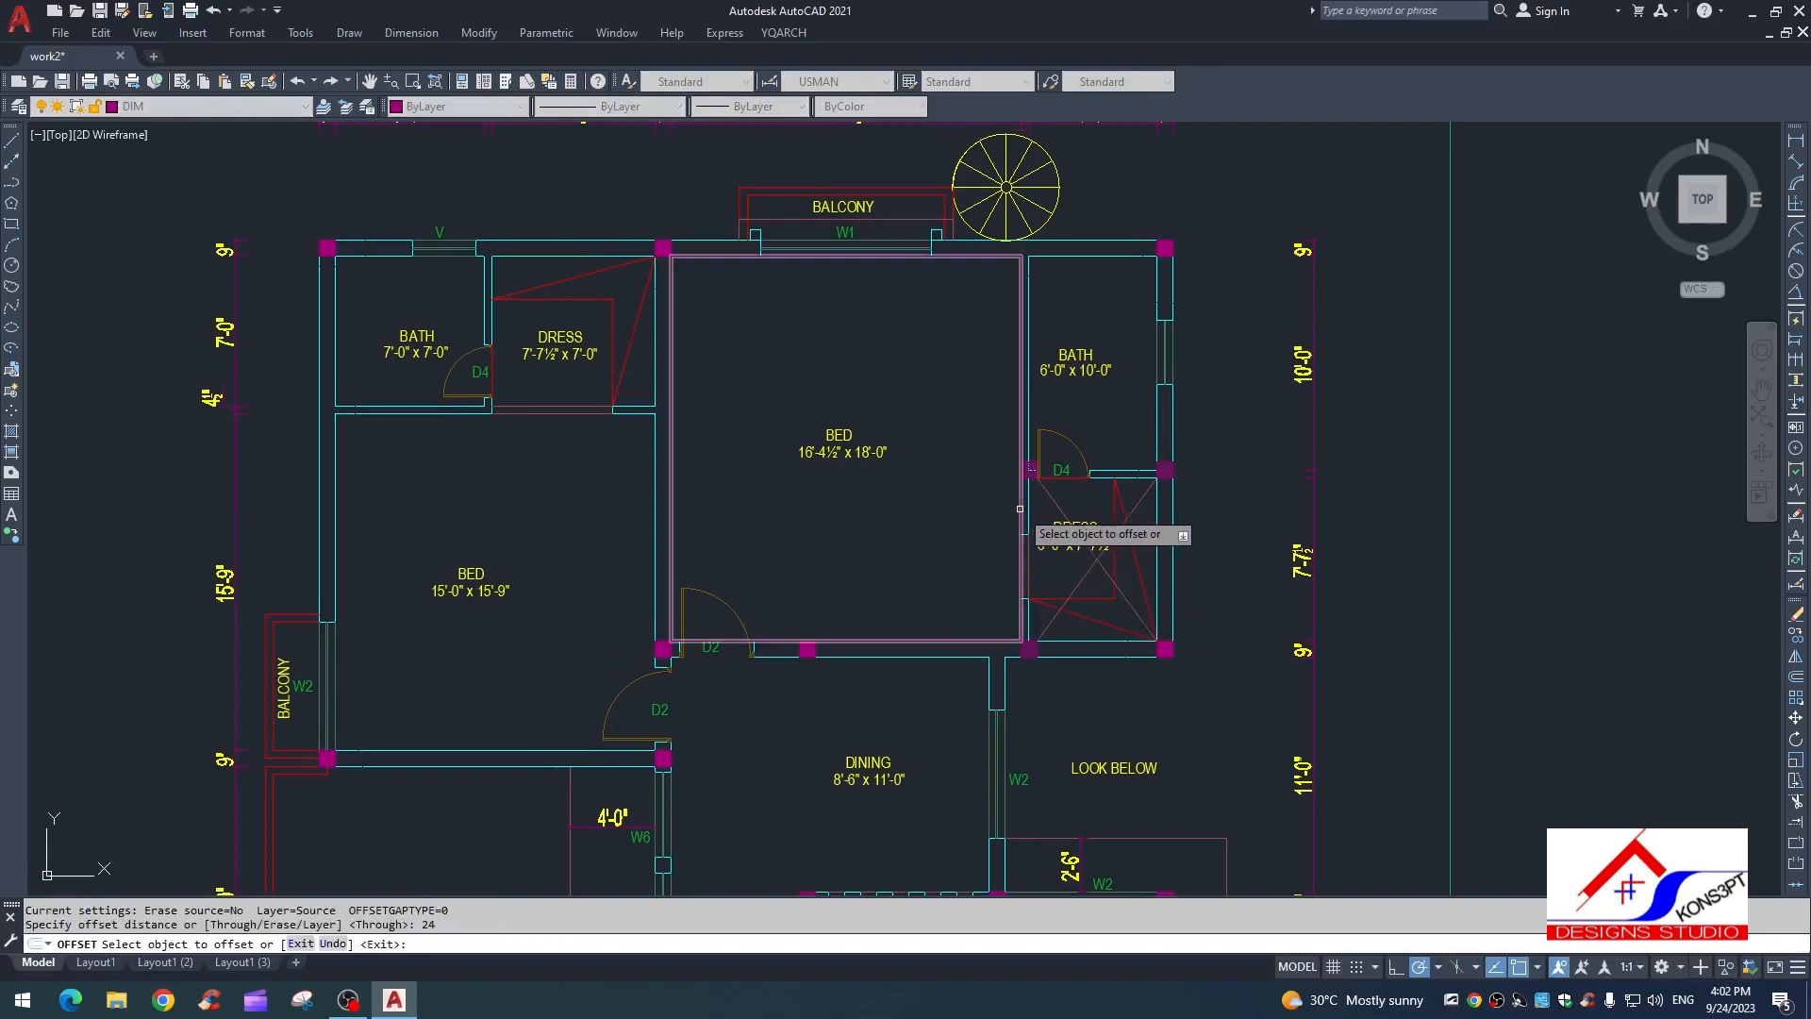
pyautogui.click(971, 528)
pyautogui.press('Escape')
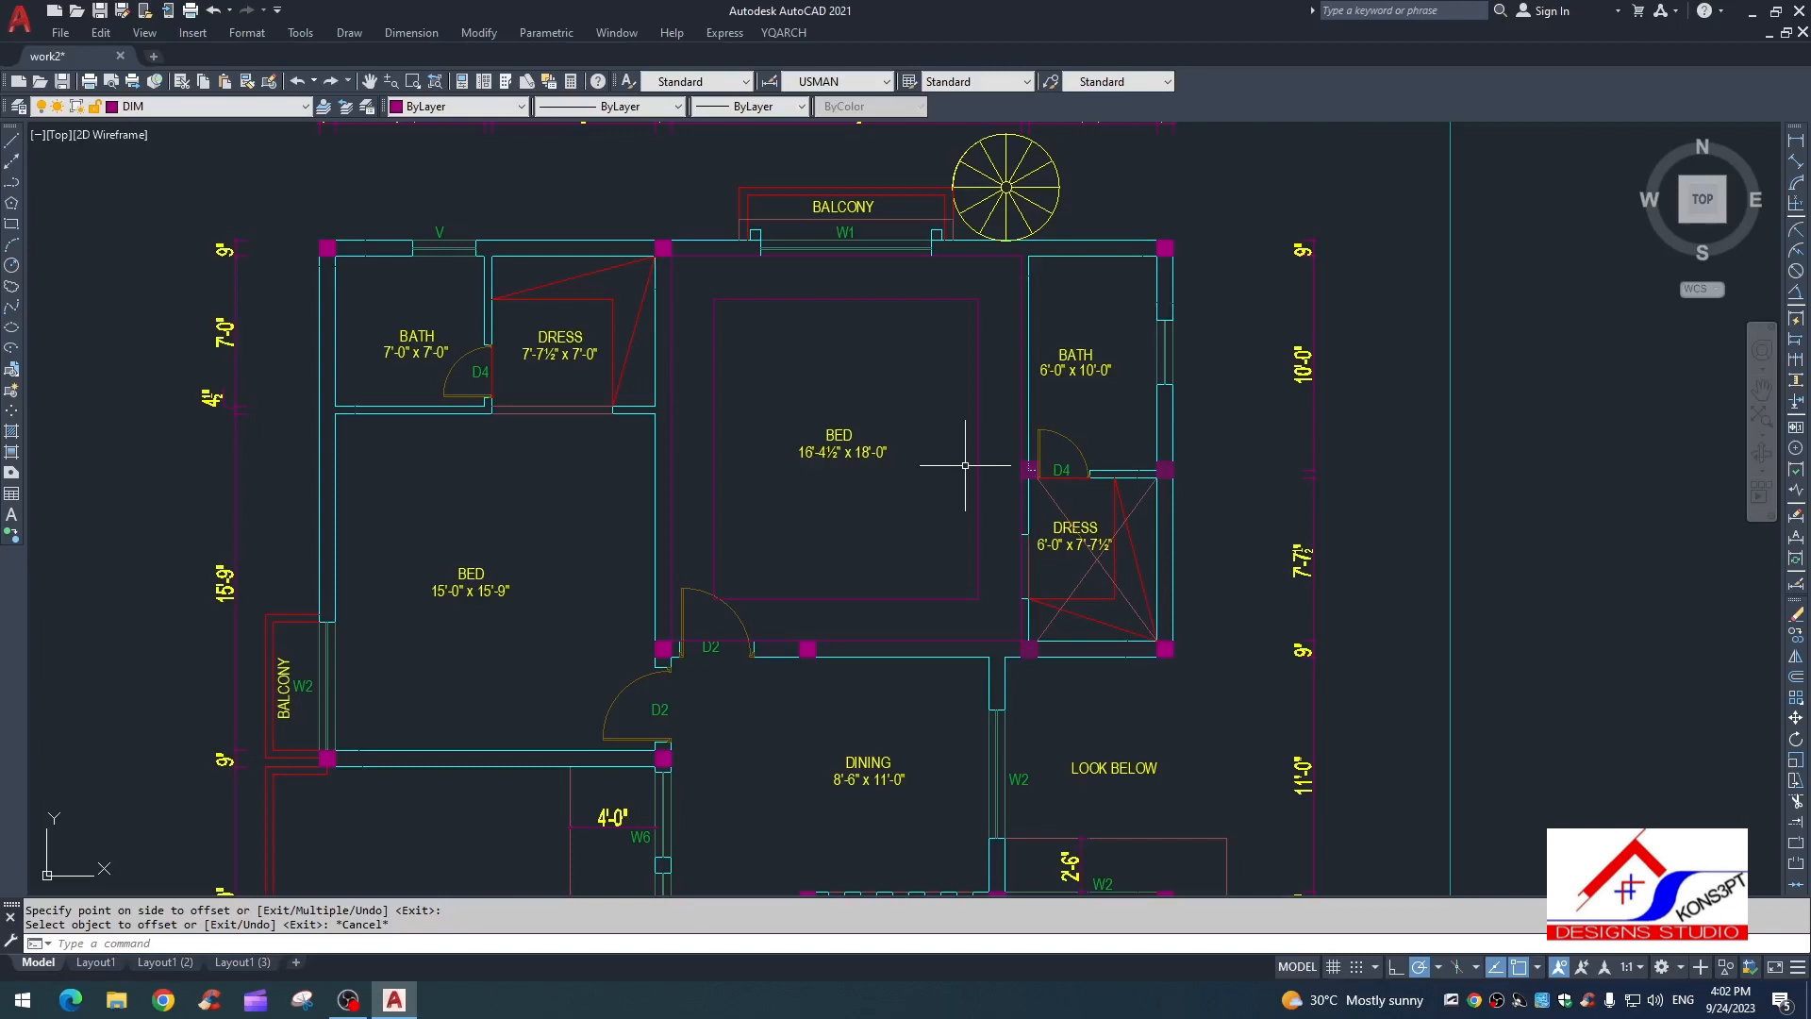
pyautogui.press('Escape')
pyautogui.press('Escape')
# Step: Hatch the border between the bedroom's outer and inner ceiling rectangles with the ANSI31 pattern at scale 10
pyautogui.scroll(-3, 996, 289)
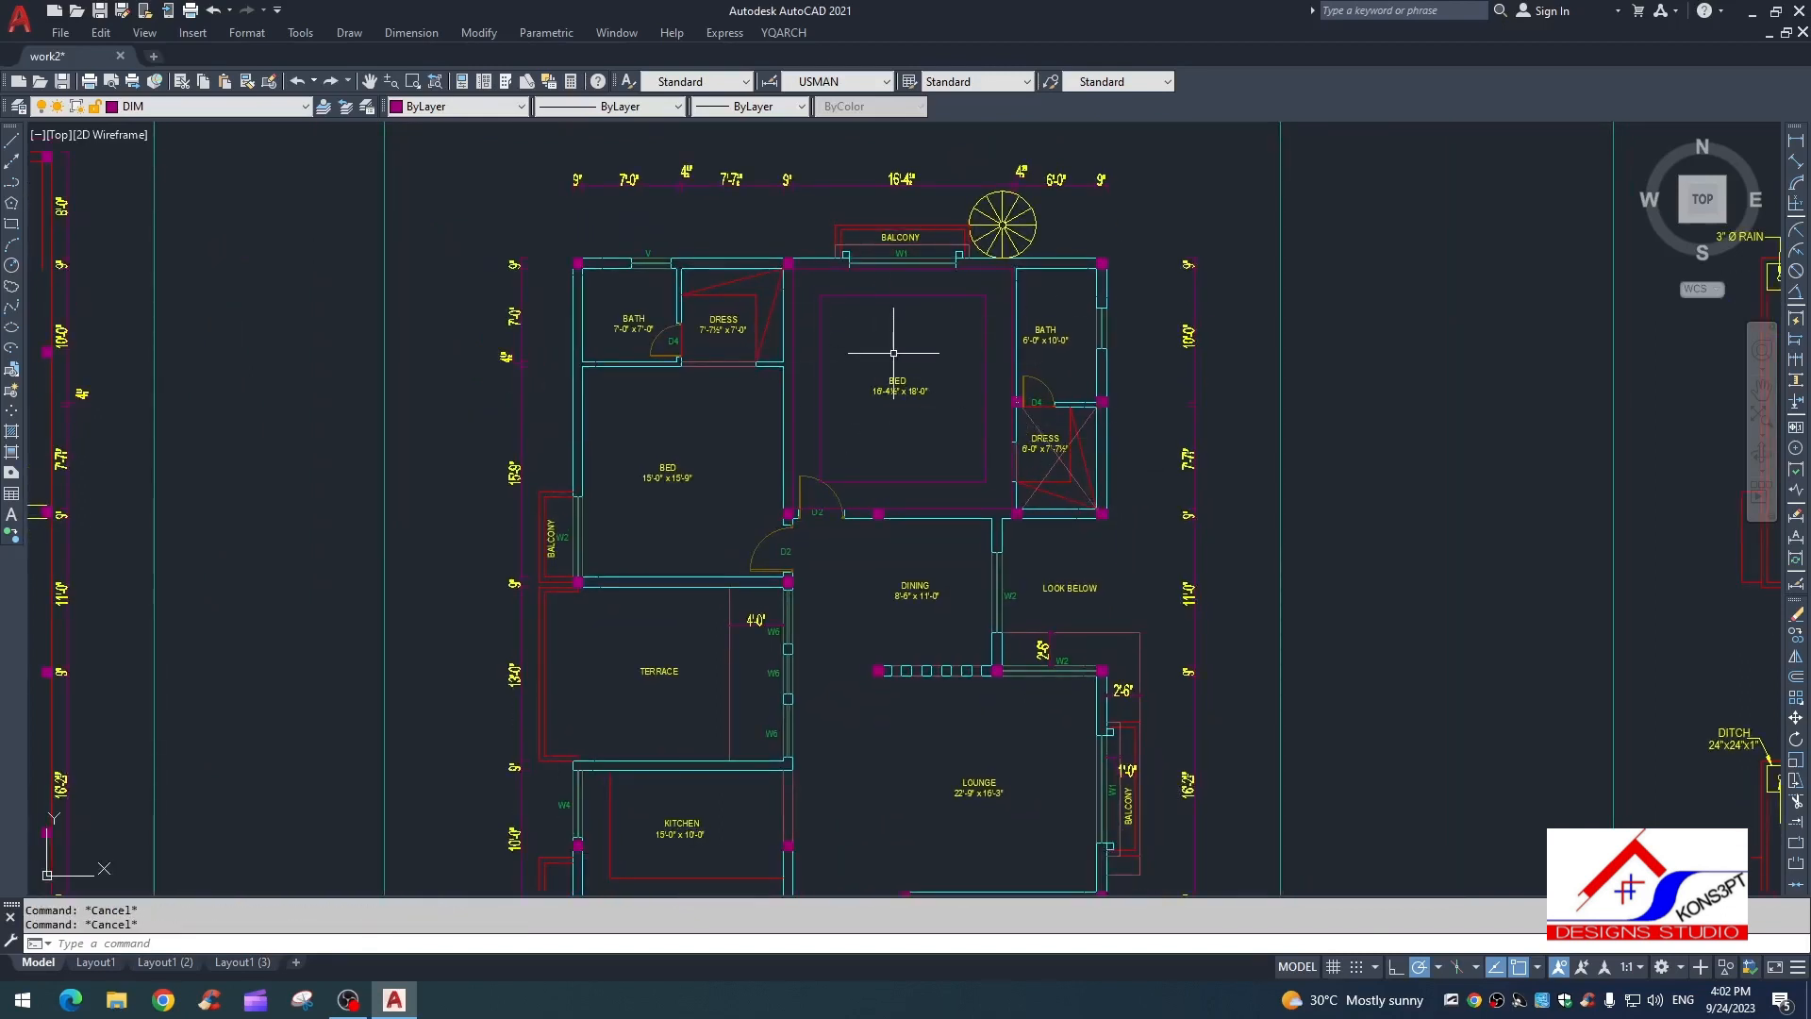
pyautogui.scroll(2, 907, 321)
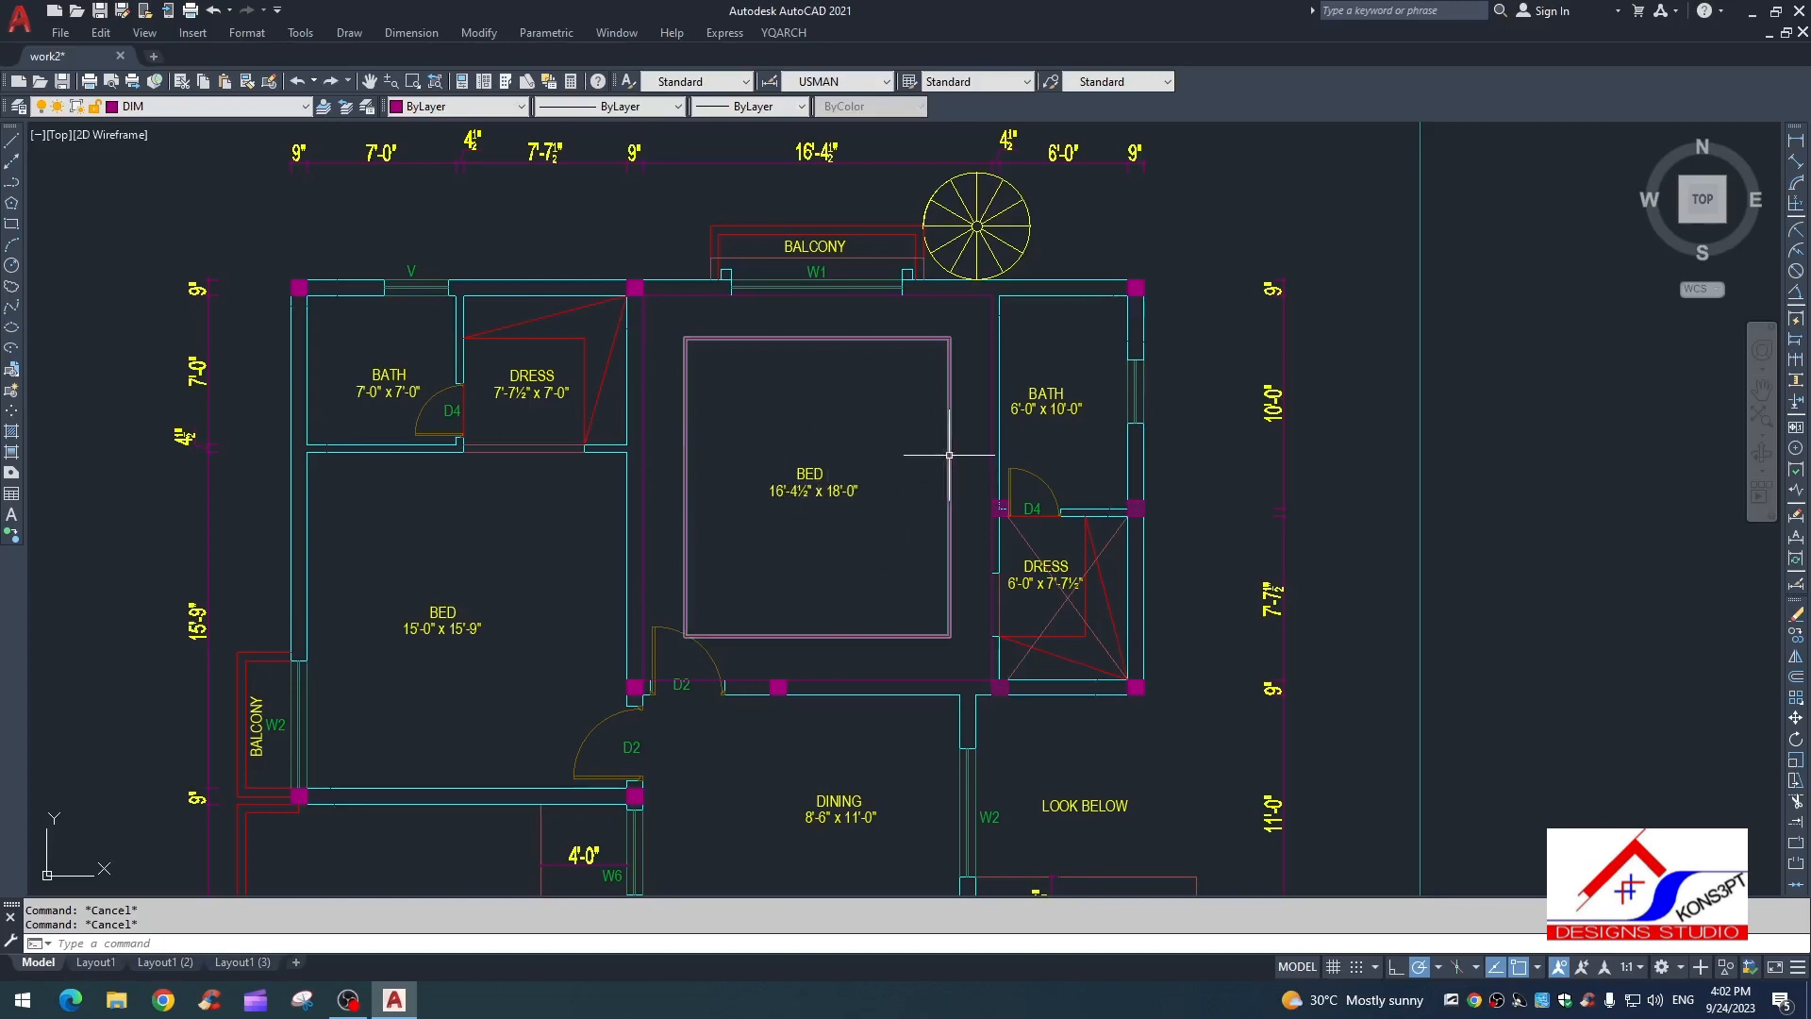
pyautogui.write('h')
pyautogui.press('Return')
pyautogui.click(992, 293)
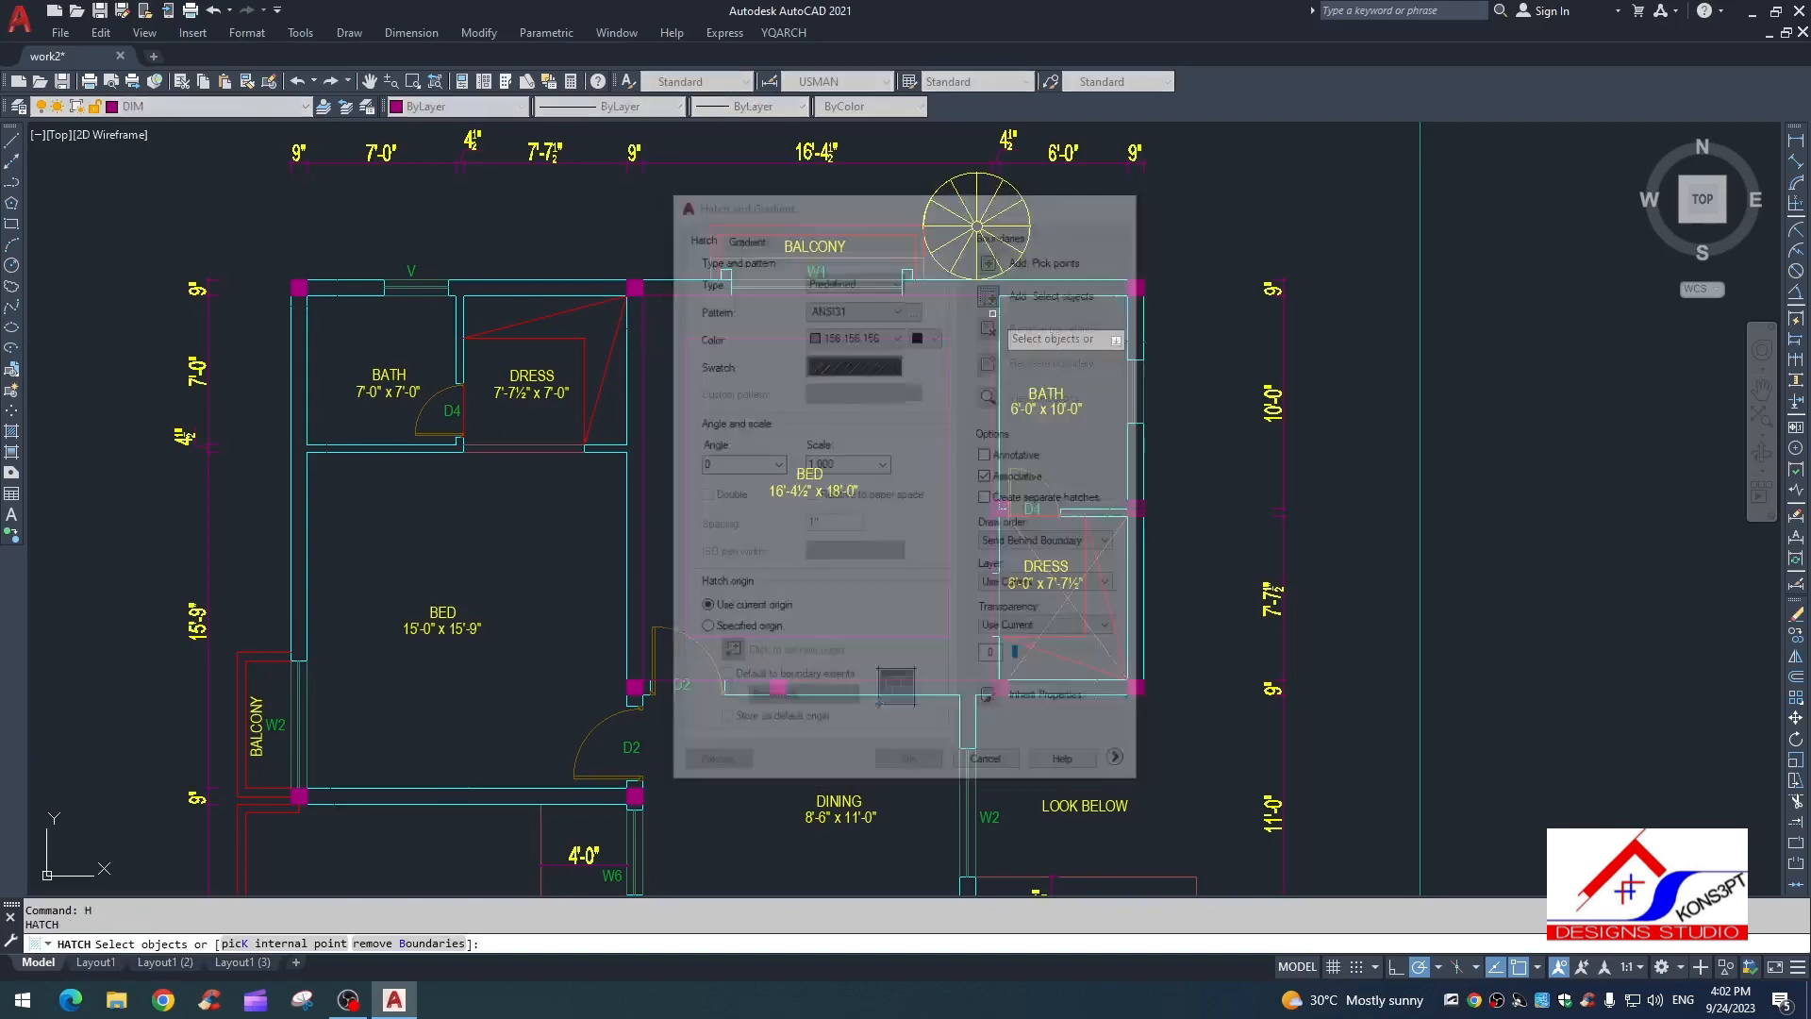
pyautogui.click(991, 348)
pyautogui.click(955, 394)
pyautogui.click(954, 393)
pyautogui.click(953, 401)
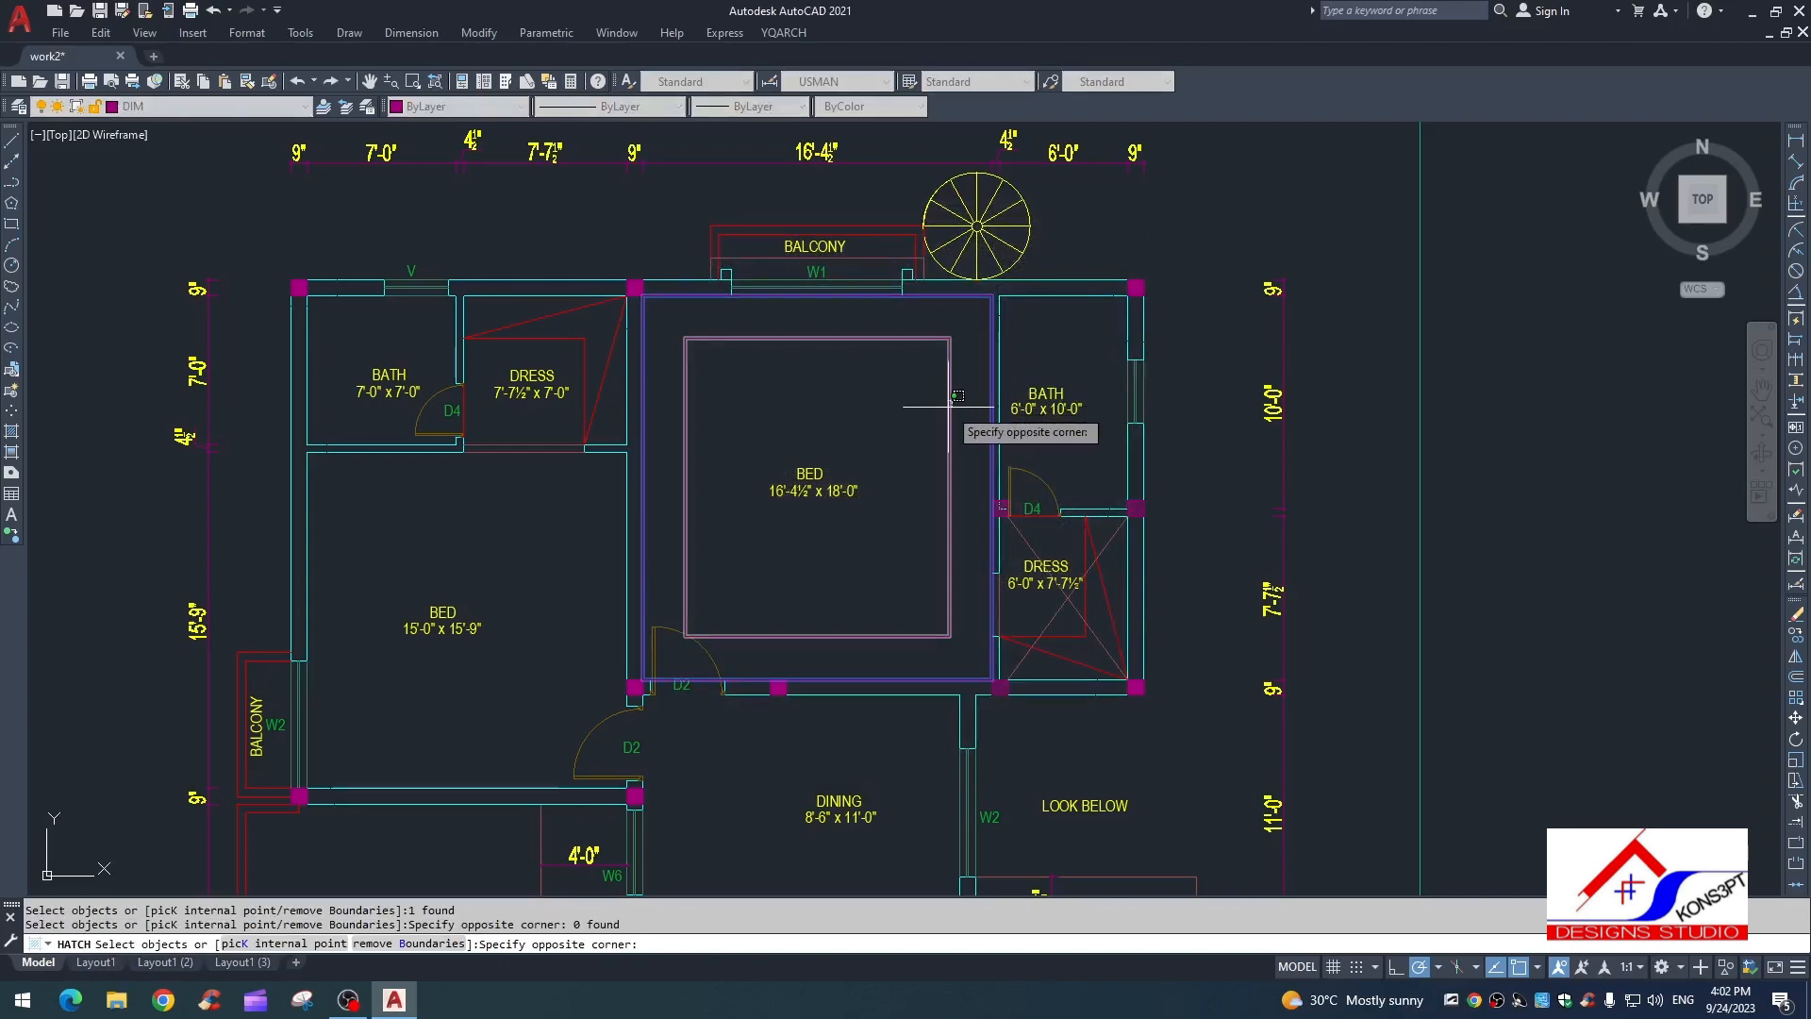
pyautogui.click(946, 406)
pyautogui.press('Return')
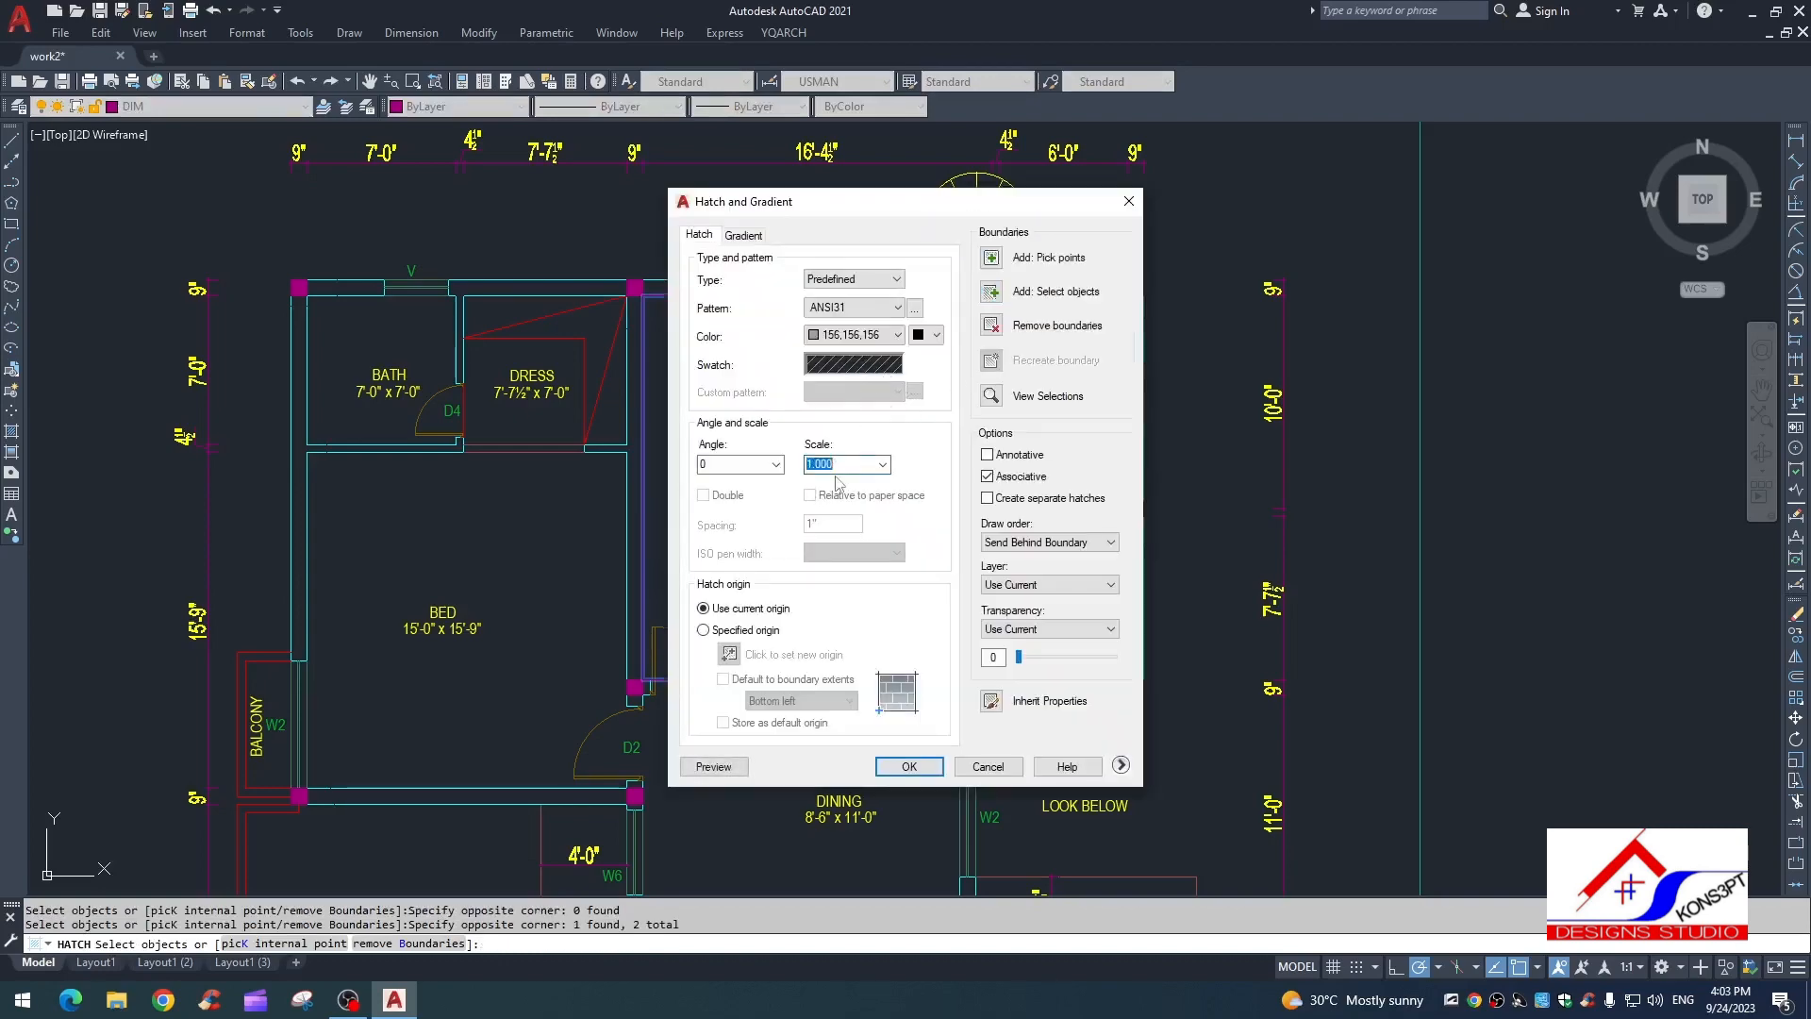
pyautogui.click(714, 766)
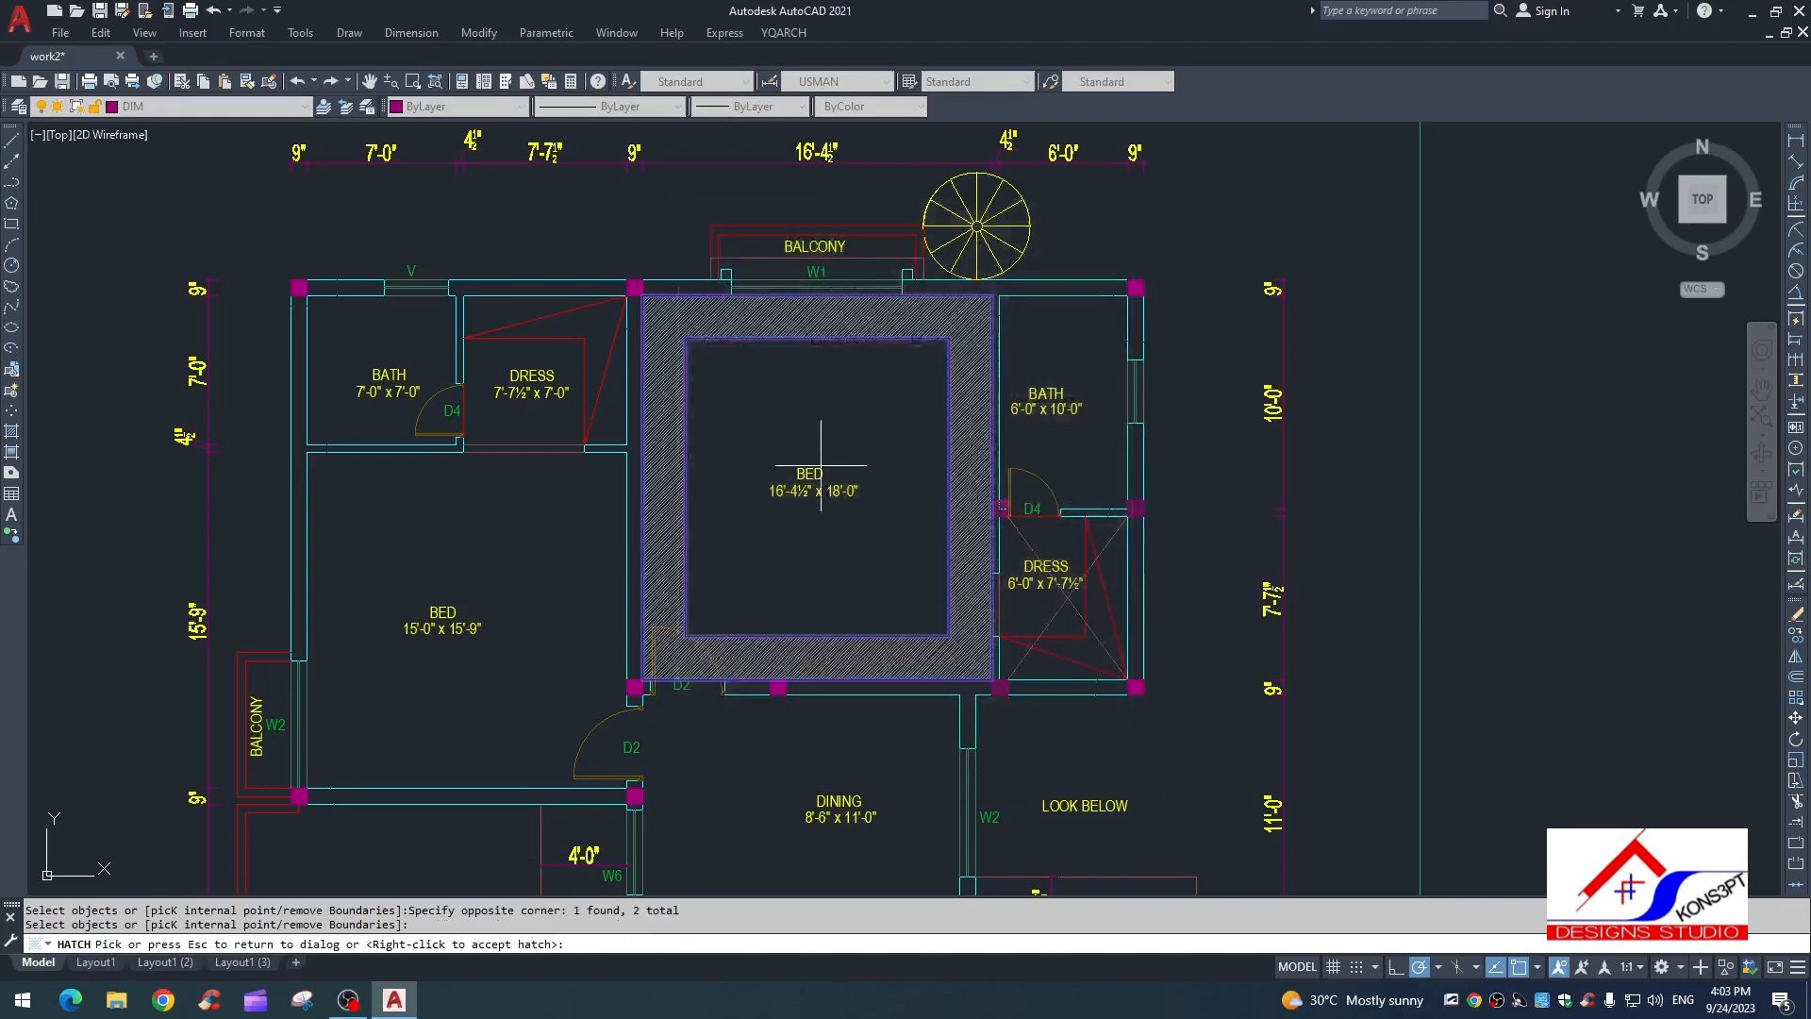
pyautogui.scroll(4, 929, 748)
pyautogui.click(929, 749)
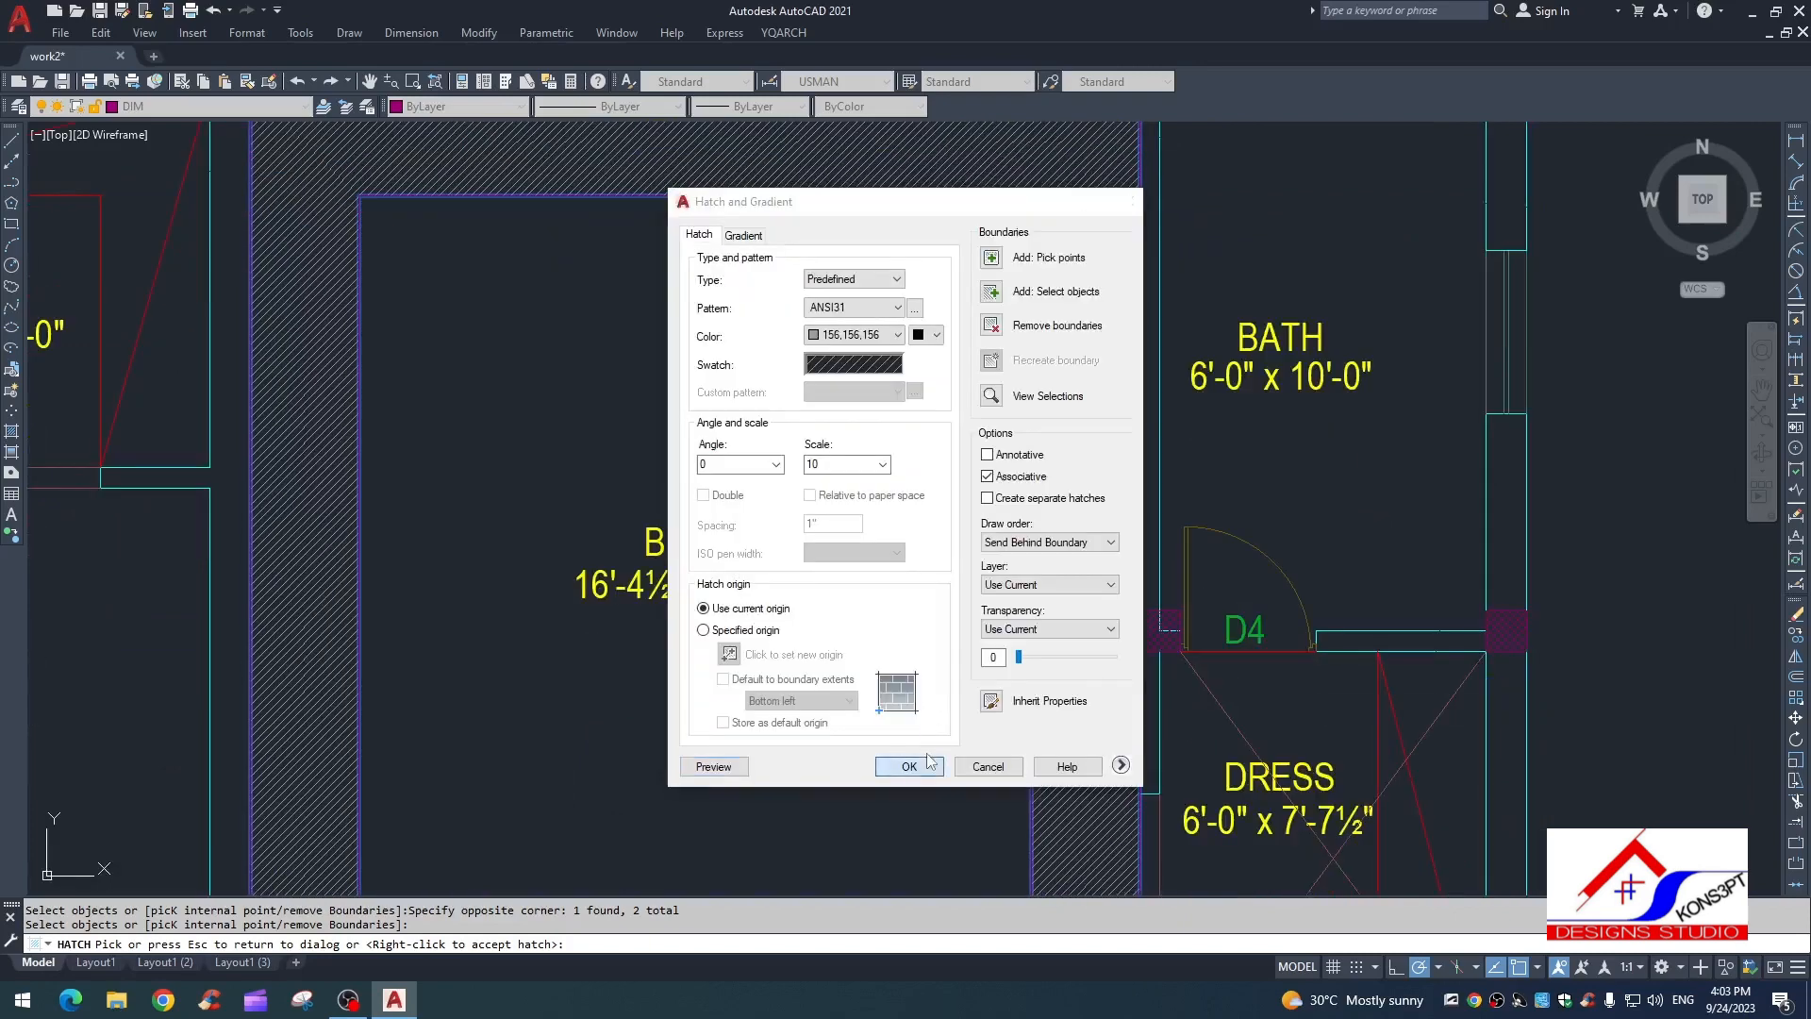
pyautogui.click(908, 765)
pyautogui.scroll(-4, 933, 764)
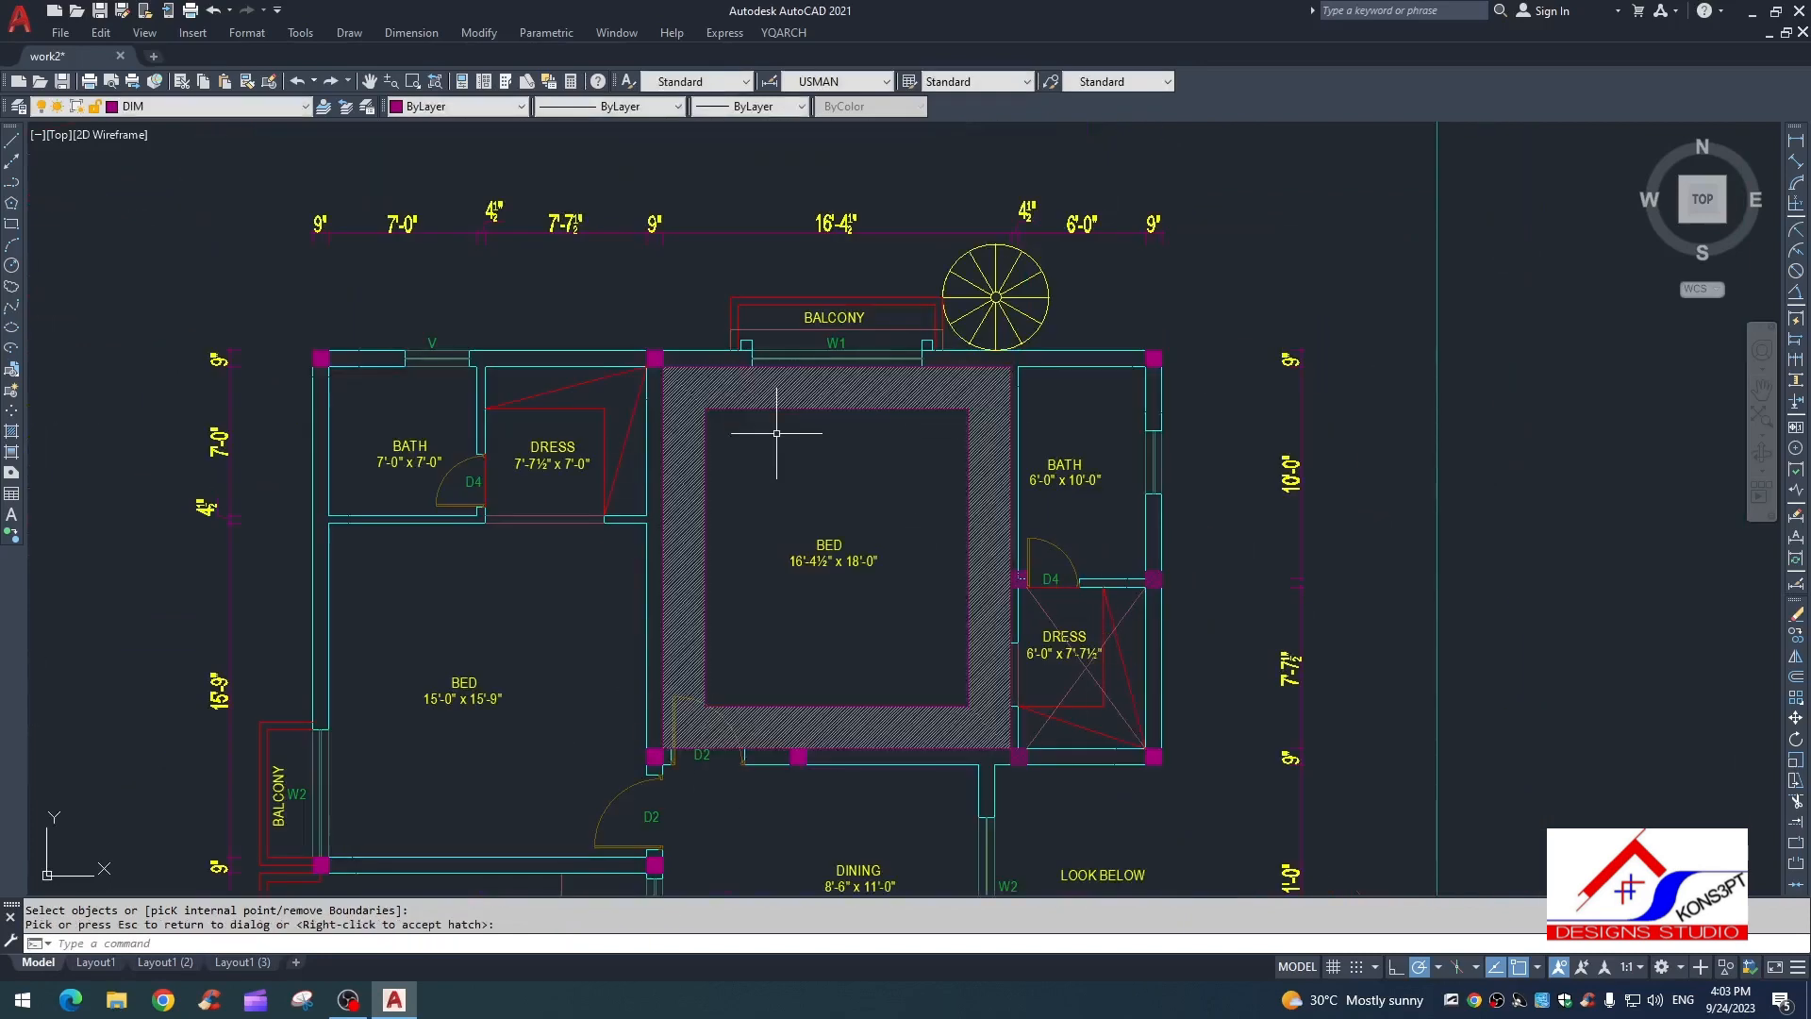
# Step: Copy the bedroom's size text straight down onto the hatched border beside door D2
pyautogui.scroll(4, 812, 594)
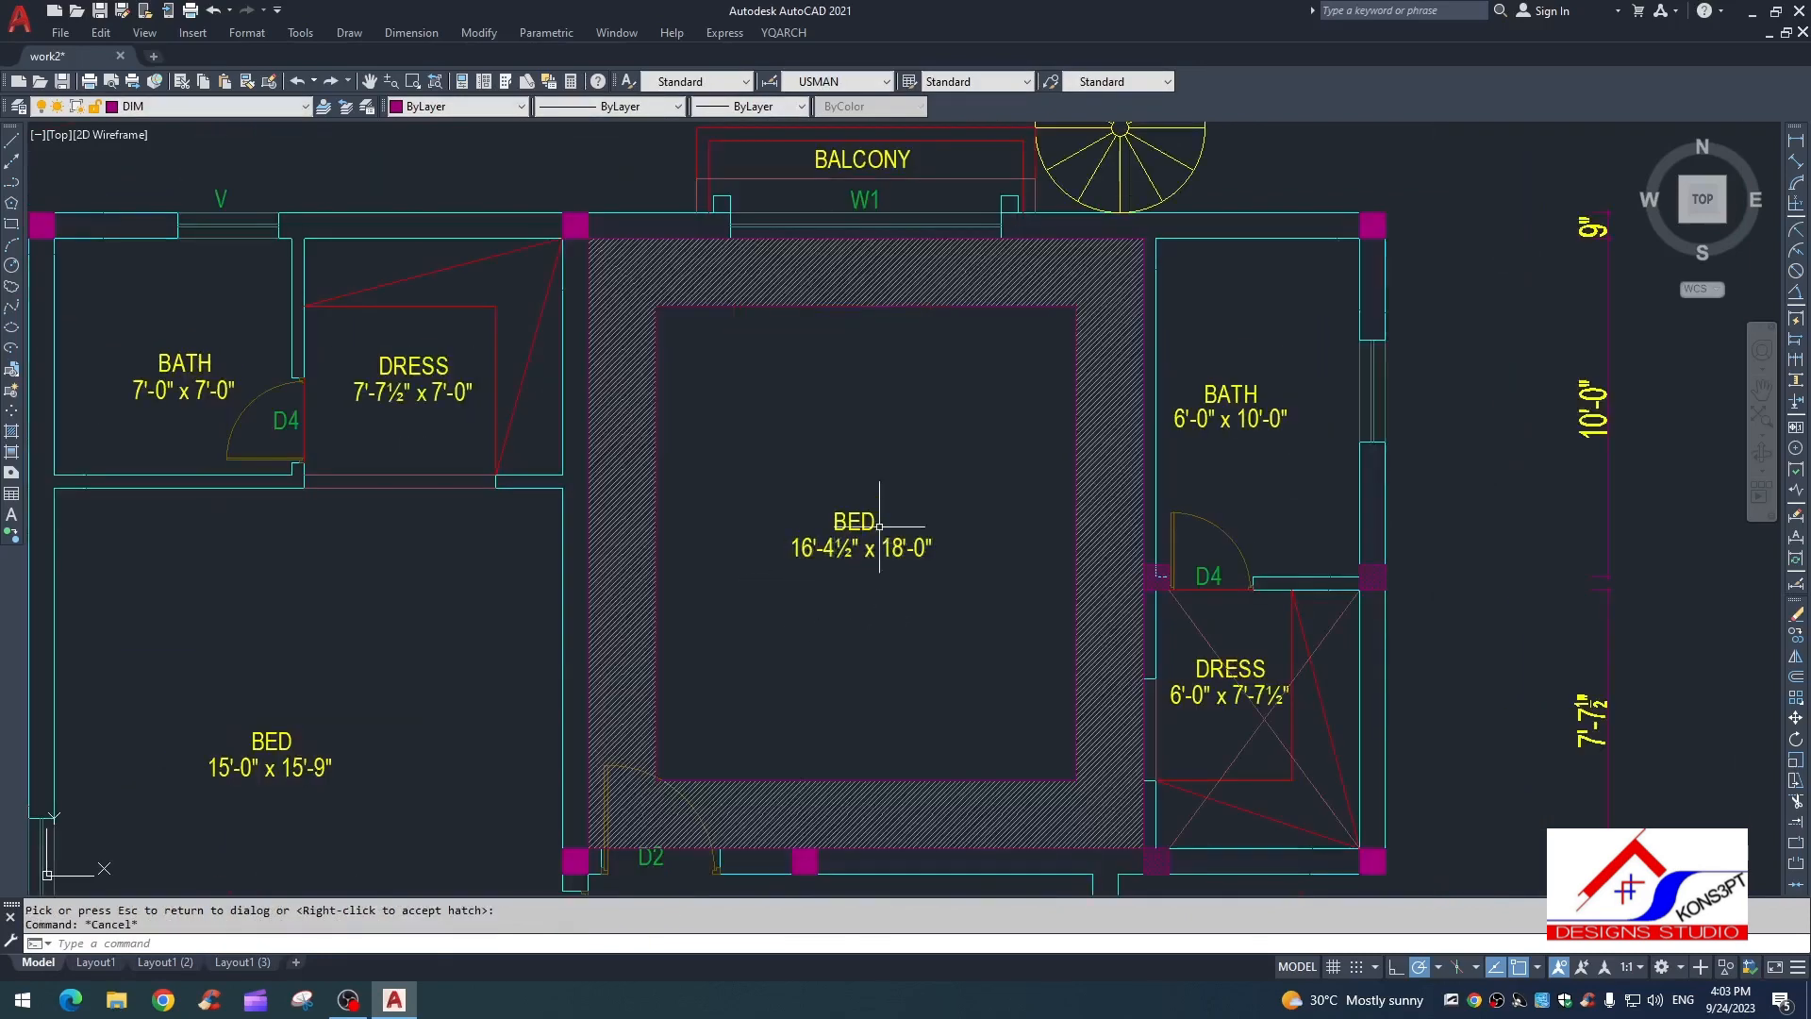
pyautogui.press('Escape')
pyautogui.press('Escape')
pyautogui.click(857, 465)
pyautogui.click(821, 529)
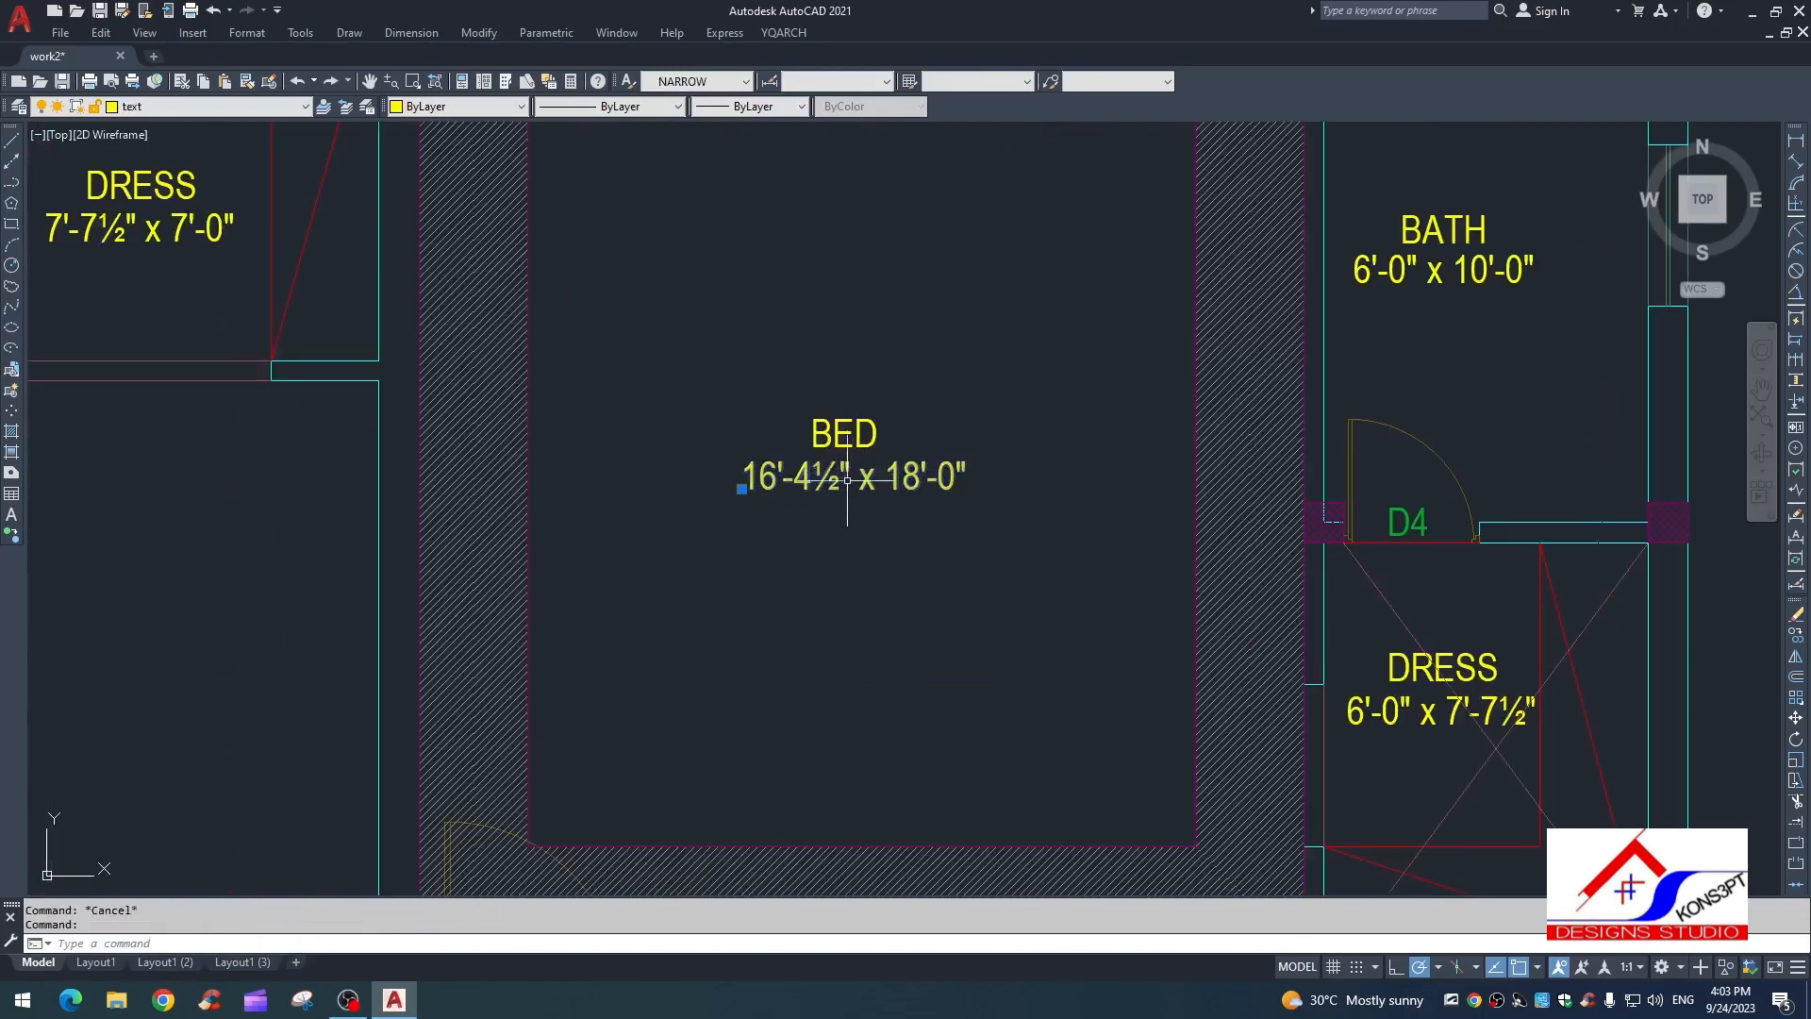
pyautogui.write('co')
pyautogui.press('space')
pyautogui.scroll(-2, 813, 322)
pyautogui.click(825, 457)
pyautogui.scroll(2, 811, 706)
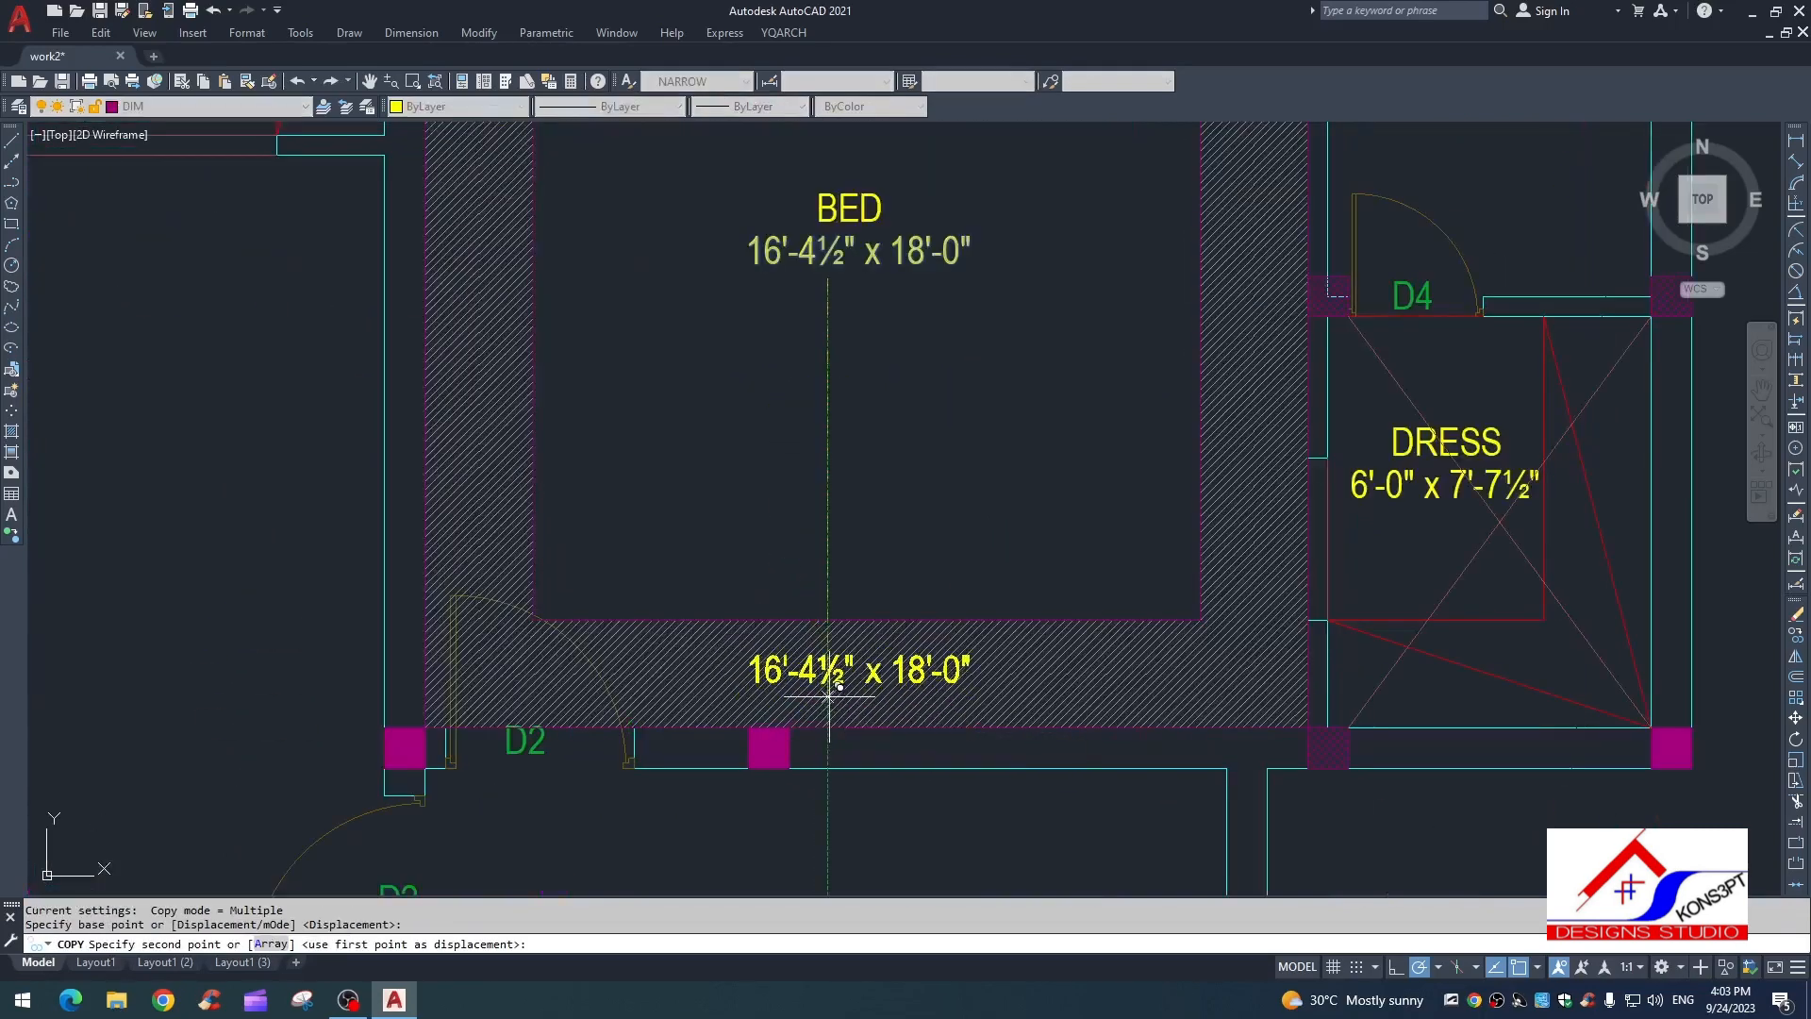
pyautogui.click(829, 701)
pyautogui.press('Escape')
# Step: Change the copied text on the hatched border to "drop 12""
pyautogui.click(829, 703)
pyautogui.doubleClick(849, 667)
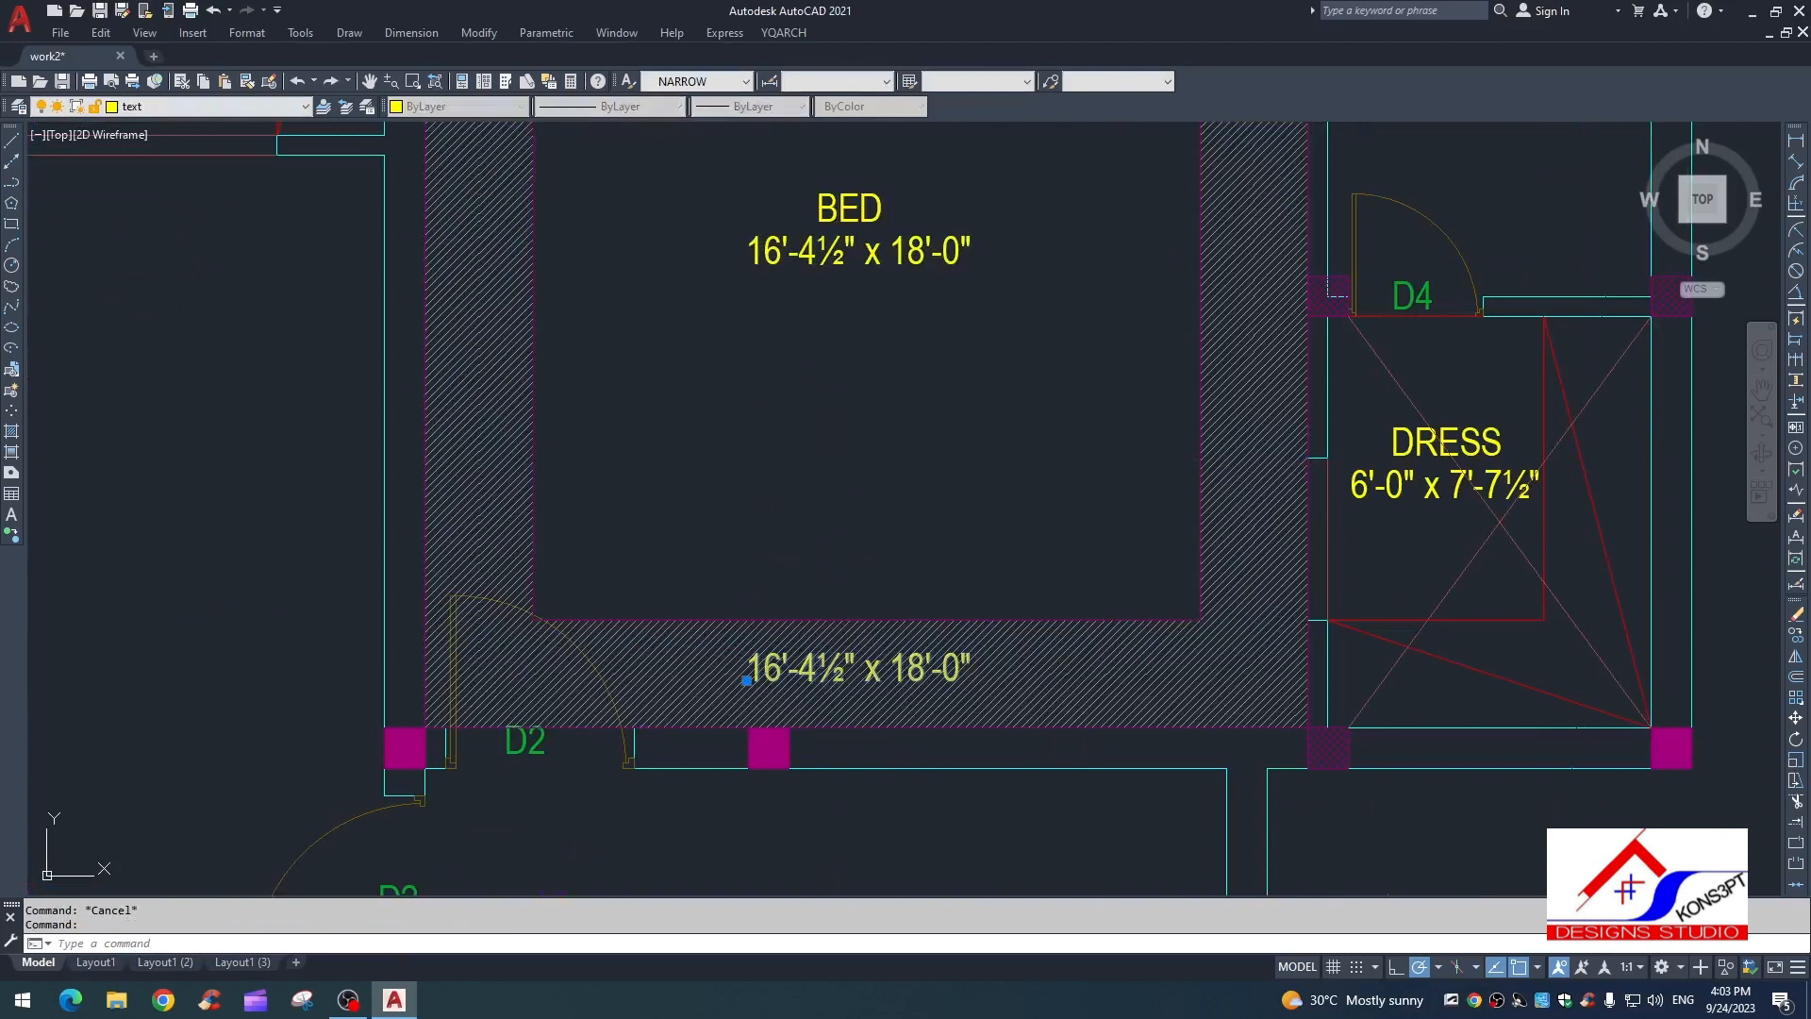
pyautogui.write('drop')
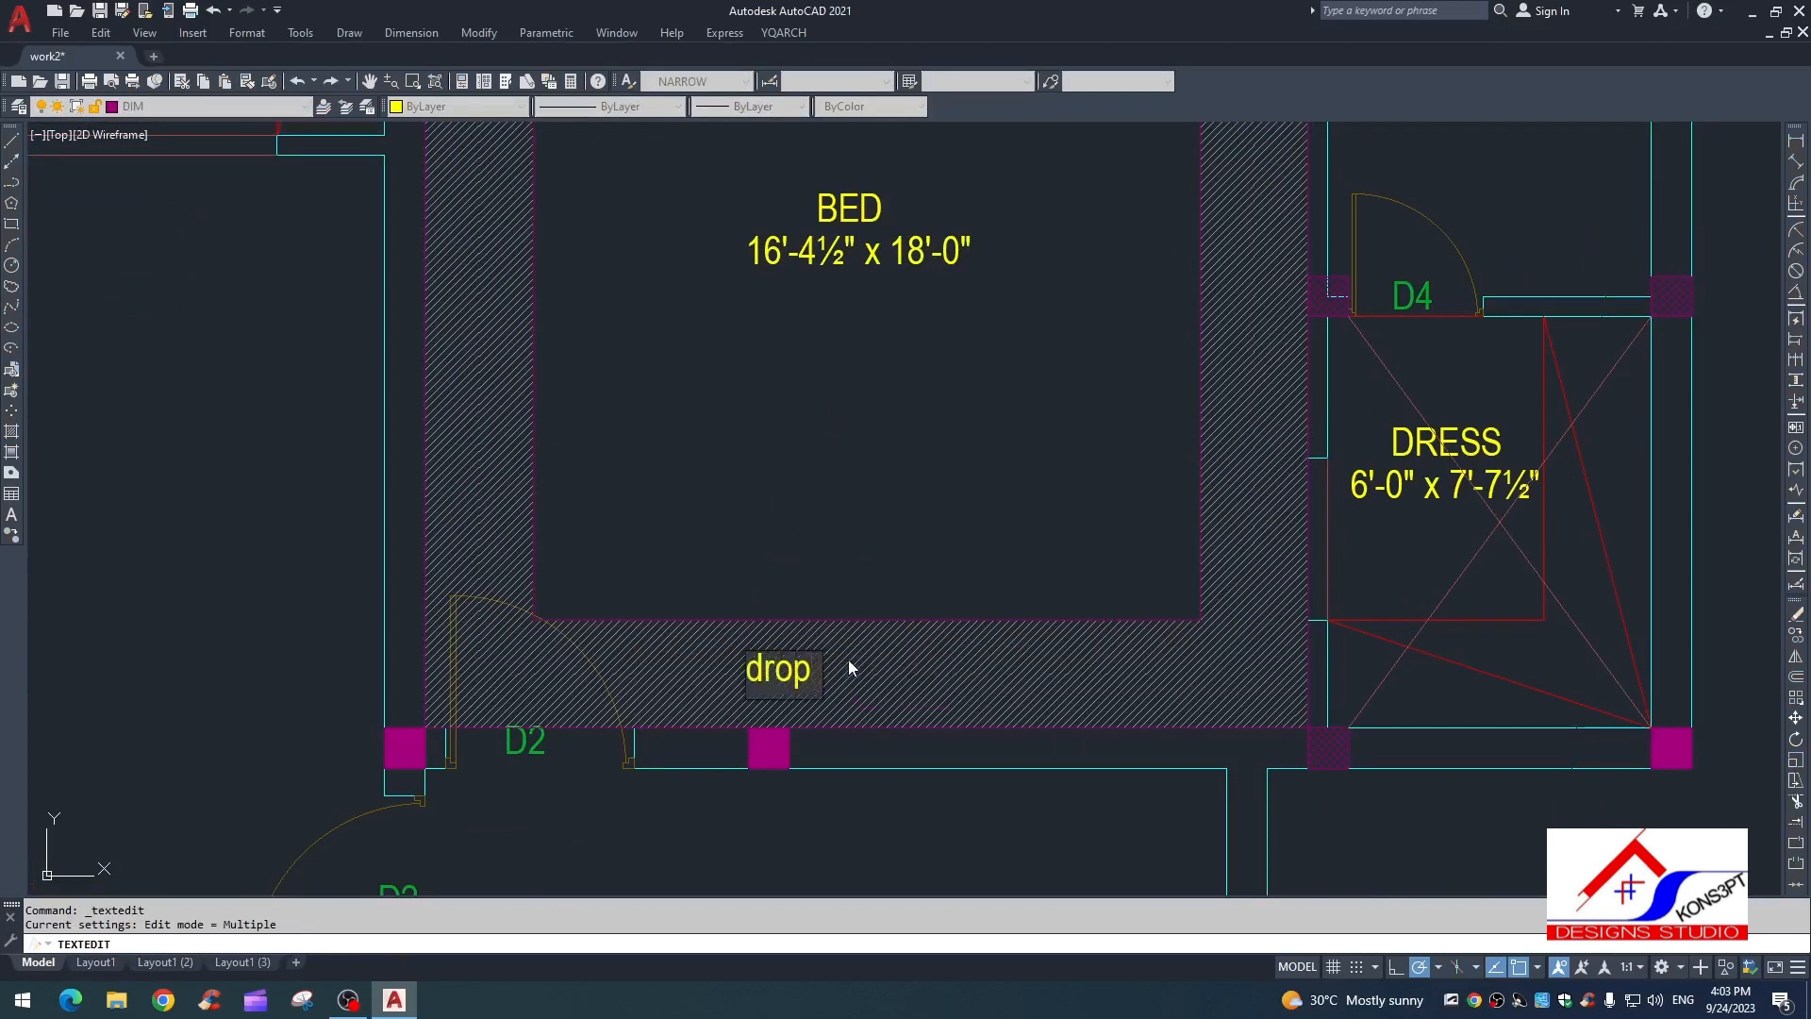
pyautogui.write(' 12"')
pyautogui.click(1047, 546)
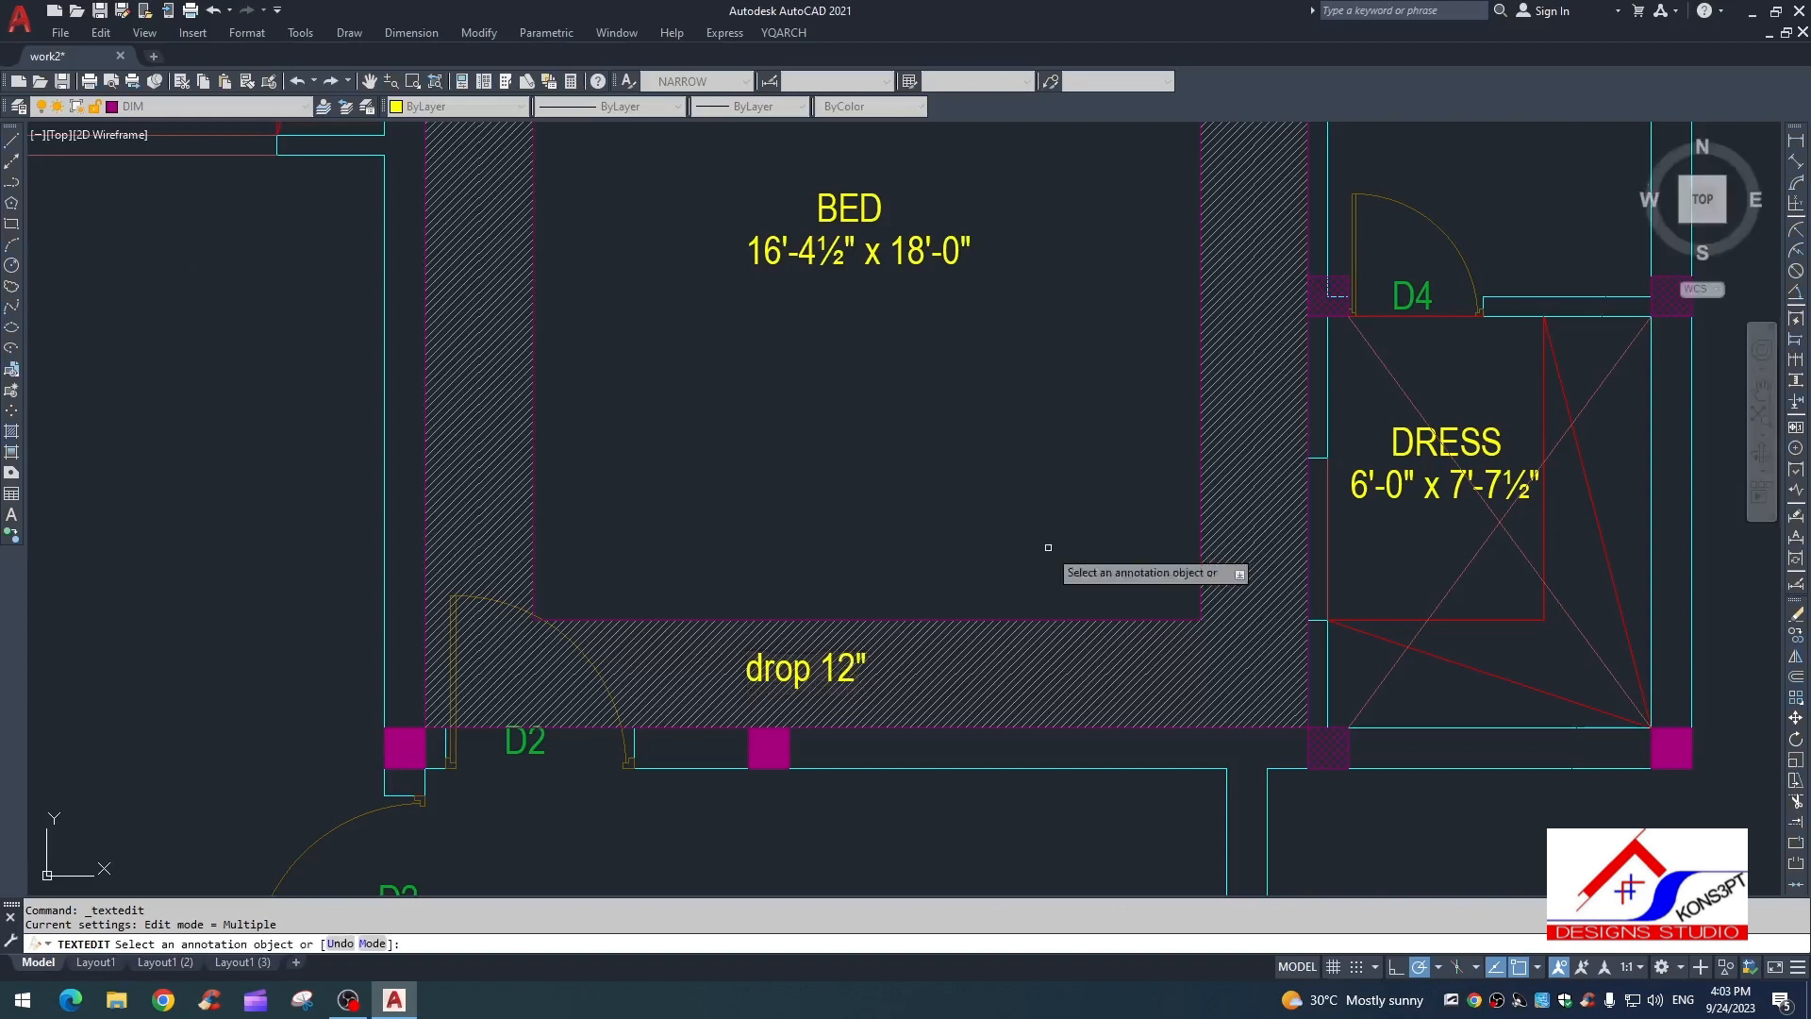
pyautogui.press('Escape')
# Step: Copy the border's drop label into the unhatched centre of the ceiling, below the room's size text
pyautogui.click(792, 679)
pyautogui.write('co')
pyautogui.press('space')
pyautogui.click(785, 679)
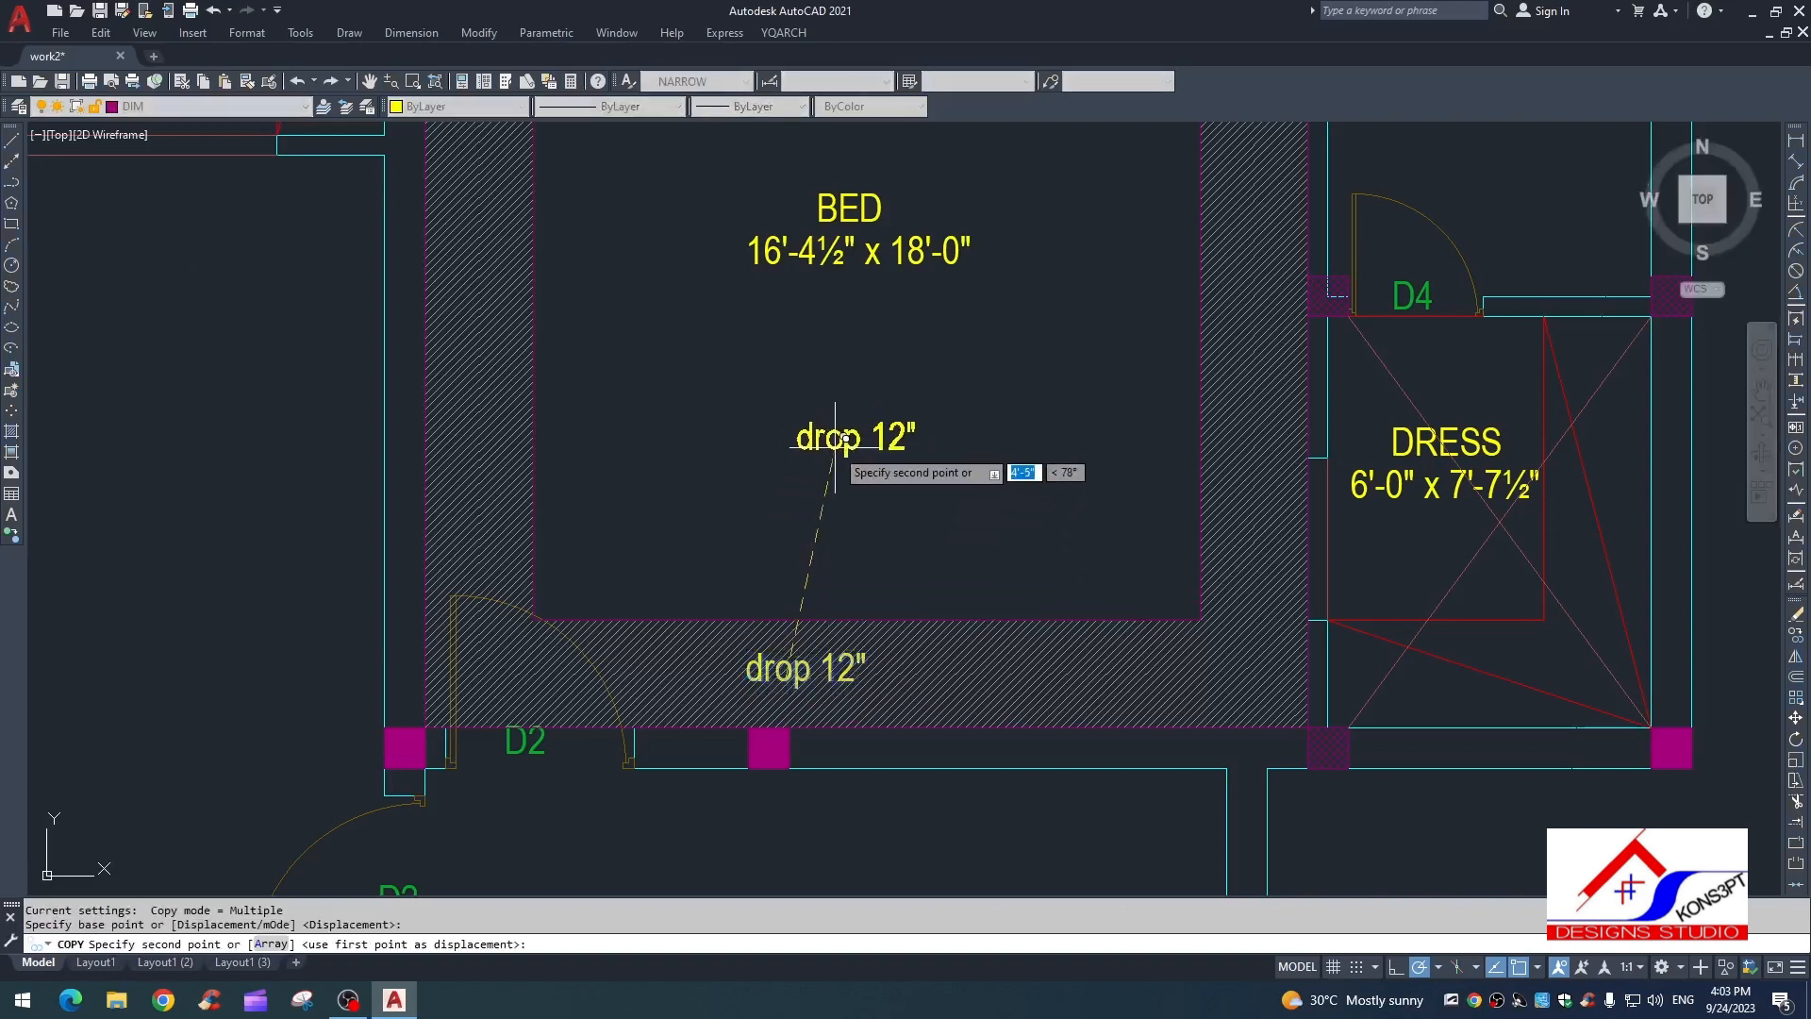
pyautogui.click(836, 449)
pyautogui.press('Escape')
# Step: Edit the drop label in the ceiling's centre to read "drop 6""
pyautogui.click(887, 435)
pyautogui.click(877, 432)
pyautogui.doubleClick(877, 435)
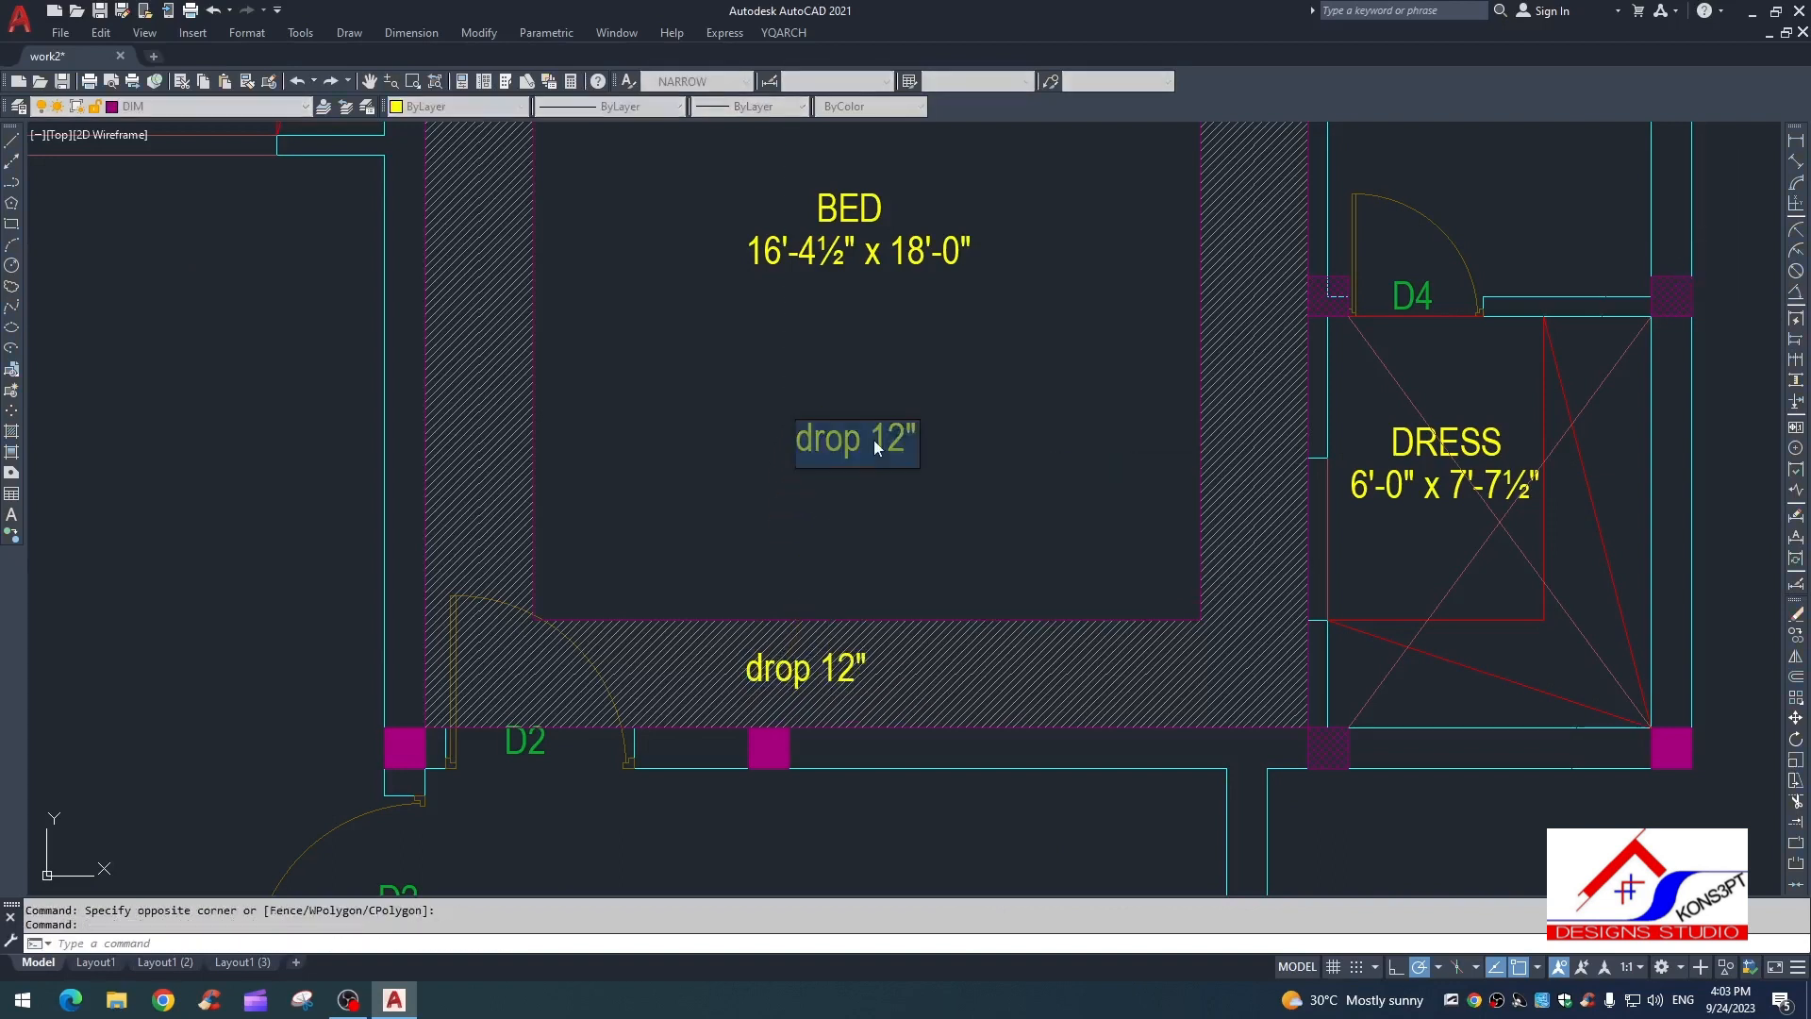
pyautogui.moveTo(870, 444); pyautogui.dragTo(906, 447)
pyautogui.write('6')
pyautogui.click(891, 472)
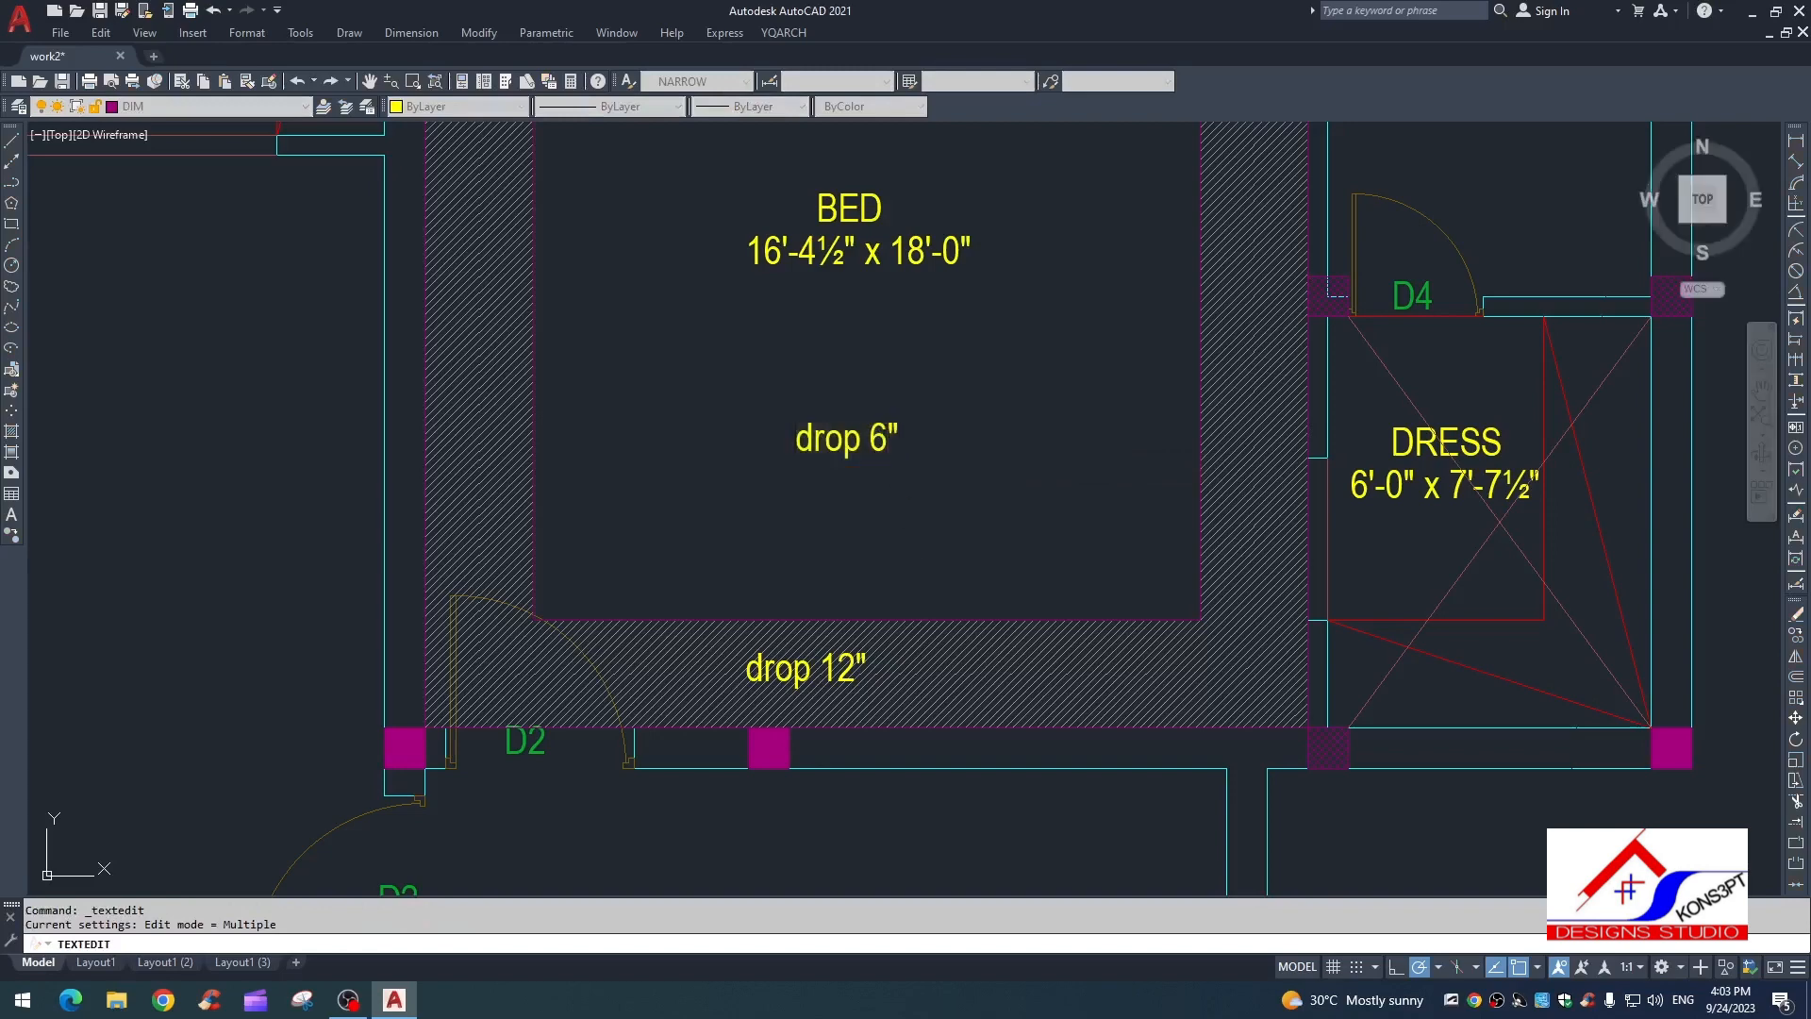
pyautogui.press('Escape')
pyautogui.scroll(-2, 891, 473)
pyautogui.moveTo(892, 476)
pyautogui.mouseDown(button='middle')
pyautogui.moveTo(885, 575)
pyautogui.moveTo(955, 615)
pyautogui.mouseUp(button='middle')
pyautogui.press('Escape')
pyautogui.press('Escape')
pyautogui.scroll(-2, 948, 566)
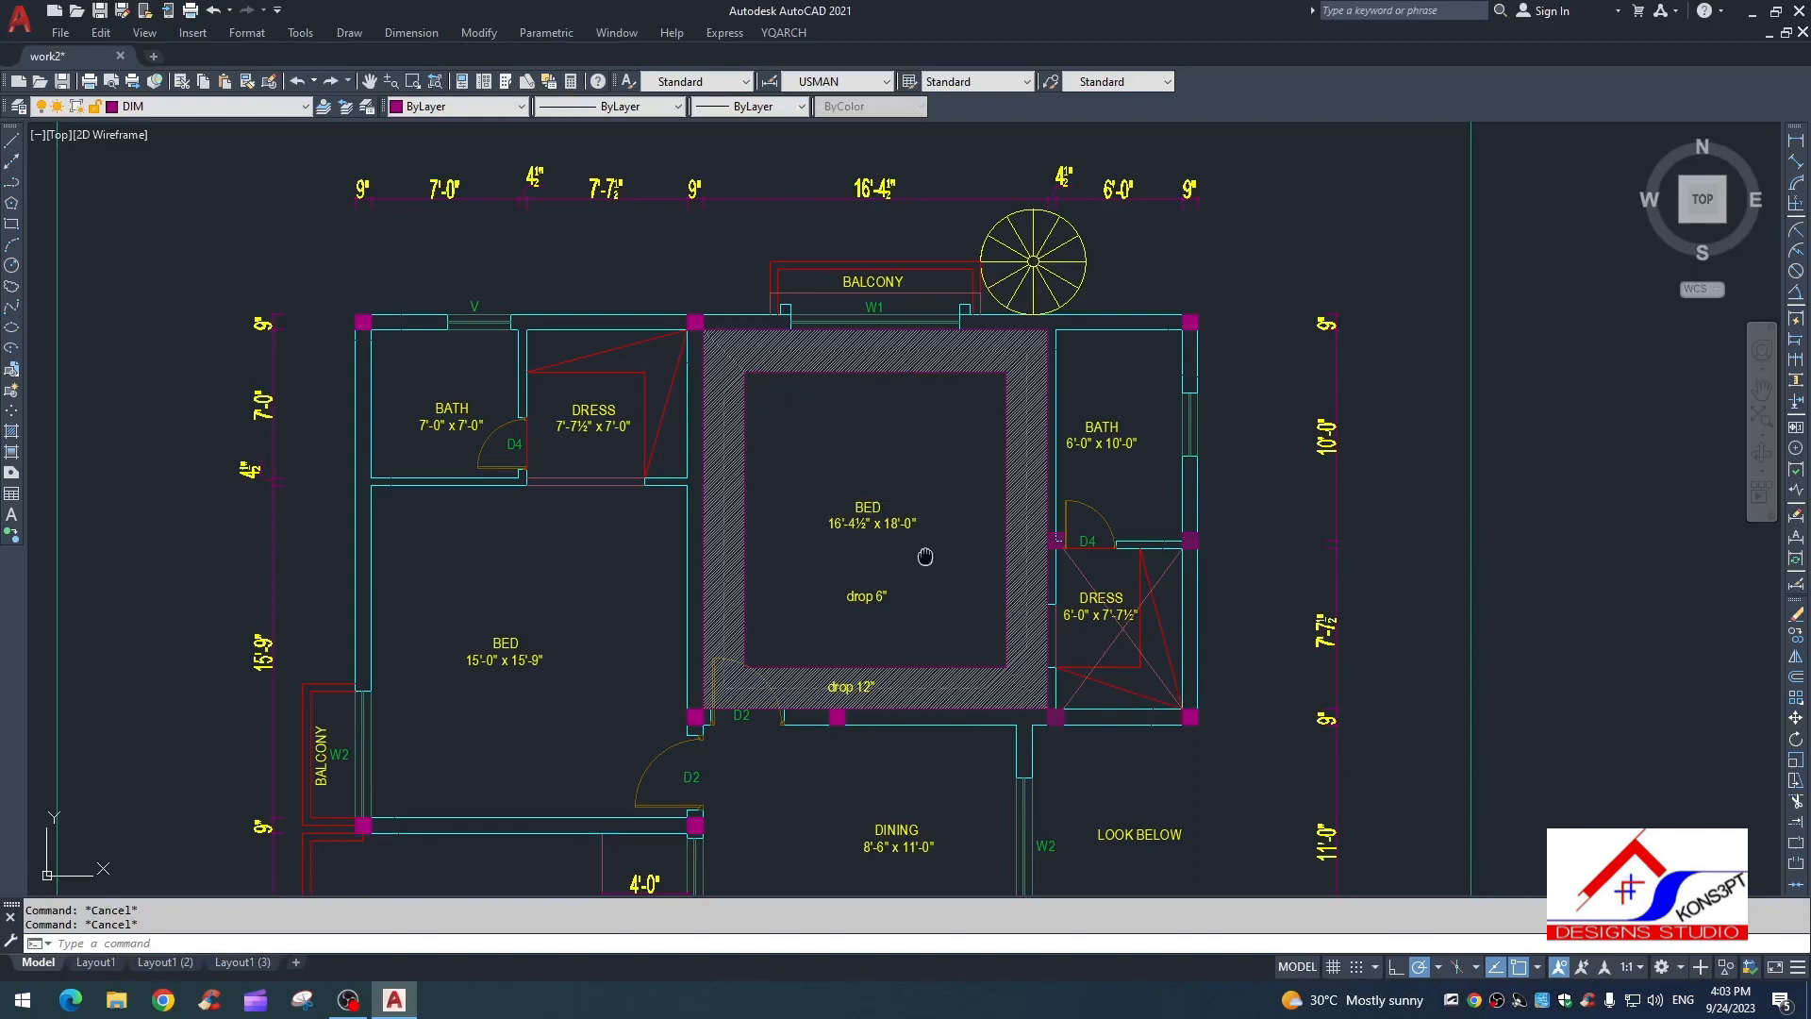
# Step: Increase the border hatch's scale first to 20 and finally to 30
pyautogui.moveTo(925, 556); pyautogui.dragTo(905, 535, button='middle')
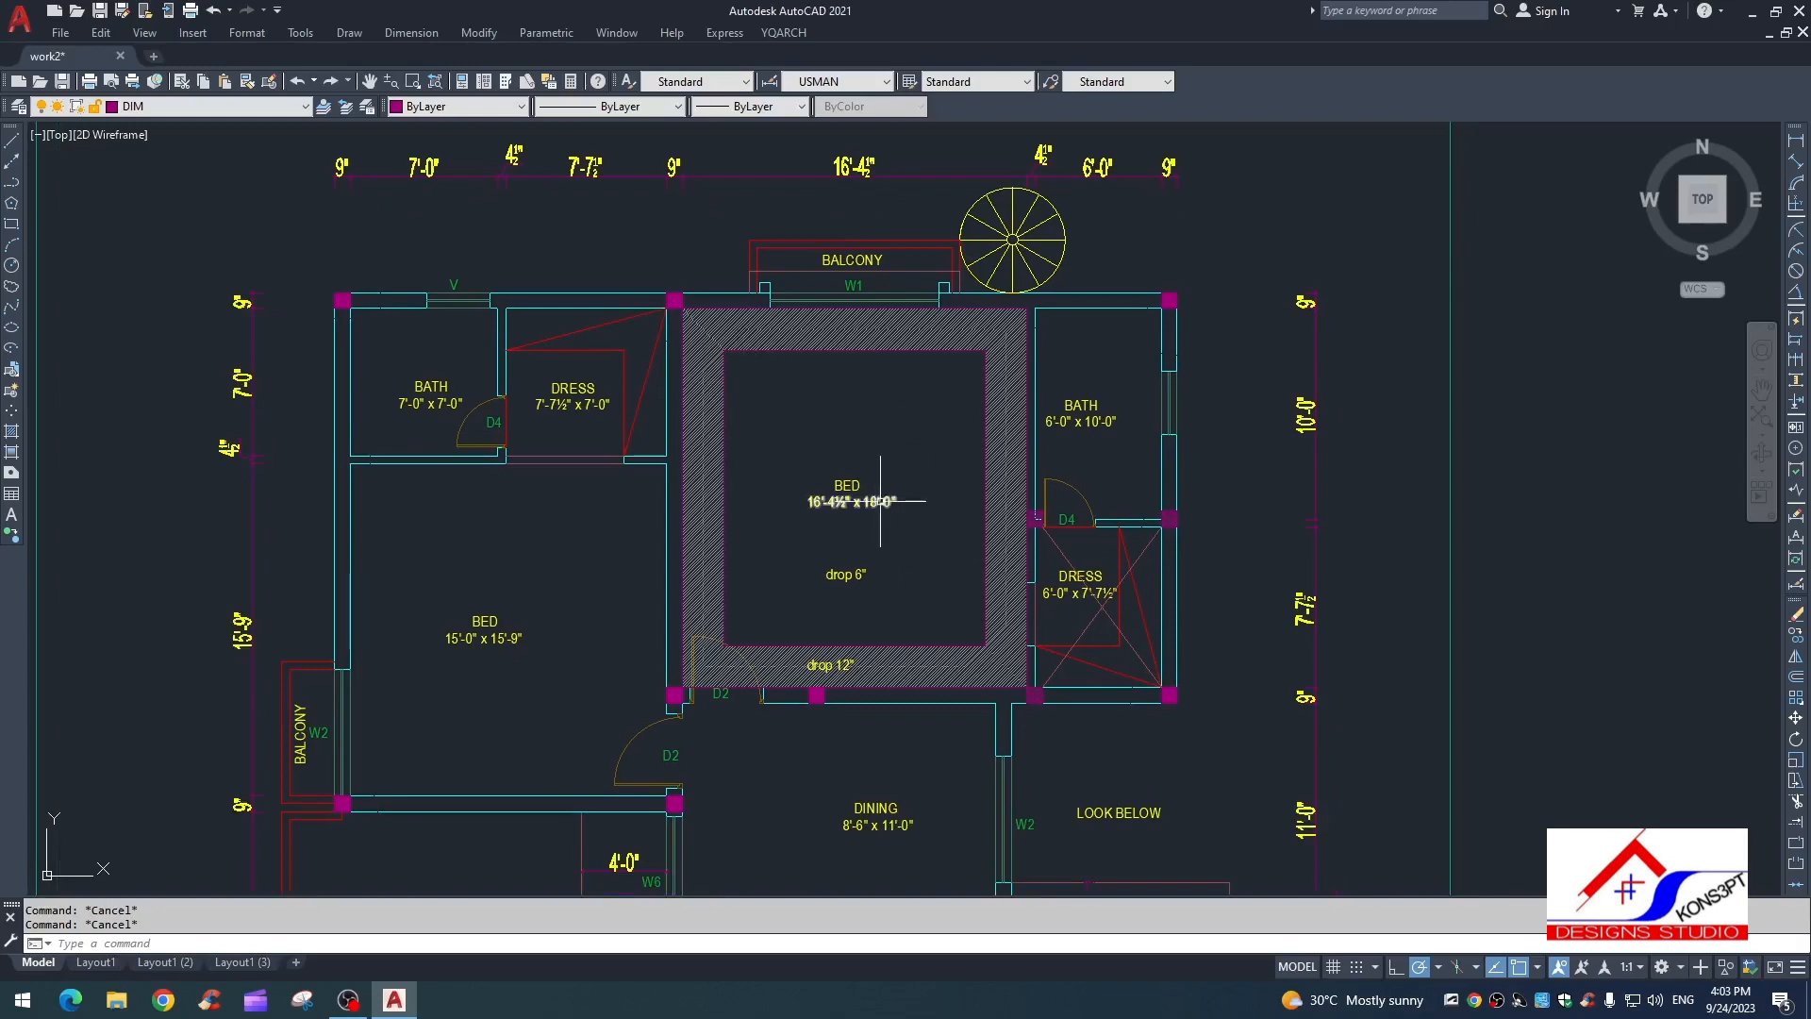
pyautogui.scroll(2, 830, 438)
pyautogui.moveTo(833, 520); pyautogui.dragTo(853, 470, button='middle')
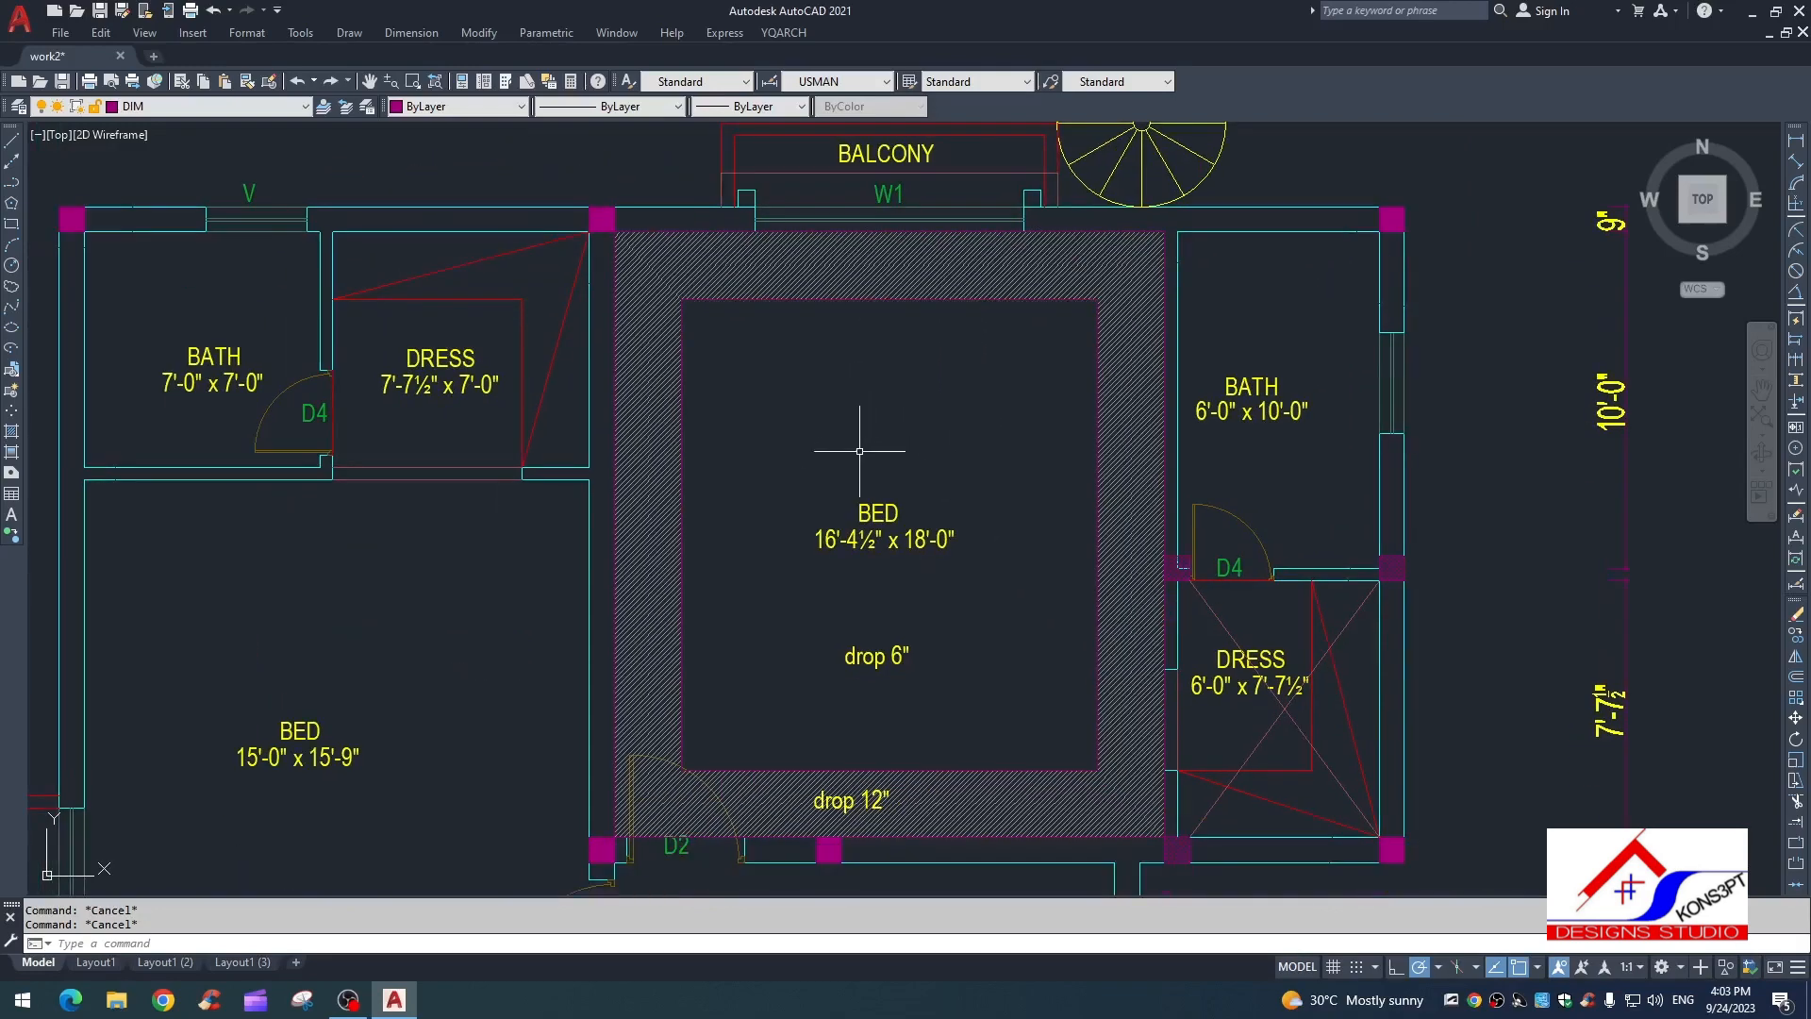
pyautogui.click(656, 416)
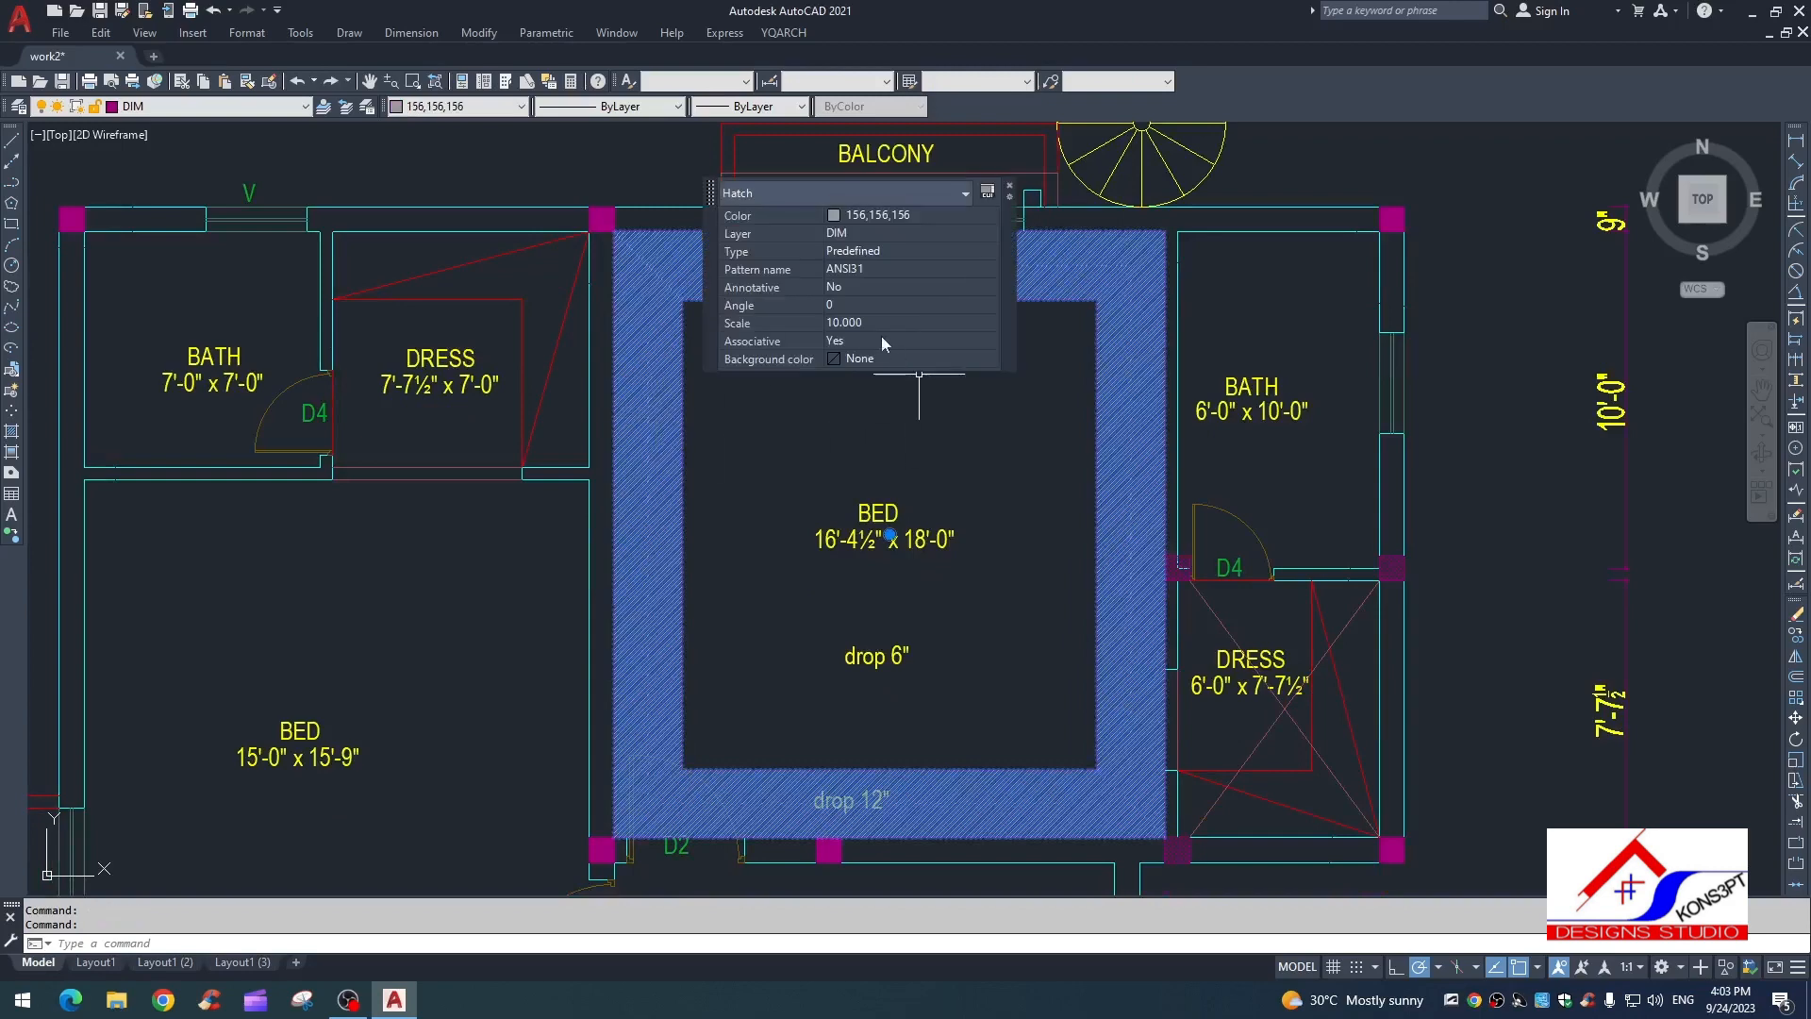
pyautogui.write('2')
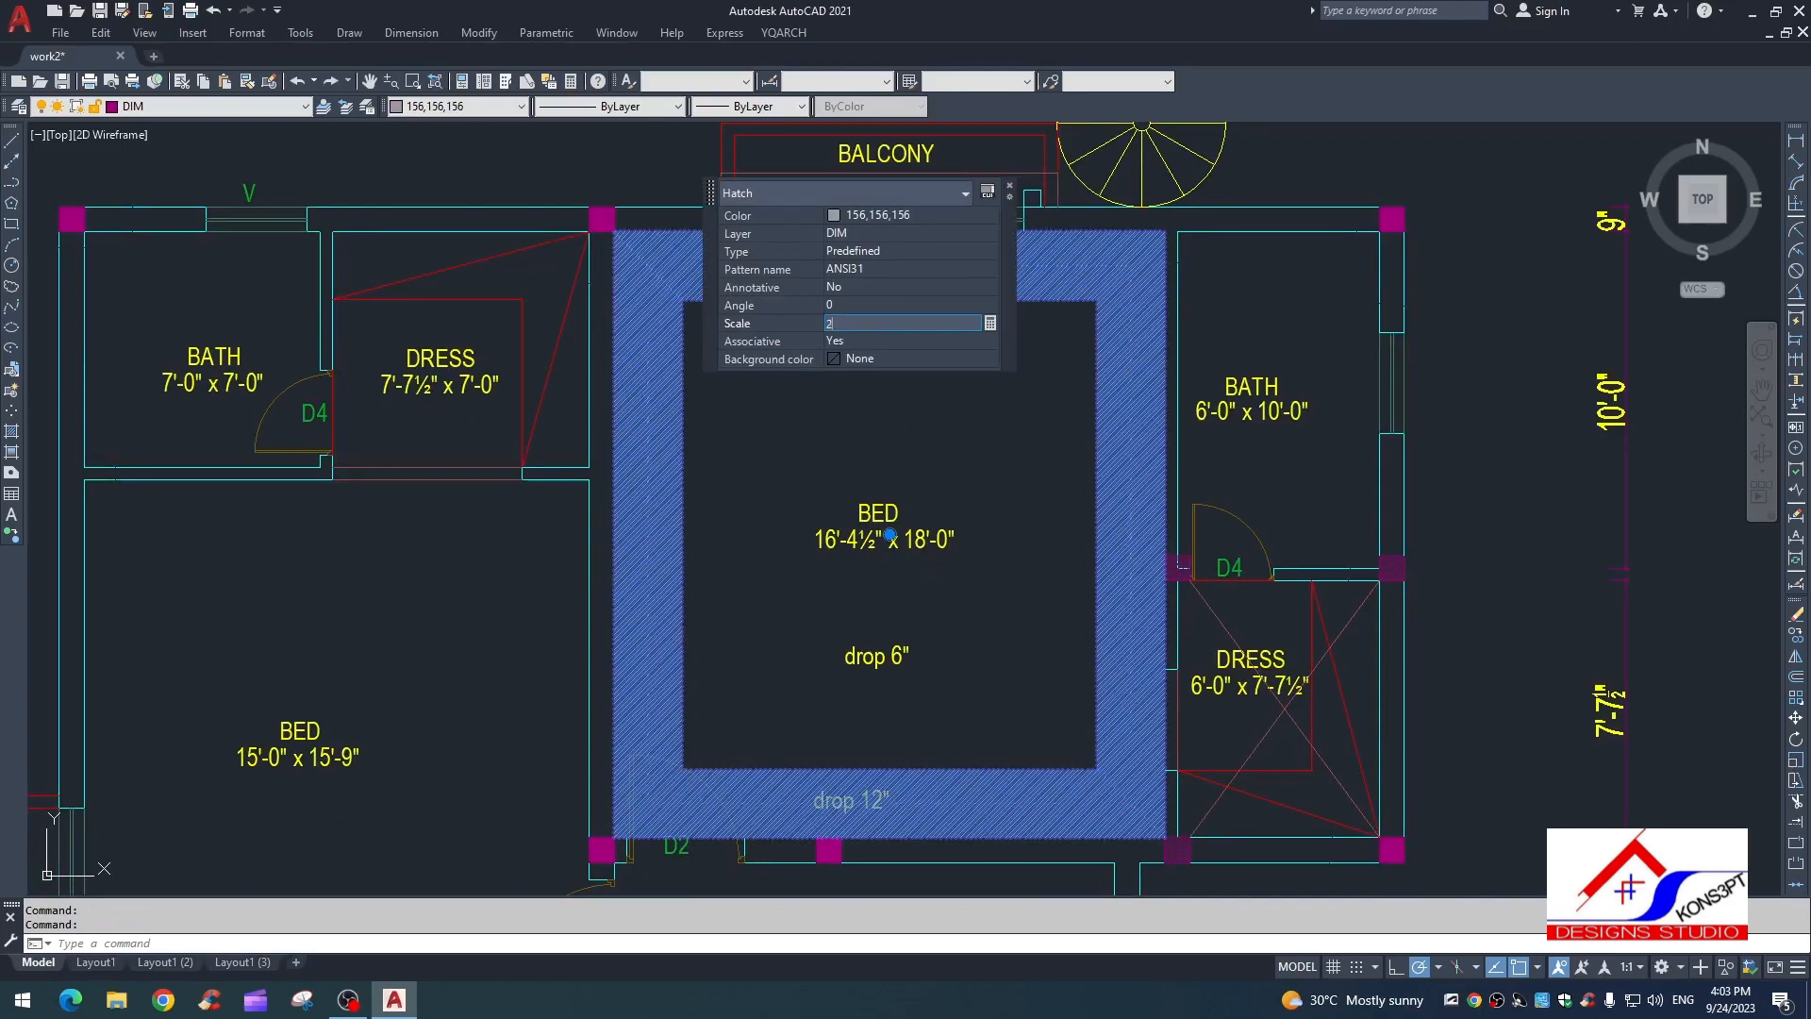
pyautogui.write('0')
pyautogui.press('Return')
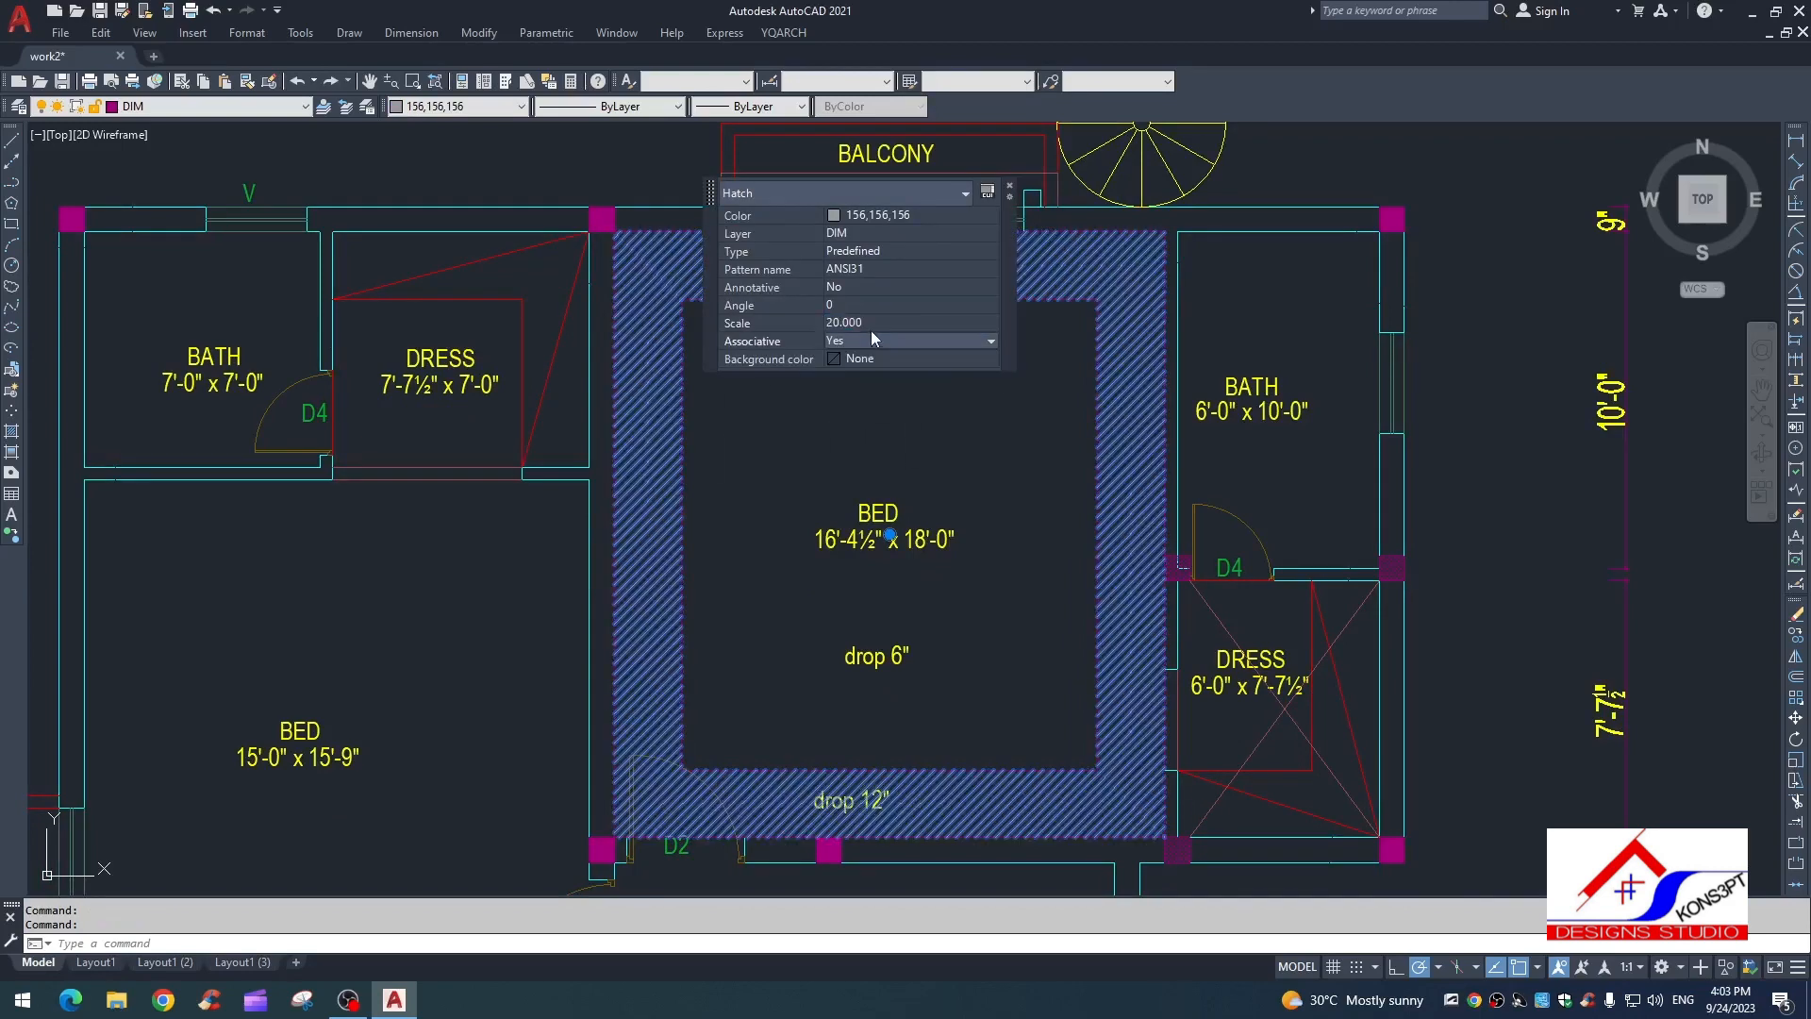
pyautogui.click(873, 323)
pyautogui.press('Return')
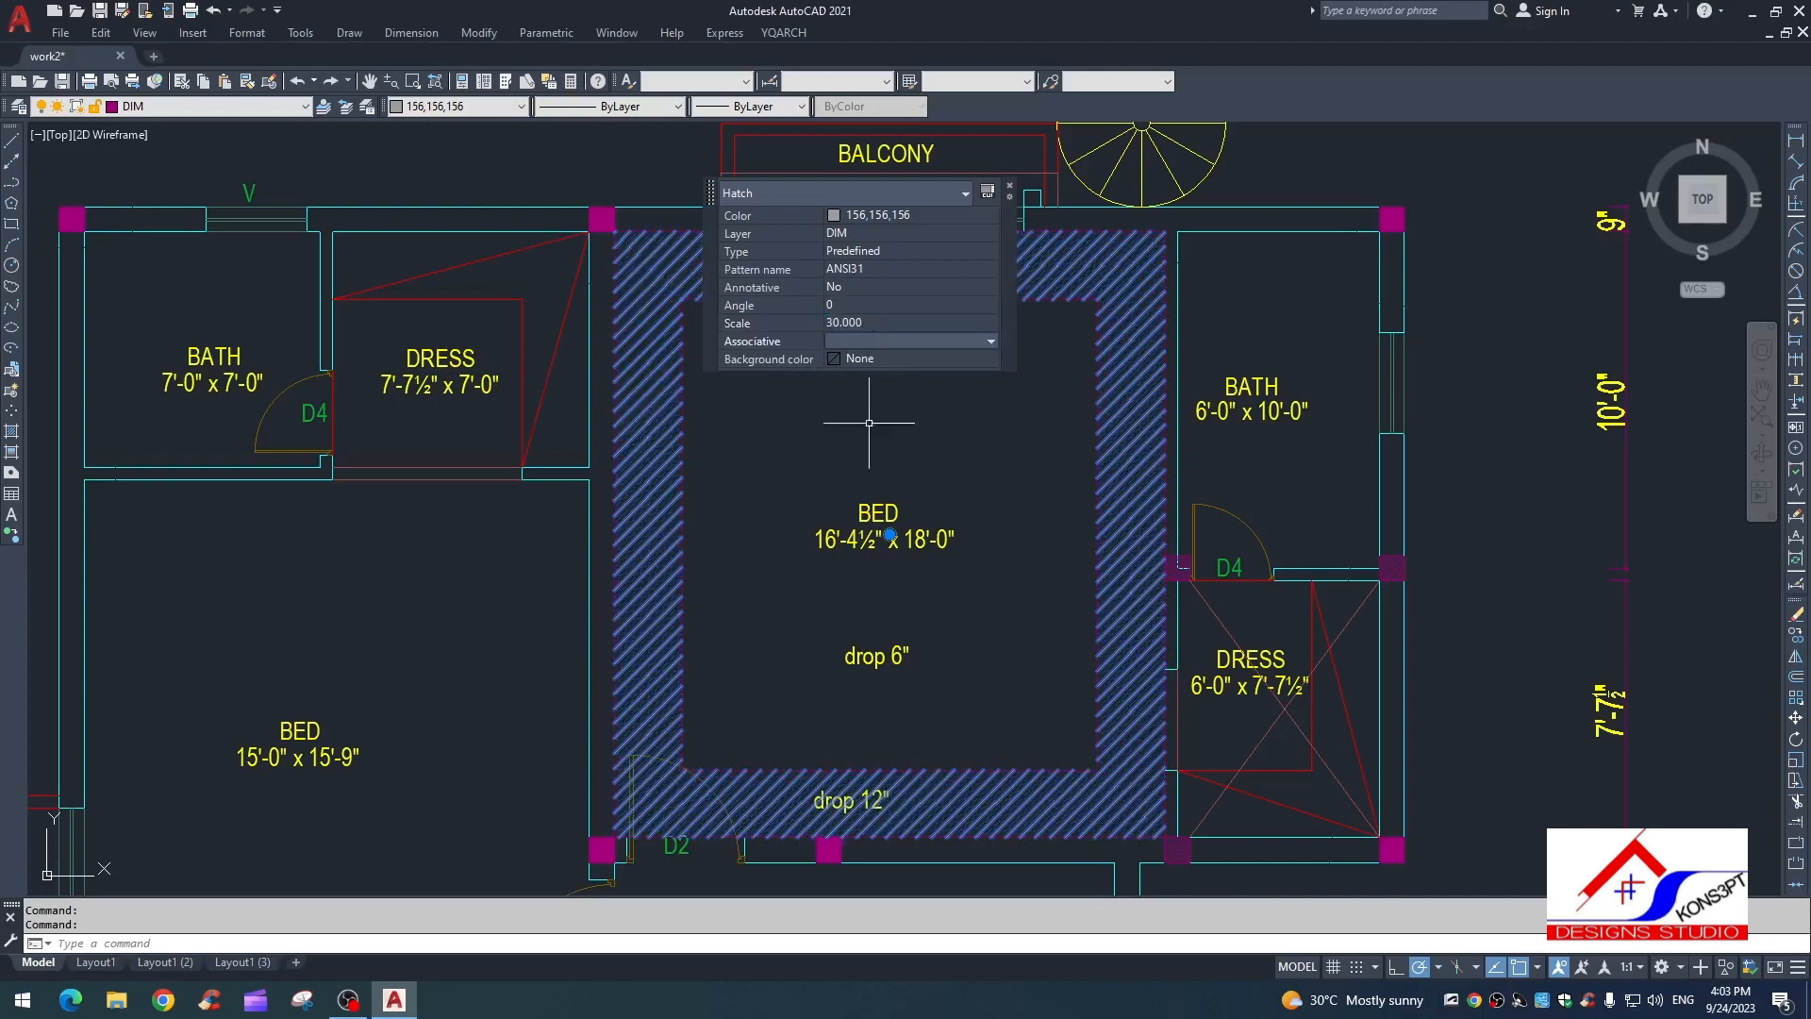
pyautogui.press('Escape')
pyautogui.press('Escape')
# Step: Add a linear dimension for the inner ceiling rectangle's upper edge, placed just inside the rectangle
pyautogui.scroll(-3, 1072, 578)
pyautogui.scroll(3, 990, 501)
pyautogui.write('dl')
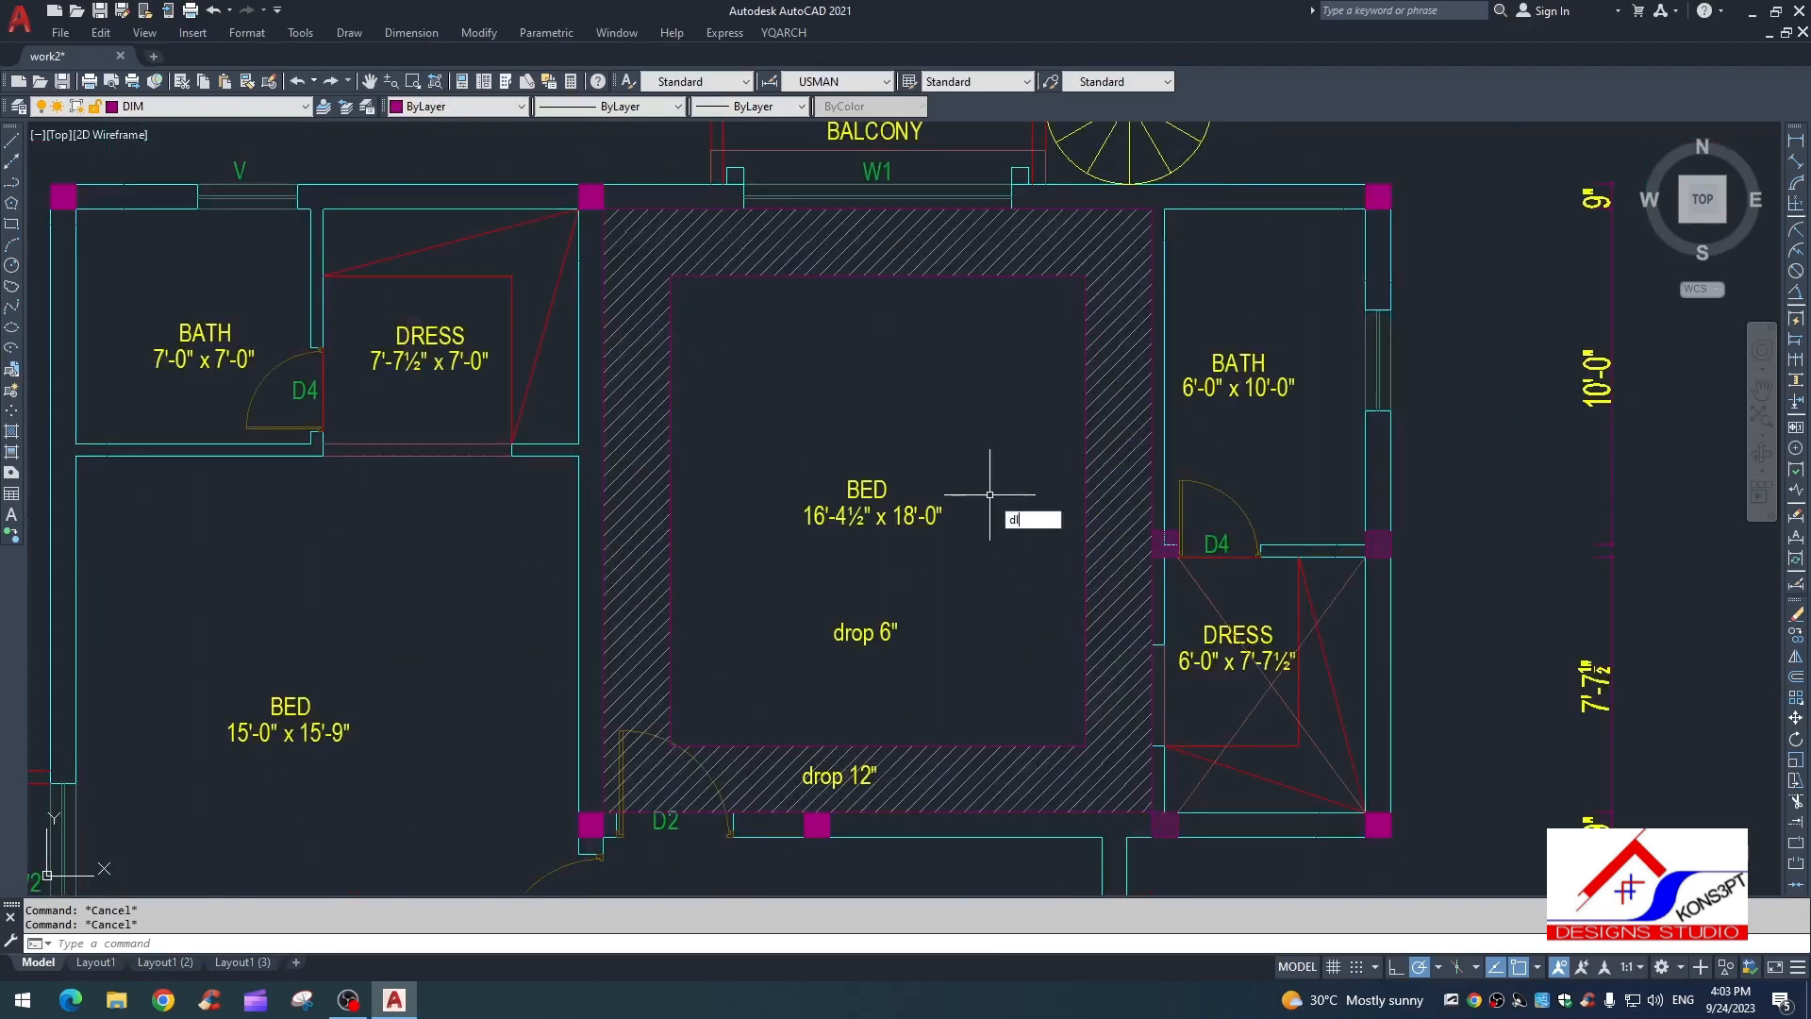
pyautogui.write('i')
pyautogui.press('space')
pyautogui.press('space')
pyautogui.press('Escape')
pyautogui.write('dli')
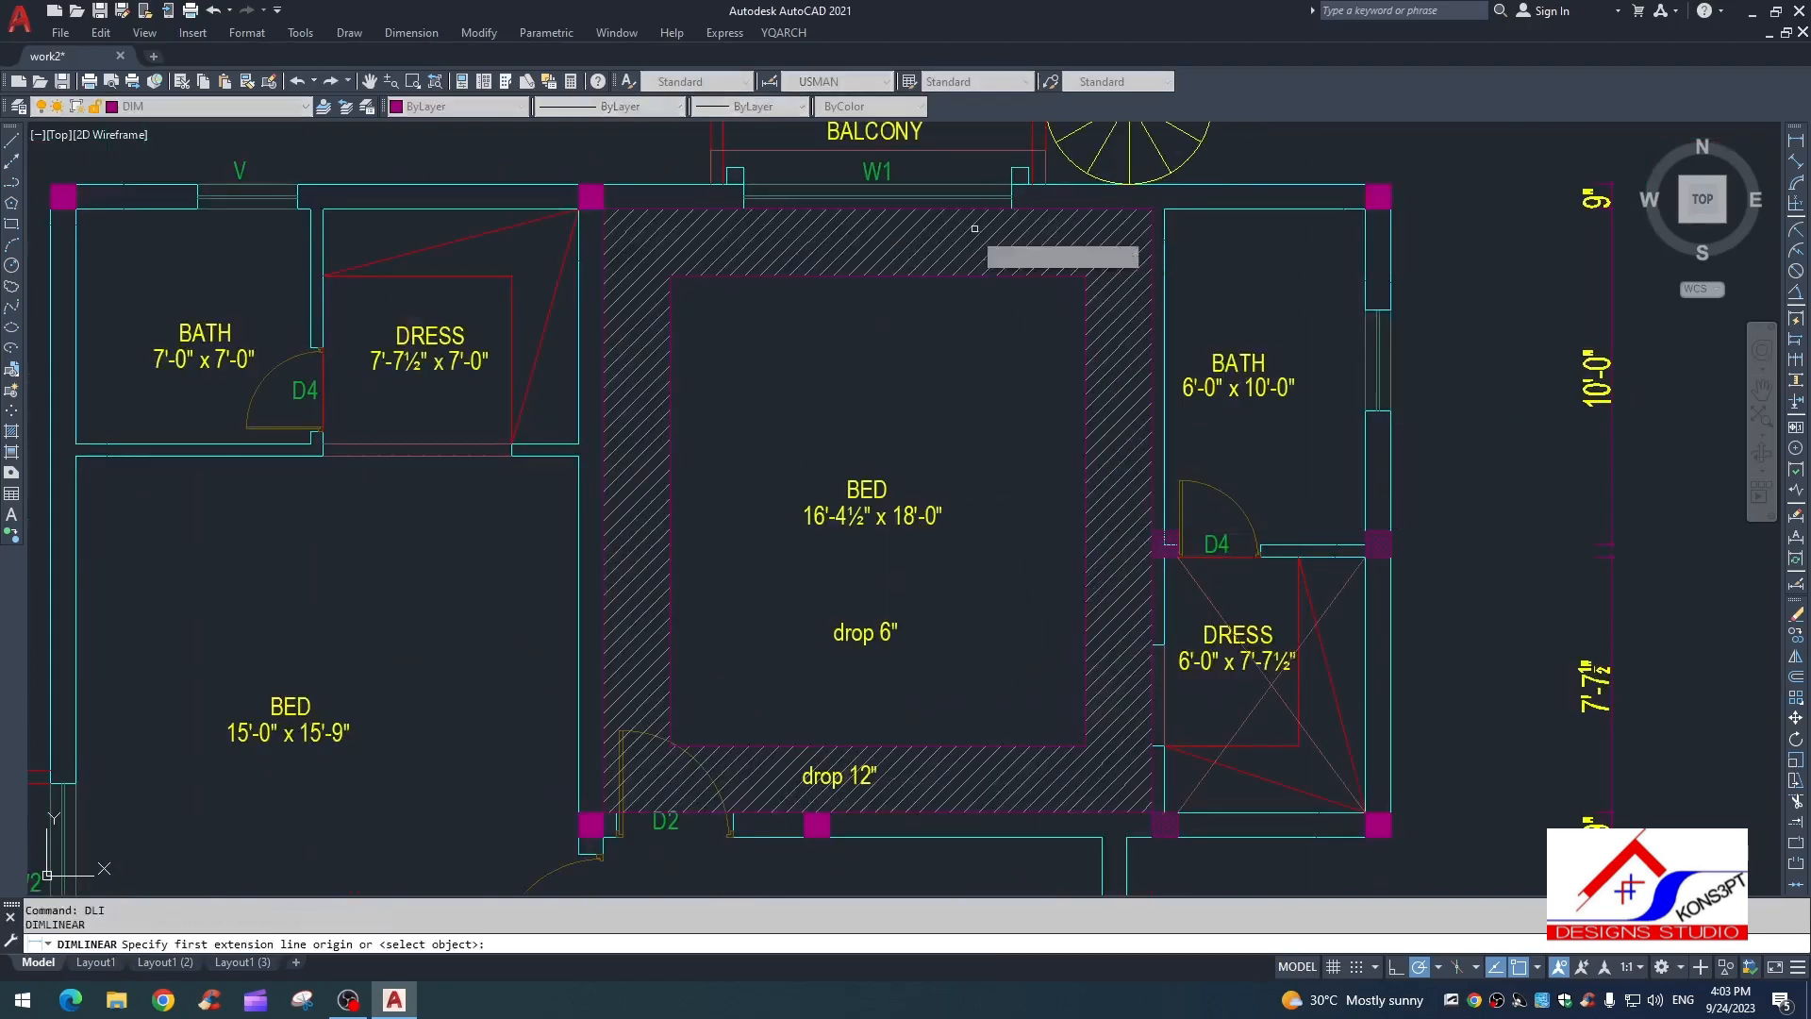
pyautogui.press('space')
pyautogui.press('space')
pyautogui.click(932, 279)
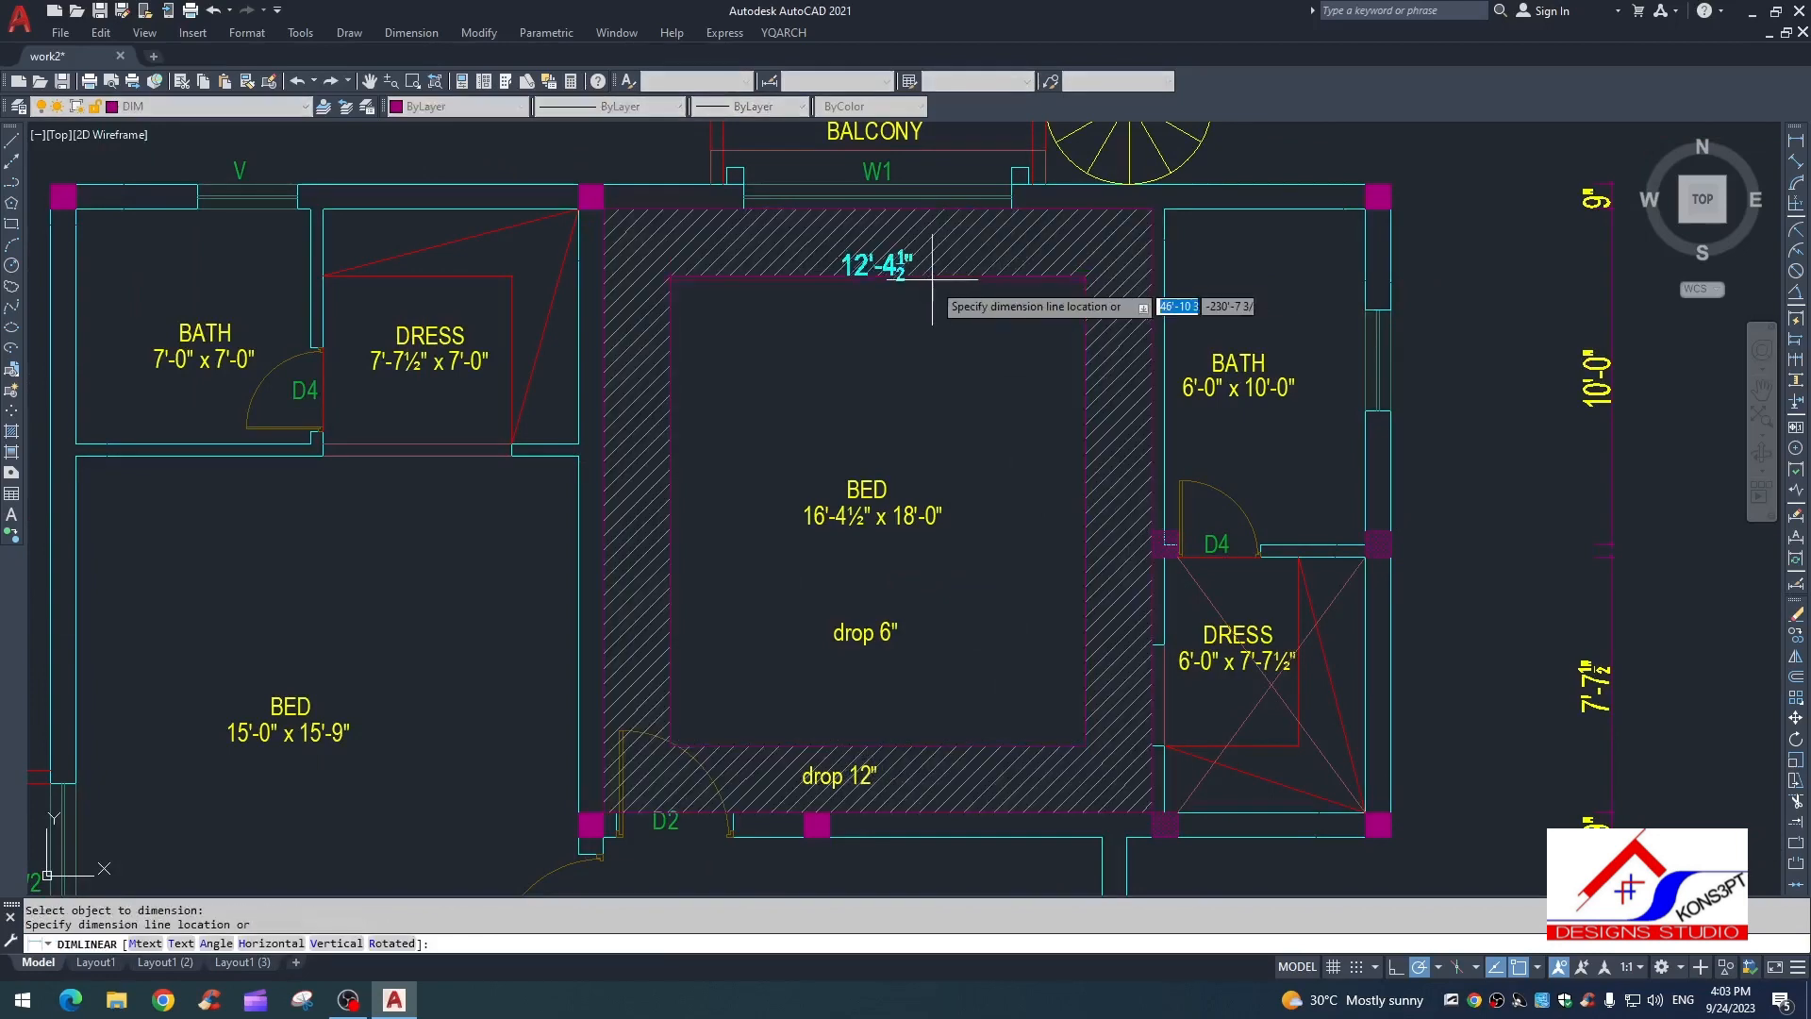
pyautogui.click(932, 322)
pyautogui.press('Escape')
# Step: Continue the horizontal dimension across the hatched border on both sides, out to the outer rectangle
pyautogui.write('dco')
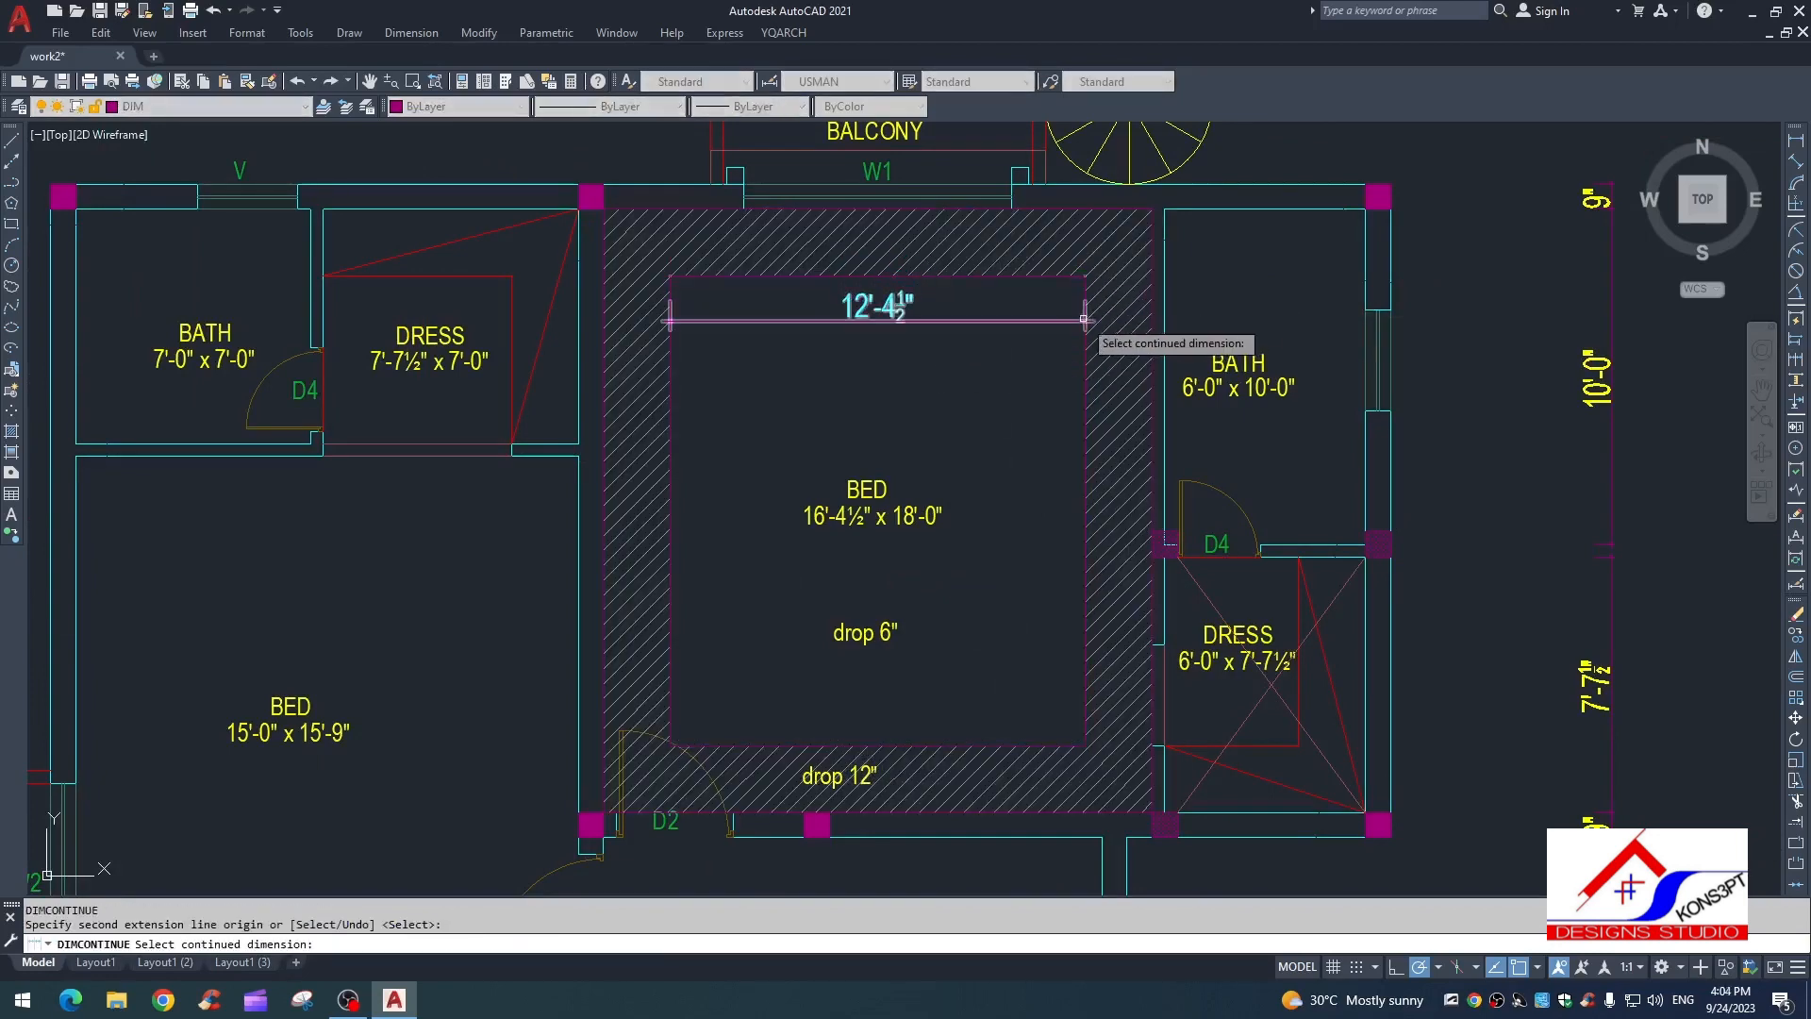
pyautogui.press('space')
pyautogui.click(1151, 298)
pyautogui.press('space')
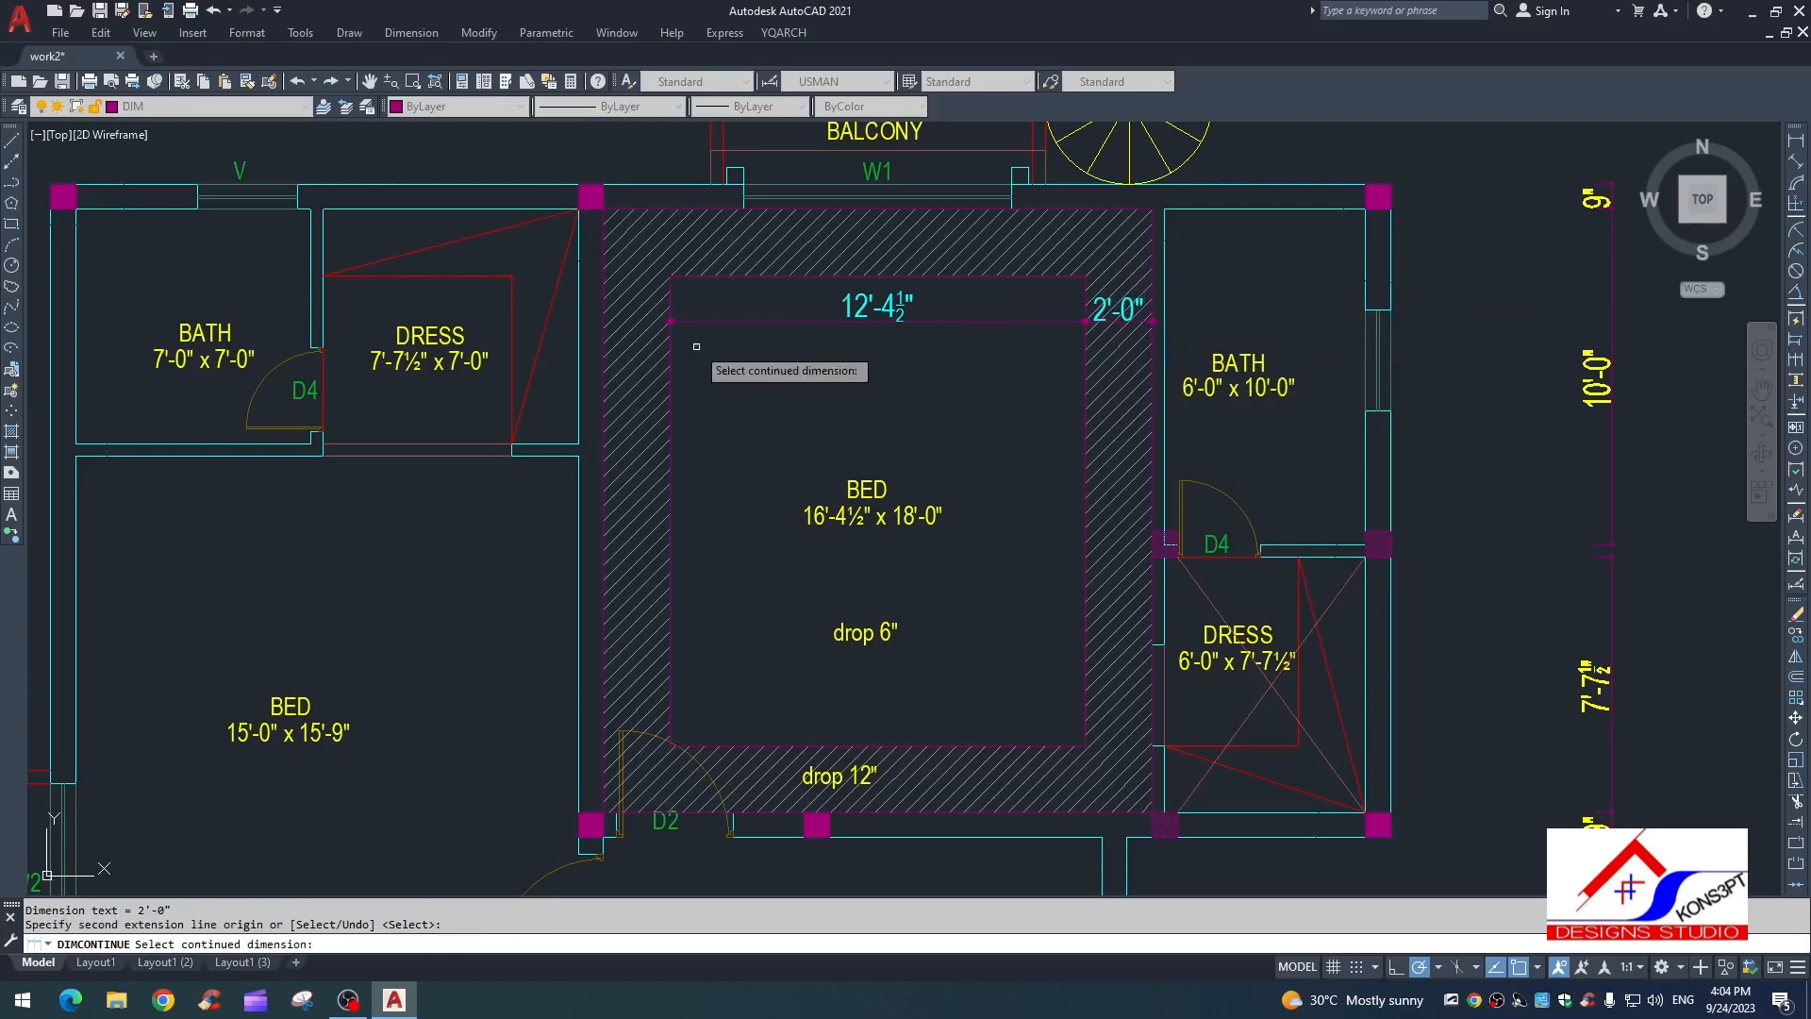
pyautogui.click(670, 323)
pyautogui.click(603, 298)
pyautogui.press('Escape')
# Step: Add a vertical linear dimension for the inner ceiling rectangle's left edge, placed just inside the rectangle
pyautogui.write('dl')
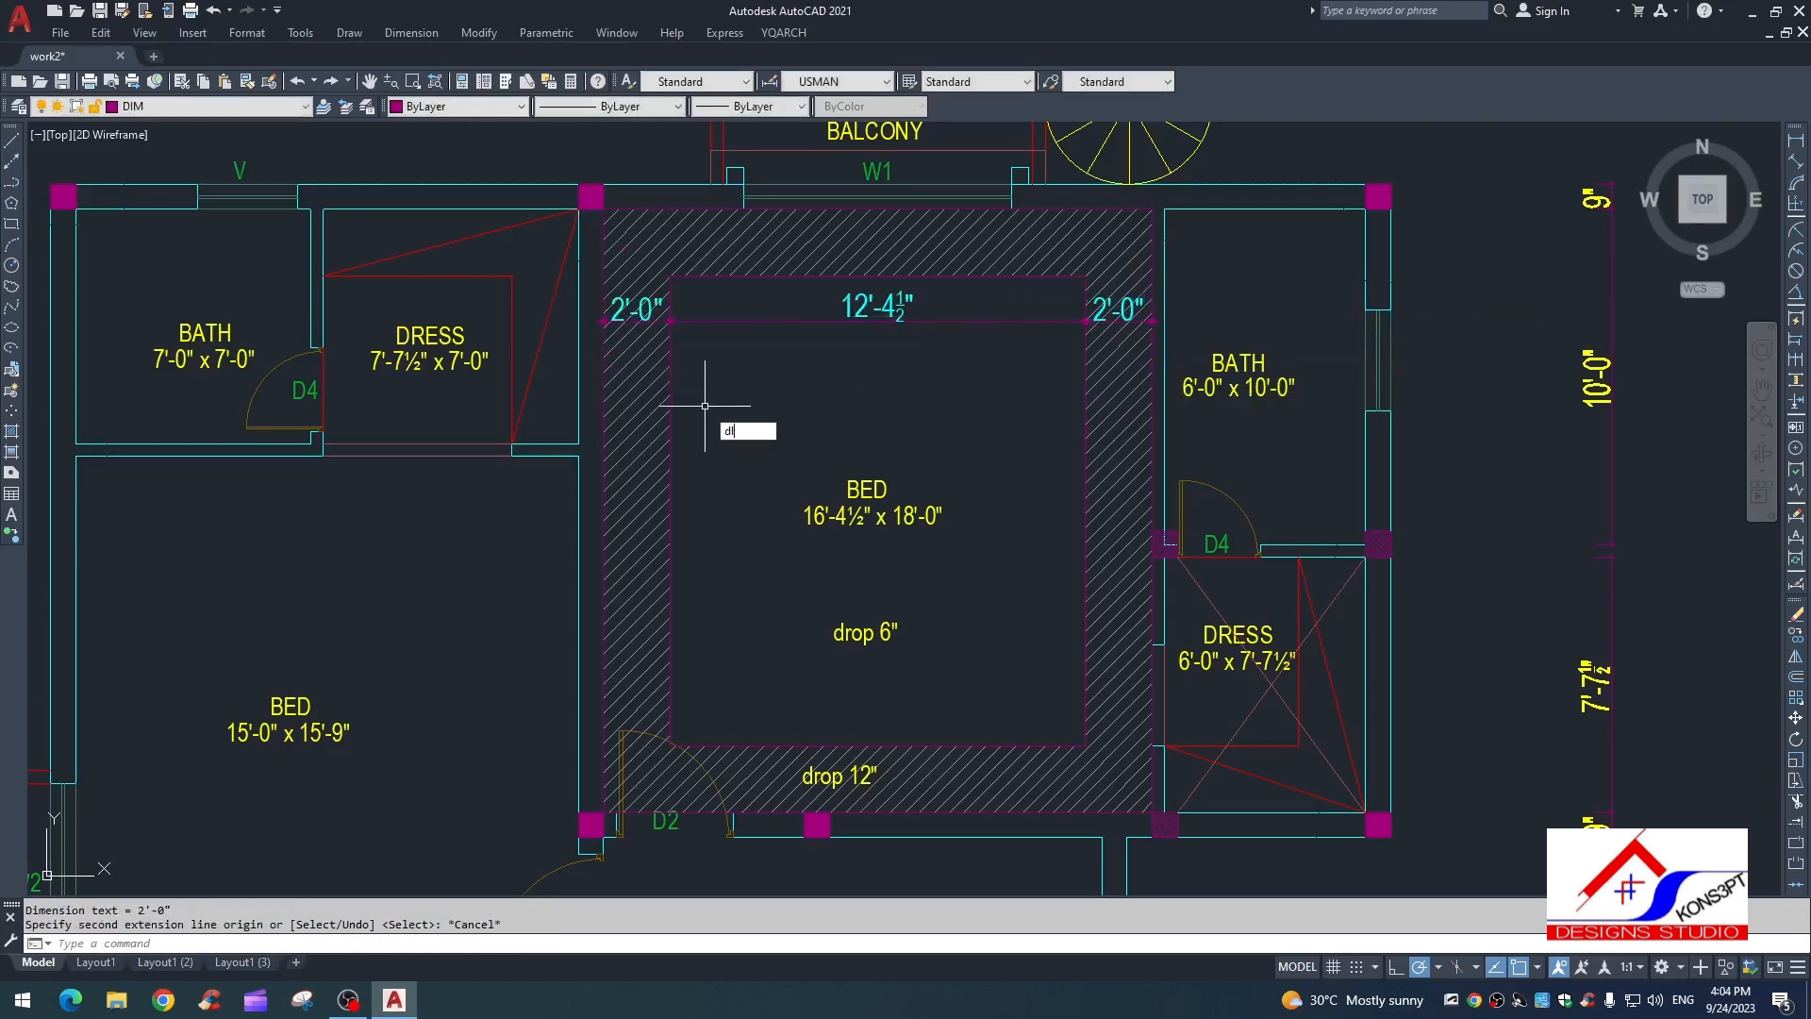
pyautogui.press('space')
pyautogui.press('space')
pyautogui.click(672, 416)
pyautogui.click(715, 406)
pyautogui.press('Escape')
# Step: Continue the vertical dimension across the upper and lower hatched borders, out to the outer rectangle
pyautogui.write('d')
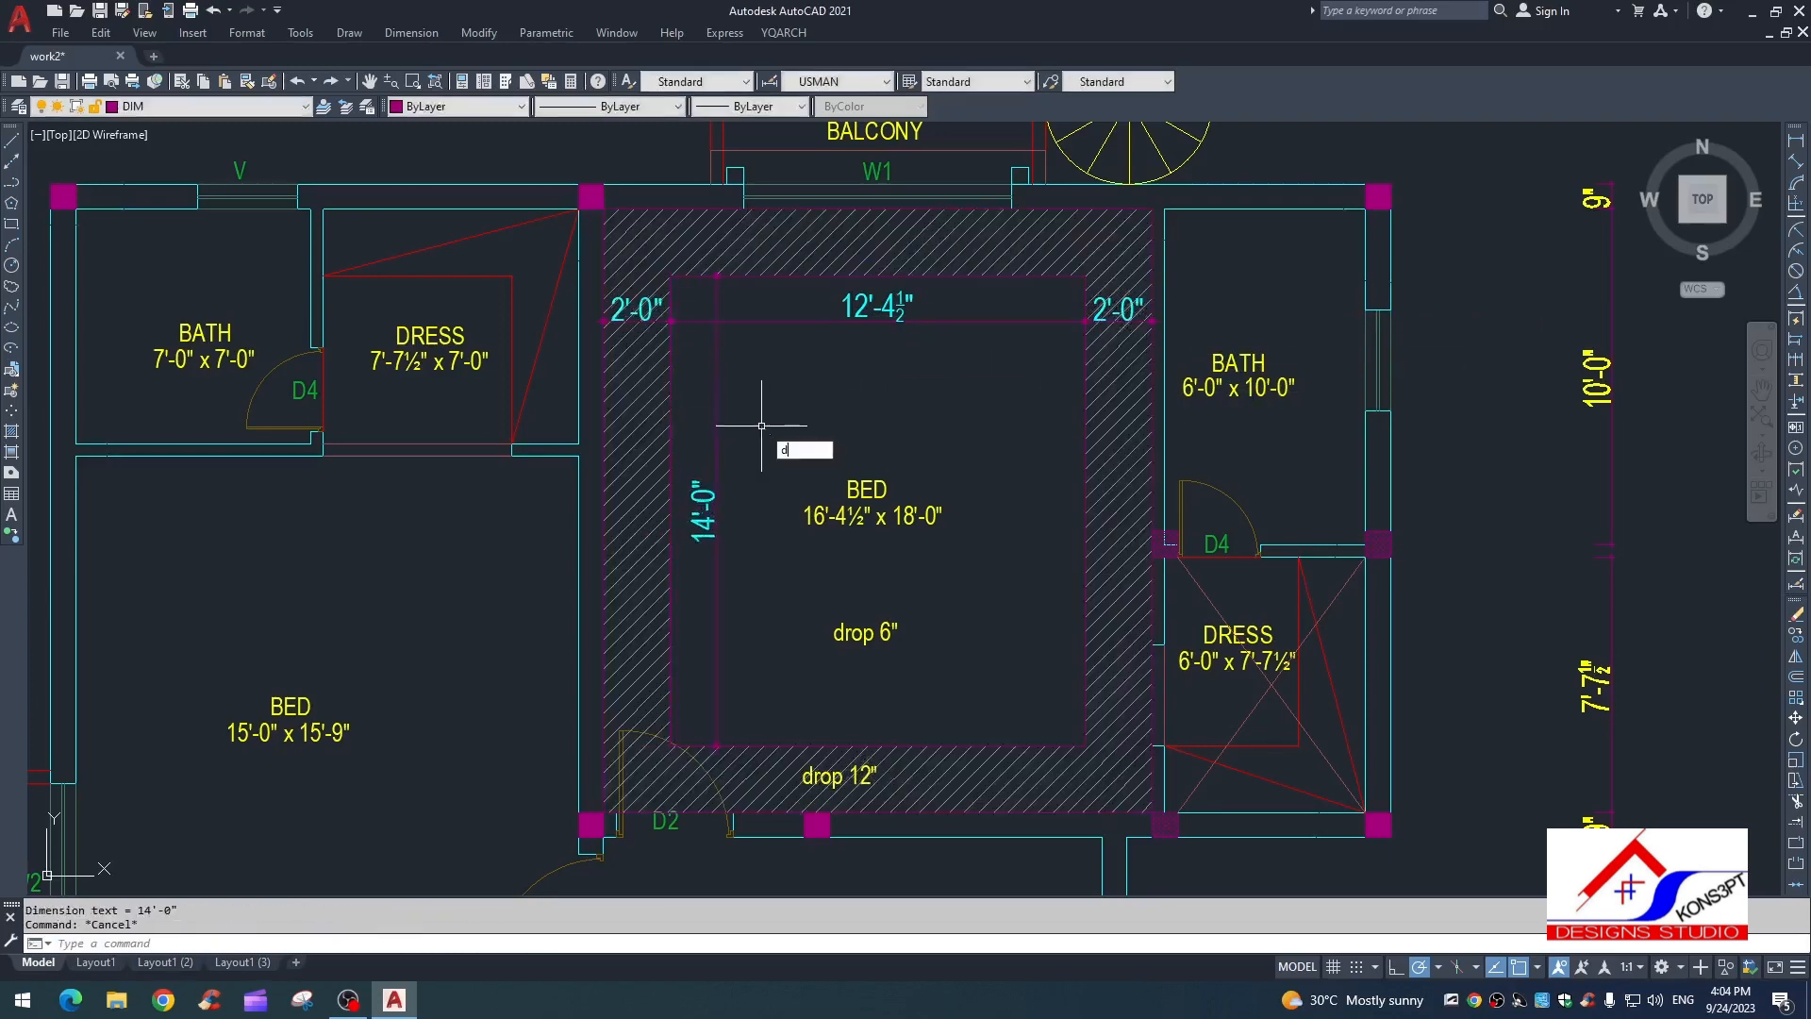
pyautogui.write('co')
pyautogui.press('space')
pyautogui.press('space')
pyautogui.click(718, 287)
pyautogui.click(675, 210)
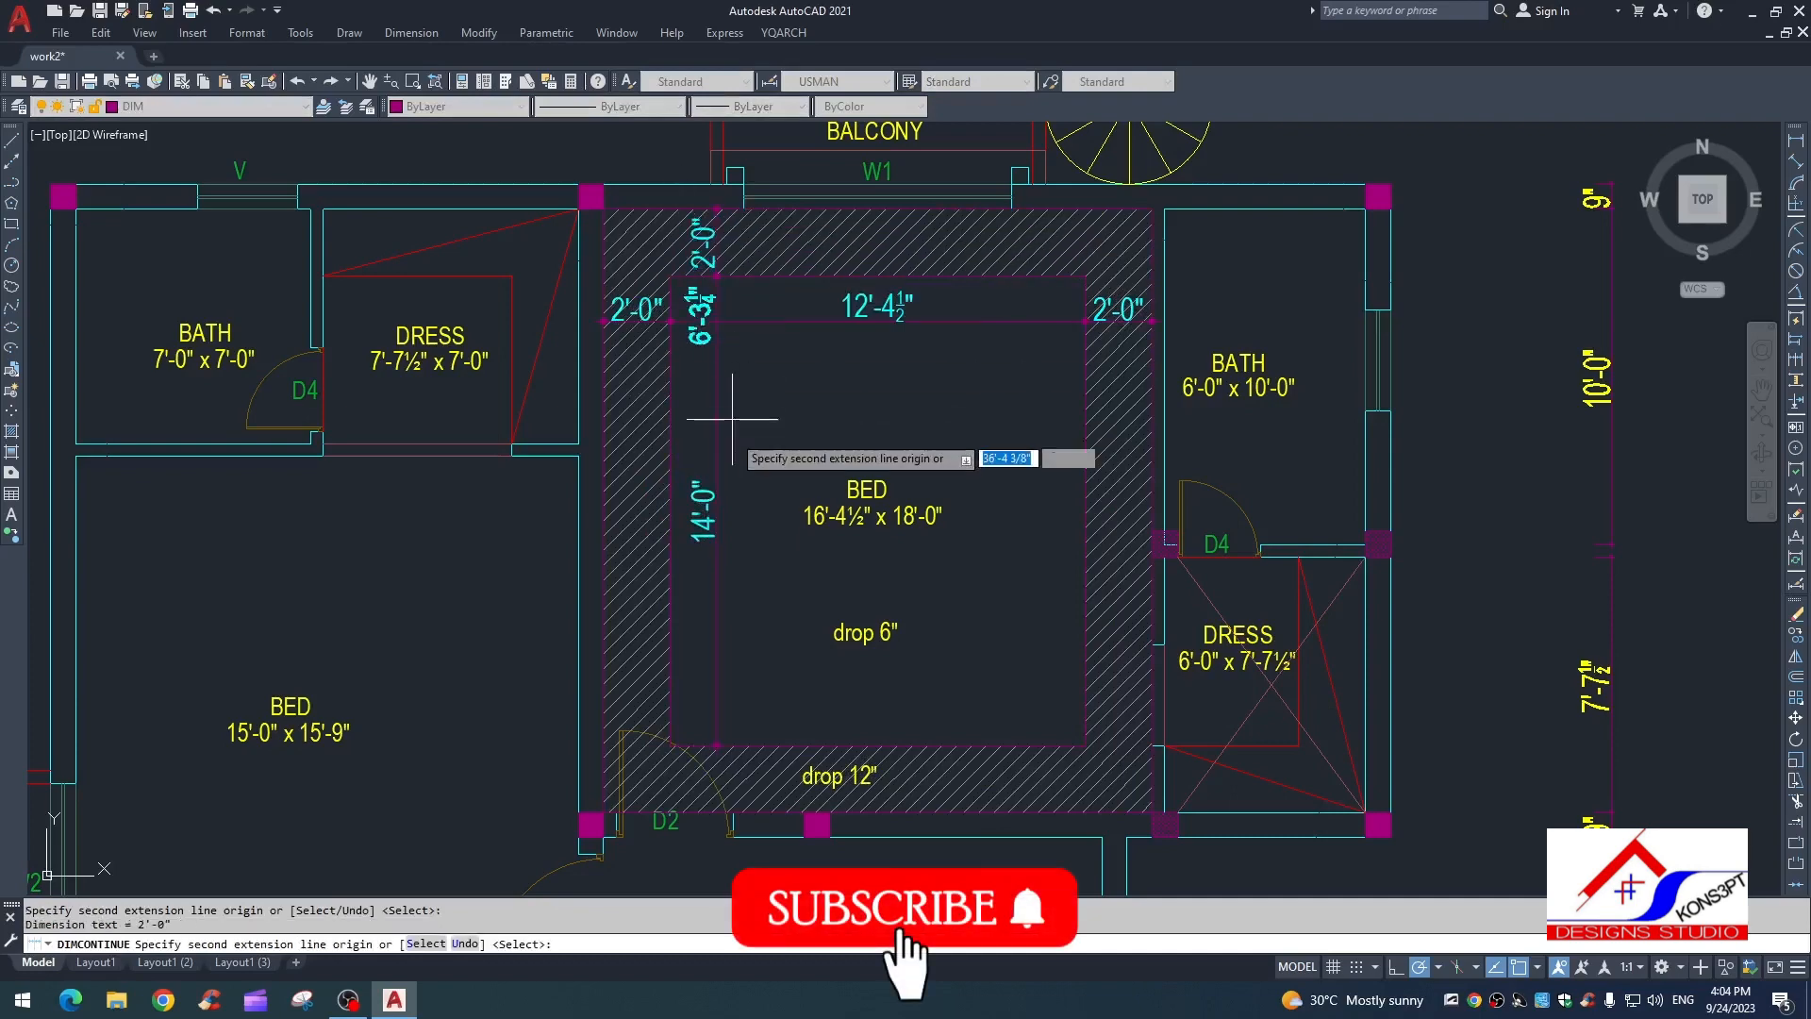
pyautogui.press('space')
pyautogui.click(717, 740)
pyautogui.click(735, 812)
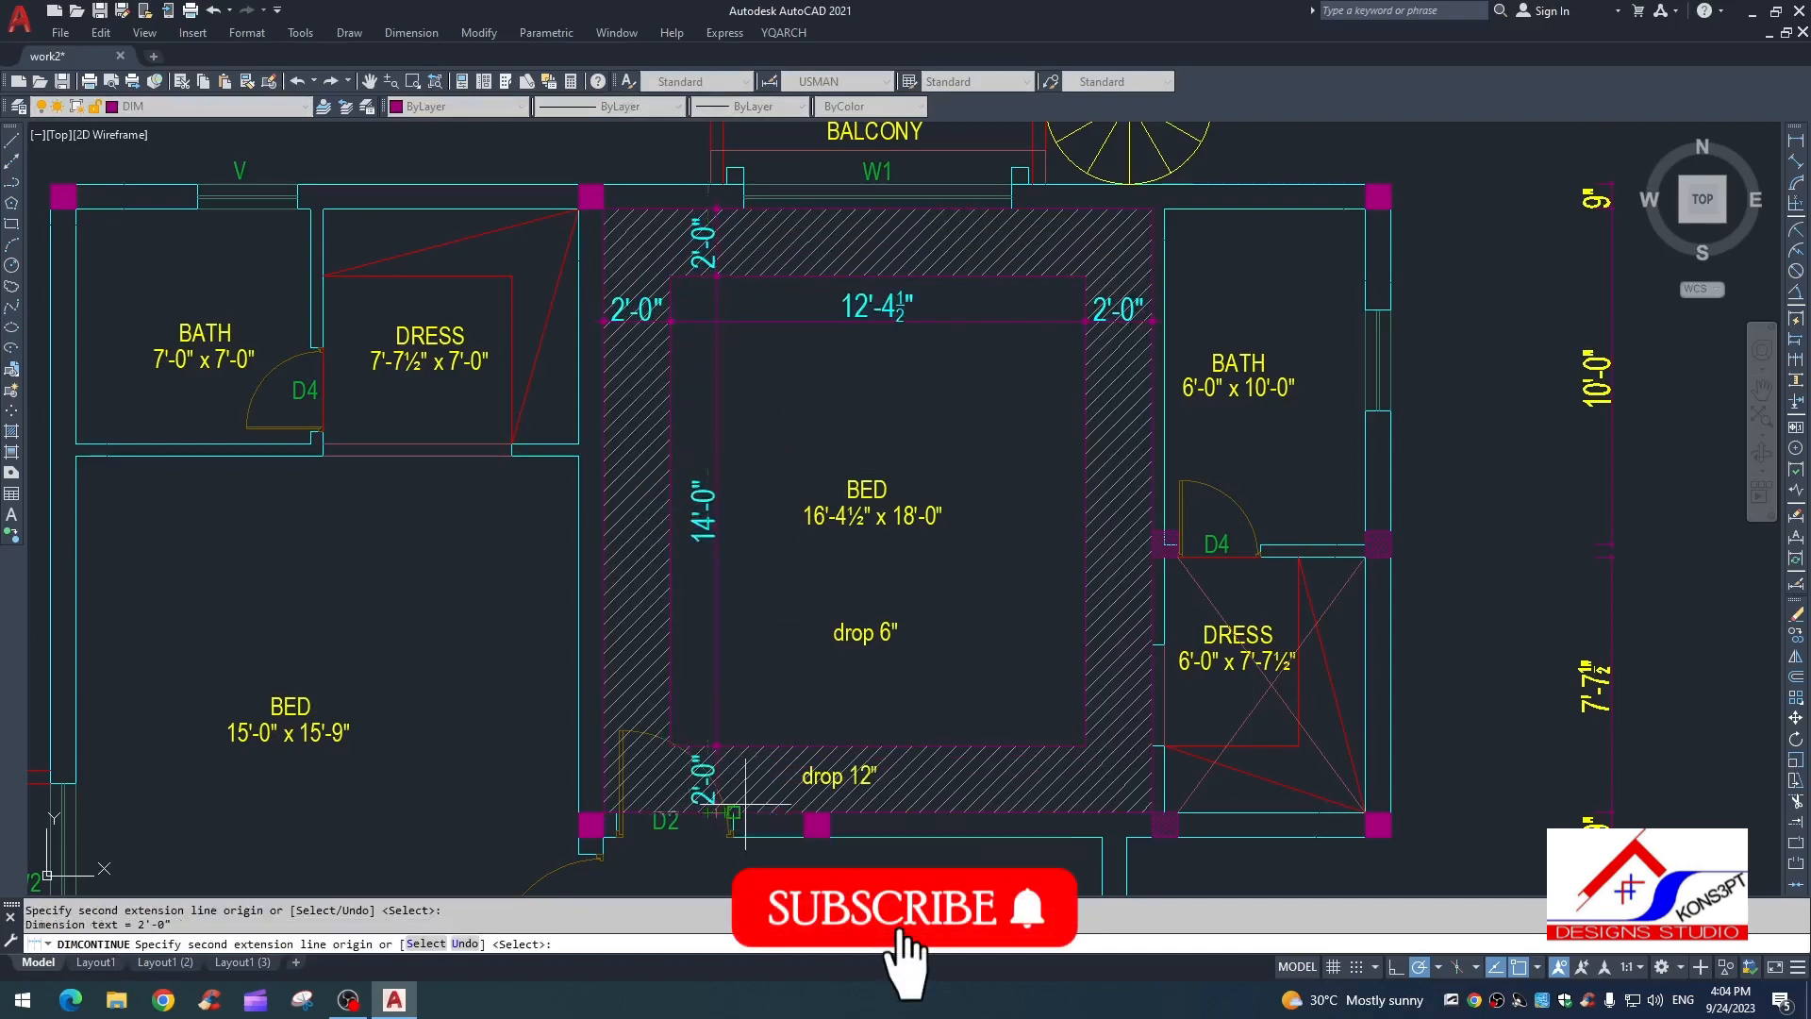
pyautogui.press('Escape')
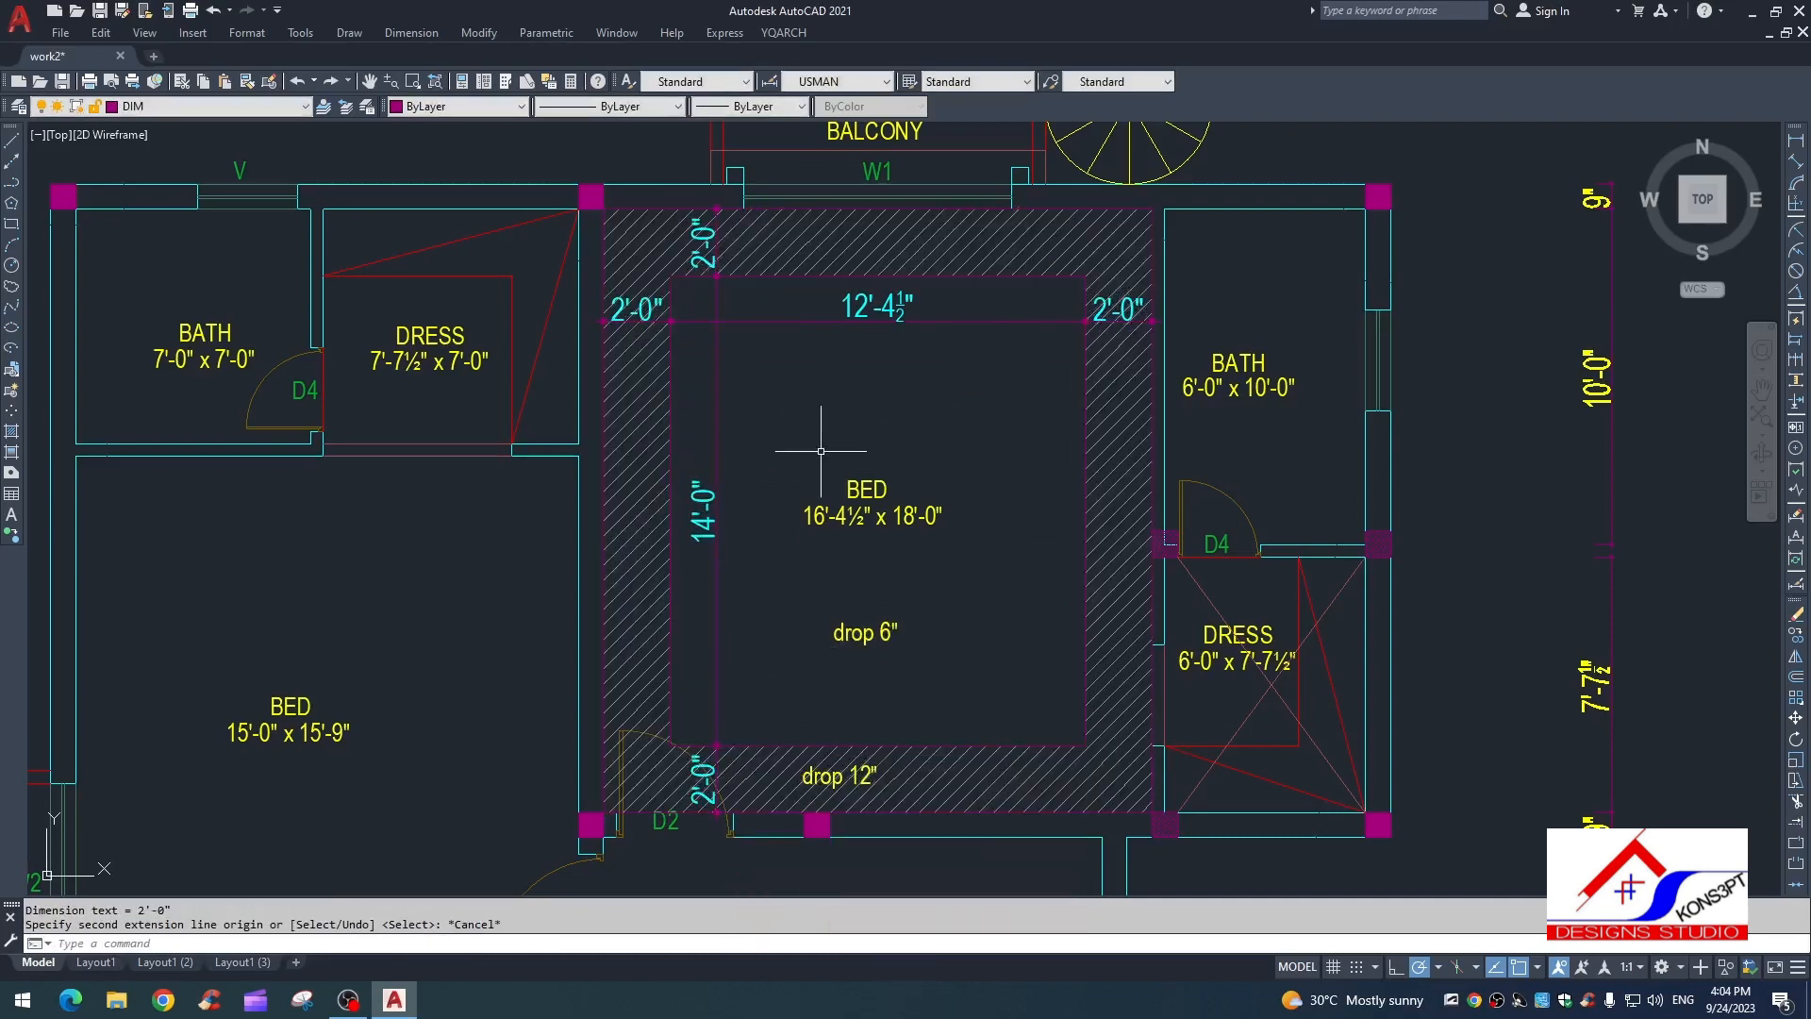
pyautogui.scroll(-4, 1019, 503)
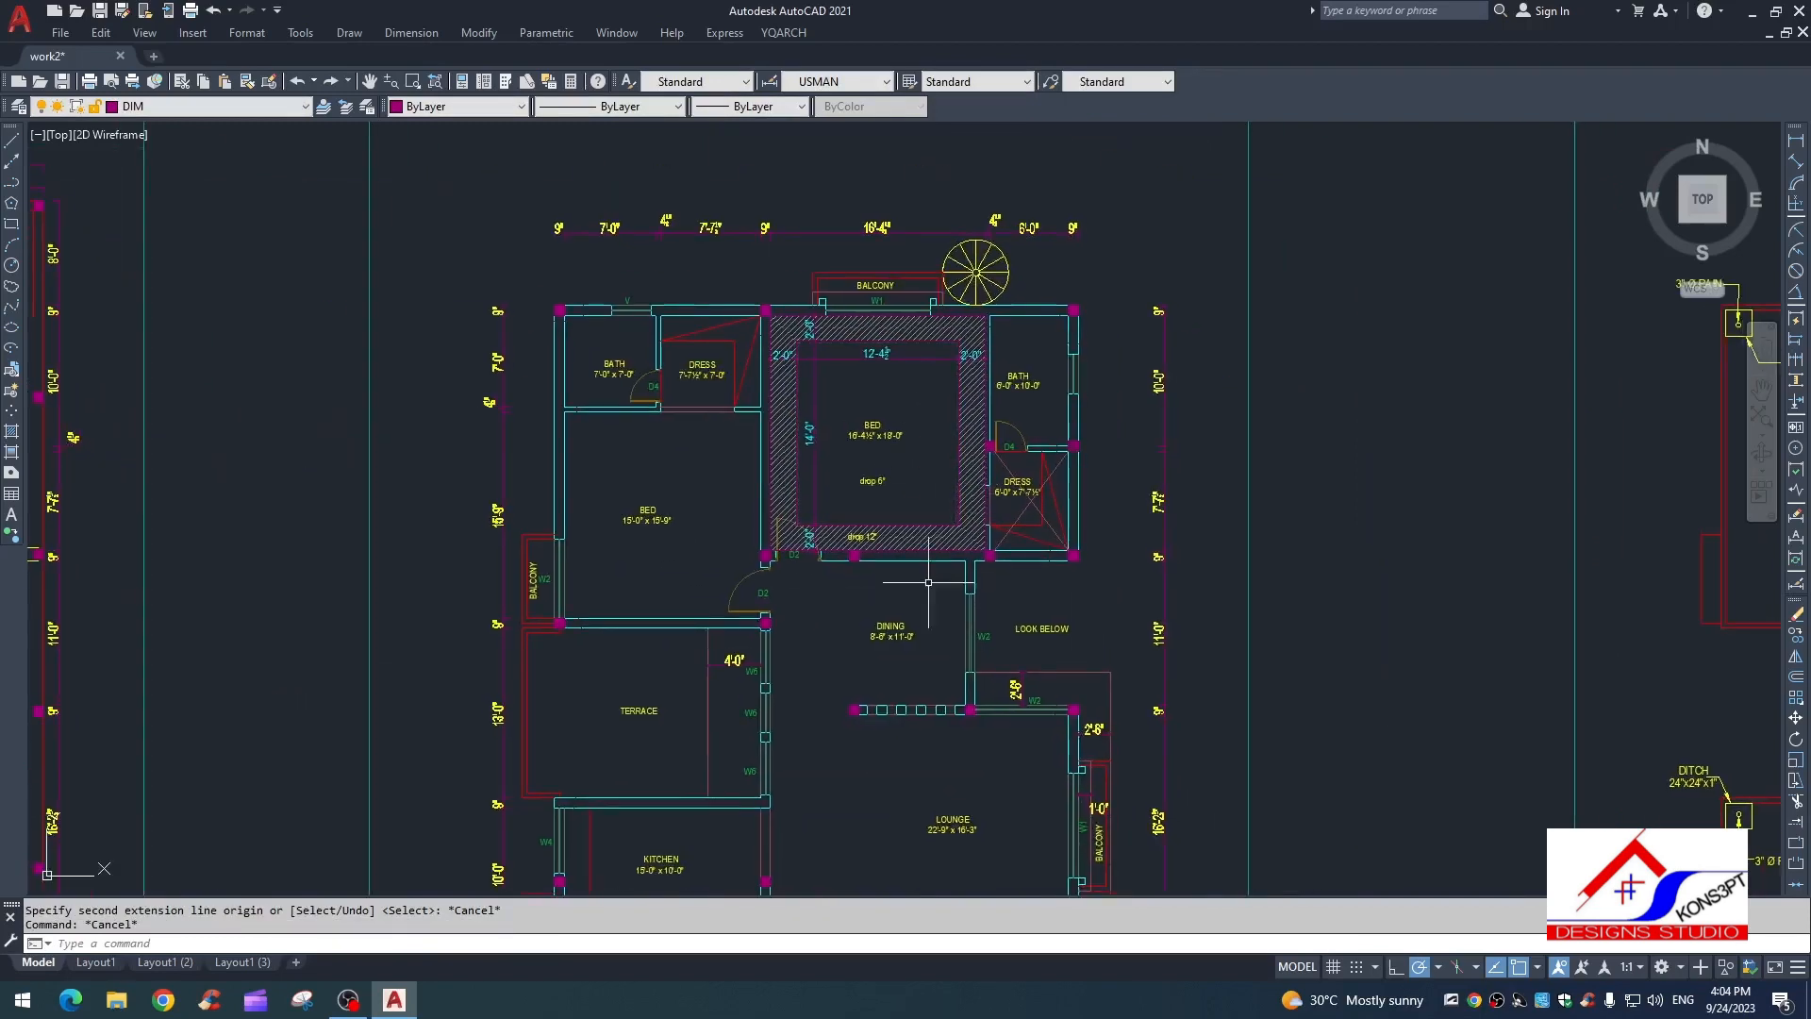
# Step: Offset the bedroom's inner ceiling rectangle 12" inward
pyautogui.scroll(5, 957, 445)
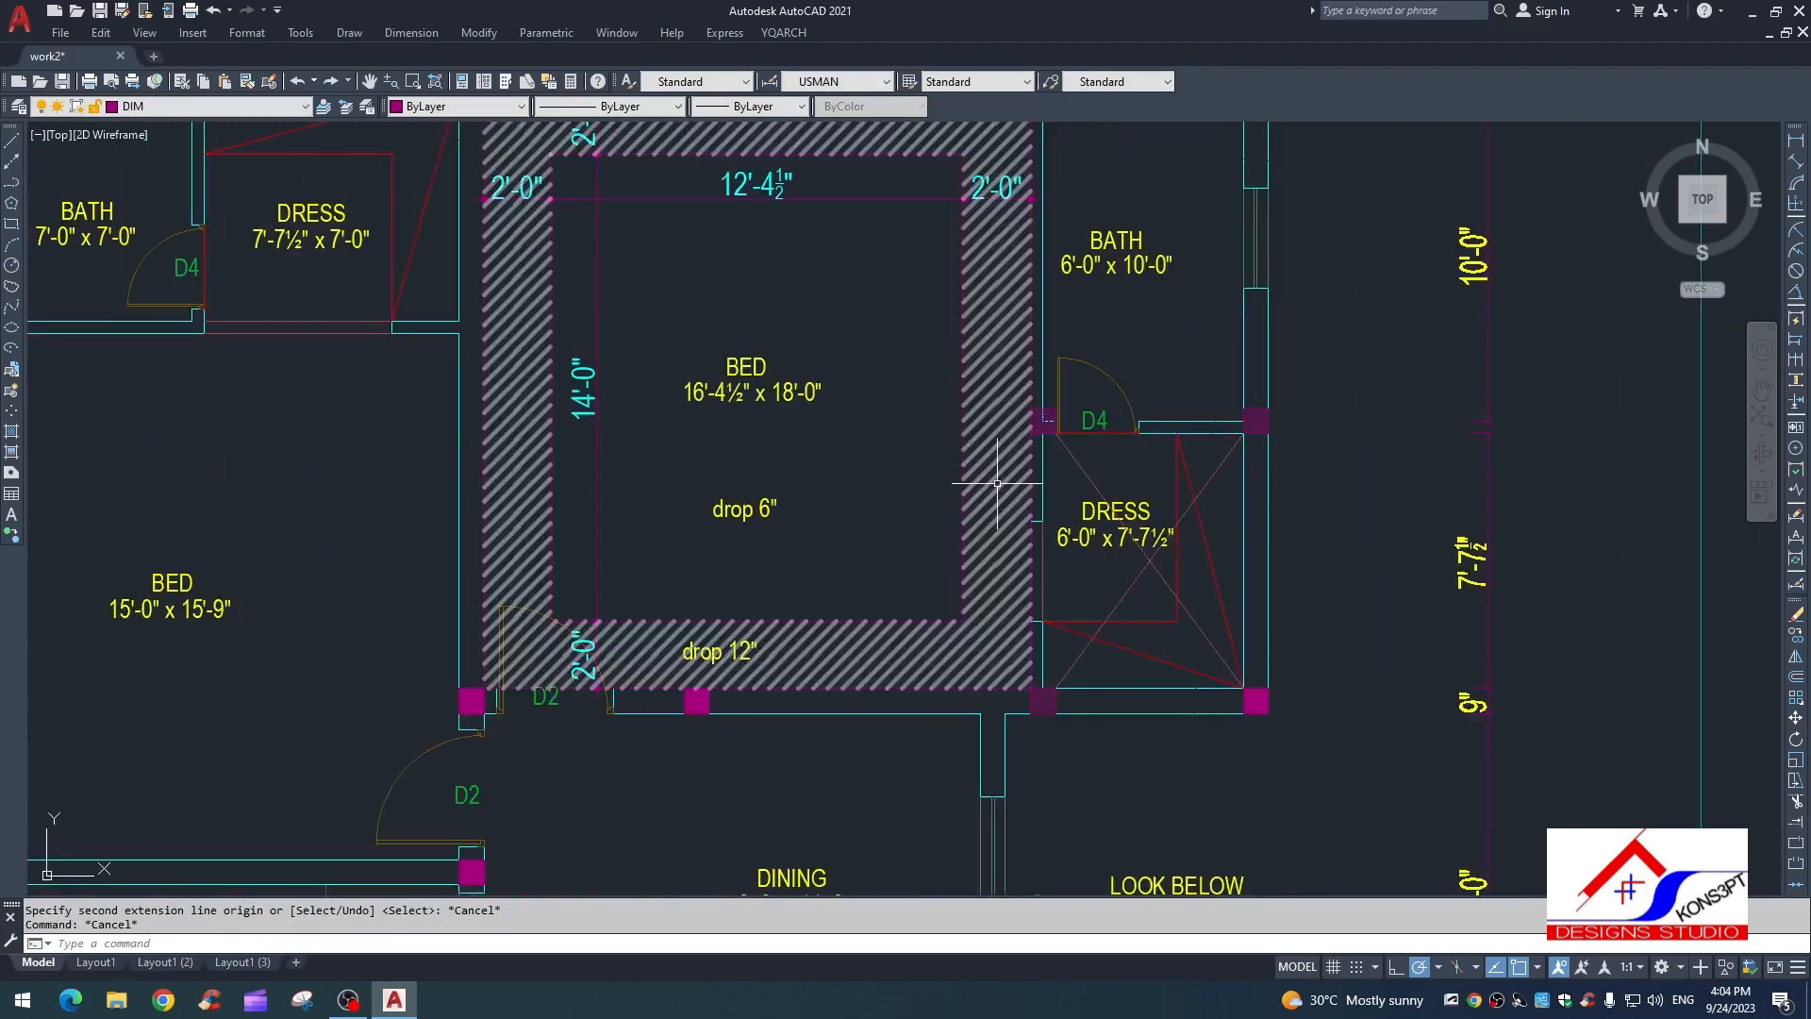
pyautogui.moveTo(933, 429); pyautogui.dragTo(932, 492, button='middle')
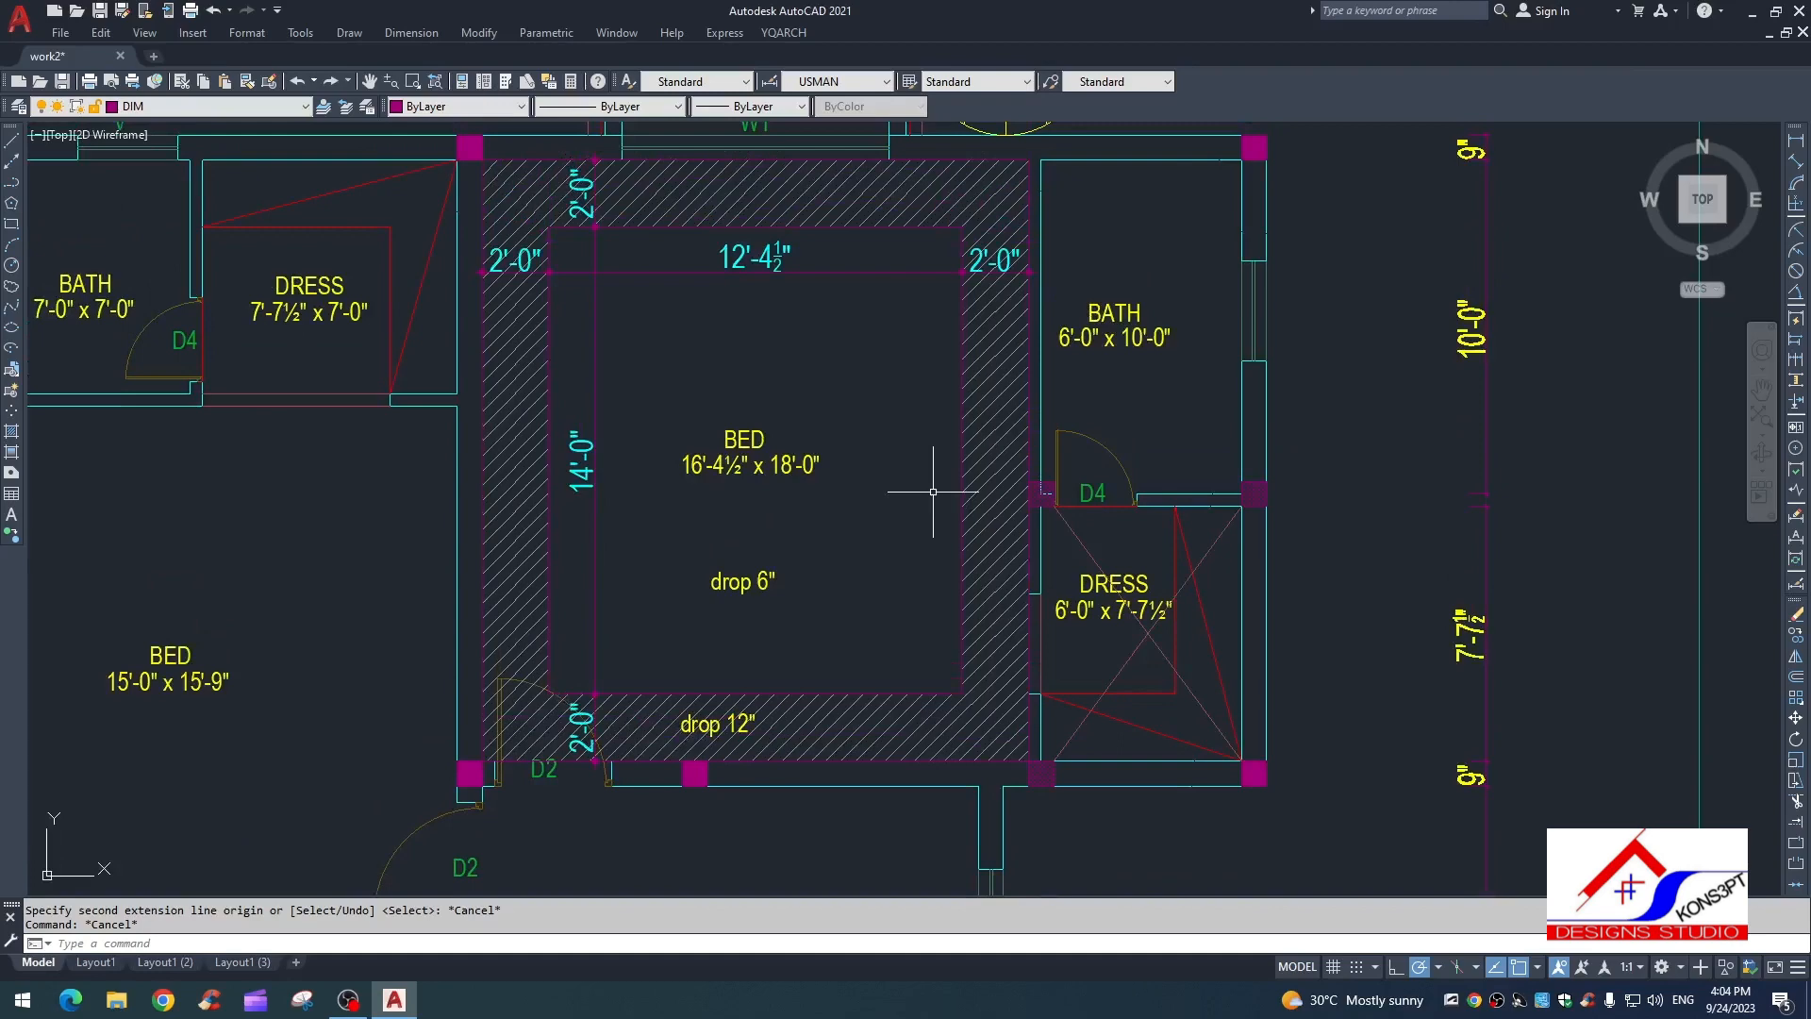
pyautogui.scroll(-3, 990, 505)
pyautogui.scroll(3, 1051, 484)
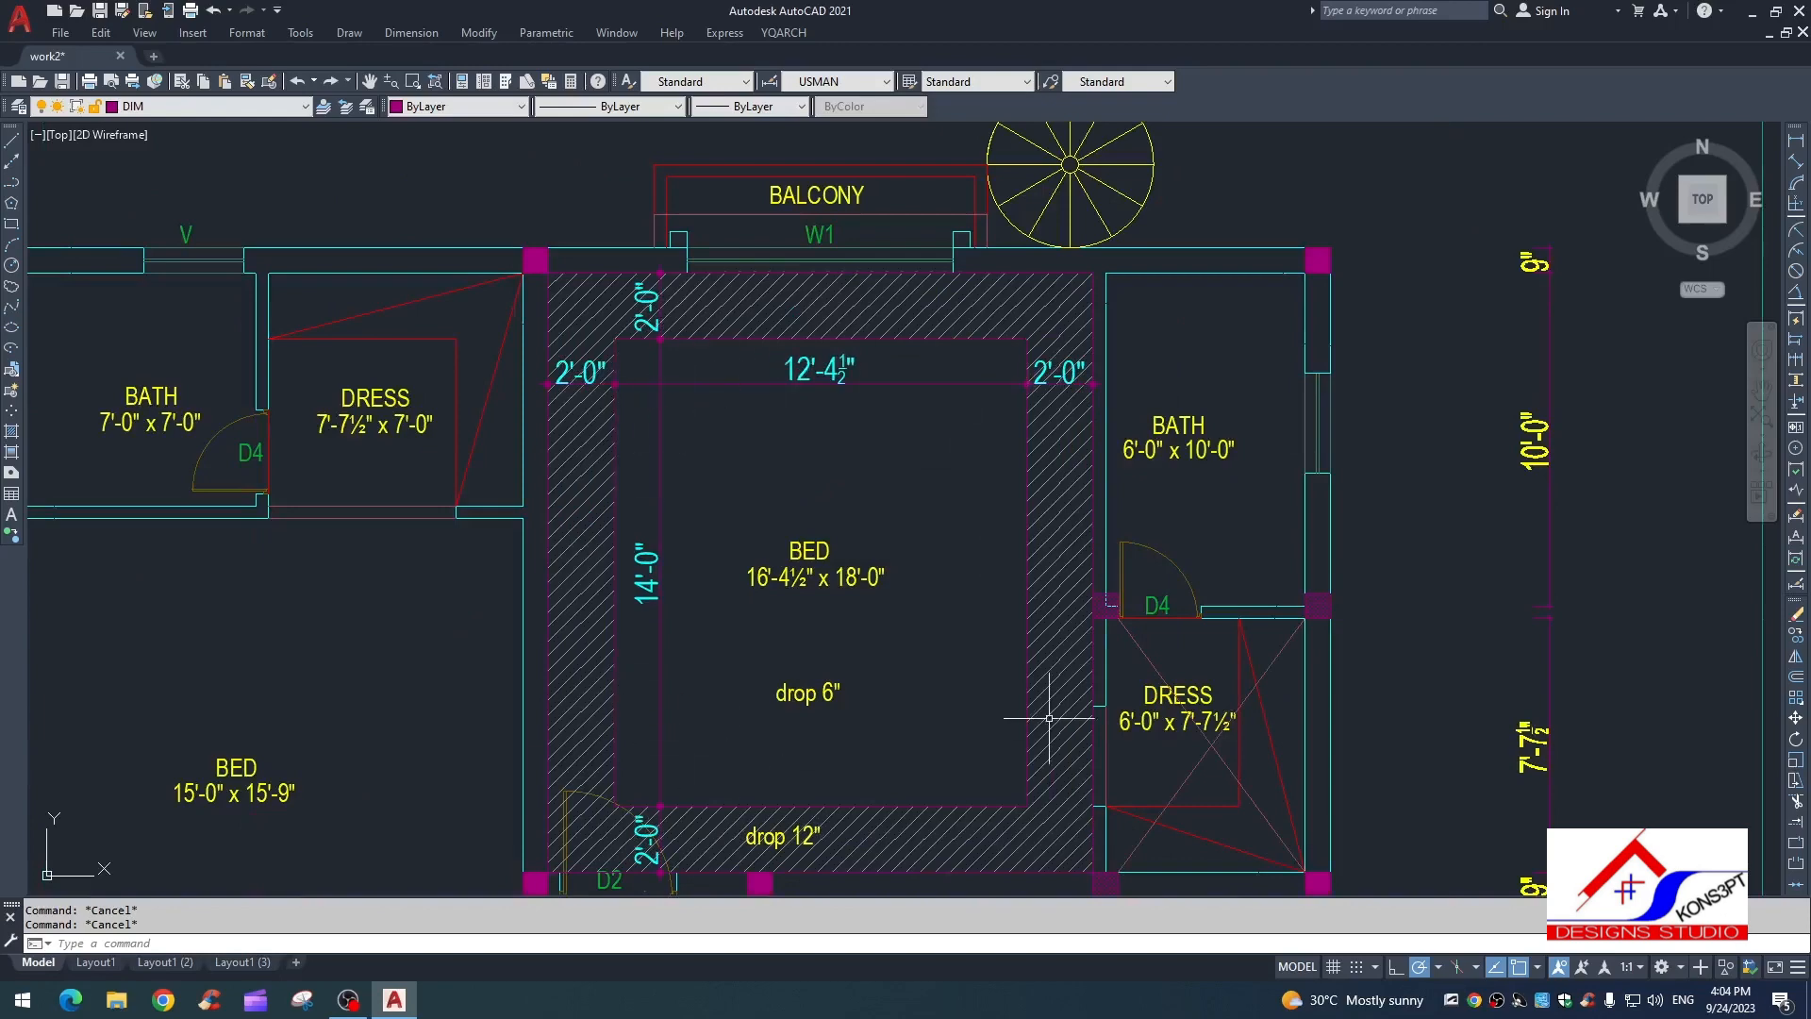
pyautogui.write('o')
pyautogui.press('Return')
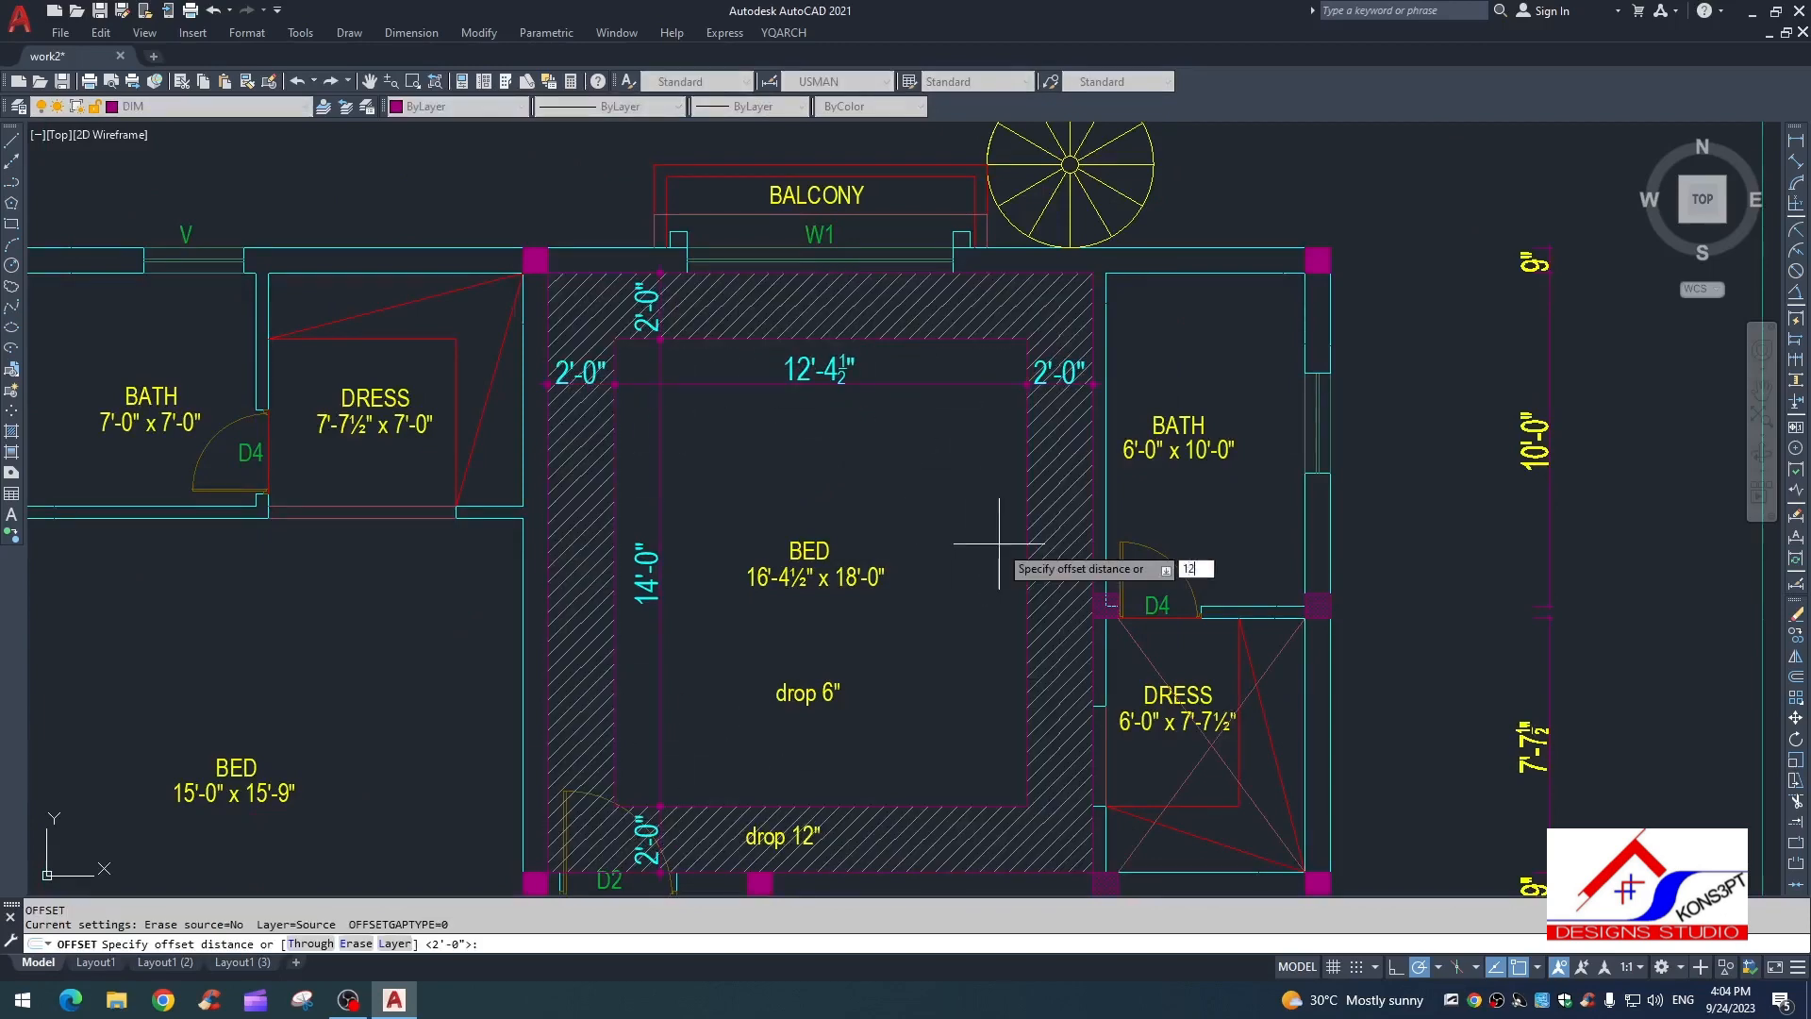
pyautogui.press('Return')
pyautogui.click(1028, 534)
pyautogui.click(963, 552)
pyautogui.press('Escape')
# Step: Copy the red cop light symbol by its centre from the reference ceiling plan onto the four corners of the offset rectangle
pyautogui.scroll(-4, 878, 466)
pyautogui.moveTo(872, 466); pyautogui.dragTo(970, 403, button='middle')
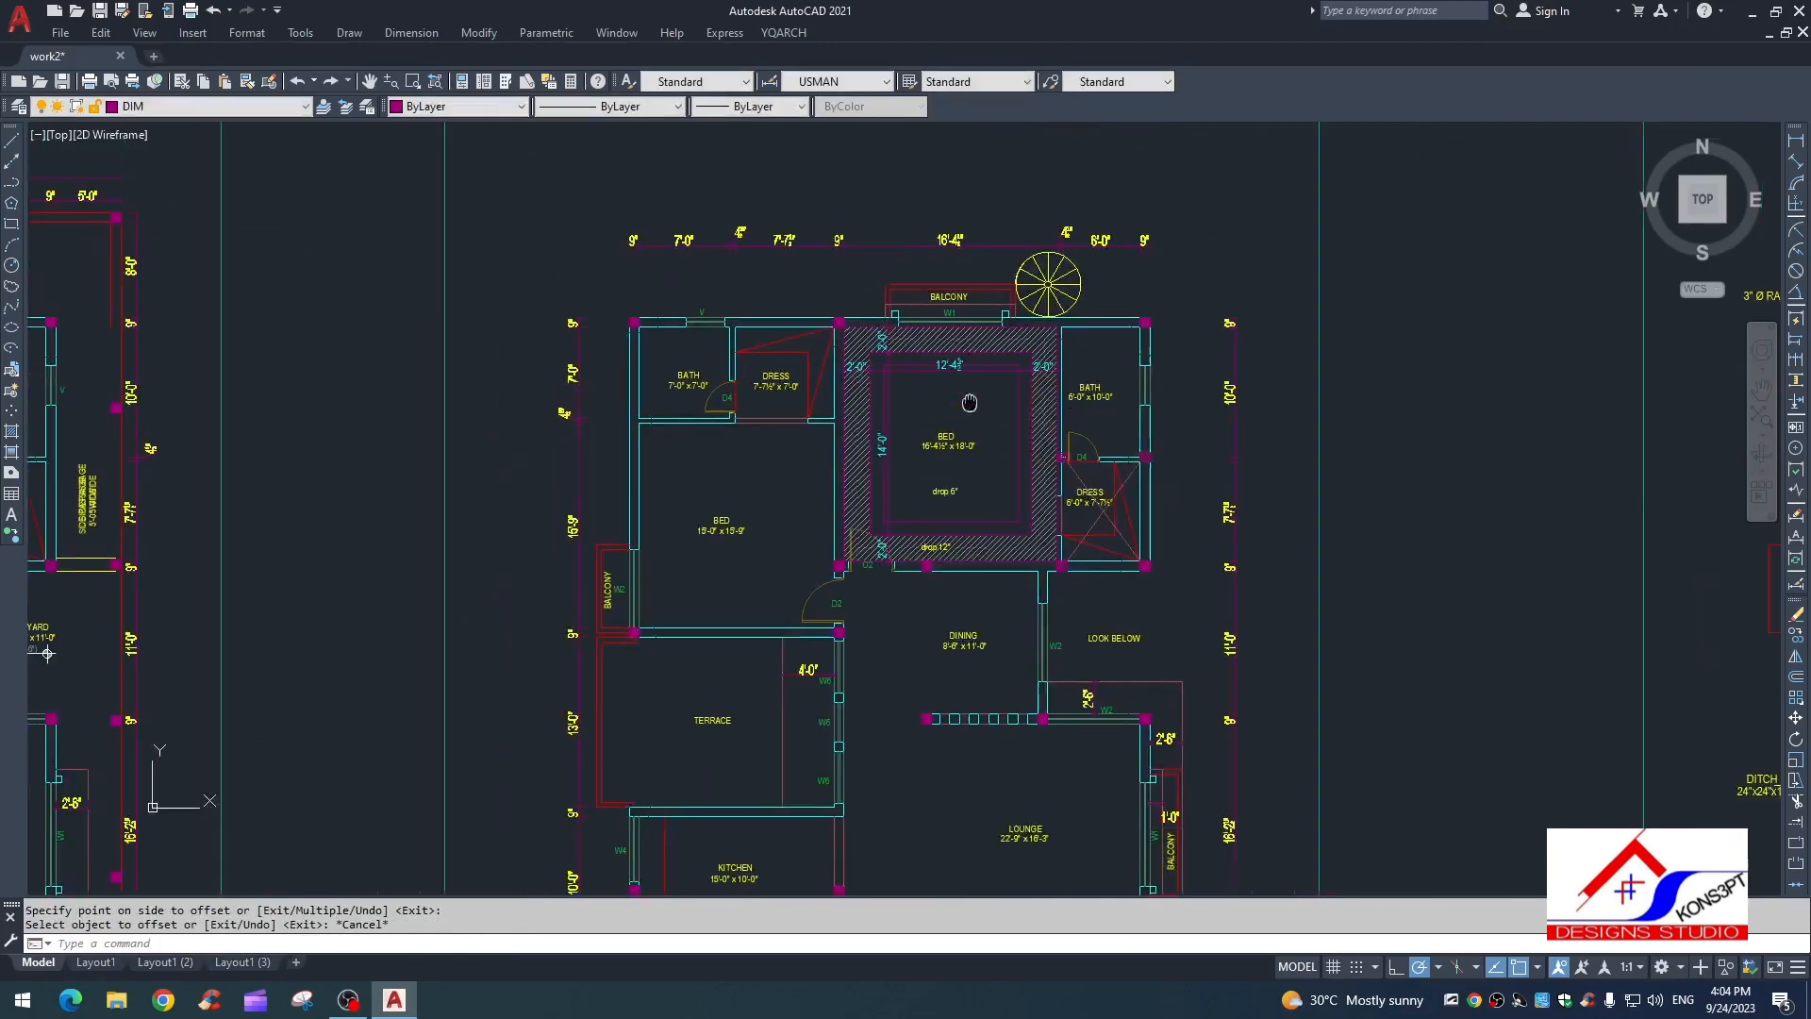
pyautogui.scroll(-7, 969, 403)
pyautogui.scroll(3, 777, 352)
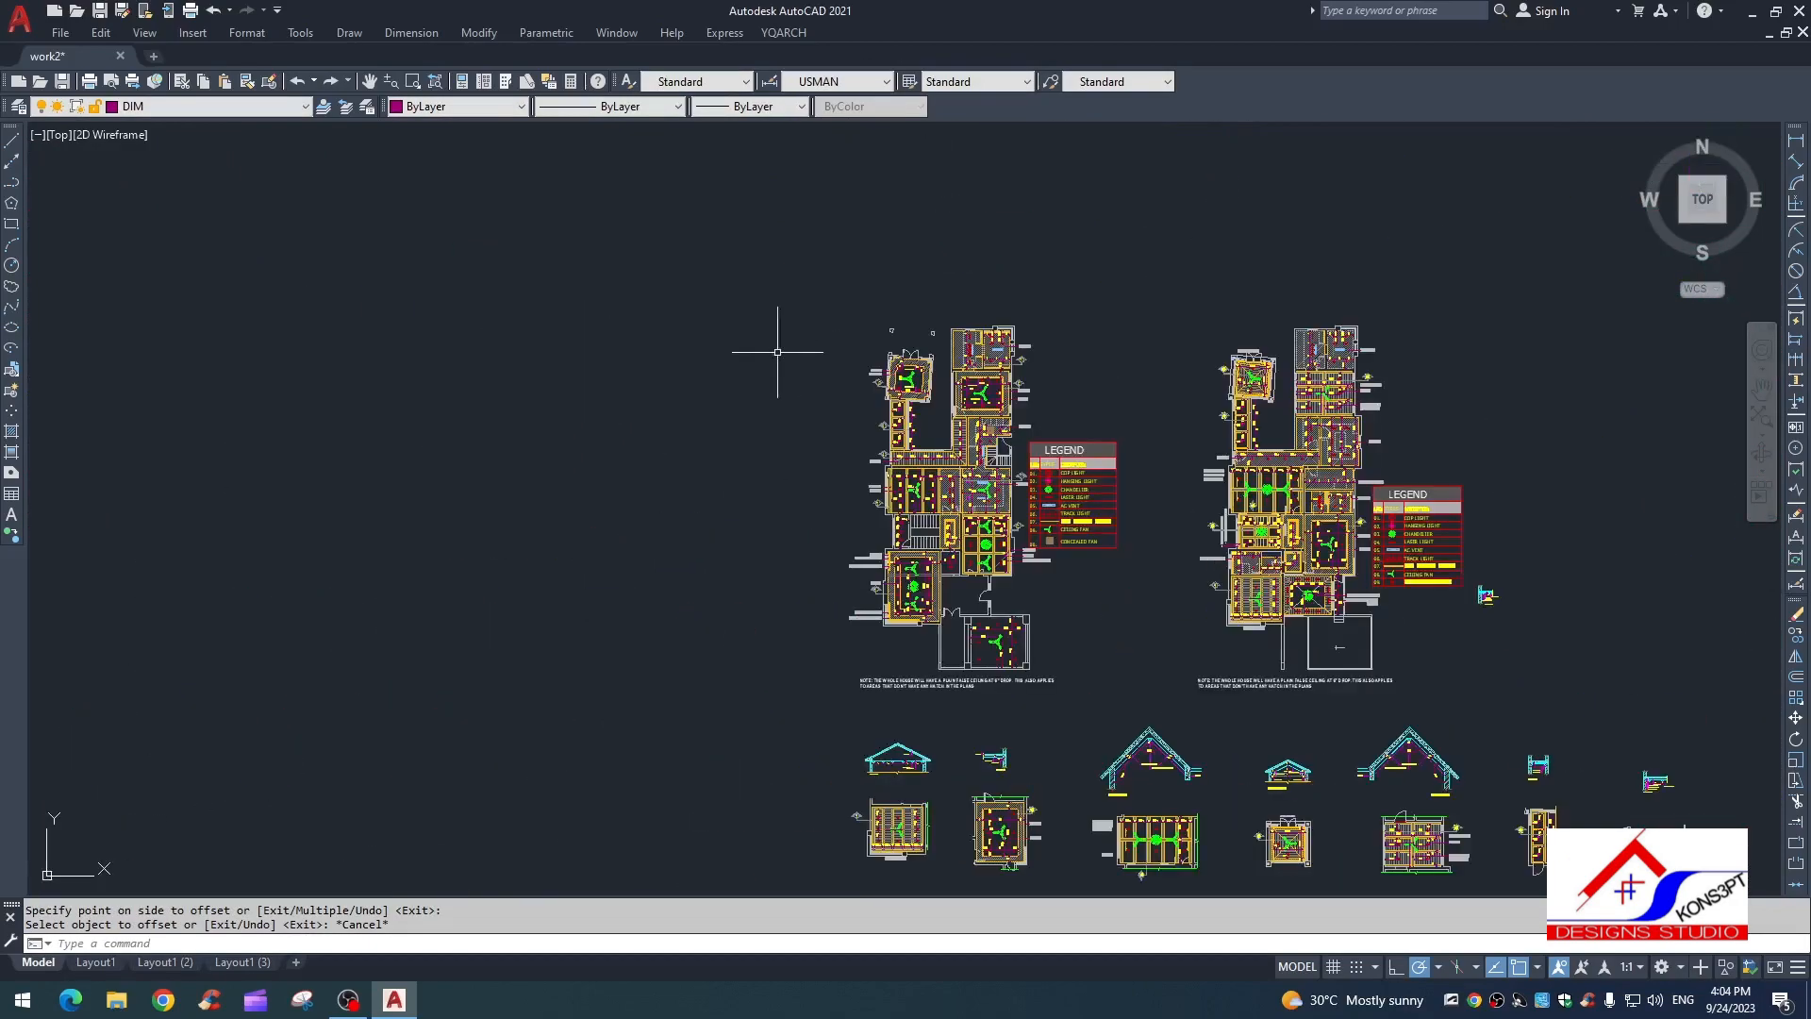
pyautogui.scroll(8, 906, 377)
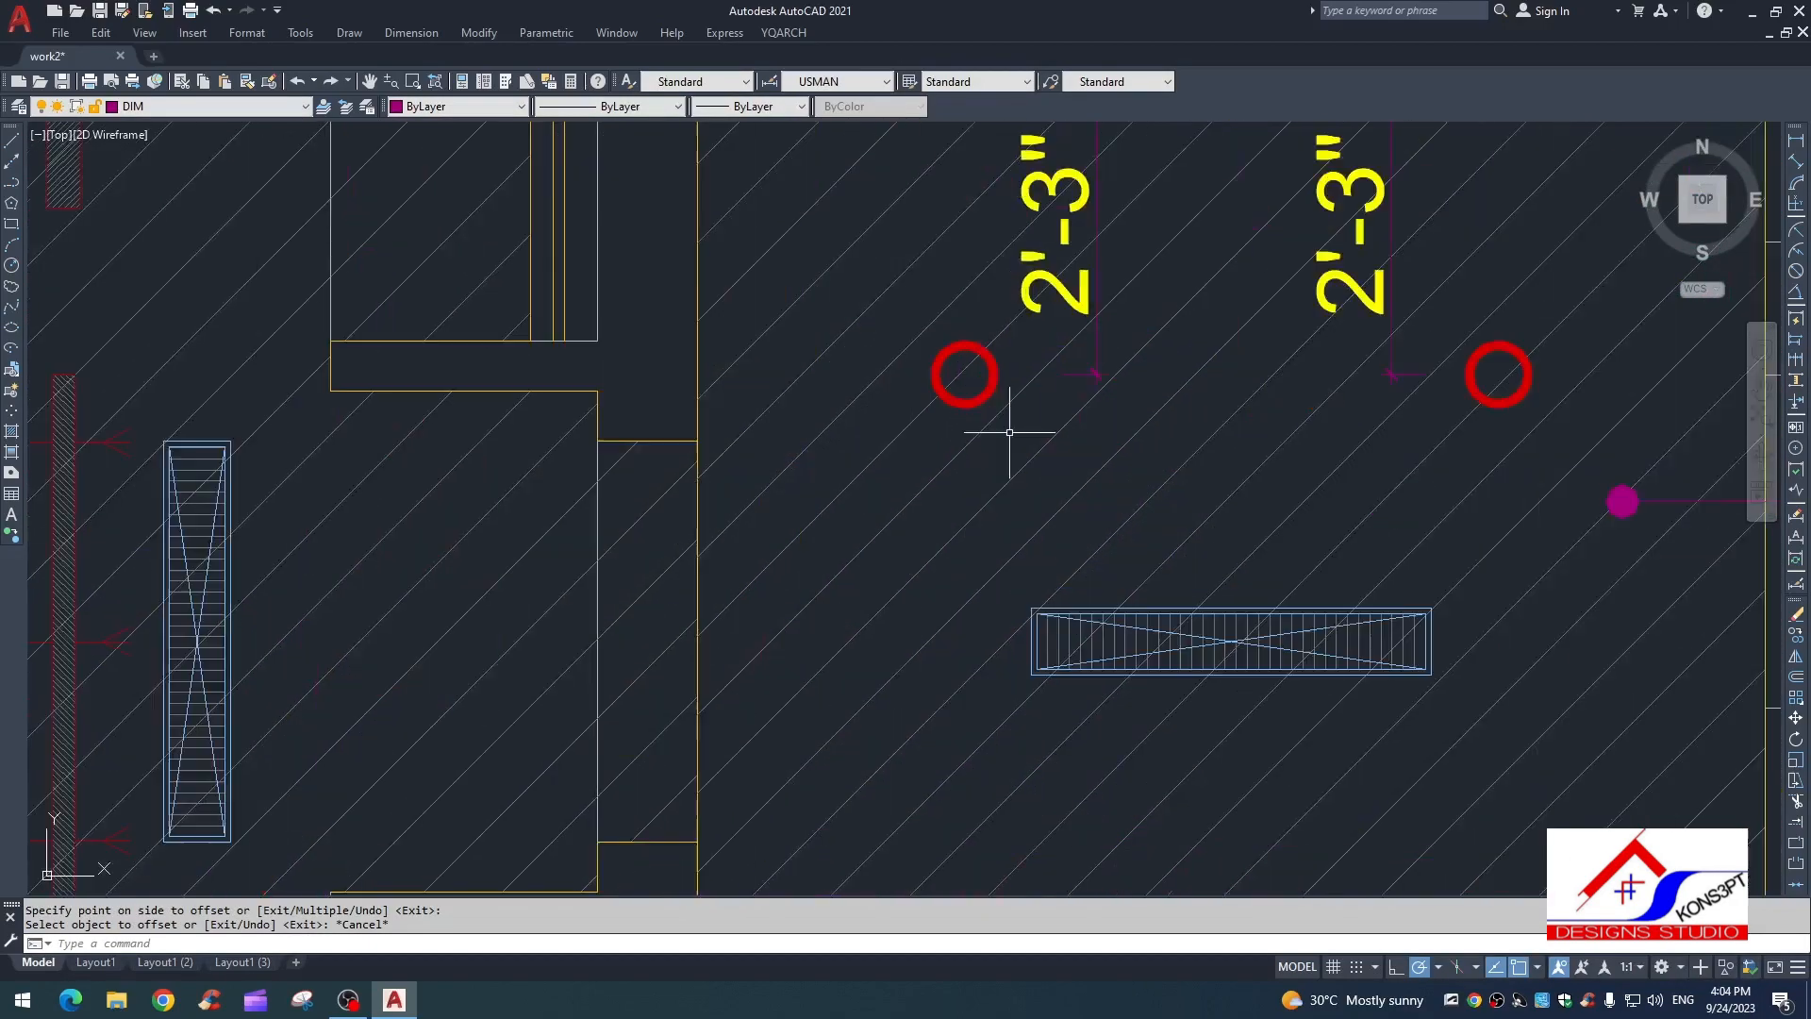
pyautogui.click(975, 393)
pyautogui.click(964, 420)
pyautogui.write('co')
pyautogui.press('Return')
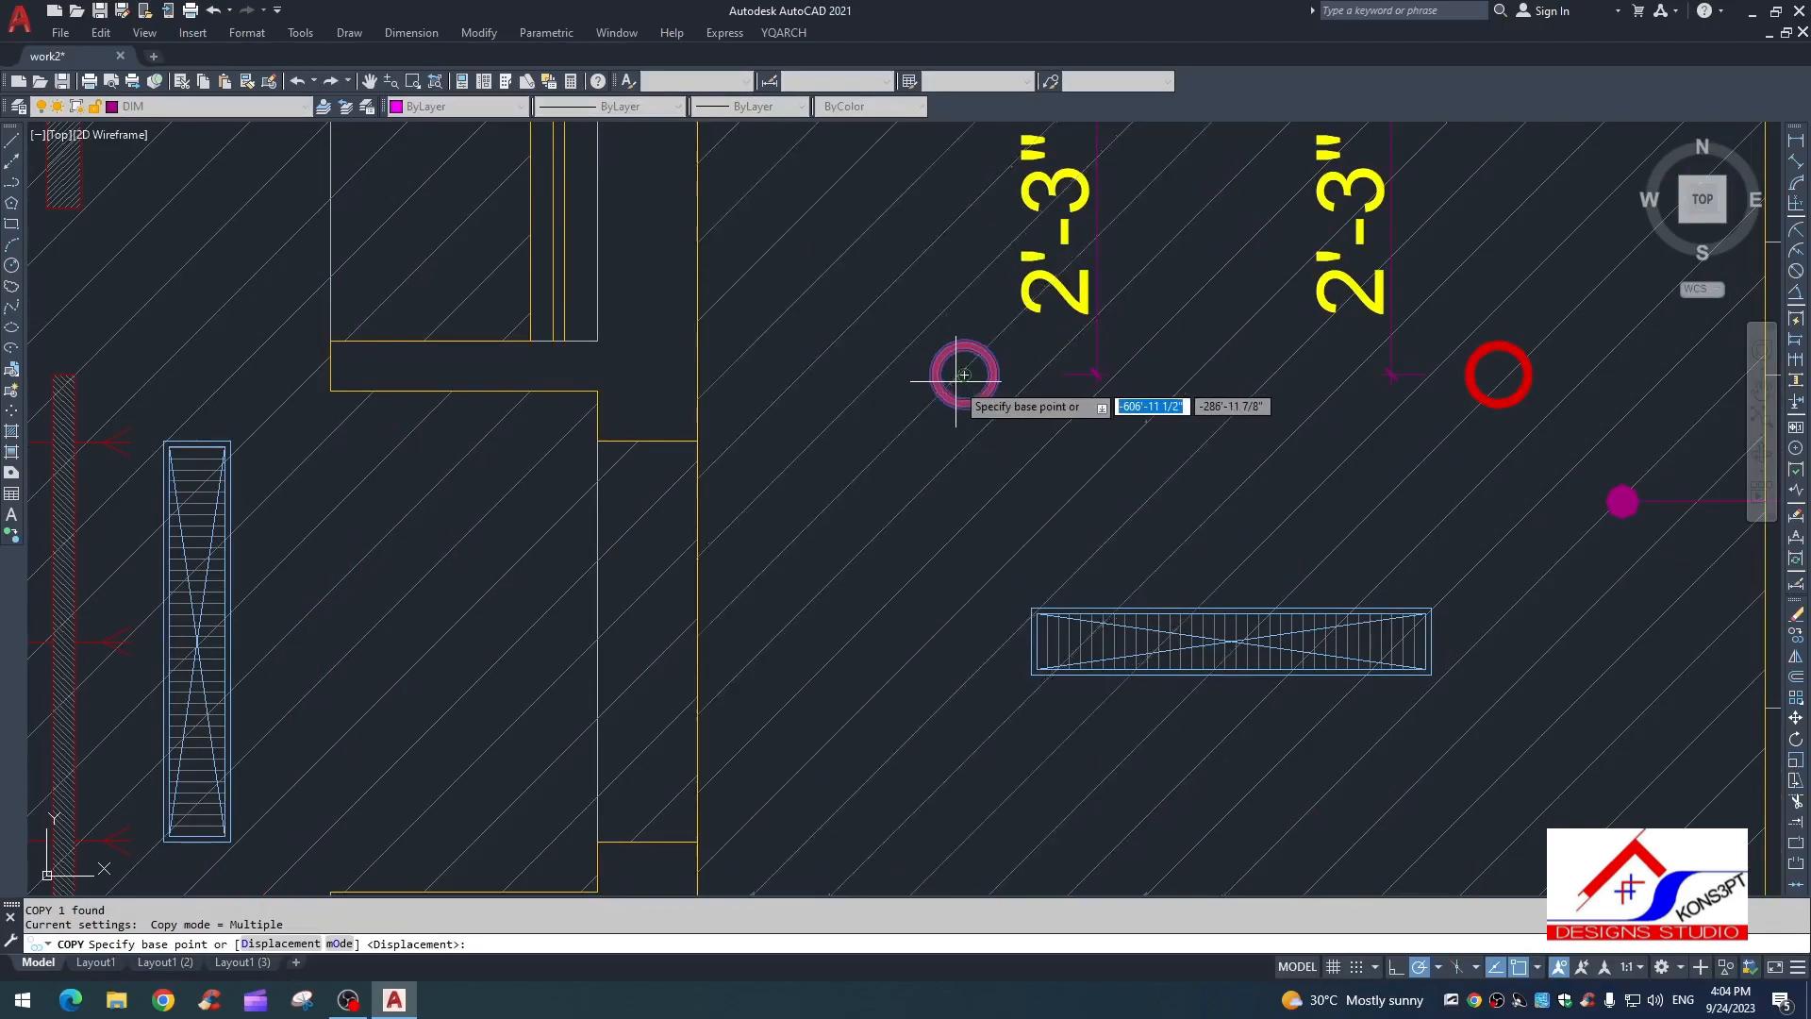
pyautogui.click(963, 375)
pyautogui.scroll(-10, 530, 530)
pyautogui.scroll(-4, 813, 432)
pyautogui.moveTo(813, 432); pyautogui.dragTo(156, 466, button='middle')
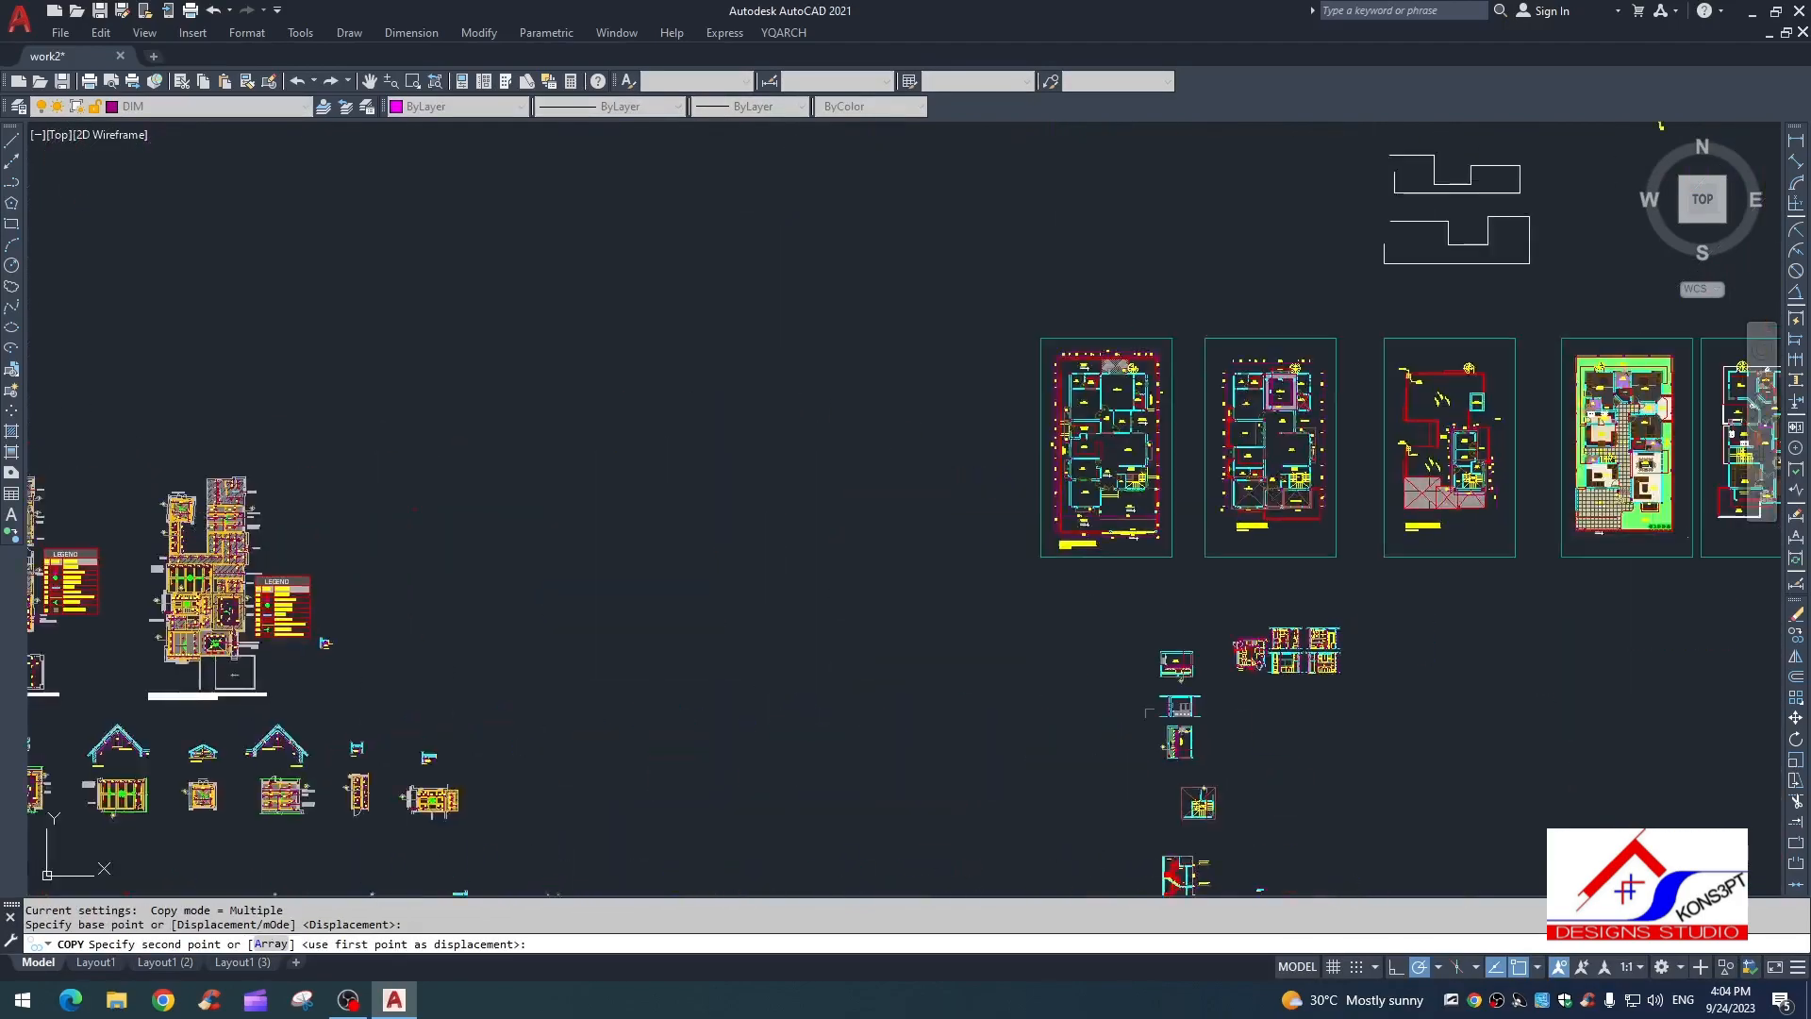
pyautogui.scroll(11, 1280, 382)
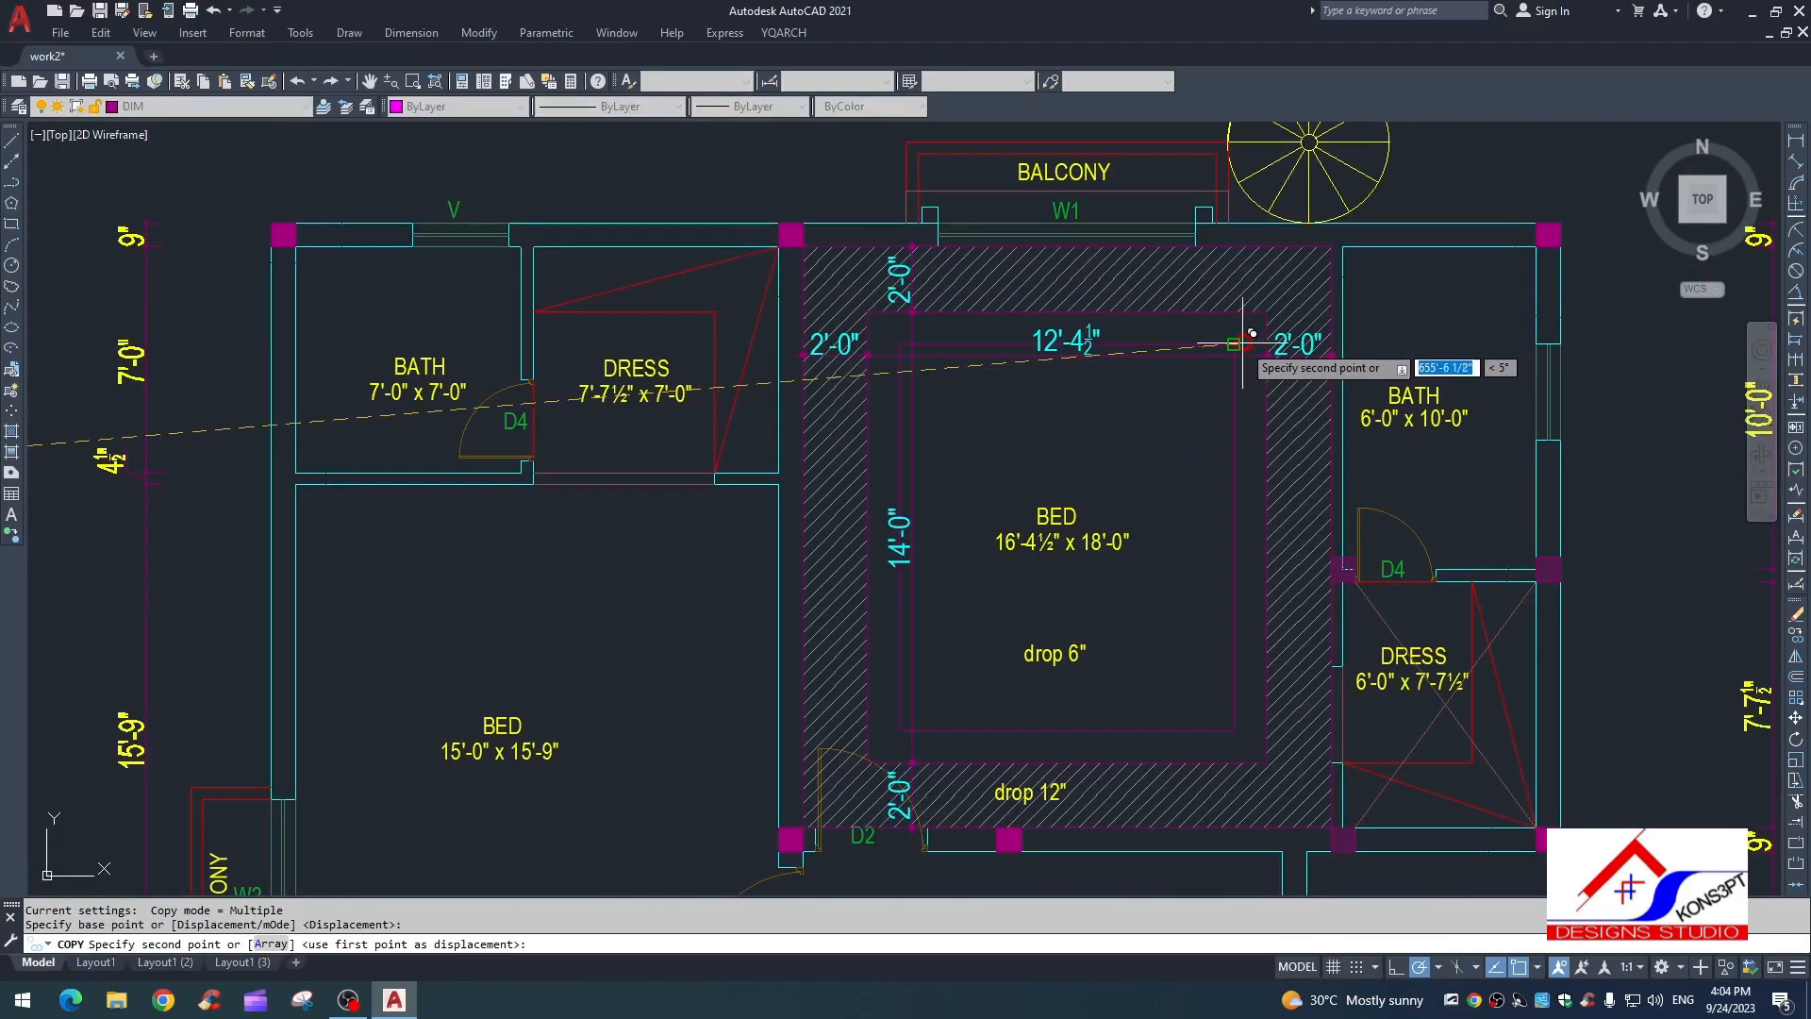
pyautogui.click(1234, 344)
pyautogui.click(899, 344)
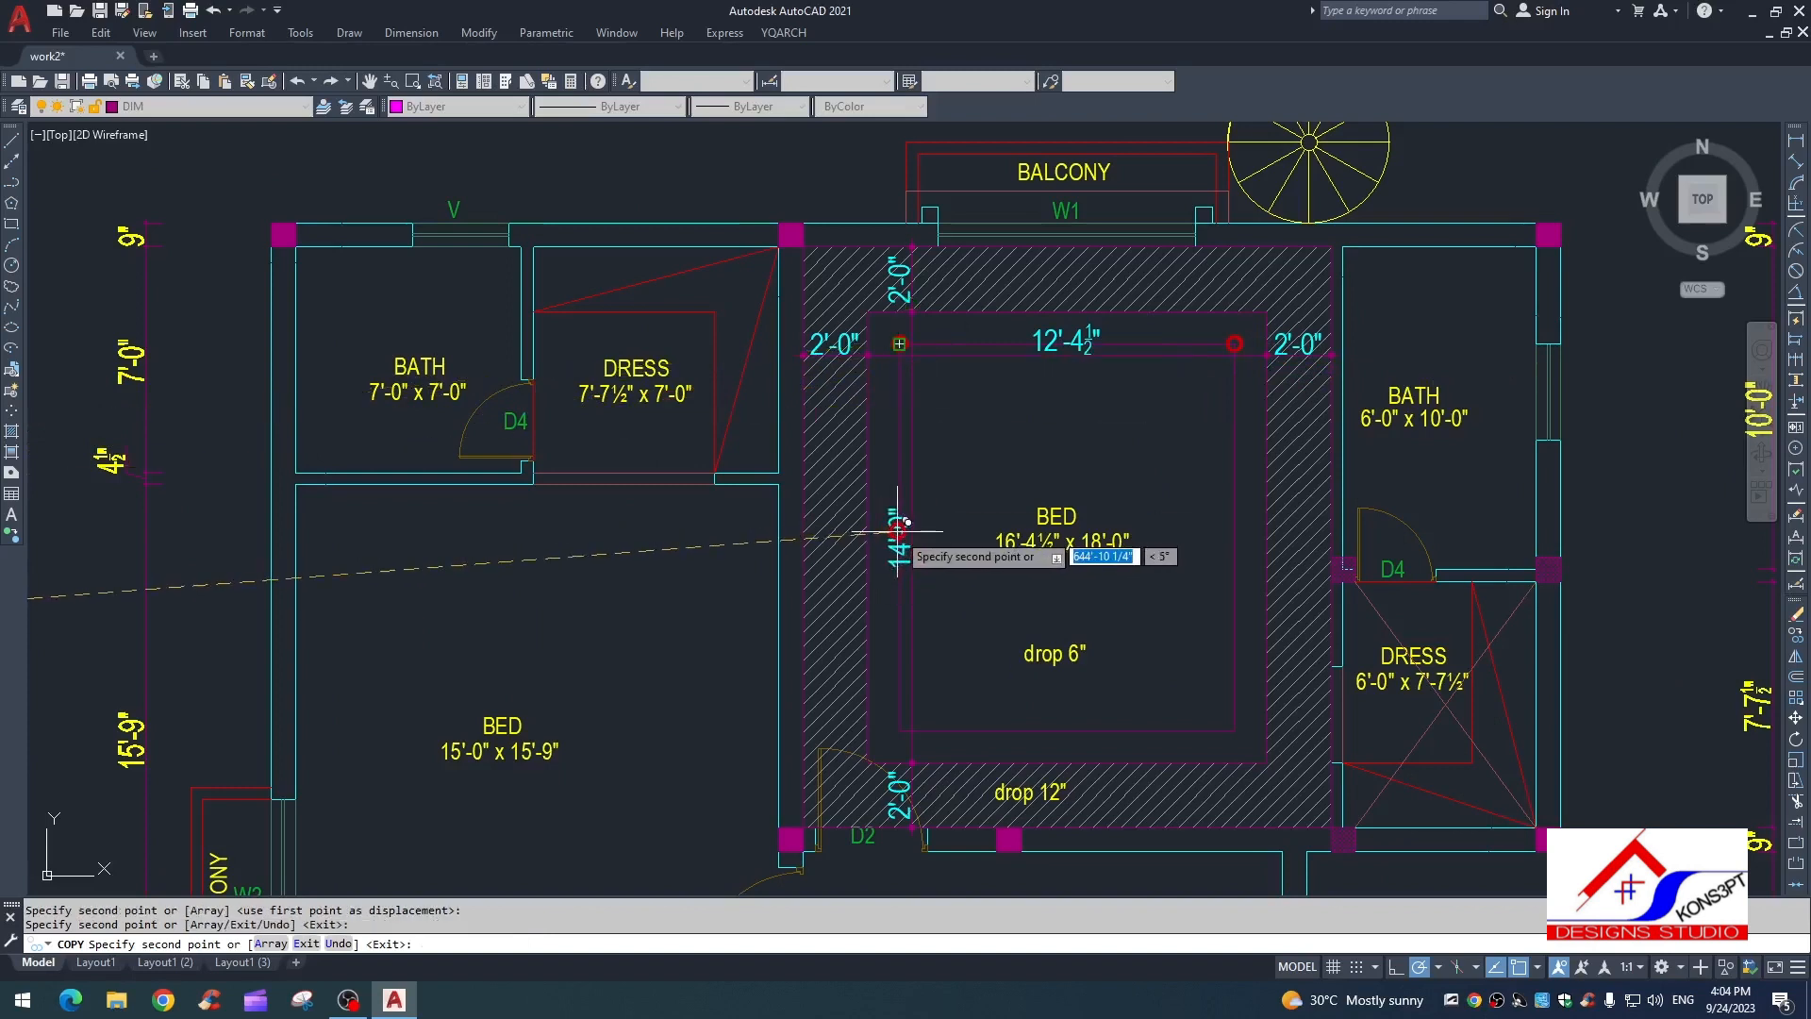
pyautogui.click(899, 729)
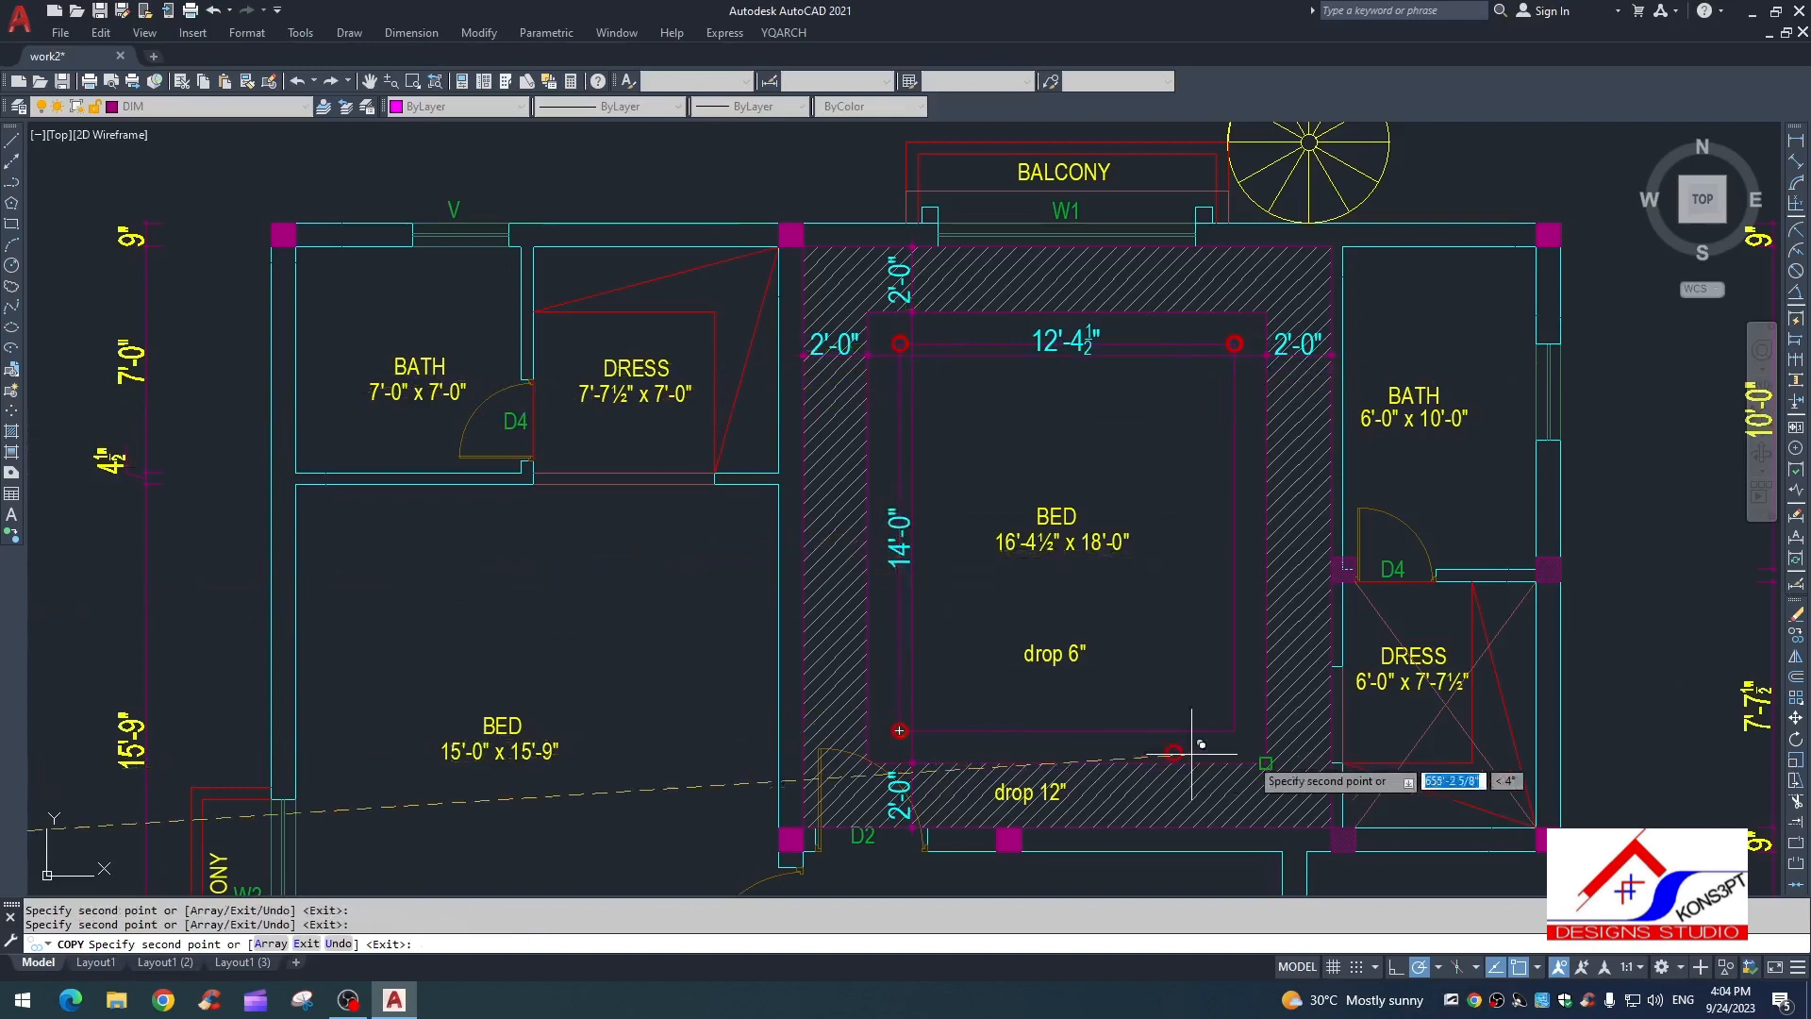
pyautogui.click(1235, 730)
pyautogui.press('Escape')
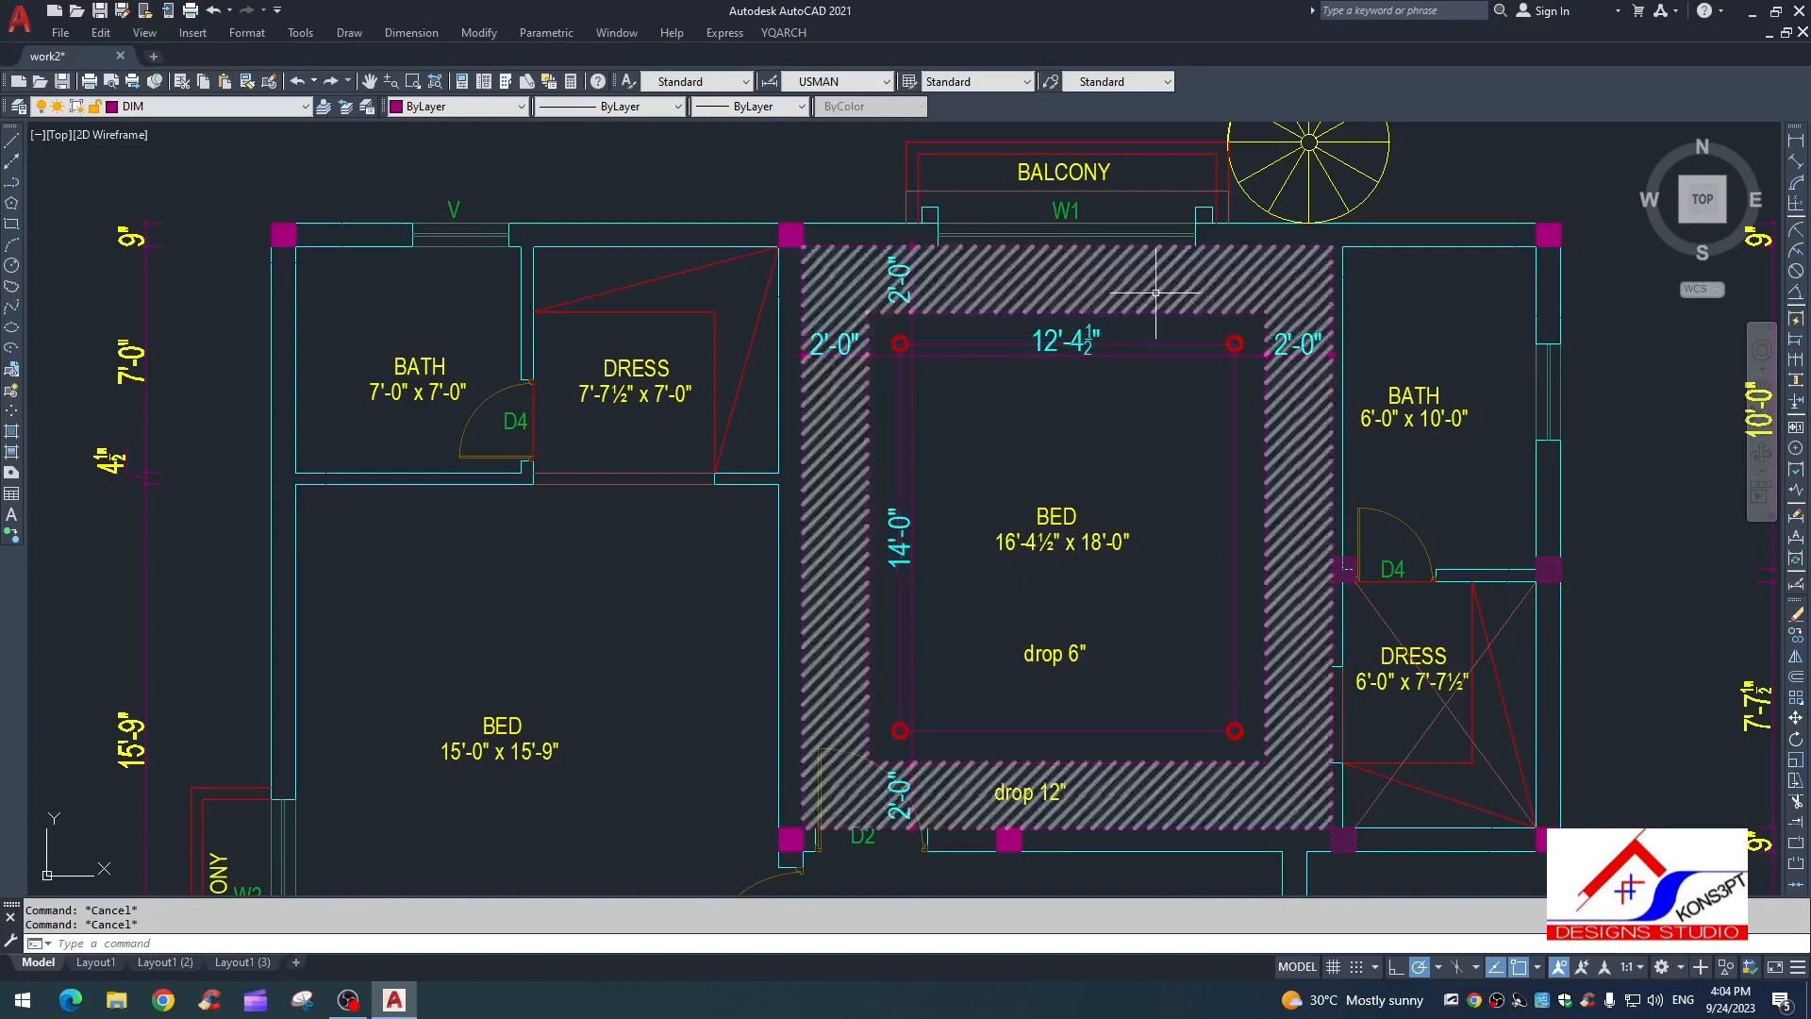
# Step: Move the BED label, its room size text and the "drop 6"" note further down inside the ceiling
pyautogui.click(1262, 561)
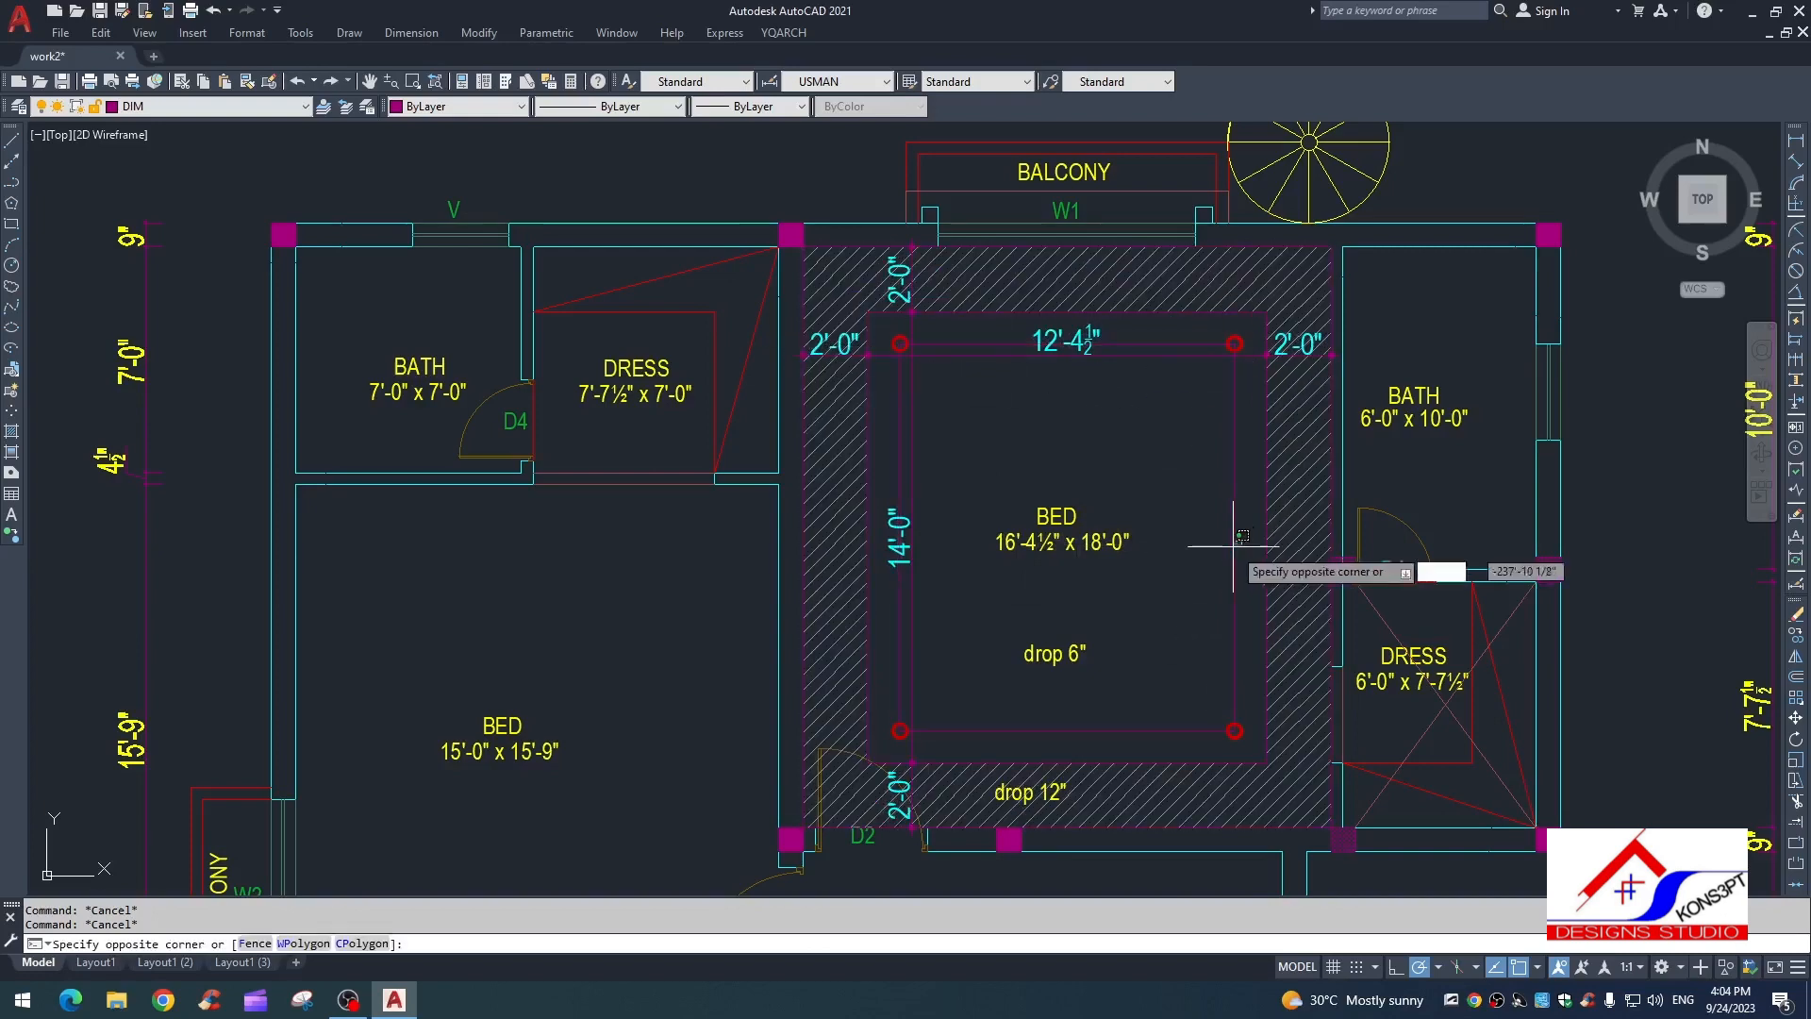
pyautogui.press('Escape')
pyautogui.click(1095, 484)
pyautogui.click(1037, 700)
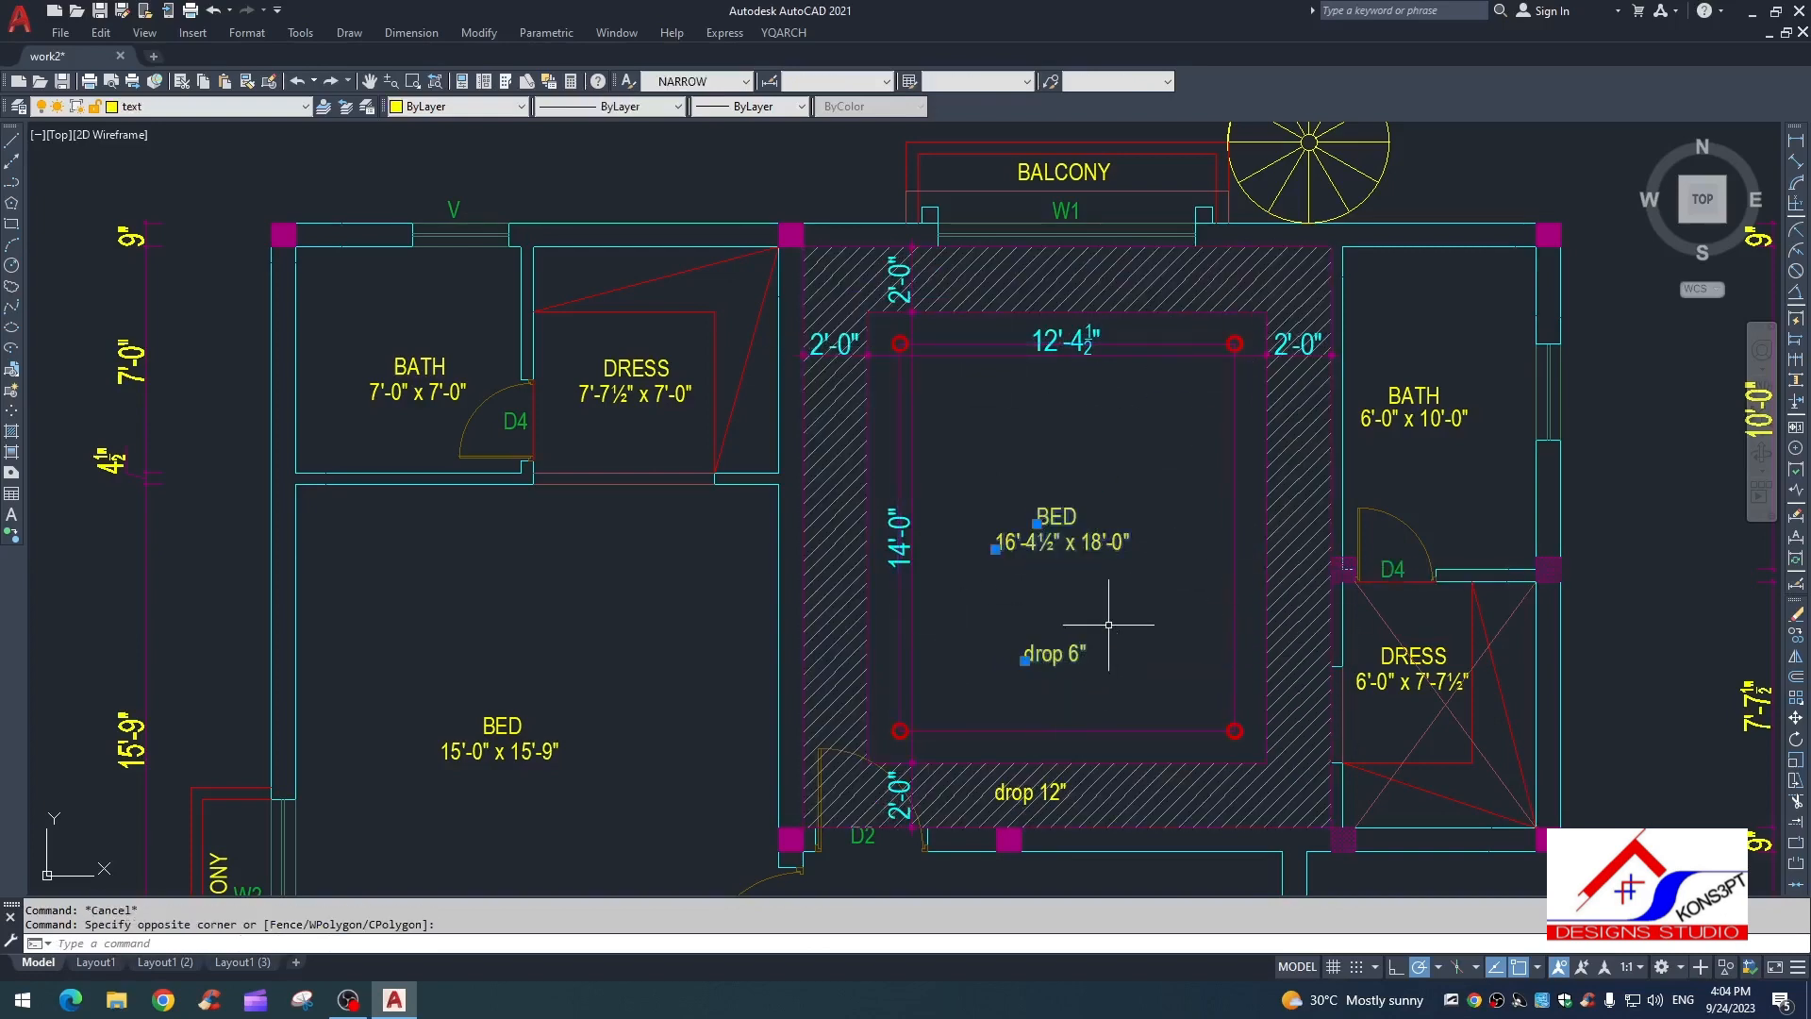
pyautogui.write('m')
pyautogui.press('space')
pyautogui.click(1129, 606)
pyautogui.click(1131, 661)
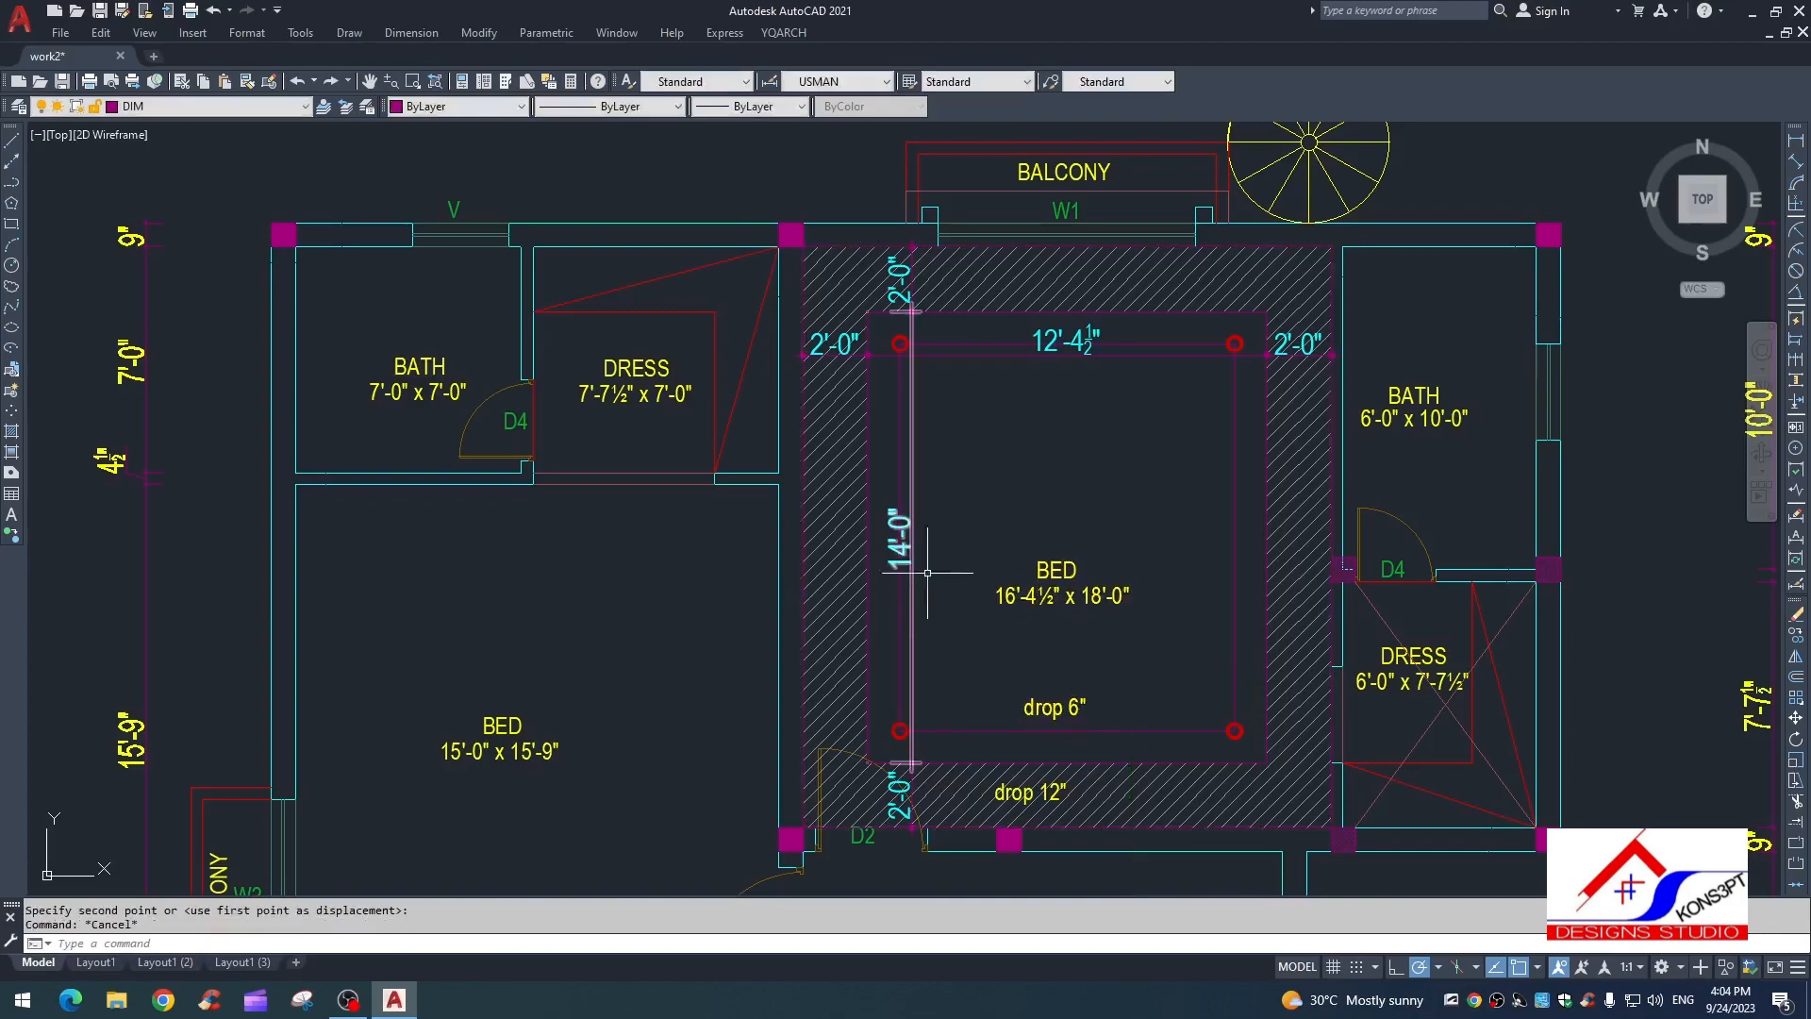
pyautogui.scroll(-10, 939, 465)
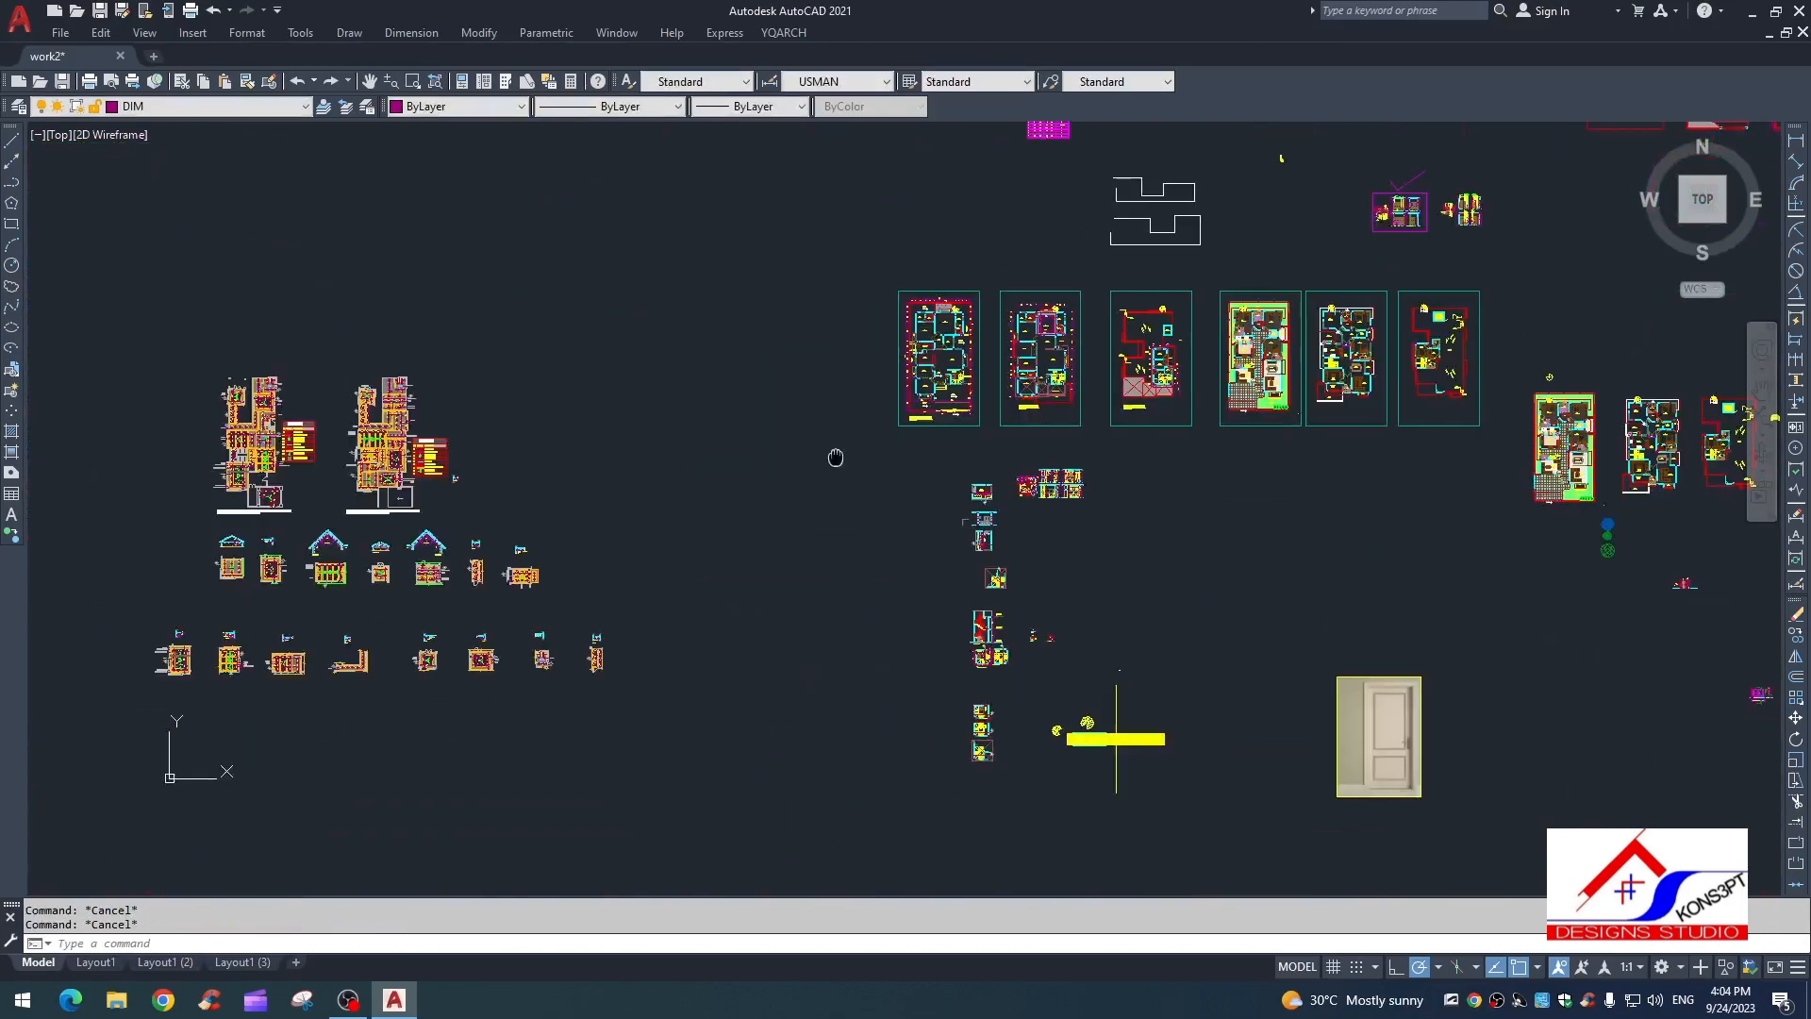
pyautogui.scroll(8, 676, 416)
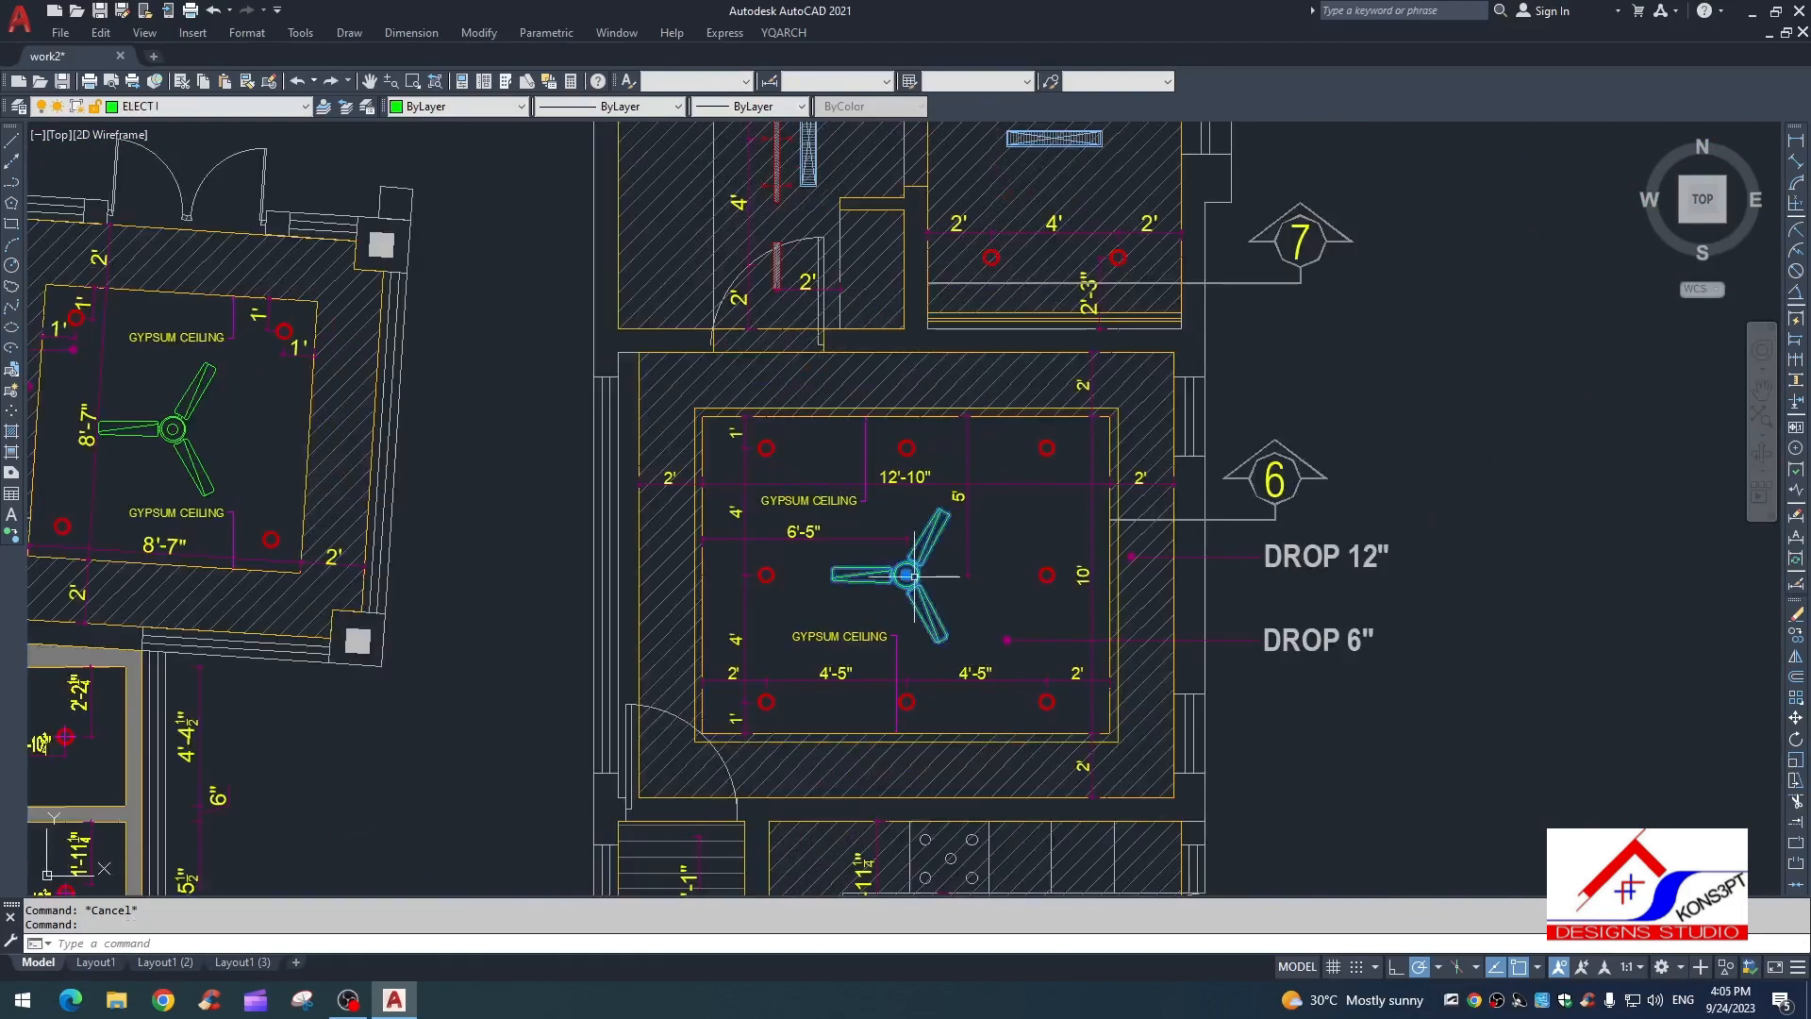
pyautogui.press('Return')
pyautogui.scroll(5, 915, 585)
pyautogui.click(851, 566)
pyautogui.scroll(-10, 877, 418)
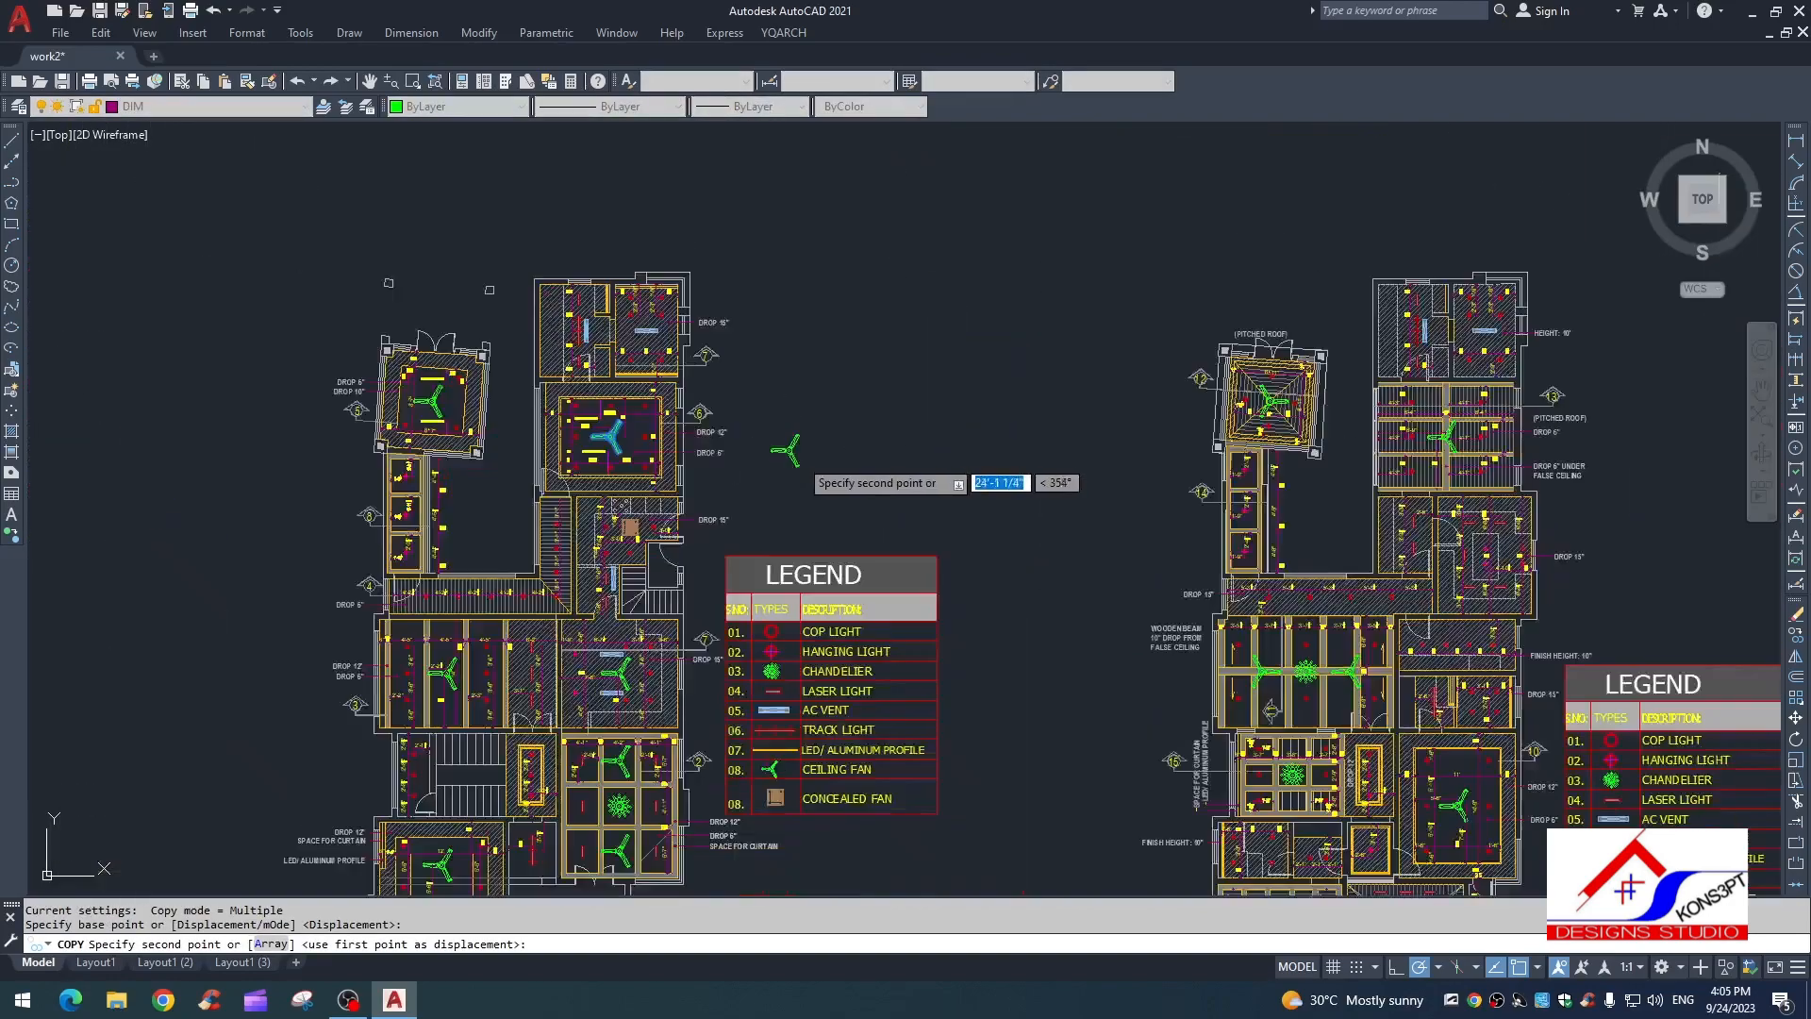
pyautogui.scroll(-2, 1038, 406)
pyautogui.scroll(10, 896, 396)
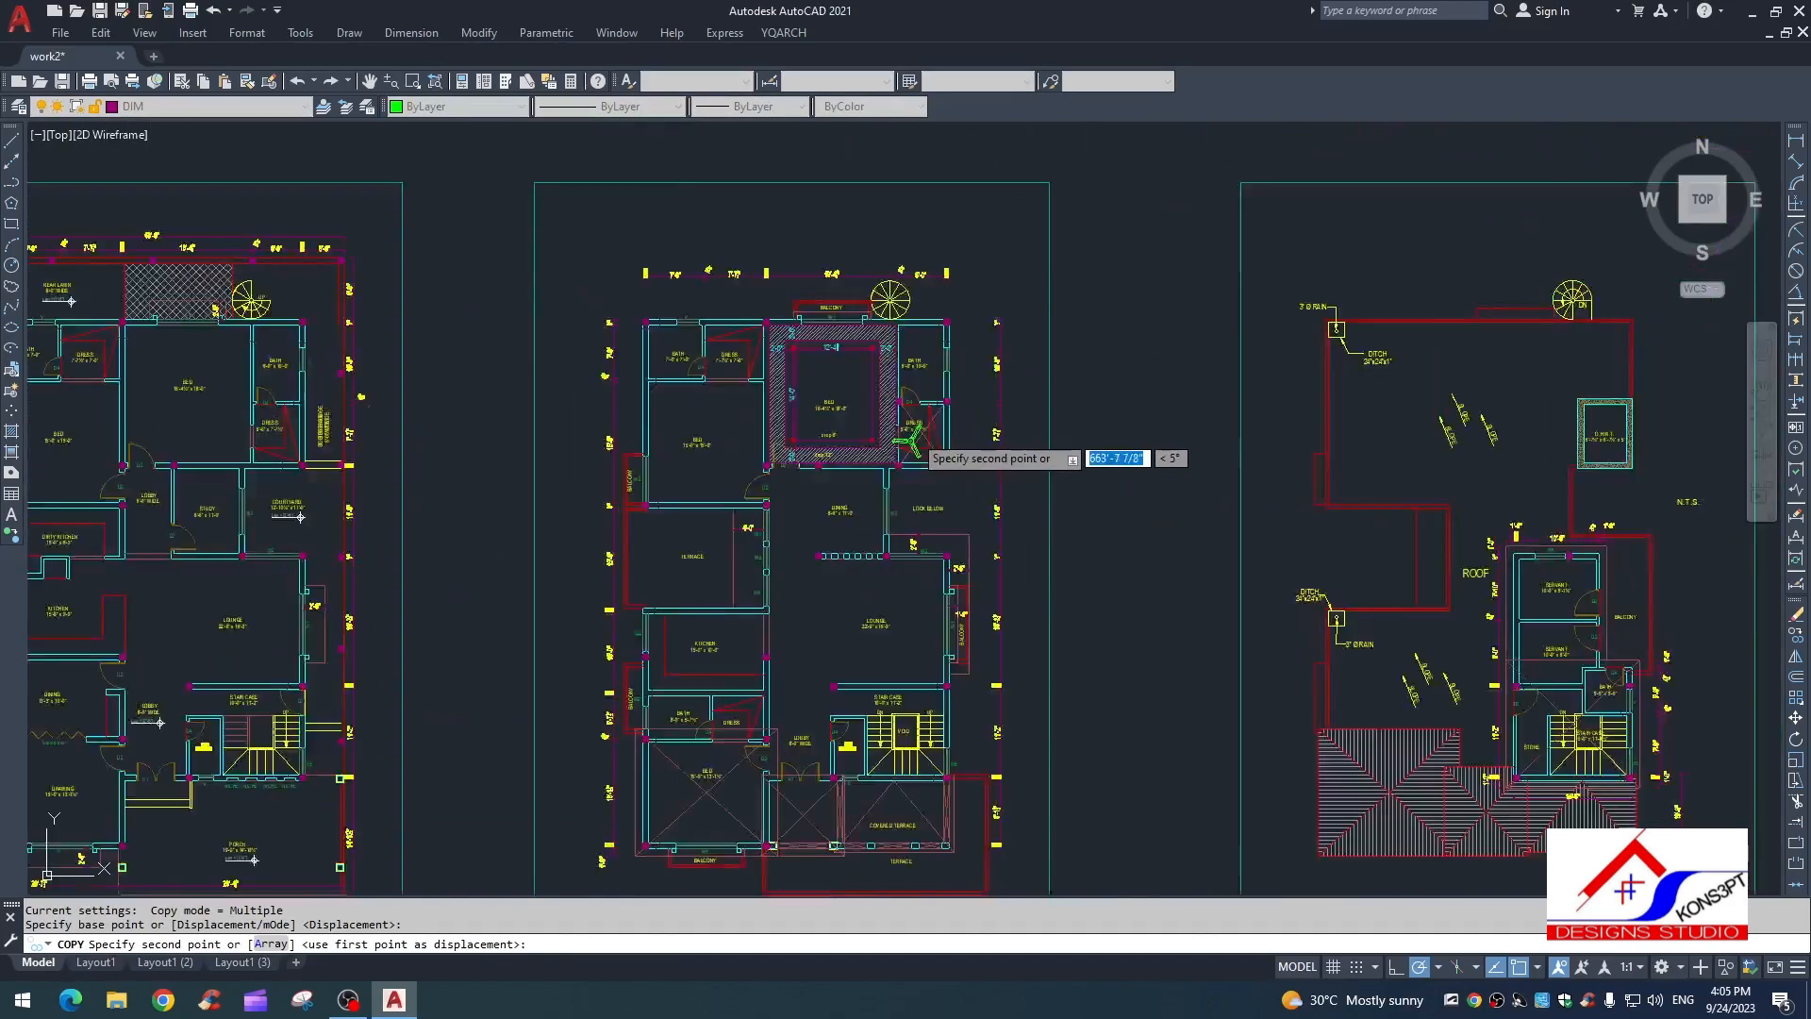
pyautogui.scroll(2, 818, 359)
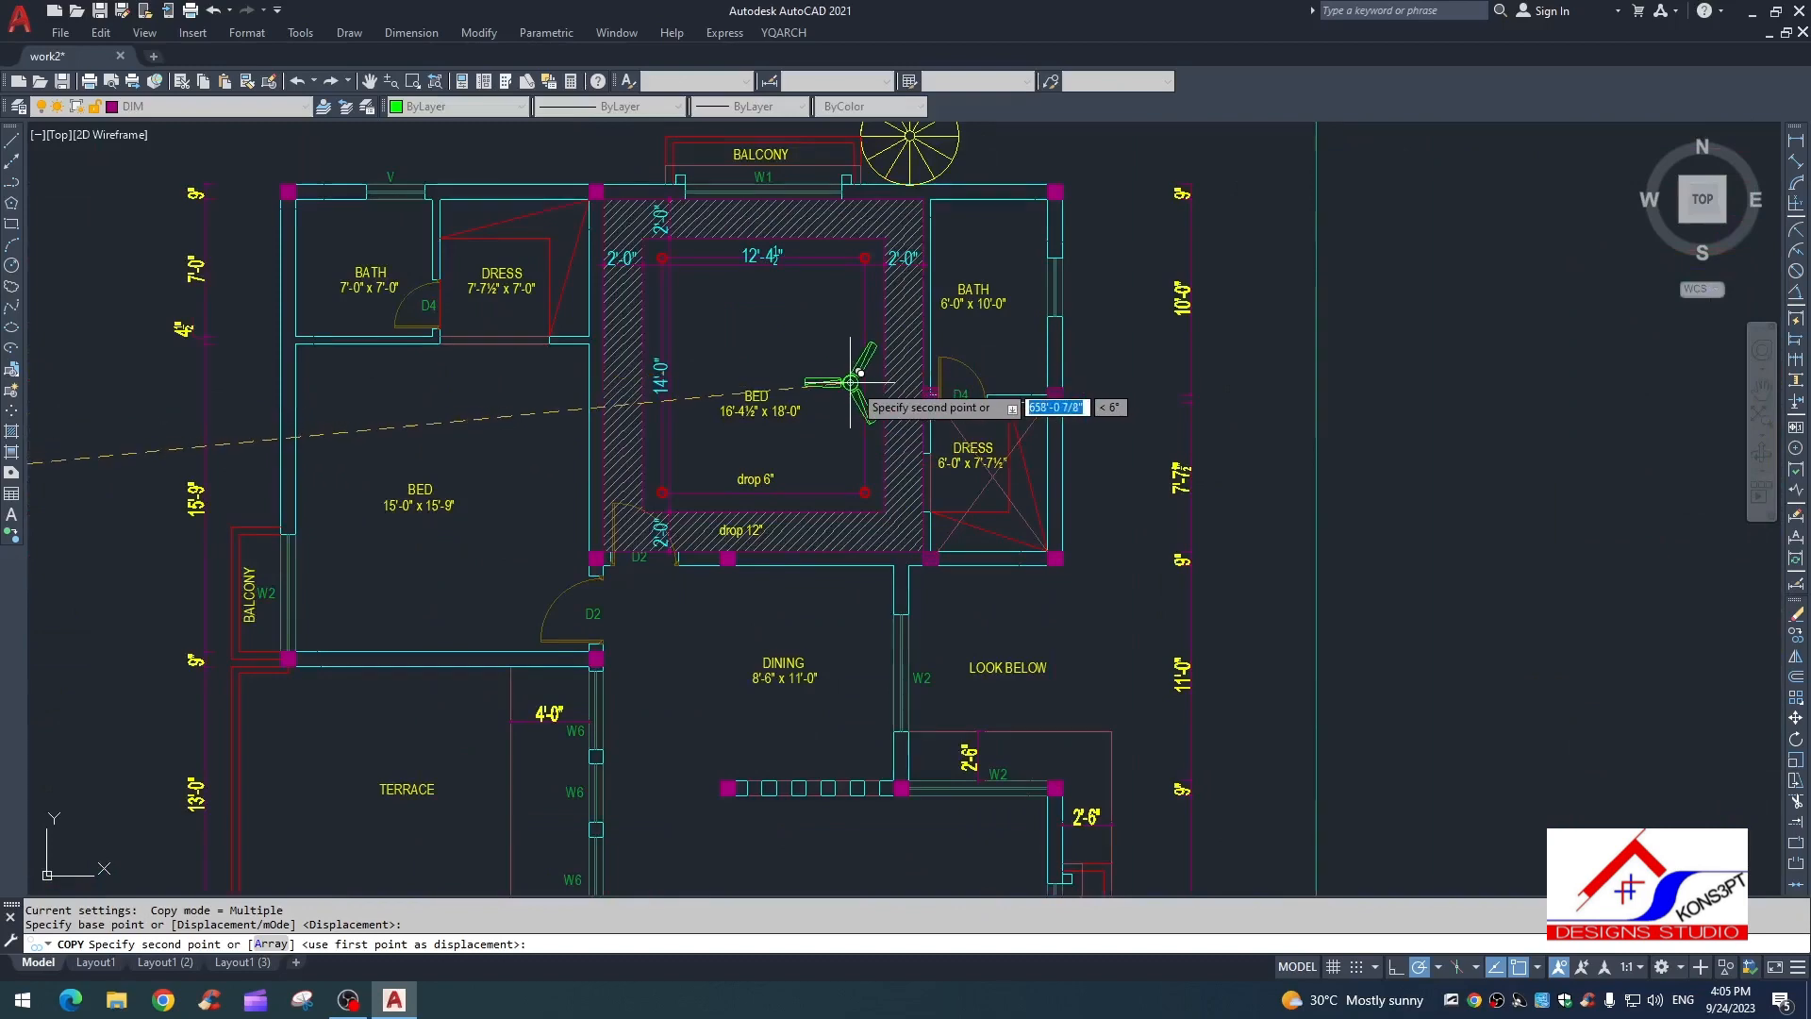
pyautogui.press('Escape')
# Step: Draw a diagonal line across the inner ceiling rectangle from its upper-right corner to its lower-left corner
pyautogui.write('l')
pyautogui.press('Return')
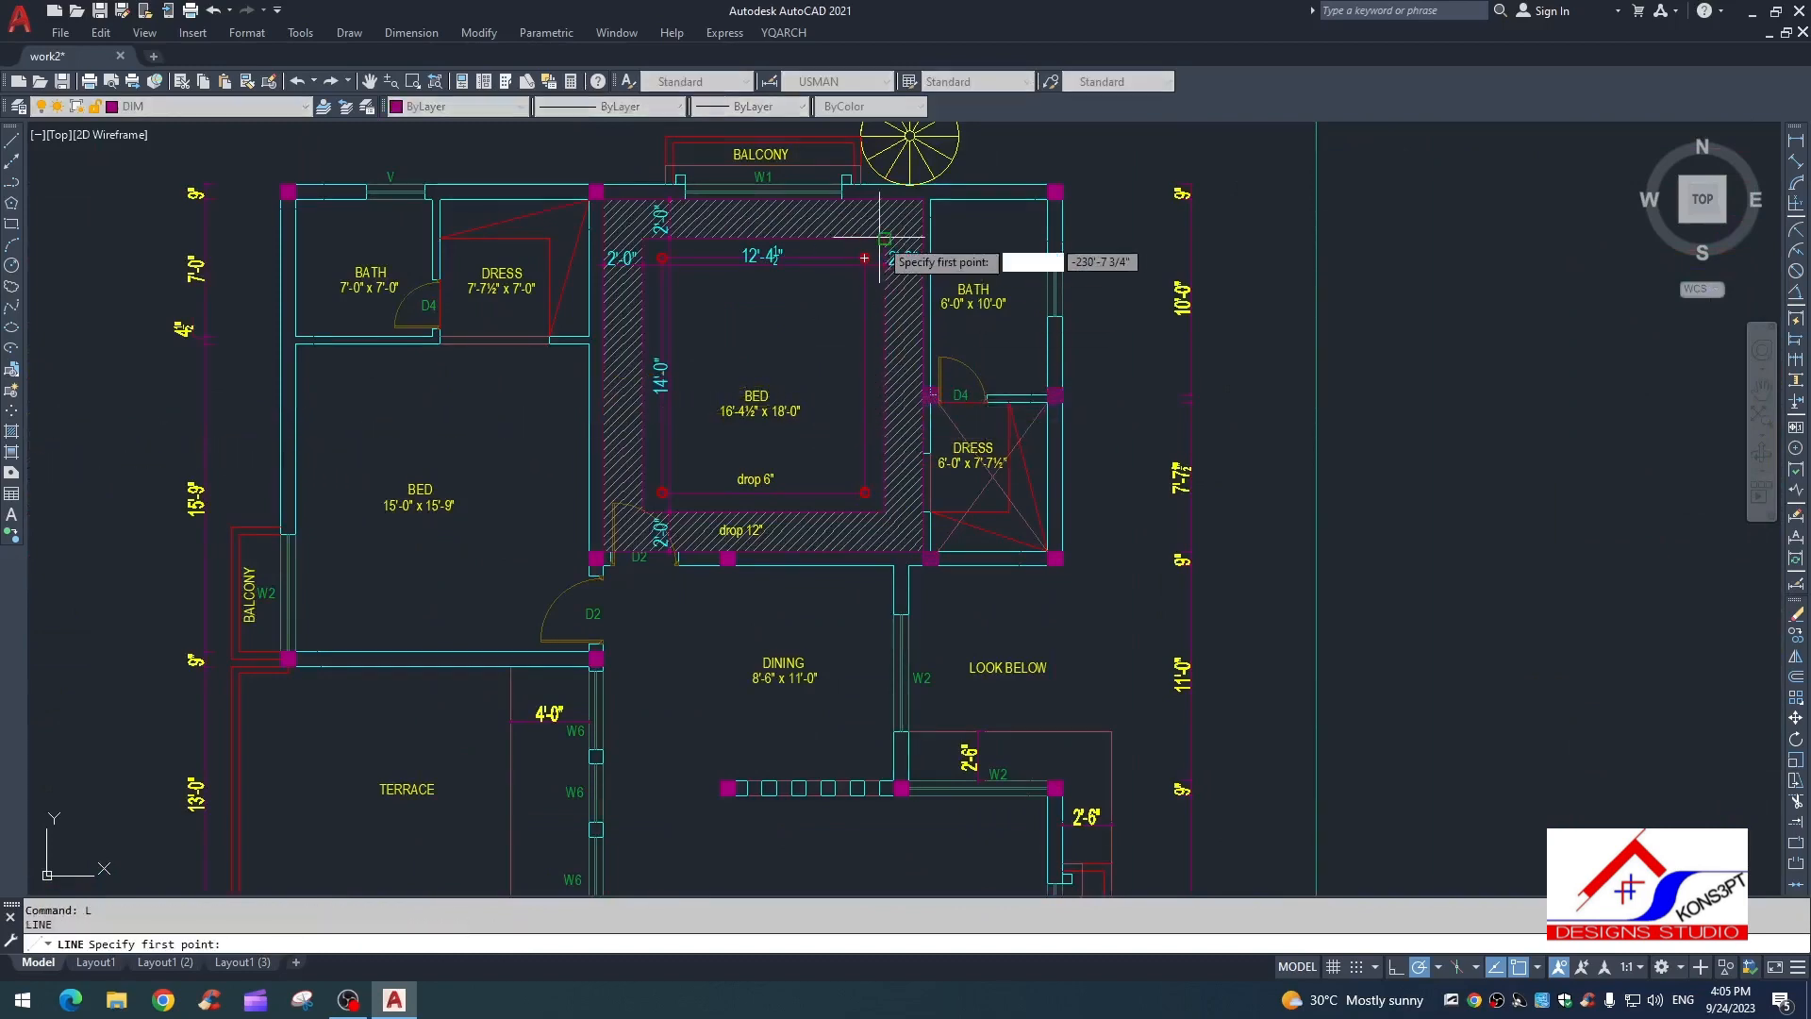
pyautogui.click(882, 238)
pyautogui.click(641, 511)
pyautogui.press('Escape')
# Step: Copy the ceiling fan by its centre from the reference ceiling plan to a free spot above the bedroom's balcony
pyautogui.scroll(-12, 796, 477)
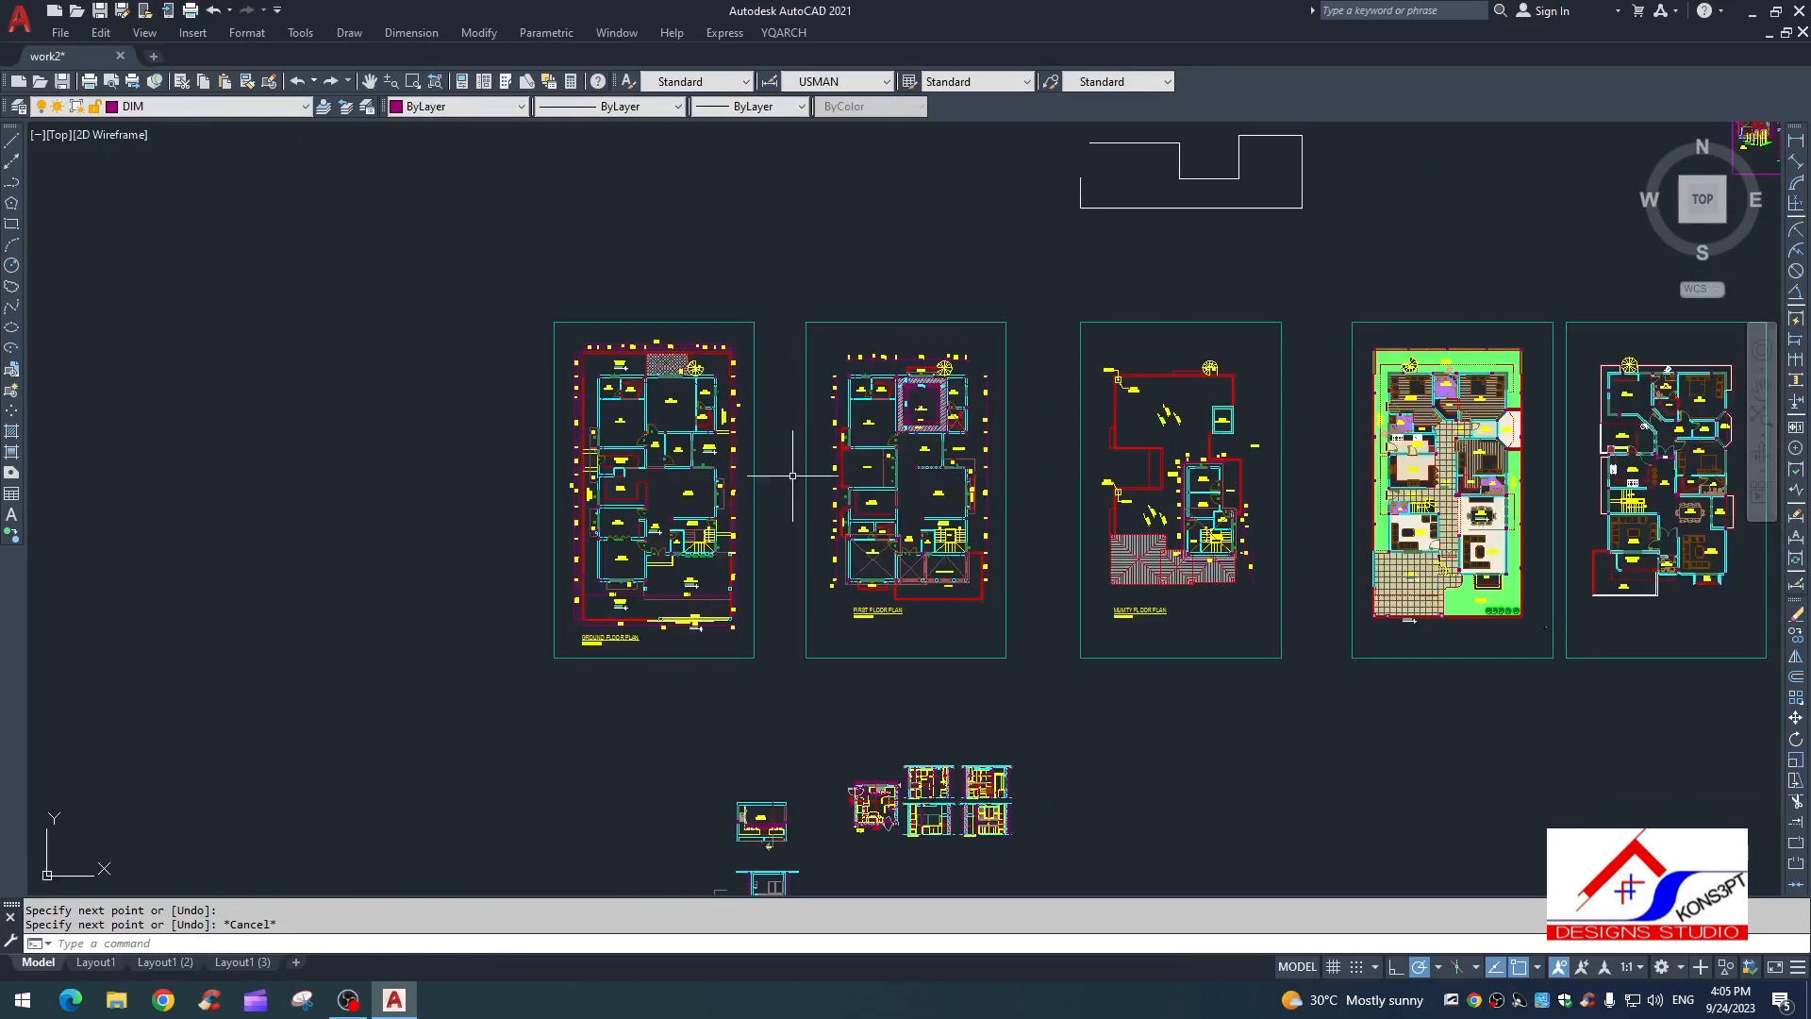
pyautogui.scroll(10, 528, 510)
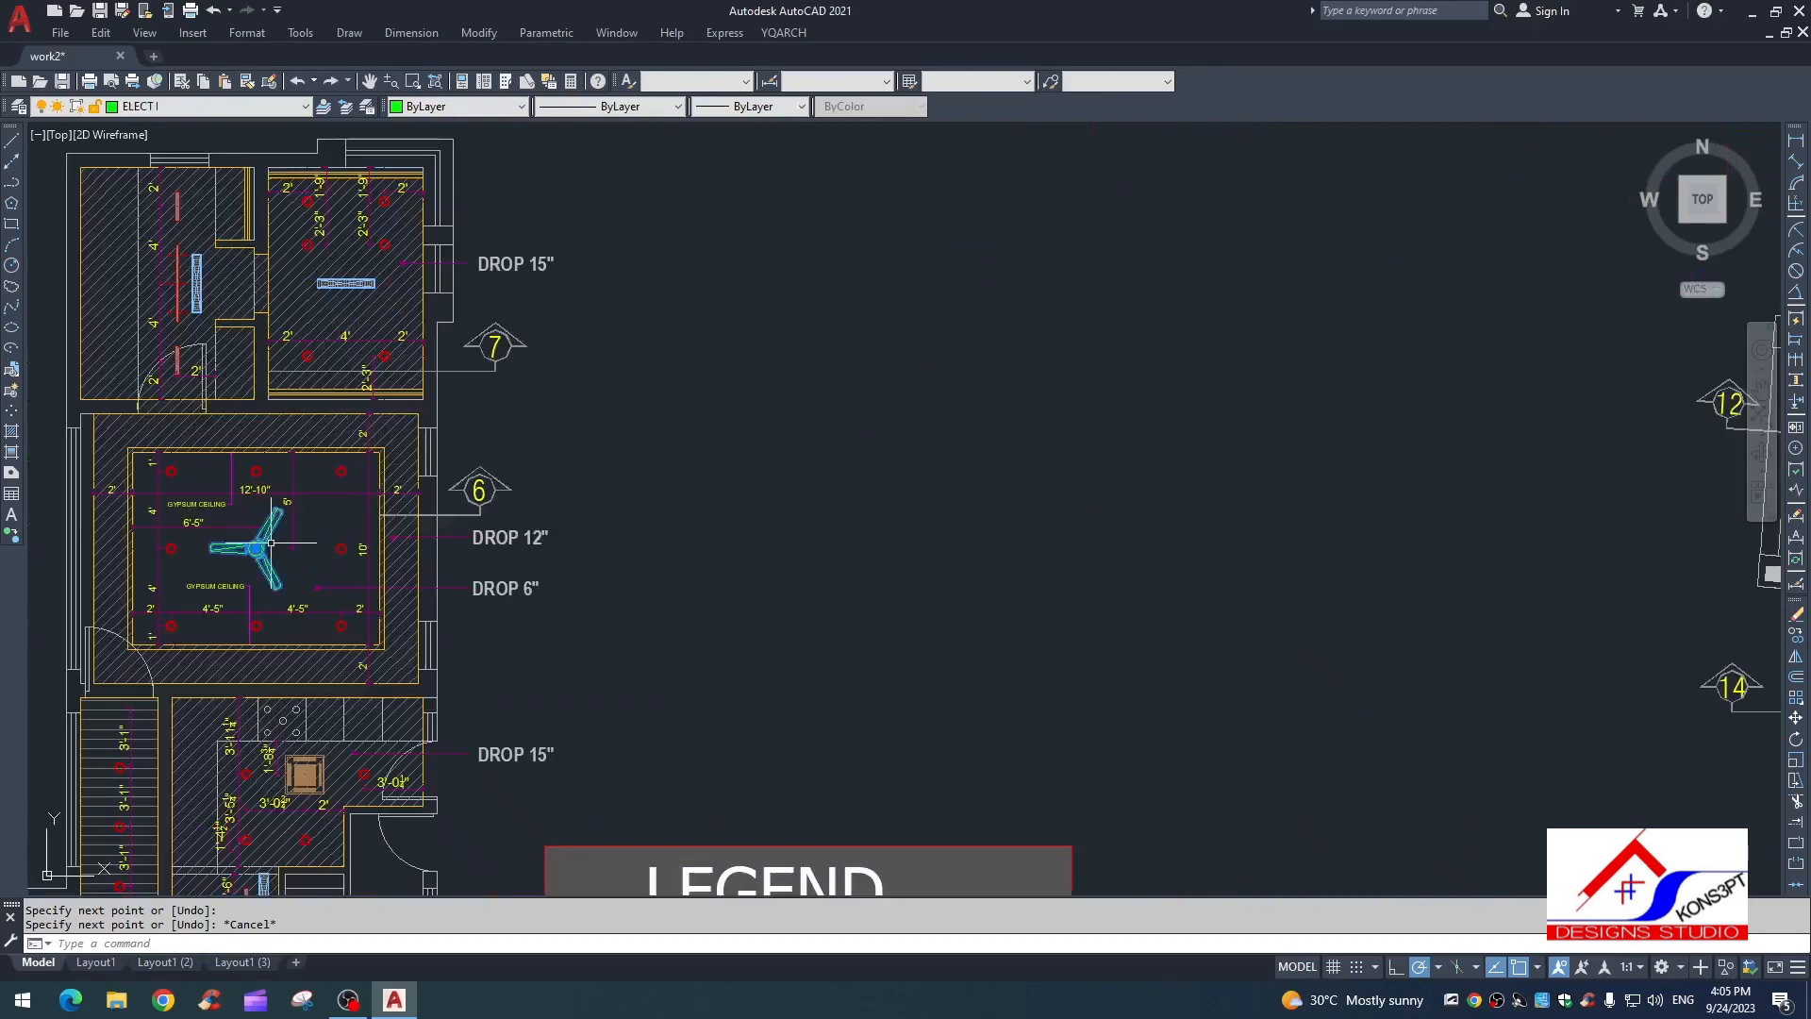
pyautogui.click(270, 543)
pyautogui.write('co')
pyautogui.press('Return')
pyautogui.scroll(7, 515, 462)
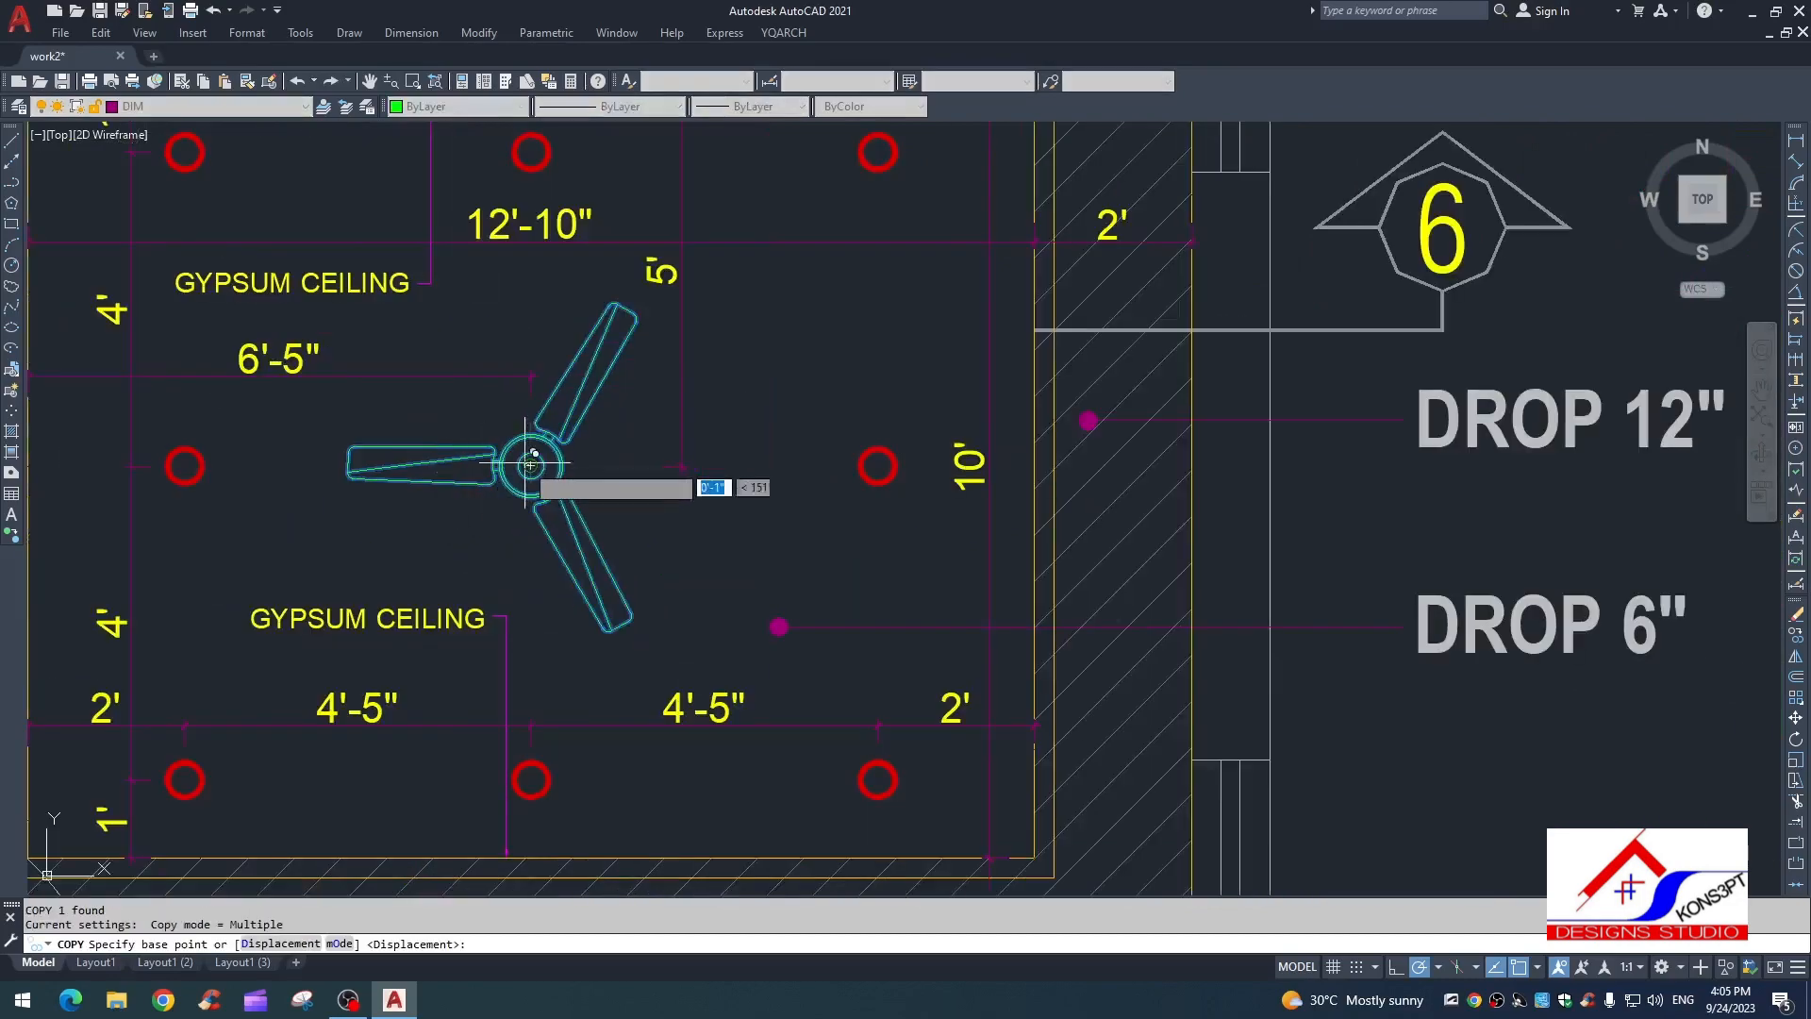
pyautogui.click(528, 464)
pyautogui.scroll(-7, 288, 434)
pyautogui.scroll(-5, 764, 455)
pyautogui.moveTo(1150, 472); pyautogui.dragTo(477, 469, button='middle')
pyautogui.moveTo(1193, 429); pyautogui.dragTo(501, 529, button='middle')
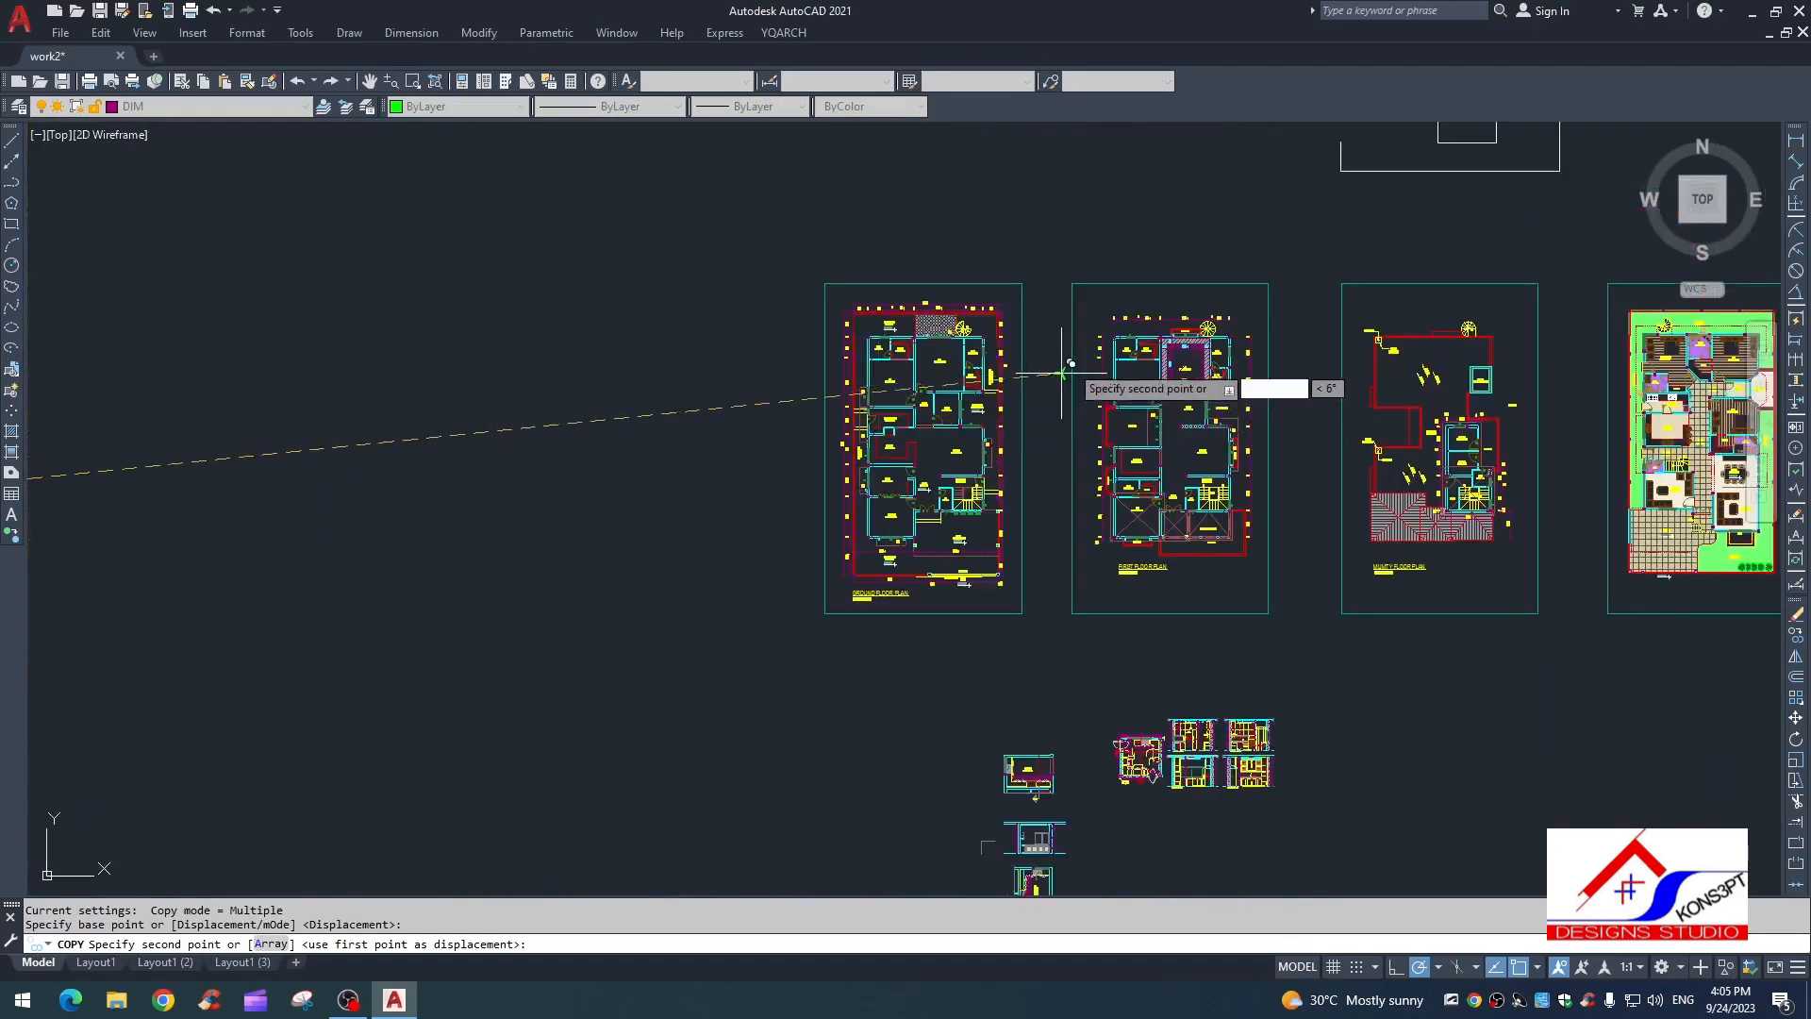
pyautogui.scroll(8, 1179, 405)
pyautogui.scroll(-1, 1168, 522)
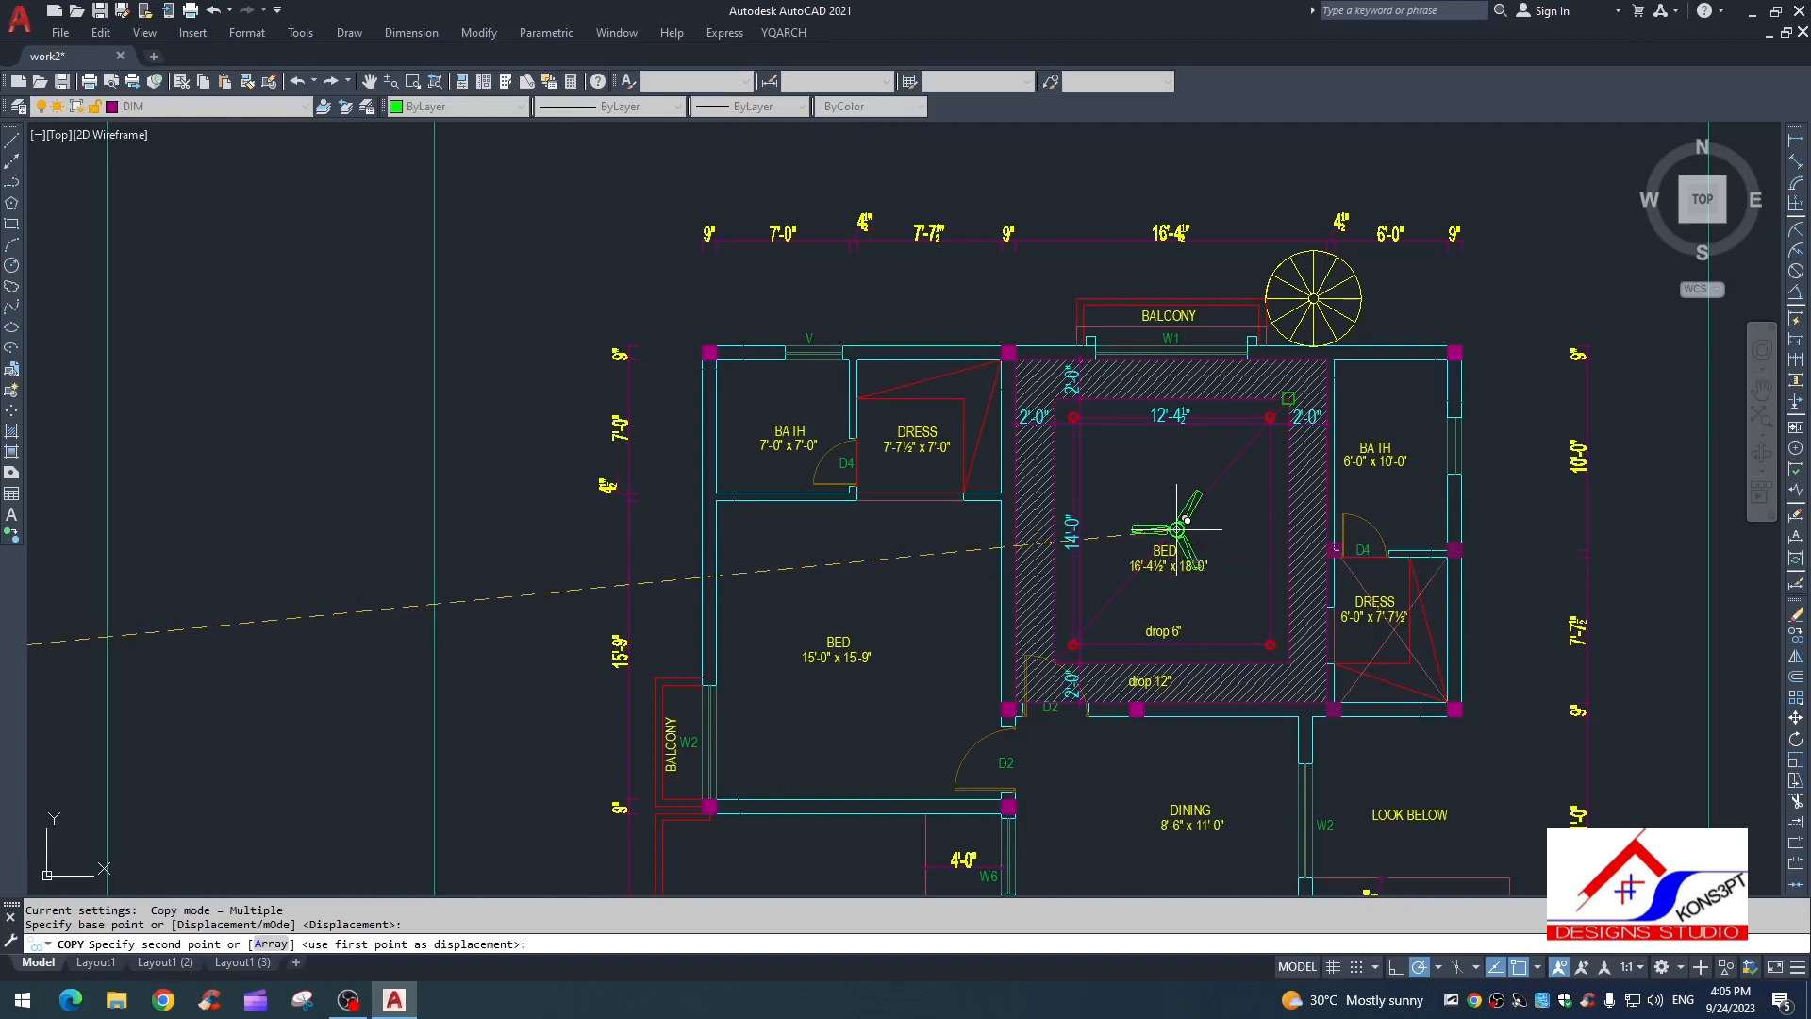
pyautogui.click(1064, 208)
pyautogui.press('Escape')
pyautogui.press('Escape')
# Step: Check the object snap modes in the drafting settings and accept the settings
pyautogui.moveTo(1103, 356); pyautogui.dragTo(1045, 446, button='middle')
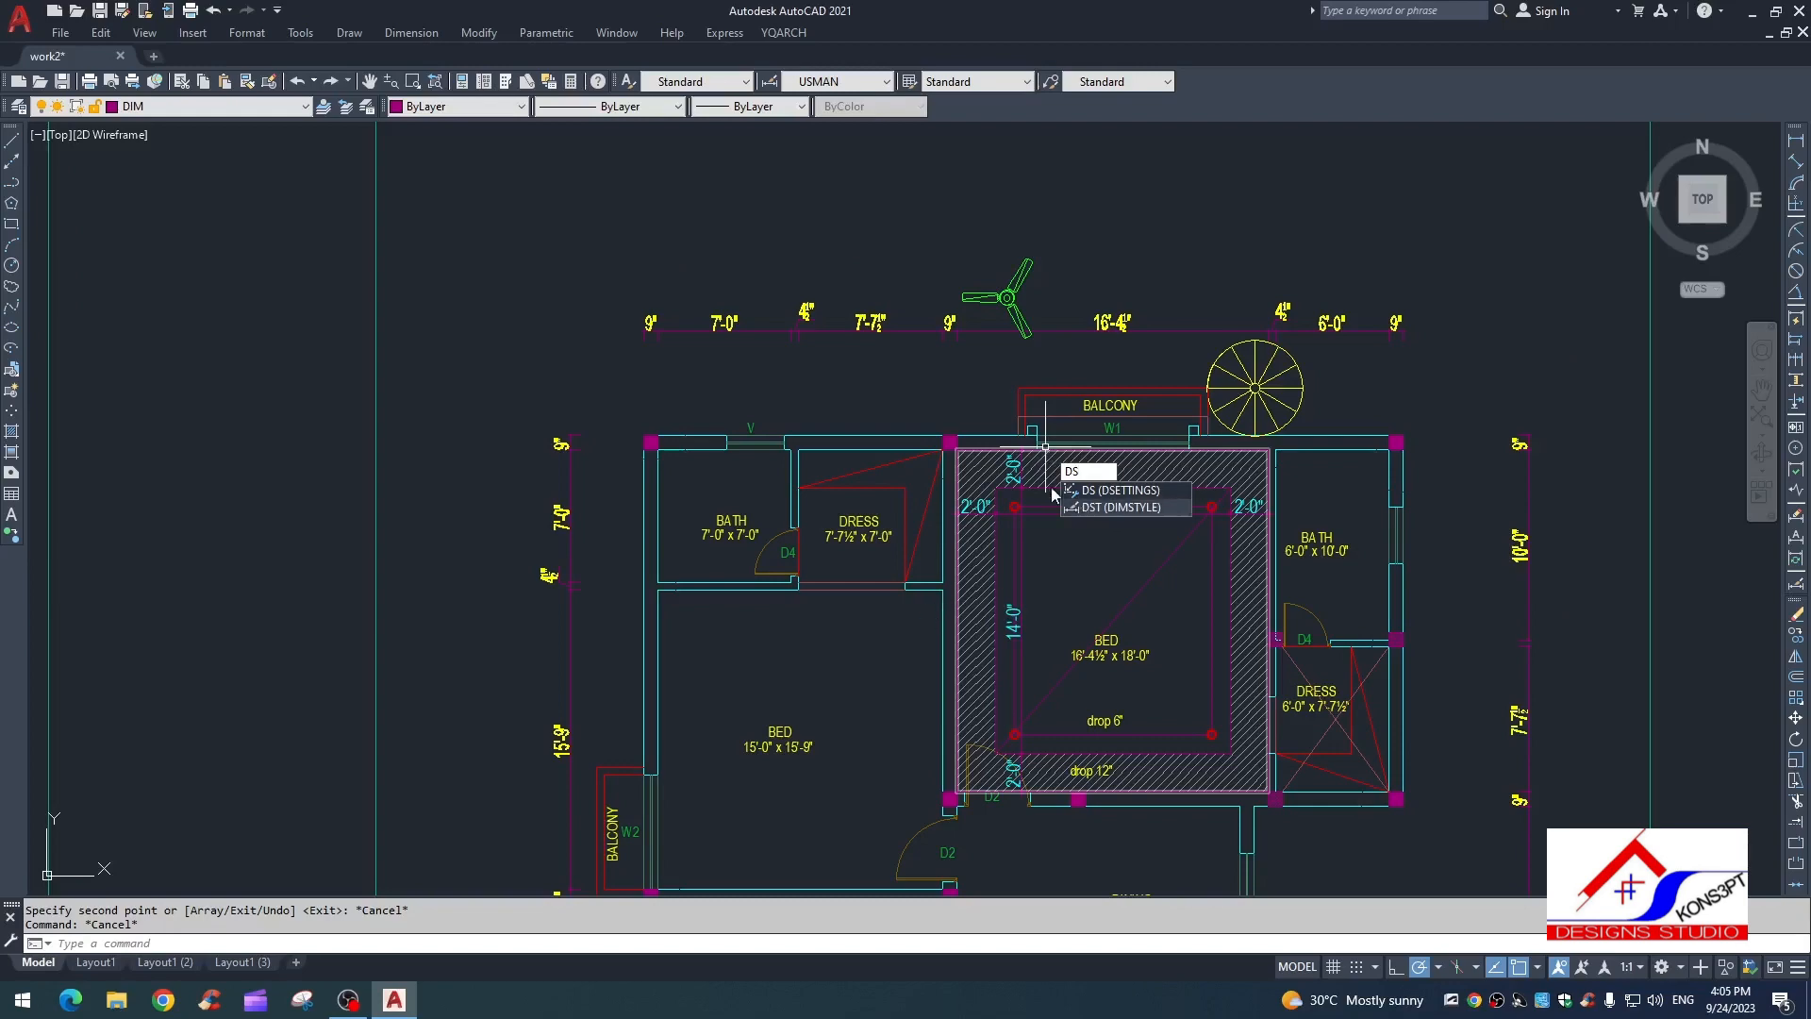
pyautogui.press('Return')
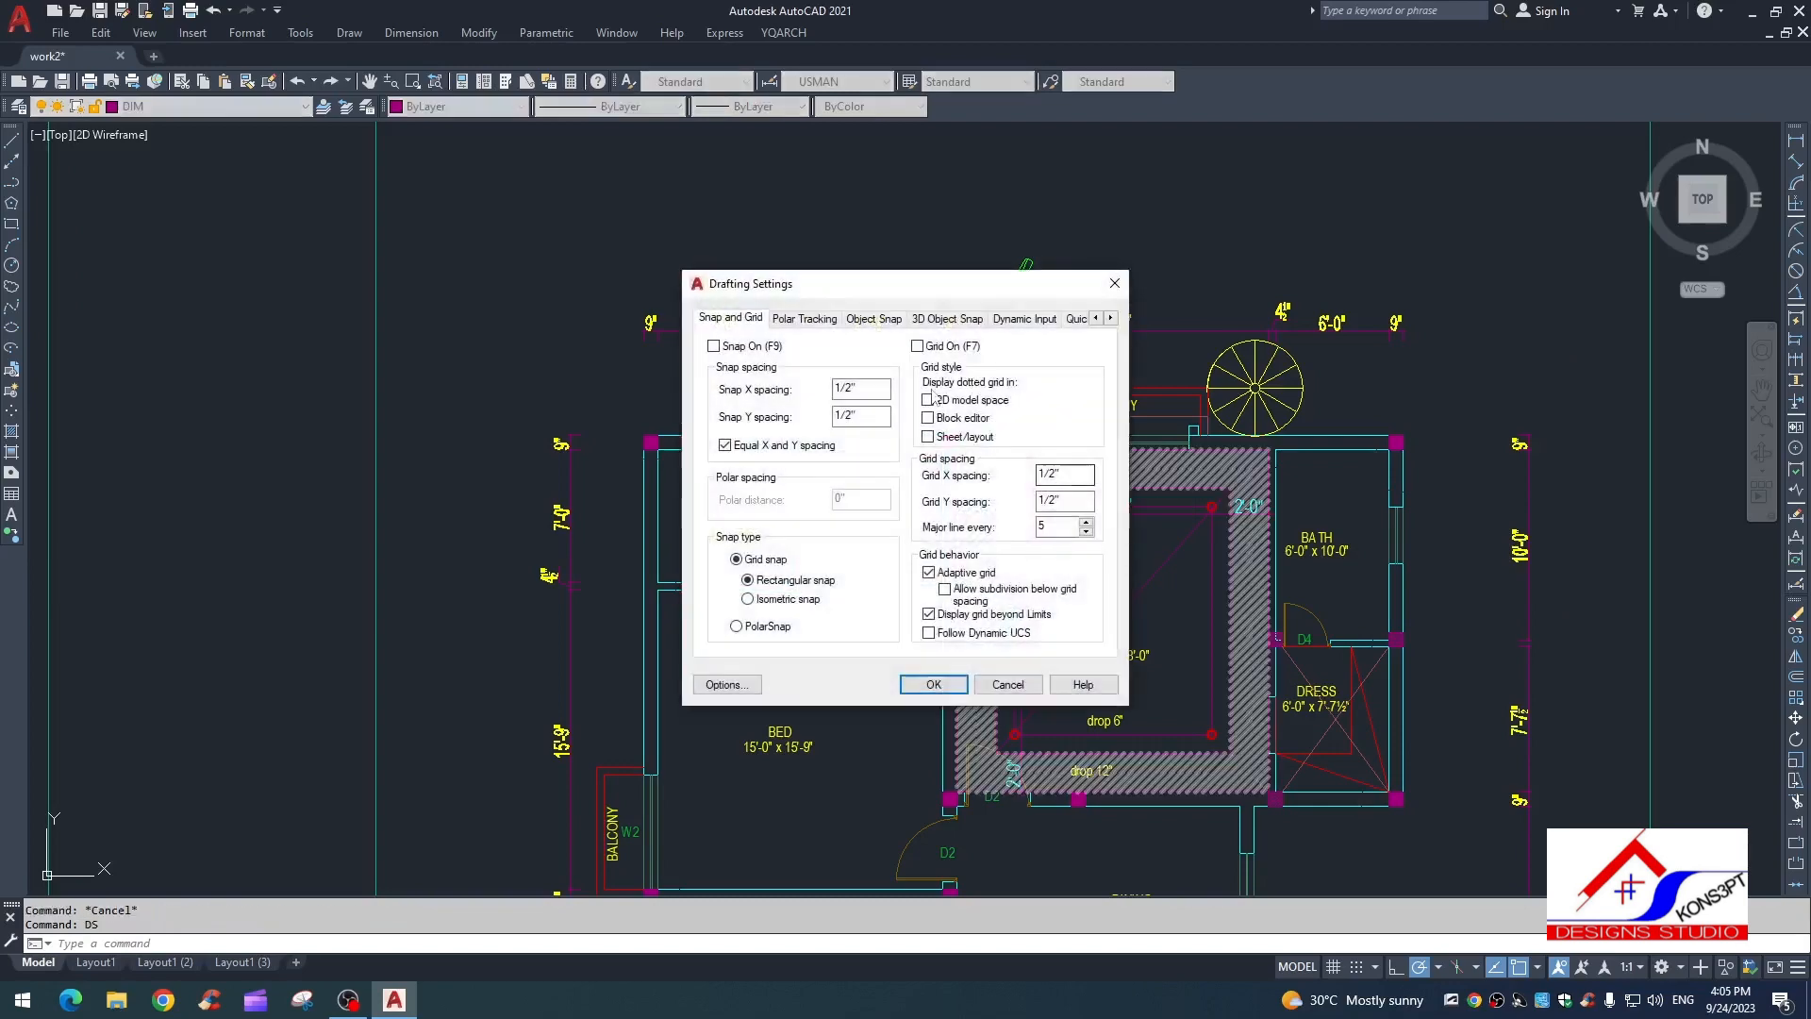
pyautogui.click(870, 320)
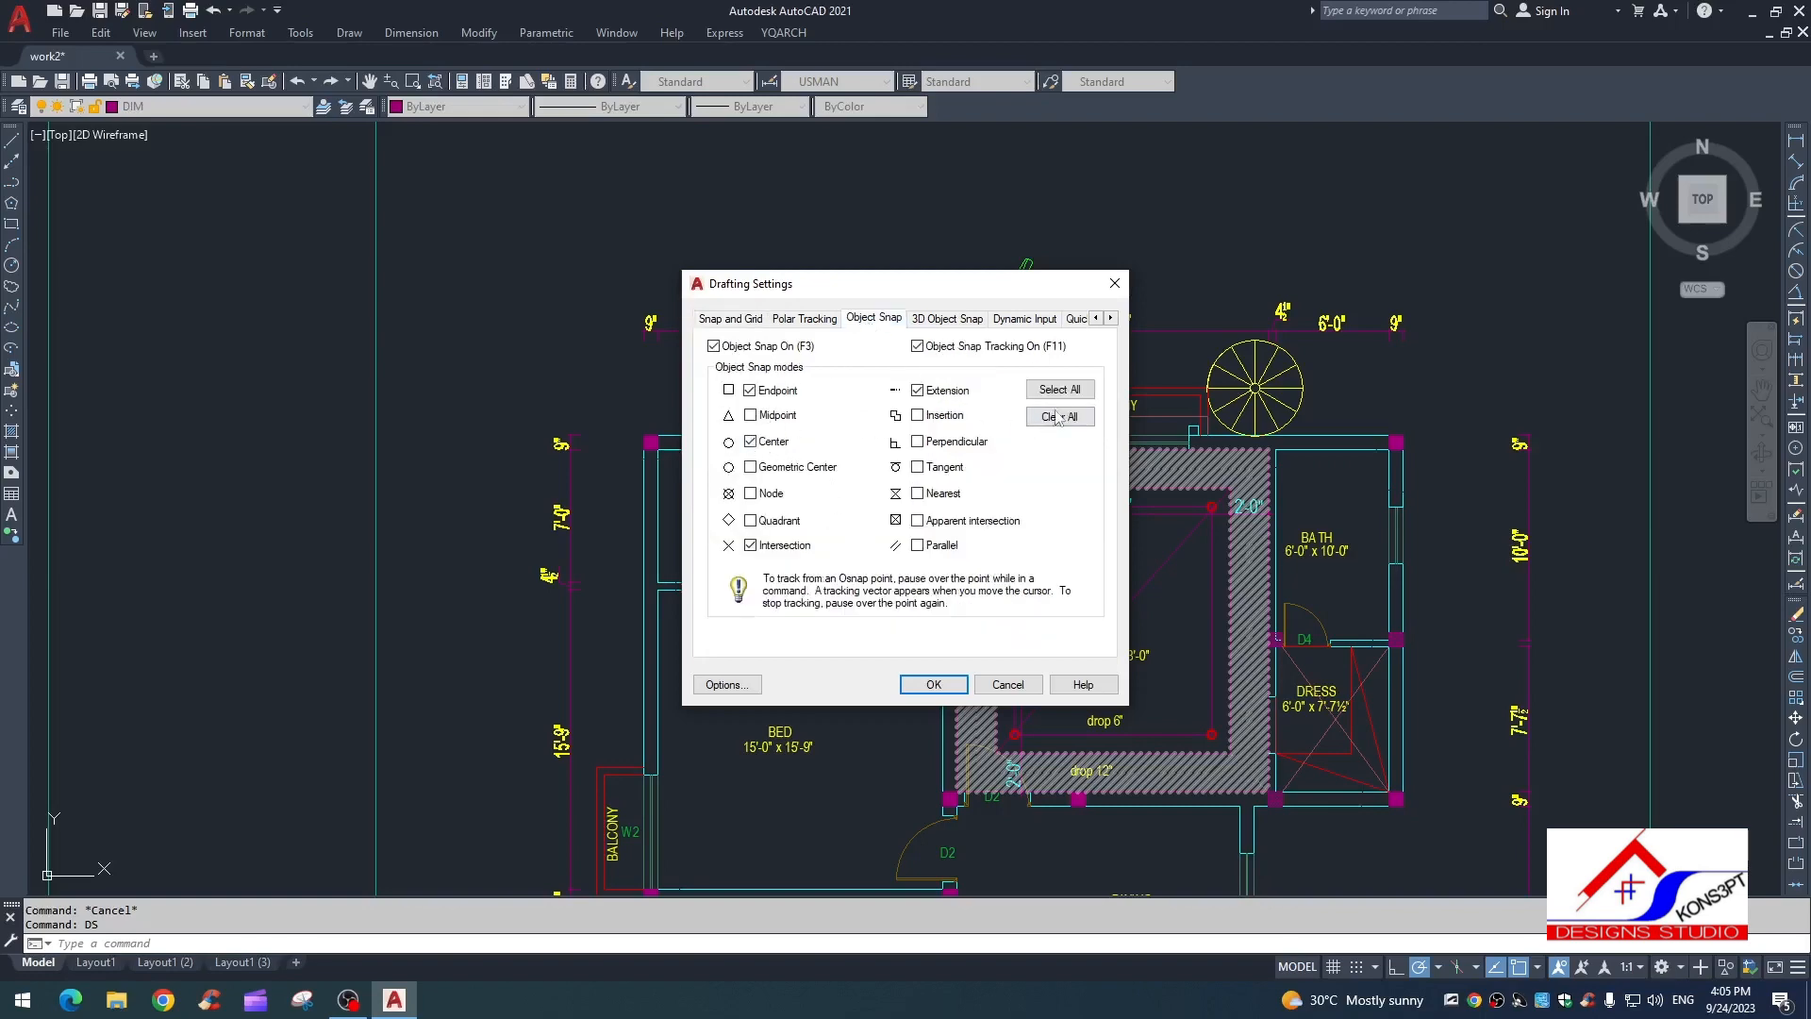
pyautogui.click(932, 684)
# Step: Move the ceiling fan by its centre onto the midpoint of the diagonal line inside the bedroom ceiling
pyautogui.click(1027, 265)
pyautogui.click(1021, 348)
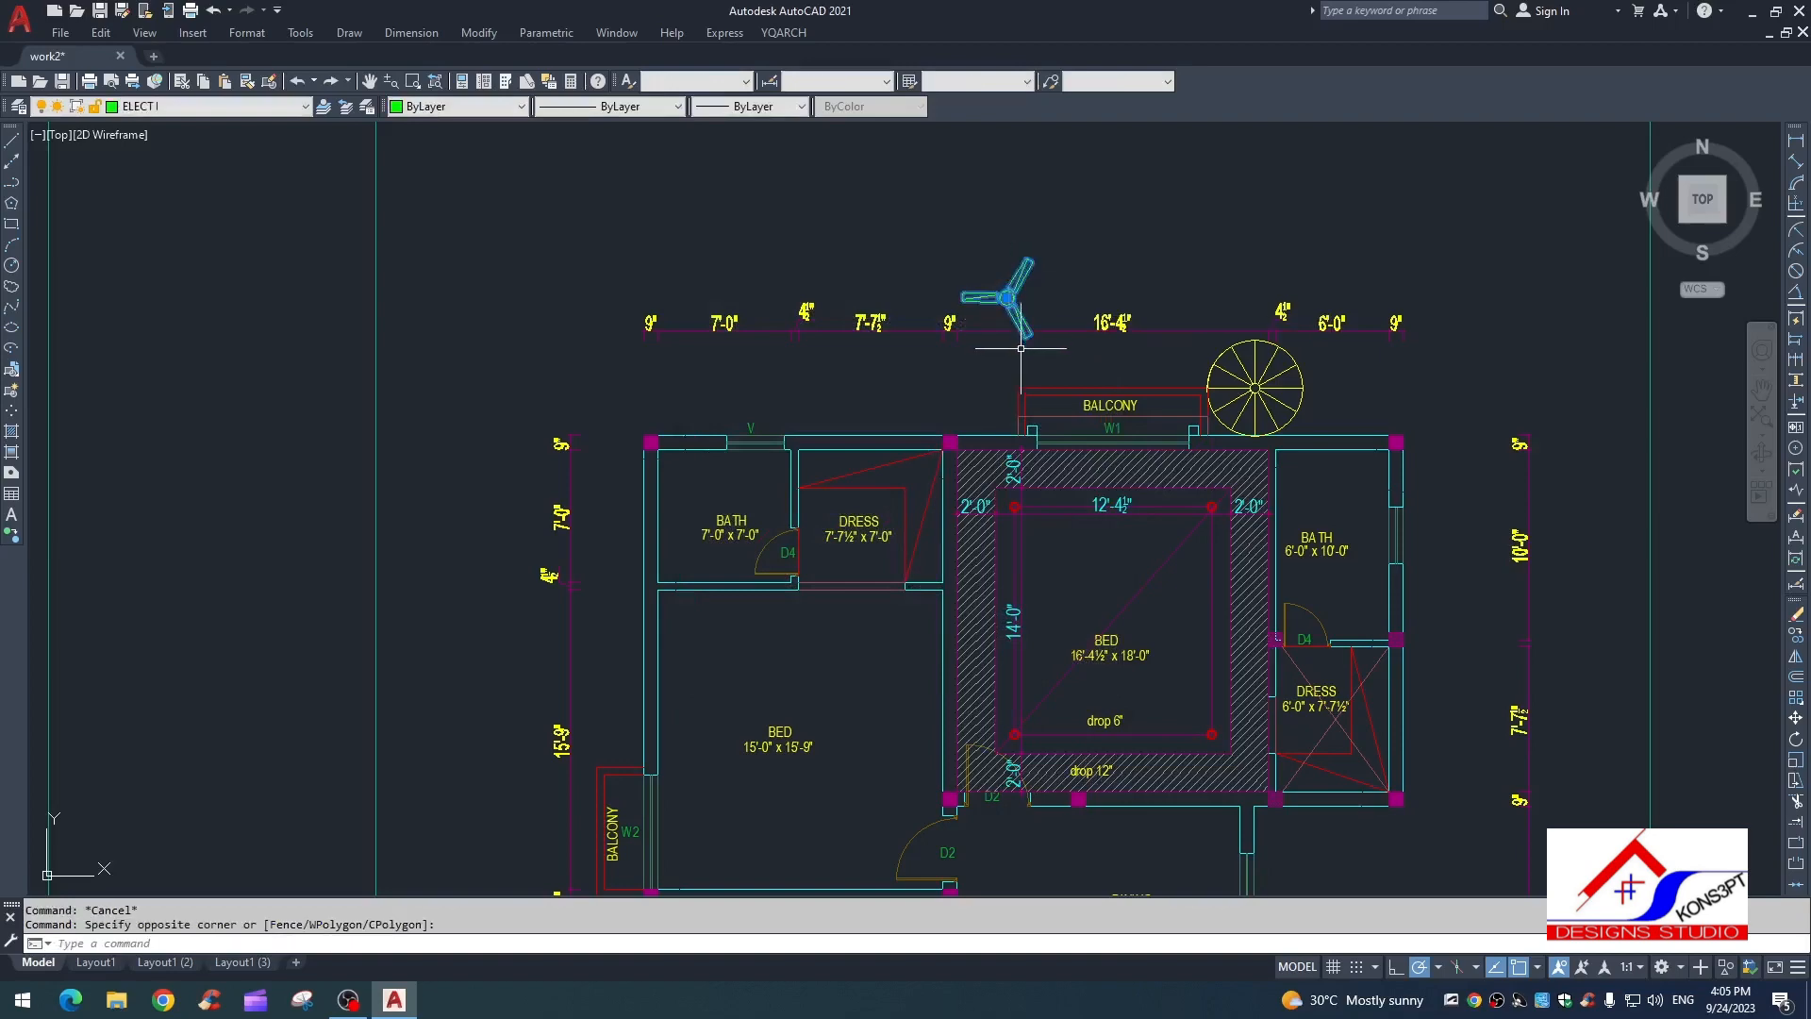
pyautogui.write('m')
pyautogui.press('space')
pyautogui.scroll(6, 1011, 312)
pyautogui.click(986, 238)
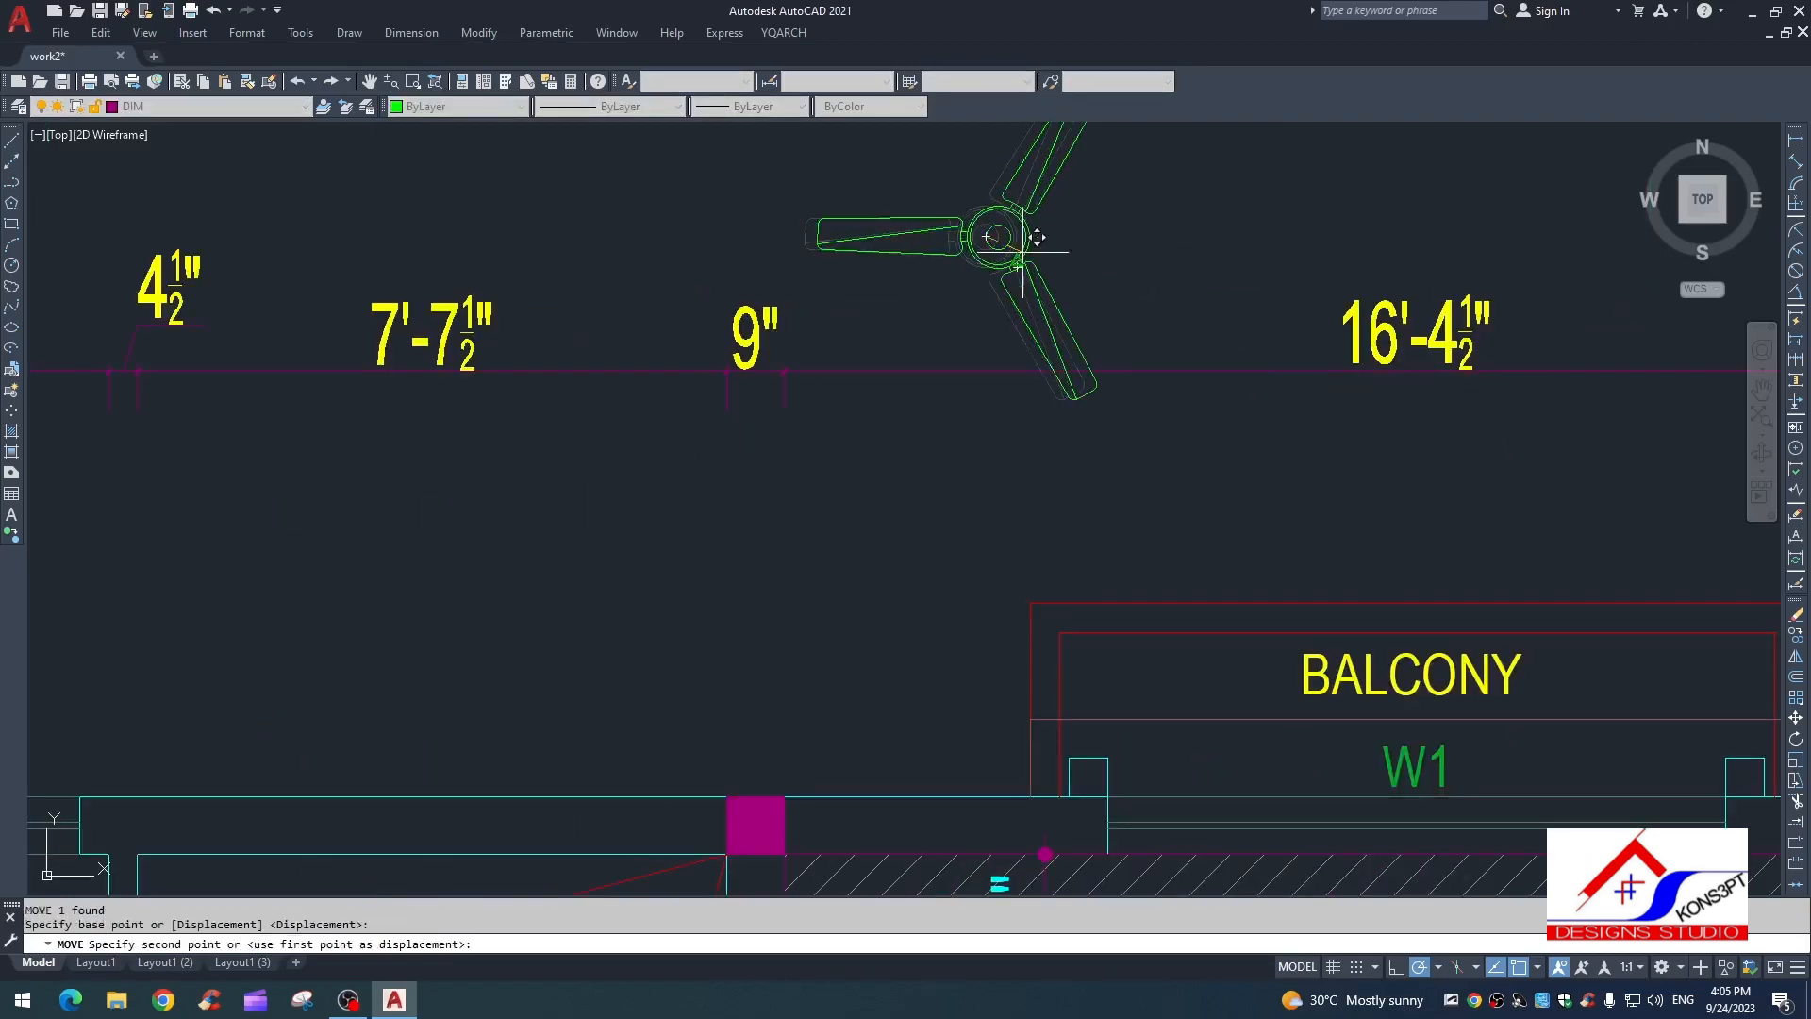
pyautogui.scroll(-4, 1001, 240)
pyautogui.moveTo(1173, 505); pyautogui.dragTo(985, 401, button='middle')
pyautogui.click(978, 649)
pyautogui.press('Escape')
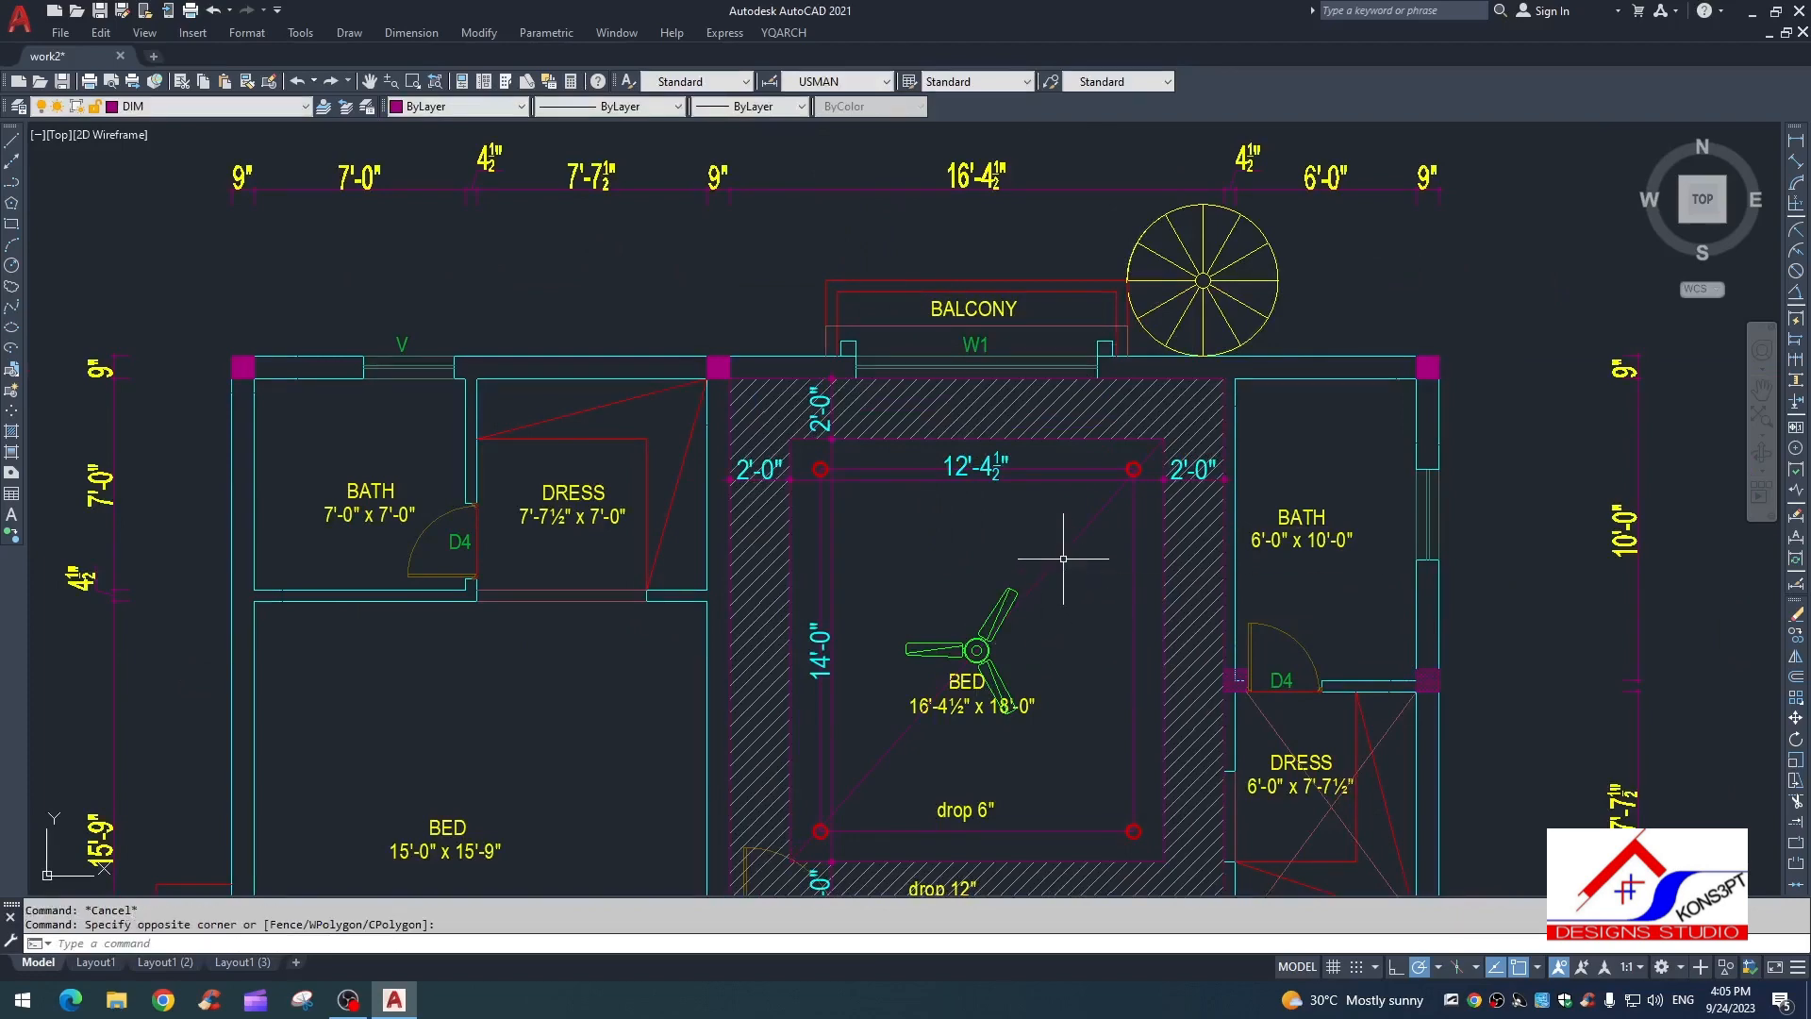
# Step: Undo the ceiling fan's move and delete the diagonal line across the inner ceiling rectangle
pyautogui.write('u')
pyautogui.press('Return')
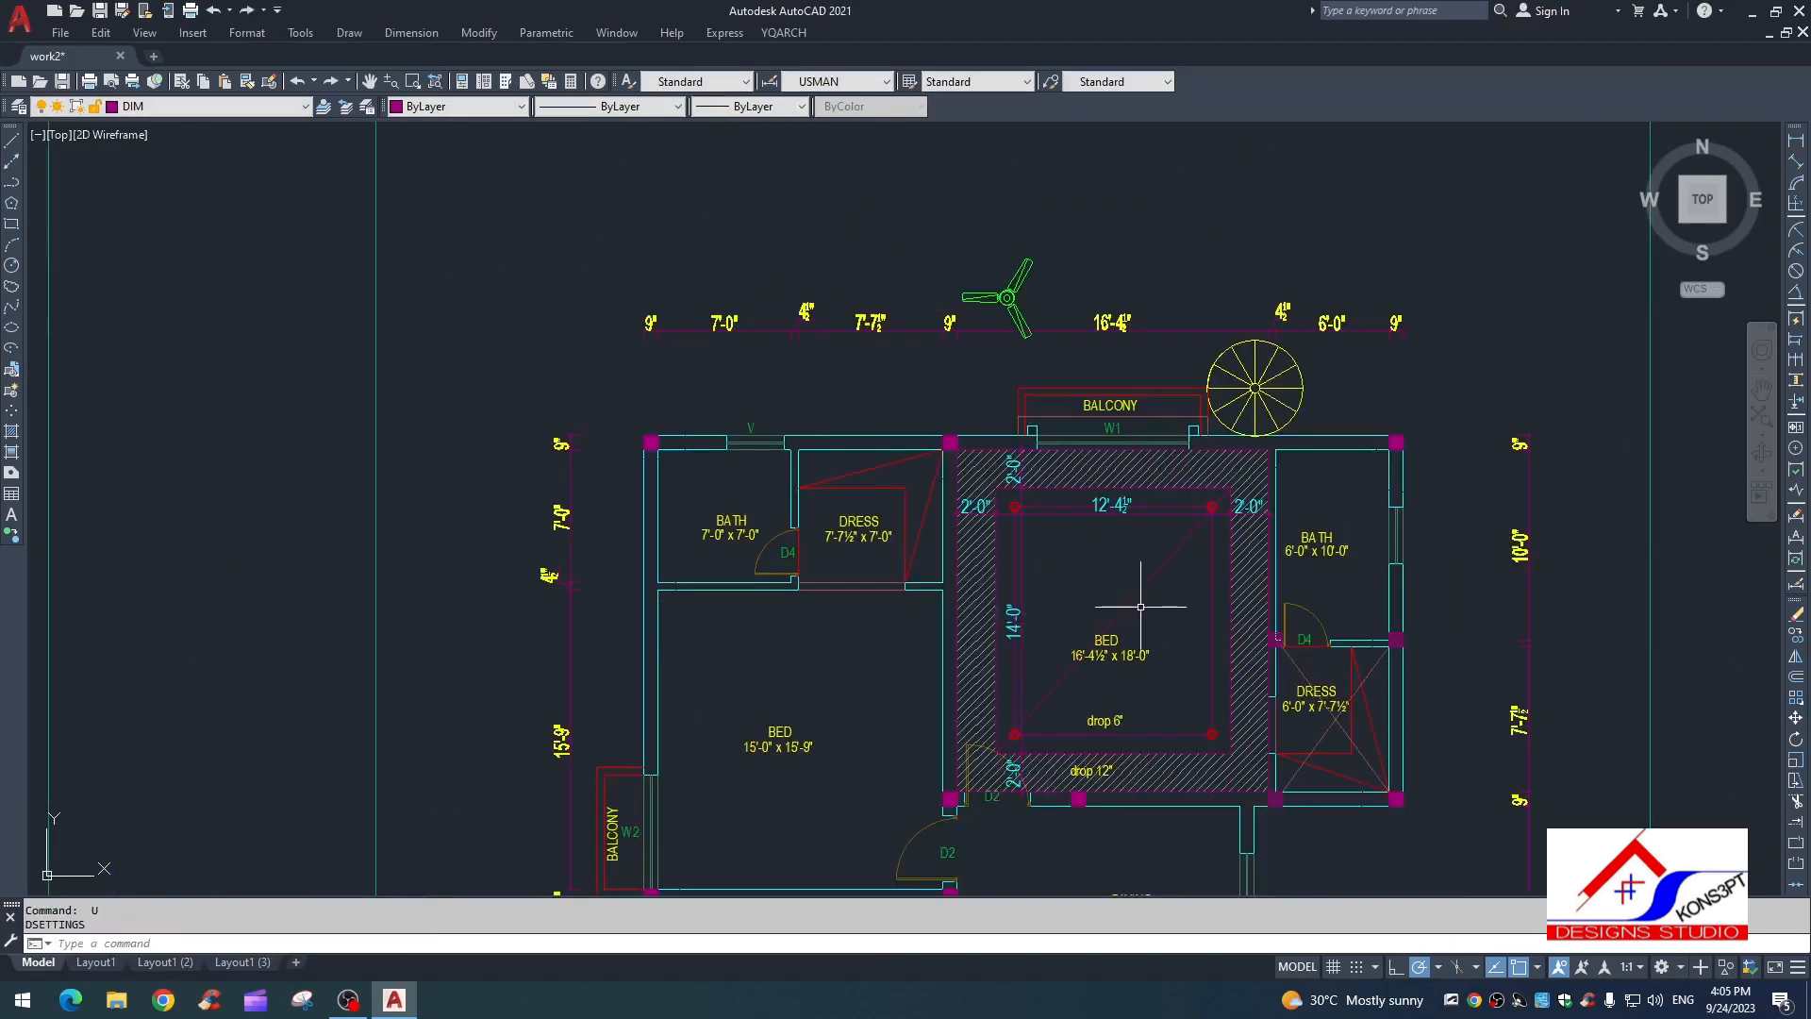
pyautogui.click(1160, 598)
pyautogui.press('Delete')
pyautogui.click(1211, 608)
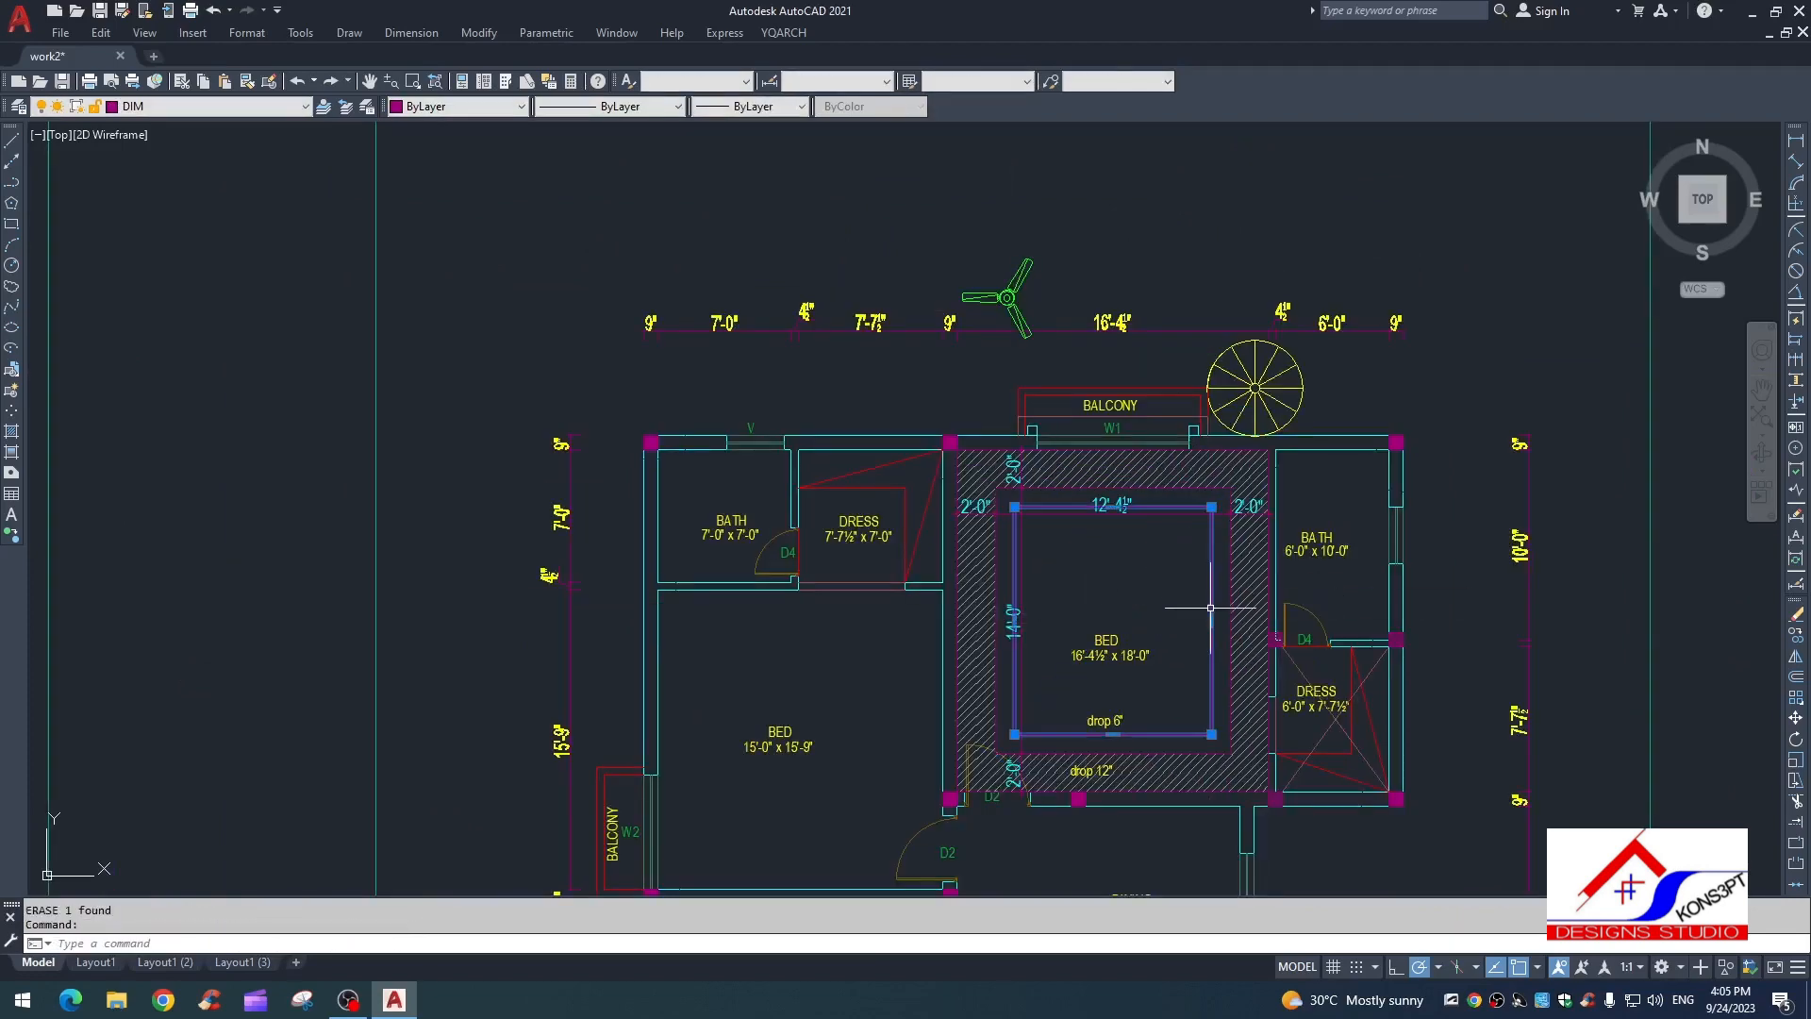
pyautogui.press('Escape')
pyautogui.click(1005, 298)
pyautogui.write('m')
pyautogui.press('Return')
pyautogui.scroll(2, 1004, 298)
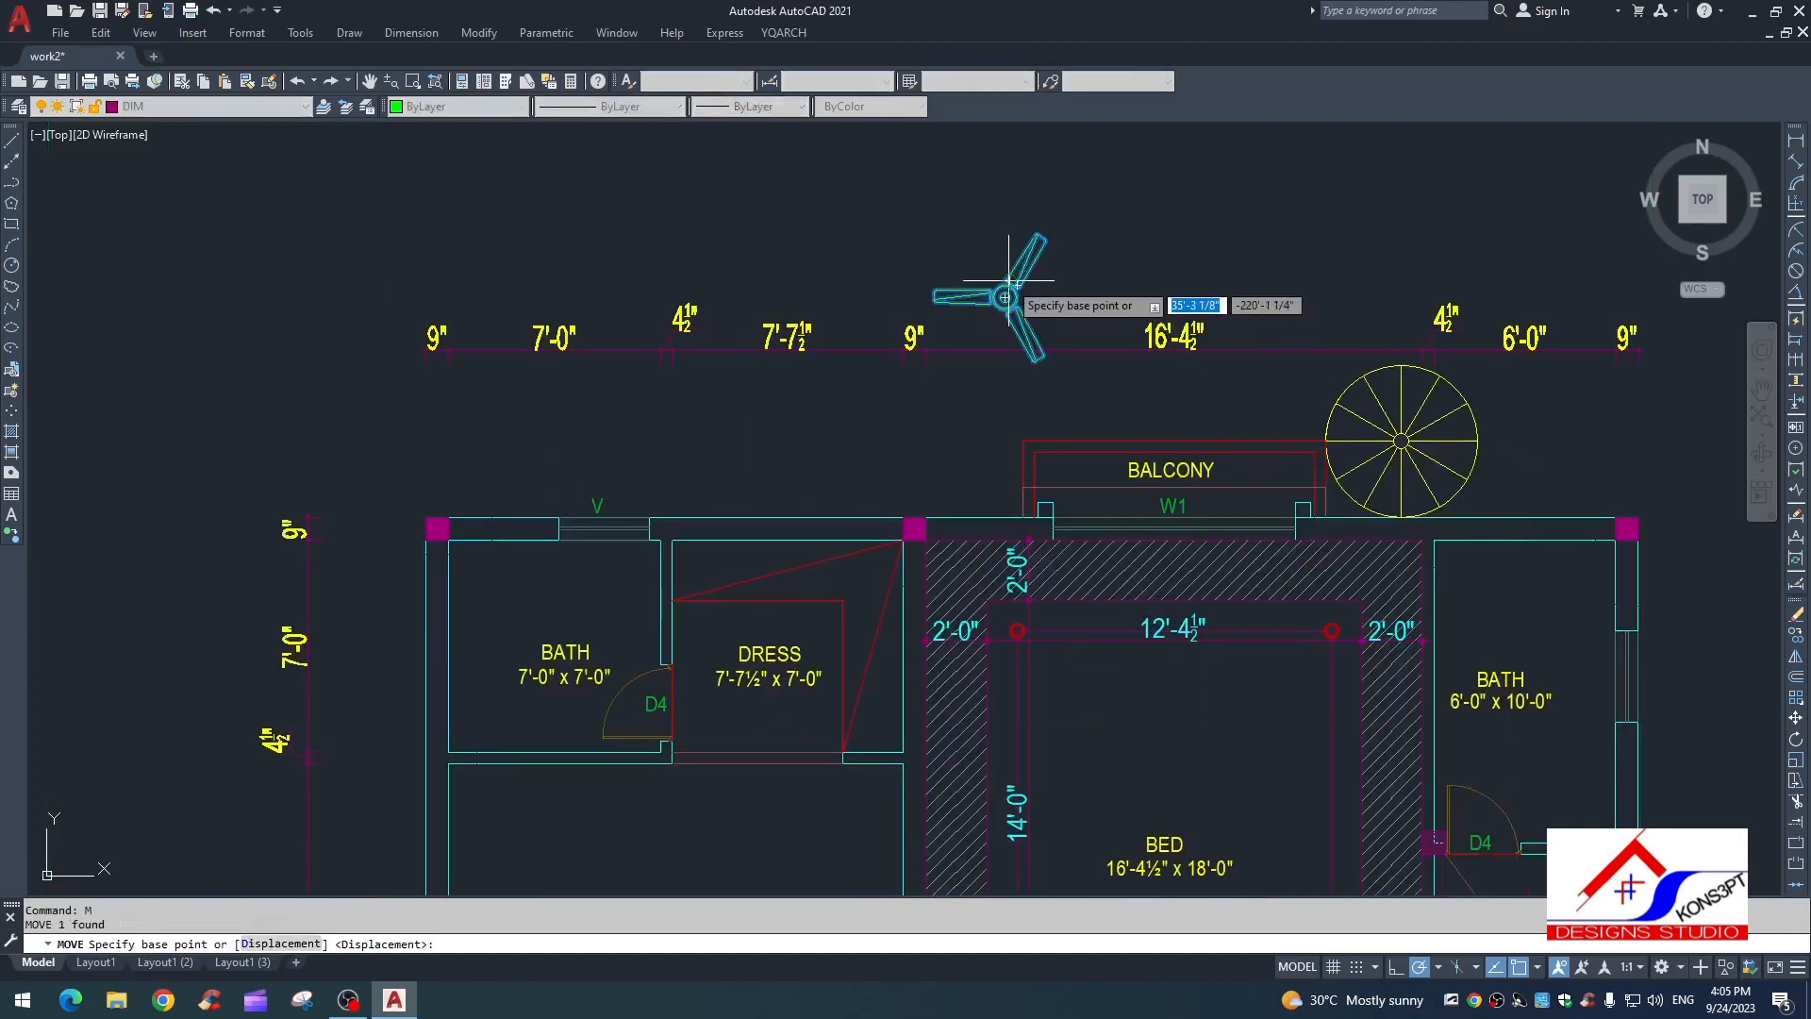
pyautogui.click(1006, 298)
pyautogui.scroll(-2, 1092, 401)
pyautogui.scroll(2, 1060, 481)
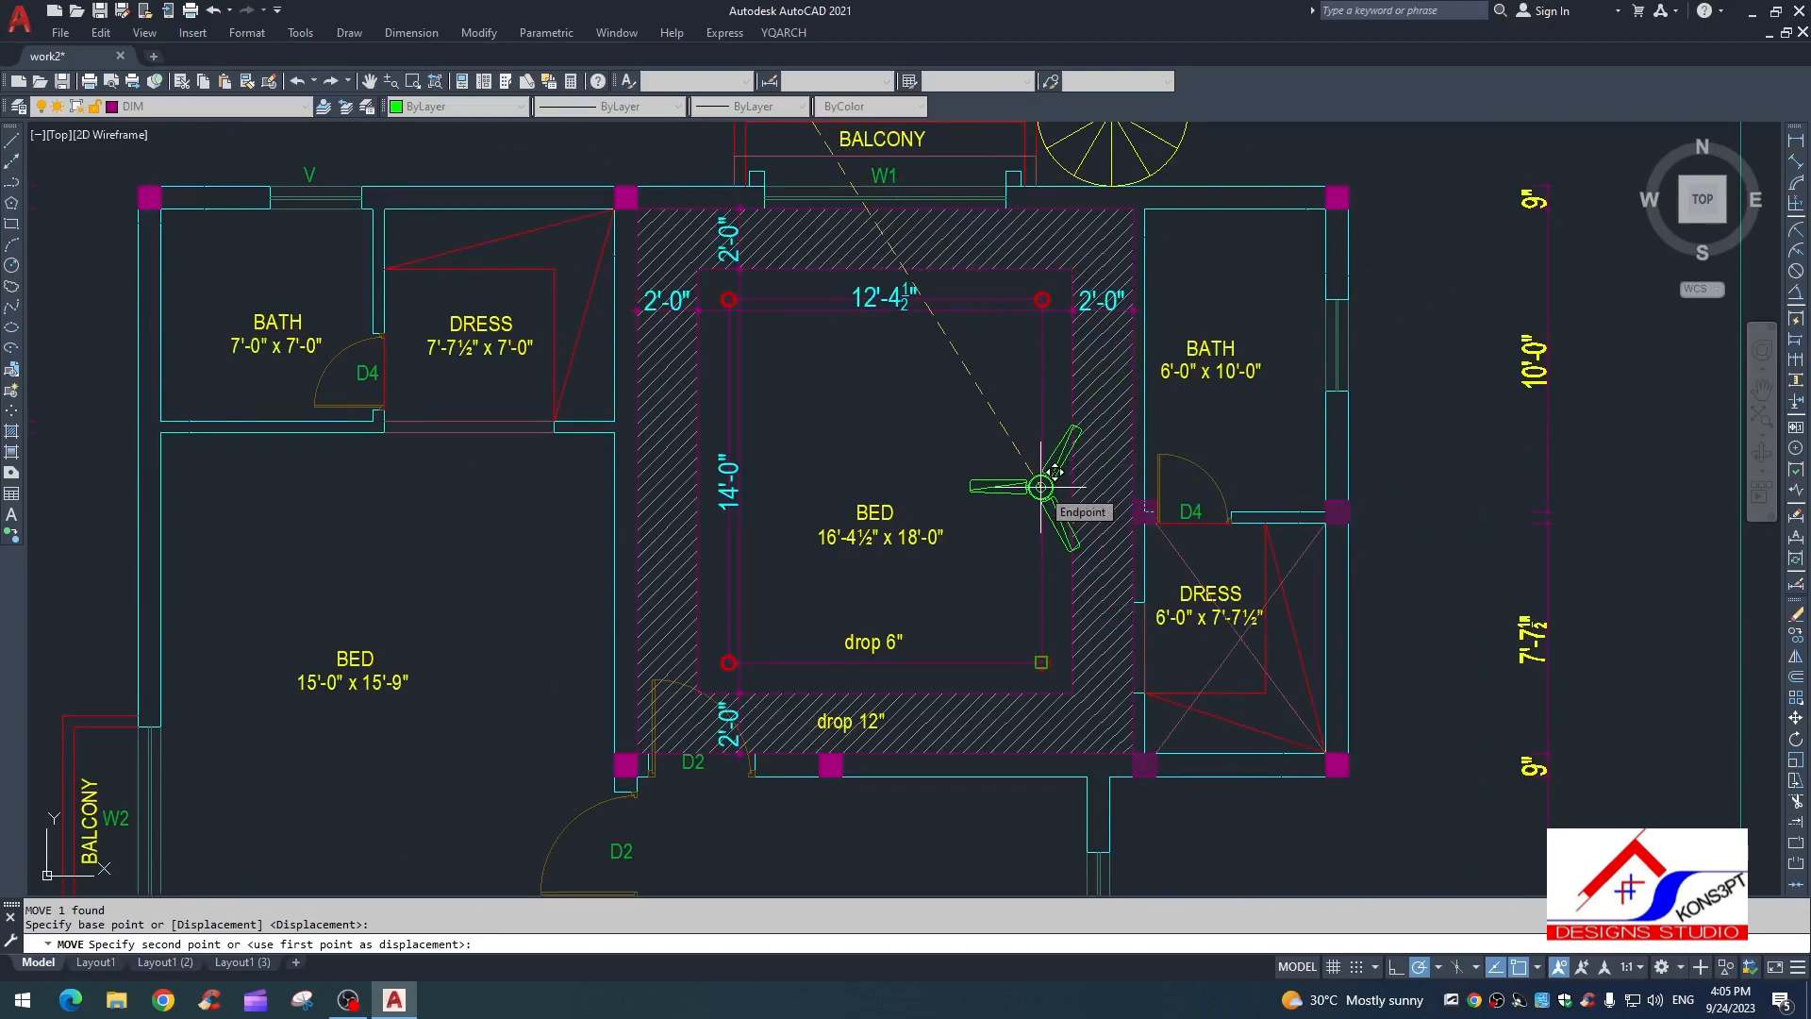
pyautogui.press('Escape')
# Step: Turn on all object snap modes, including Geometric Center, in the drafting settings
pyautogui.write('d')
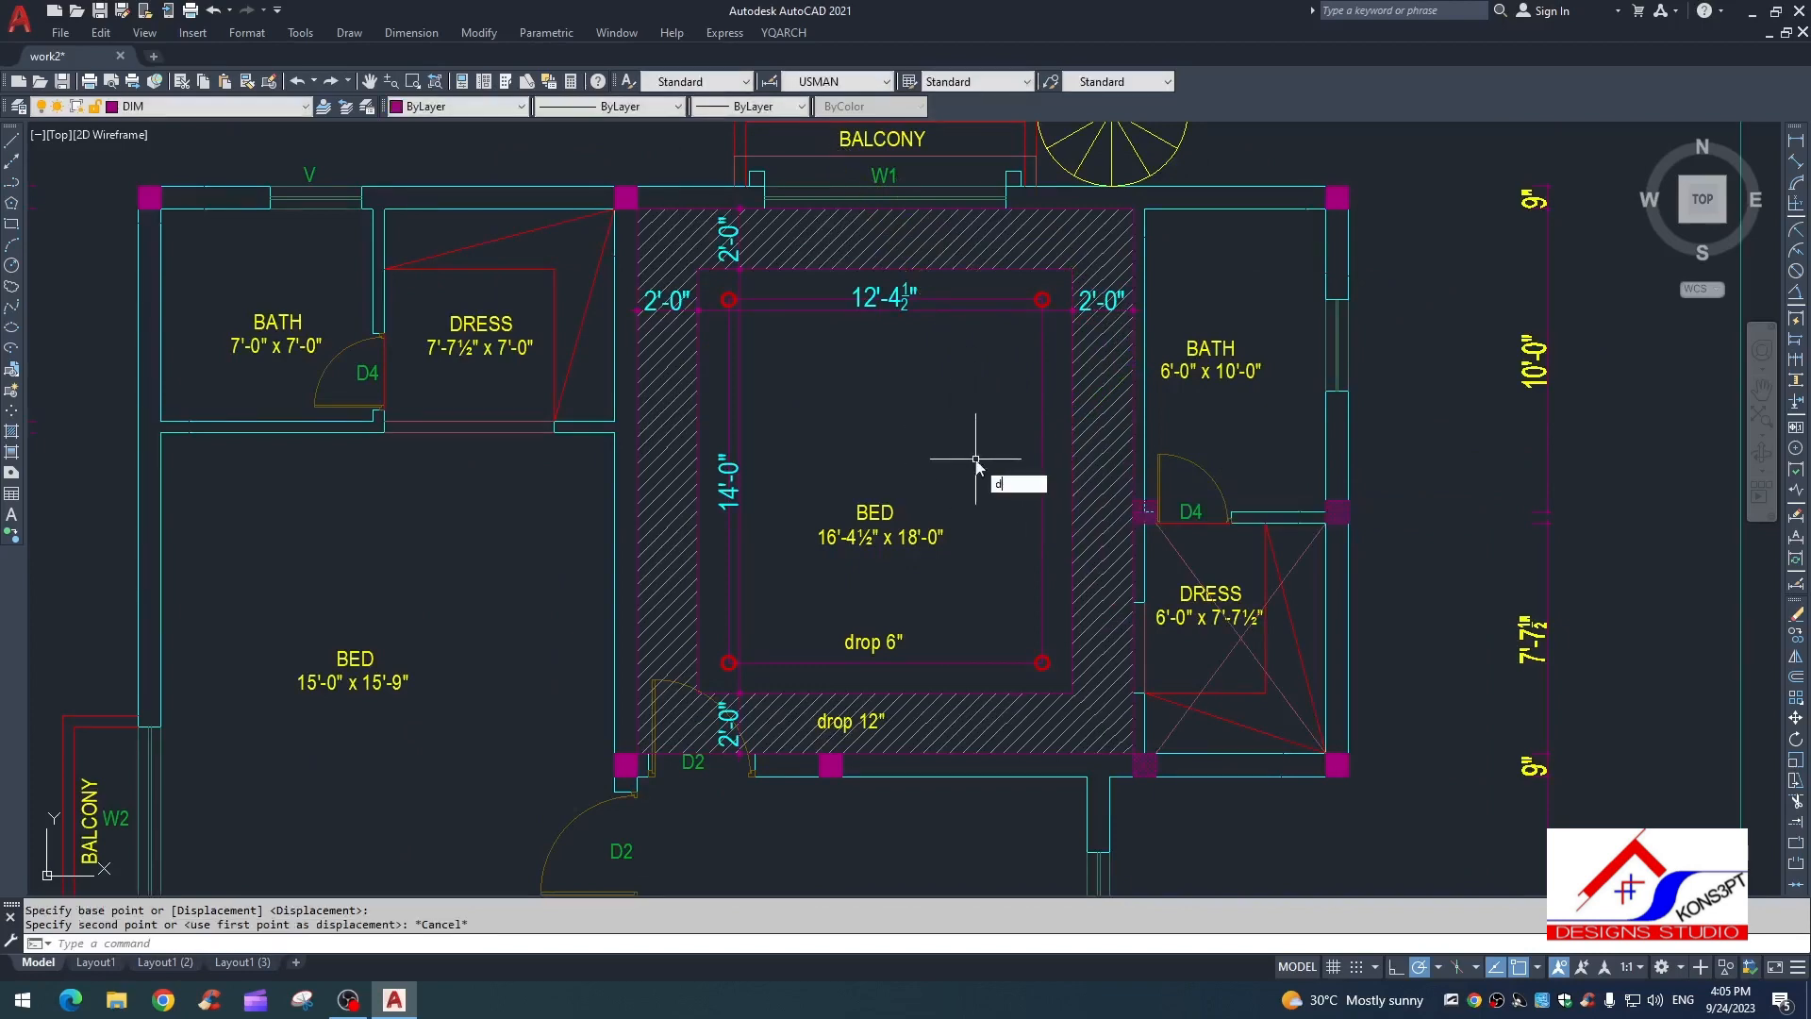
pyautogui.write('s')
pyautogui.press('Return')
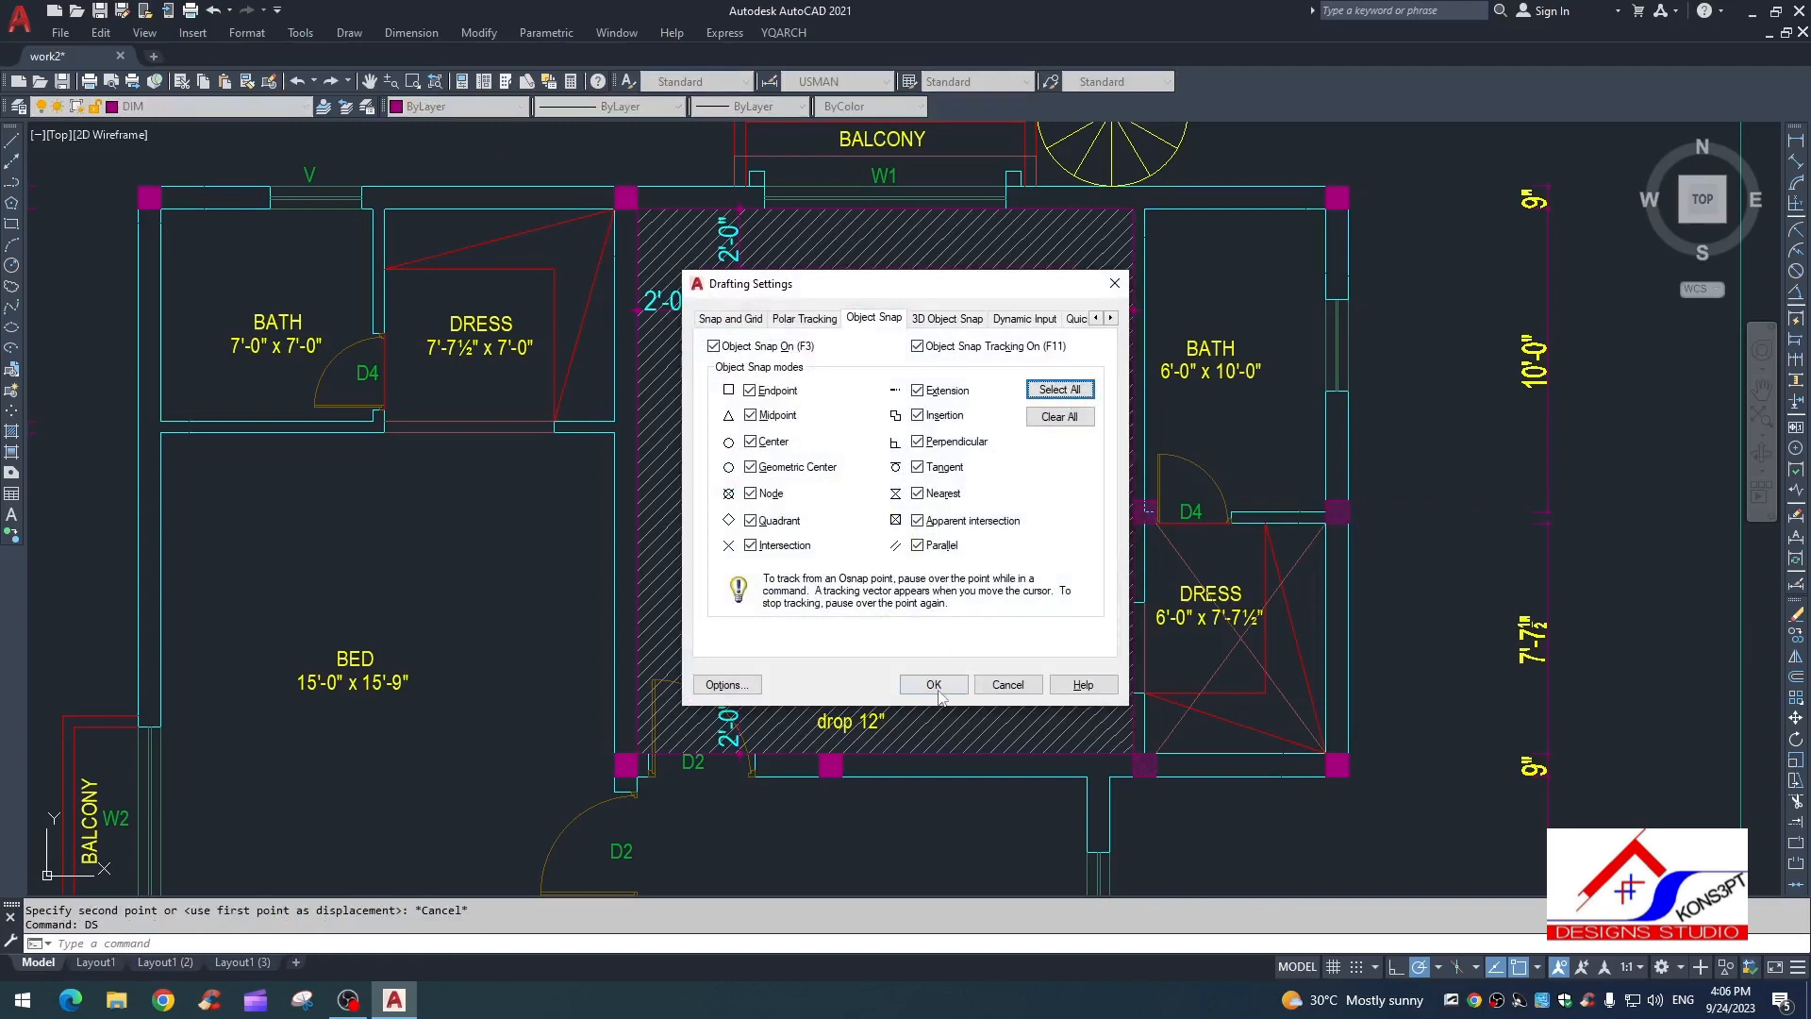
pyautogui.click(933, 685)
# Step: Move the ceiling fan by its centre to the geometric centre of the rectangle joining the bedroom's four cop lights
pyautogui.scroll(-4, 830, 349)
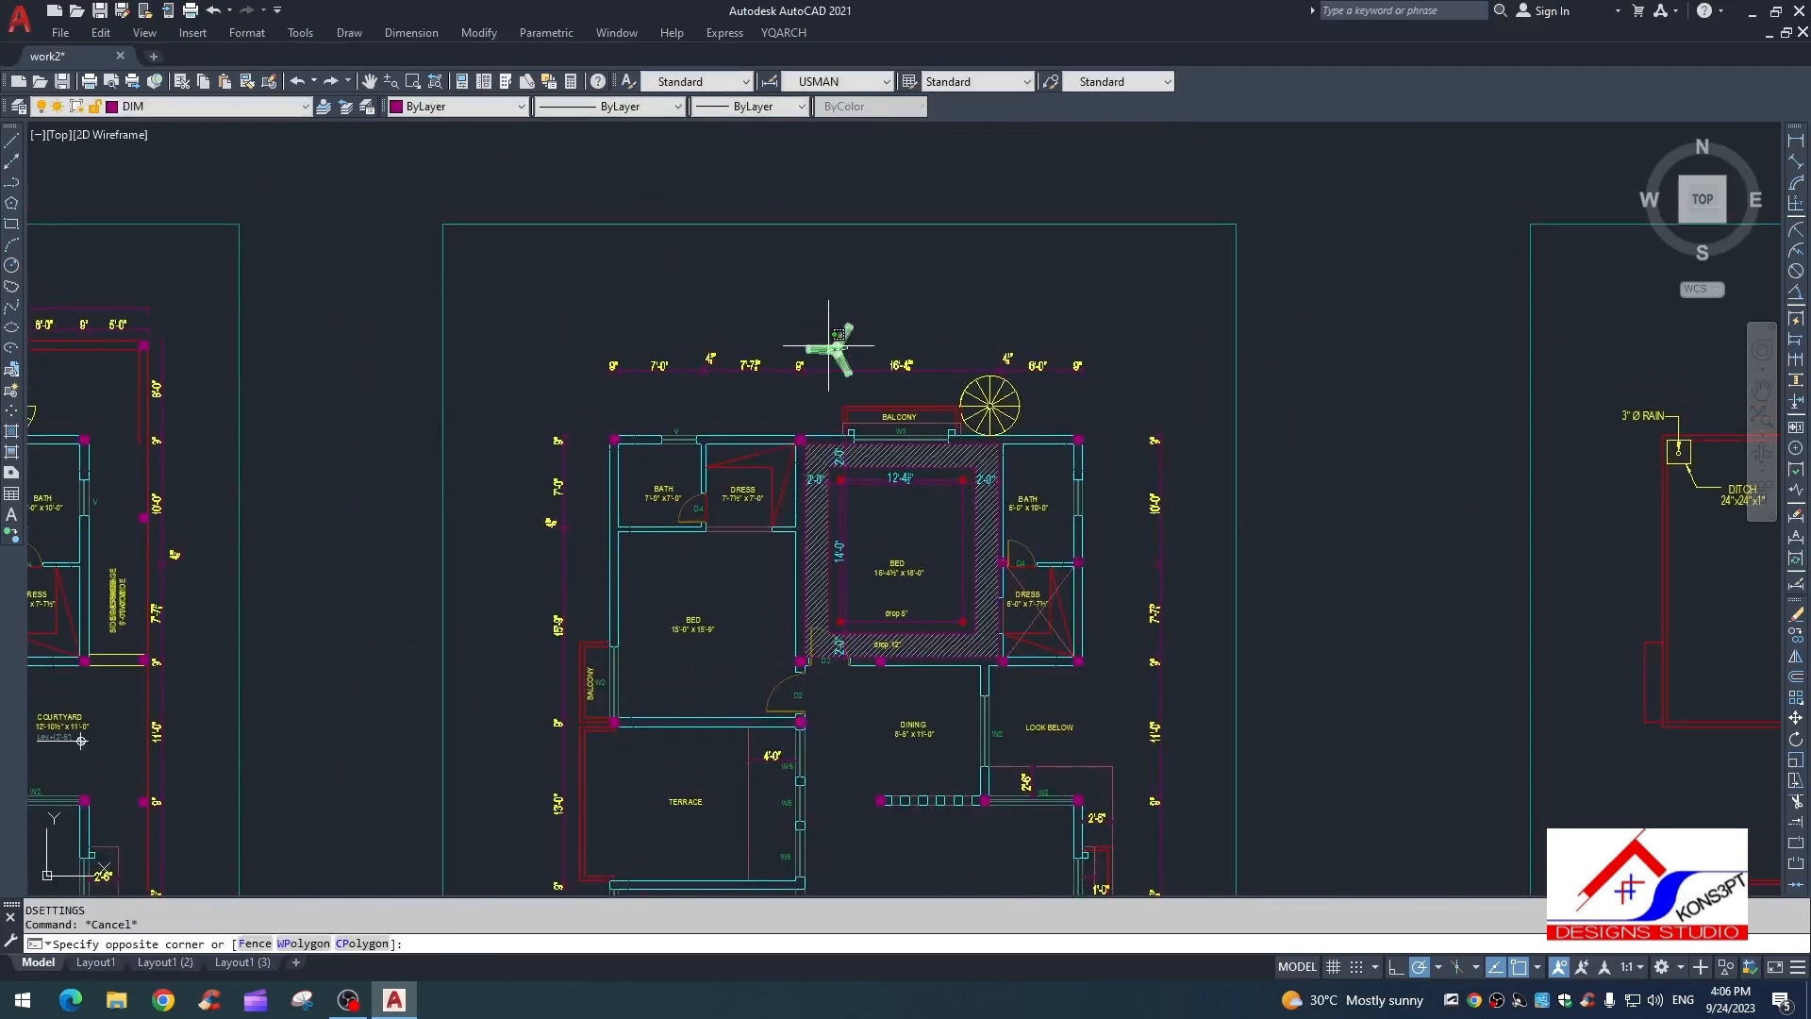
pyautogui.click(828, 347)
pyautogui.write('m')
pyautogui.press('Return')
pyautogui.scroll(6, 830, 355)
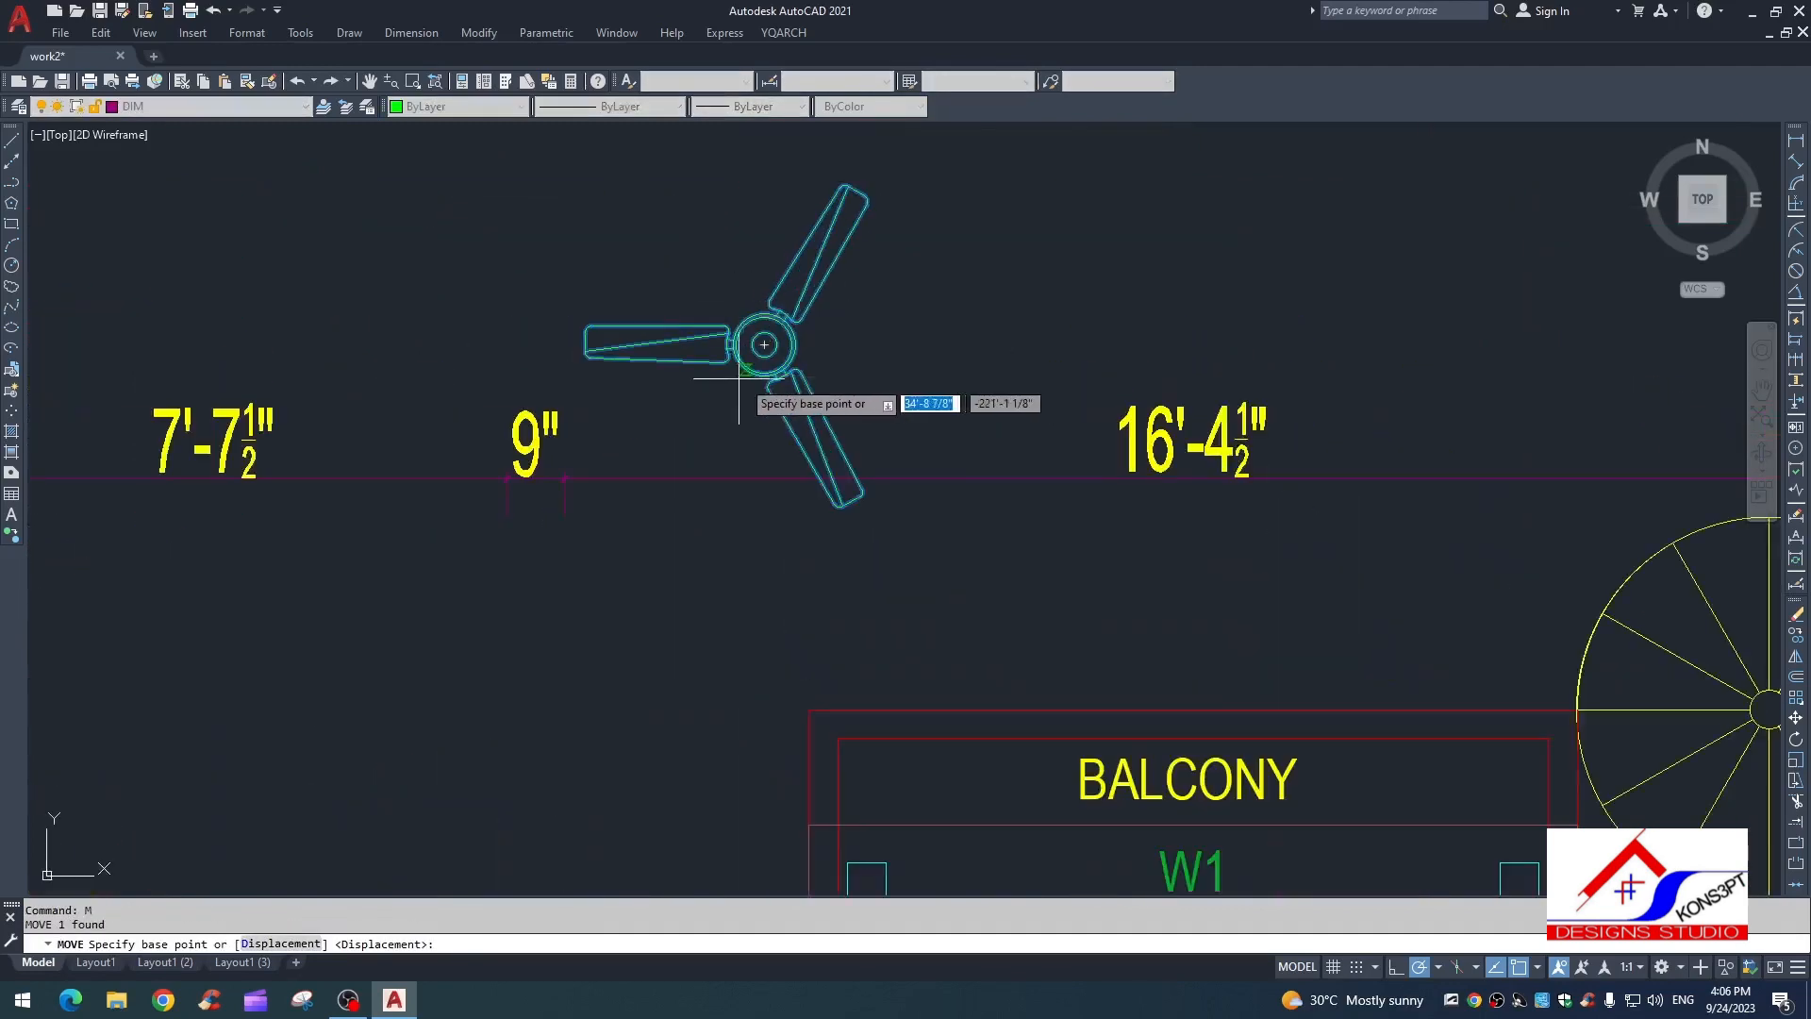
pyautogui.click(765, 344)
pyautogui.scroll(-5, 849, 400)
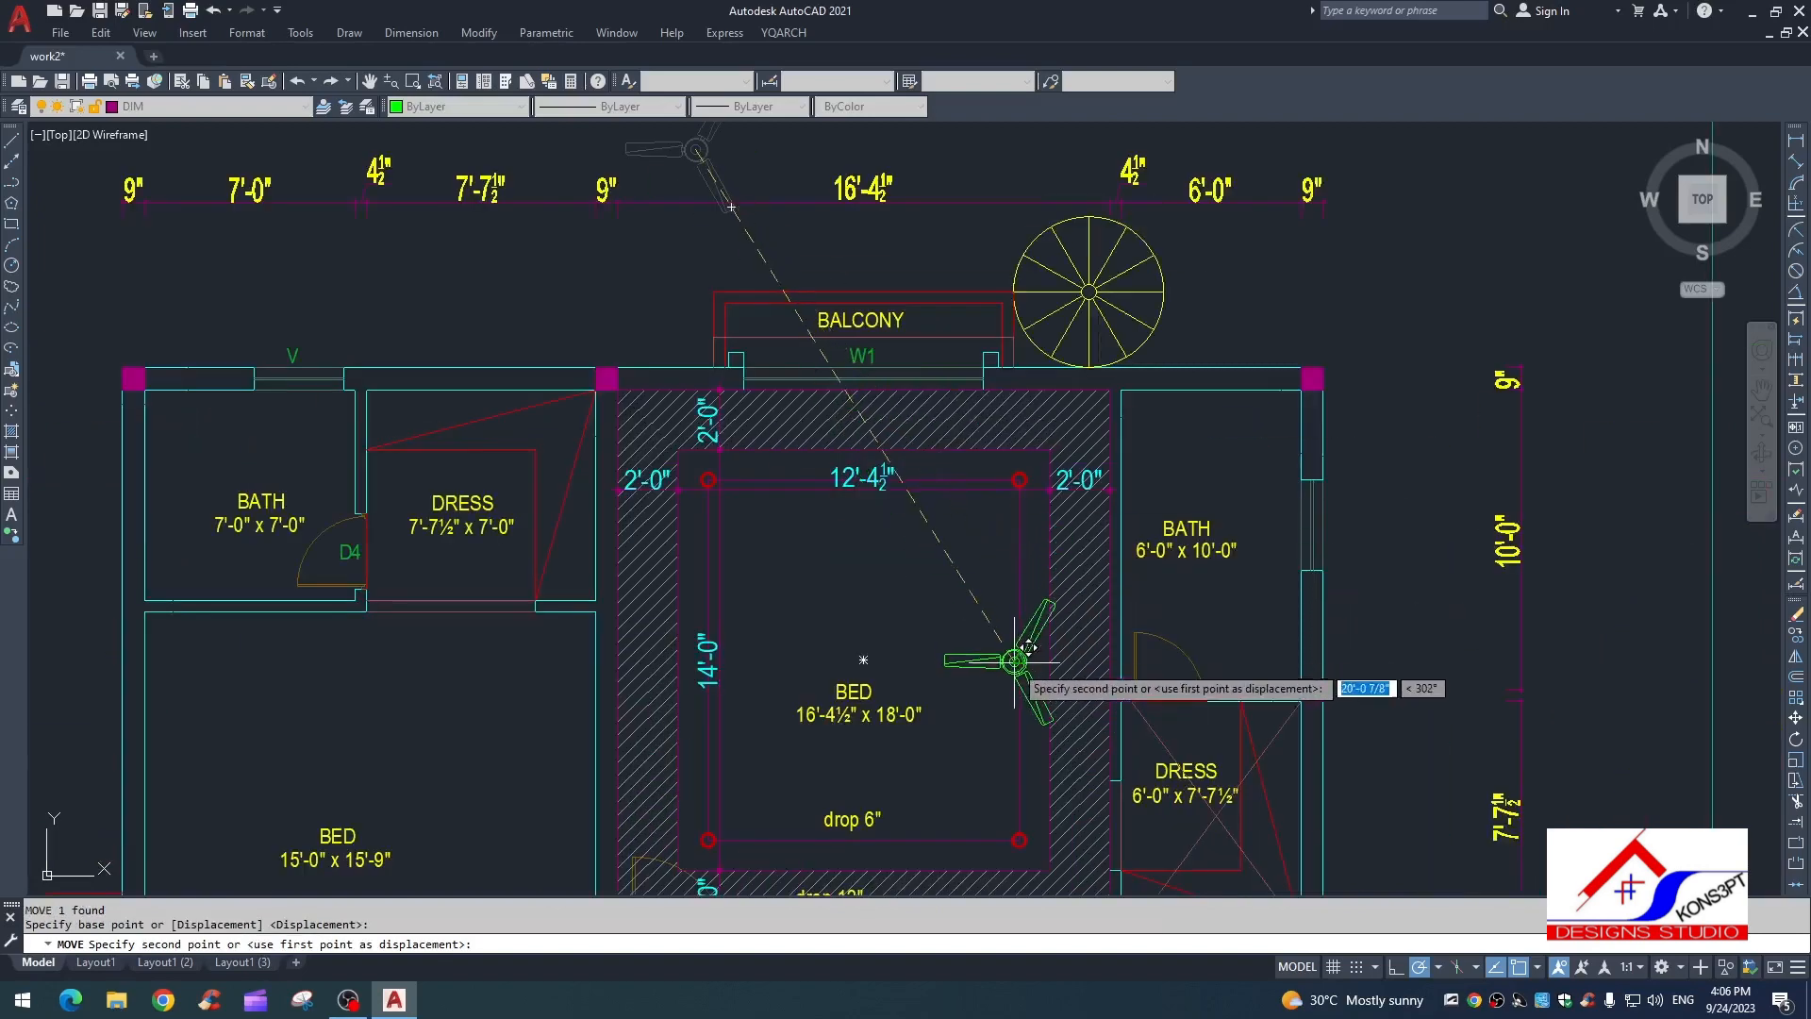
pyautogui.click(864, 660)
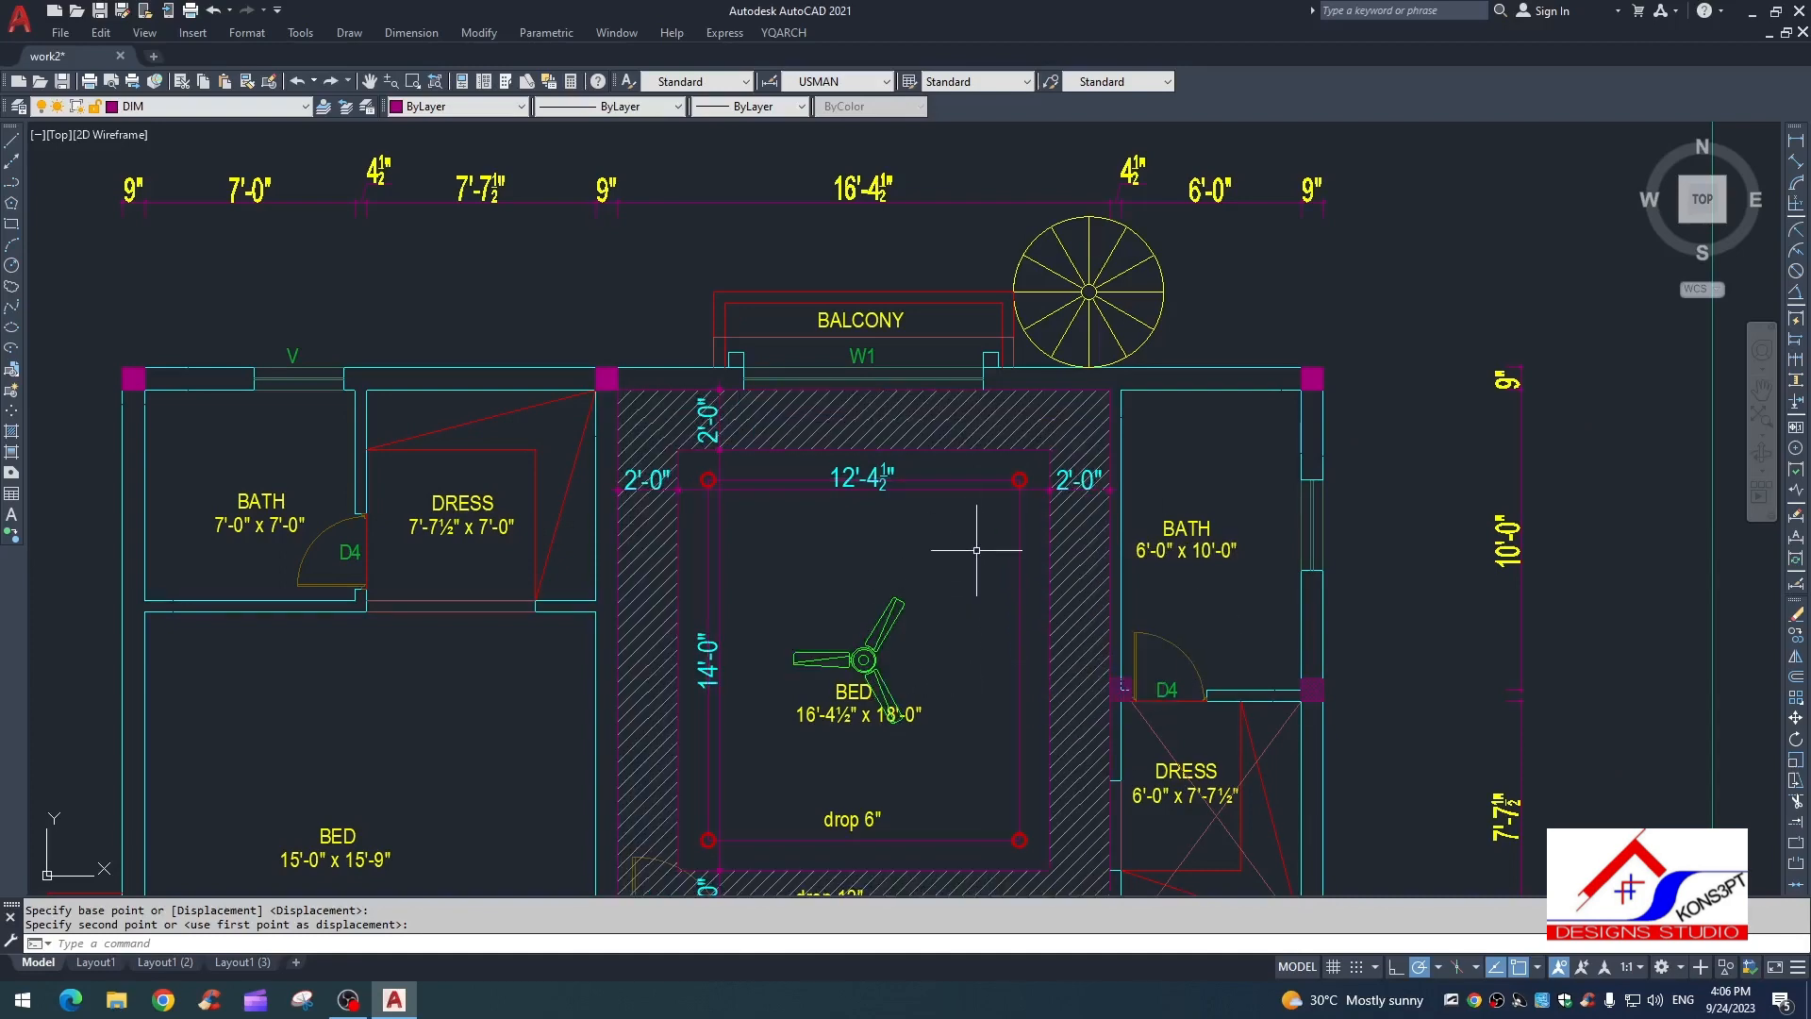
pyautogui.scroll(-3, 956, 639)
pyautogui.press('Escape')
pyautogui.press('Escape')
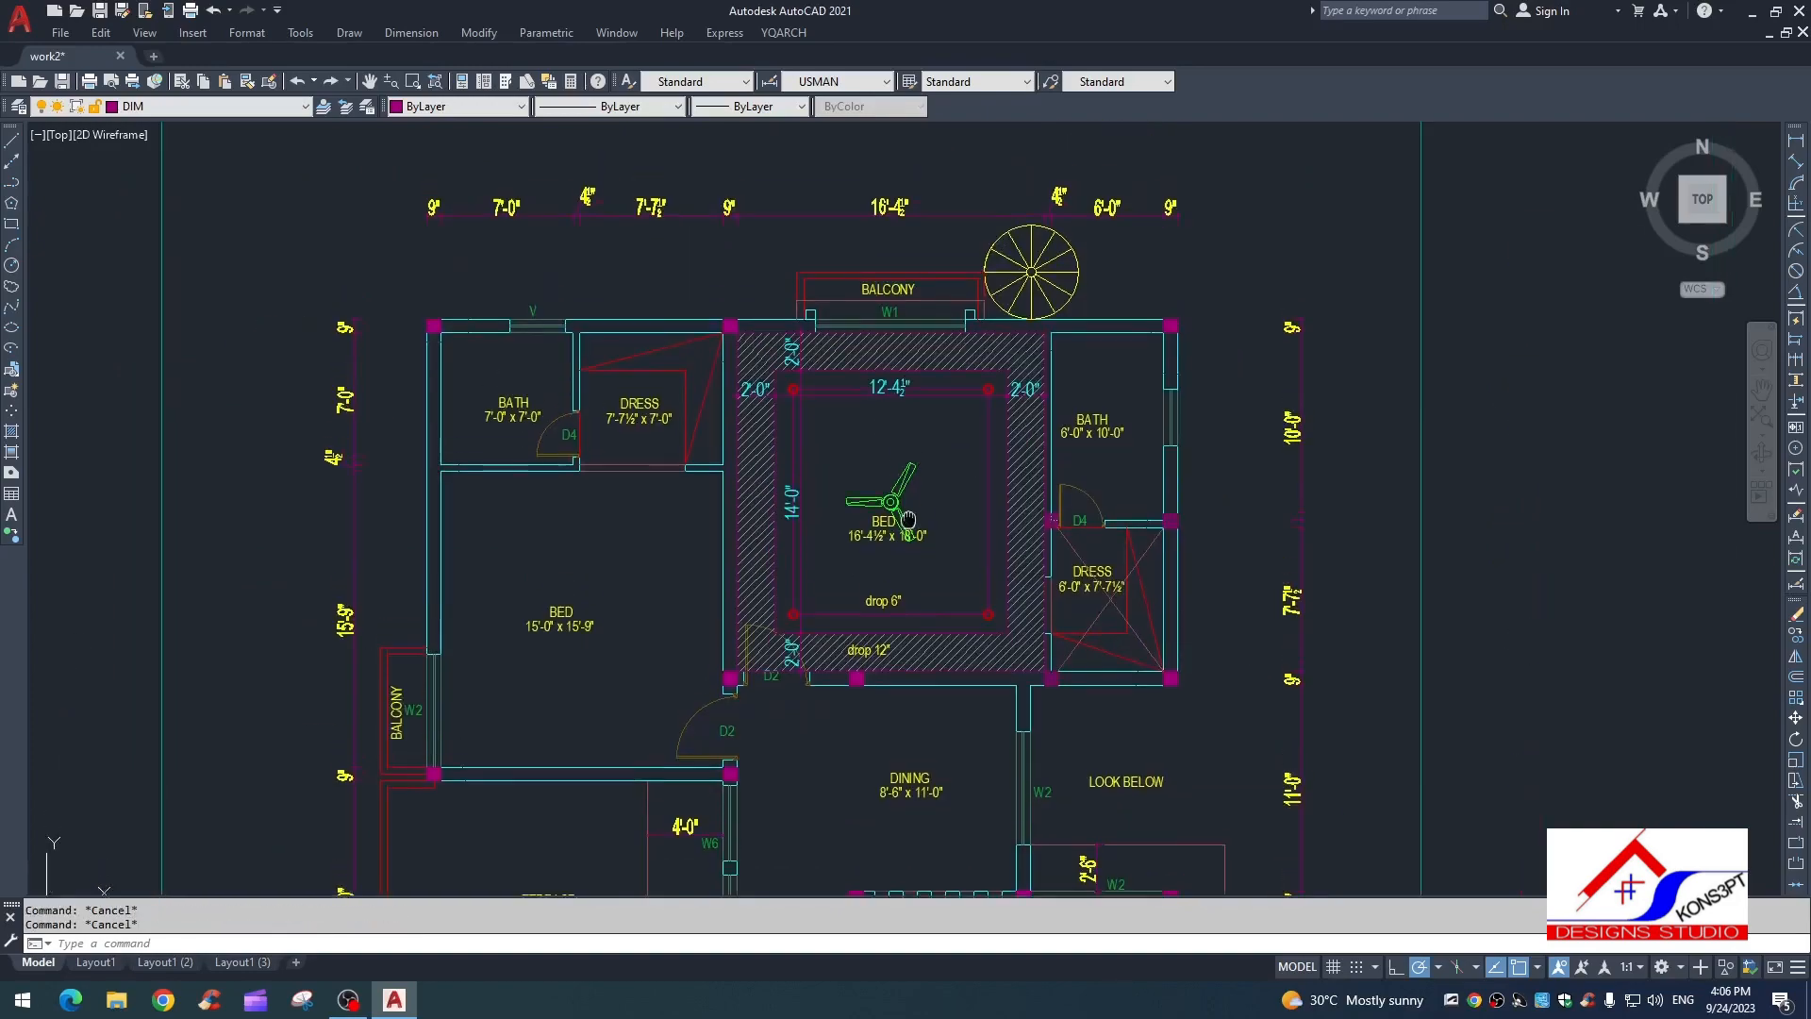
# Step: Copy the whole legend table from beside the first reference ceiling plan to the free space above the first floor plan's frame
pyautogui.scroll(-8, 905, 489)
pyautogui.scroll(6, 679, 485)
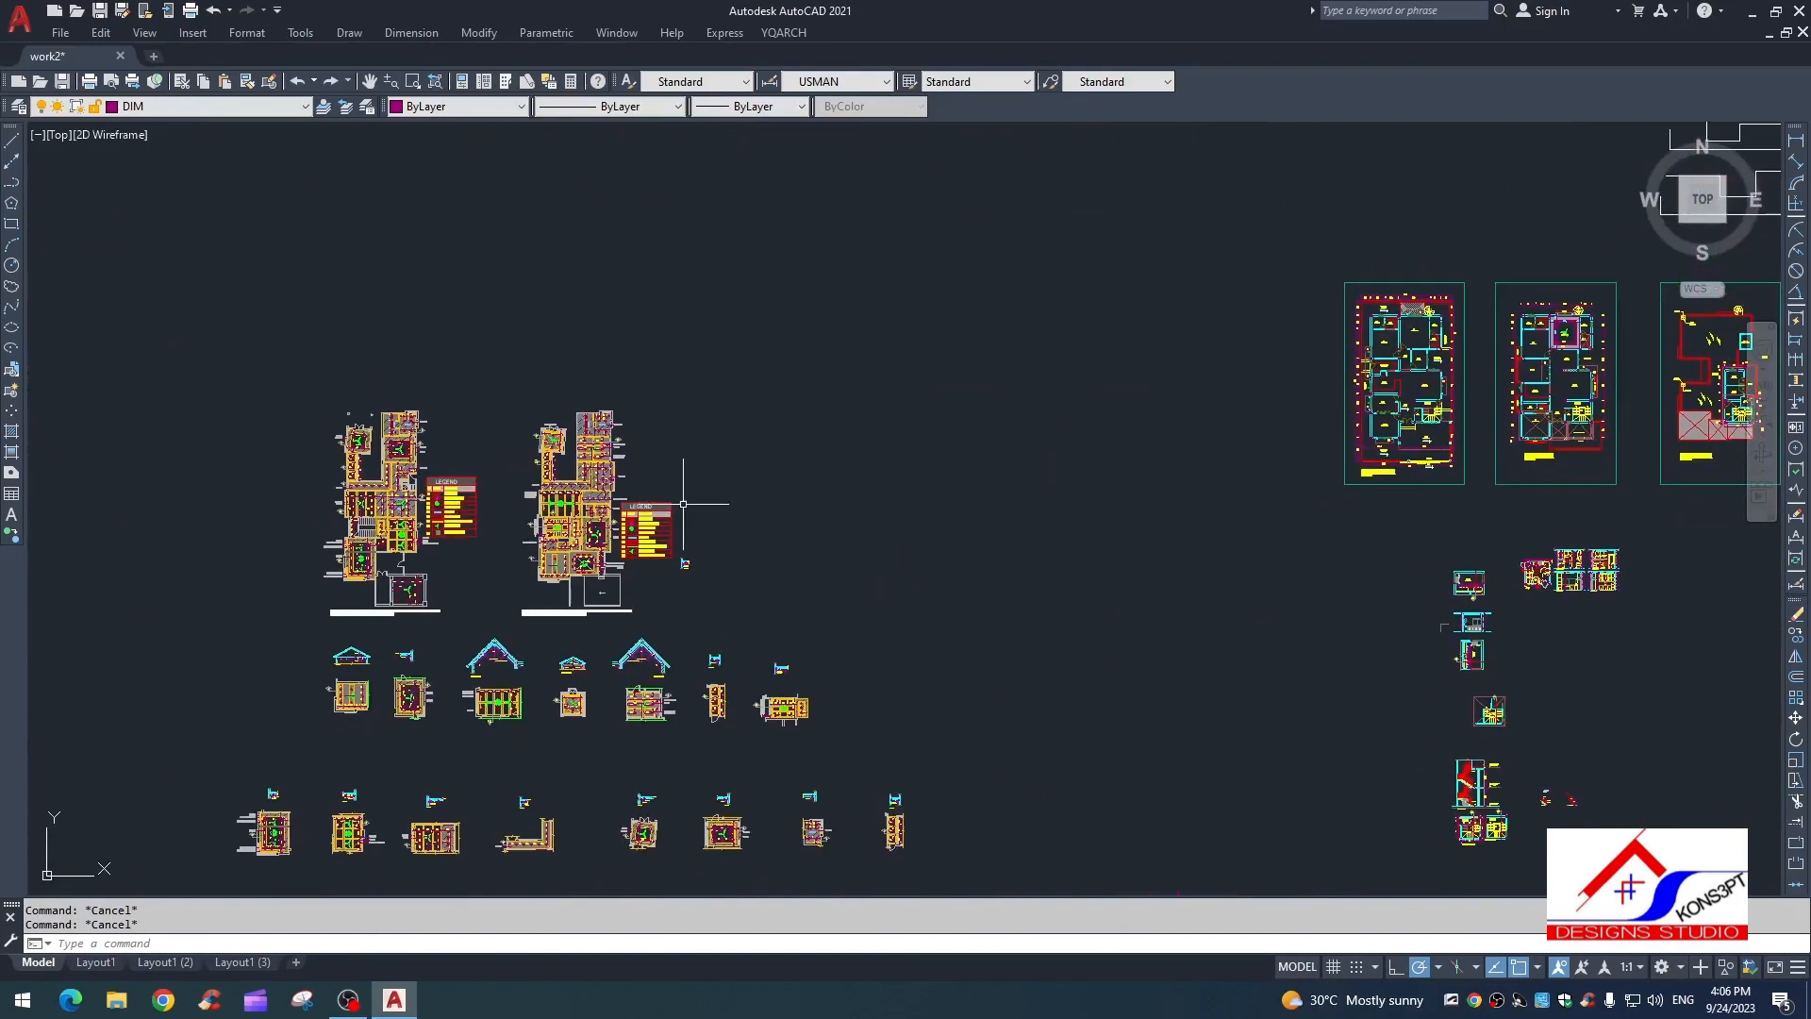
pyautogui.scroll(4, 283, 517)
pyautogui.moveTo(189, 396); pyautogui.dragTo(523, 303, button='middle')
pyautogui.click(521, 290)
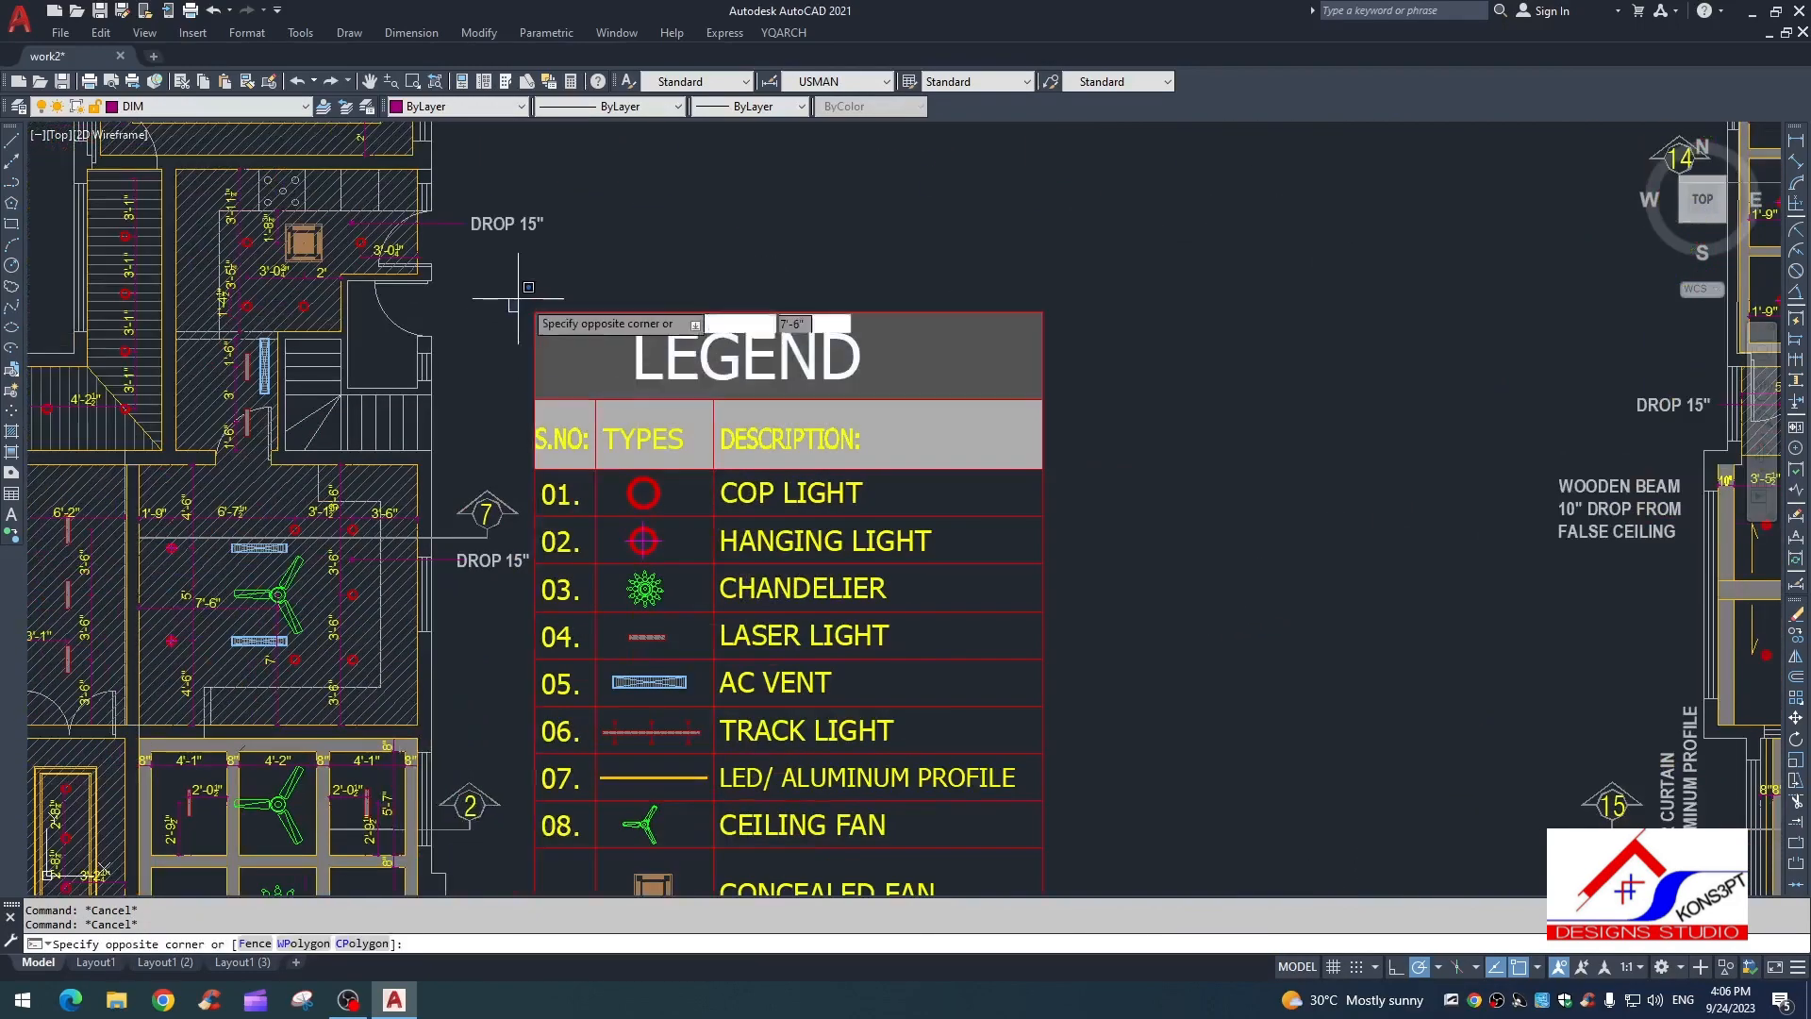
pyautogui.scroll(-5, 677, 475)
pyautogui.click(832, 600)
pyautogui.write('co')
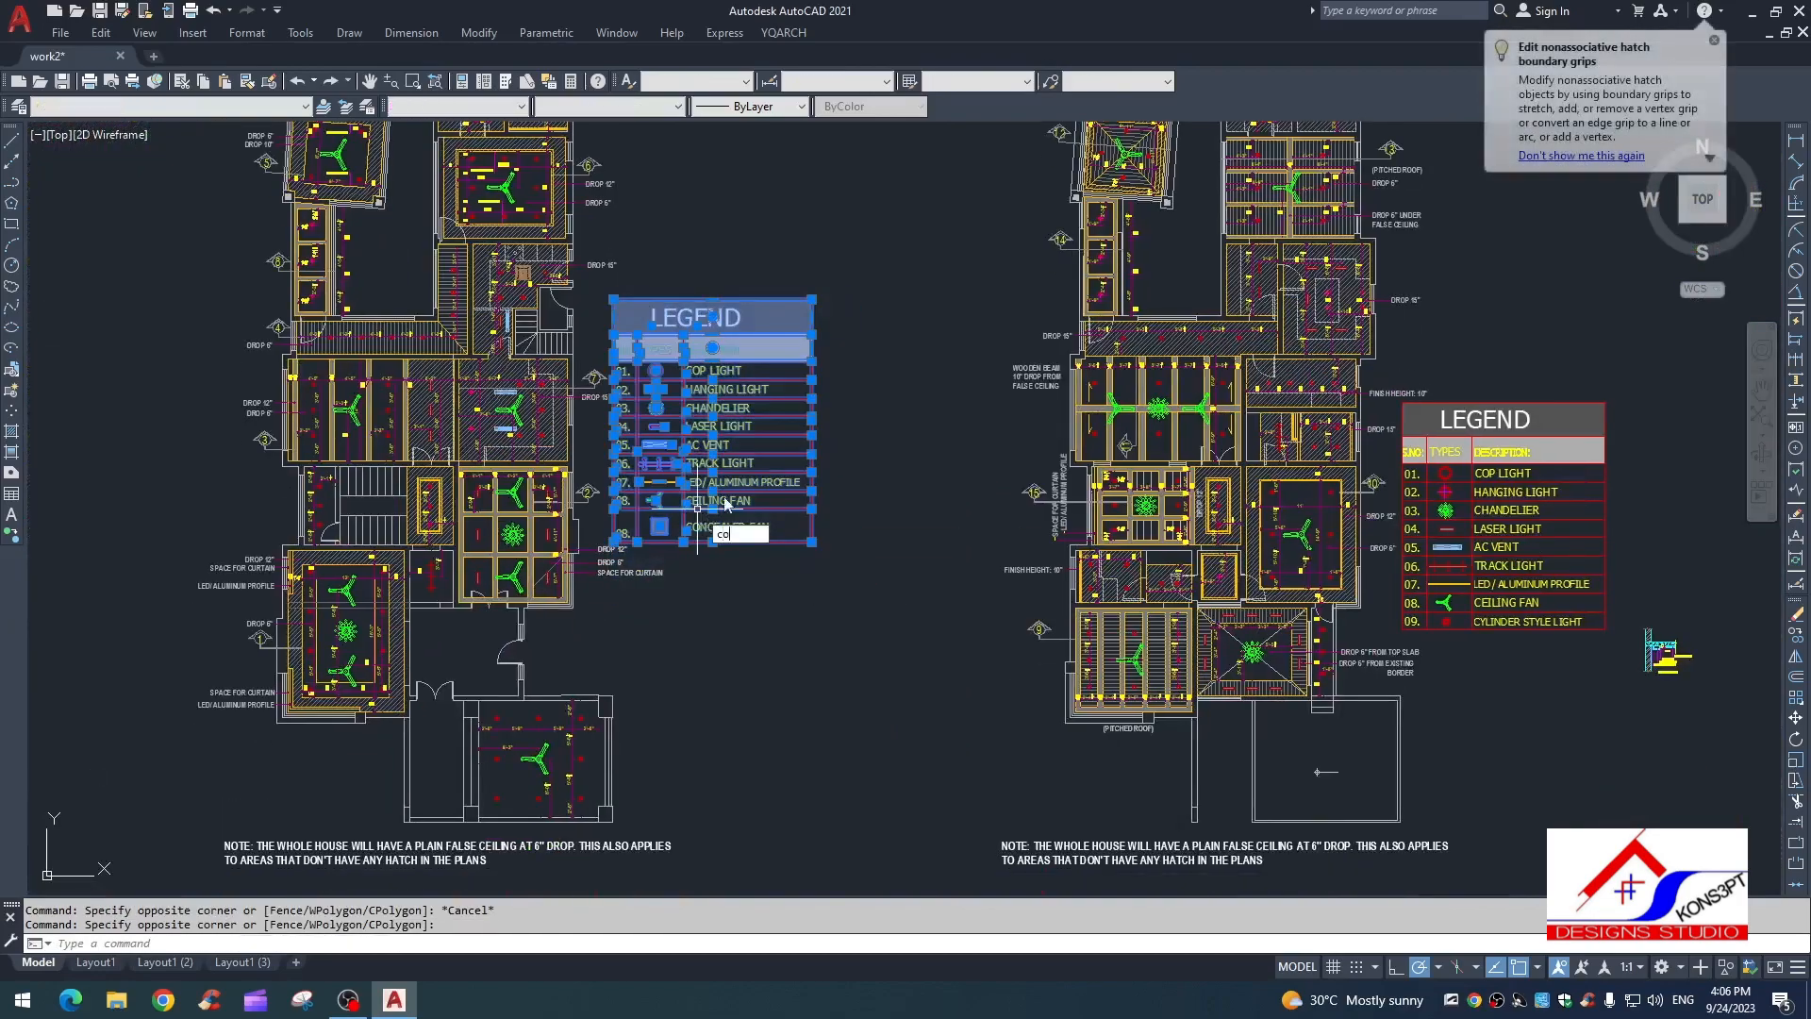
pyautogui.press('space')
pyautogui.click(810, 394)
pyautogui.scroll(-4, 1065, 503)
pyautogui.moveTo(1291, 564); pyautogui.dragTo(598, 477, button='middle')
pyautogui.scroll(-2, 604, 475)
pyautogui.moveTo(1547, 411); pyautogui.dragTo(909, 401, button='middle')
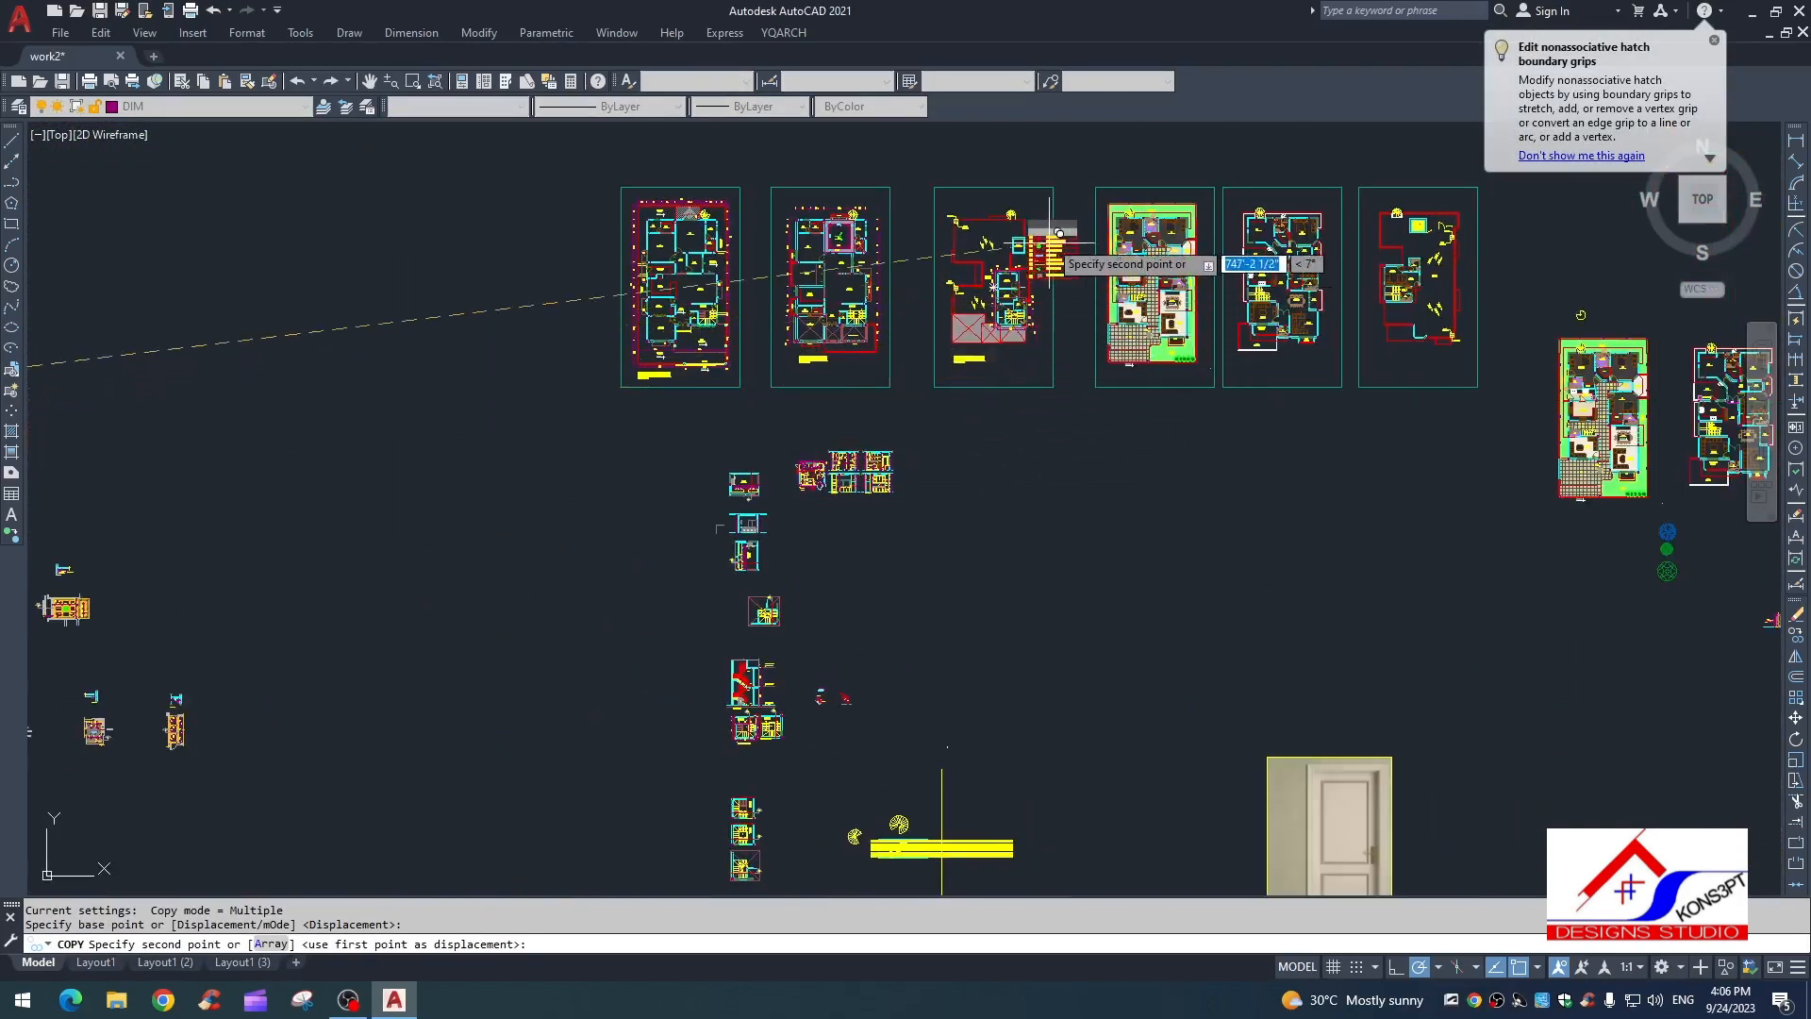
pyautogui.moveTo(999, 285); pyautogui.dragTo(888, 533, button='middle')
pyautogui.scroll(4, 935, 397)
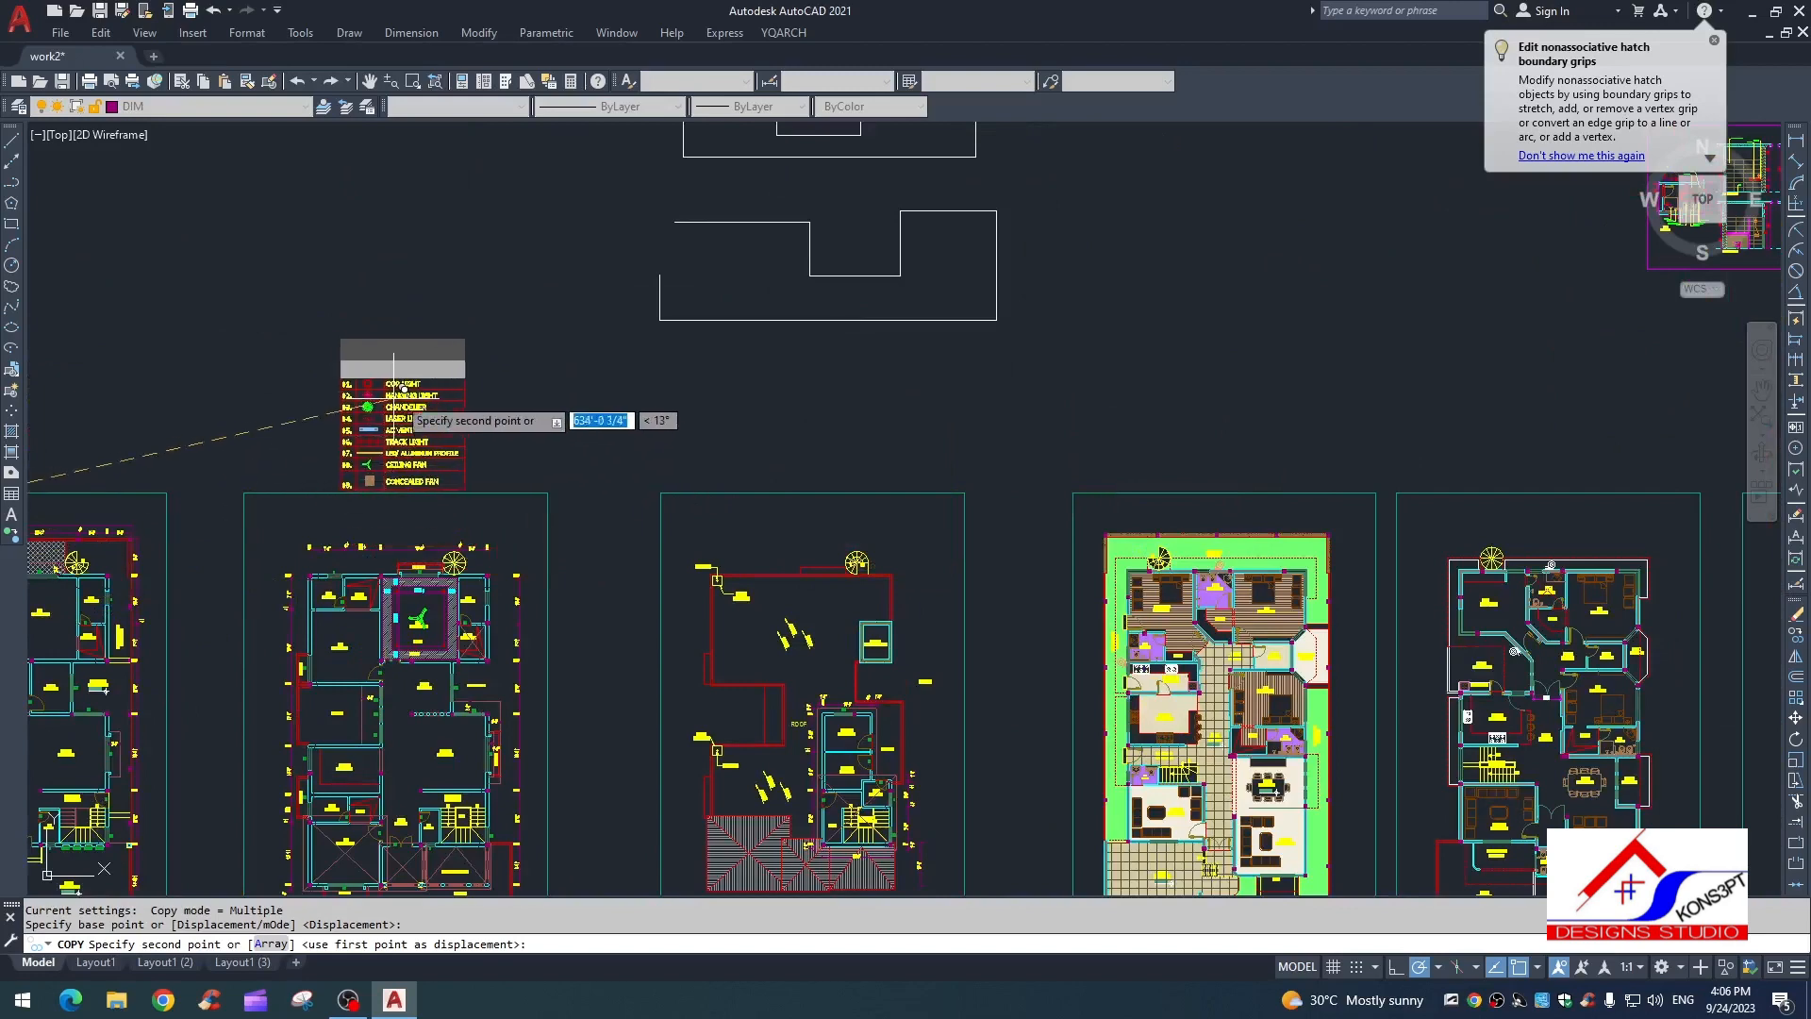
pyautogui.click(437, 391)
pyautogui.press('Escape')
pyautogui.moveTo(436, 391); pyautogui.dragTo(687, 372, button='middle')
pyautogui.press('Escape')
# Step: Examine the light, vent and fan symbols and their descriptions in the copied legend
pyautogui.scroll(6, 685, 383)
pyautogui.moveTo(668, 558); pyautogui.dragTo(709, 579, button='middle')
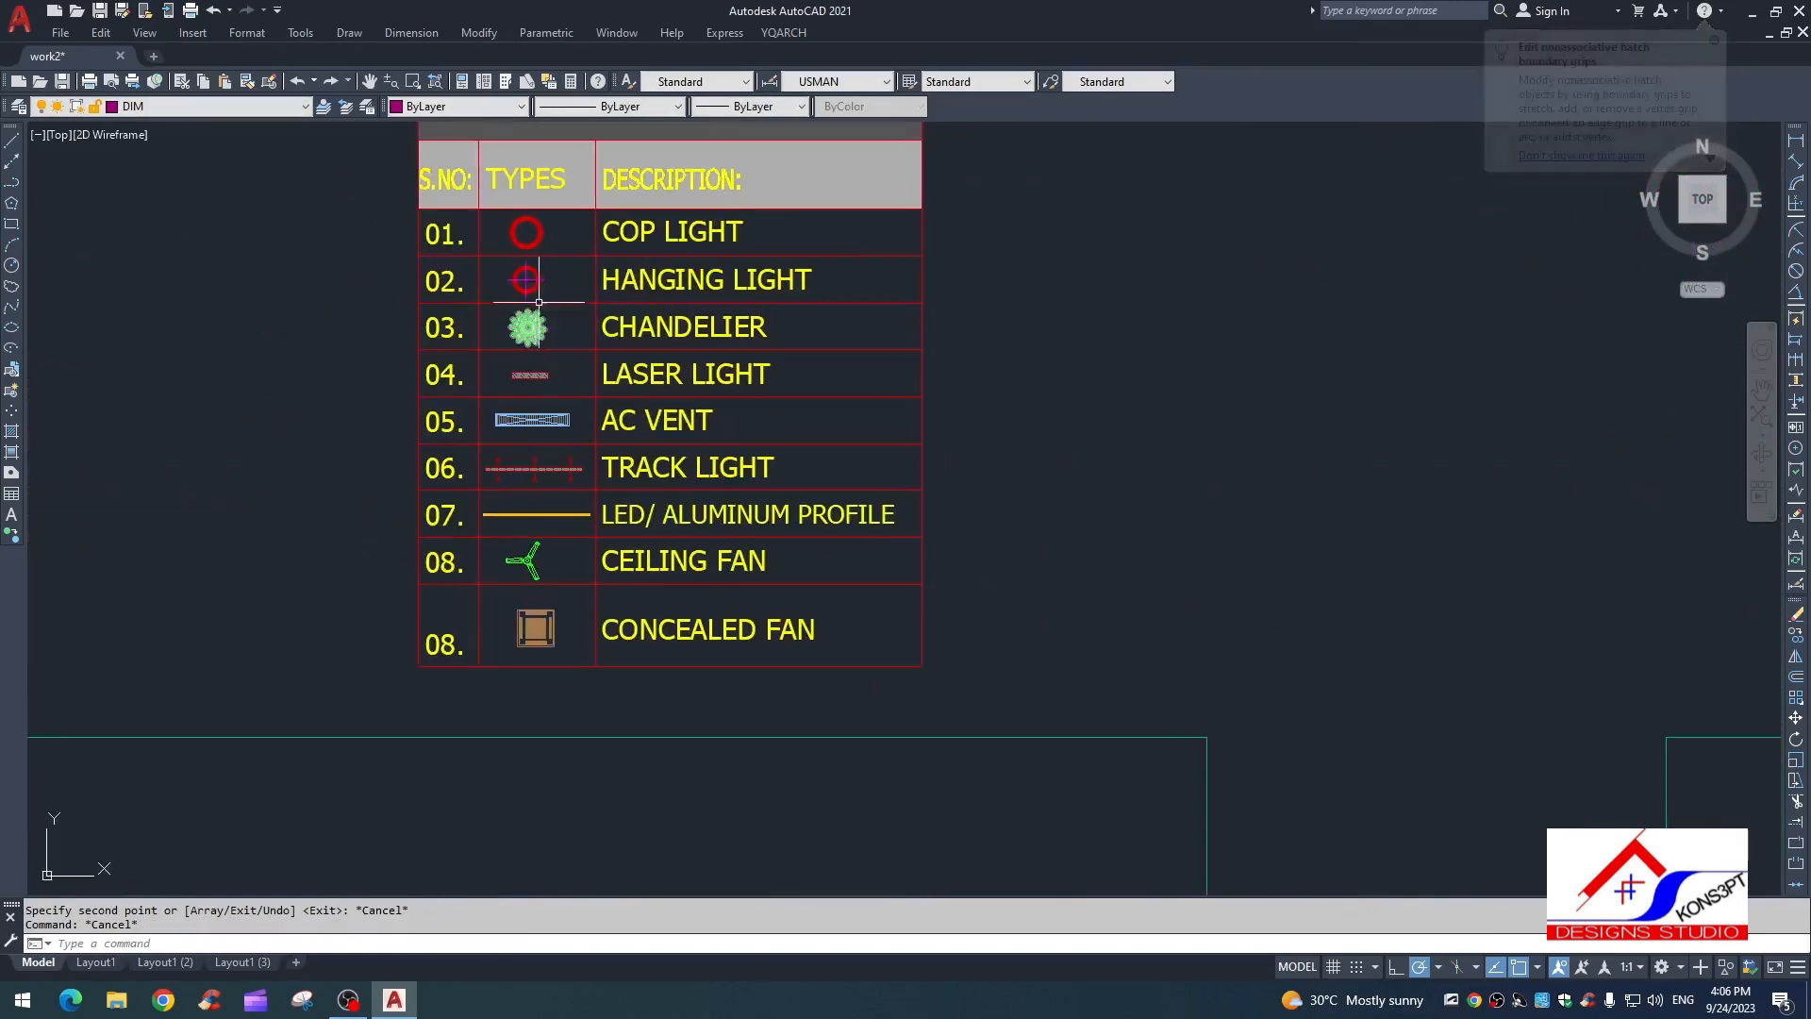
pyautogui.scroll(2, 584, 217)
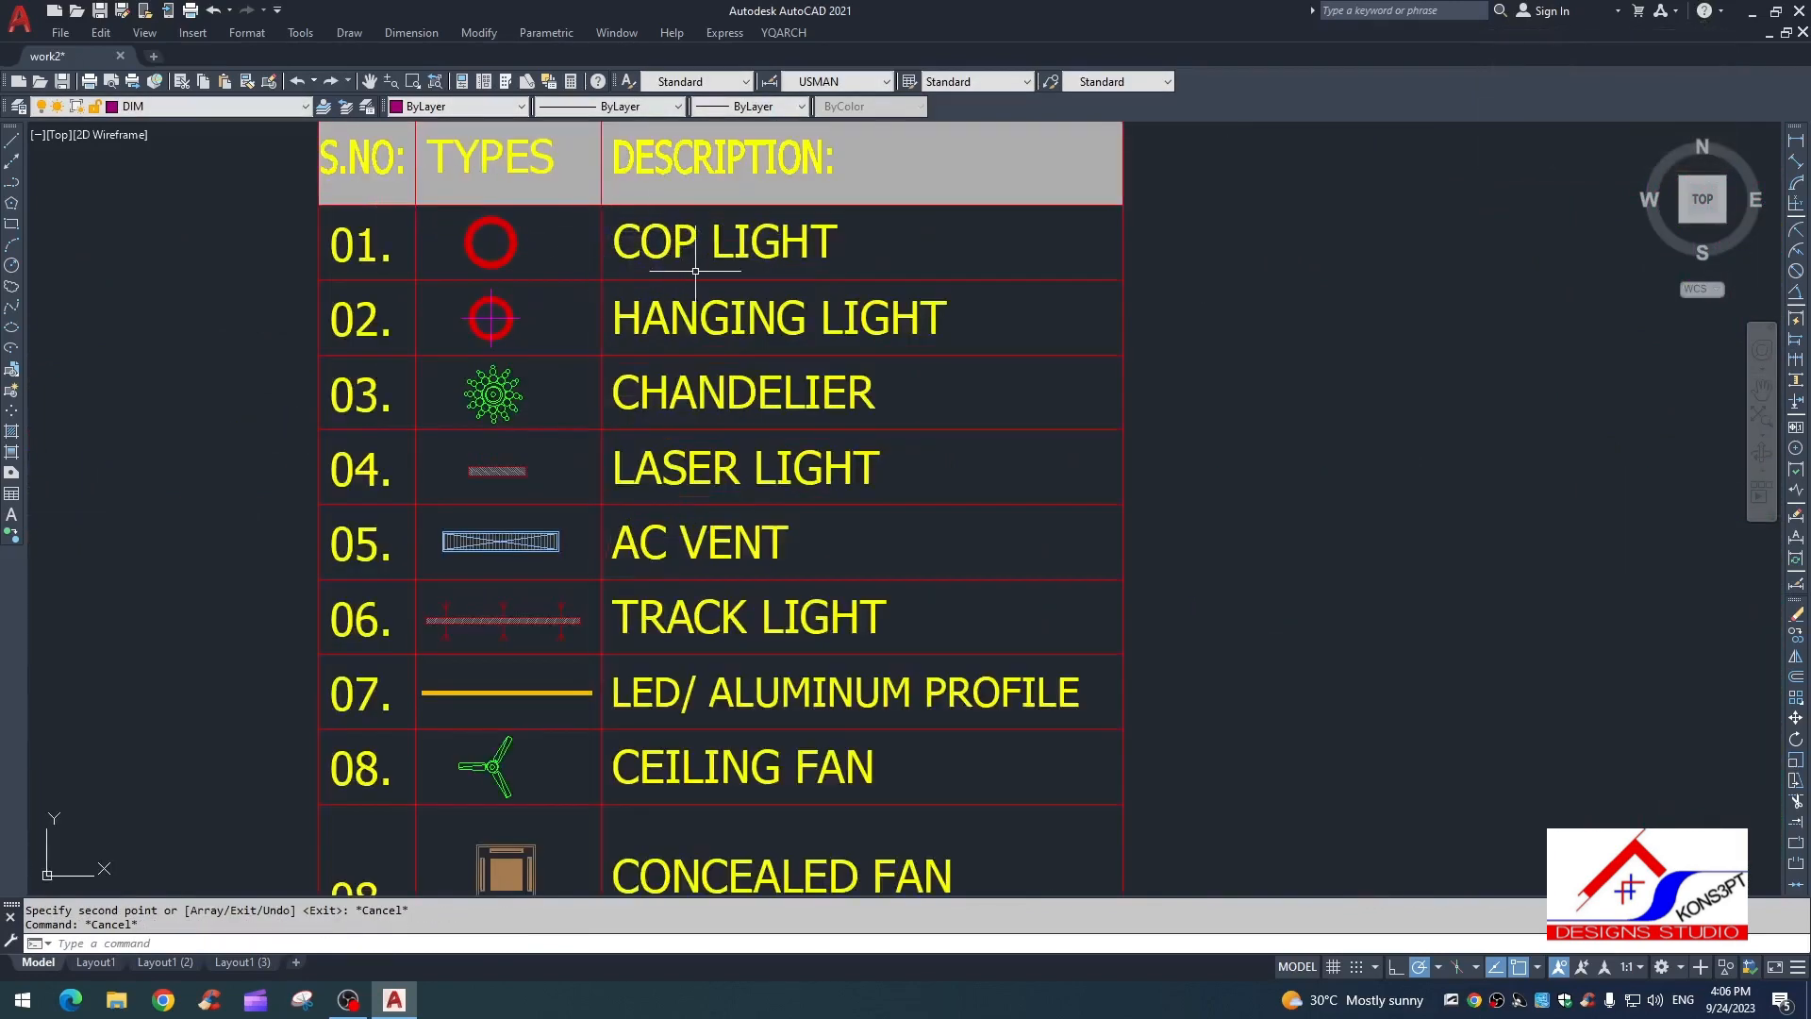
pyautogui.scroll(-2, 658, 249)
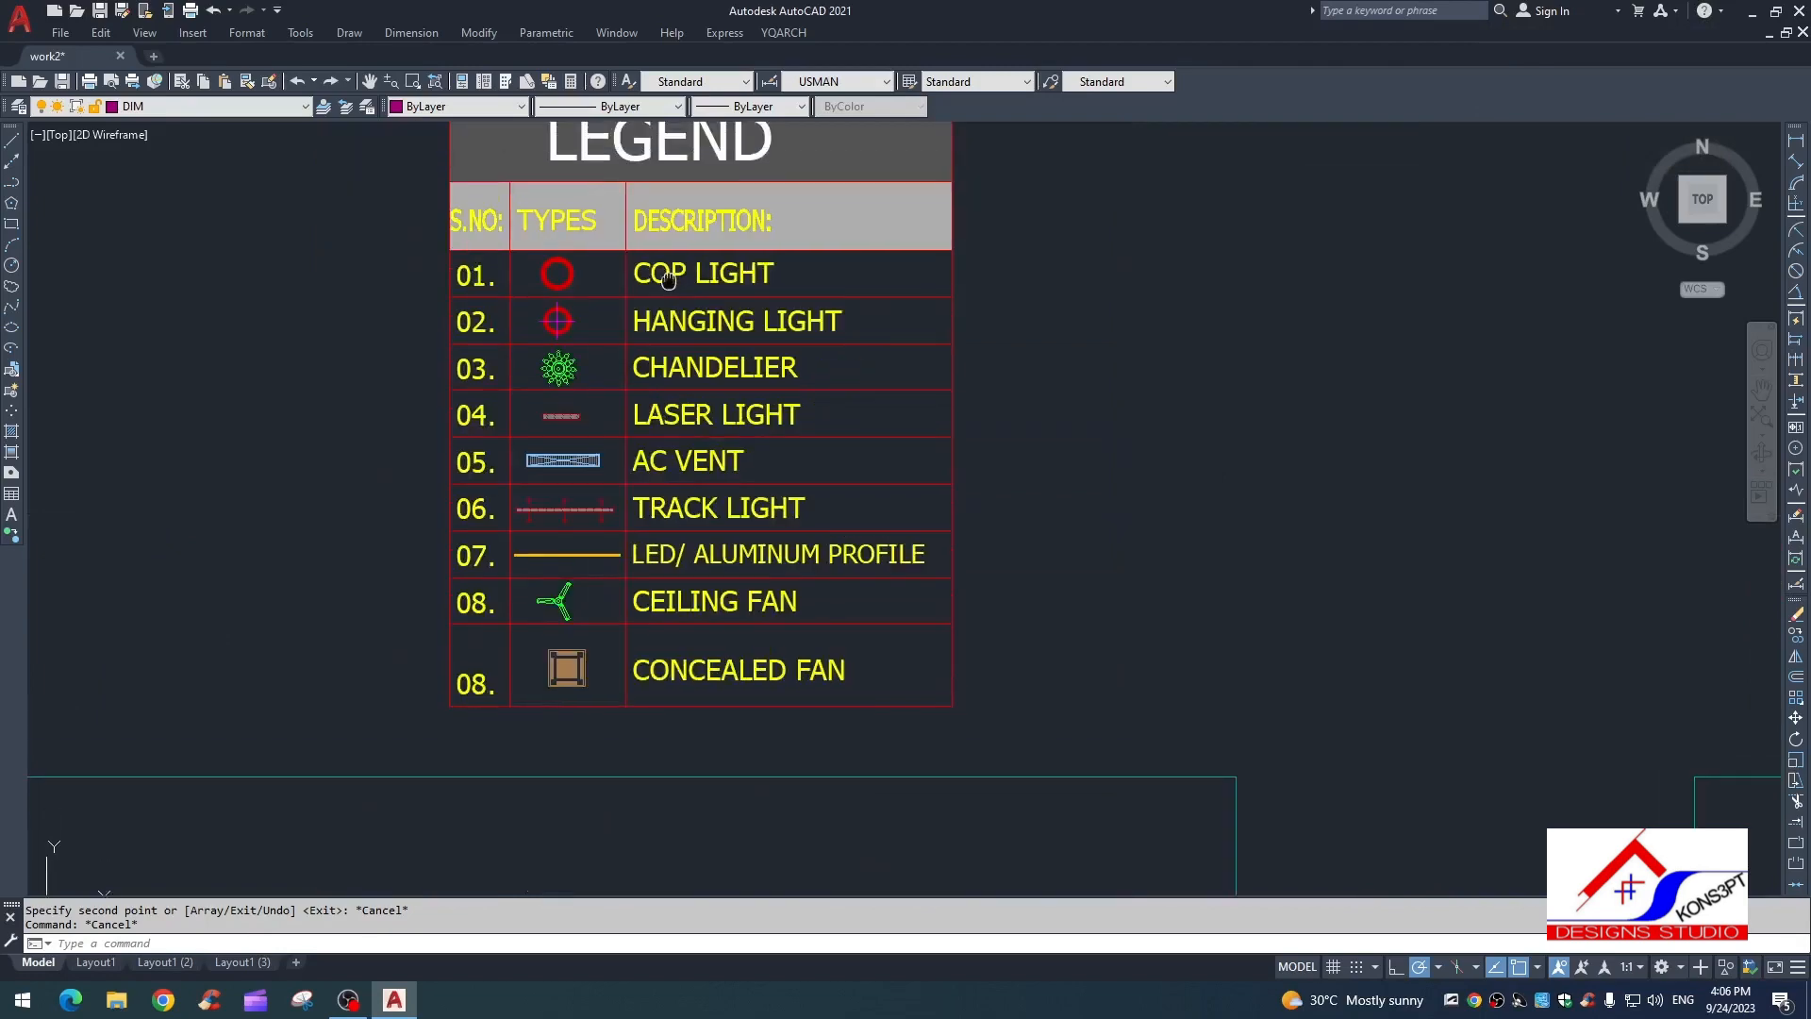
pyautogui.scroll(4, 661, 274)
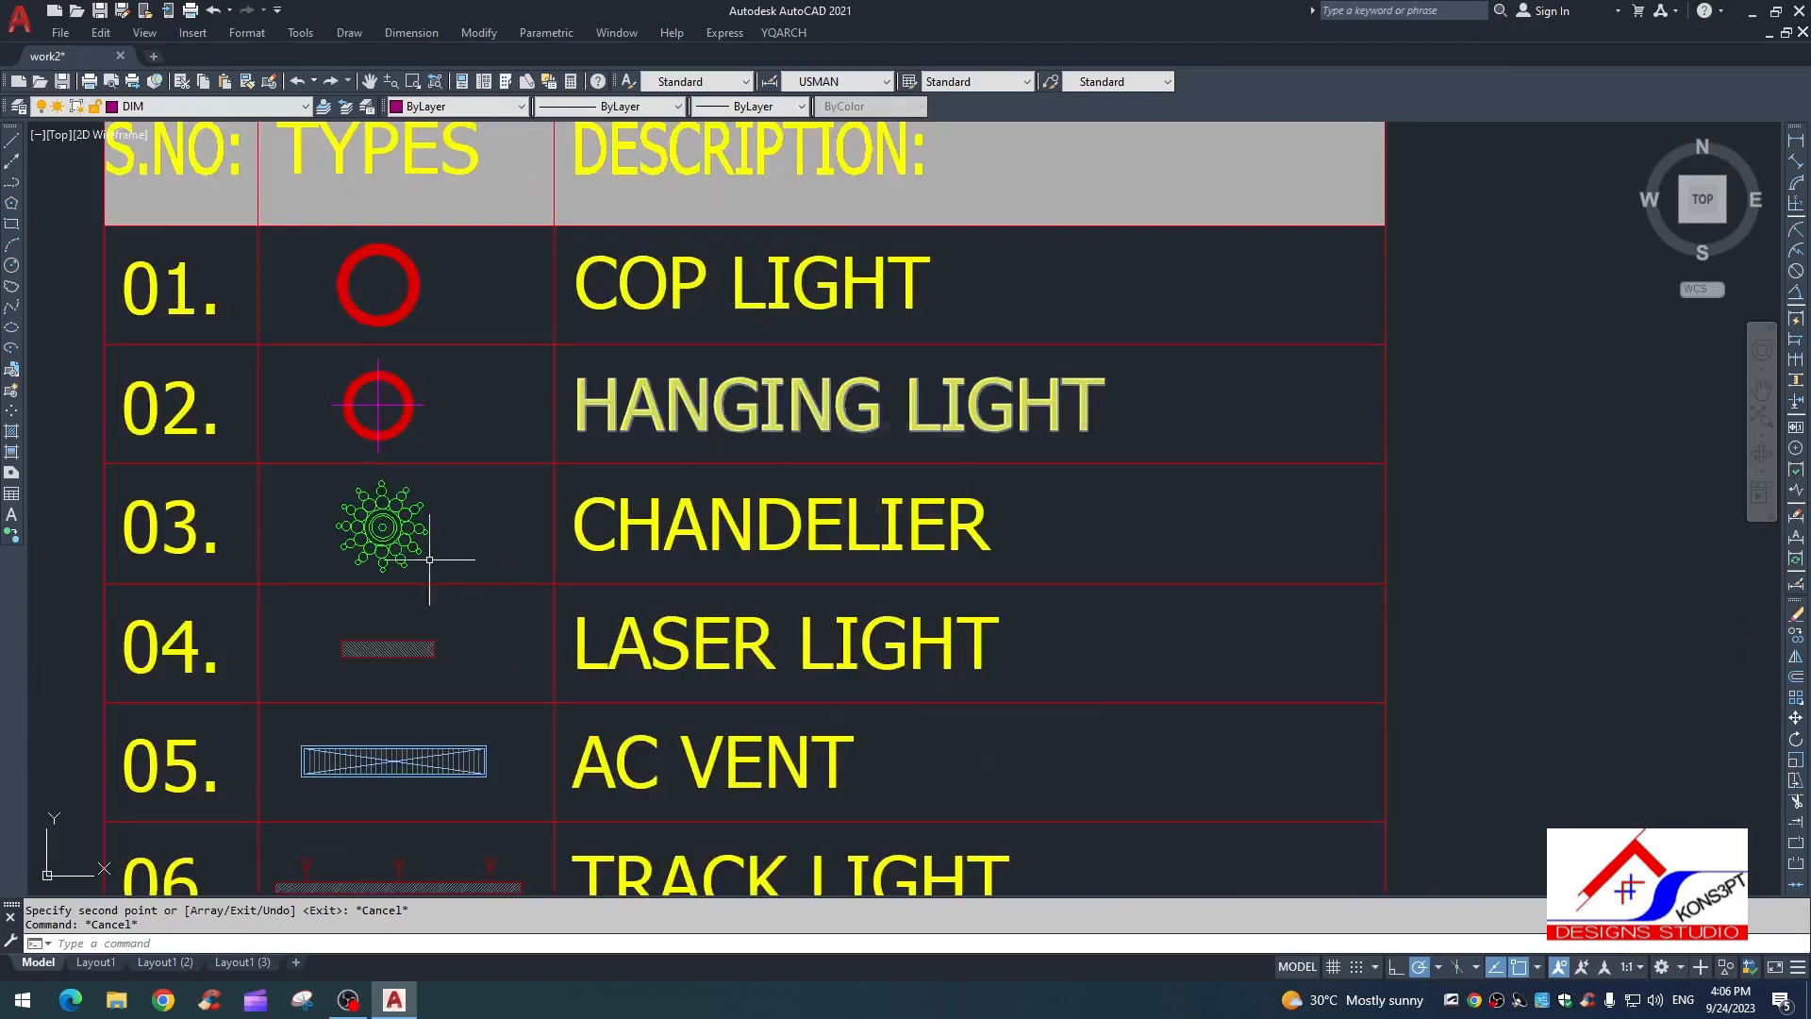
pyautogui.scroll(-10, 691, 539)
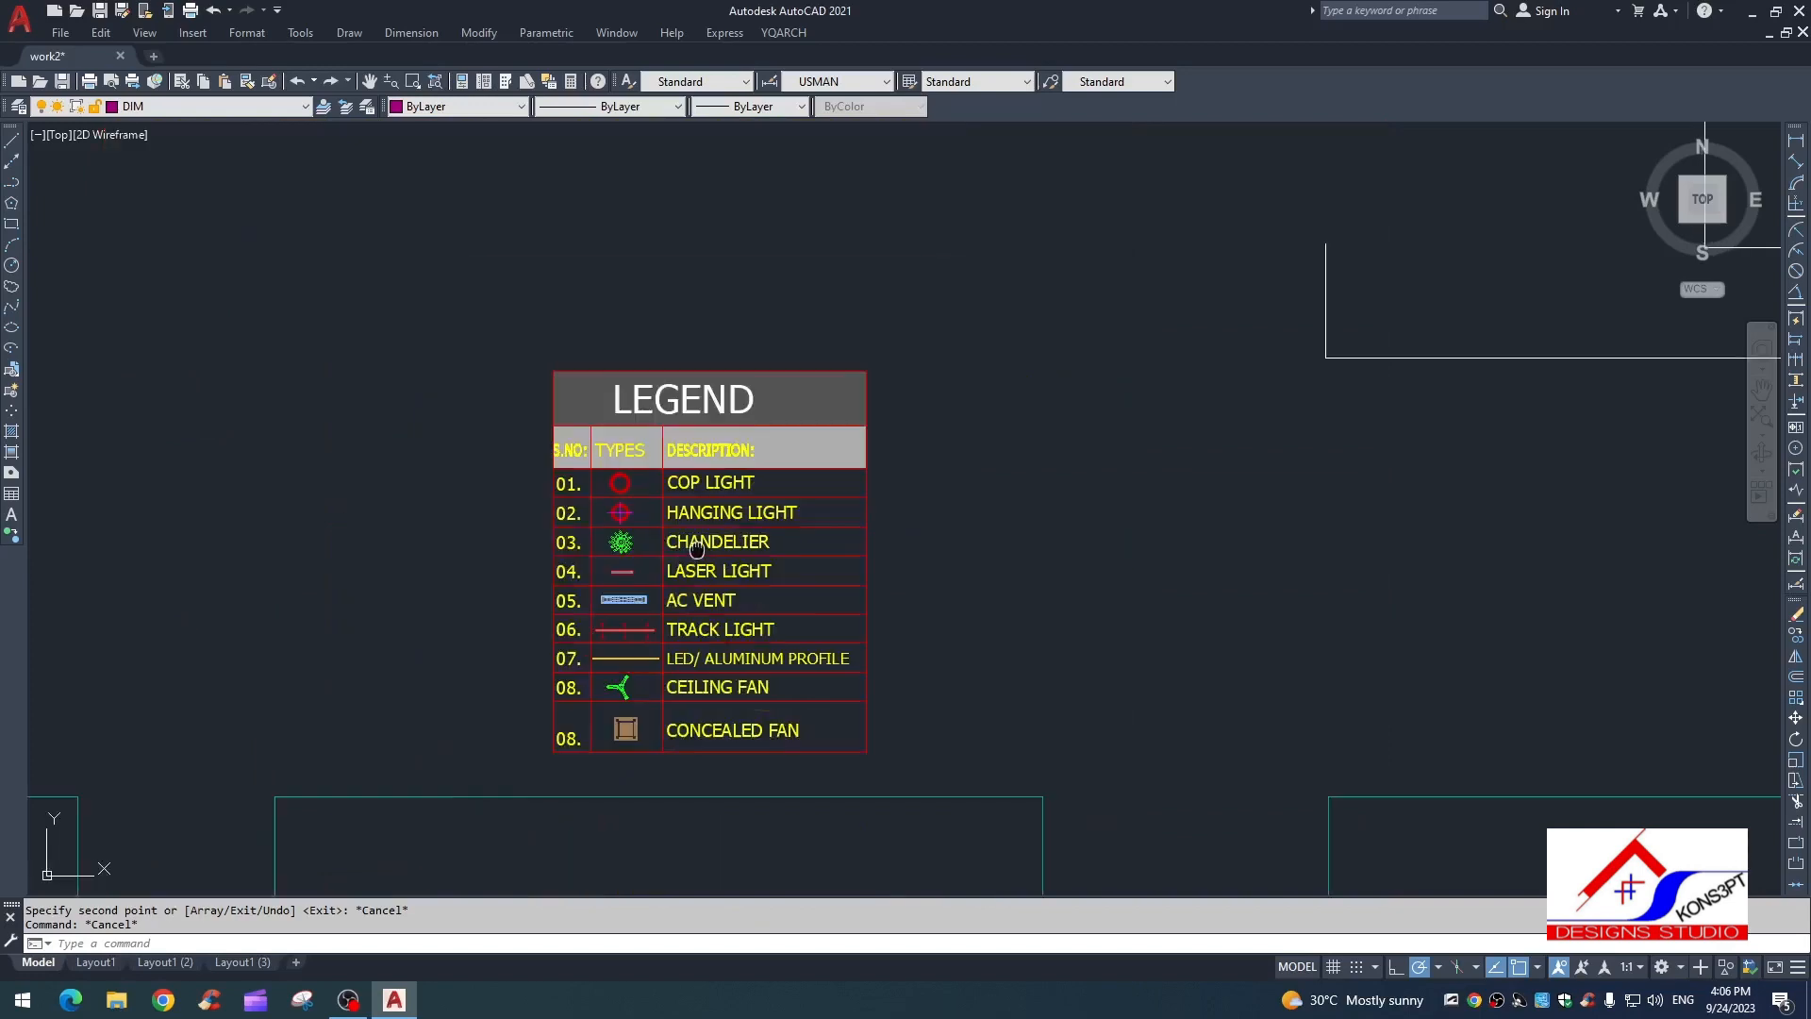
# Step: Examine the reference ceiling plans and their section drawings, and return to the floor plans
pyautogui.moveTo(580, 450); pyautogui.dragTo(1010, 350, button='middle')
pyautogui.scroll(5, 463, 361)
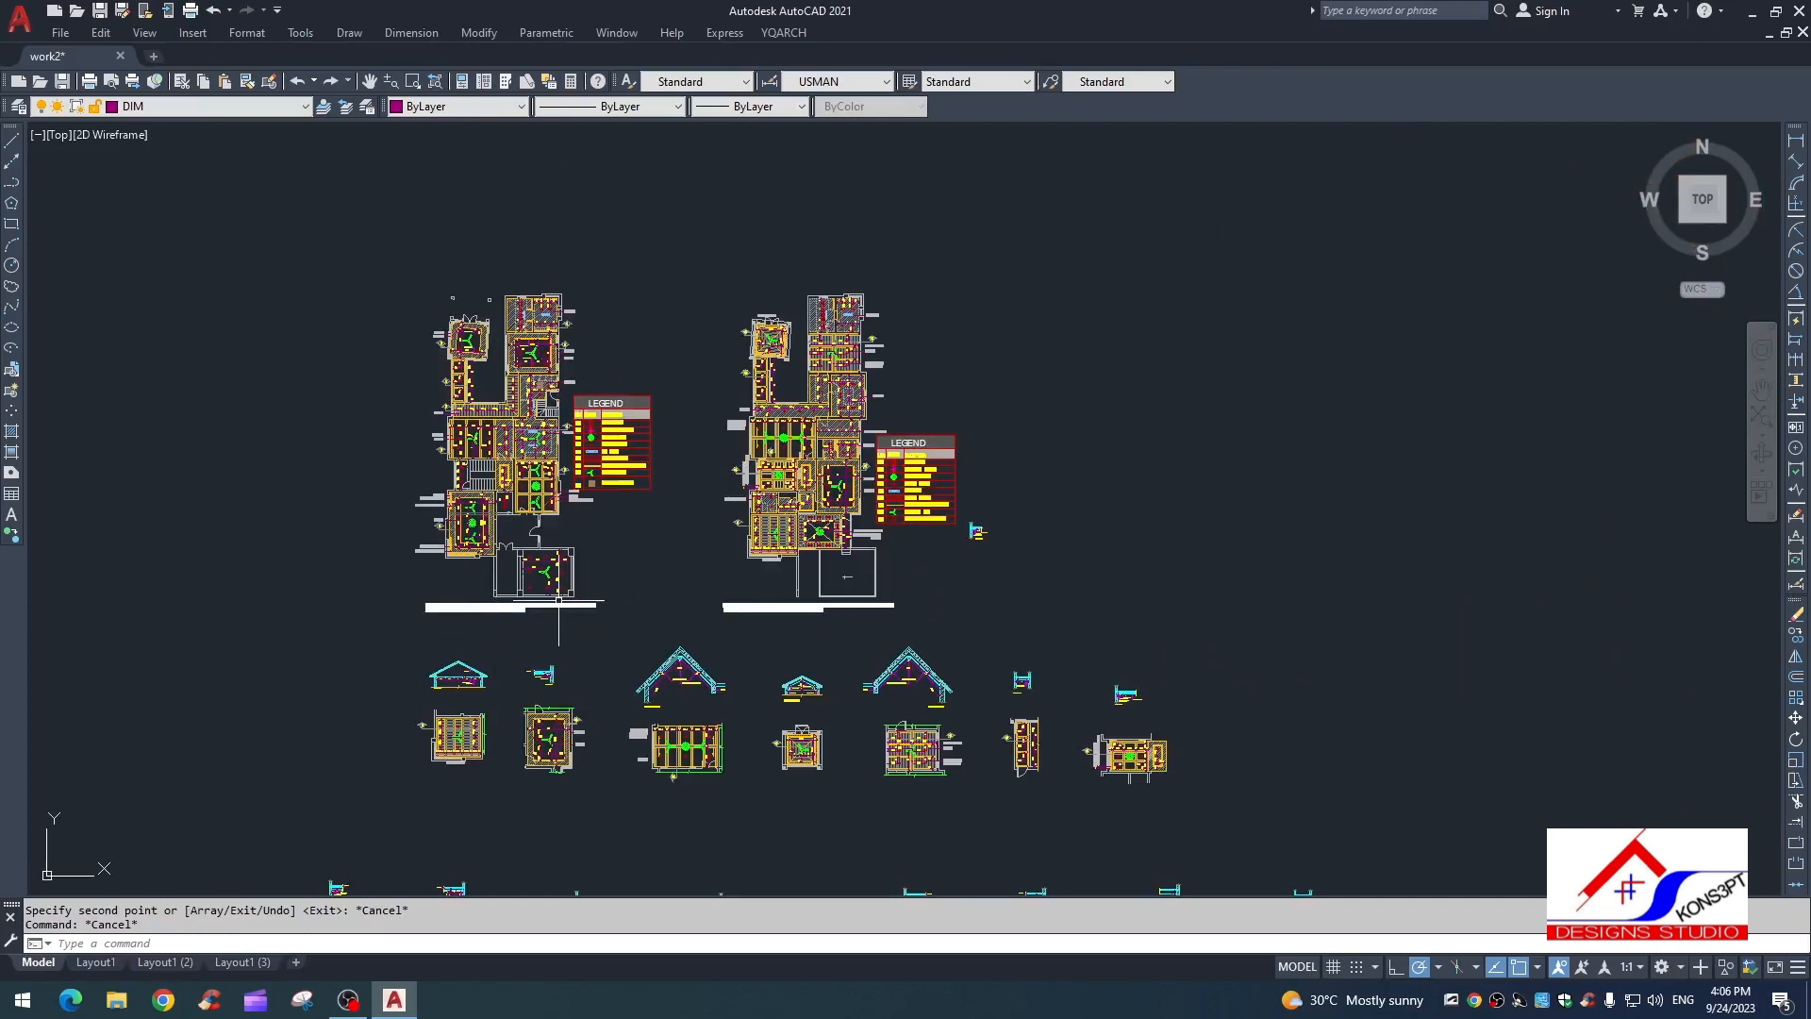
pyautogui.scroll(-2, 629, 625)
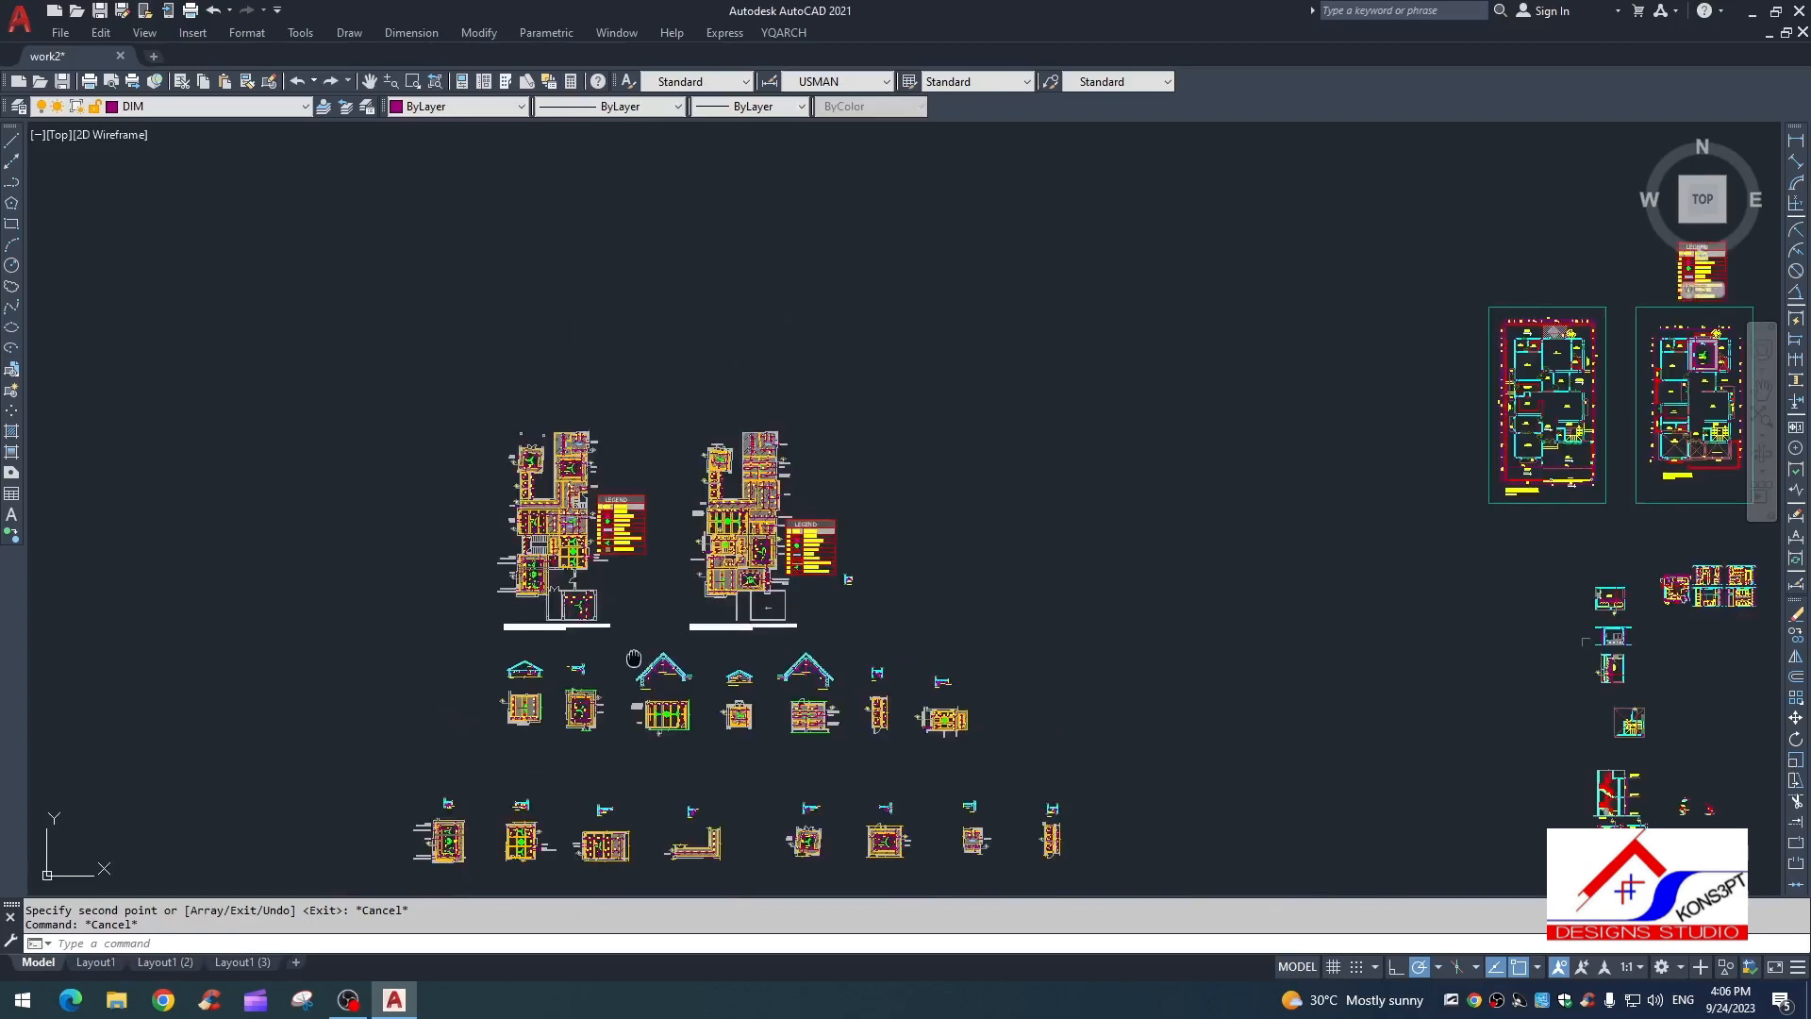
pyautogui.moveTo(633, 660); pyautogui.dragTo(651, 485, button='middle')
pyautogui.scroll(6, 485, 665)
pyautogui.scroll(6, 340, 618)
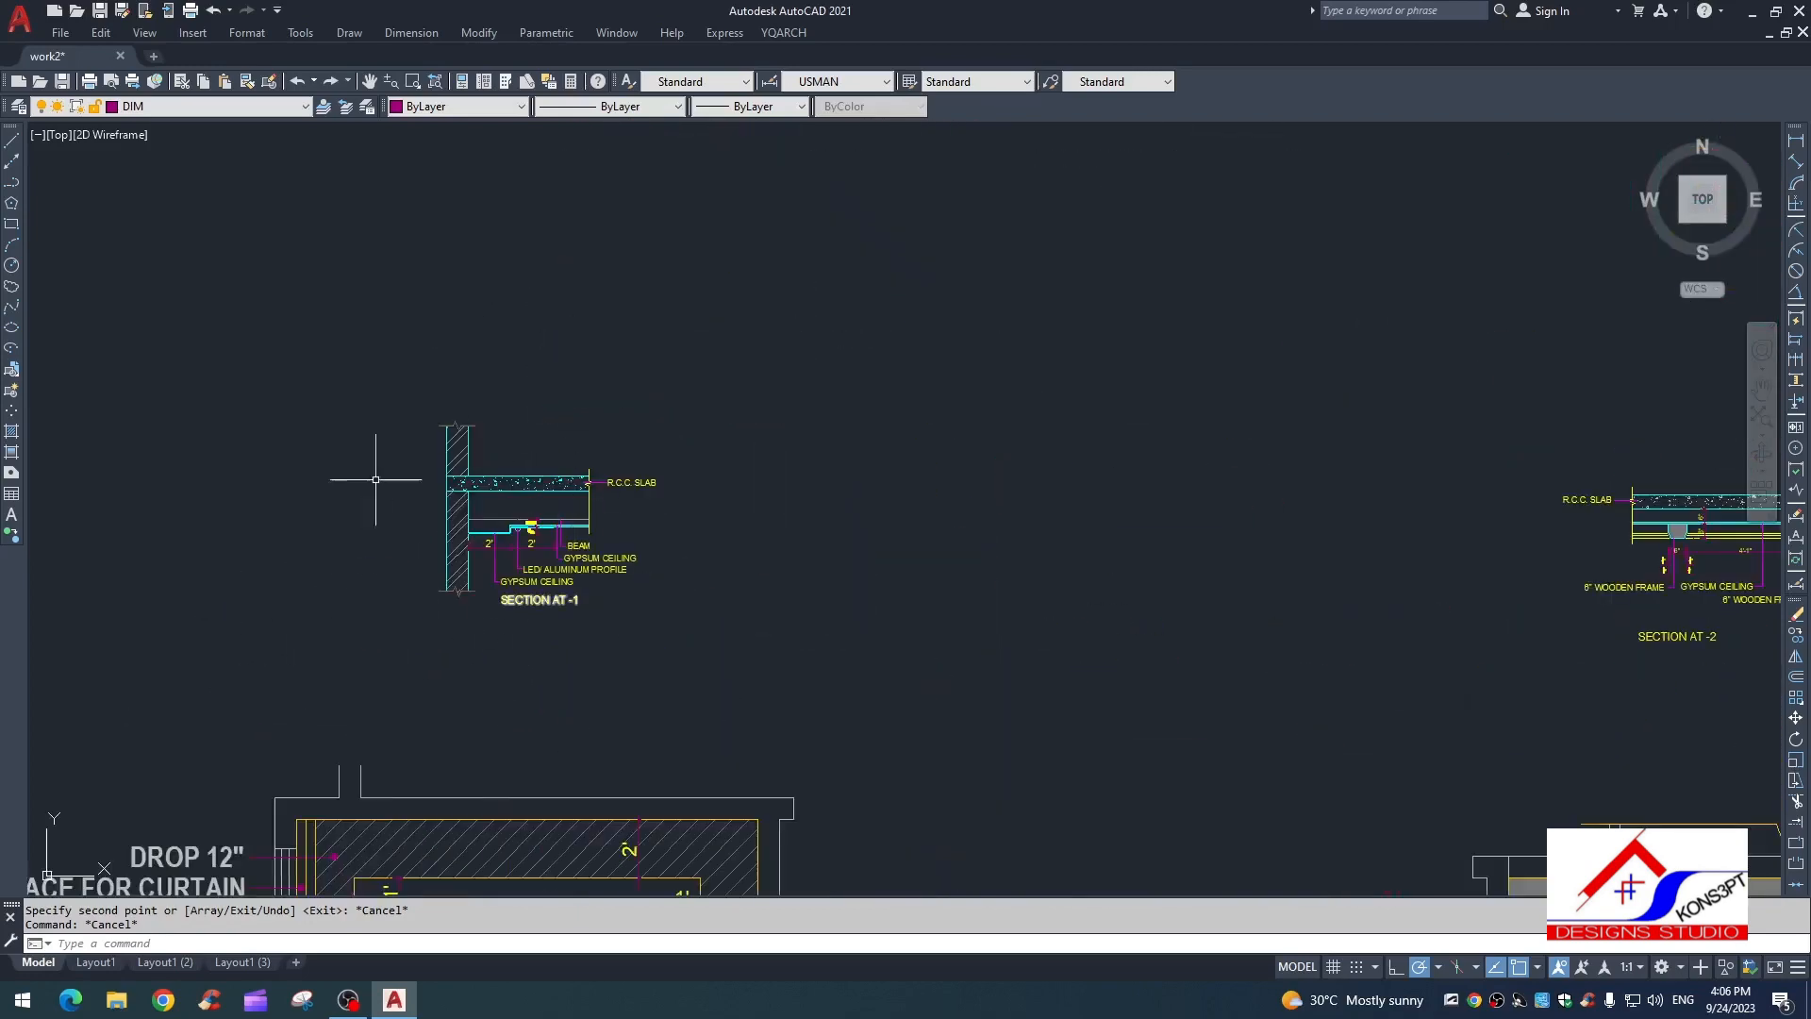
pyautogui.scroll(-10, 559, 564)
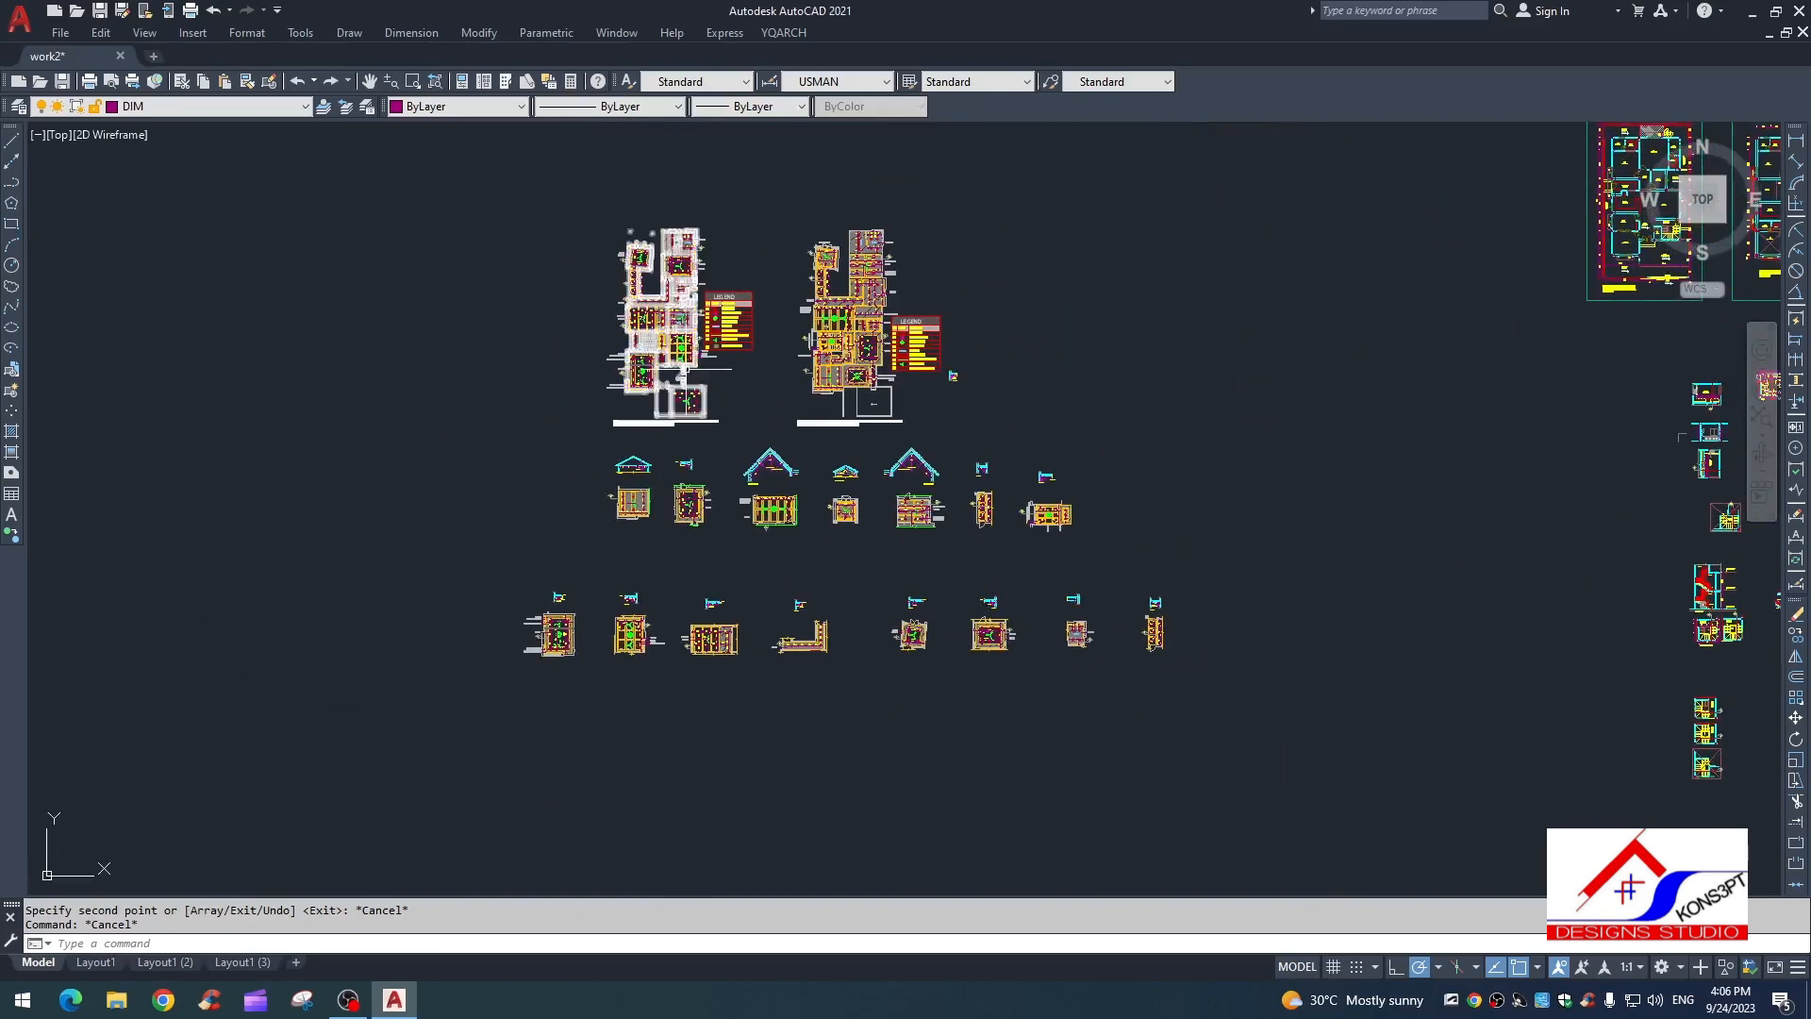
pyautogui.scroll(8, 745, 326)
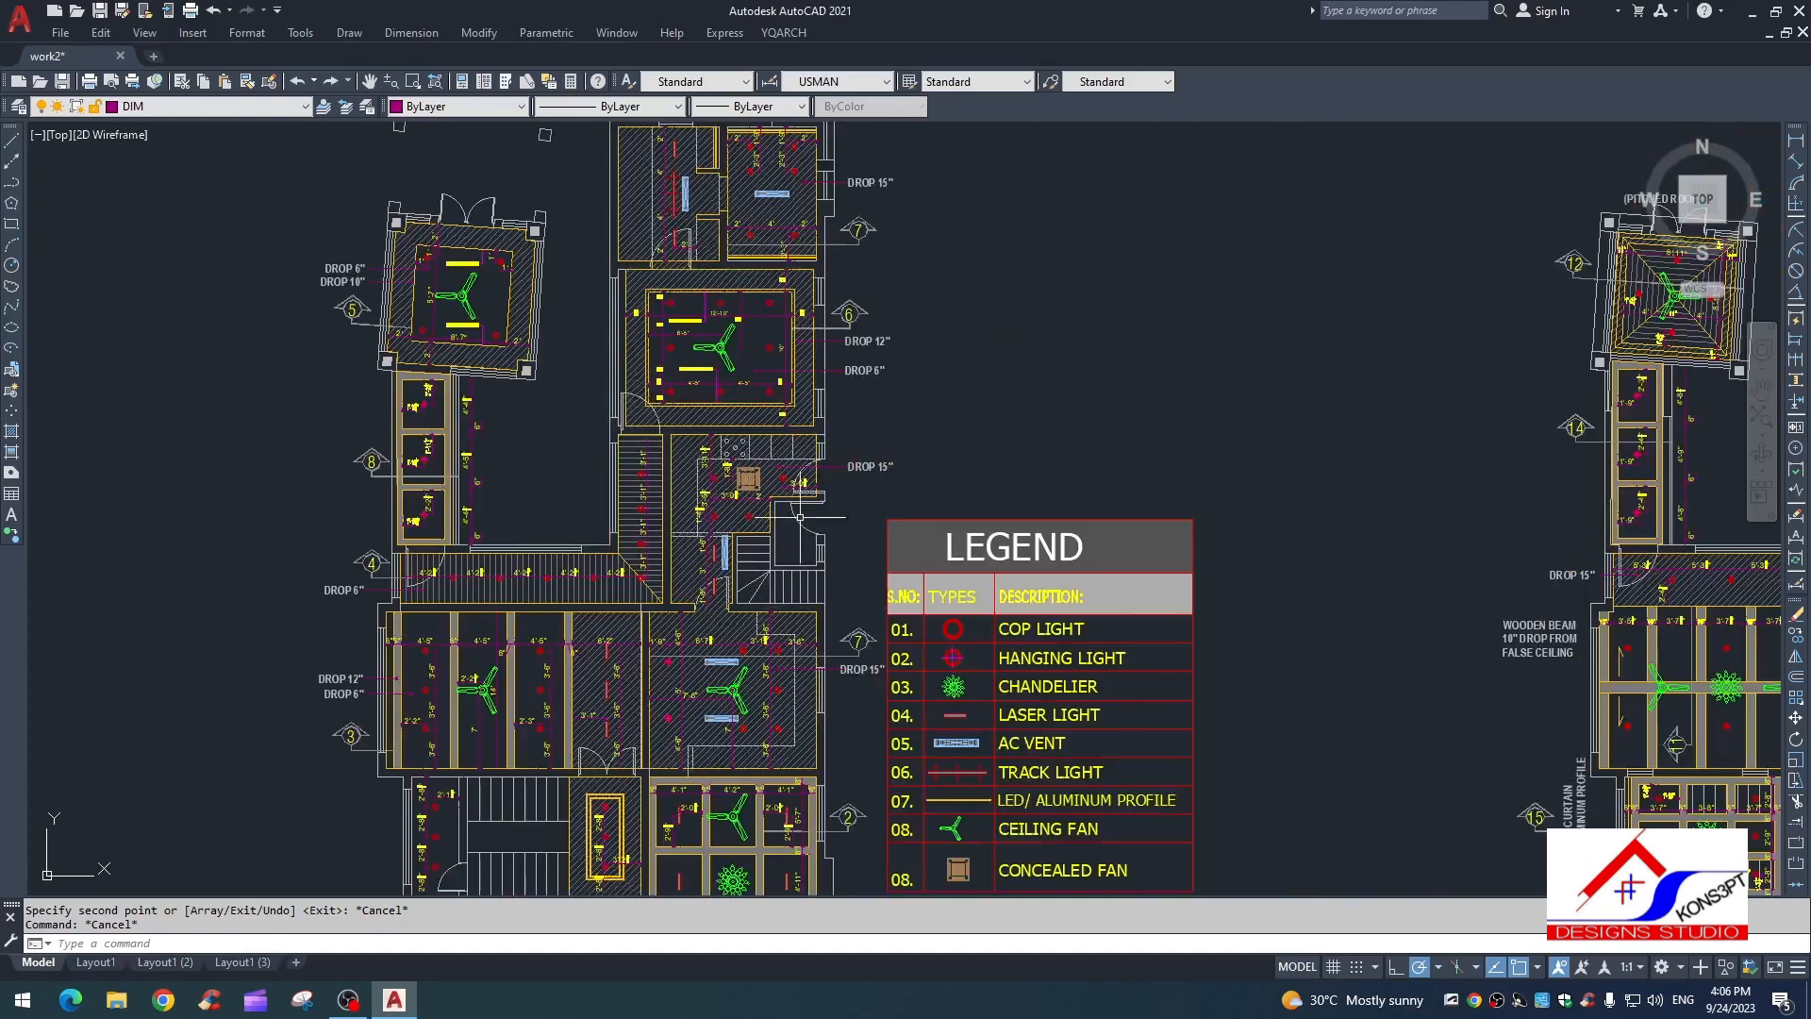
pyautogui.moveTo(581, 473); pyautogui.dragTo(521, 450, button='middle')
pyautogui.scroll(-2, 521, 450)
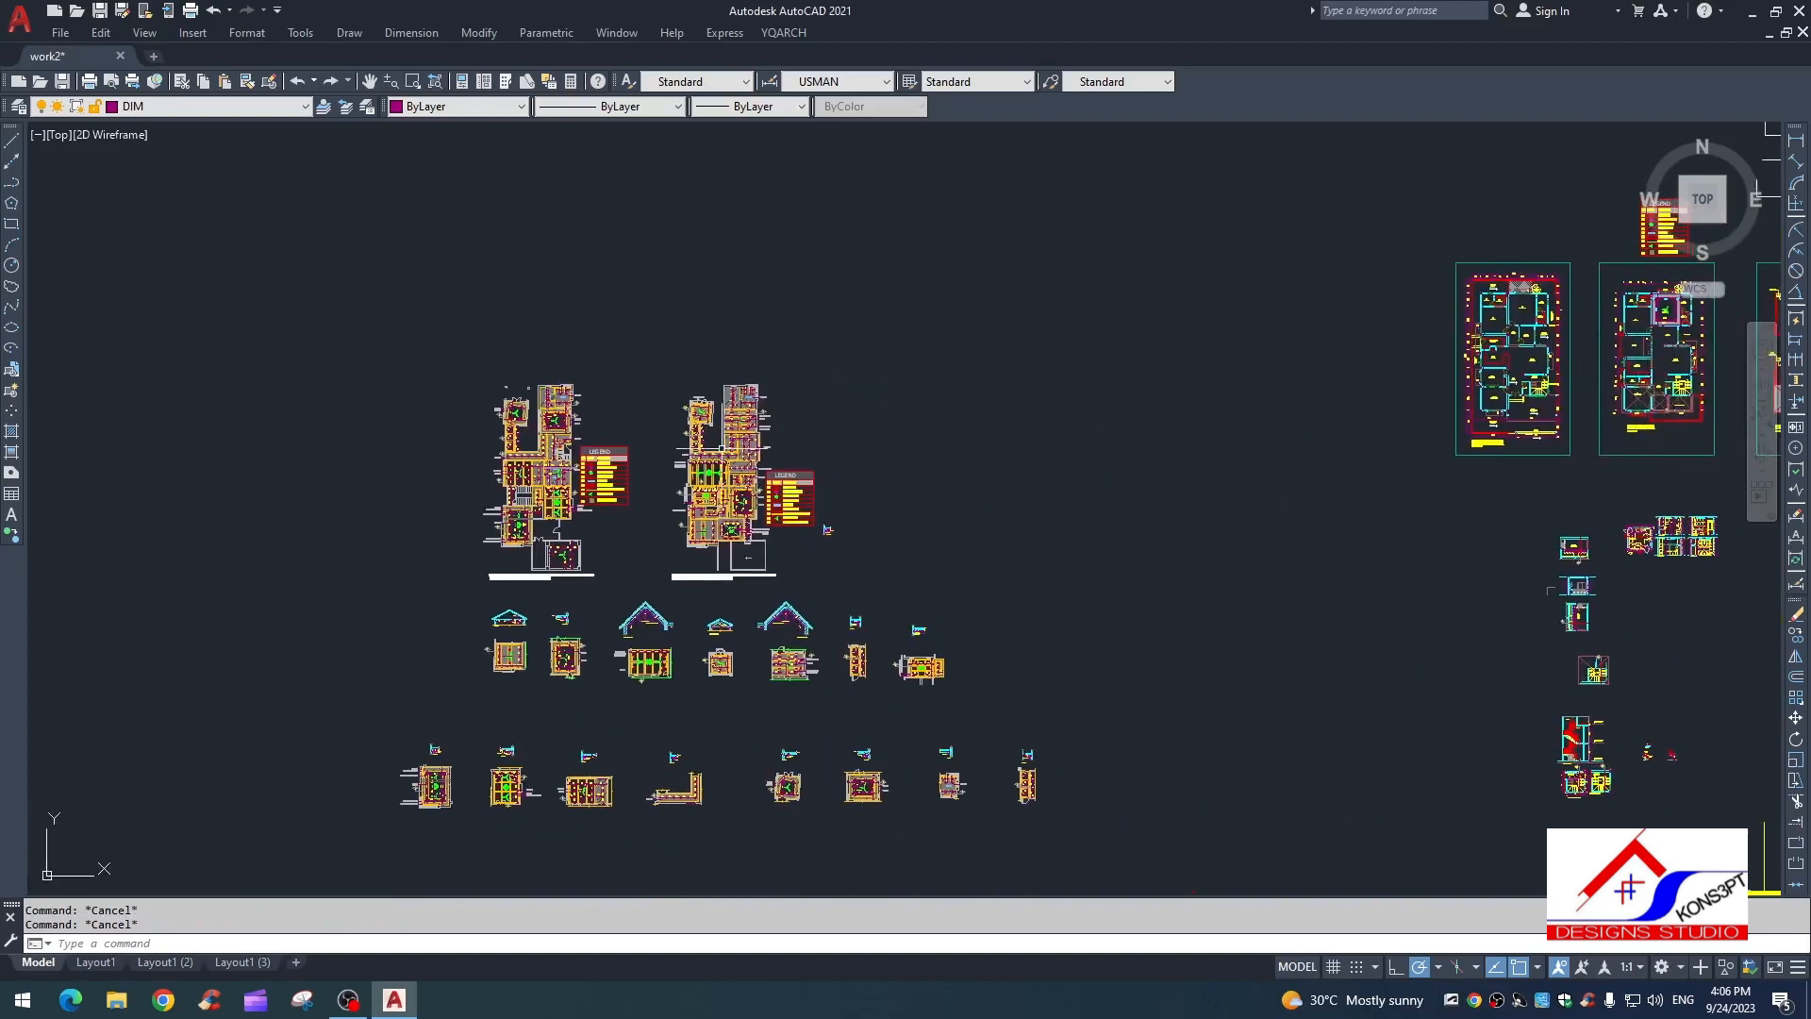
pyautogui.scroll(-4, 849, 481)
pyautogui.moveTo(849, 483); pyautogui.dragTo(529, 479, button='middle')
pyautogui.scroll(6, 896, 400)
pyautogui.scroll(4, 886, 493)
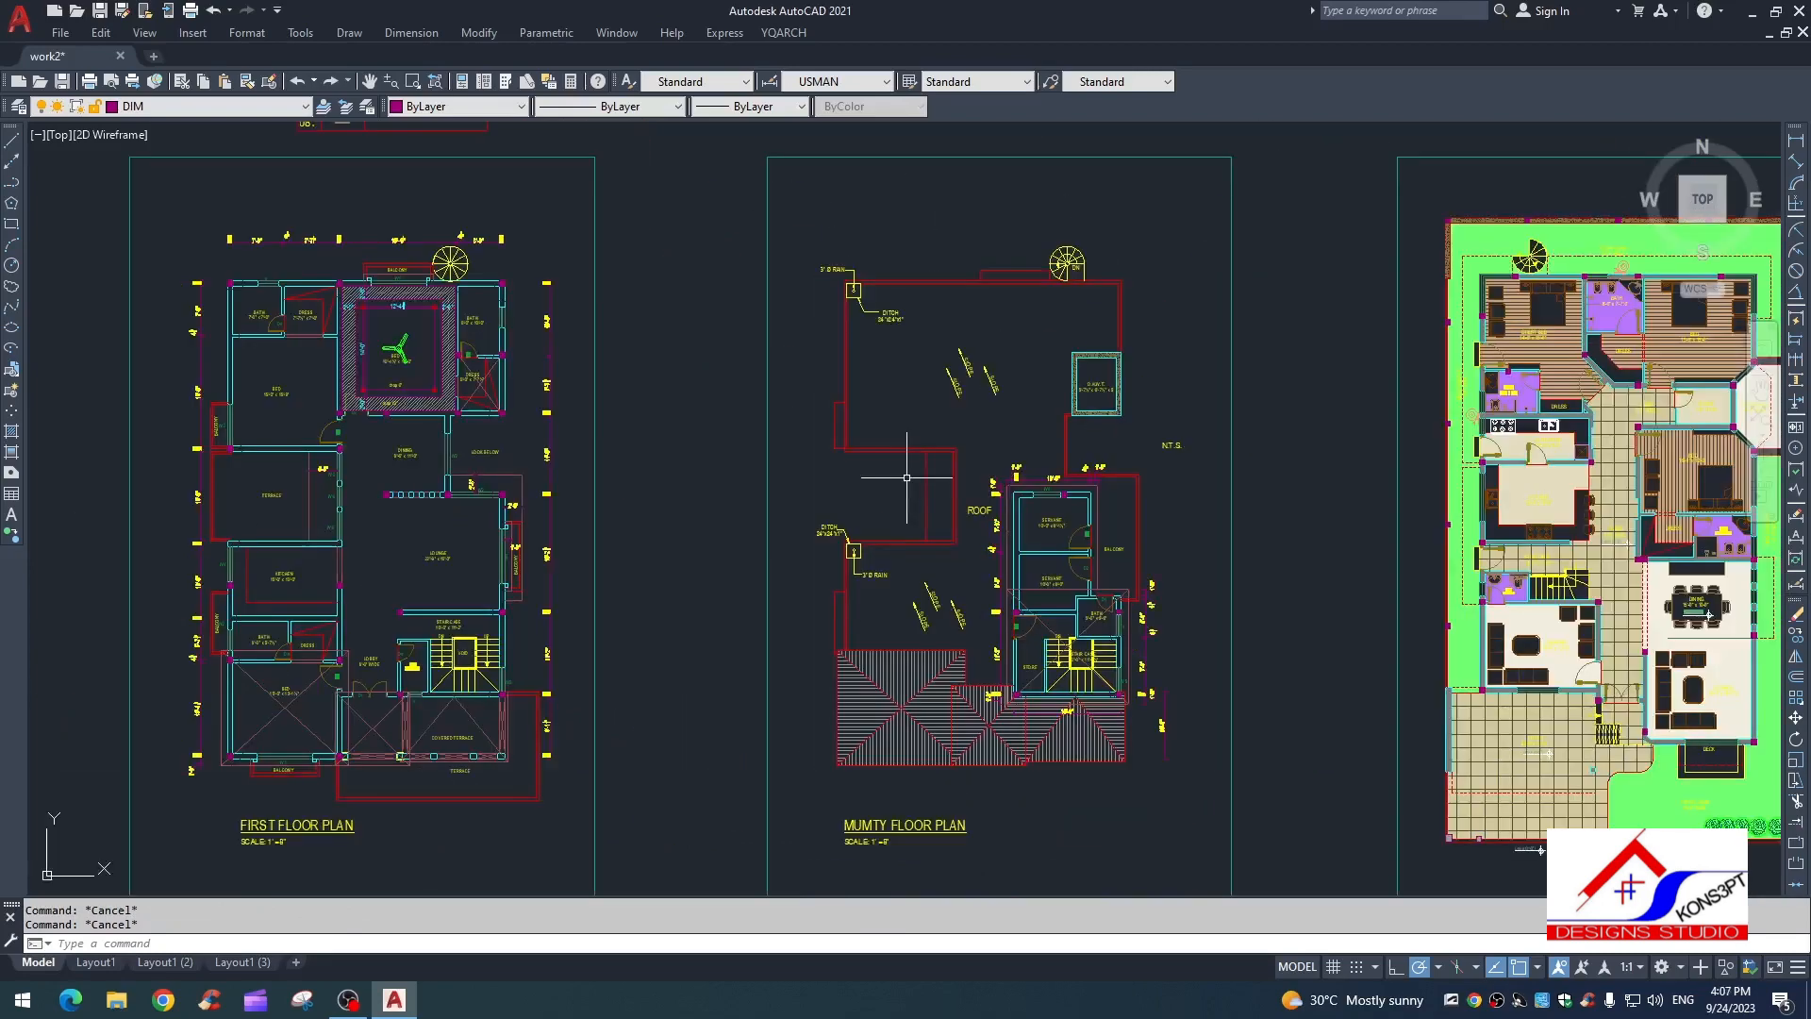
pyautogui.scroll(-4, 741, 505)
pyautogui.moveTo(741, 506); pyautogui.dragTo(969, 479, button='middle')
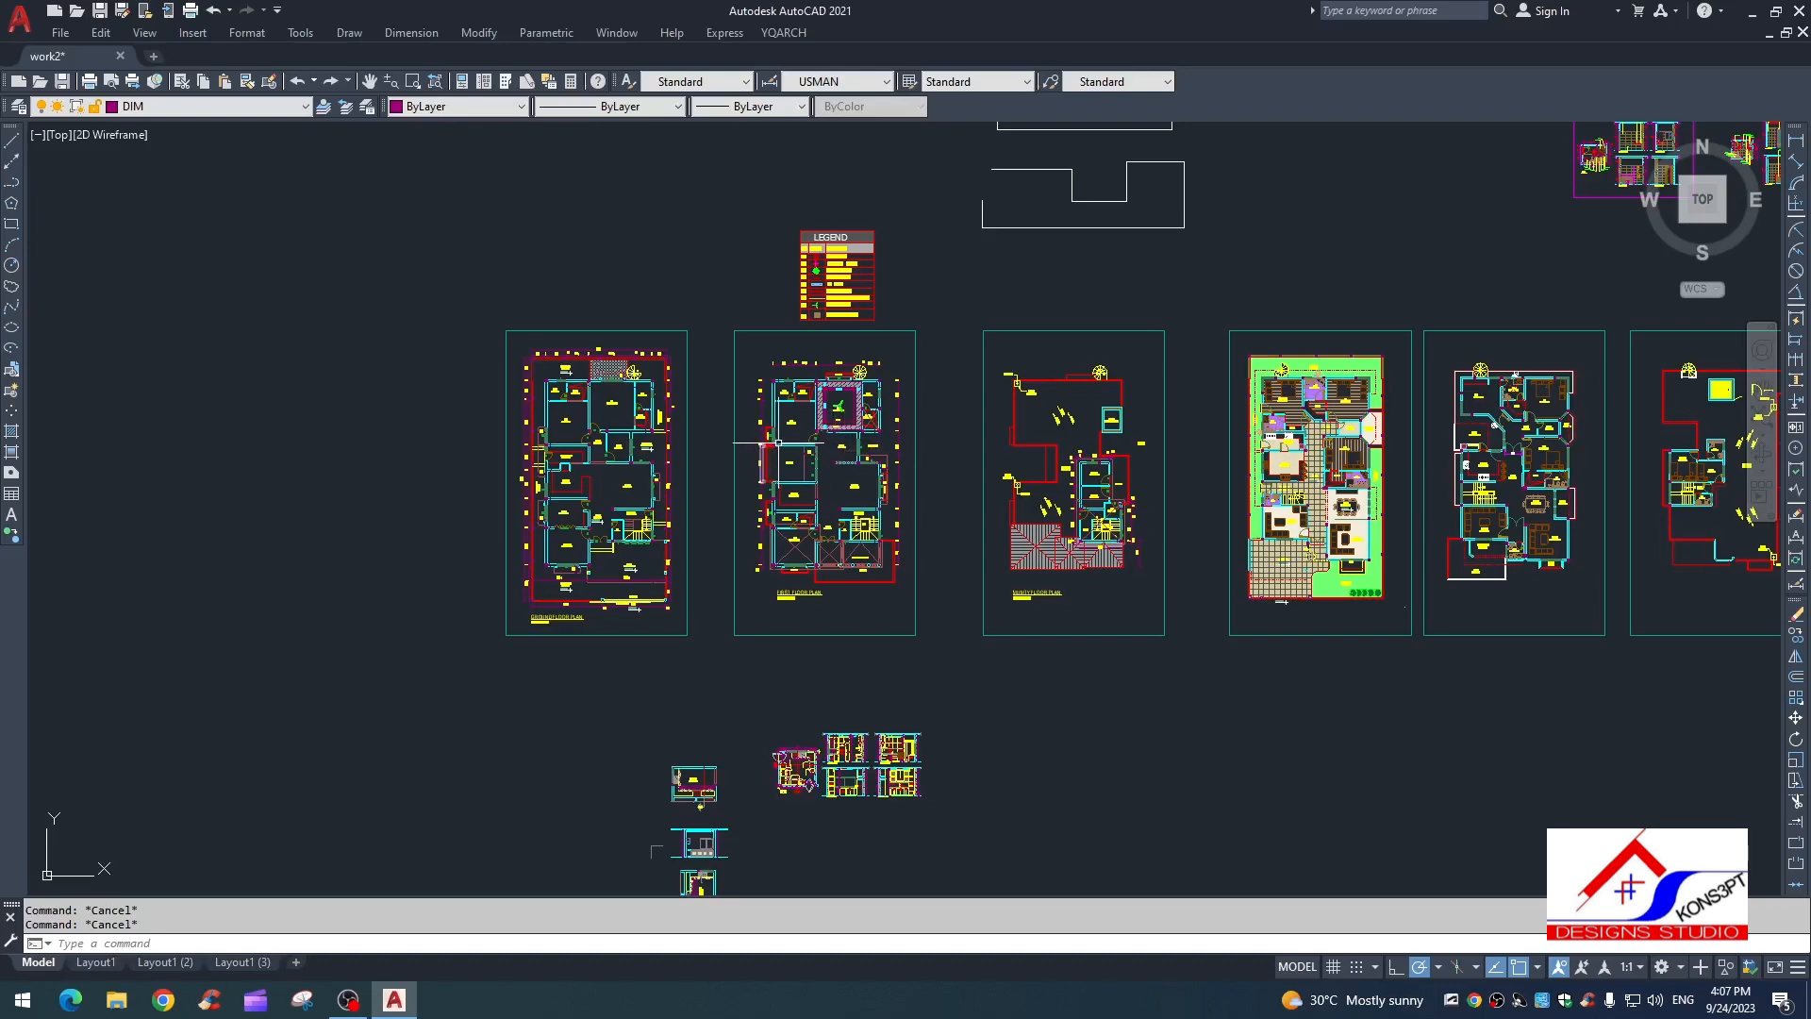
# Step: Delete the guide rectangle joining the four cop lights in the bedroom ceiling
pyautogui.scroll(6, 849, 404)
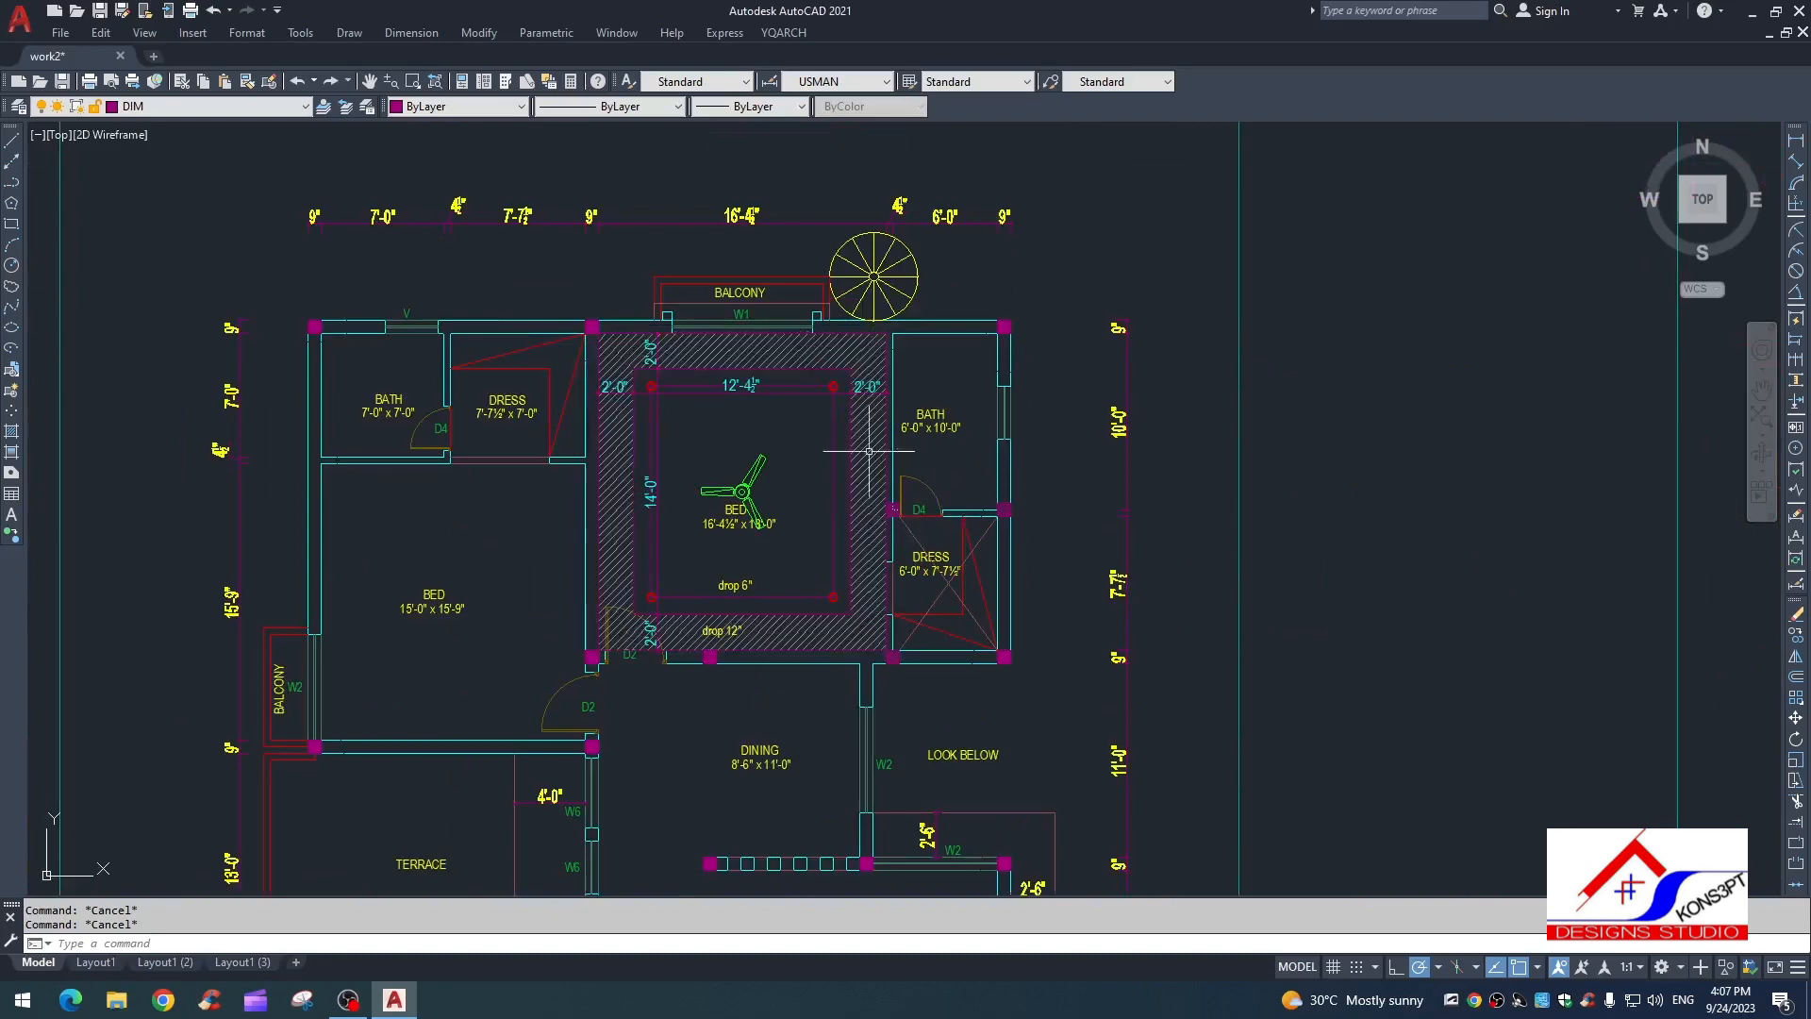
pyautogui.scroll(4, 865, 345)
pyautogui.click(873, 342)
pyautogui.click(851, 363)
pyautogui.write('e')
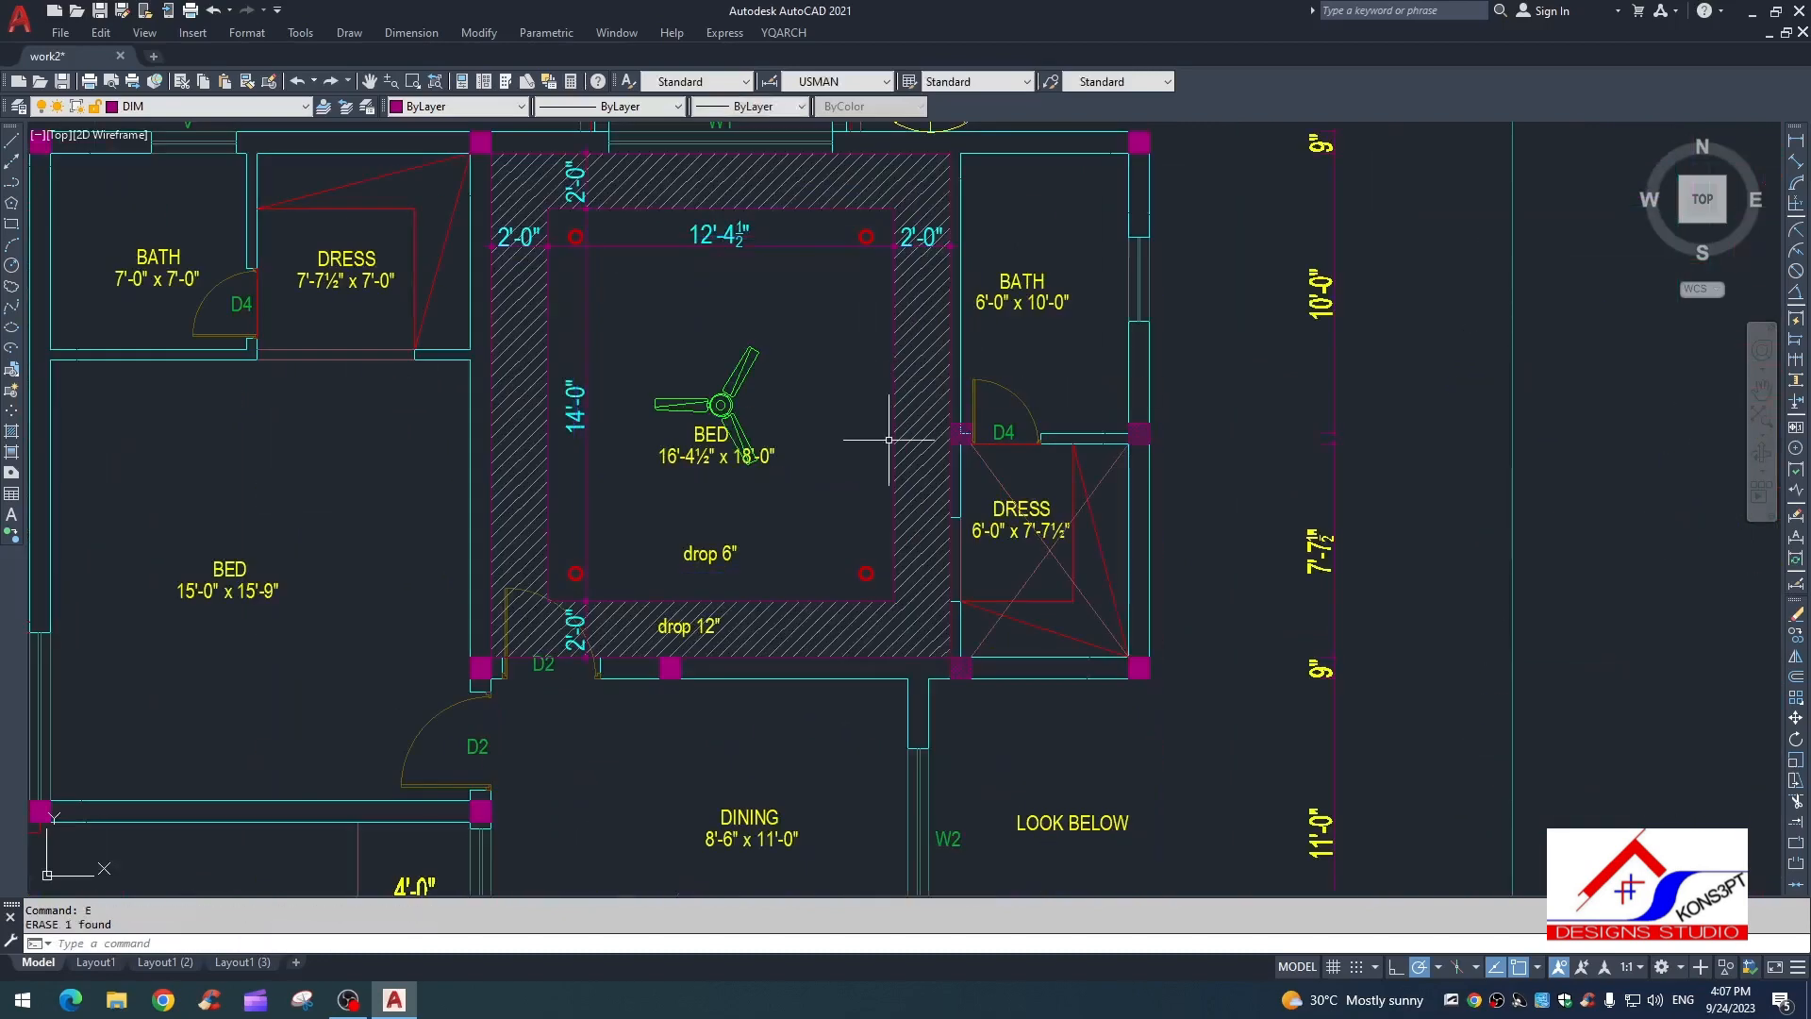
pyautogui.press('Escape')
# Step: Review the bedroom's ceiling layout on the first floor plan together with the legend above it
pyautogui.scroll(-2, 862, 428)
pyautogui.moveTo(860, 413); pyautogui.dragTo(869, 449, button='middle')
pyautogui.scroll(4, 739, 349)
pyautogui.press('Escape')
pyautogui.scroll(-7, 849, 377)
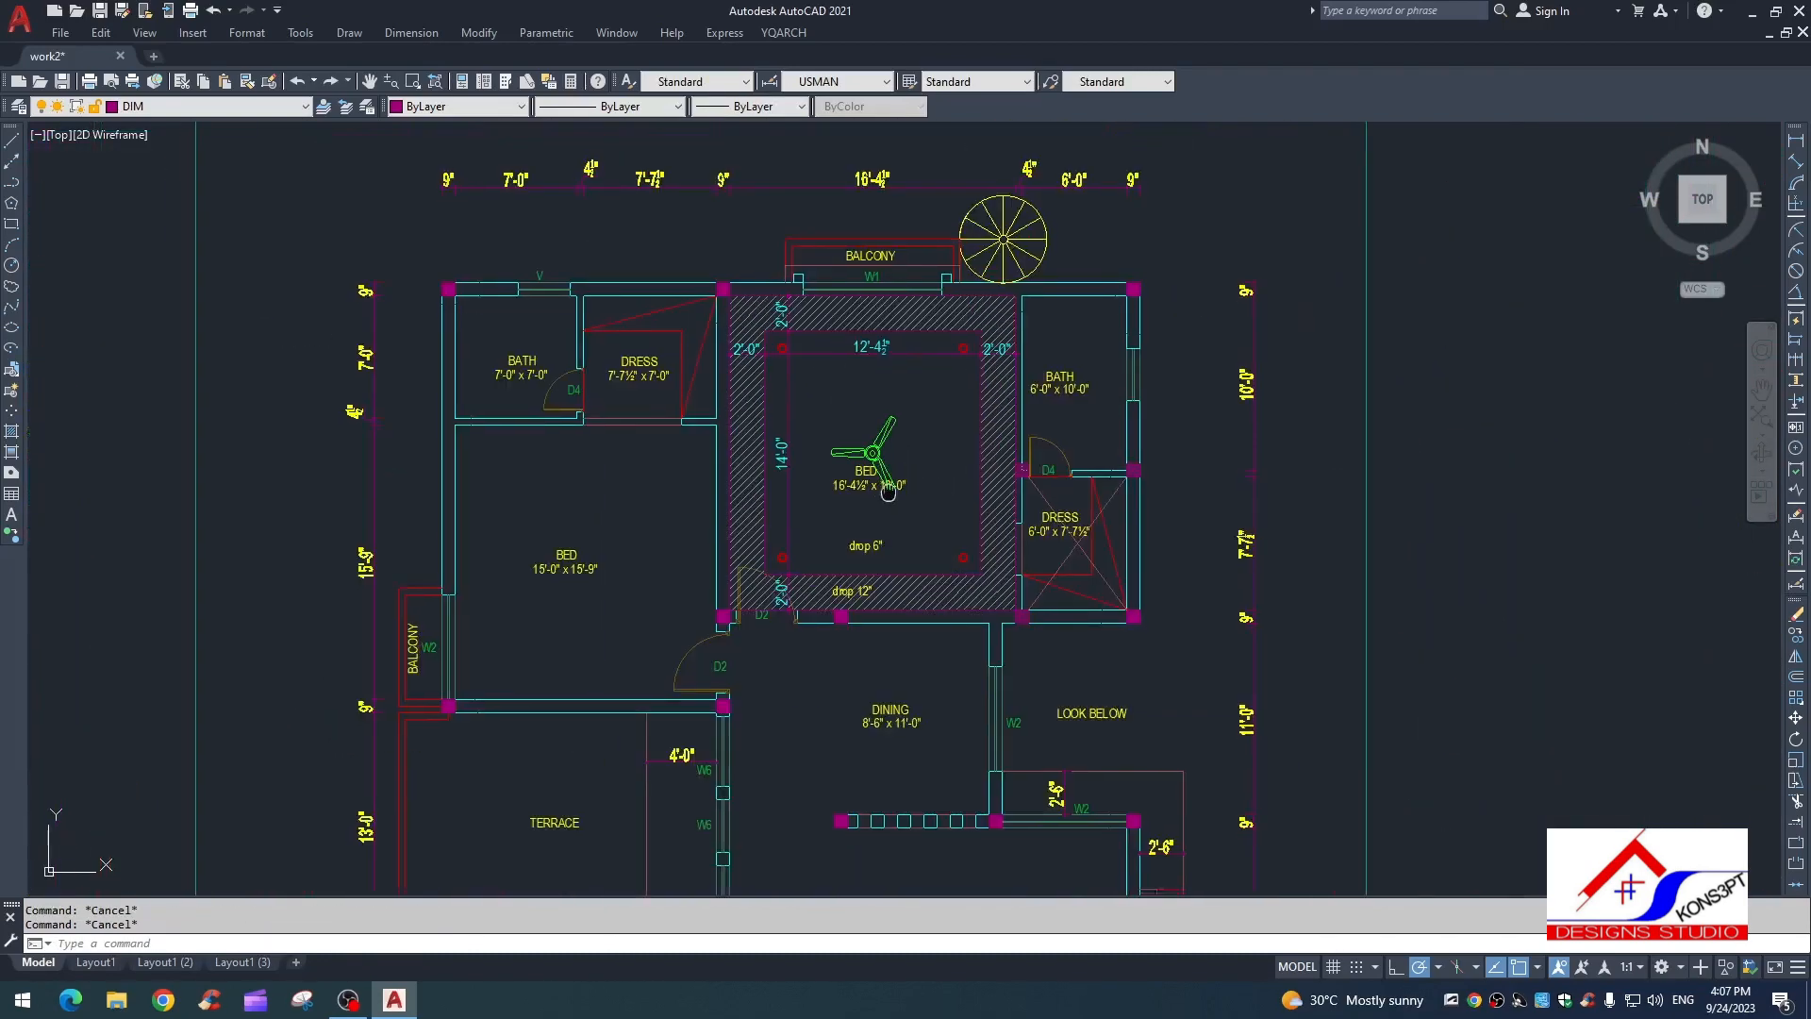
pyautogui.scroll(4, 918, 346)
pyautogui.scroll(-6, 824, 490)
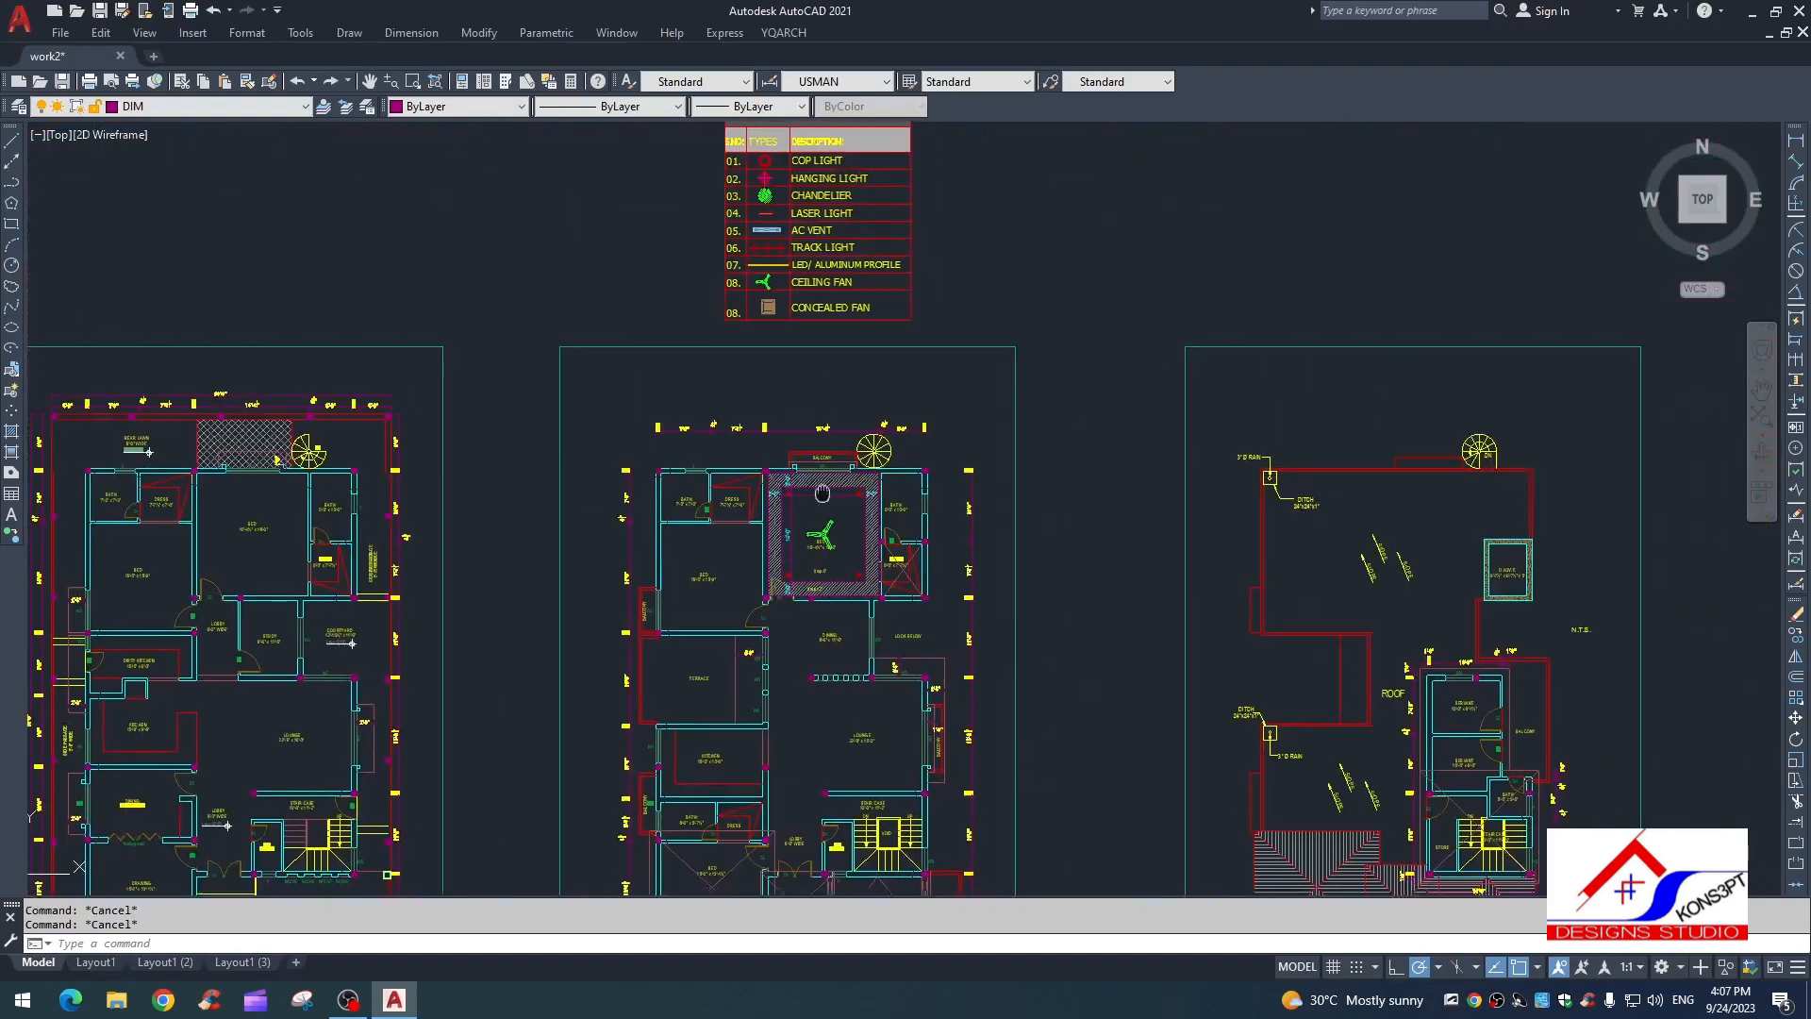
pyautogui.moveTo(823, 494); pyautogui.dragTo(815, 483, button='middle')
pyautogui.scroll(4, 872, 471)
pyautogui.scroll(-4, 794, 547)
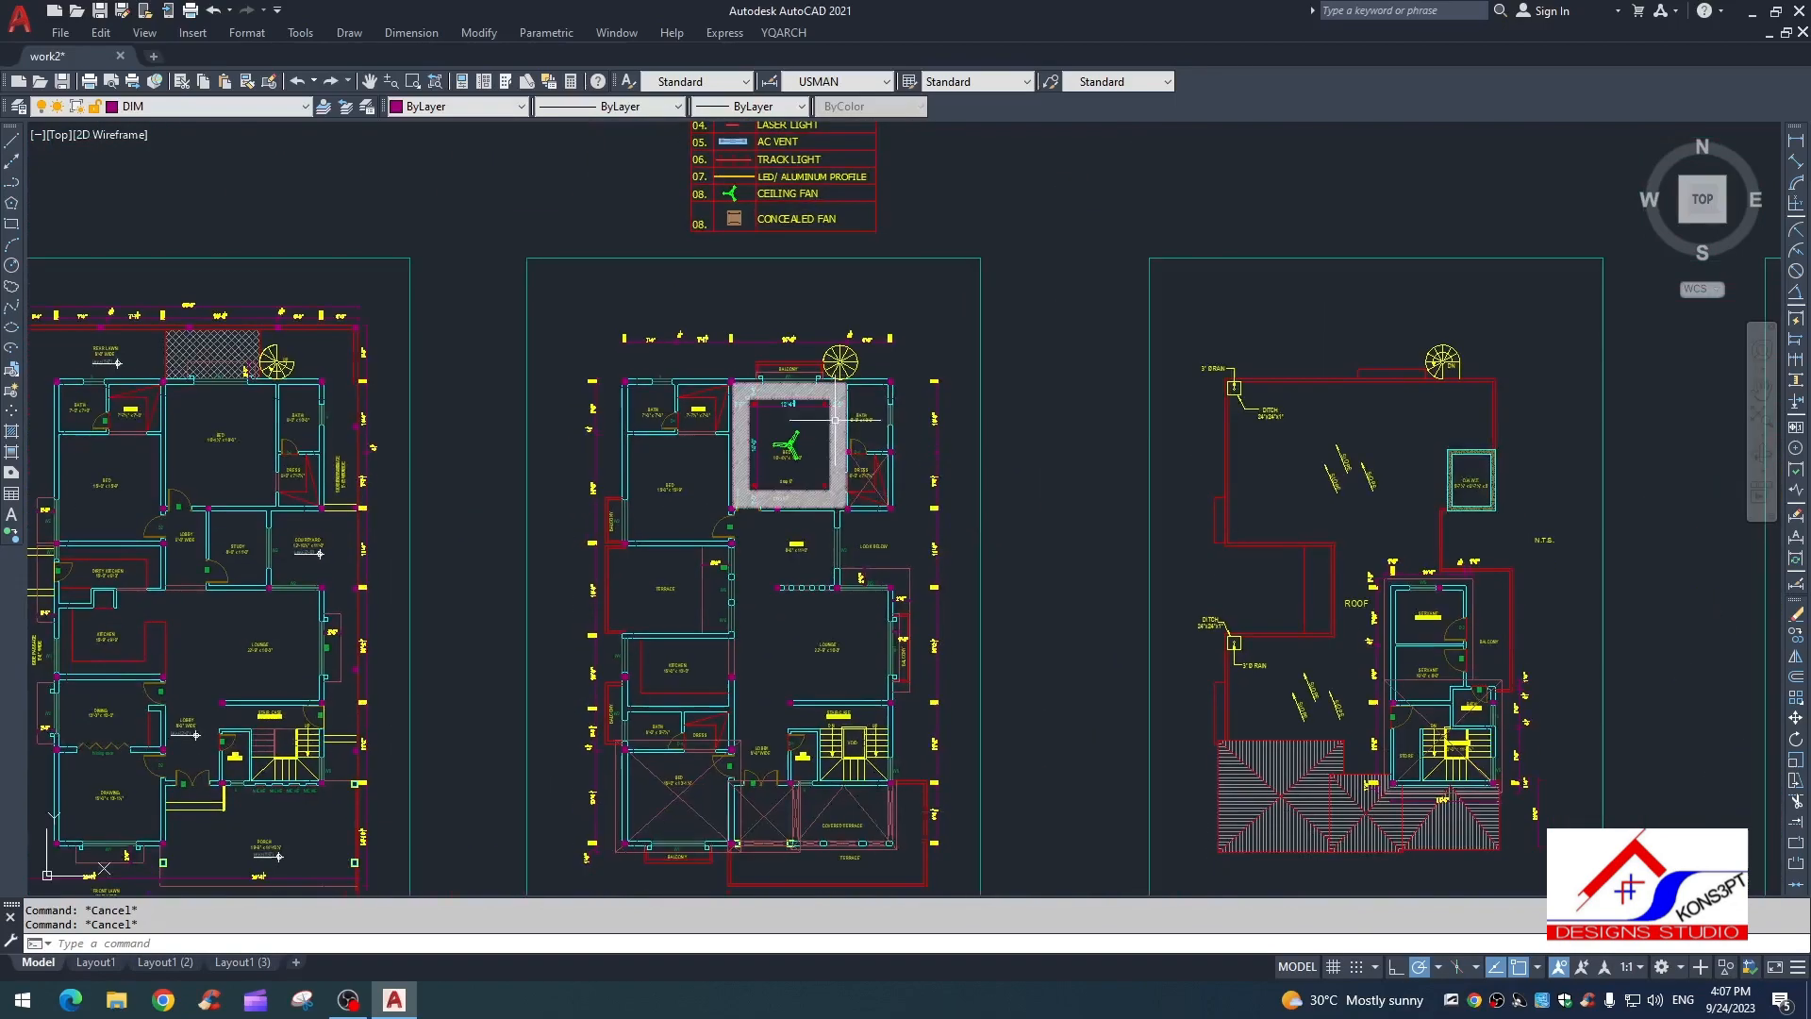
pyautogui.scroll(2, 845, 466)
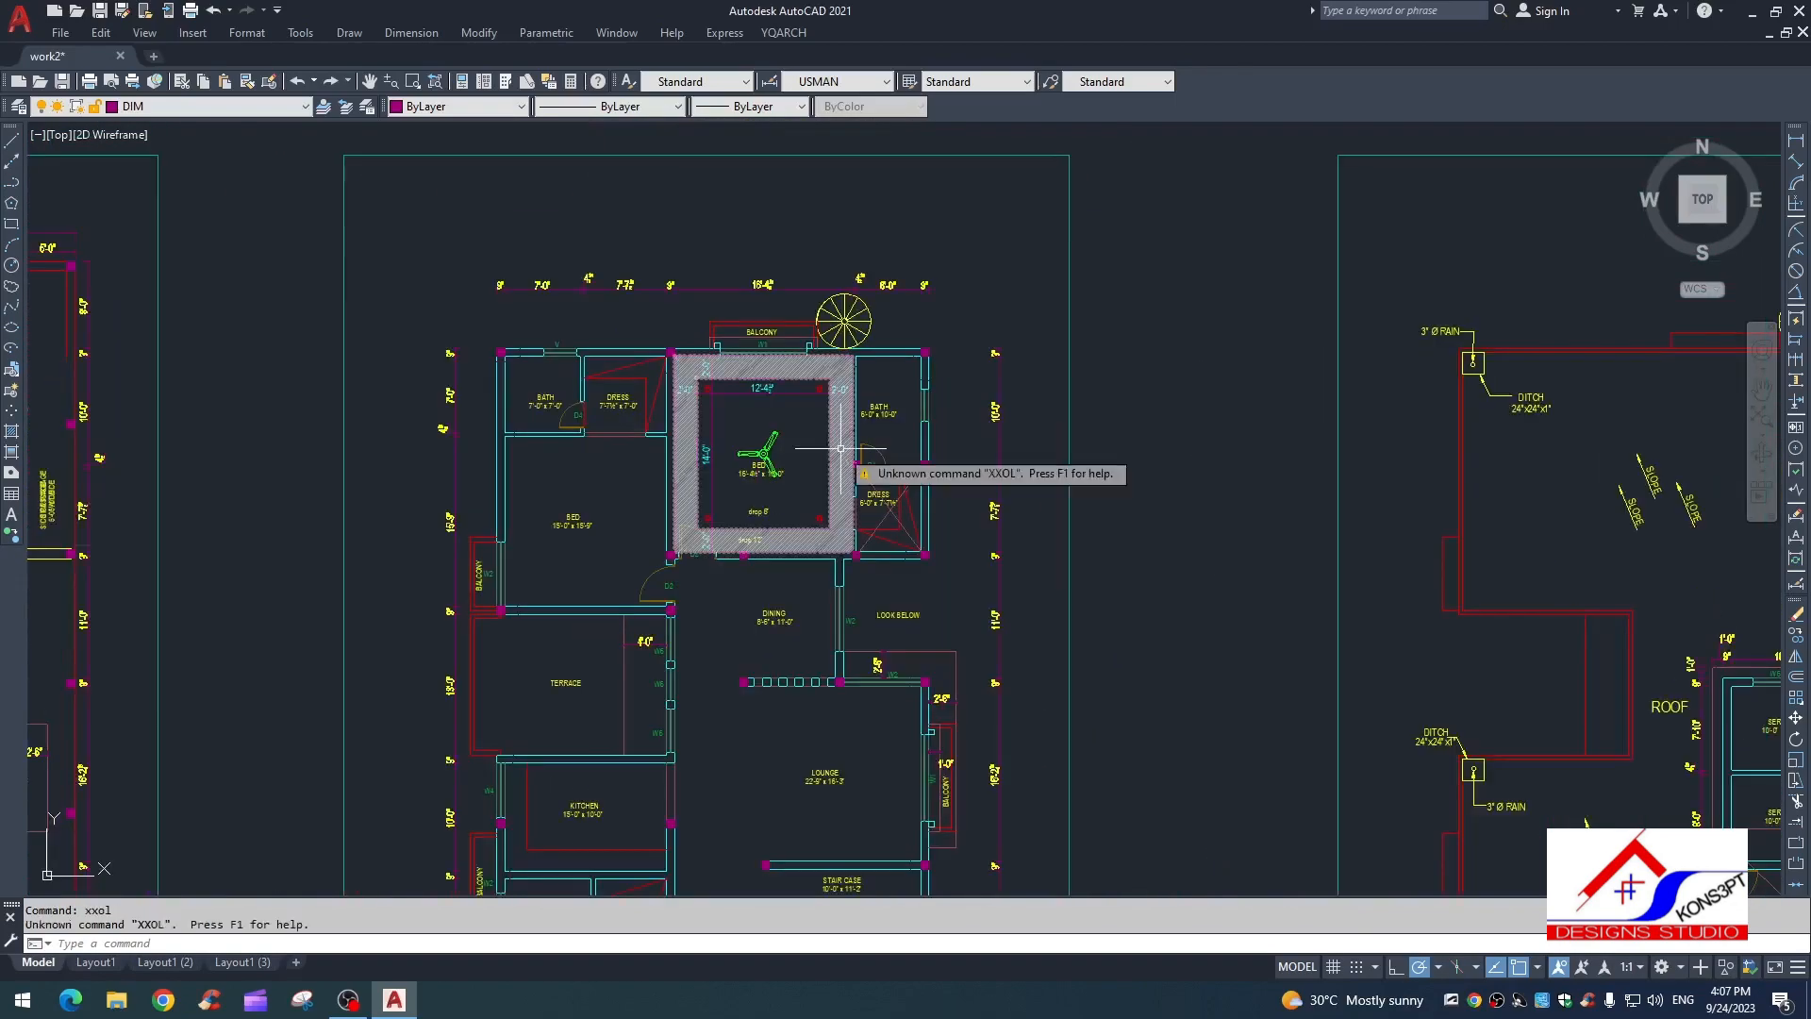
pyautogui.press('Escape')
pyautogui.press('Escape')
pyautogui.scroll(1, 840, 449)
pyautogui.scroll(-4, 809, 516)
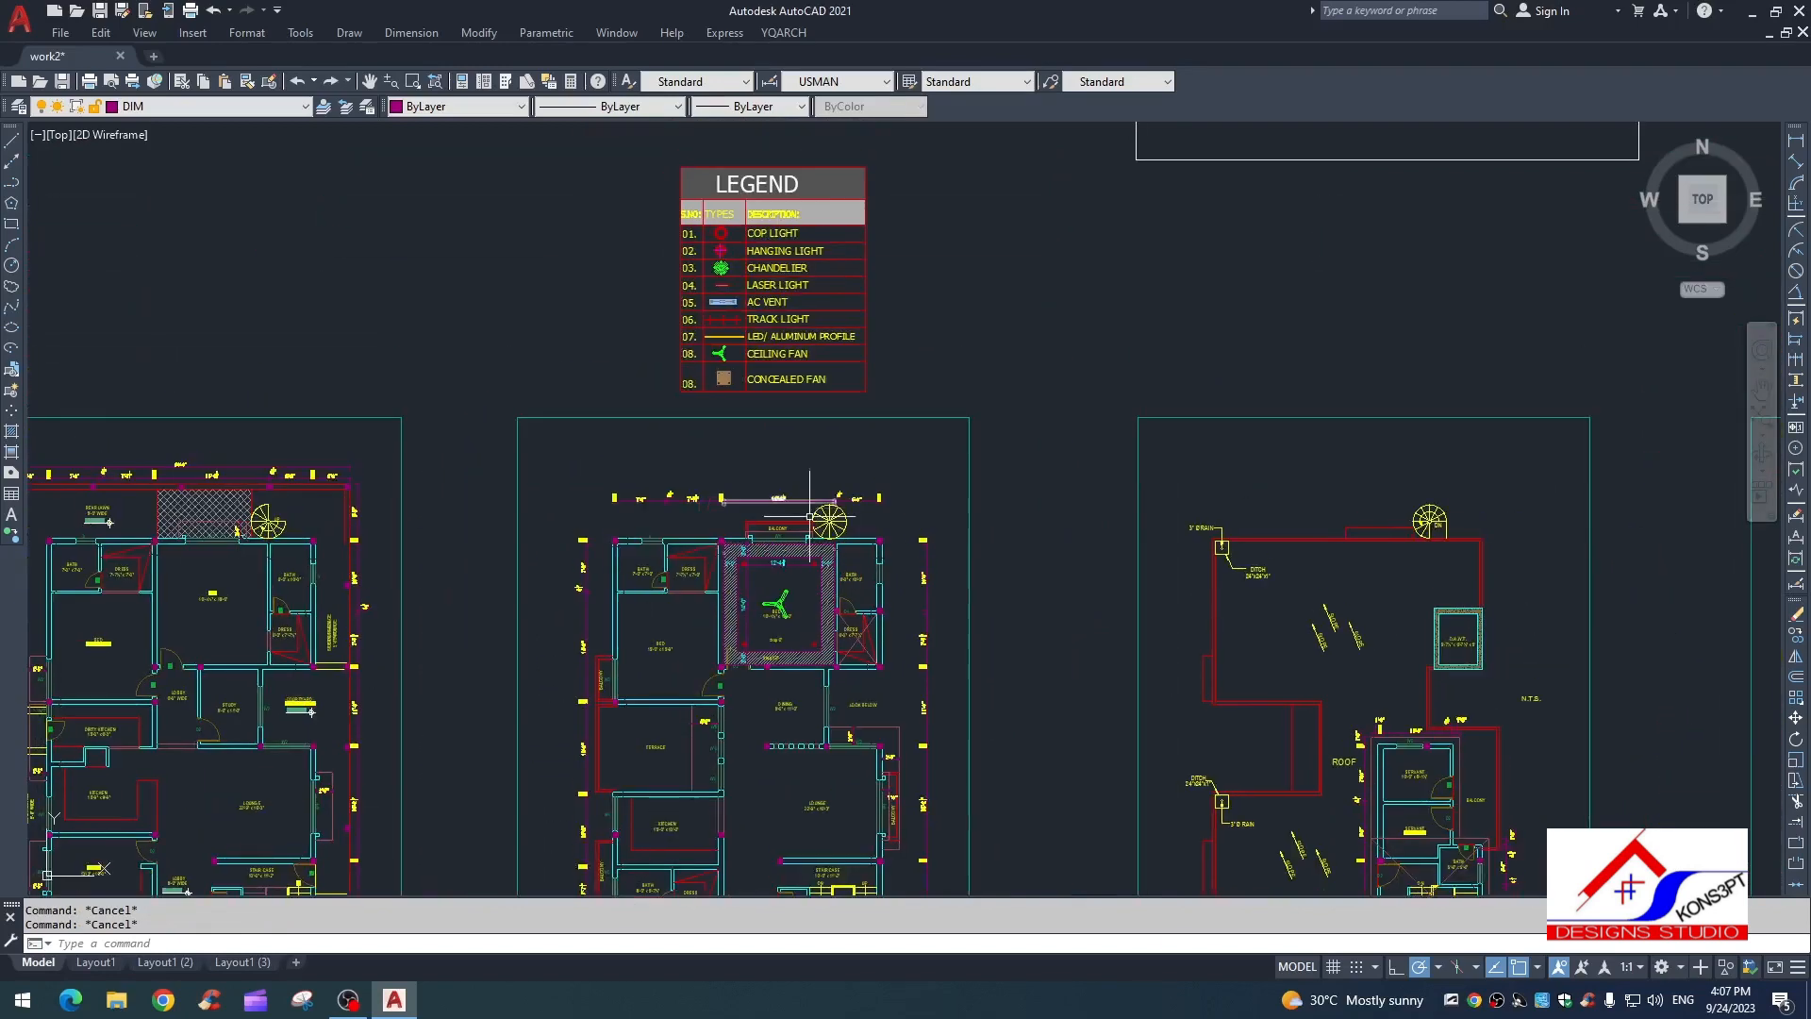
# Step: Draw vertical construction lines through both faces of the wall between the main bedroom and the bath
pyautogui.write('xl')
pyautogui.press('Return')
pyautogui.write('v')
pyautogui.press('Return')
pyautogui.scroll(5, 847, 623)
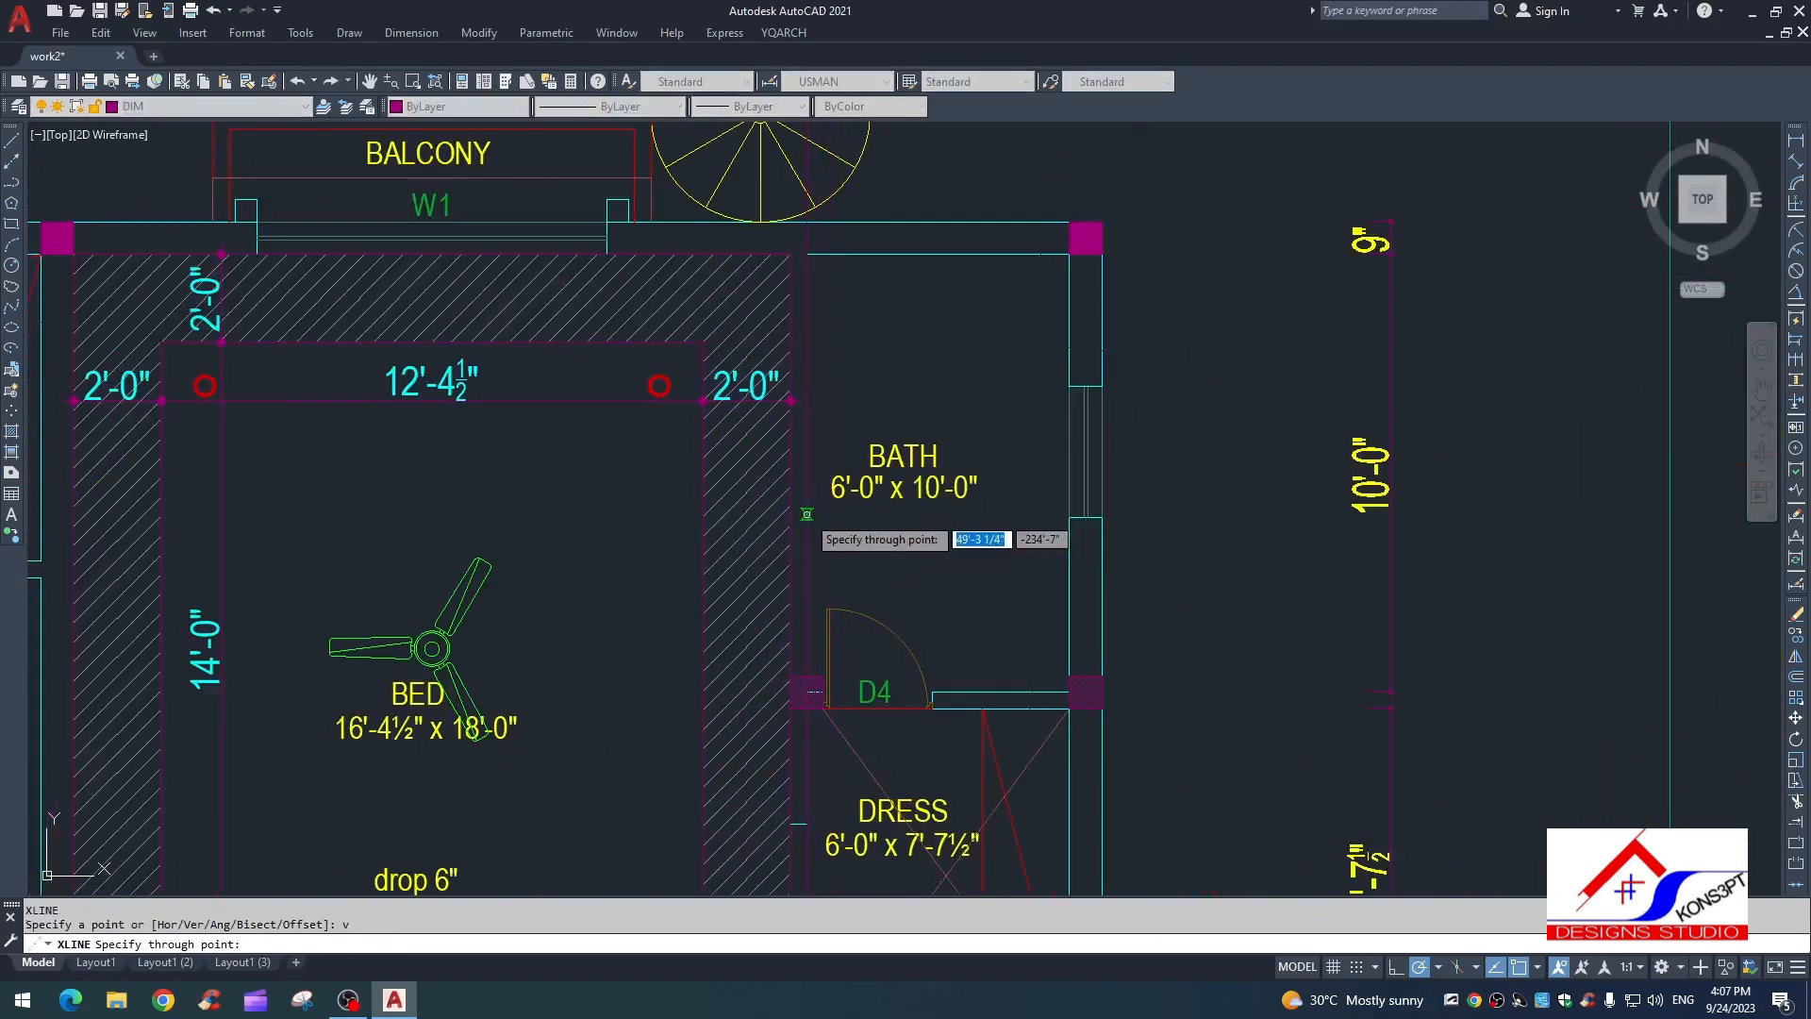
pyautogui.press('Escape')
# Step: Draw a horizontal slab line above the floor plan, crossing the vertical wall construction lines
pyautogui.write('l')
pyautogui.press('Return')
pyautogui.scroll(-5, 808, 525)
pyautogui.scroll(3, 811, 453)
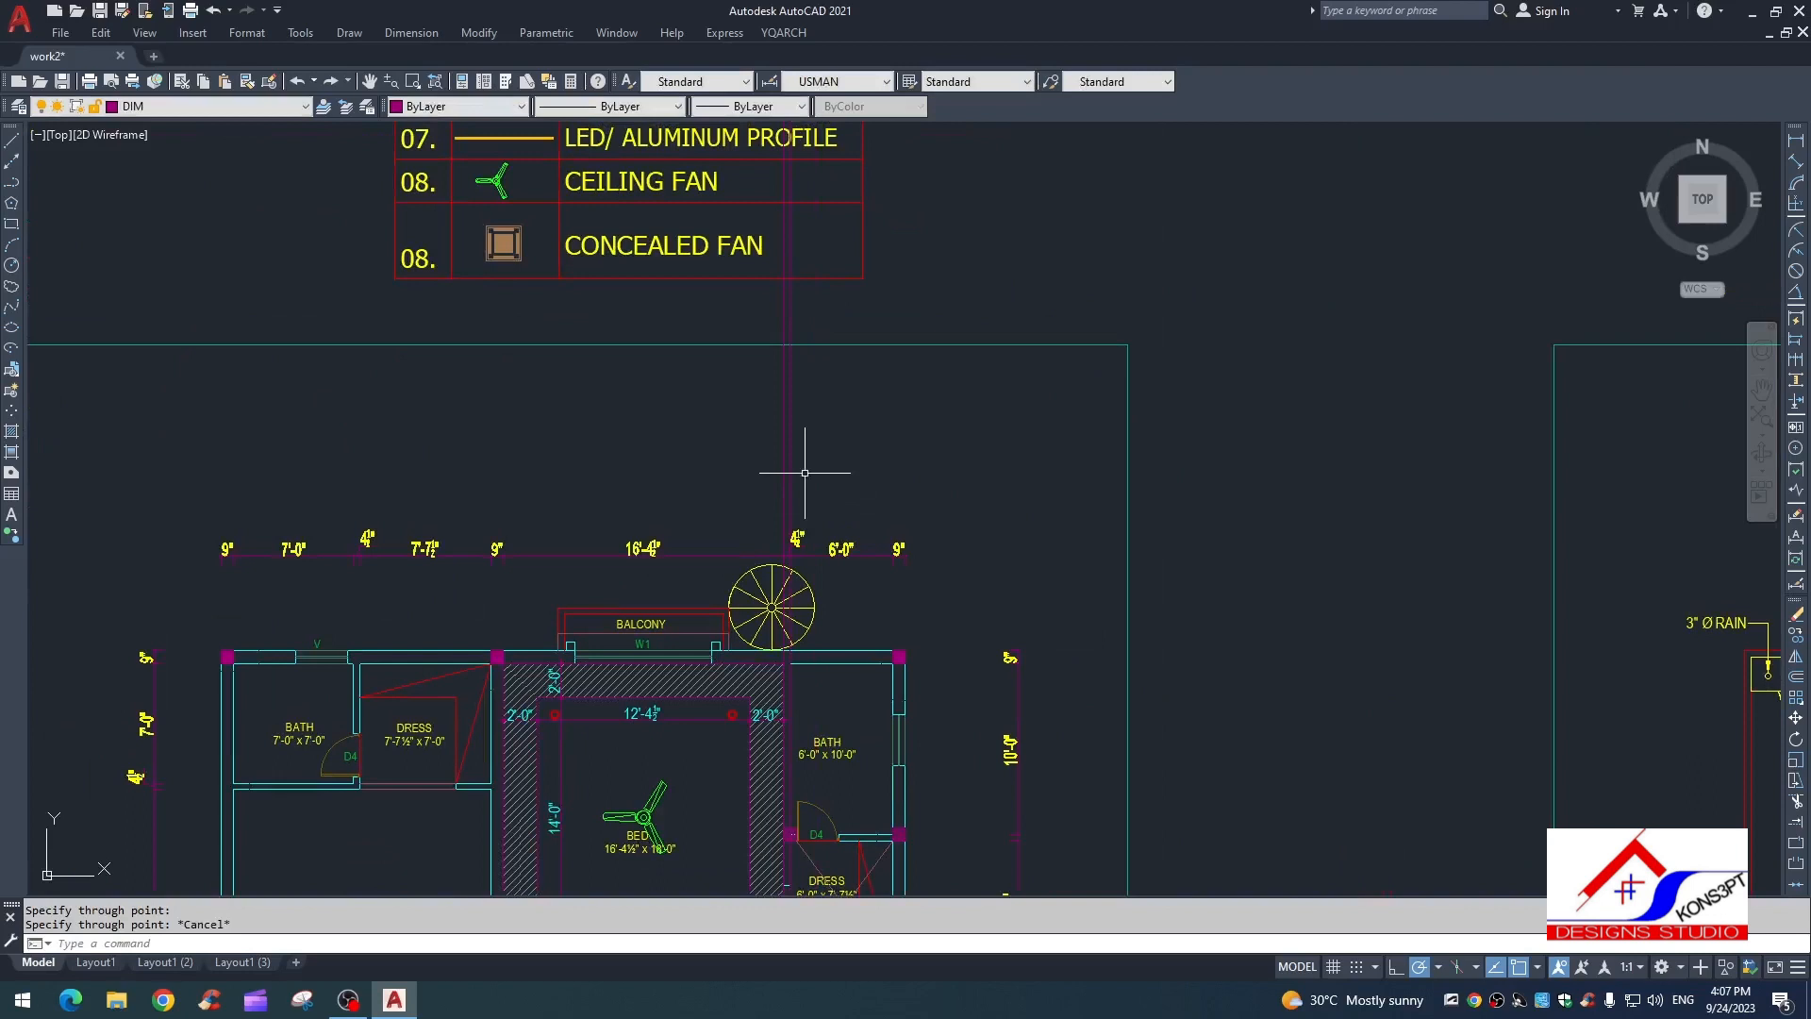
pyautogui.click(818, 375)
pyautogui.press('F8')
pyautogui.click(494, 384)
pyautogui.press('Return')
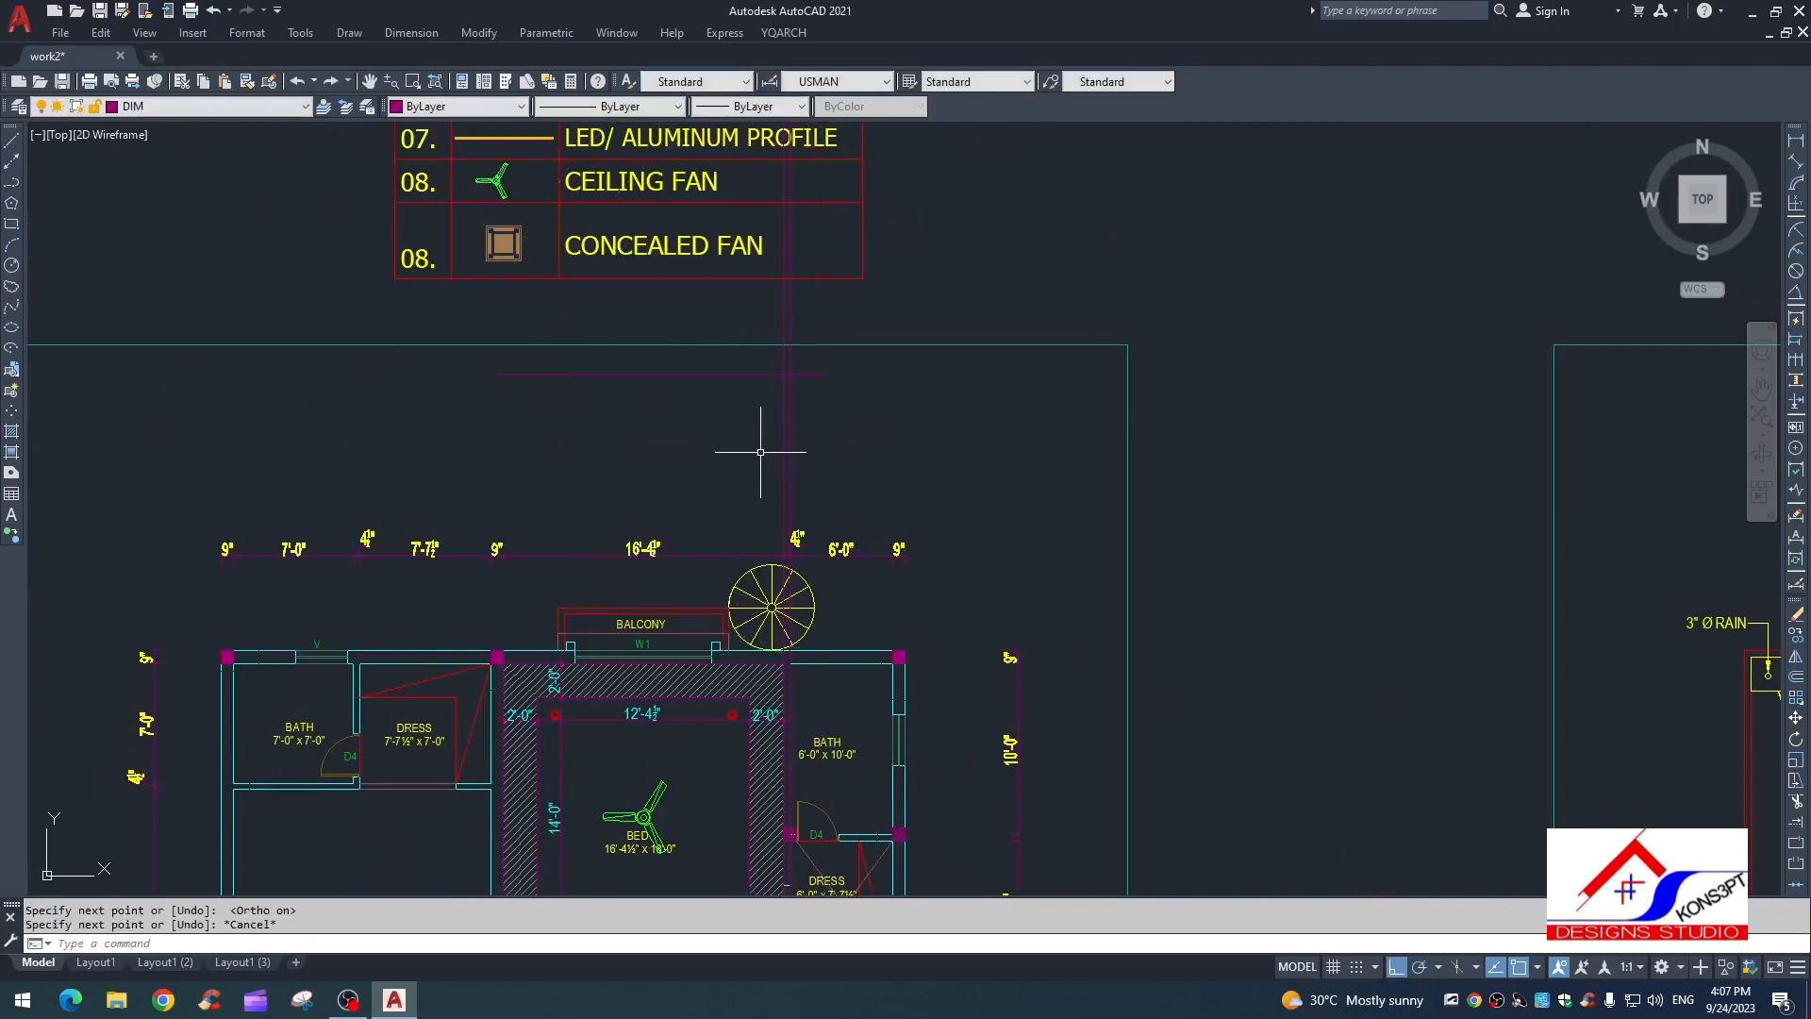
# Step: Offset the horizontal slab line 6 inches downward to form the slab thickness
pyautogui.write('o')
pyautogui.press('Return')
pyautogui.write('6')
pyautogui.press('Return')
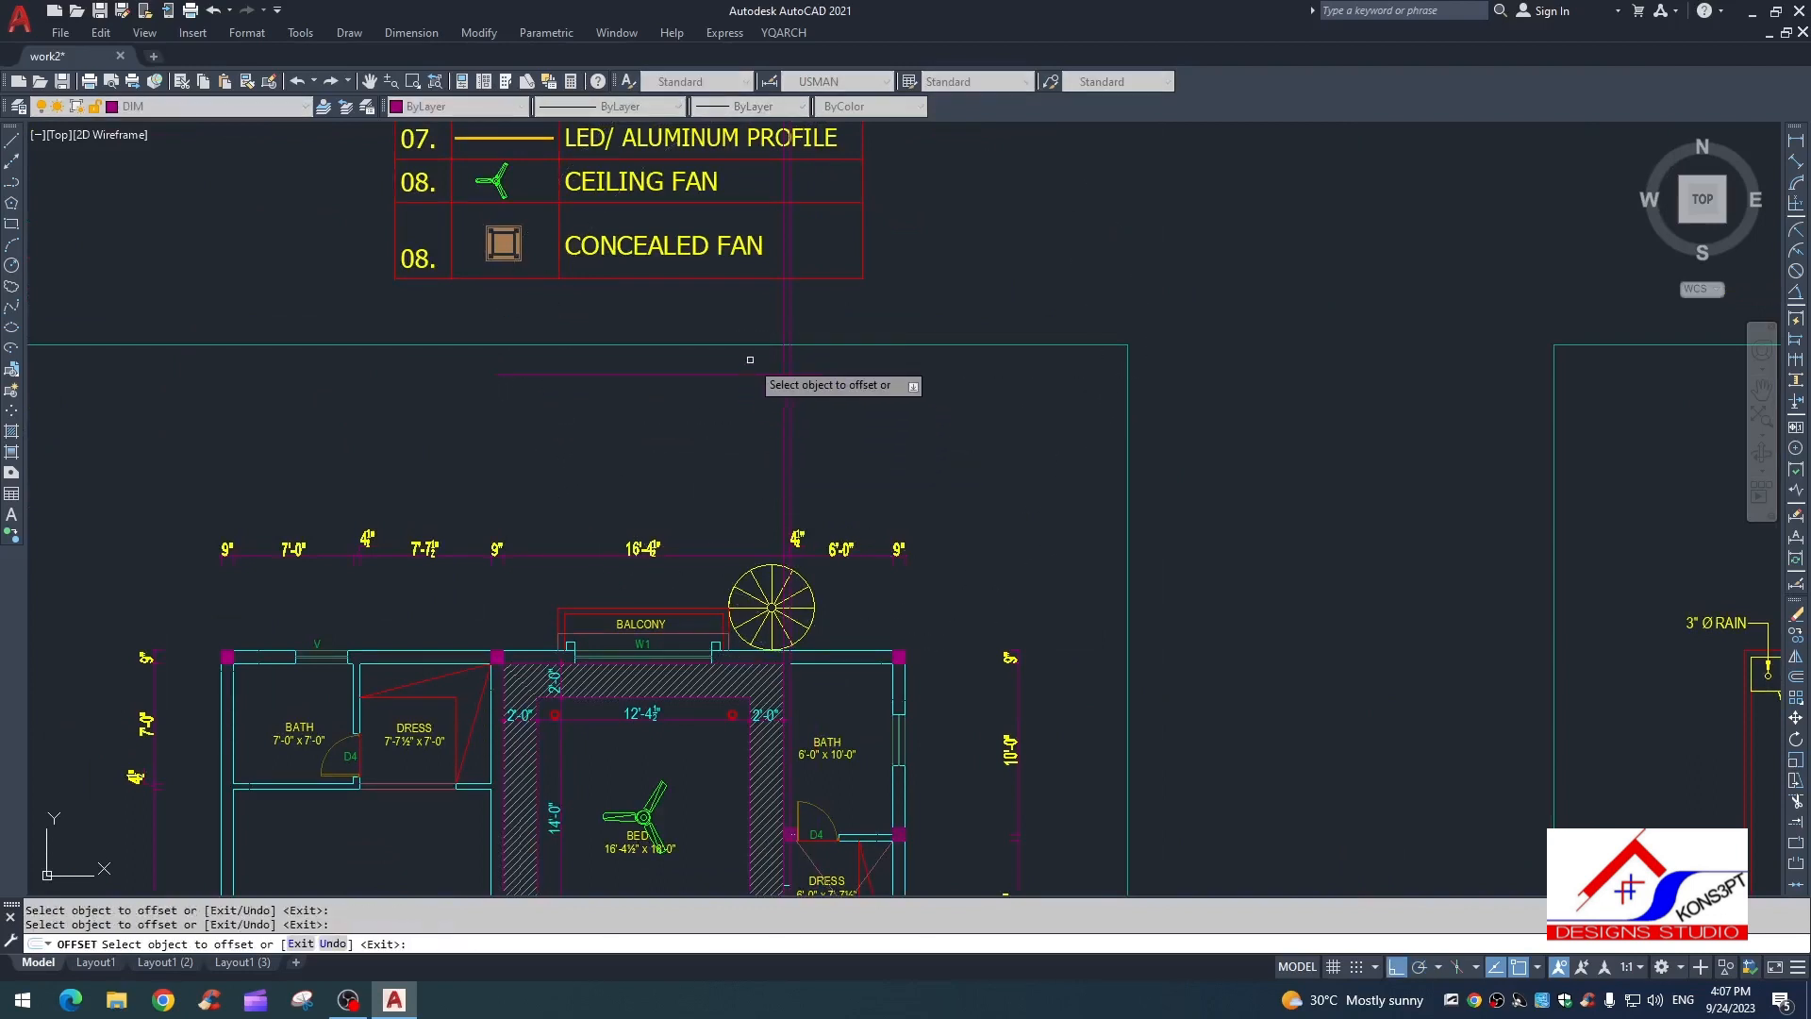
pyautogui.click(750, 375)
pyautogui.click(760, 396)
pyautogui.press('Escape')
# Step: Try to trim the upper slab line where it meets the wall lines, and undo the trim
pyautogui.scroll(5, 788, 374)
pyautogui.write('tr')
pyautogui.press('Return')
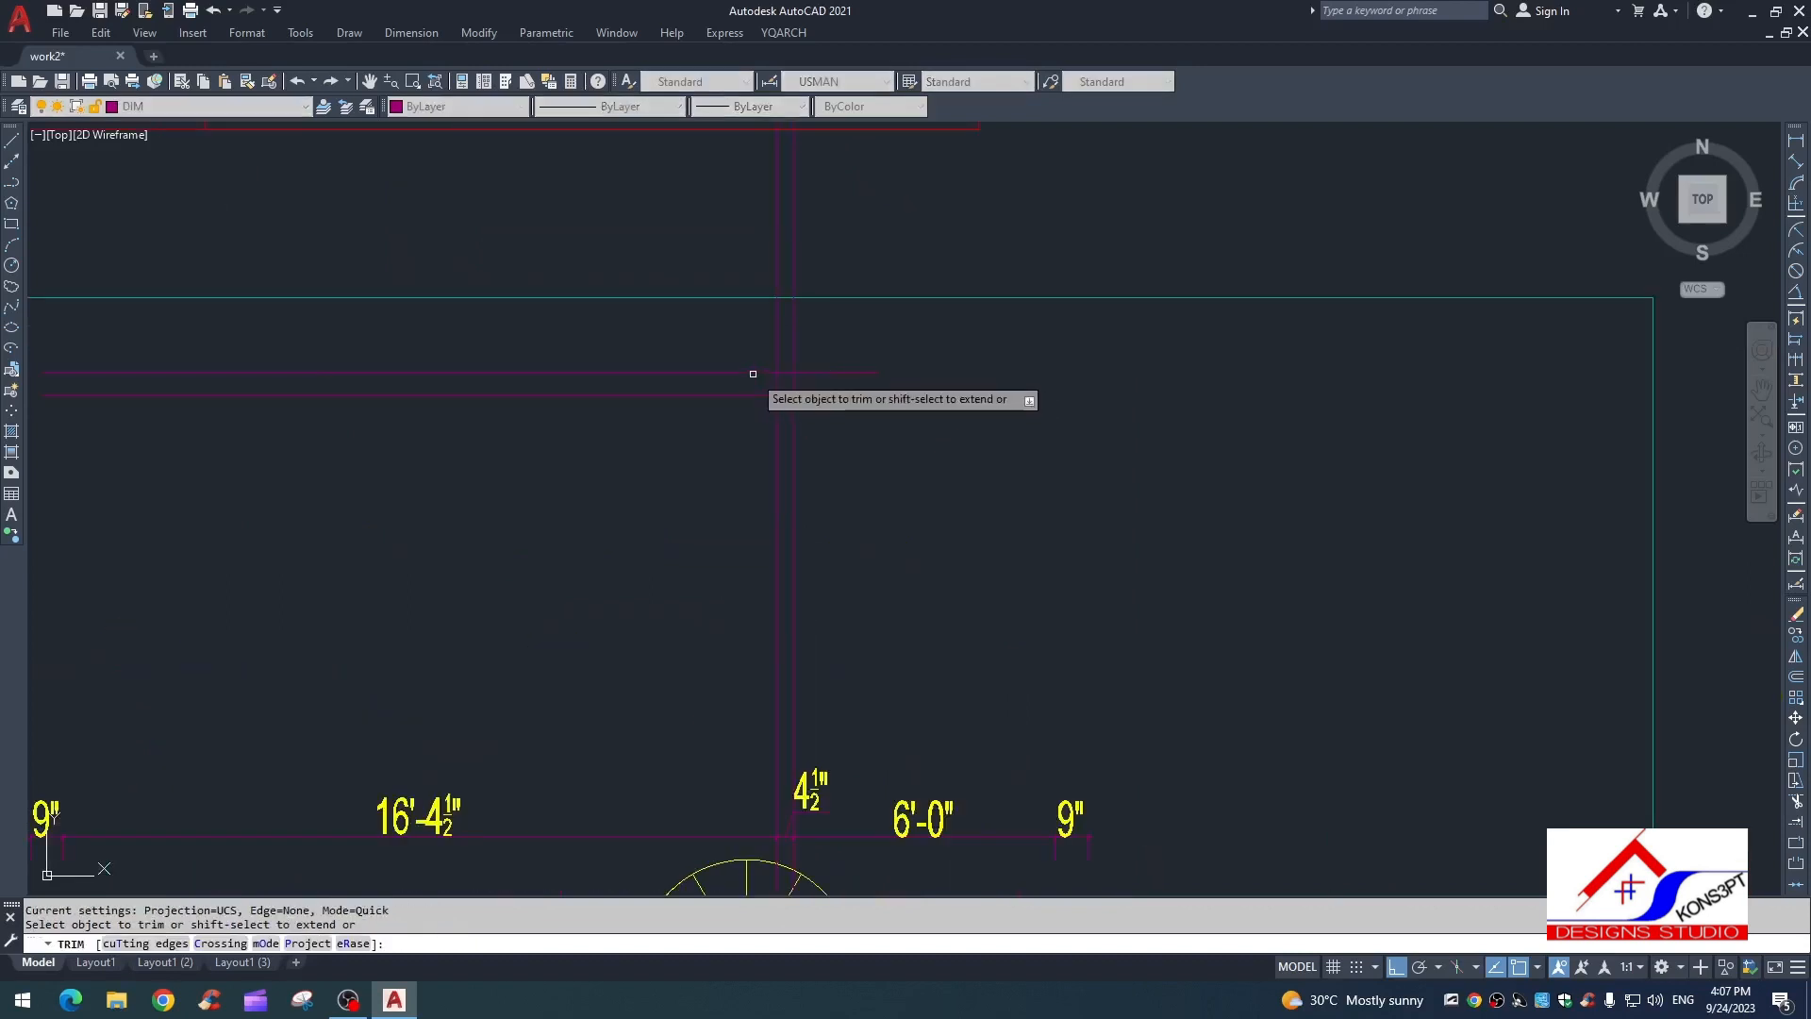
pyautogui.click(752, 372)
pyautogui.press('Return')
pyautogui.write('u')
pyautogui.press('Return')
# Step: Trim the vertical wall lines at the slab's underside and erase their remaining pieces above the slab
pyautogui.scroll(3, 776, 387)
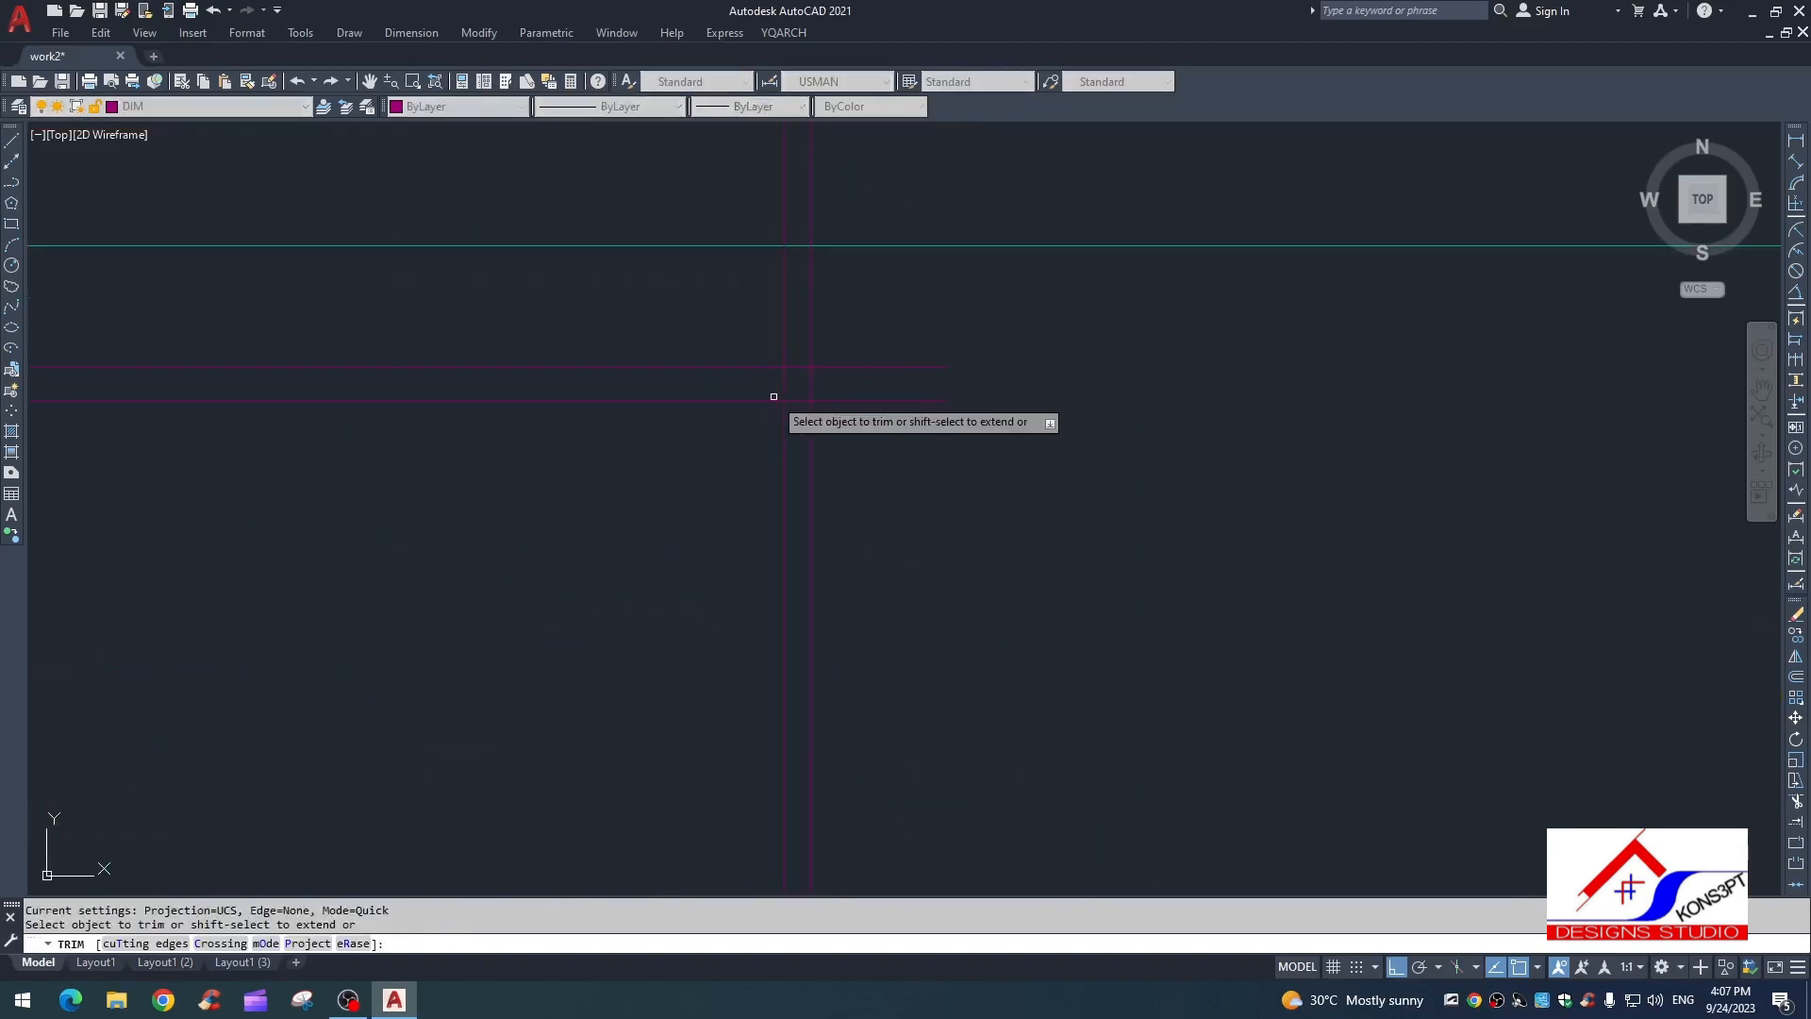
pyautogui.write('u')
pyautogui.press('Return')
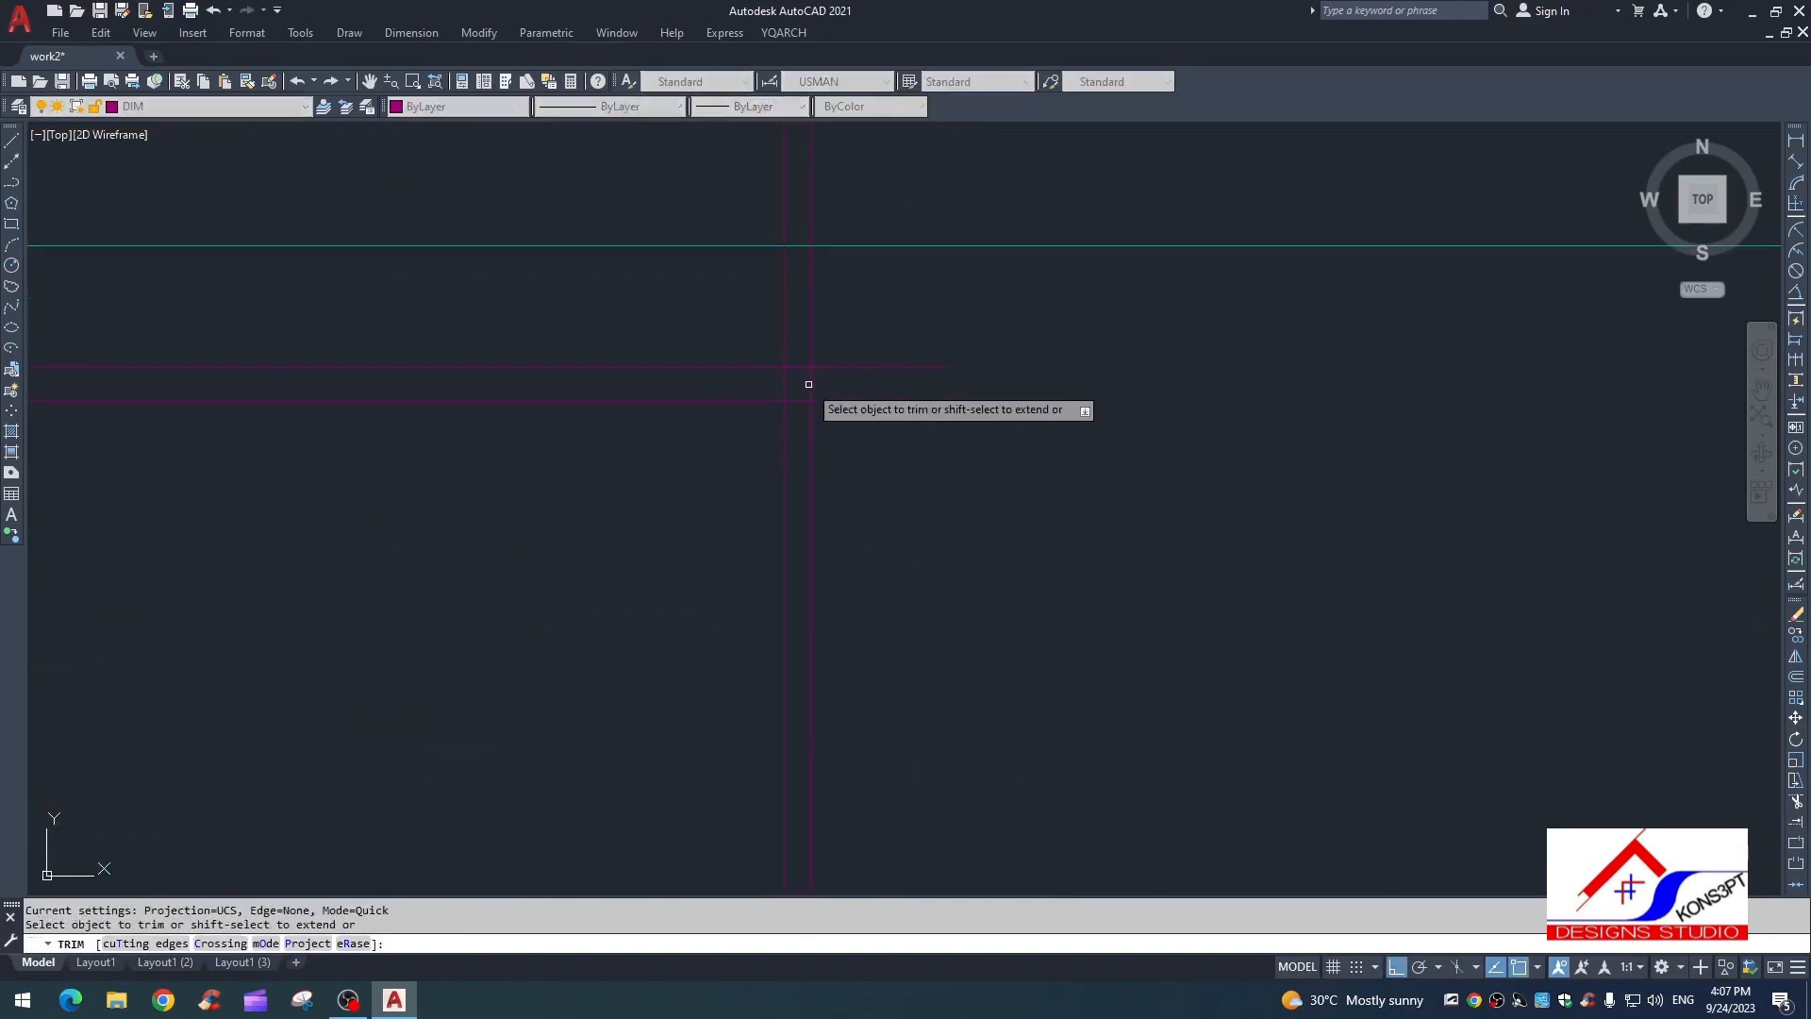
pyautogui.press('Escape')
pyautogui.click(766, 323)
pyautogui.write('e')
pyautogui.press('Return')
pyautogui.press('Escape')
pyautogui.press('Escape')
pyautogui.scroll(-2, 782, 450)
pyautogui.moveTo(773, 538); pyautogui.dragTo(885, 435, button='middle')
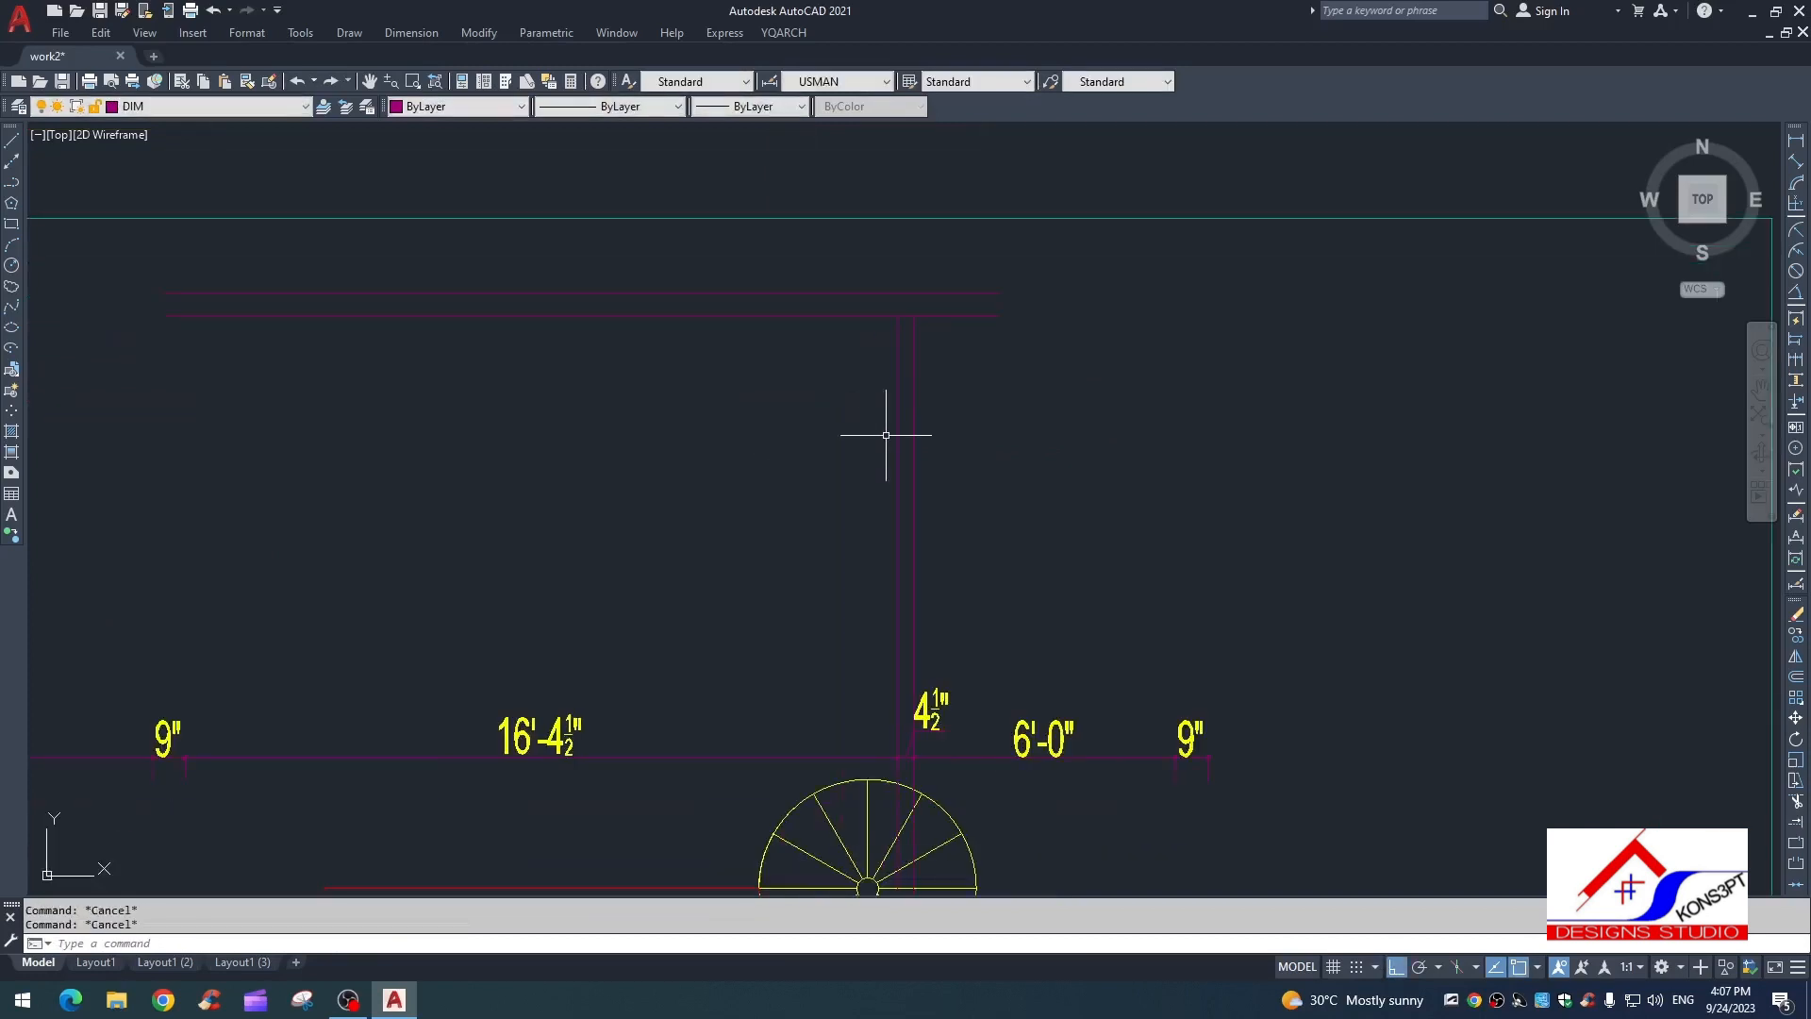
# Step: Cut off the two wall lines a short distance below the slab, using a short horizontal line as the cutting edge
pyautogui.press('Return')
pyautogui.click(939, 550)
pyautogui.click(834, 551)
pyautogui.press('Escape')
pyautogui.write('tr')
pyautogui.press('Return')
pyautogui.click(933, 567)
pyautogui.click(857, 588)
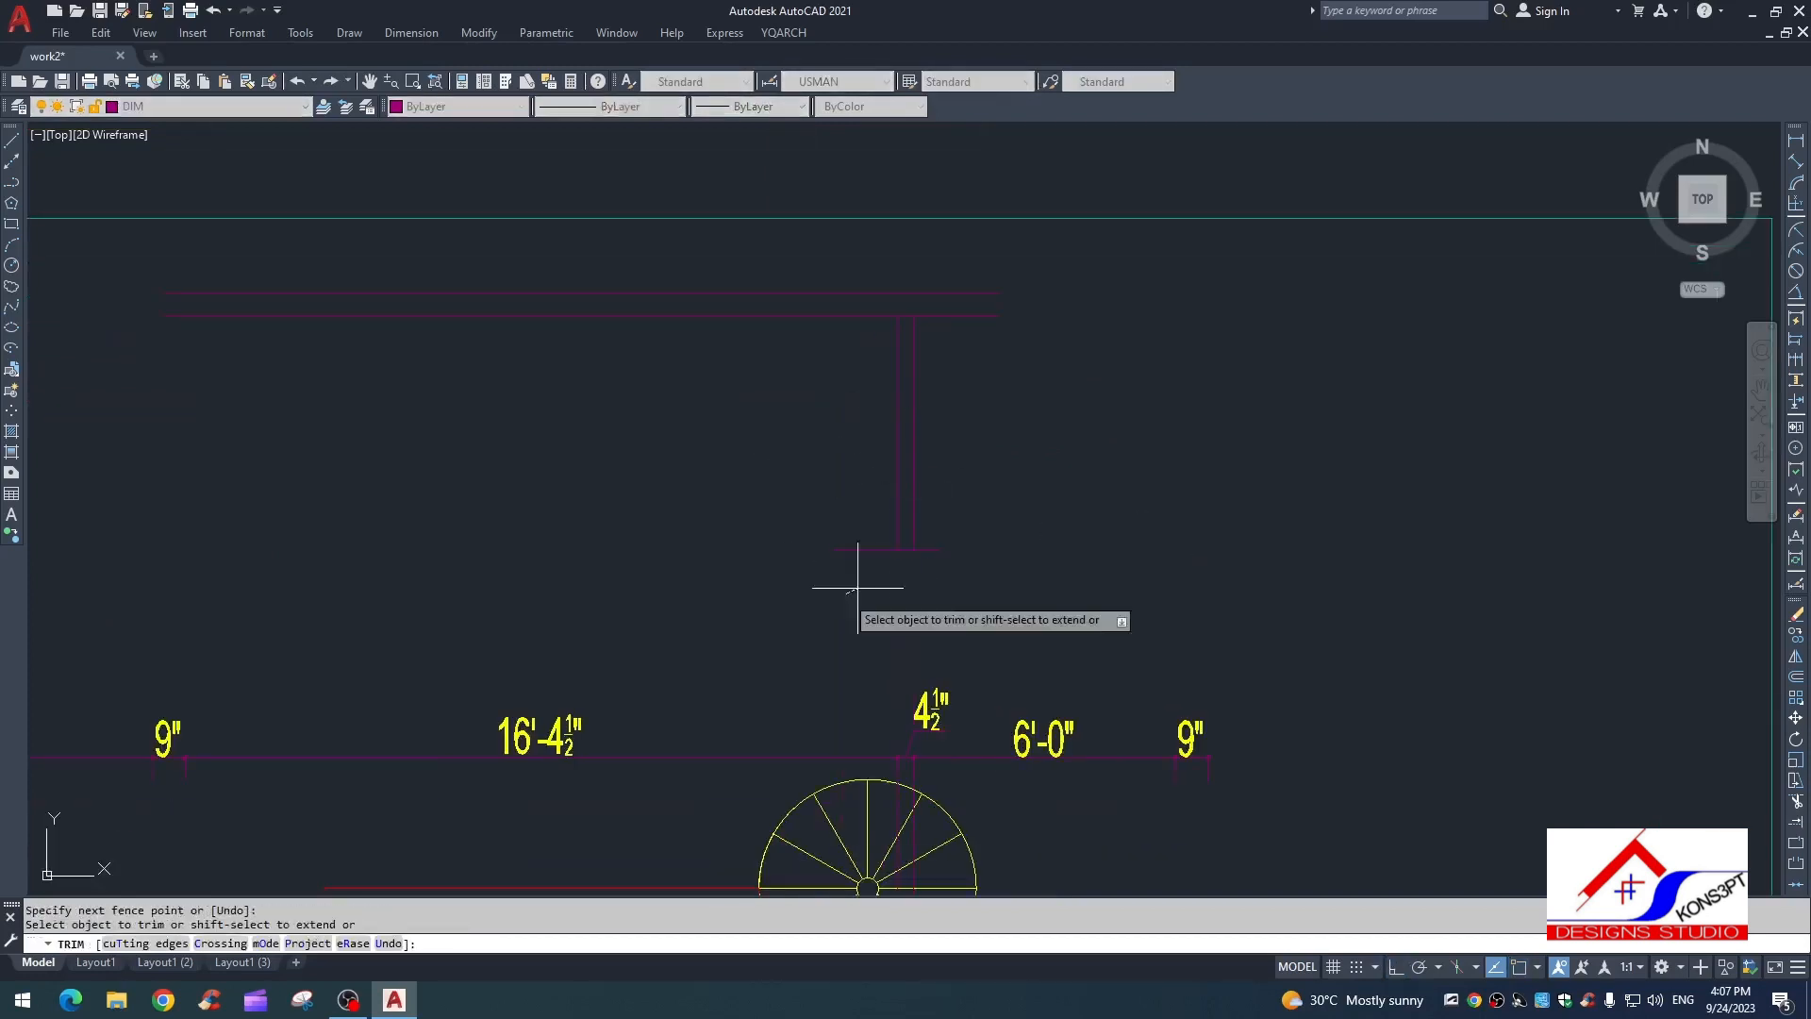
# Step: Offset the slab's underside line downward by 6 inches and by 12 inches for the two ceiling drop levels
pyautogui.moveTo(847, 390); pyautogui.dragTo(881, 408, button='middle')
pyautogui.write('o')
pyautogui.press('Return')
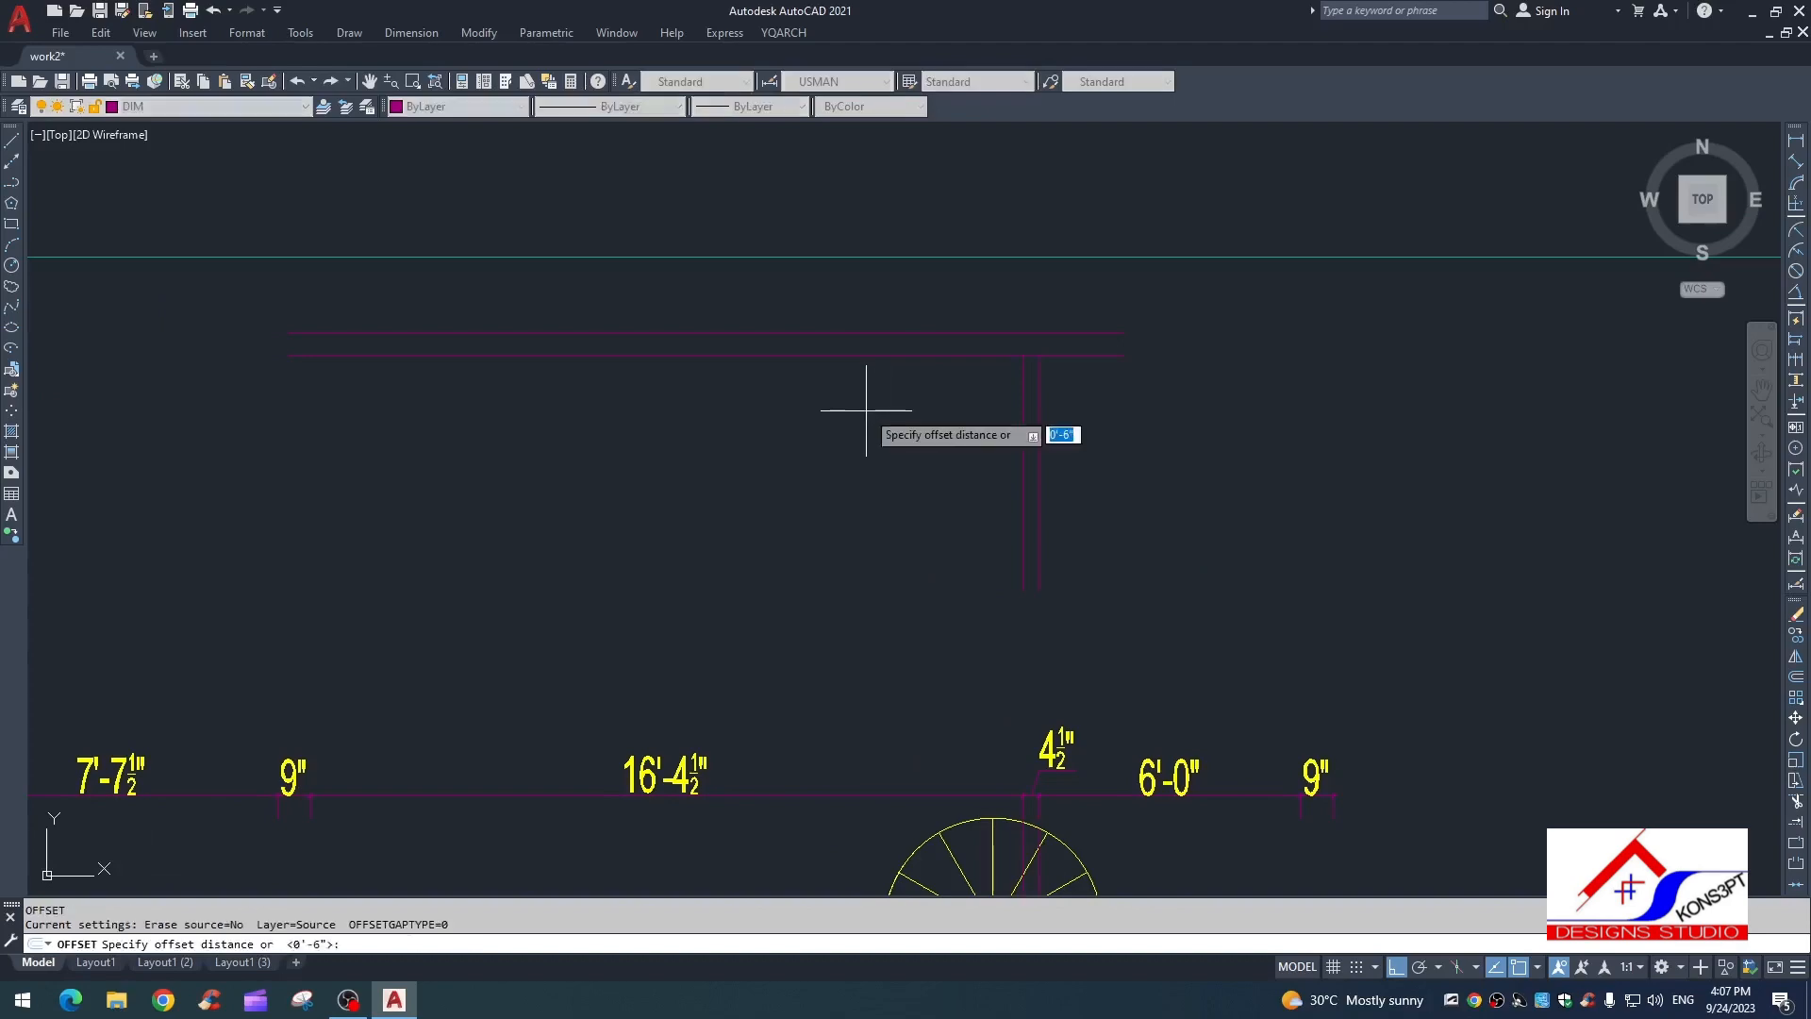
pyautogui.press('Return')
pyautogui.click(886, 356)
pyautogui.click(877, 444)
pyautogui.scroll(-4, 893, 428)
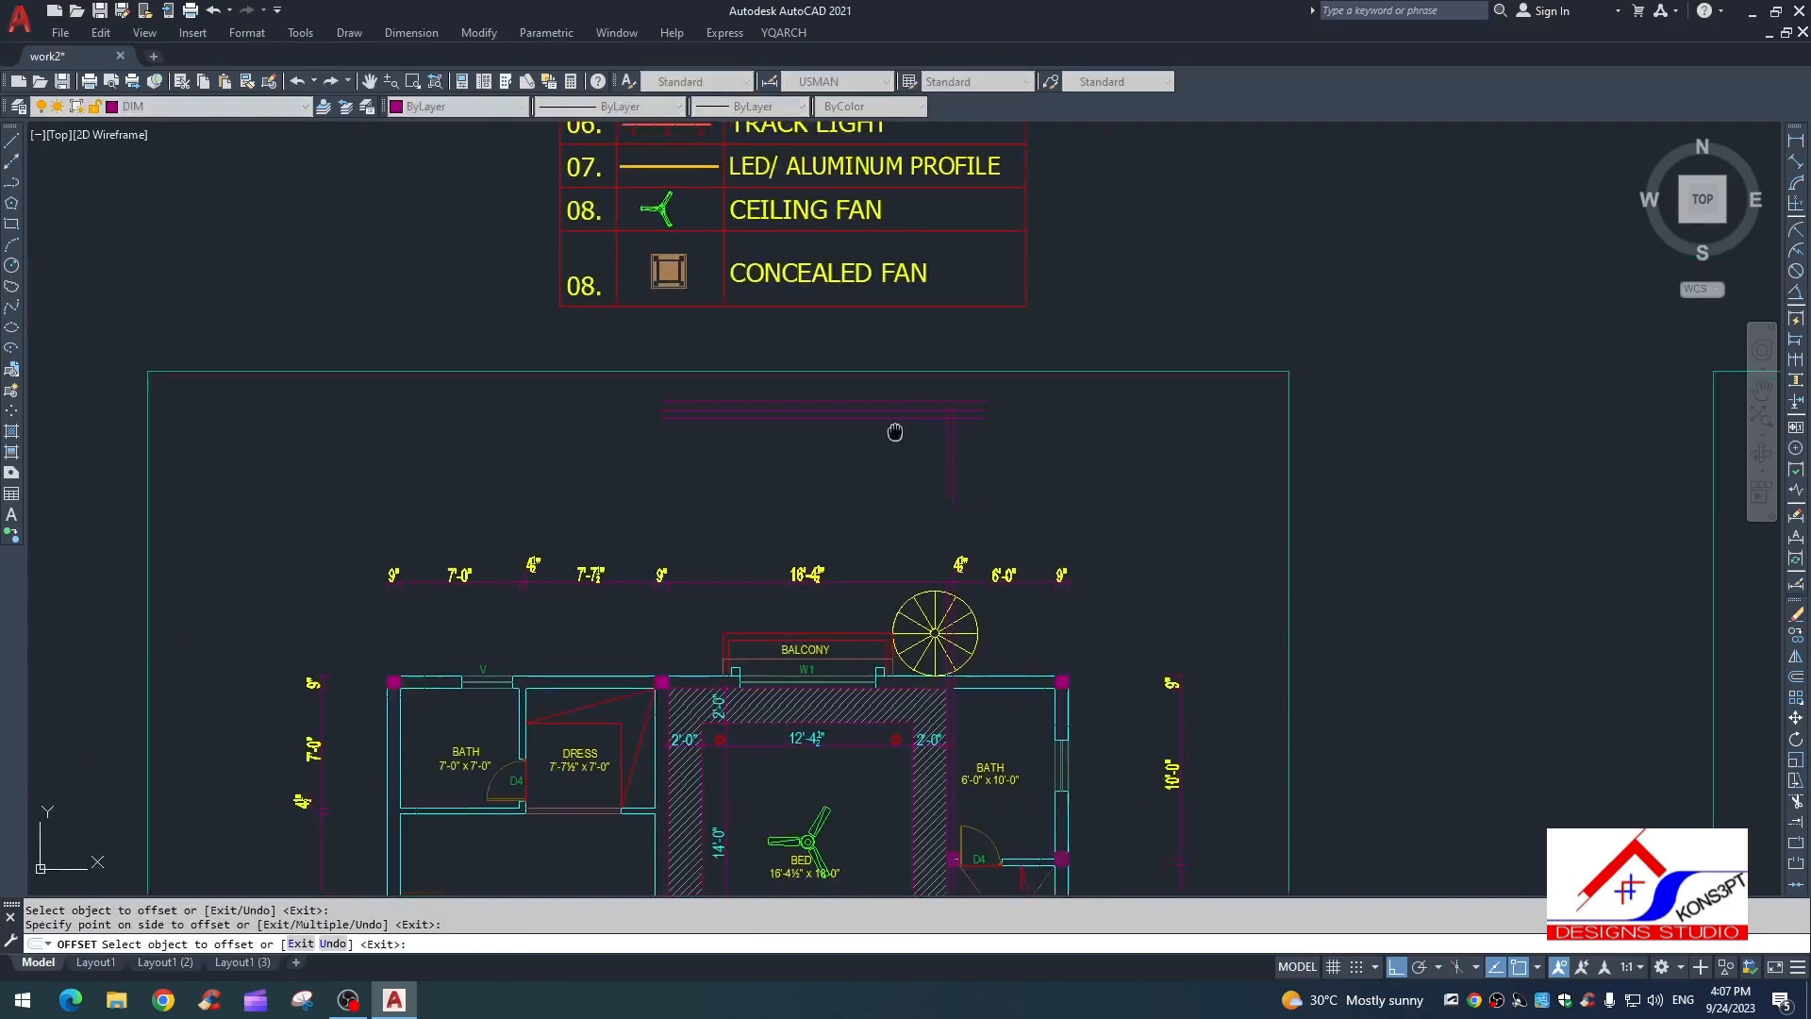
pyautogui.scroll(4, 897, 387)
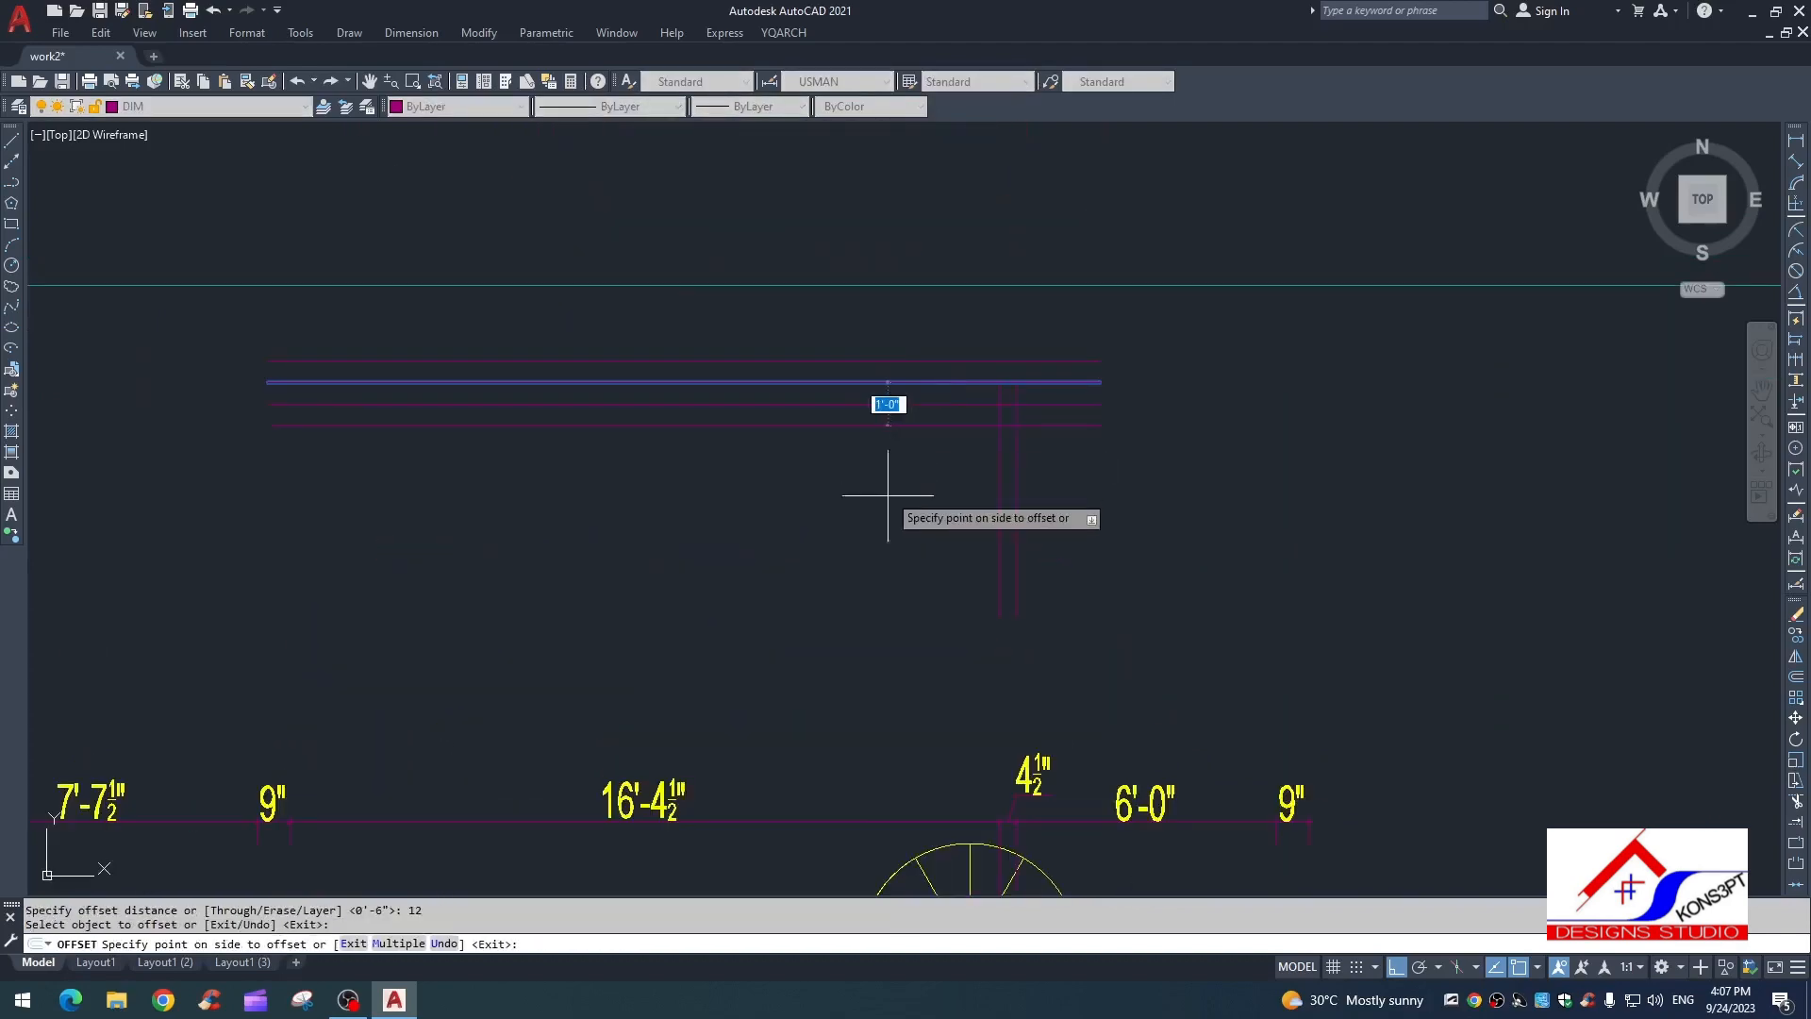
pyautogui.scroll(-4, 896, 378)
pyautogui.press('Escape')
# Step: Draw a vertical line projecting the inner edge of the bedroom's hatched ceiling border up to the section
pyautogui.moveTo(902, 371); pyautogui.dragTo(912, 227, button='middle')
pyautogui.write('l')
pyautogui.press('Return')
pyautogui.click(867, 608)
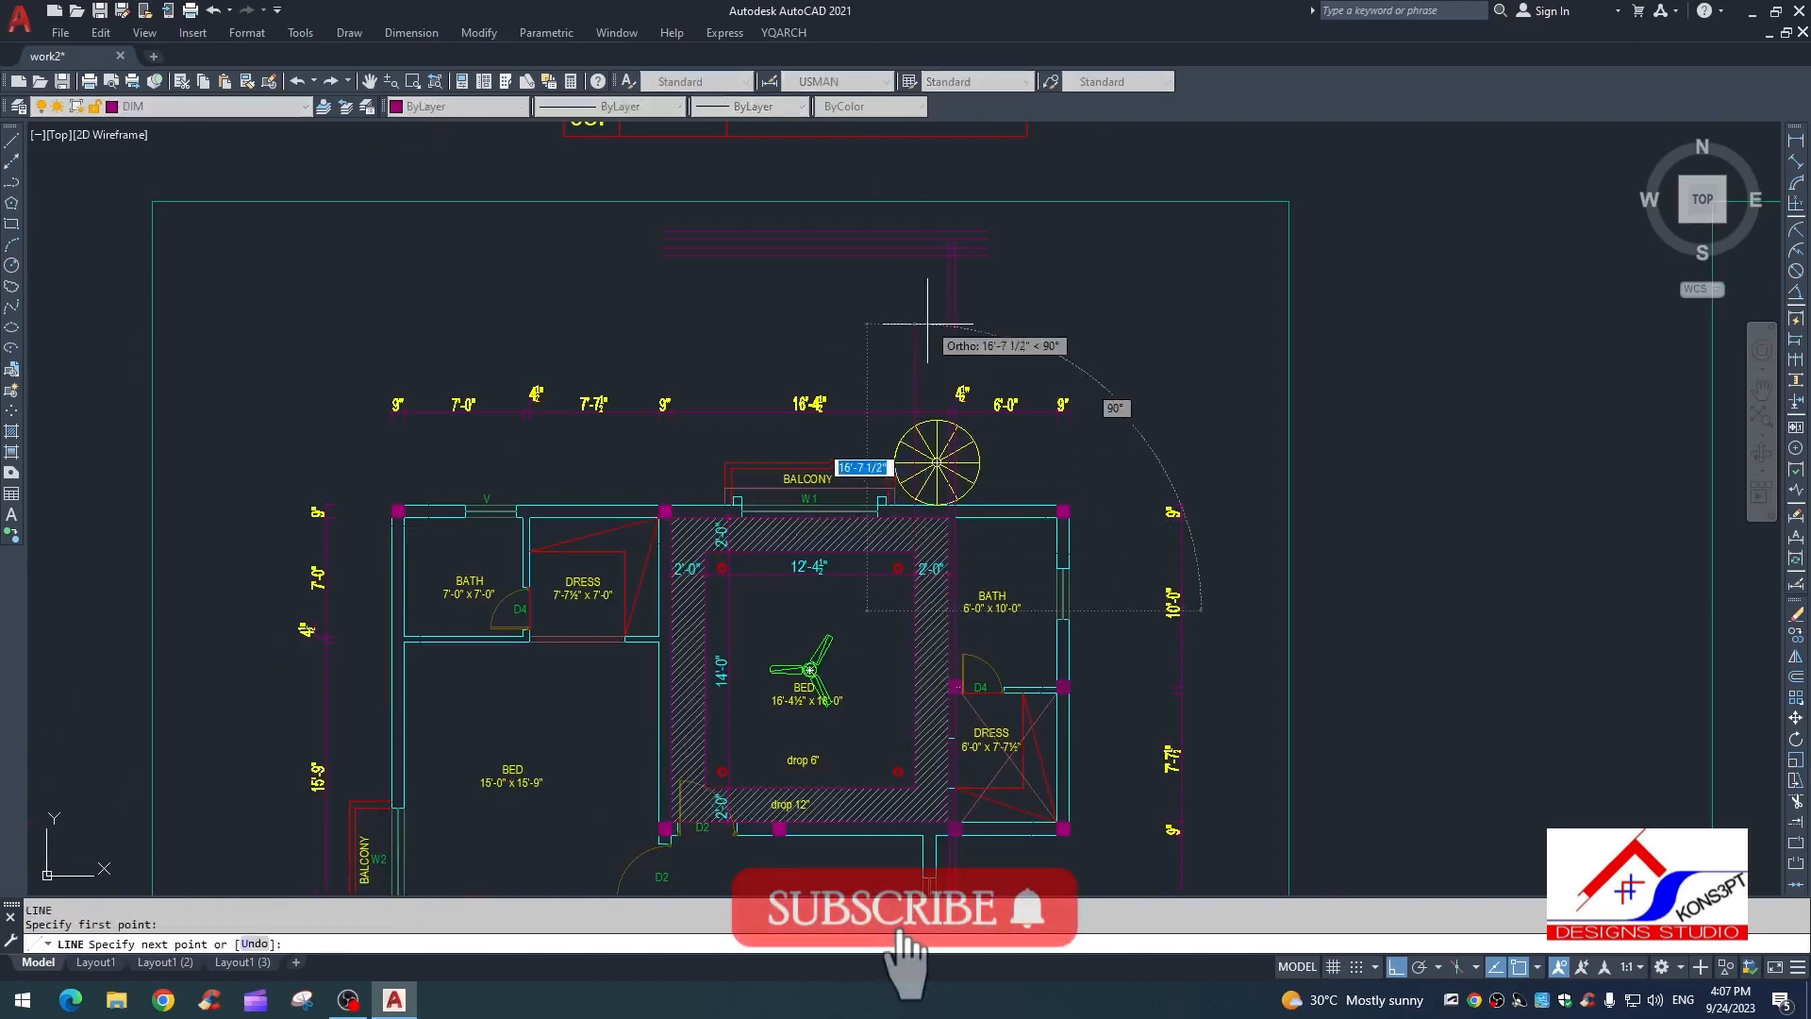
pyautogui.press('Escape')
# Step: Fillet the projected vertical line with the 6-inch and 12-inch drop lines at zero radius to form the ceiling step
pyautogui.write('f')
pyautogui.press('Return')
pyautogui.scroll(4, 904, 265)
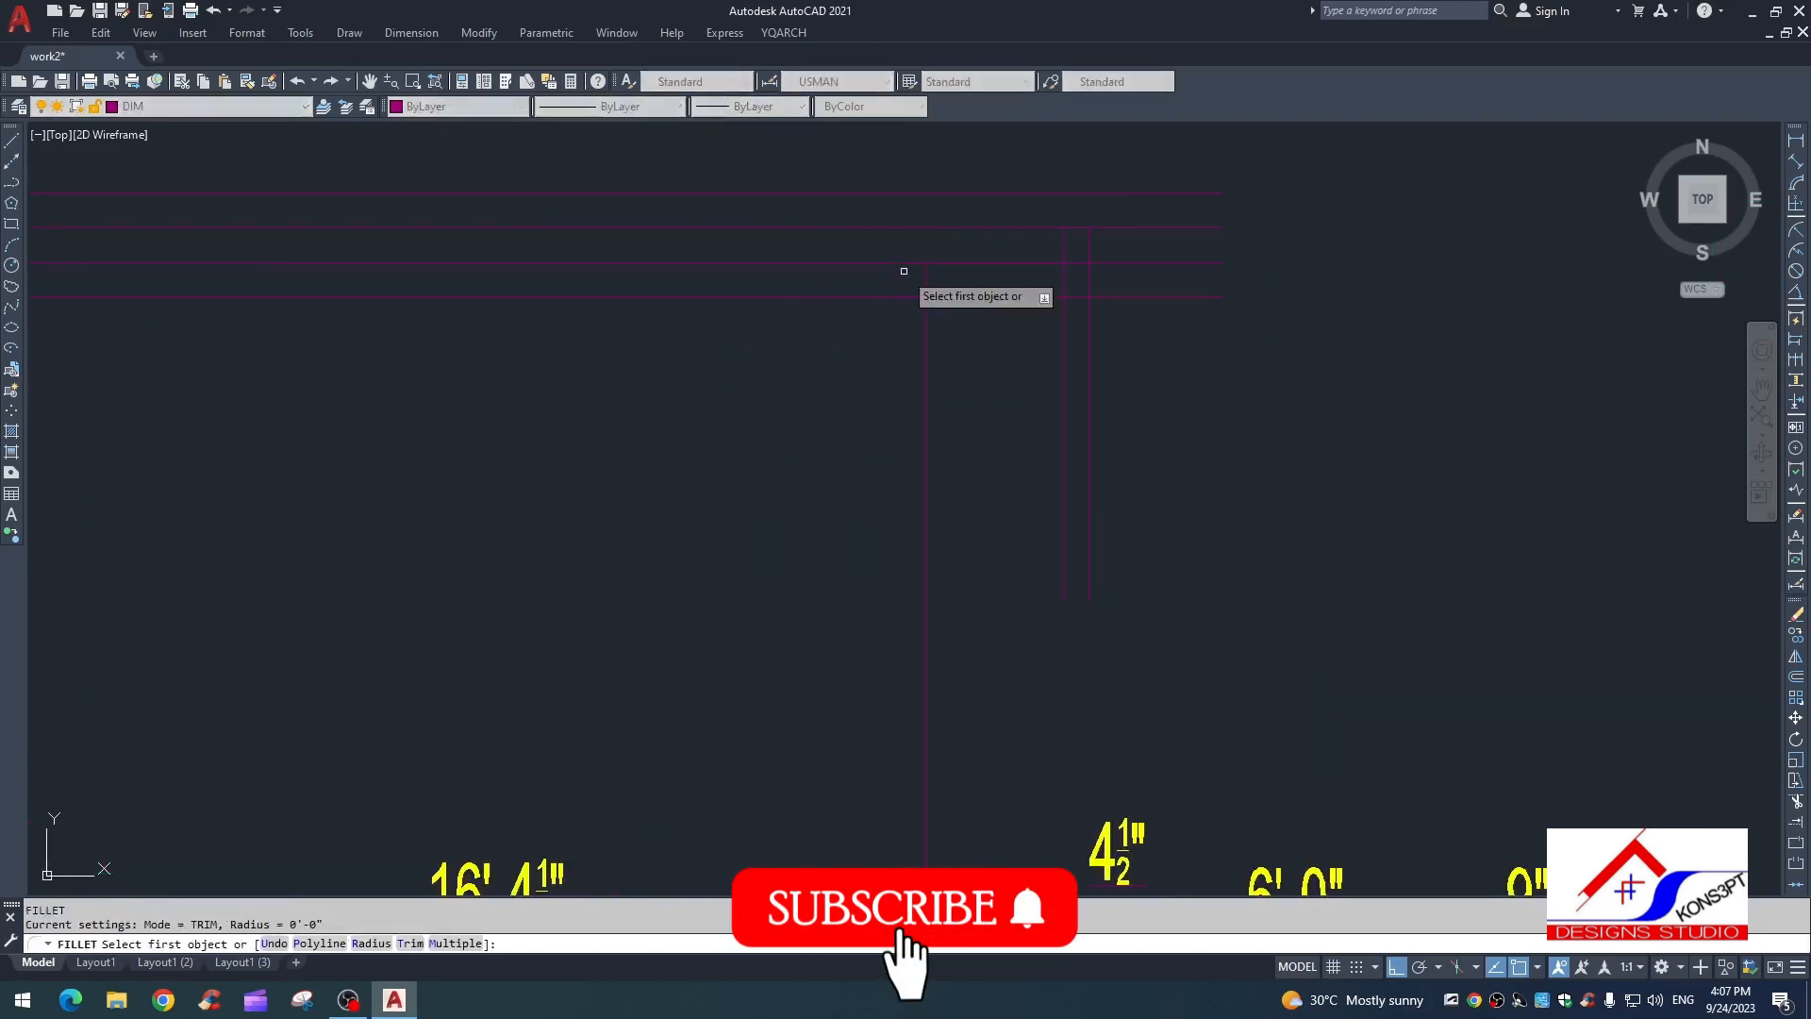
pyautogui.click(905, 264)
pyautogui.click(921, 280)
pyautogui.click(926, 282)
pyautogui.press('Return')
pyautogui.click(926, 283)
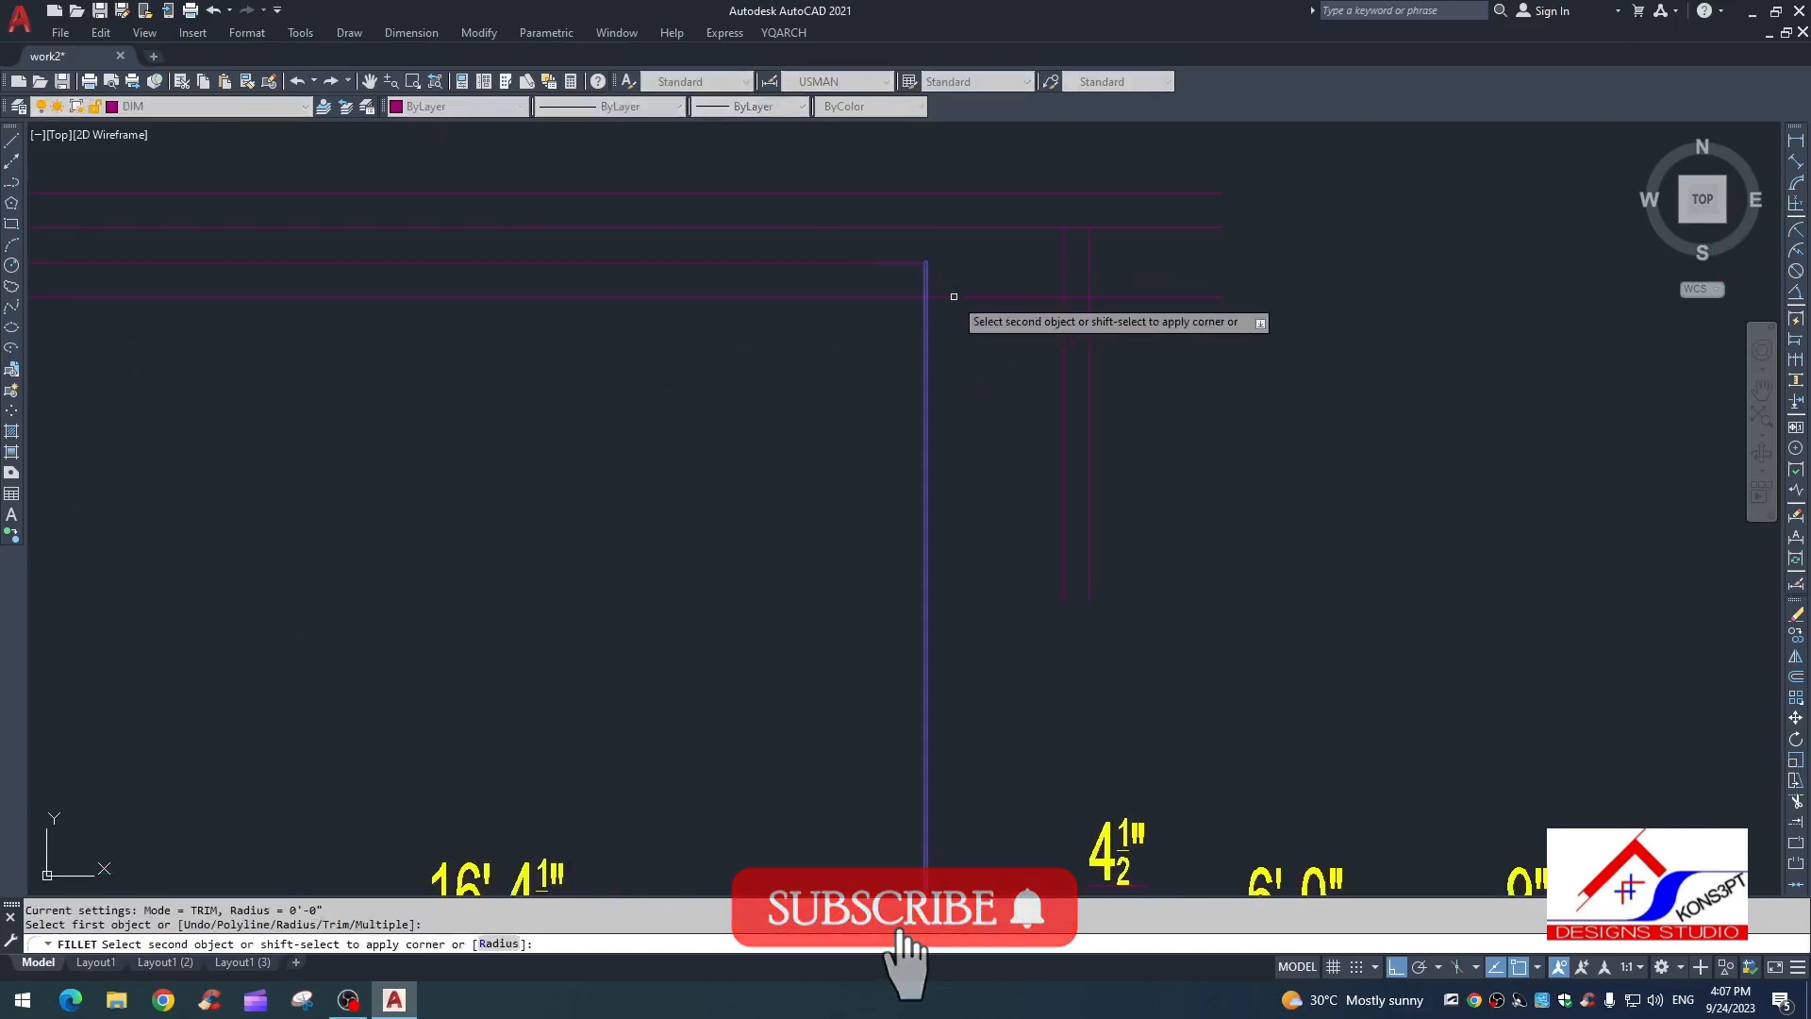
pyautogui.click(956, 298)
pyautogui.press('Escape')
# Step: Try to trim the wall lines below the 12-inch drop line, and undo the trim
pyautogui.write('tr')
pyautogui.press('Return')
pyautogui.click(1066, 325)
pyautogui.press('Escape')
pyautogui.write('yc')
pyautogui.press('Return')
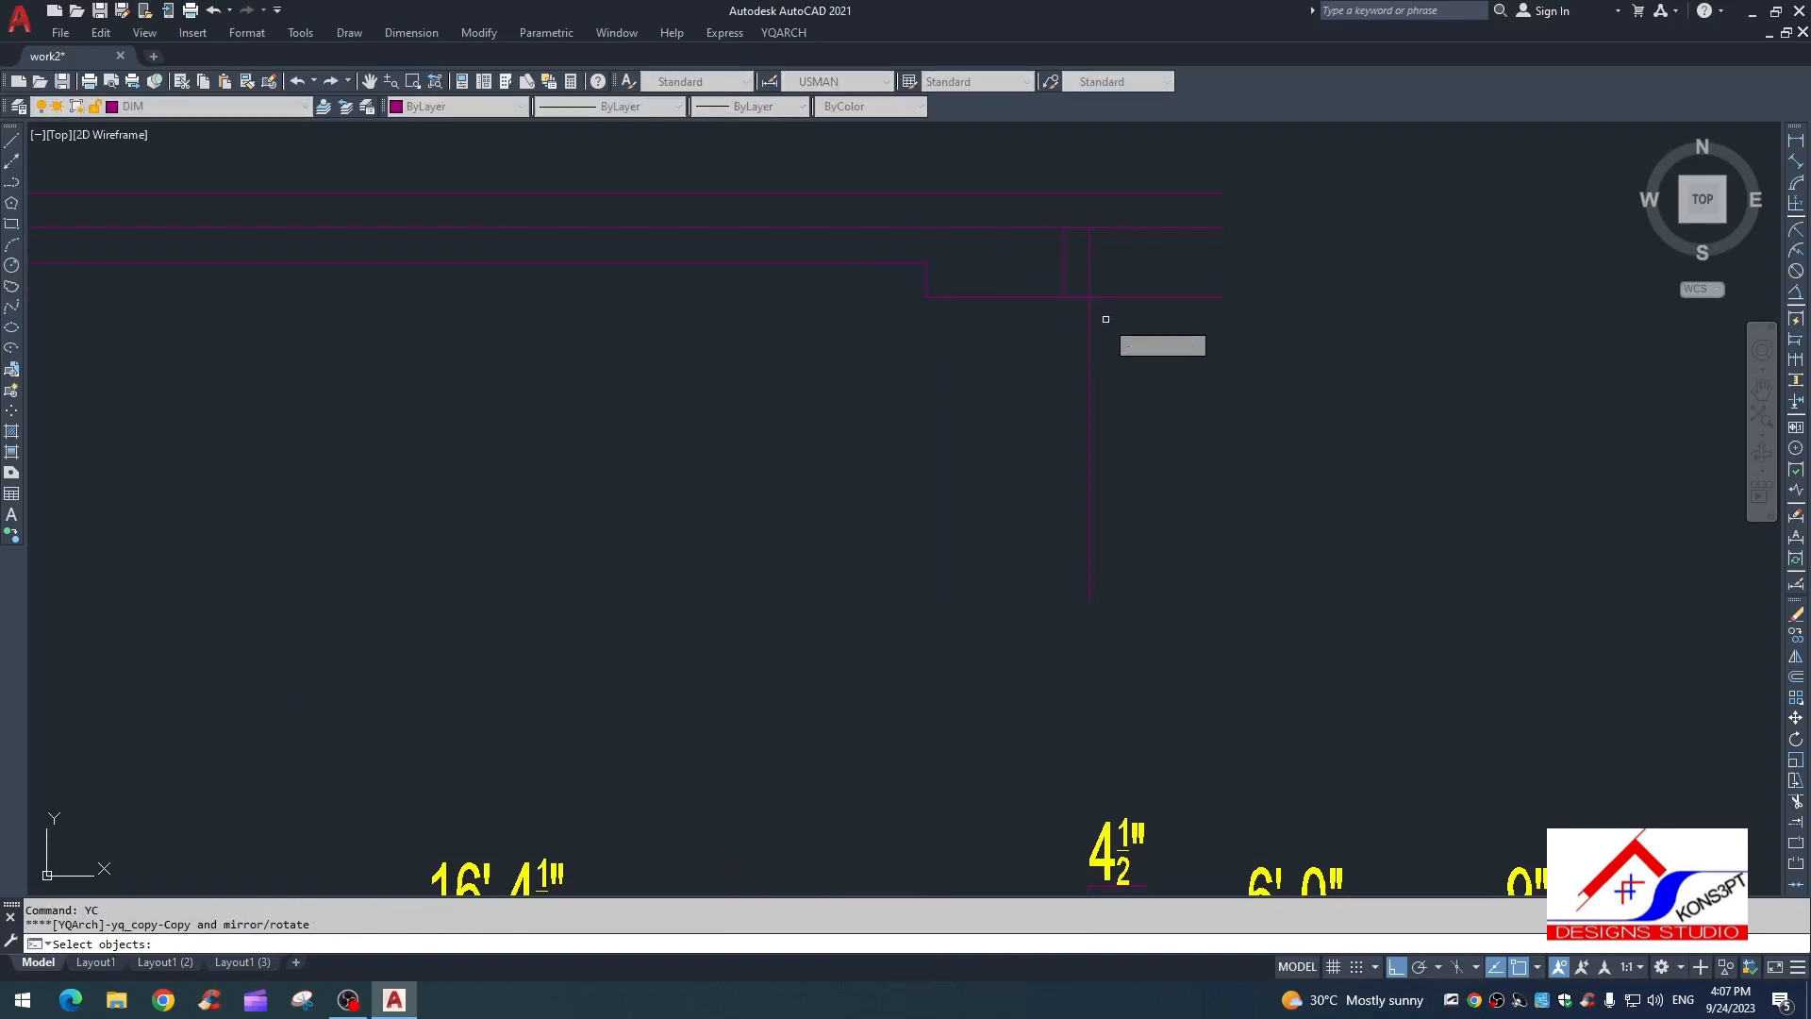
pyautogui.press('Escape')
pyautogui.write('t')
pyautogui.press('Return')
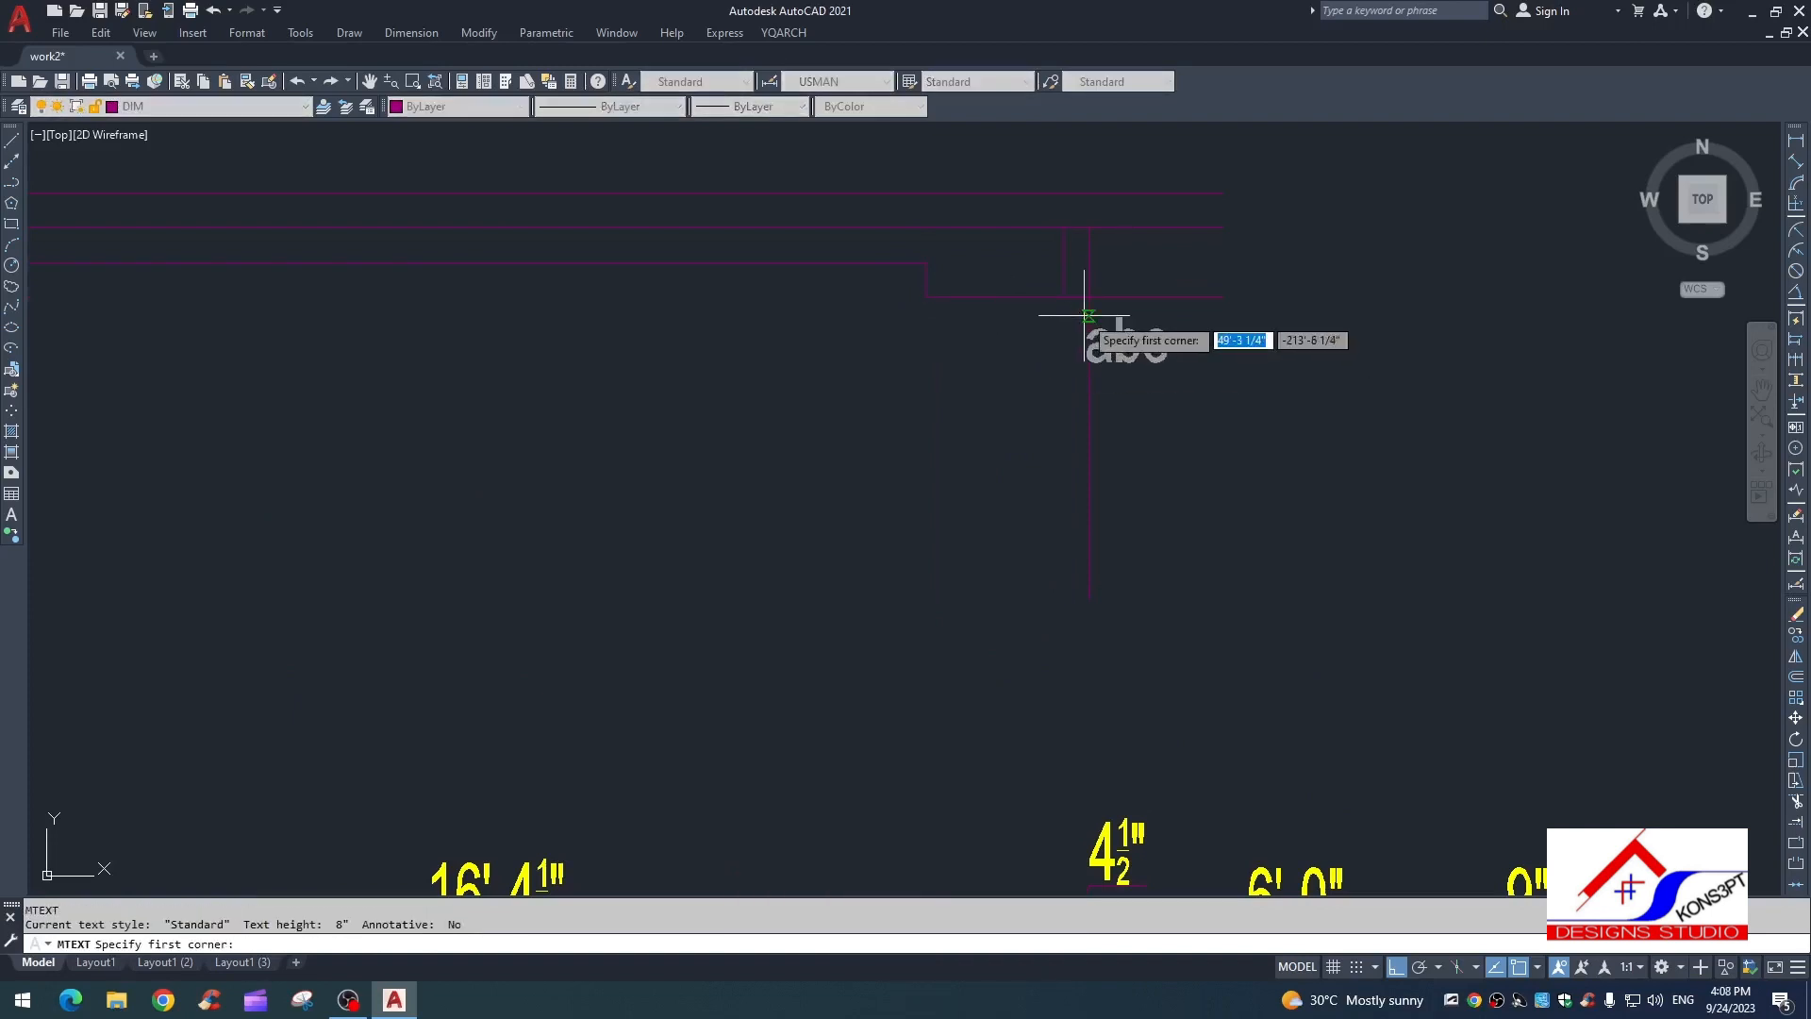
pyautogui.press('Escape')
pyautogui.write('u')
pyautogui.press('Return')
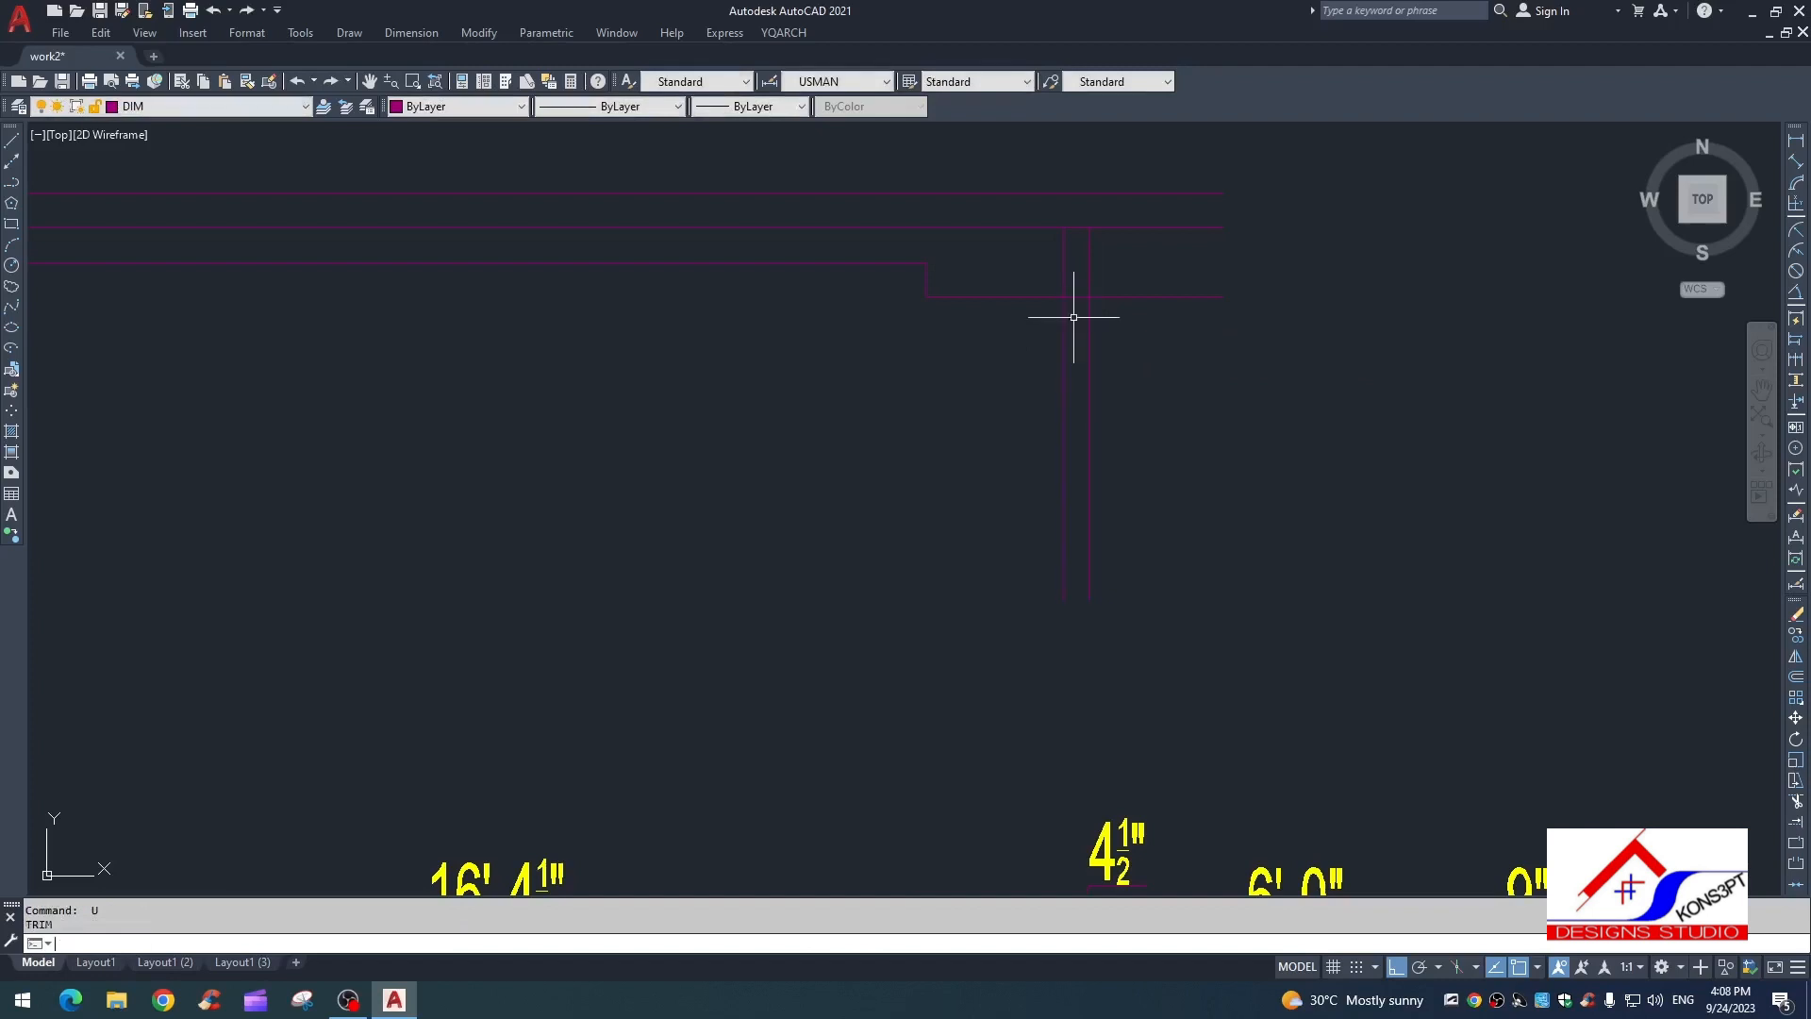
# Step: Trim the 12-inch drop line at the wall and erase its leftover piece beyond the wall
pyautogui.write('tr')
pyautogui.click(1074, 296)
pyautogui.press('Escape')
pyautogui.click(1160, 274)
pyautogui.click(1147, 302)
pyautogui.write('e')
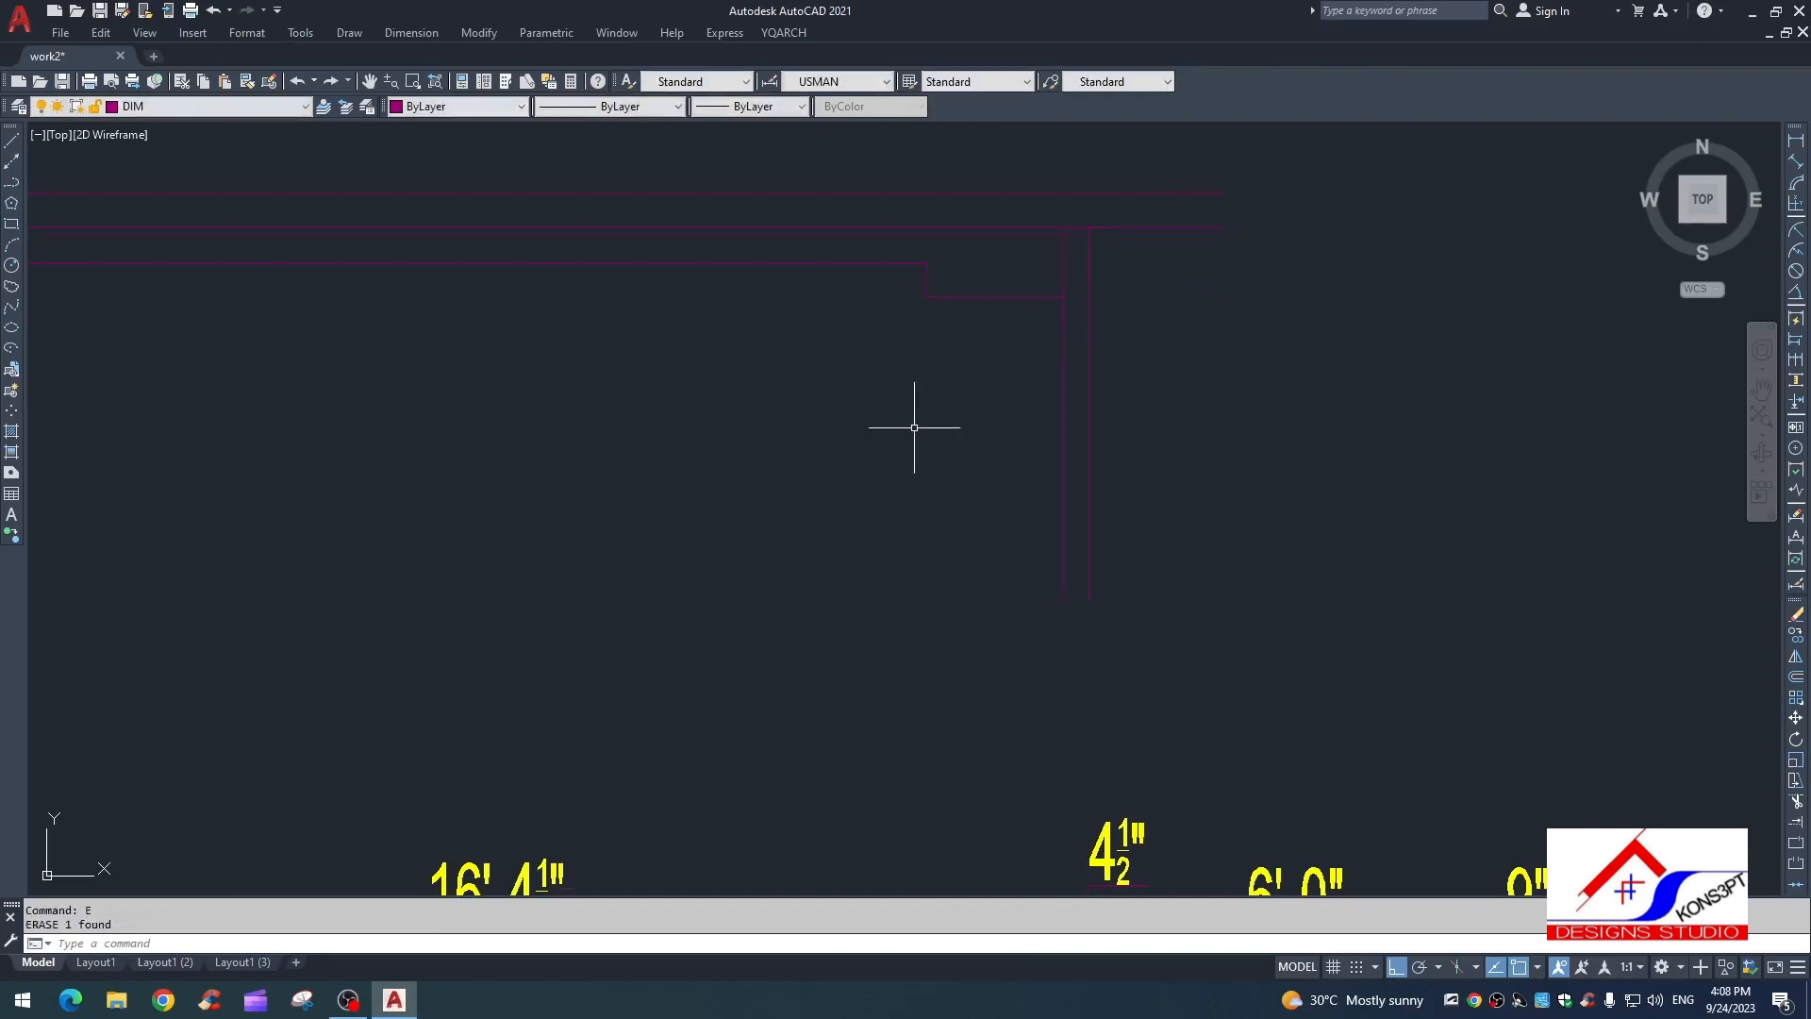
# Step: Offset the stepped ceiling lines 3/4 inch toward the slab and wall to show the board thickness
pyautogui.moveTo(913, 433); pyautogui.dragTo(987, 487, button='middle')
pyautogui.press('Escape')
pyautogui.write('o')
pyautogui.press('Return')
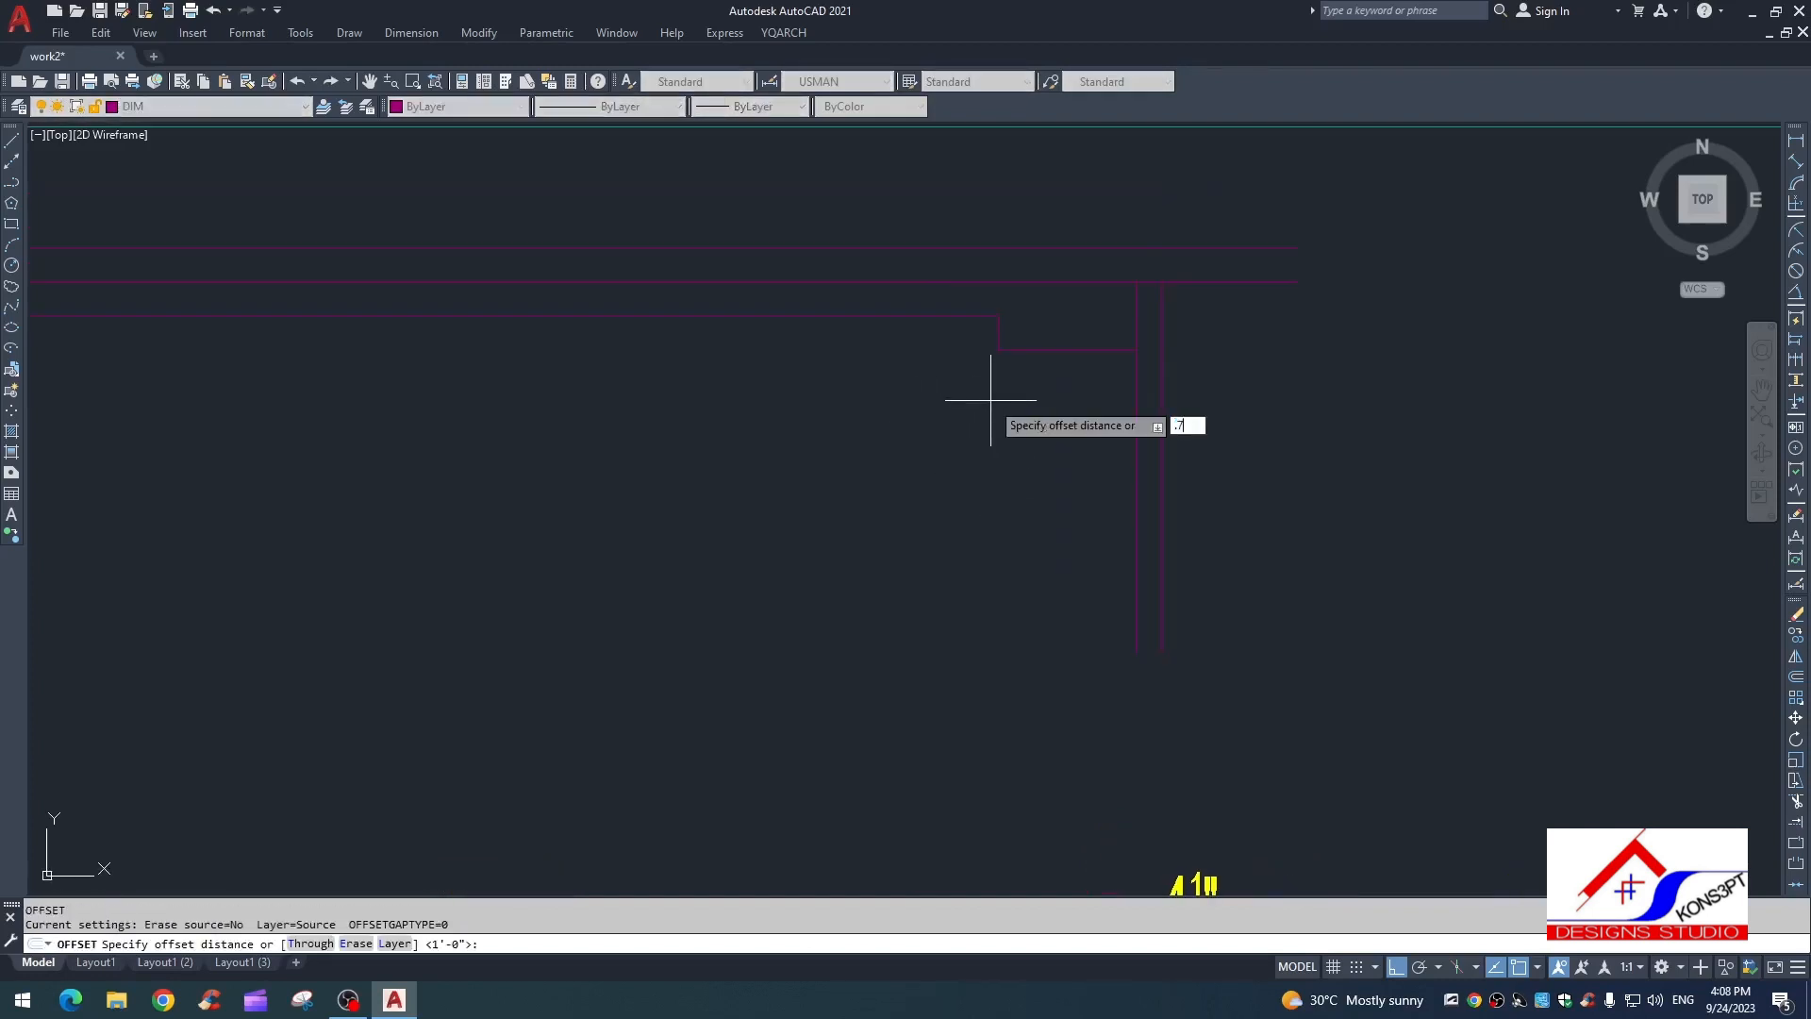
pyautogui.click(1043, 347)
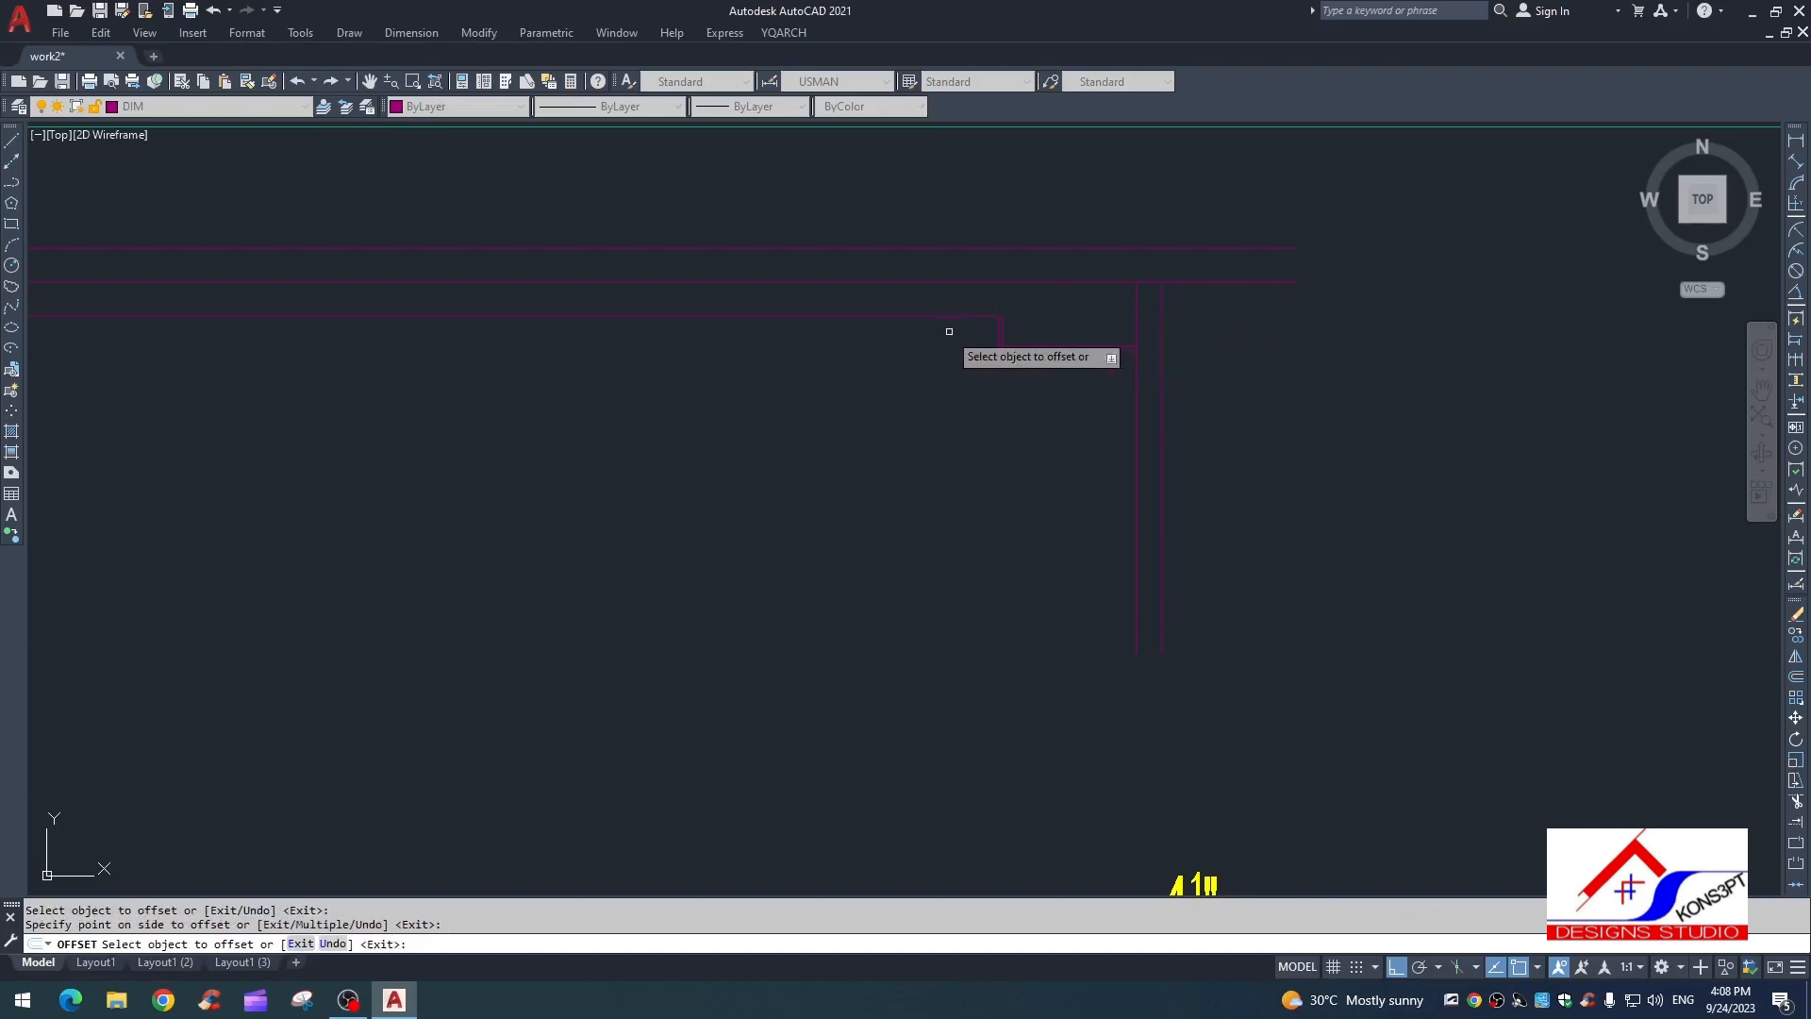
pyautogui.click(964, 283)
pyautogui.press('Escape')
# Step: Fillet the offset ceiling lines together at both corners of the step
pyautogui.scroll(5, 1016, 303)
pyautogui.write('f')
pyautogui.click(957, 319)
pyautogui.click(965, 322)
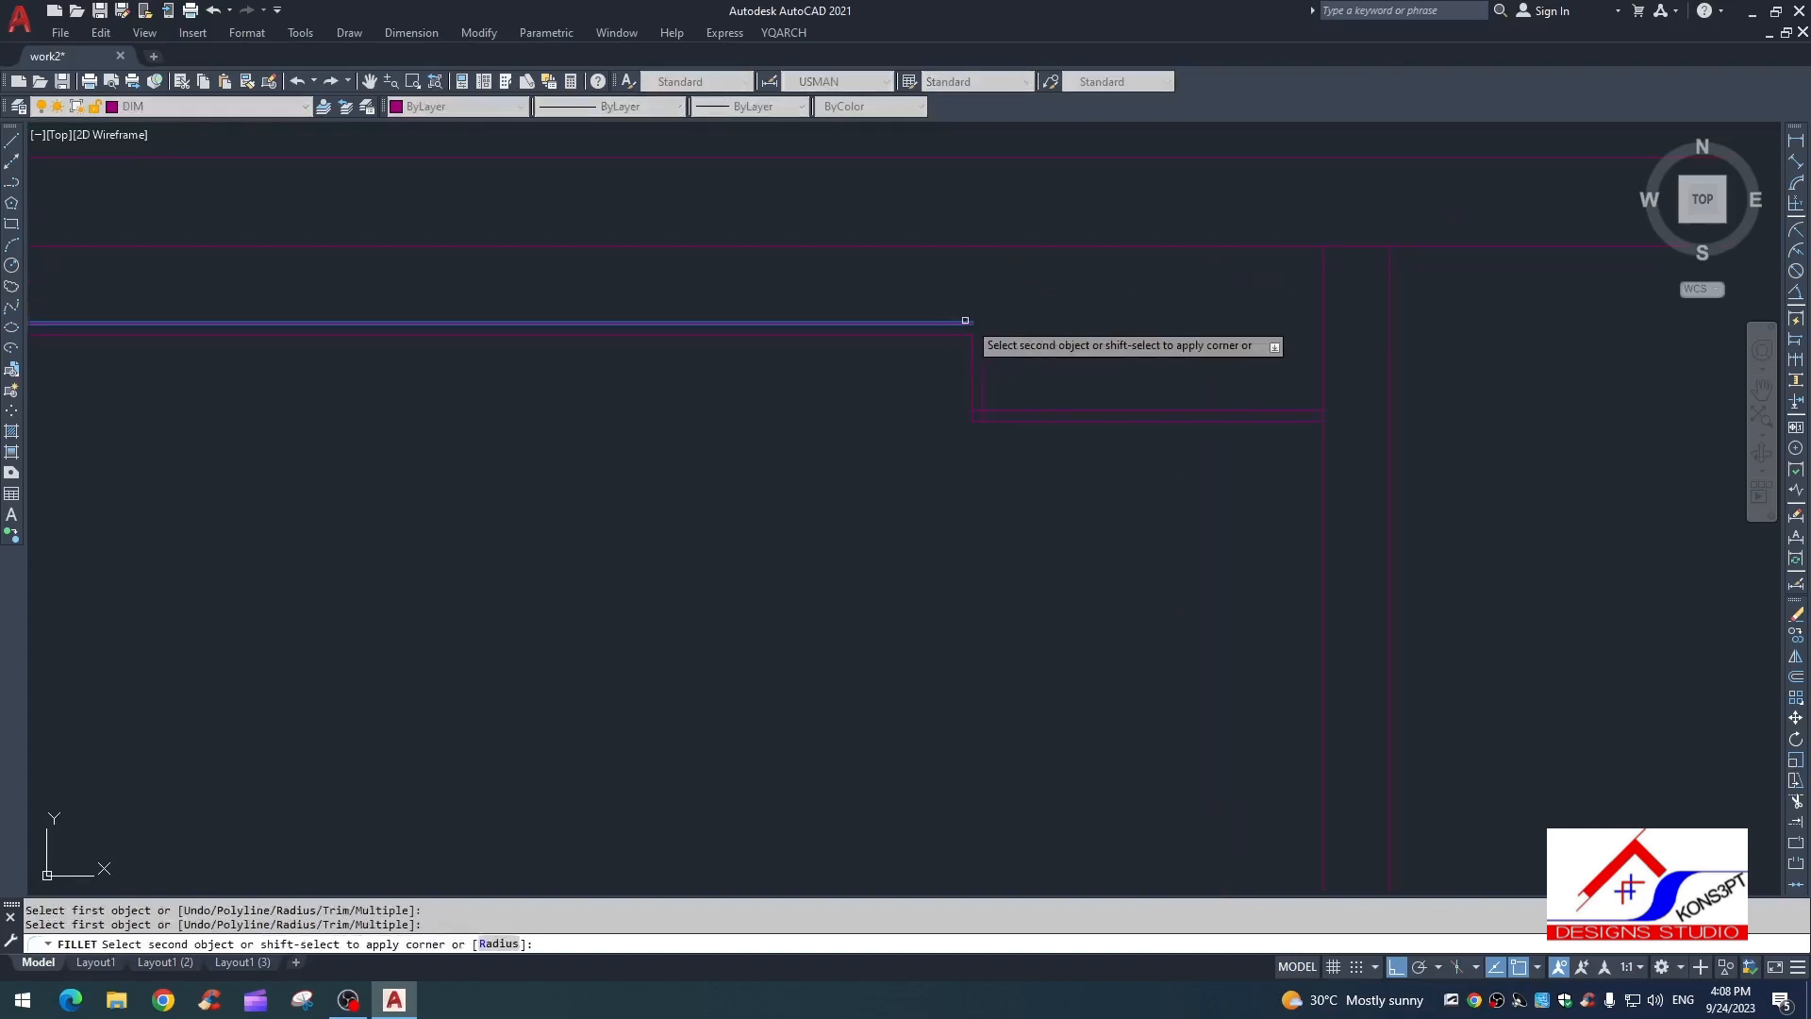
pyautogui.click(979, 355)
pyautogui.click(981, 353)
pyautogui.press('space')
pyautogui.click(983, 372)
pyautogui.click(992, 410)
pyautogui.press('Escape')
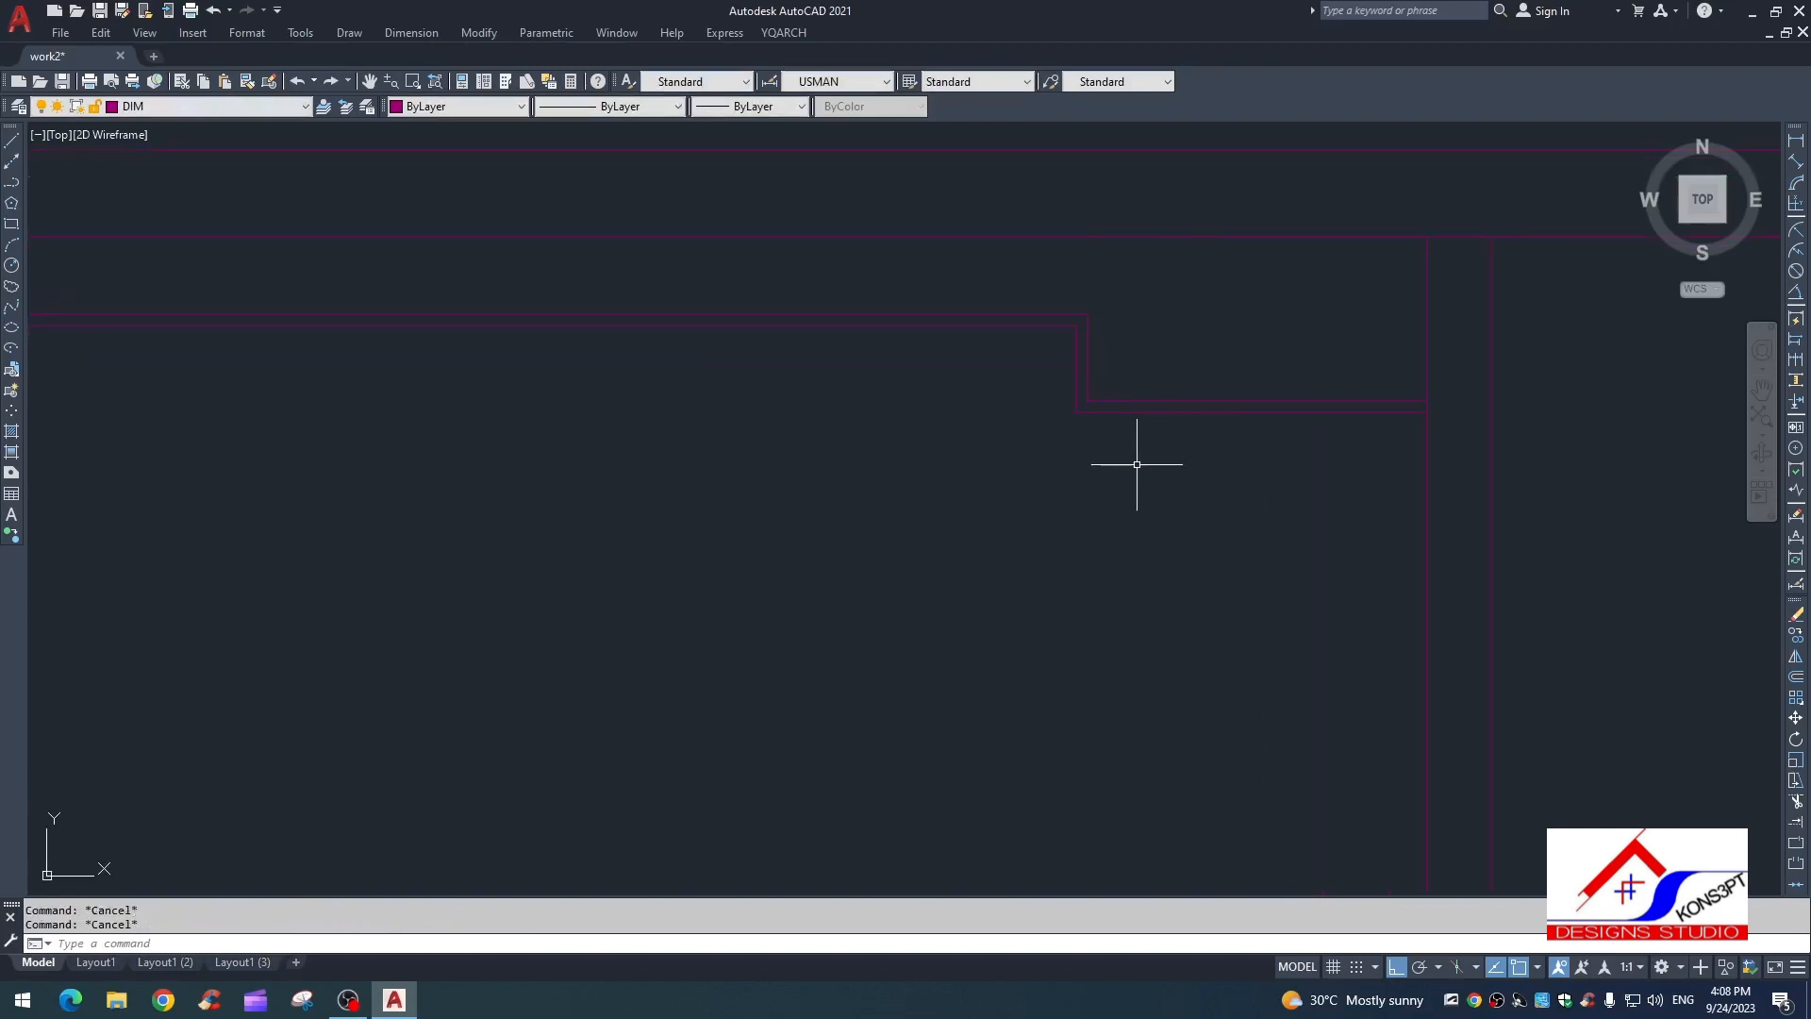
# Step: Add a vertical linear dimension between the slab's underside and the higher ceiling level
pyautogui.write('dli')
pyautogui.press('space')
pyautogui.click(1028, 313)
pyautogui.press('Escape')
pyautogui.press('space')
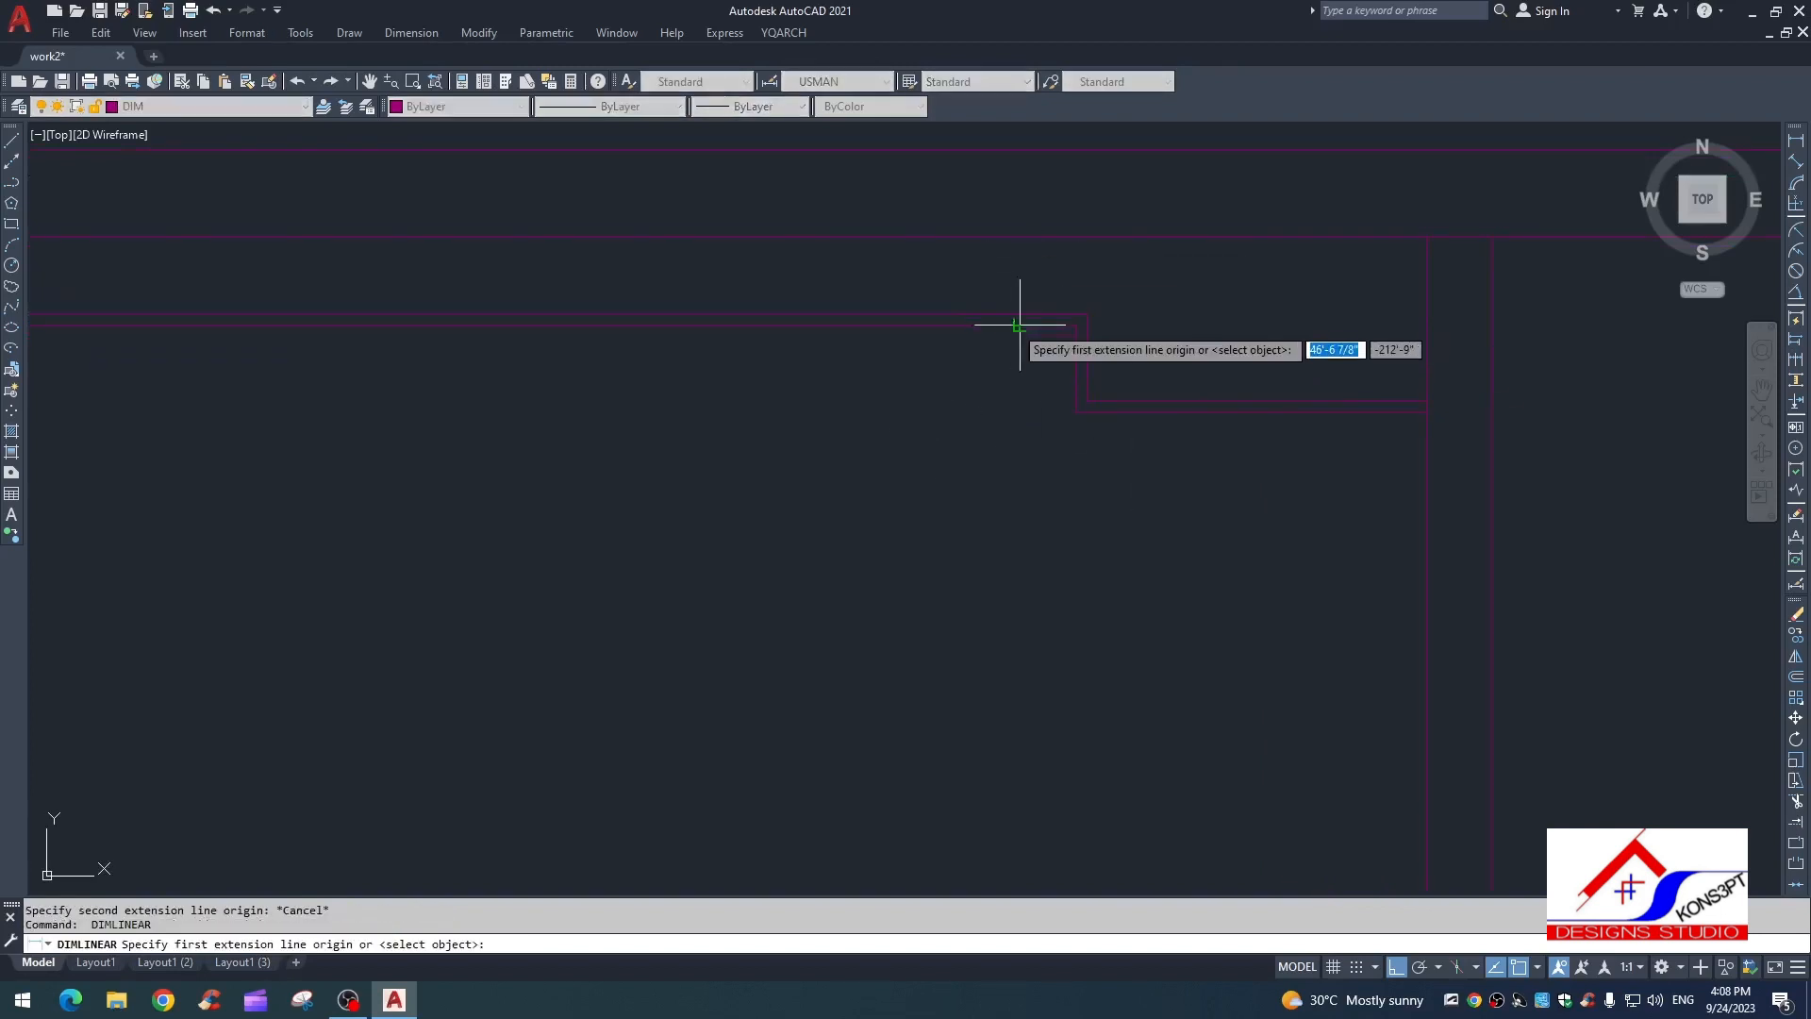
pyautogui.click(1018, 326)
pyautogui.click(1018, 238)
pyautogui.click(999, 281)
# Step: Add a vertical linear dimension between the lower ceiling level and the slab's underside
pyautogui.press('space')
pyautogui.click(1219, 413)
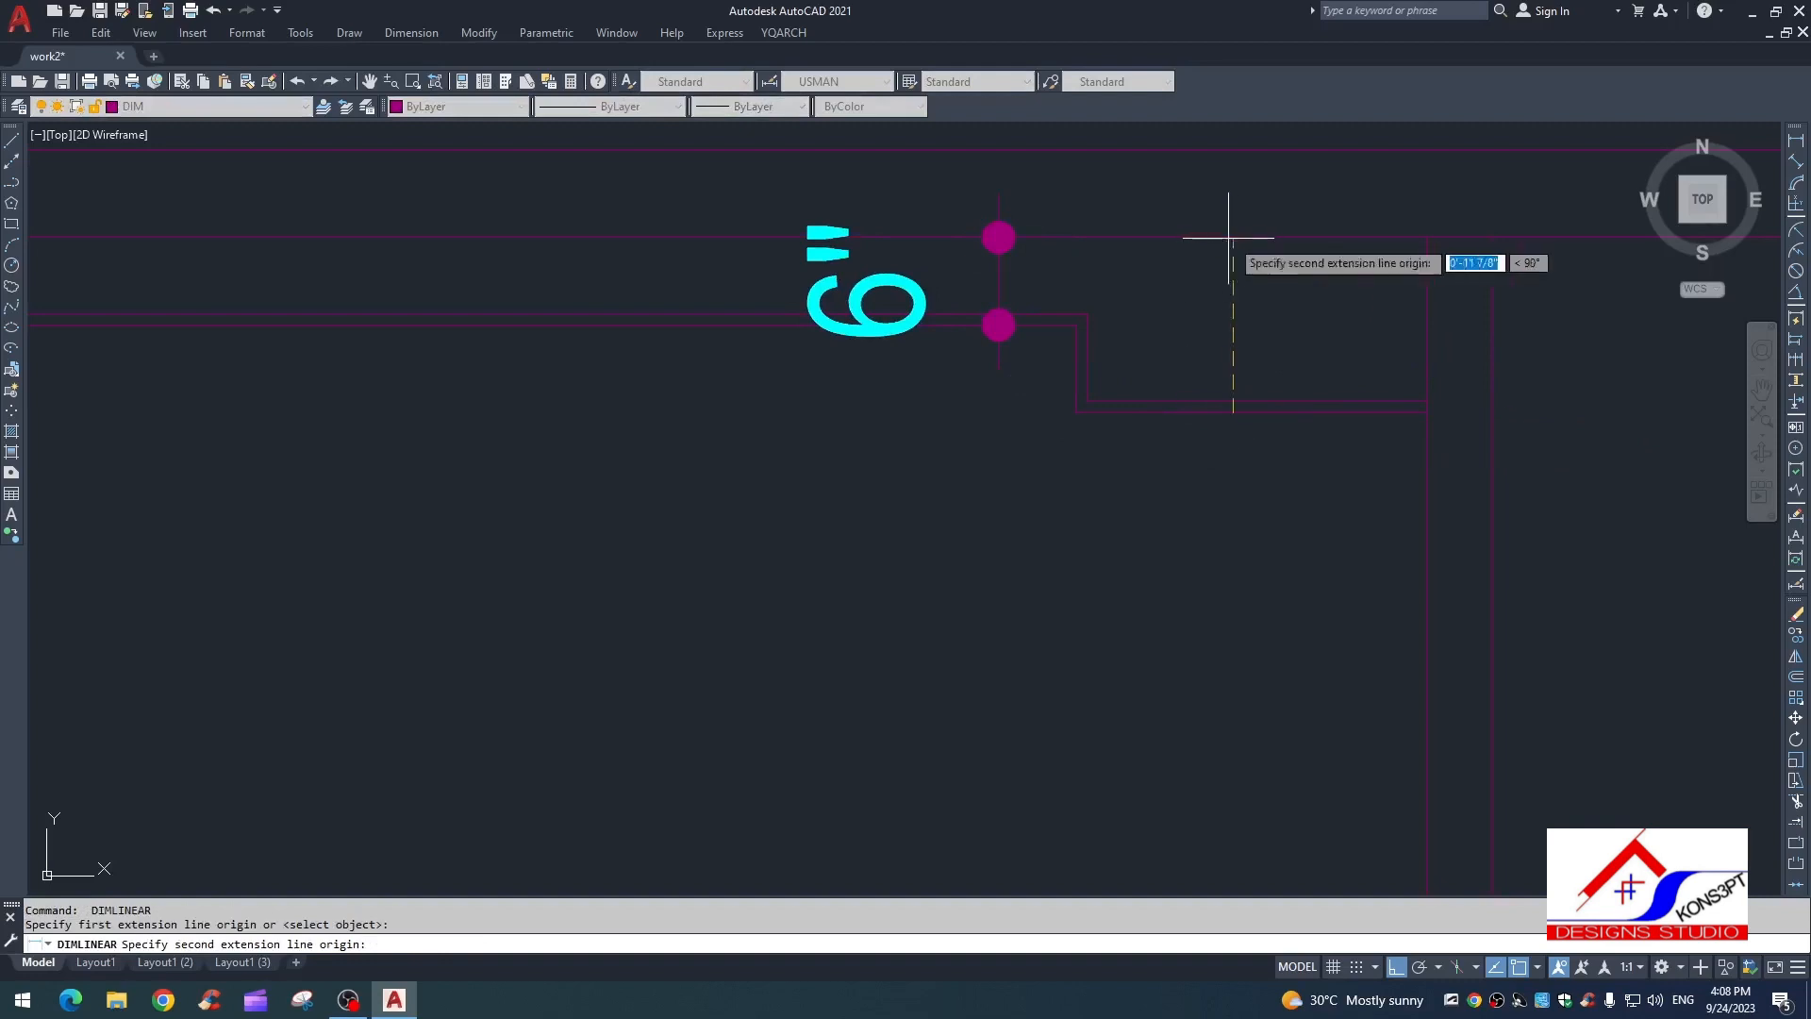
pyautogui.click(1218, 238)
pyautogui.click(1217, 274)
pyautogui.press('space')
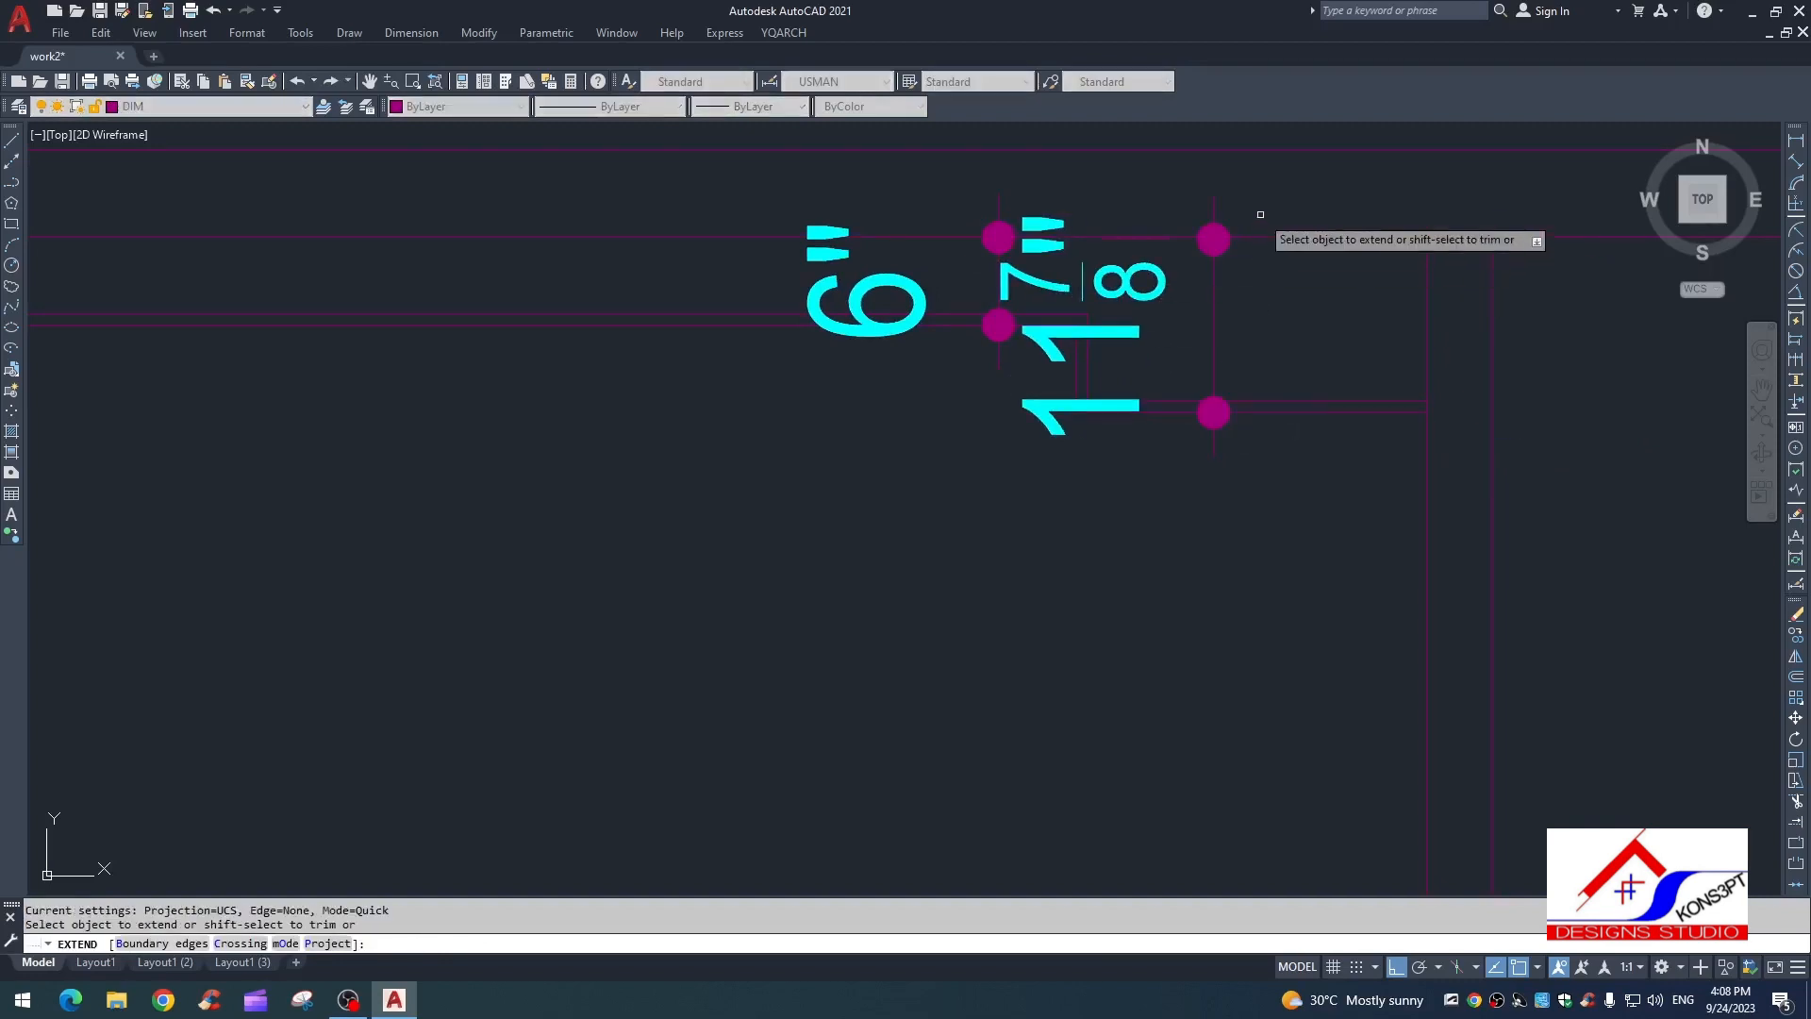
pyautogui.click(1261, 215)
pyautogui.click(1249, 259)
pyautogui.click(1249, 257)
pyautogui.press('Escape')
pyautogui.press('Escape')
pyautogui.press('space')
pyautogui.click(1257, 237)
pyautogui.click(1258, 238)
pyautogui.press('Escape')
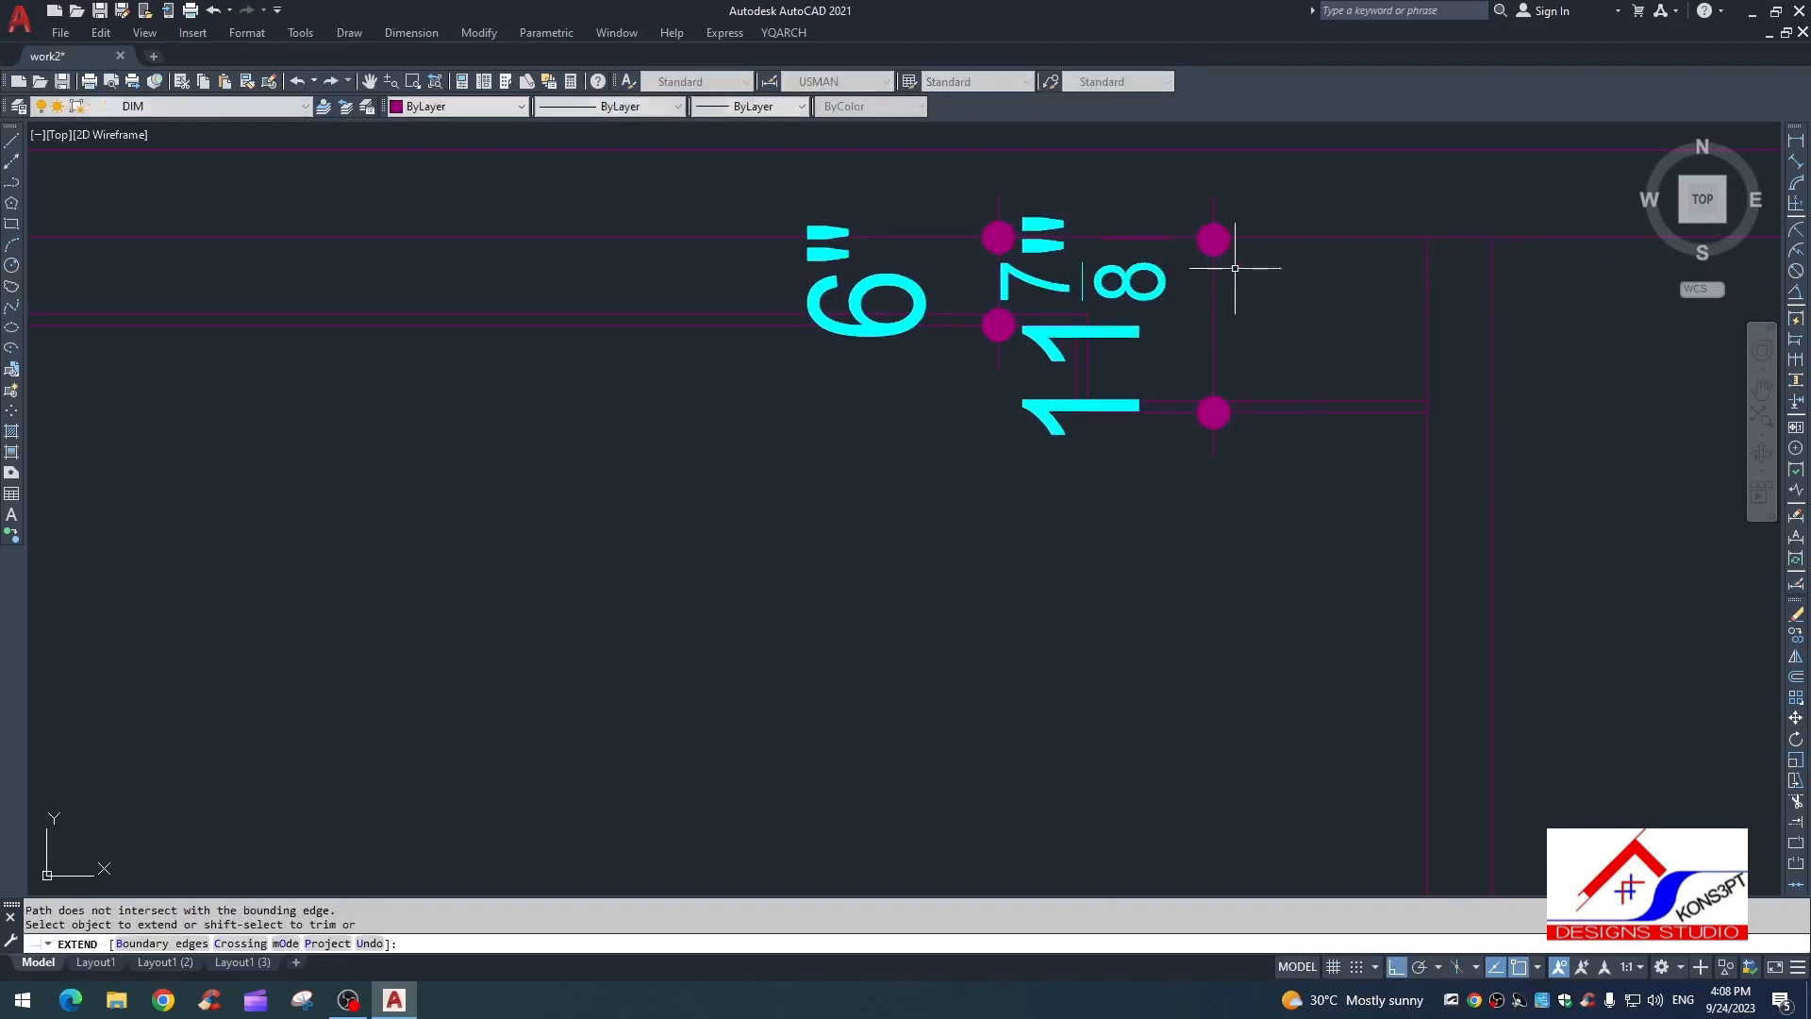
pyautogui.click(1233, 267)
pyautogui.press('Escape')
pyautogui.press('Escape')
# Step: Stretch the upper origin of the lower ceiling's vertical dimension exactly onto the slab's underside line
pyautogui.click(1213, 257)
pyautogui.click(1233, 238)
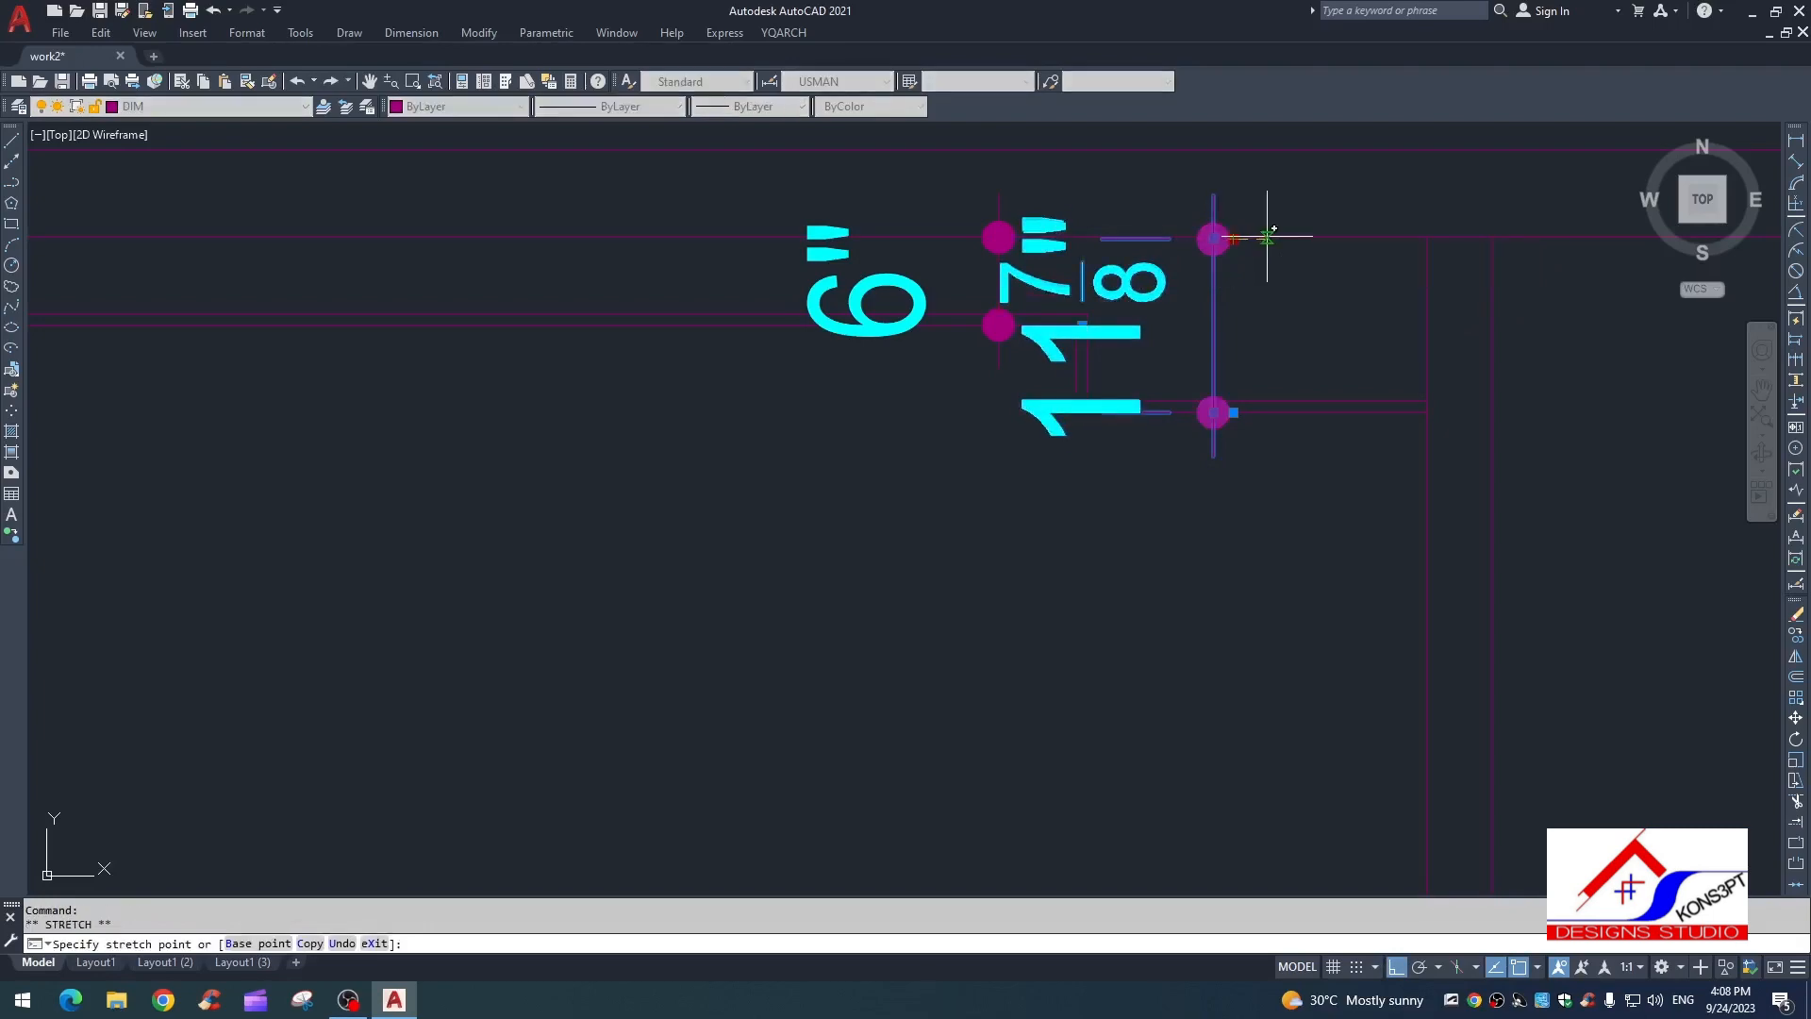
pyautogui.click(1269, 236)
pyautogui.press('Escape')
pyautogui.scroll(-2, 1195, 411)
pyautogui.moveTo(1196, 411); pyautogui.dragTo(1083, 340, button='middle')
pyautogui.press('Escape')
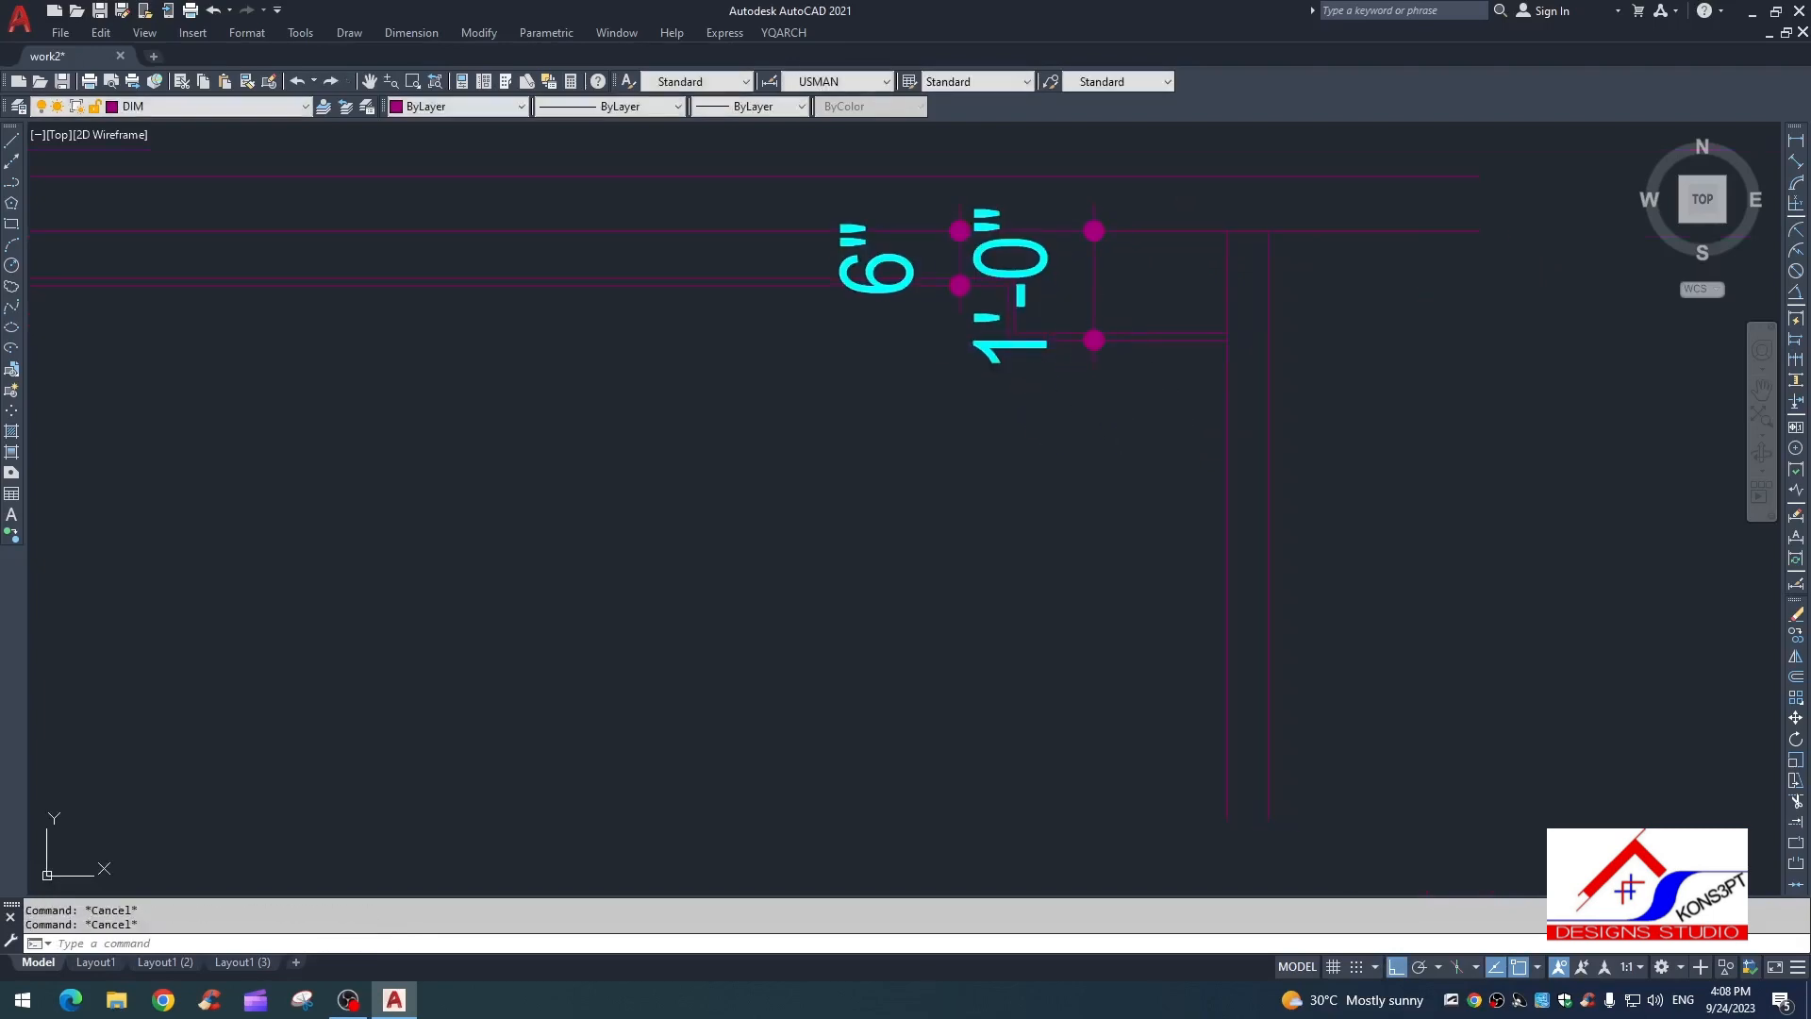
# Step: Add a horizontal linear dimension for the width of the lower ceiling border, from the step to the wall
pyautogui.write('dli')
pyautogui.press('space')
pyautogui.press('space')
pyautogui.click(1153, 340)
pyautogui.click(1136, 475)
pyautogui.press('Escape')
# Step: Compare the dimensioned ceiling section with the bedroom's hatched border and drop labels on the floor plan
pyautogui.scroll(-6, 1104, 517)
pyautogui.moveTo(1073, 743); pyautogui.dragTo(986, 436, button='middle')
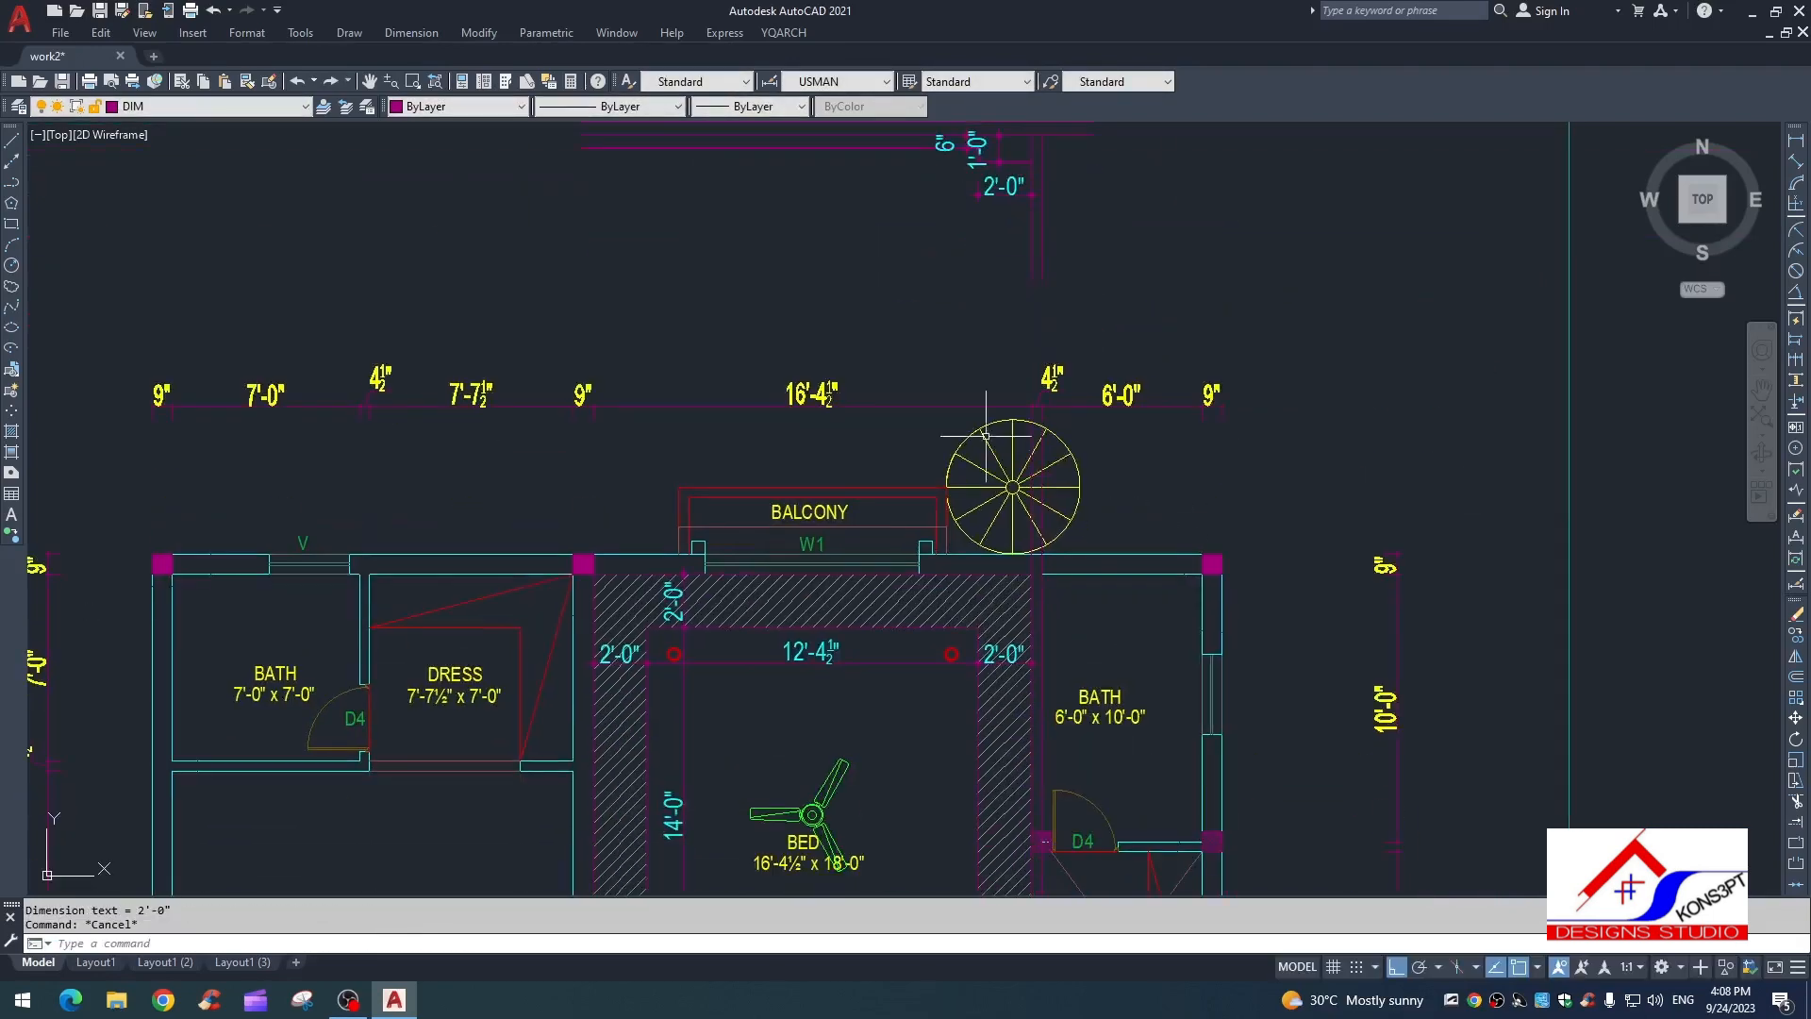
pyautogui.scroll(4, 981, 661)
pyautogui.press('Escape')
pyautogui.scroll(-6, 965, 492)
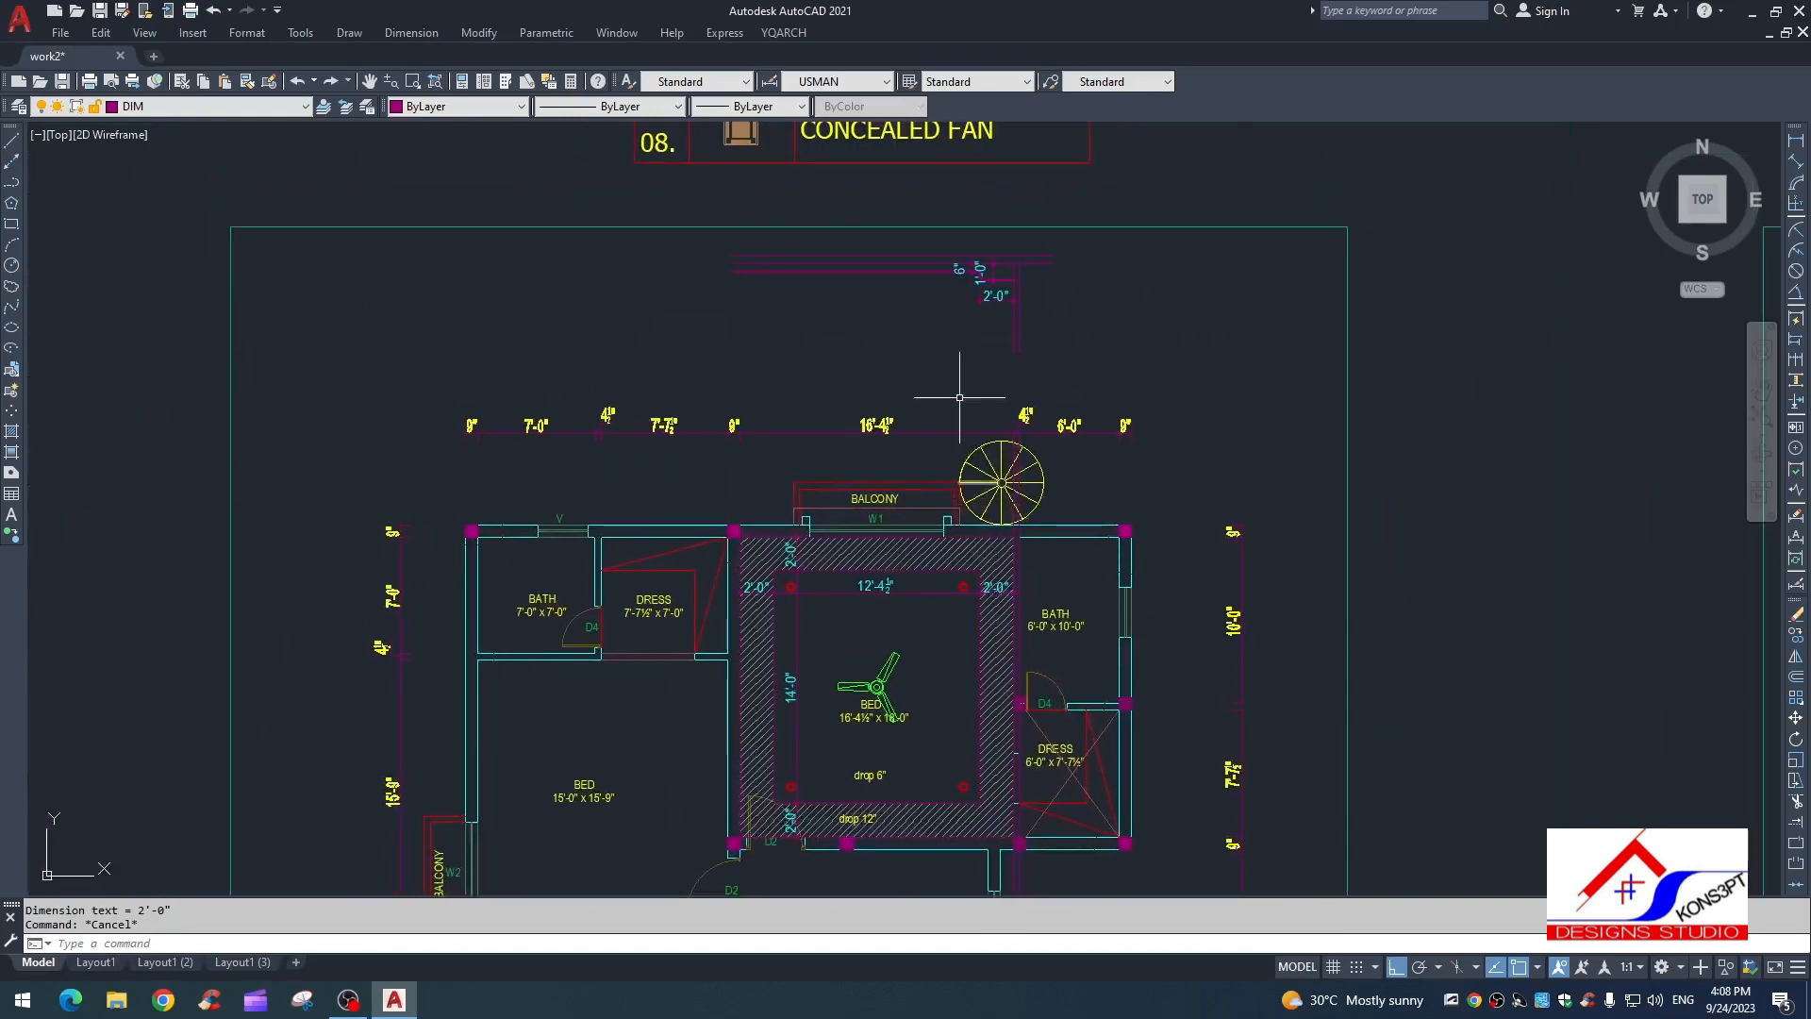
pyautogui.moveTo(1011, 721); pyautogui.dragTo(1053, 477, button='middle')
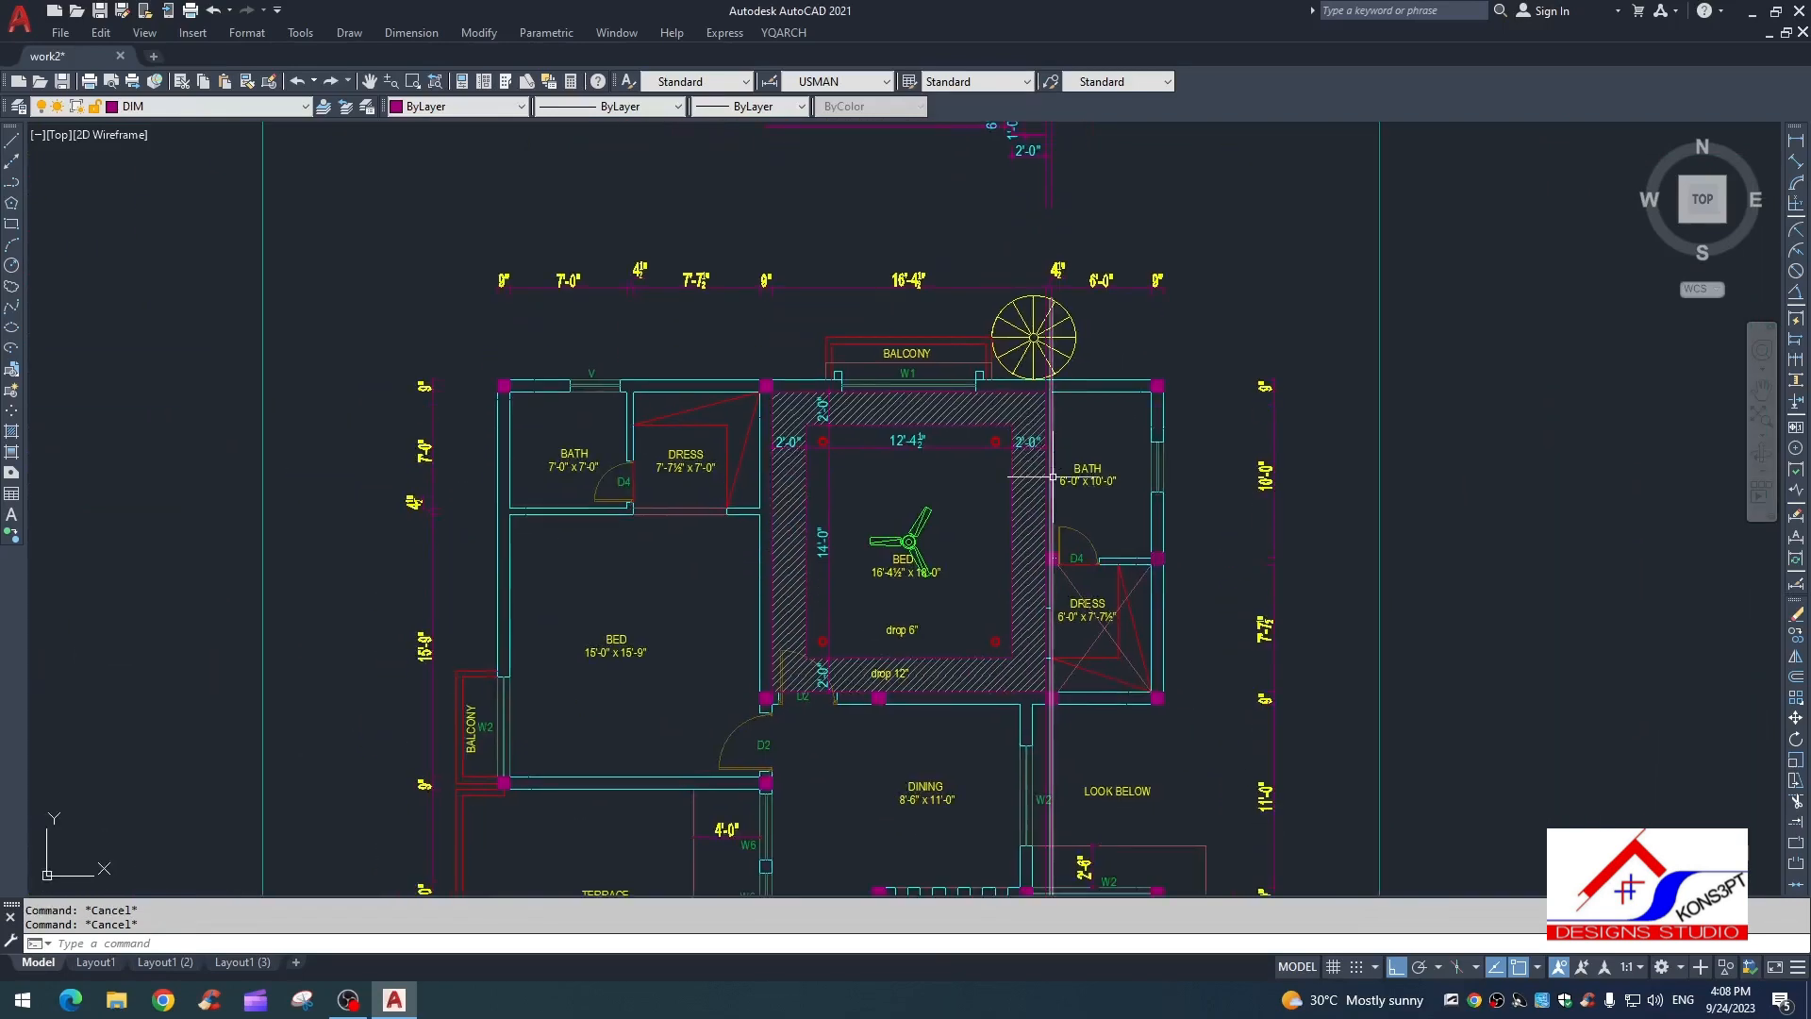
pyautogui.scroll(4, 920, 483)
pyautogui.scroll(-2, 913, 609)
pyautogui.moveTo(958, 620); pyautogui.dragTo(961, 489, button='middle')
pyautogui.scroll(-2, 1001, 461)
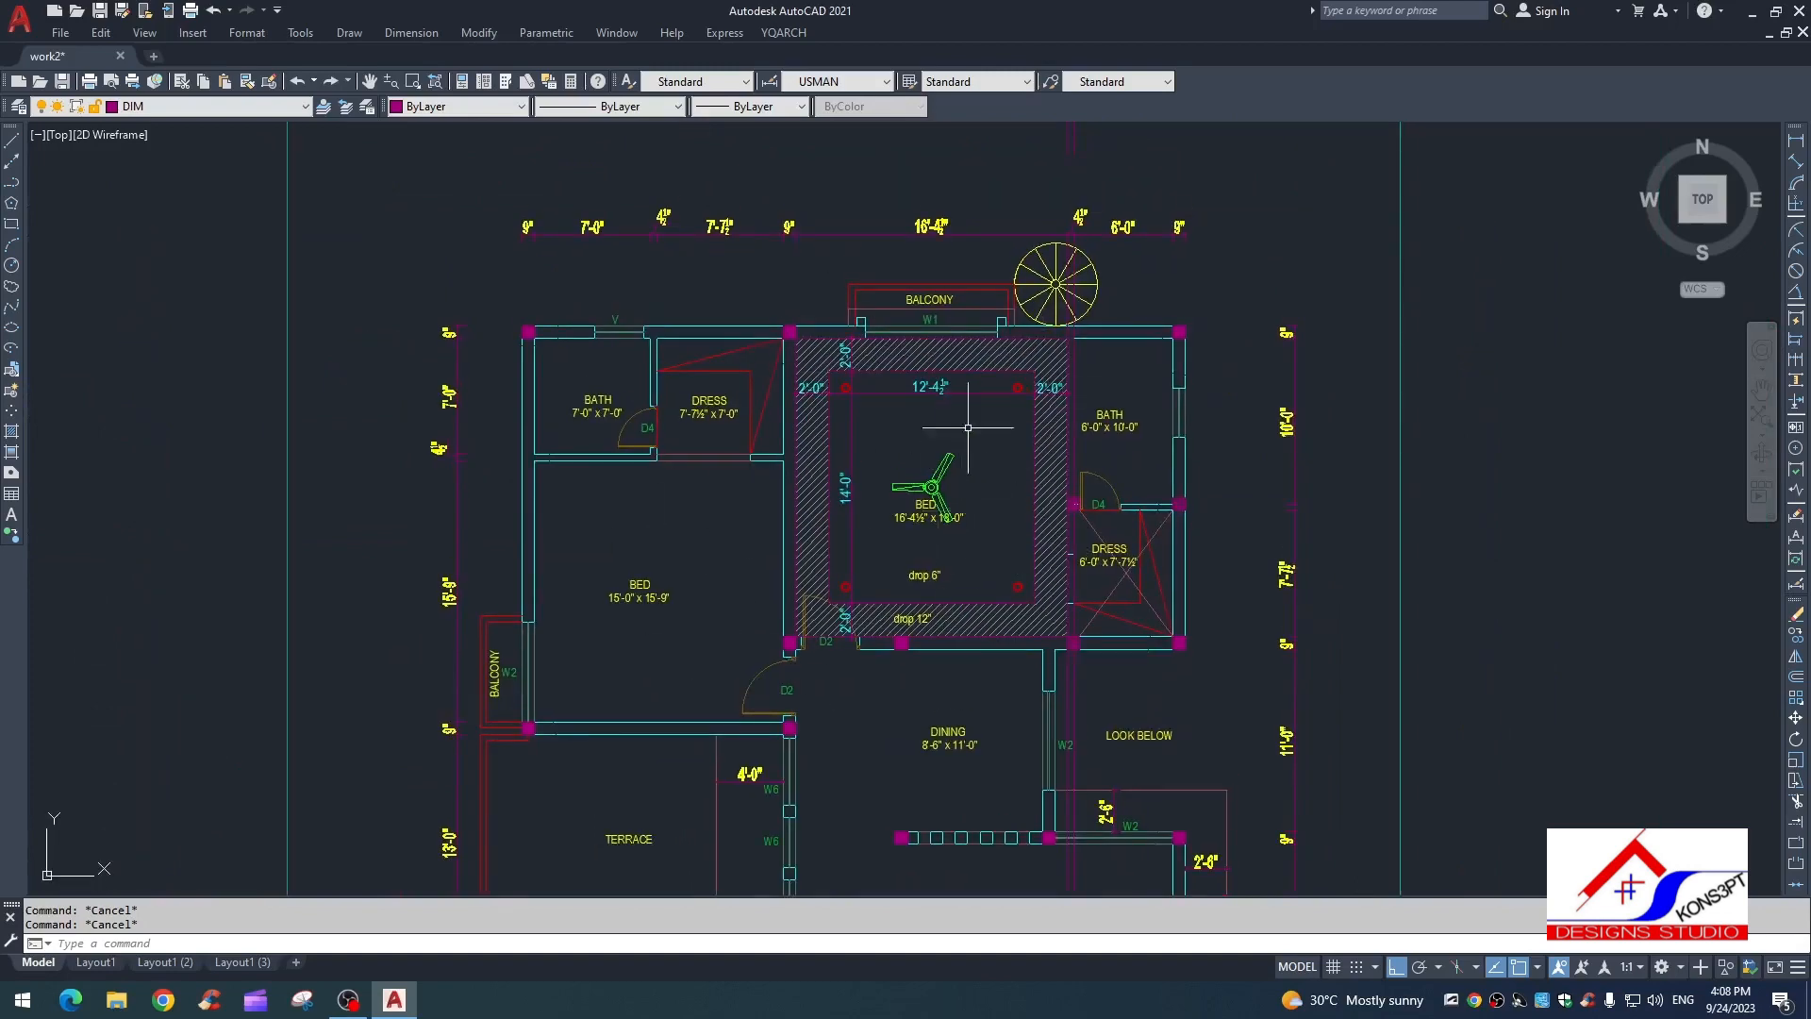
# Step: Offset the inner edge of the bedroom's hatched ceiling border outward by 3 inches
pyautogui.scroll(4, 968, 428)
pyautogui.press('Return')
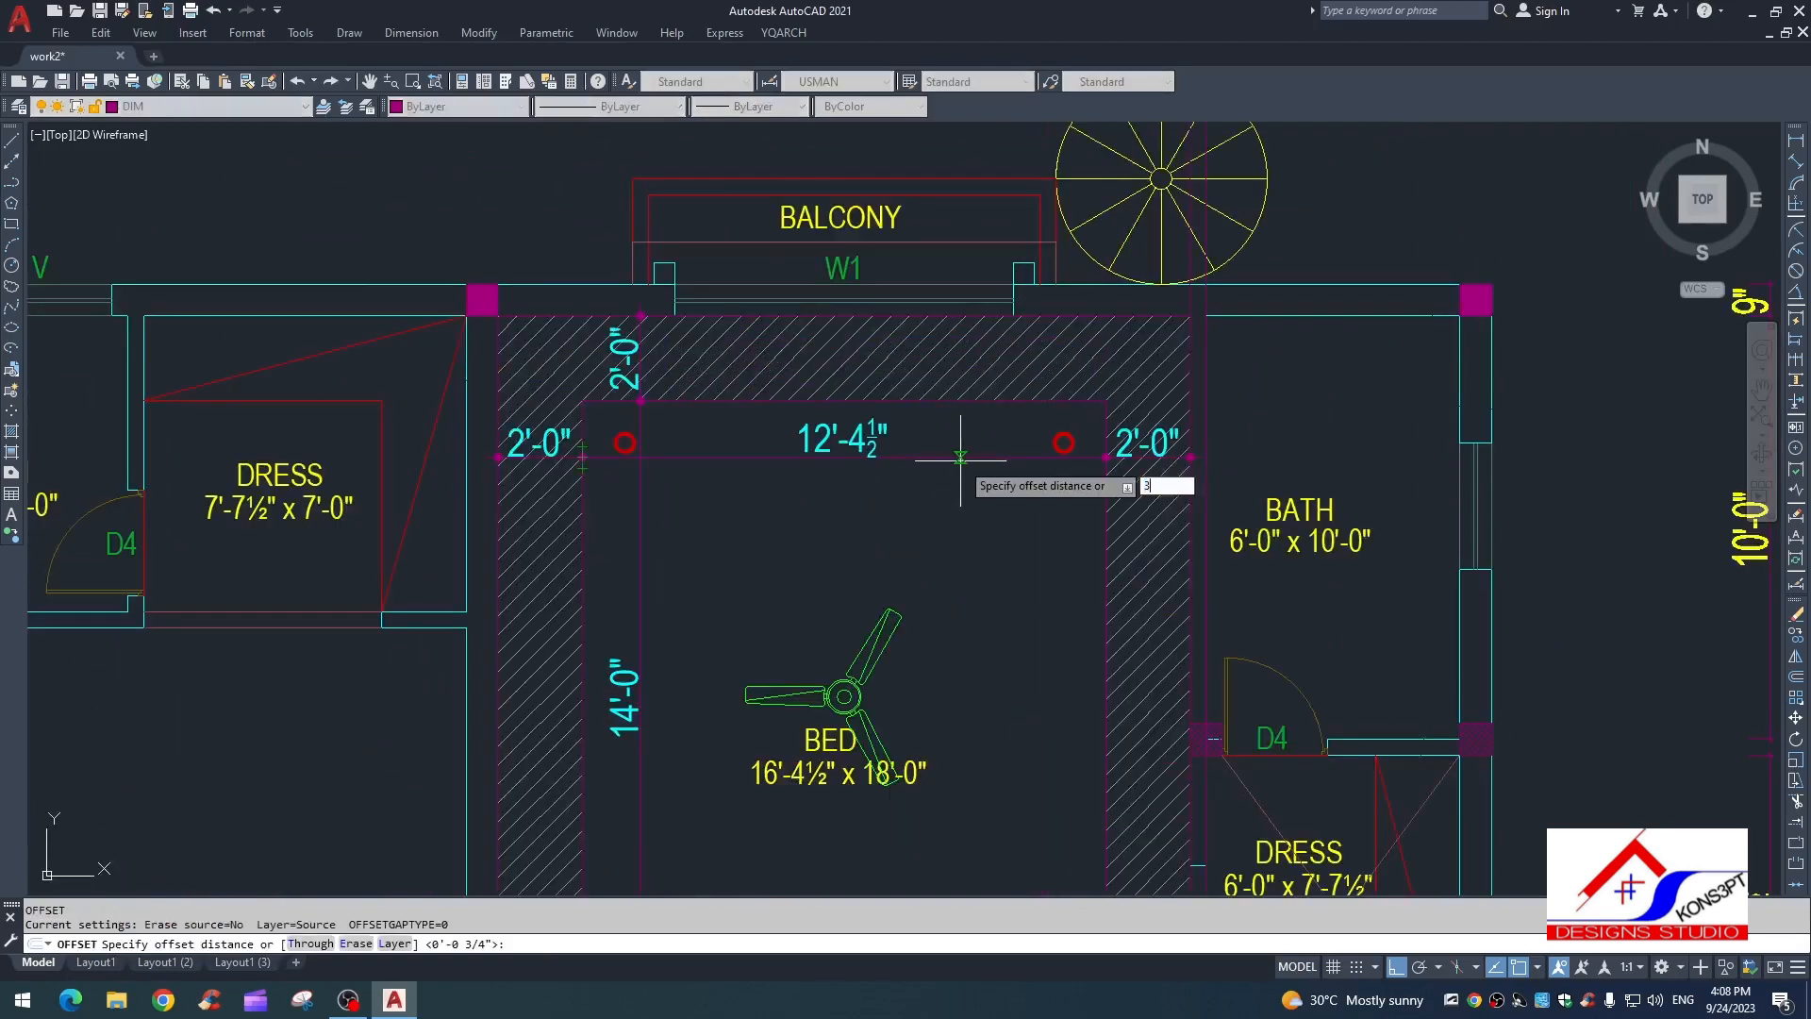
pyautogui.write('3')
pyautogui.press('Return')
pyautogui.click(964, 399)
pyautogui.click(960, 391)
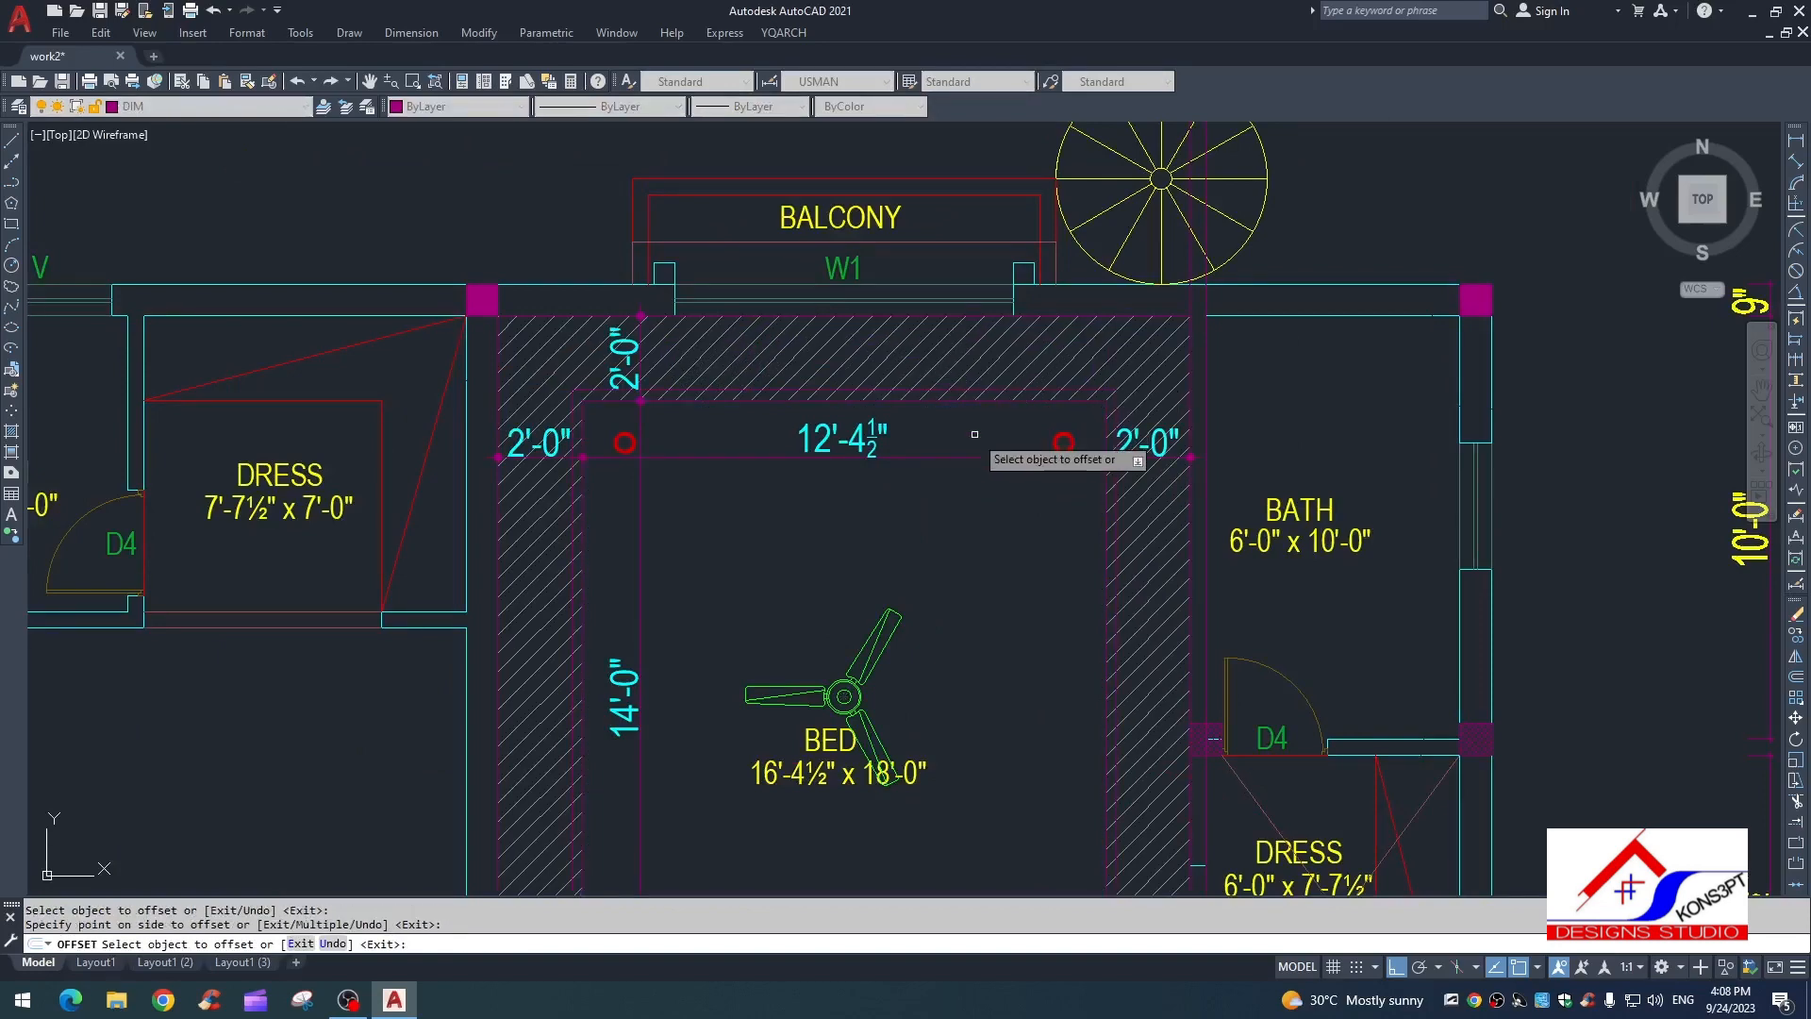
# Step: Offset the new 3-inch outline inward by 1 inch to form a double line around the bedroom ceiling
pyautogui.press('Return')
pyautogui.press('Return')
pyautogui.scroll(2, 964, 426)
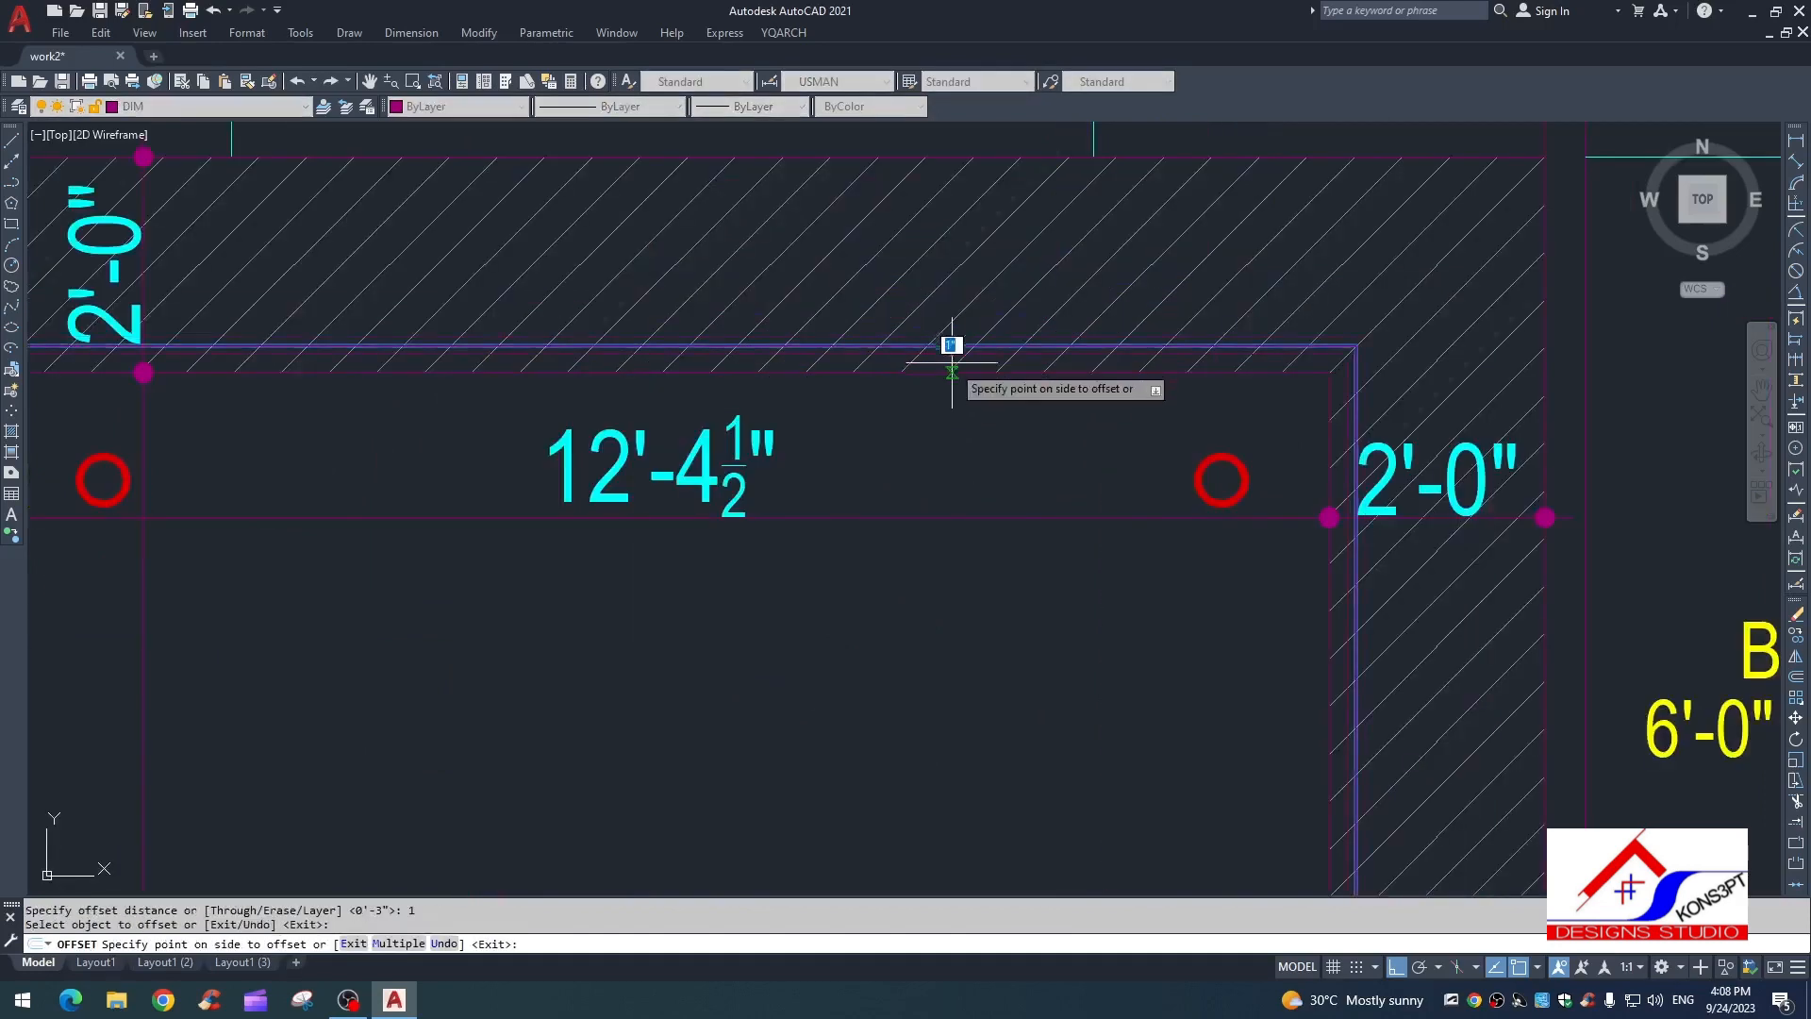
pyautogui.scroll(-7, 953, 356)
pyautogui.press('Escape')
# Step: Match the properties of the line below the ground floor porch onto both new offset outlines in the bedroom ceiling
pyautogui.write('ma')
pyautogui.press('Return')
pyautogui.scroll(-5, 943, 401)
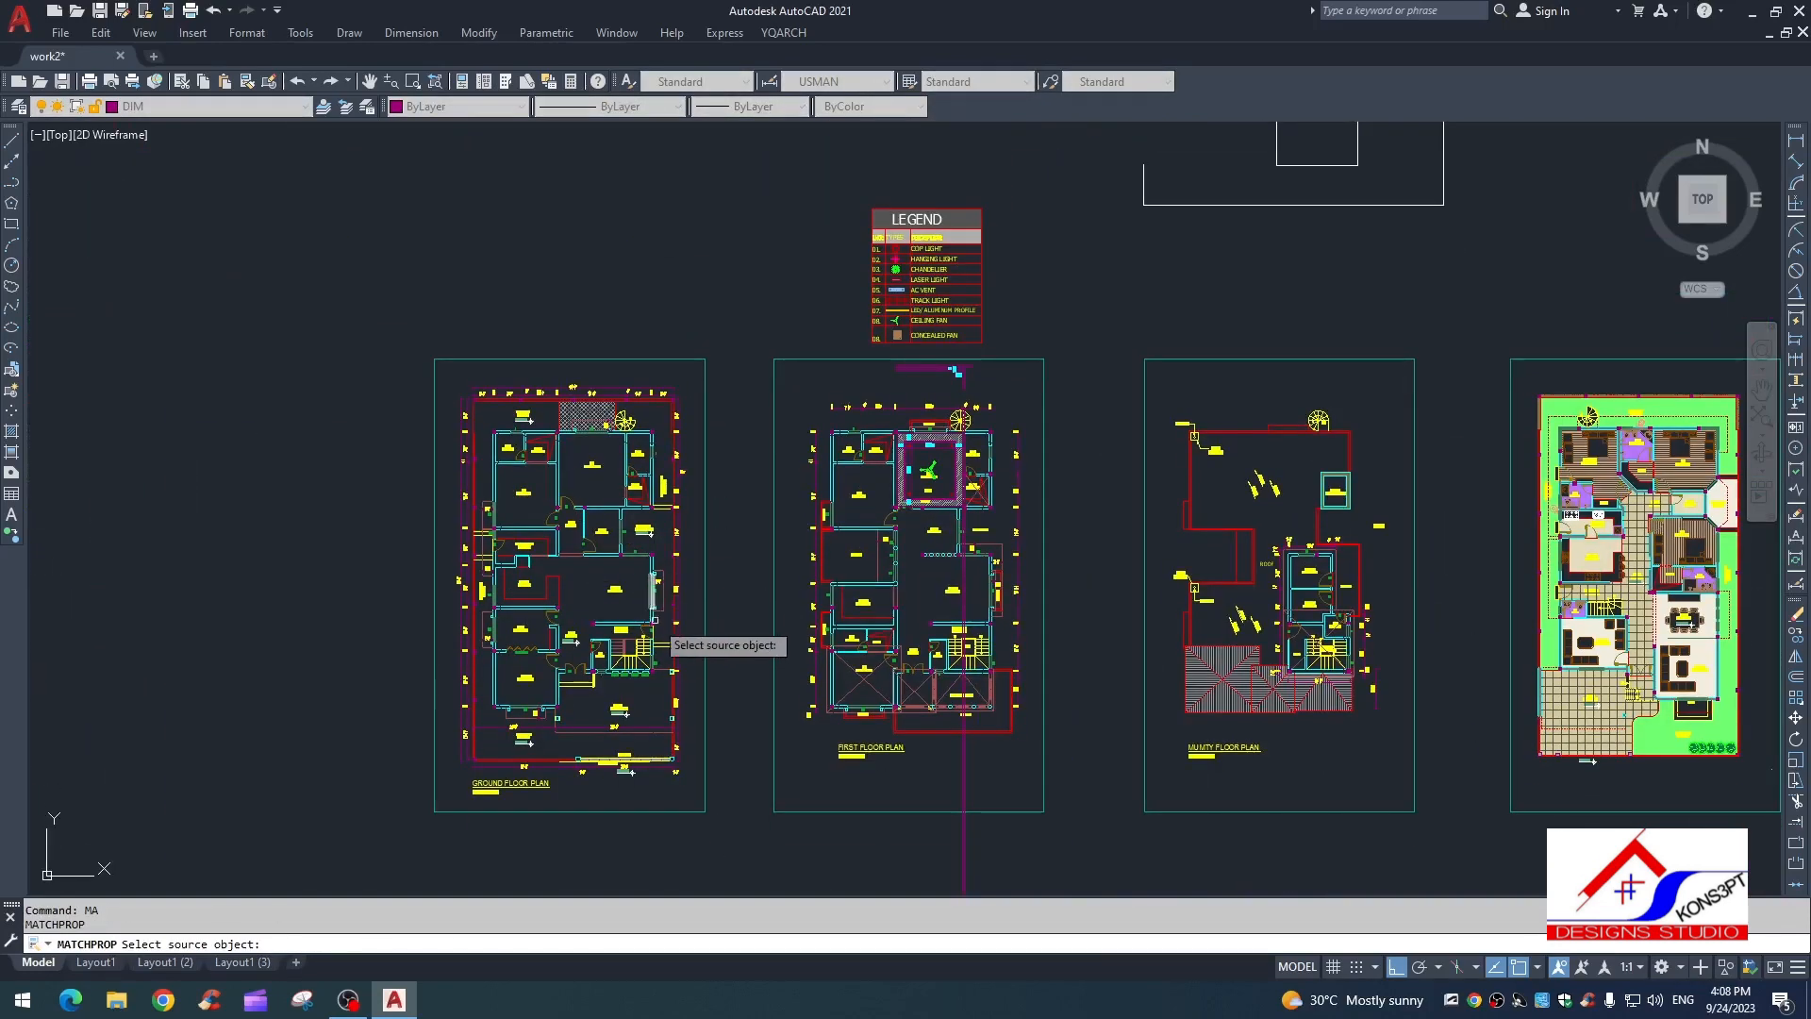
pyautogui.scroll(6, 654, 620)
pyautogui.scroll(-3, 651, 557)
pyautogui.click(666, 739)
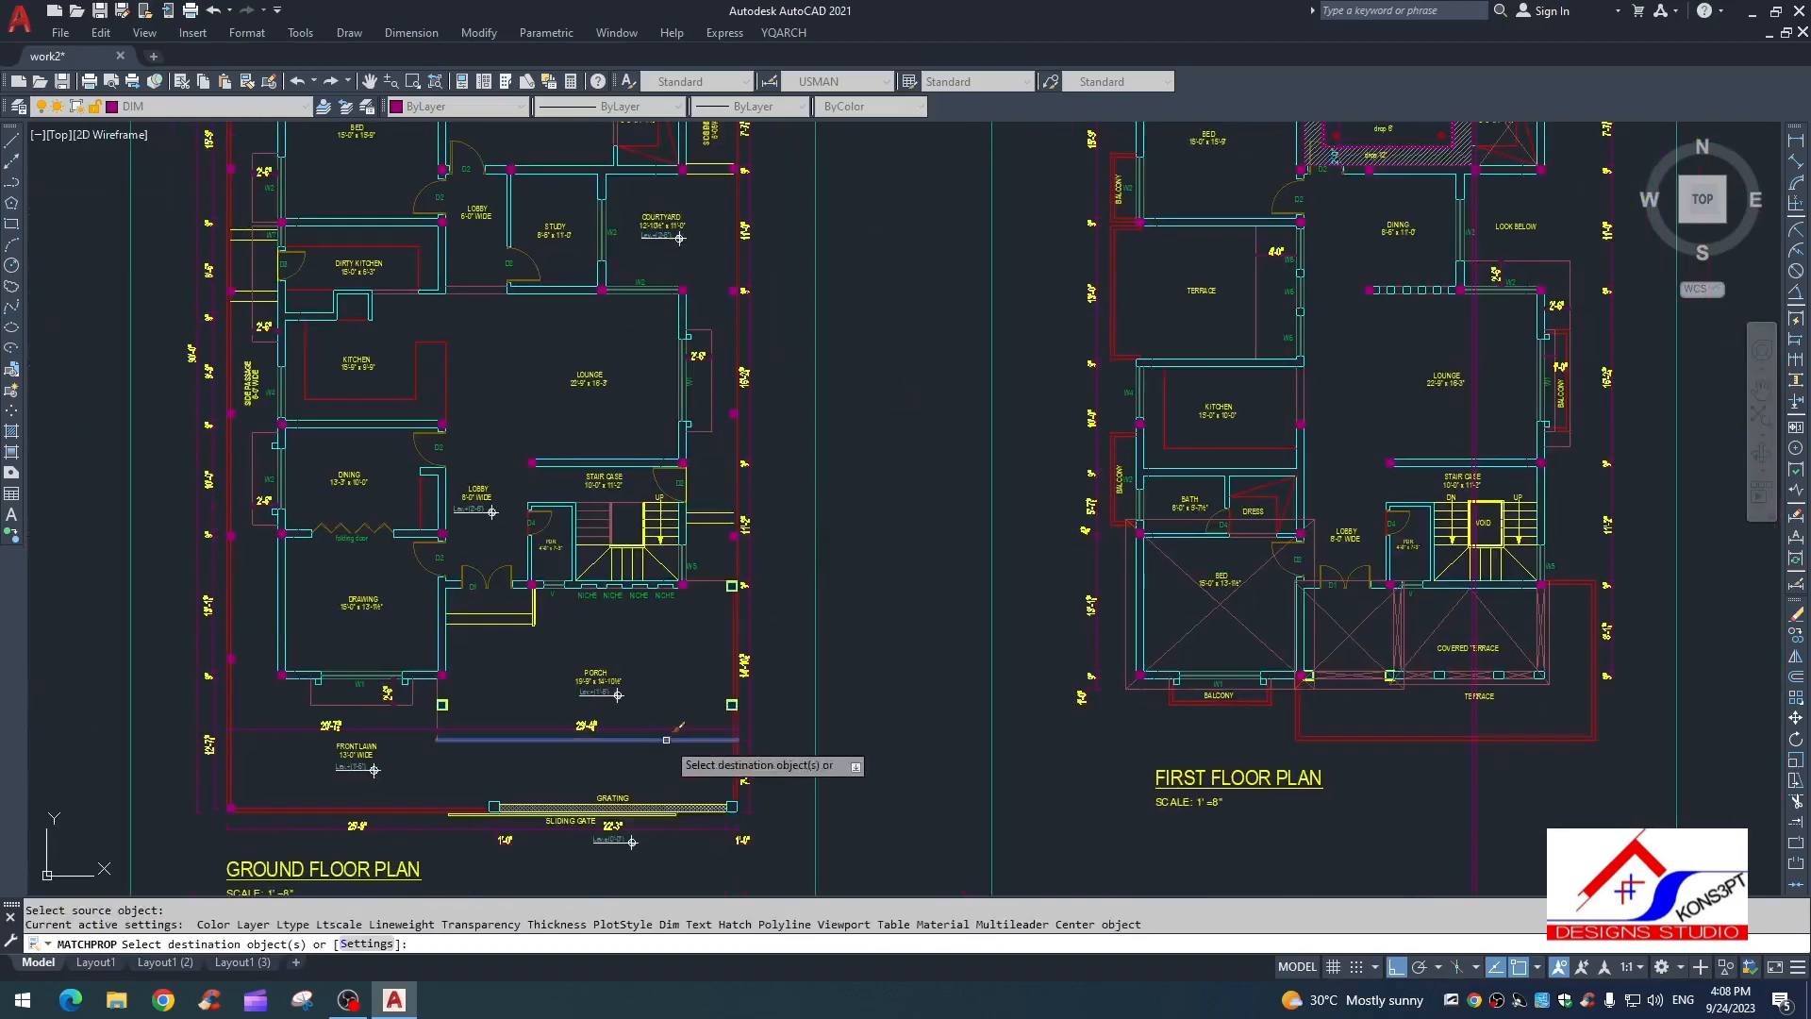
pyautogui.scroll(-3, 1036, 500)
pyautogui.scroll(10, 1088, 318)
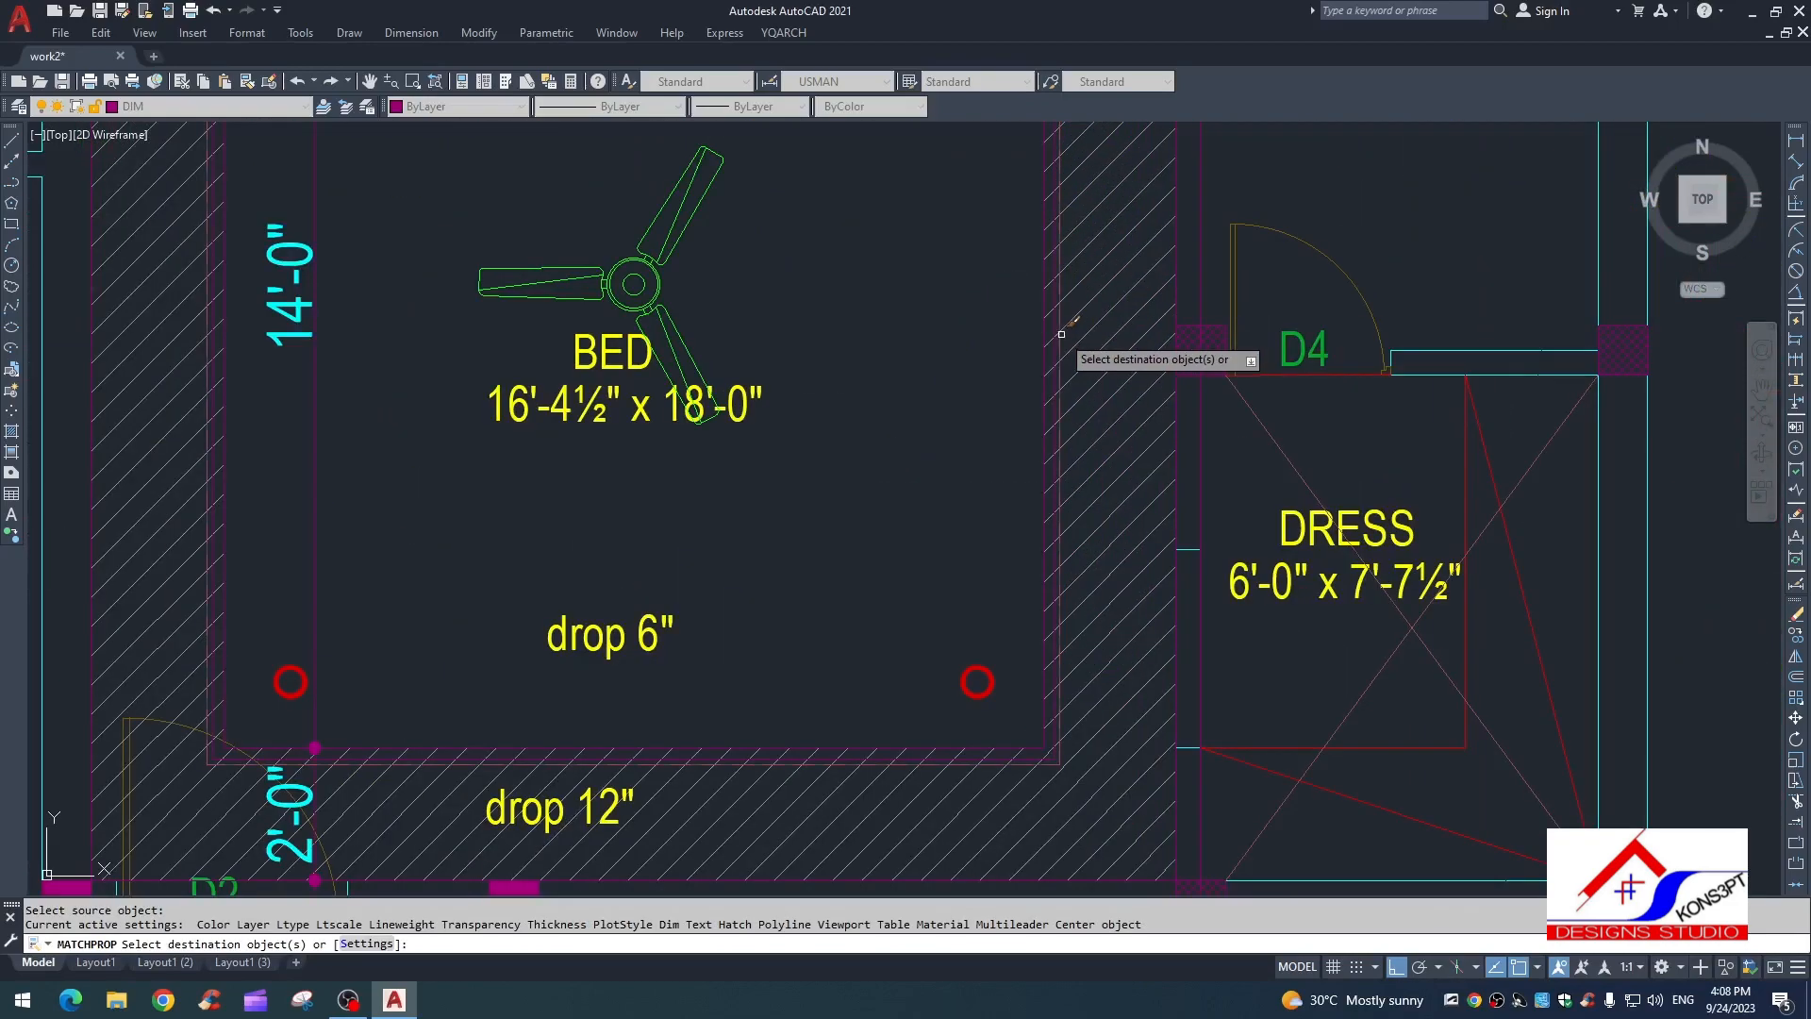
pyautogui.press('Escape')
# Step: Draw a leader without text from the inner edge of the ceiling border down into the bedroom, ending in a short horizontal landing
pyautogui.scroll(-5, 1054, 356)
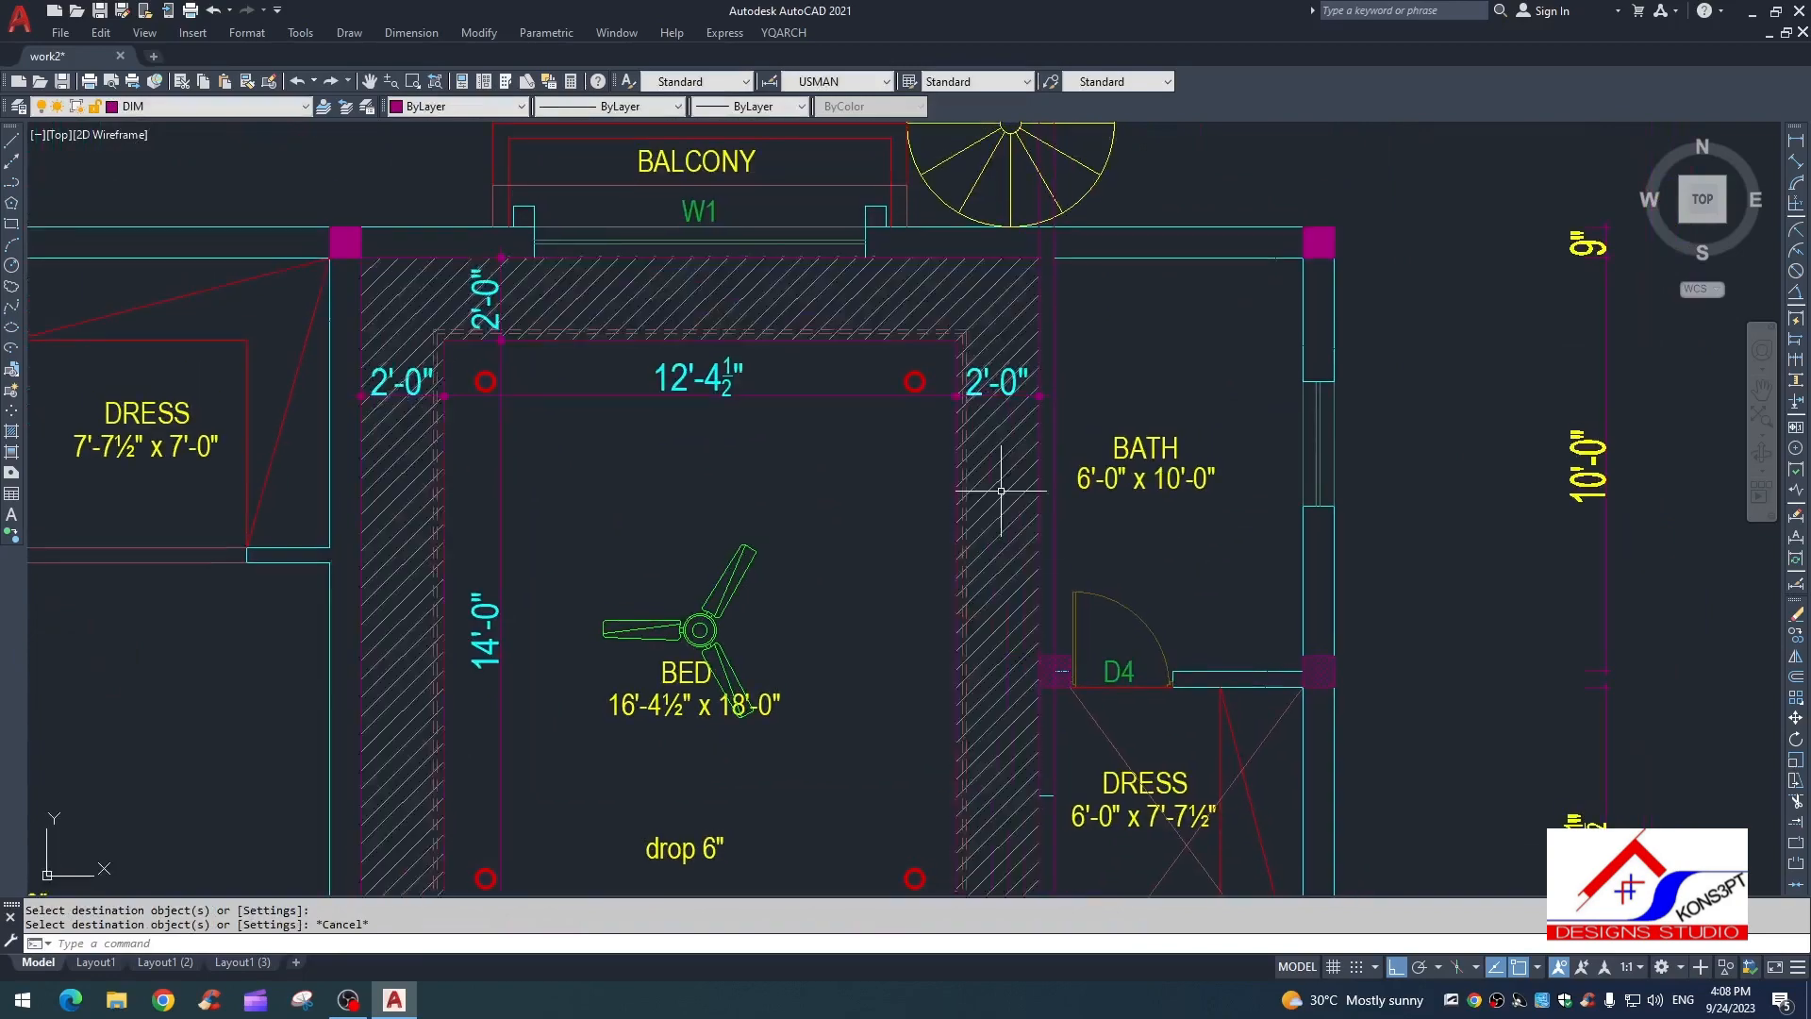
pyautogui.scroll(4, 925, 311)
pyautogui.scroll(-6, 925, 311)
pyautogui.scroll(-2, 911, 432)
pyautogui.scroll(2, 910, 432)
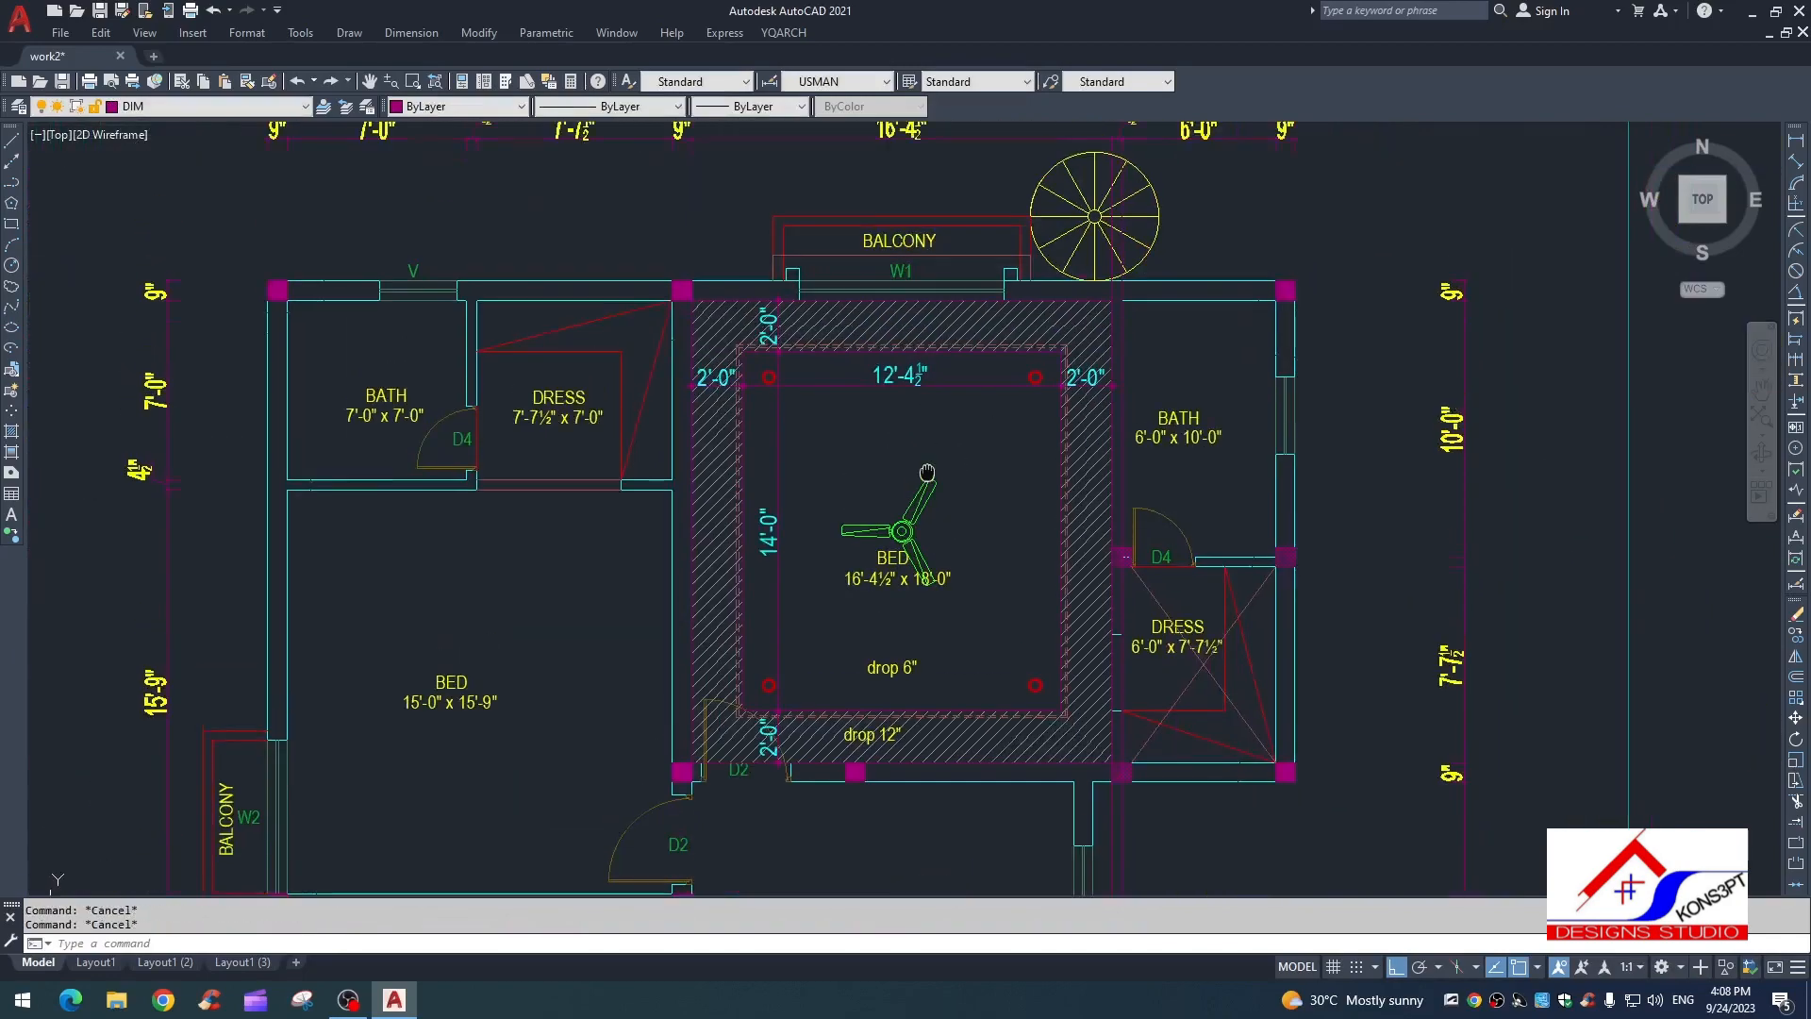
pyautogui.write('le')
pyautogui.press('Return')
pyautogui.scroll(3, 910, 432)
pyautogui.click(829, 374)
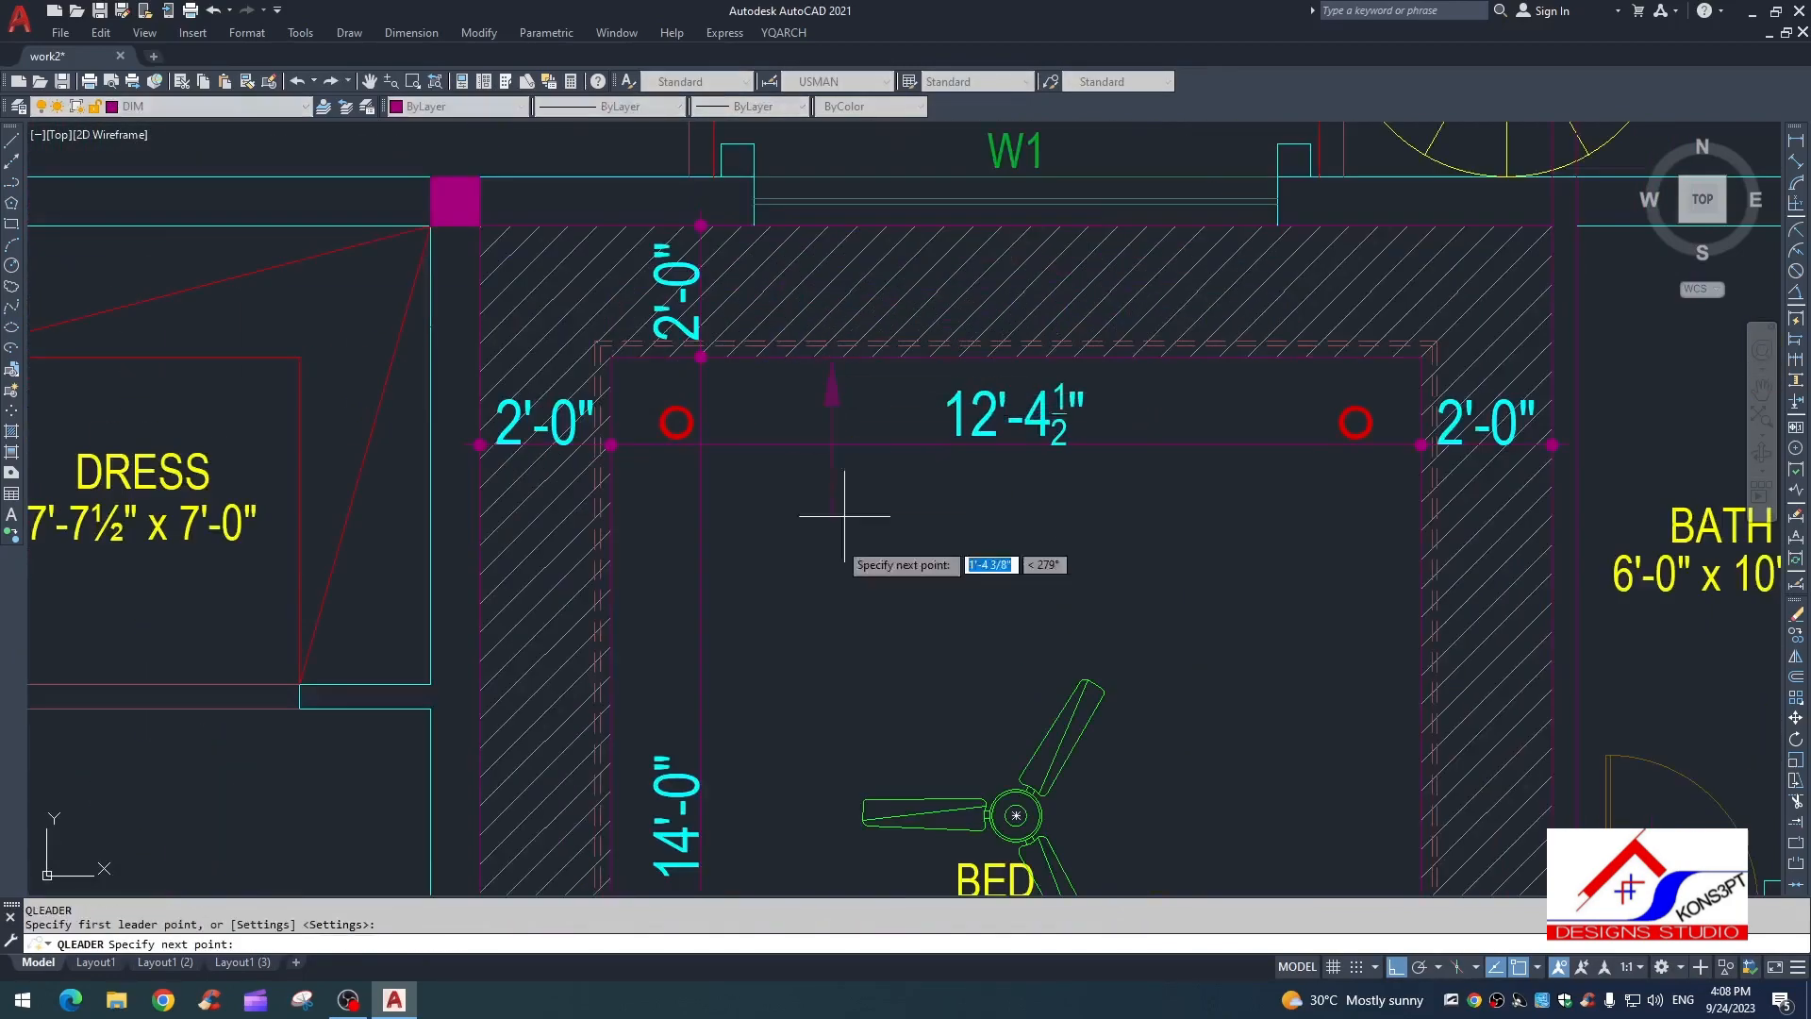
pyautogui.press('Escape')
pyautogui.scroll(-2, 862, 567)
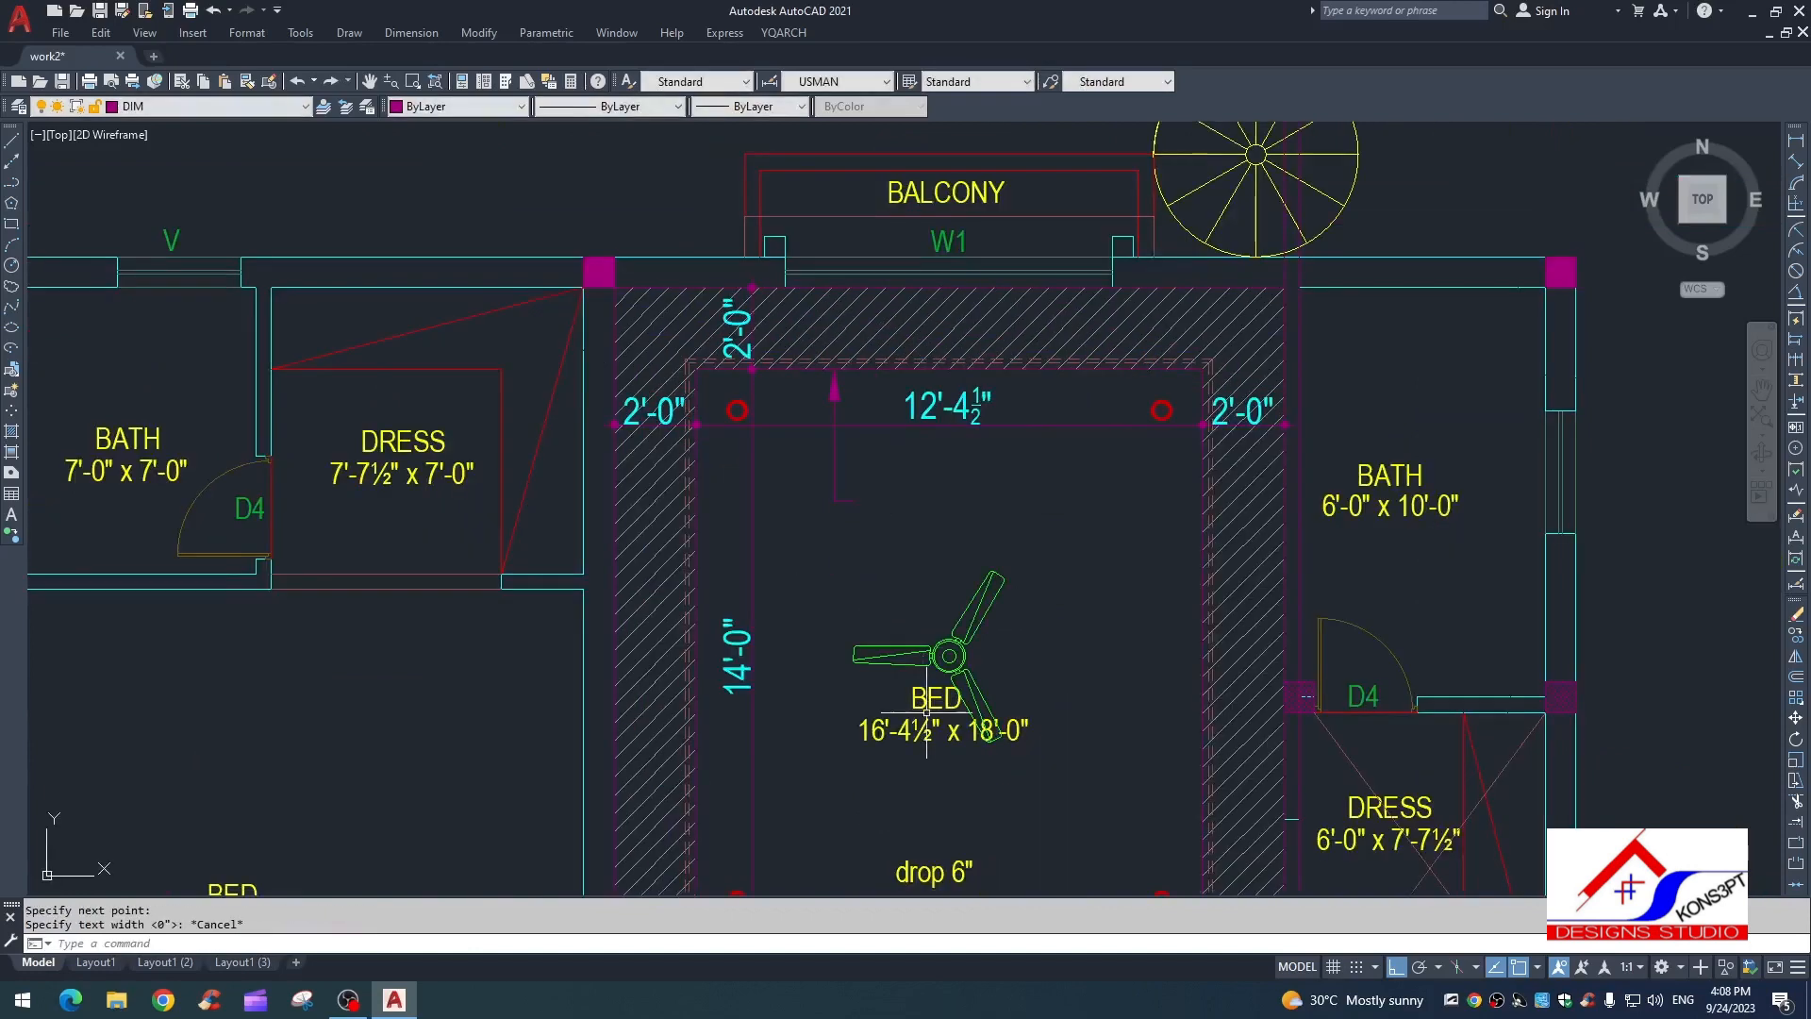
# Step: Copy the "drop 6"" label up beside the new leader
pyautogui.click(926, 735)
pyautogui.press('Escape')
pyautogui.click(913, 879)
pyautogui.write('co')
pyautogui.press('Return')
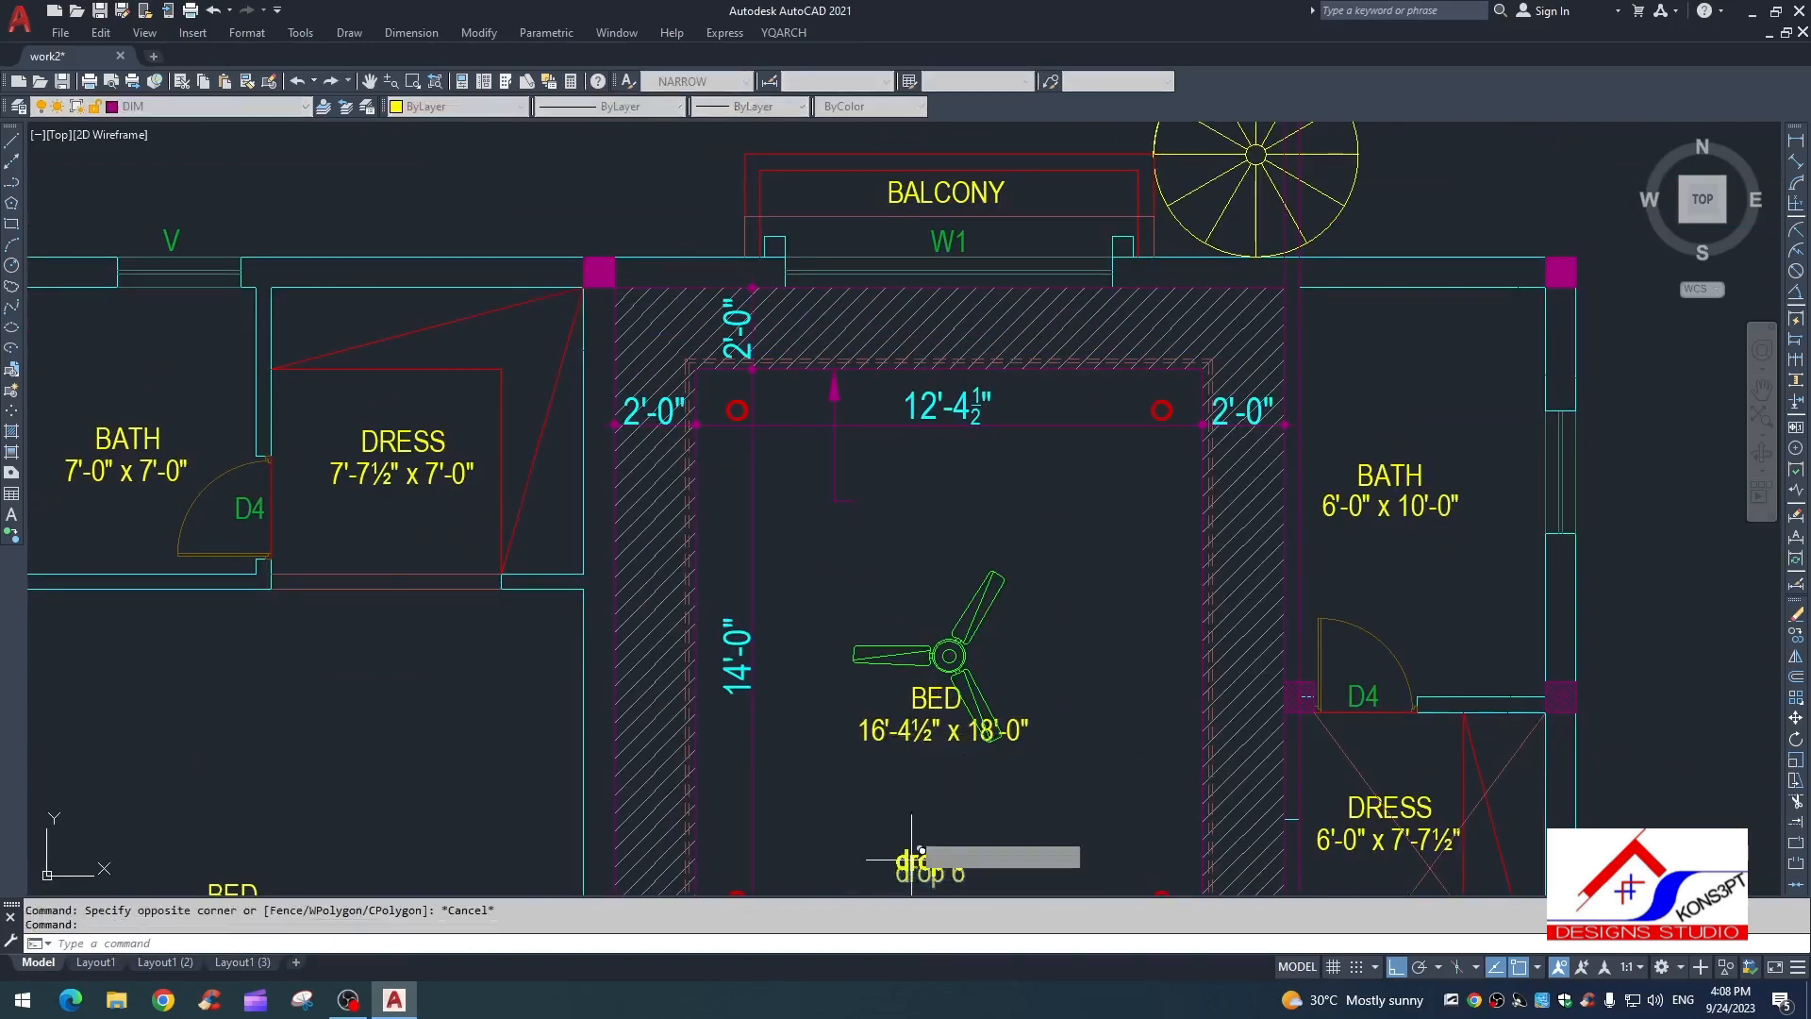
pyautogui.click(909, 862)
pyautogui.scroll(4, 875, 462)
pyautogui.click(873, 550)
pyautogui.press('Escape')
# Step: Copy the upper "drop 6"" label once more, to the end of the leader's landing
pyautogui.click(991, 487)
pyautogui.click(940, 613)
pyautogui.write('co')
pyautogui.press('Return')
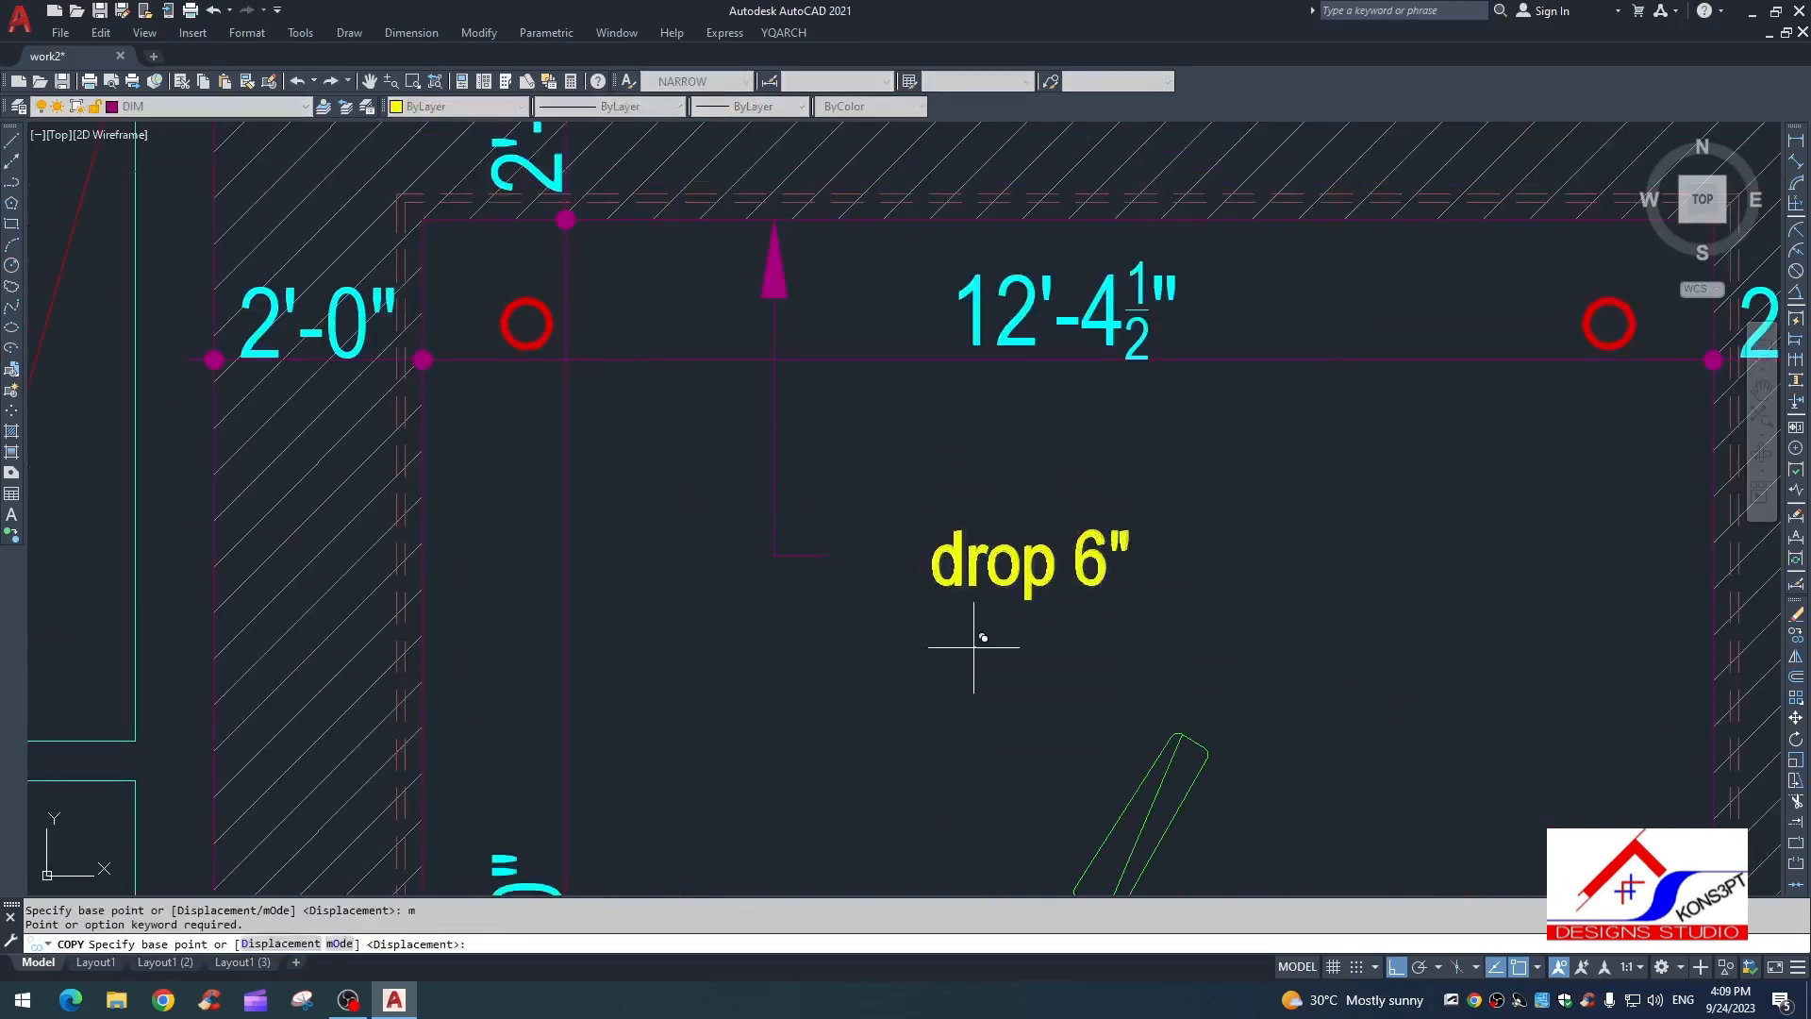
pyautogui.click(977, 645)
pyautogui.click(880, 619)
pyautogui.press('Escape')
# Step: Change the text of the copied label farther from the leader to "gypsum ceiling"
pyautogui.doubleClick(875, 578)
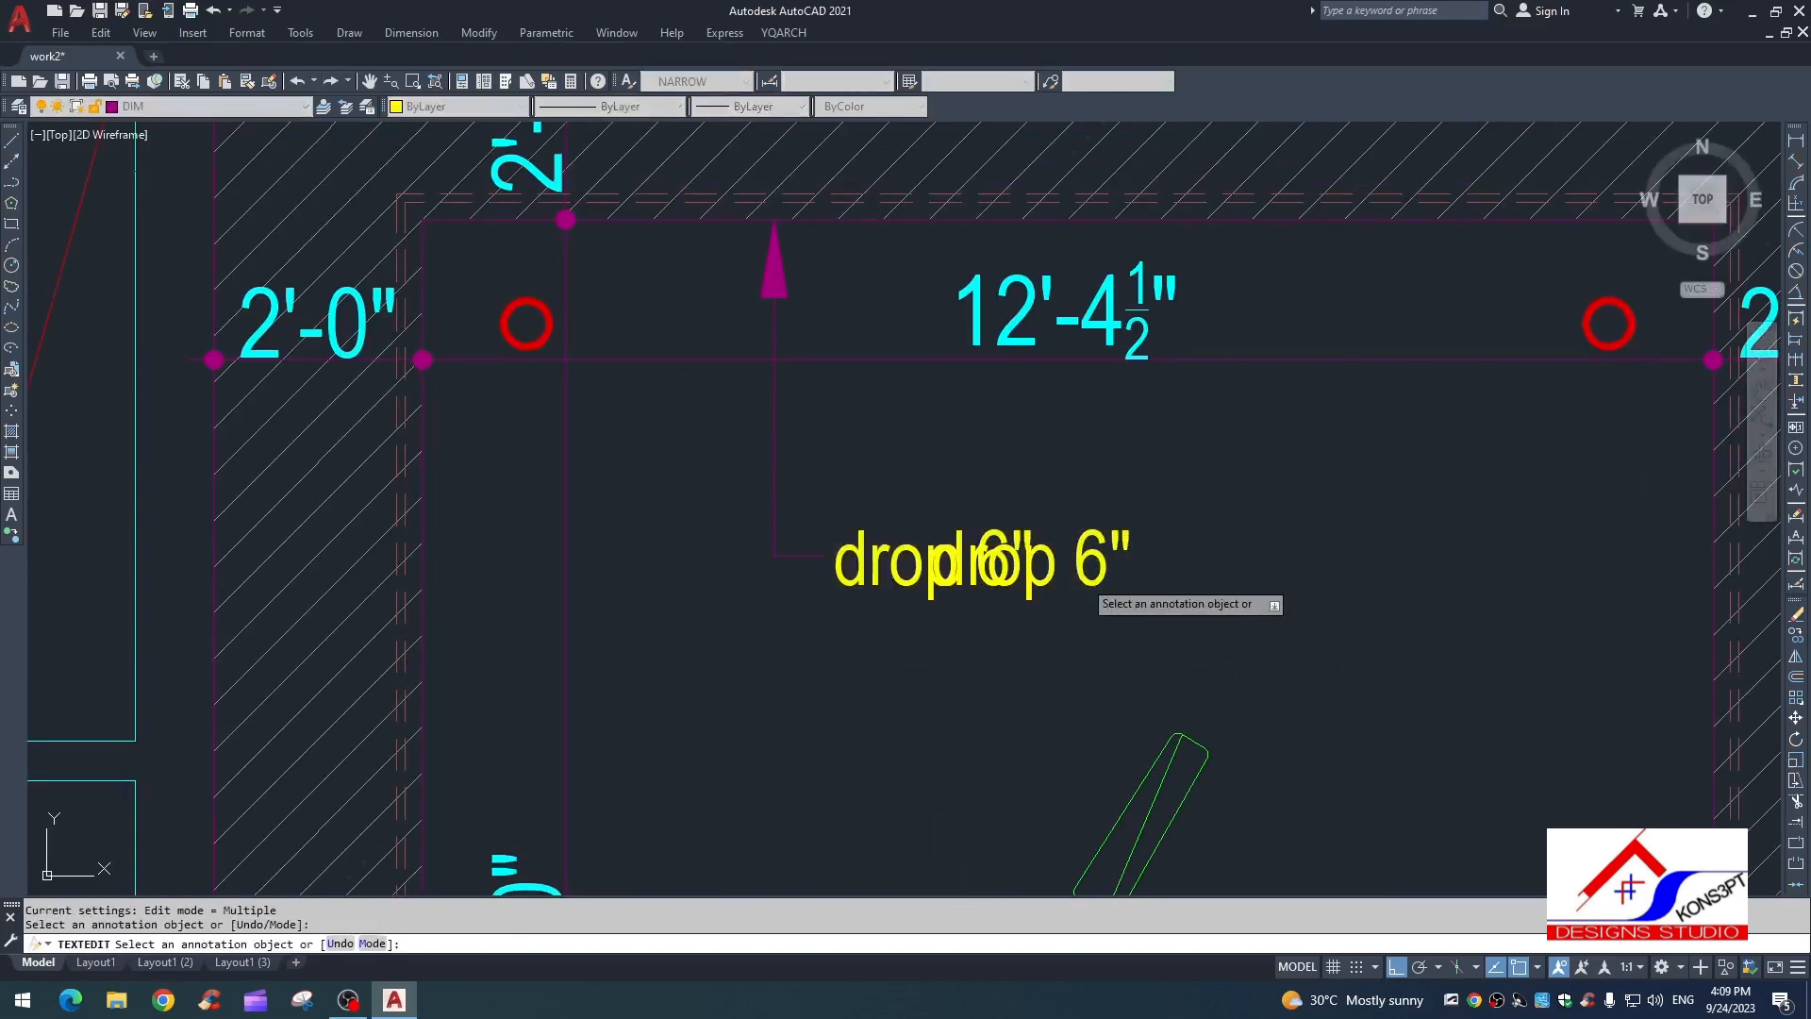
pyautogui.doubleClick(1078, 542)
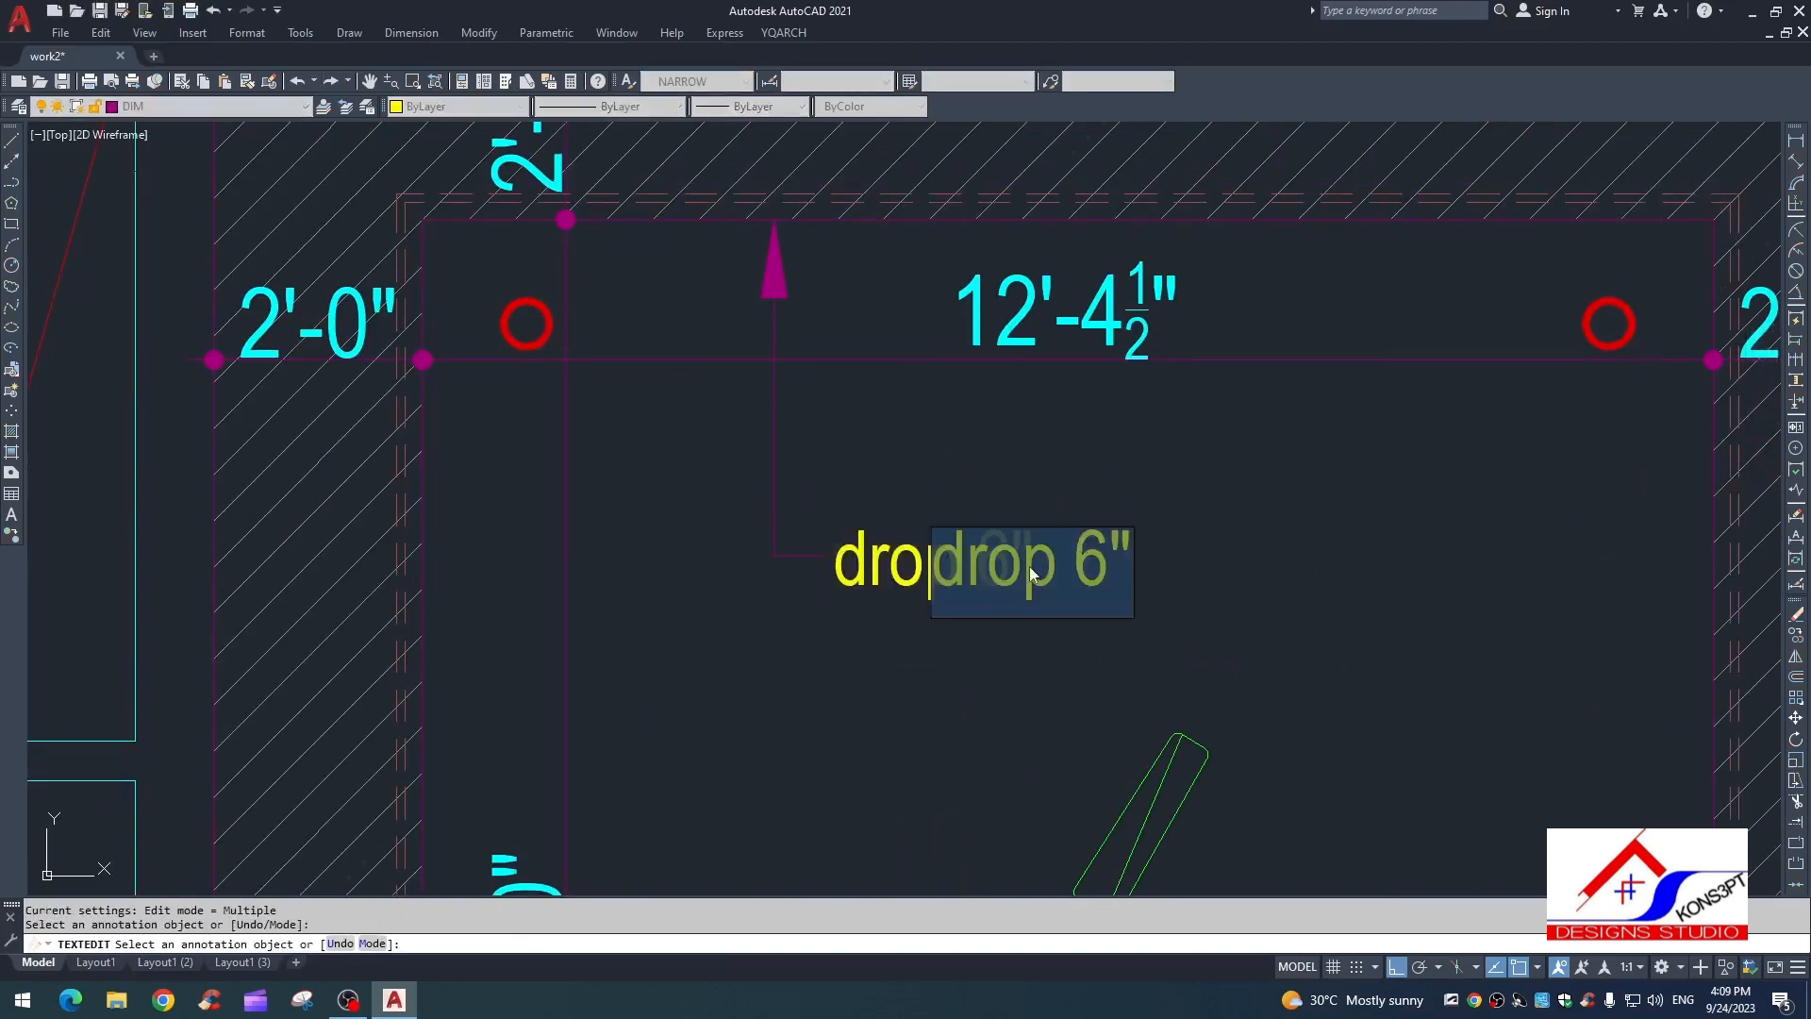
pyautogui.write('gypsum ceiling')
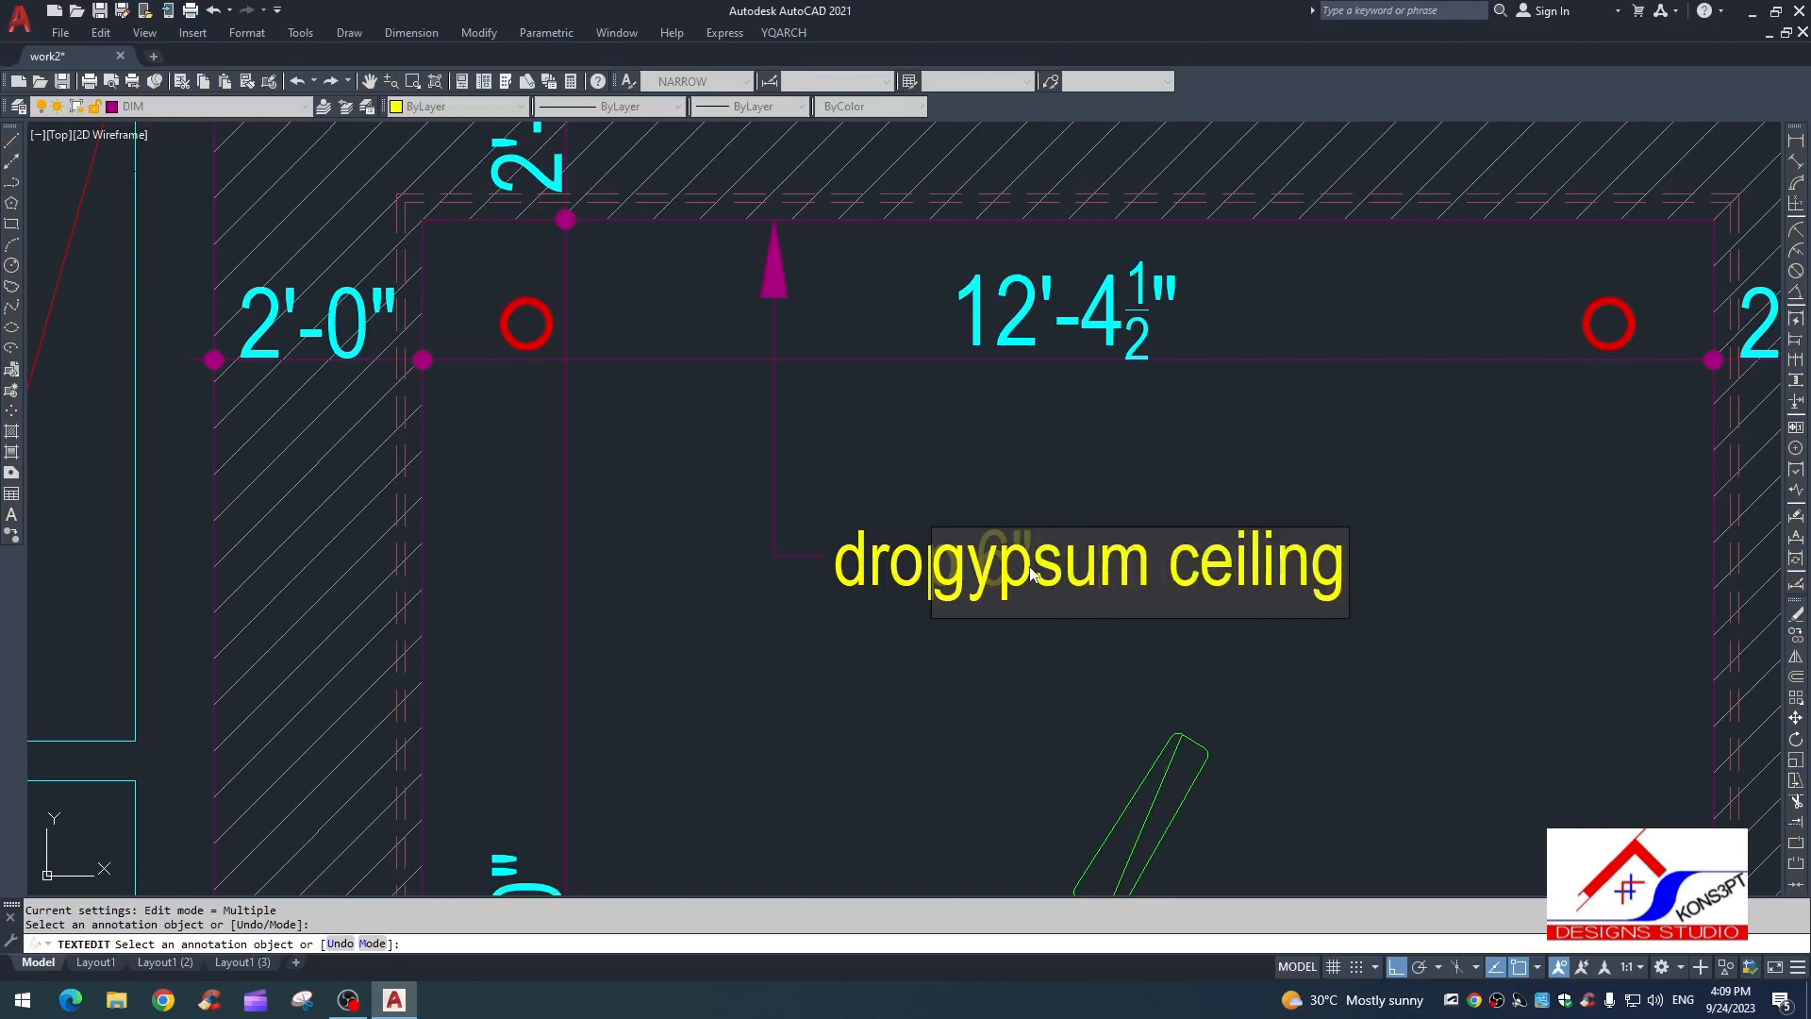
pyautogui.press('Return')
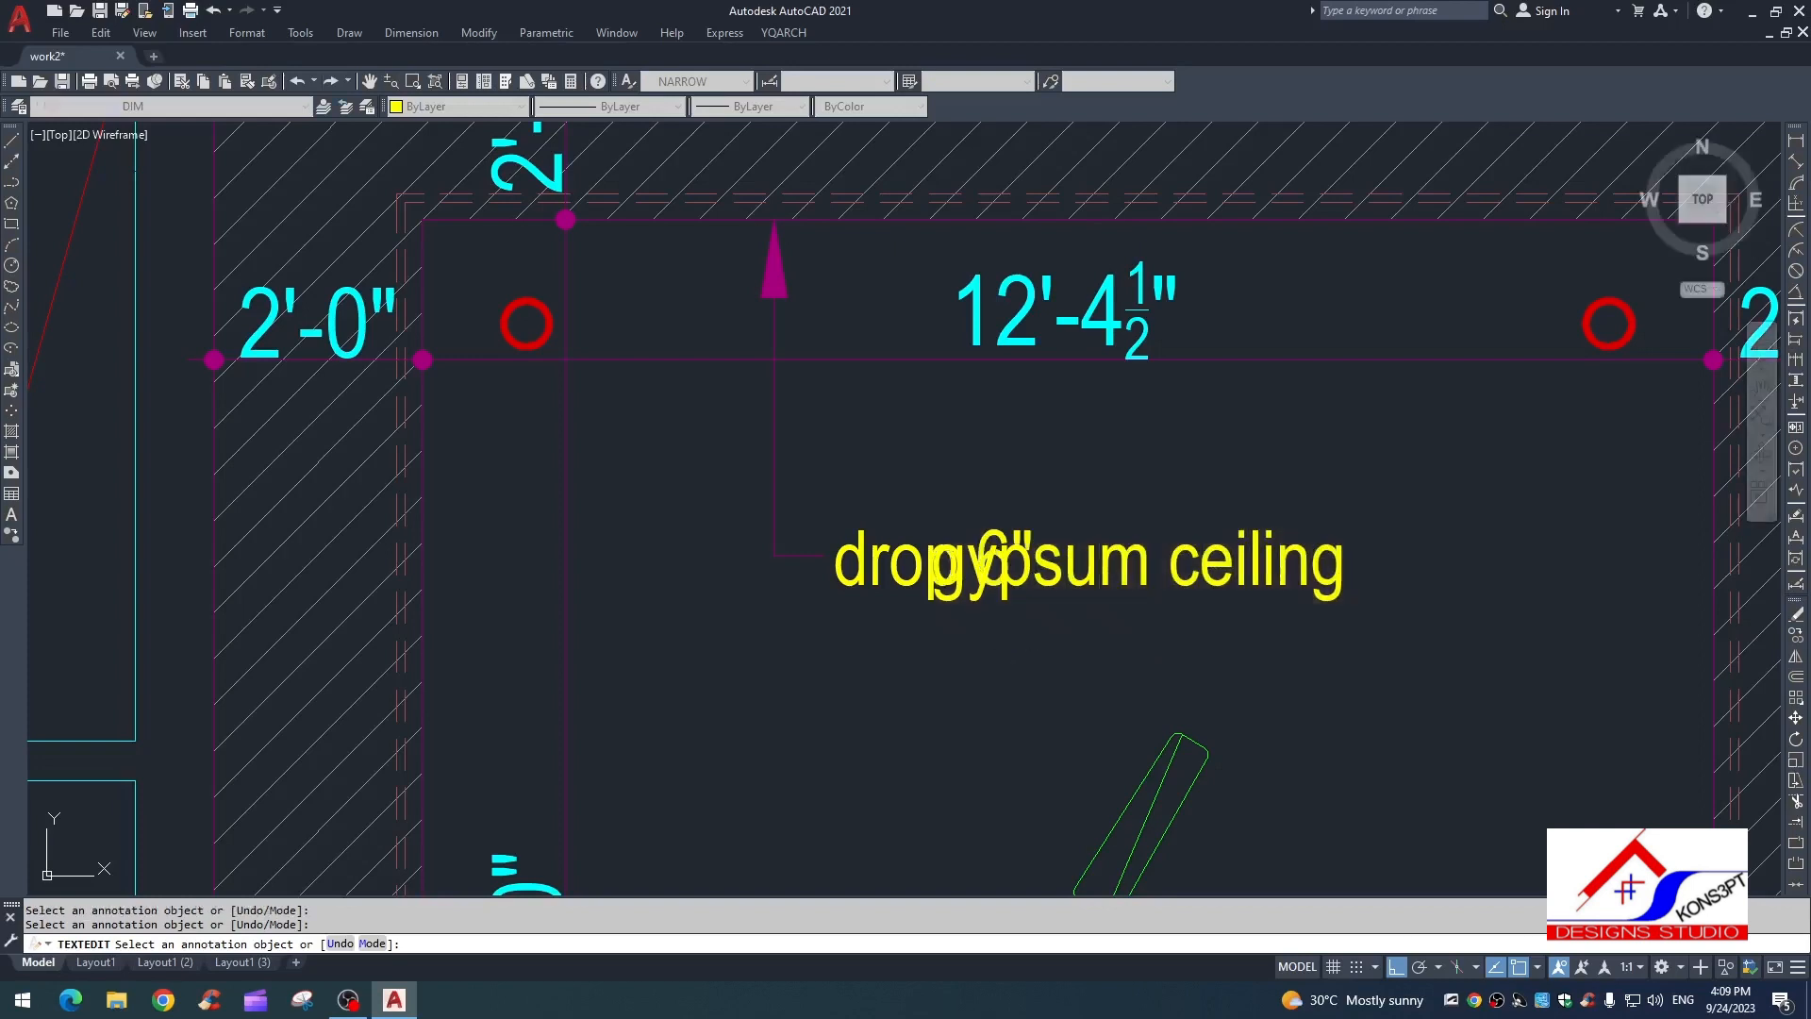
# Step: Erase the surplus "drop 6"" label at the end of the leader's landing
pyautogui.press('Escape')
pyautogui.click(873, 615)
pyautogui.write('e')
pyautogui.press('Return')
pyautogui.click(858, 645)
pyautogui.click(866, 573)
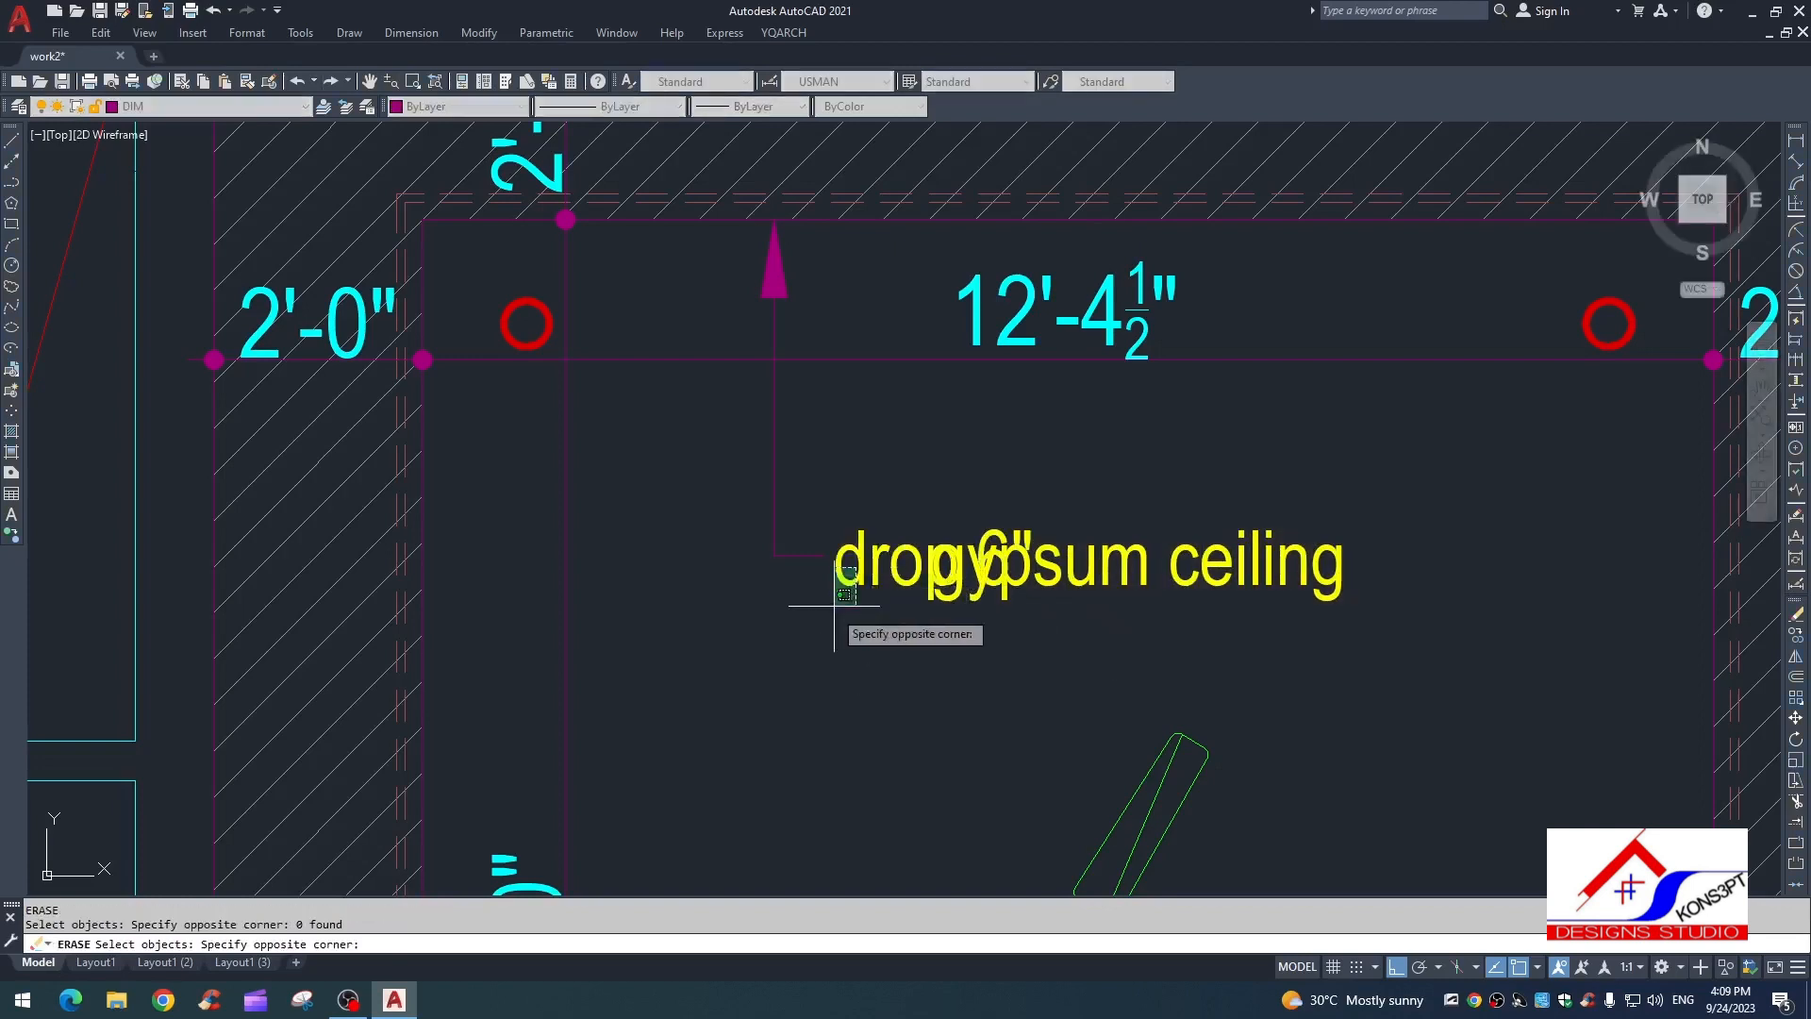
pyautogui.click(837, 615)
pyautogui.press('Return')
# Step: Draw a second, longer leader without text from the dashed double line down beside the first leader
pyautogui.write('le')
pyautogui.press('Return')
pyautogui.click(662, 219)
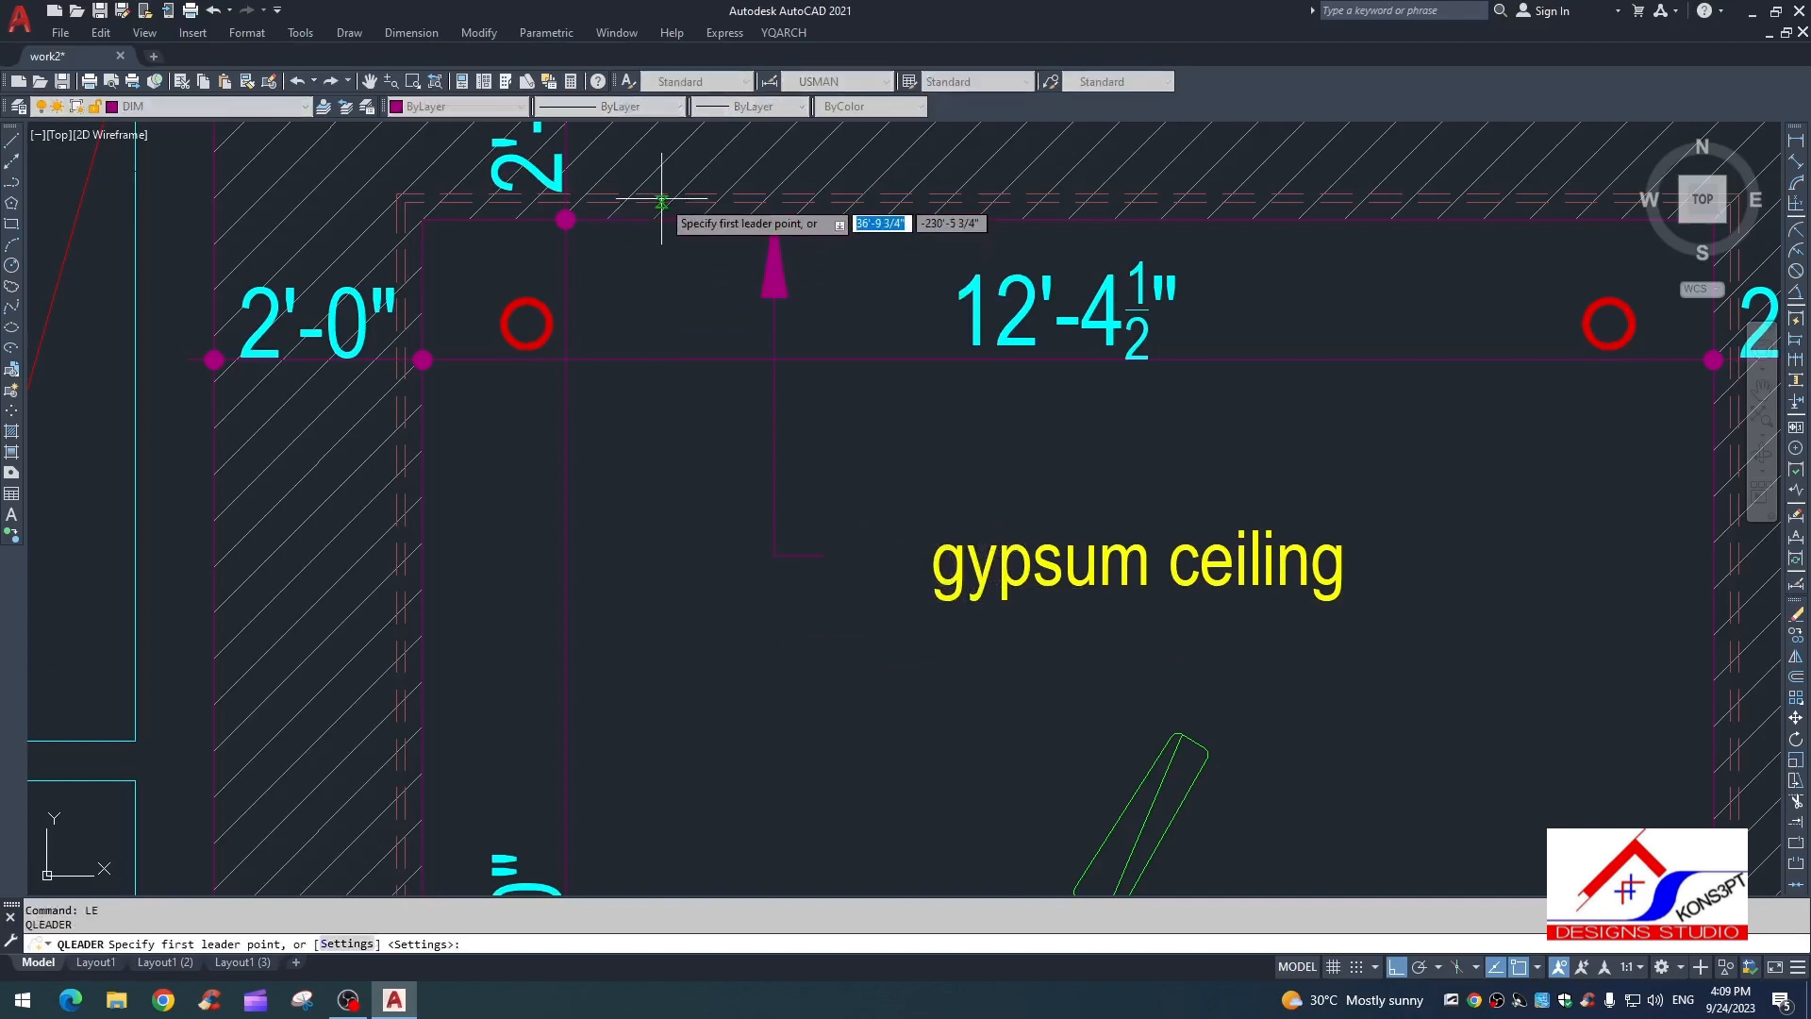
pyautogui.click(702, 705)
pyautogui.press('Escape')
pyautogui.click(1153, 483)
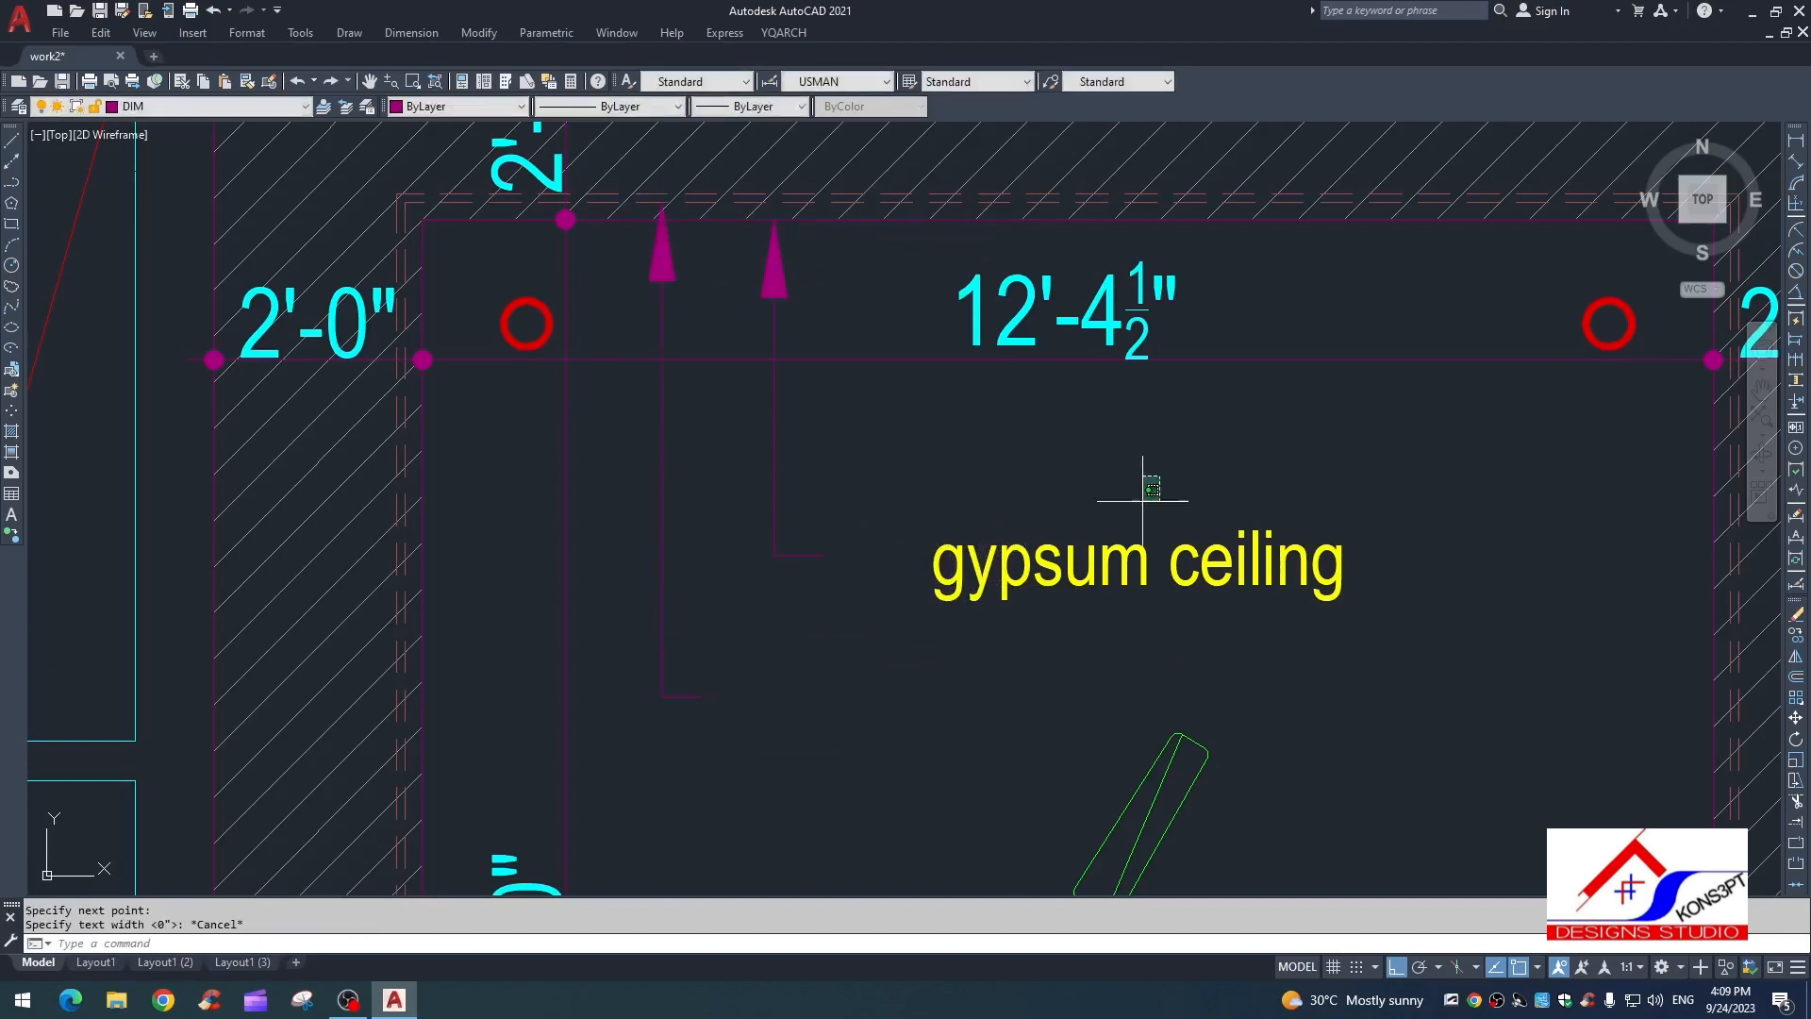
pyautogui.click(1032, 655)
pyautogui.press('Return')
pyautogui.write('mn')
pyautogui.press('Return')
pyautogui.click(996, 702)
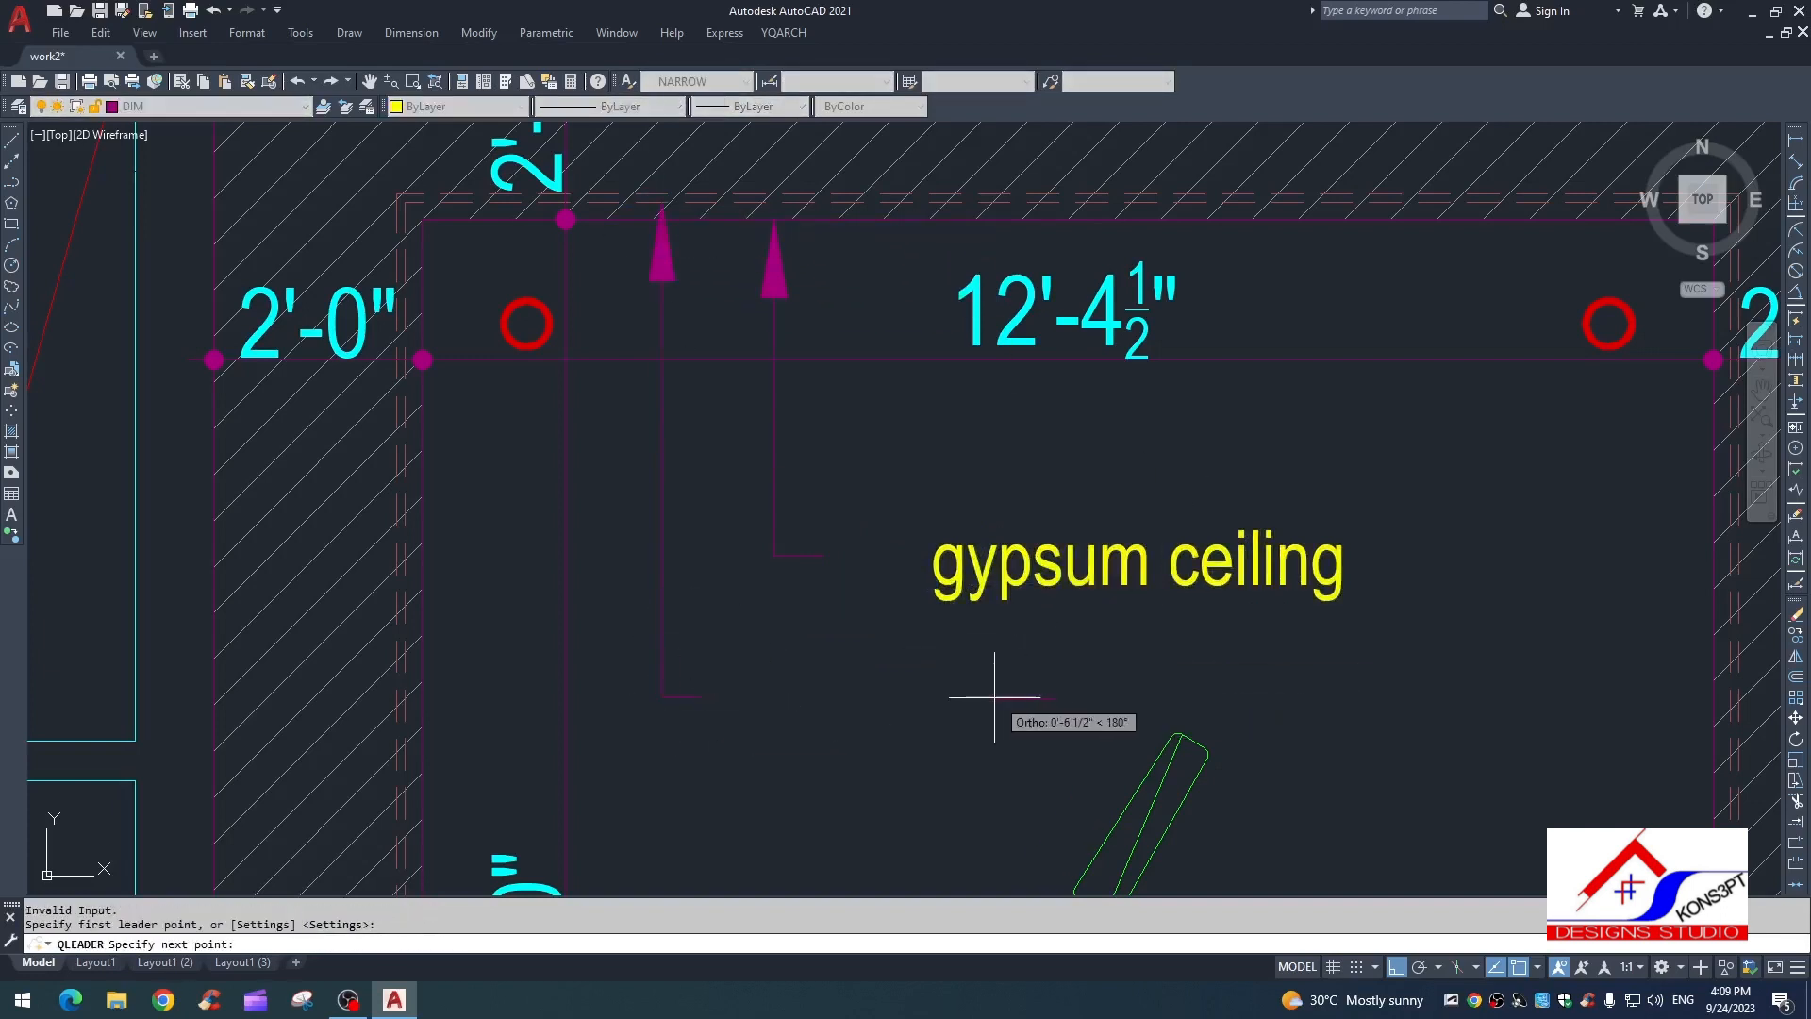
pyautogui.press('Escape')
# Step: Move the "gypsum ceiling" label to the end of the first leader's landing
pyautogui.click(1075, 650)
pyautogui.click(986, 502)
pyautogui.write('m')
pyautogui.press('Return')
pyautogui.click(1010, 696)
pyautogui.click(927, 683)
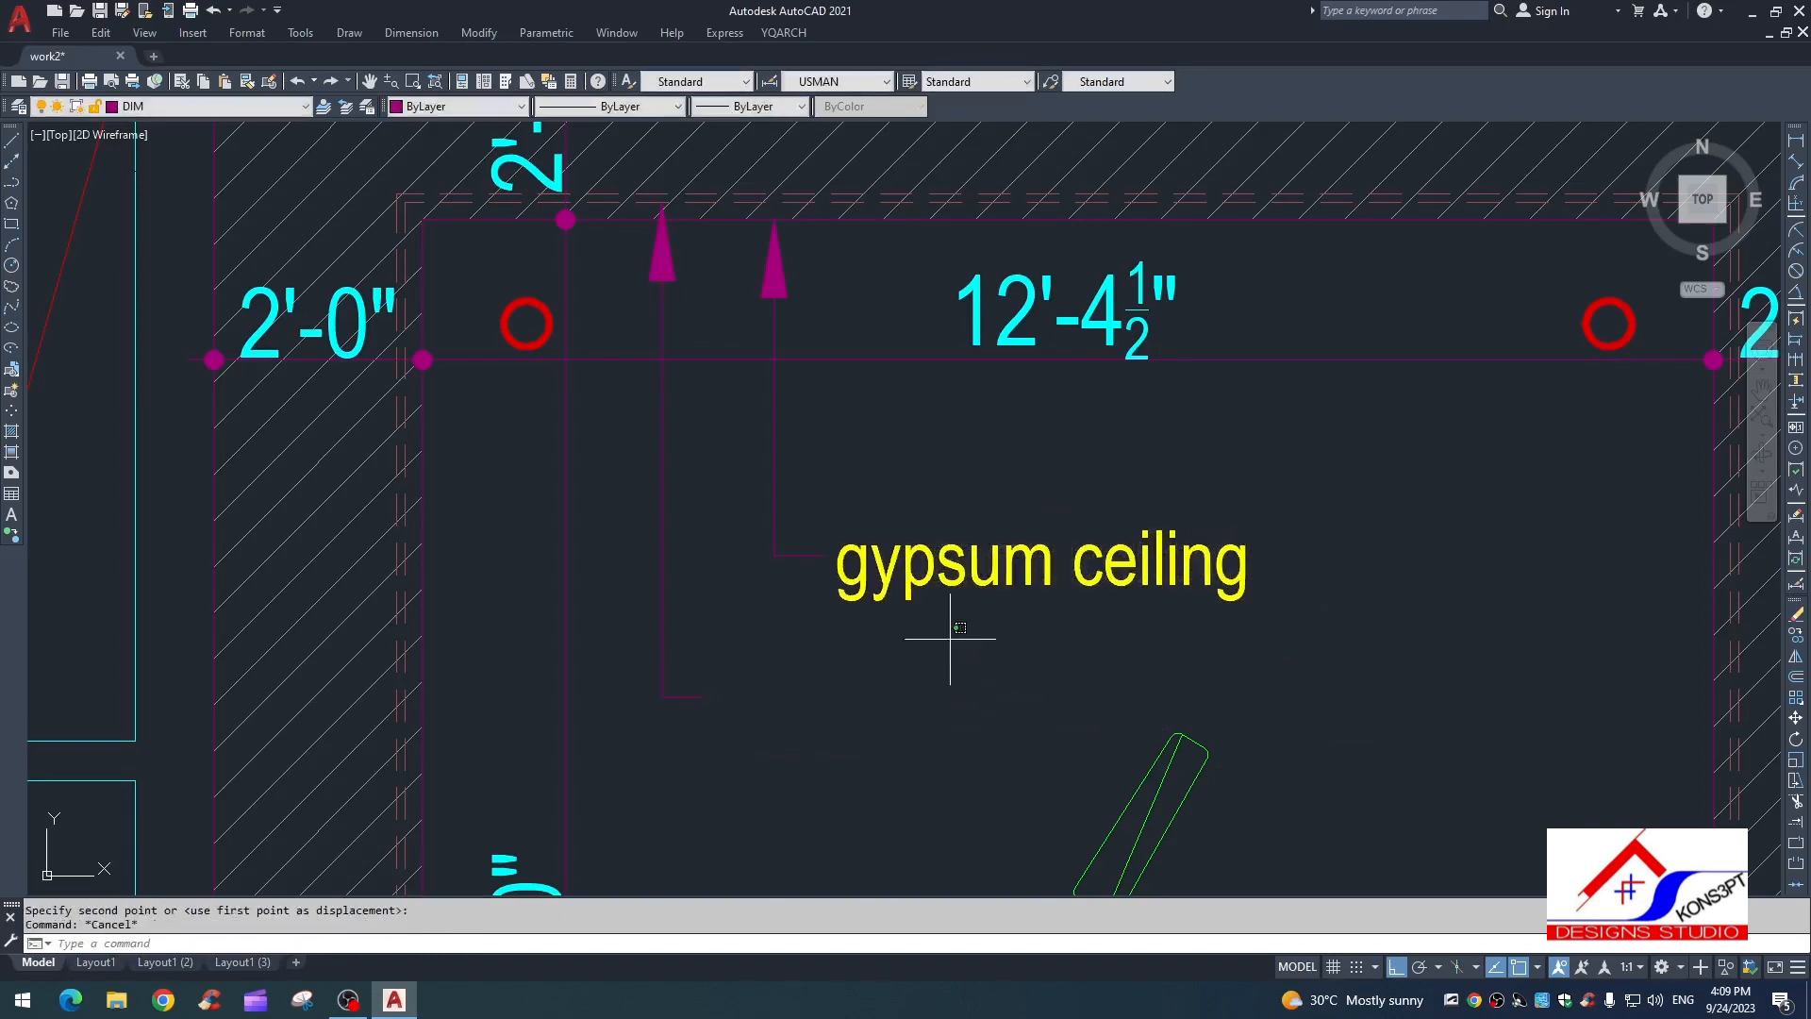
# Step: Copy the "gypsum ceiling" label to the end of the second leader's landing
pyautogui.click(849, 578)
pyautogui.write('co')
pyautogui.press('Return')
pyautogui.click(831, 559)
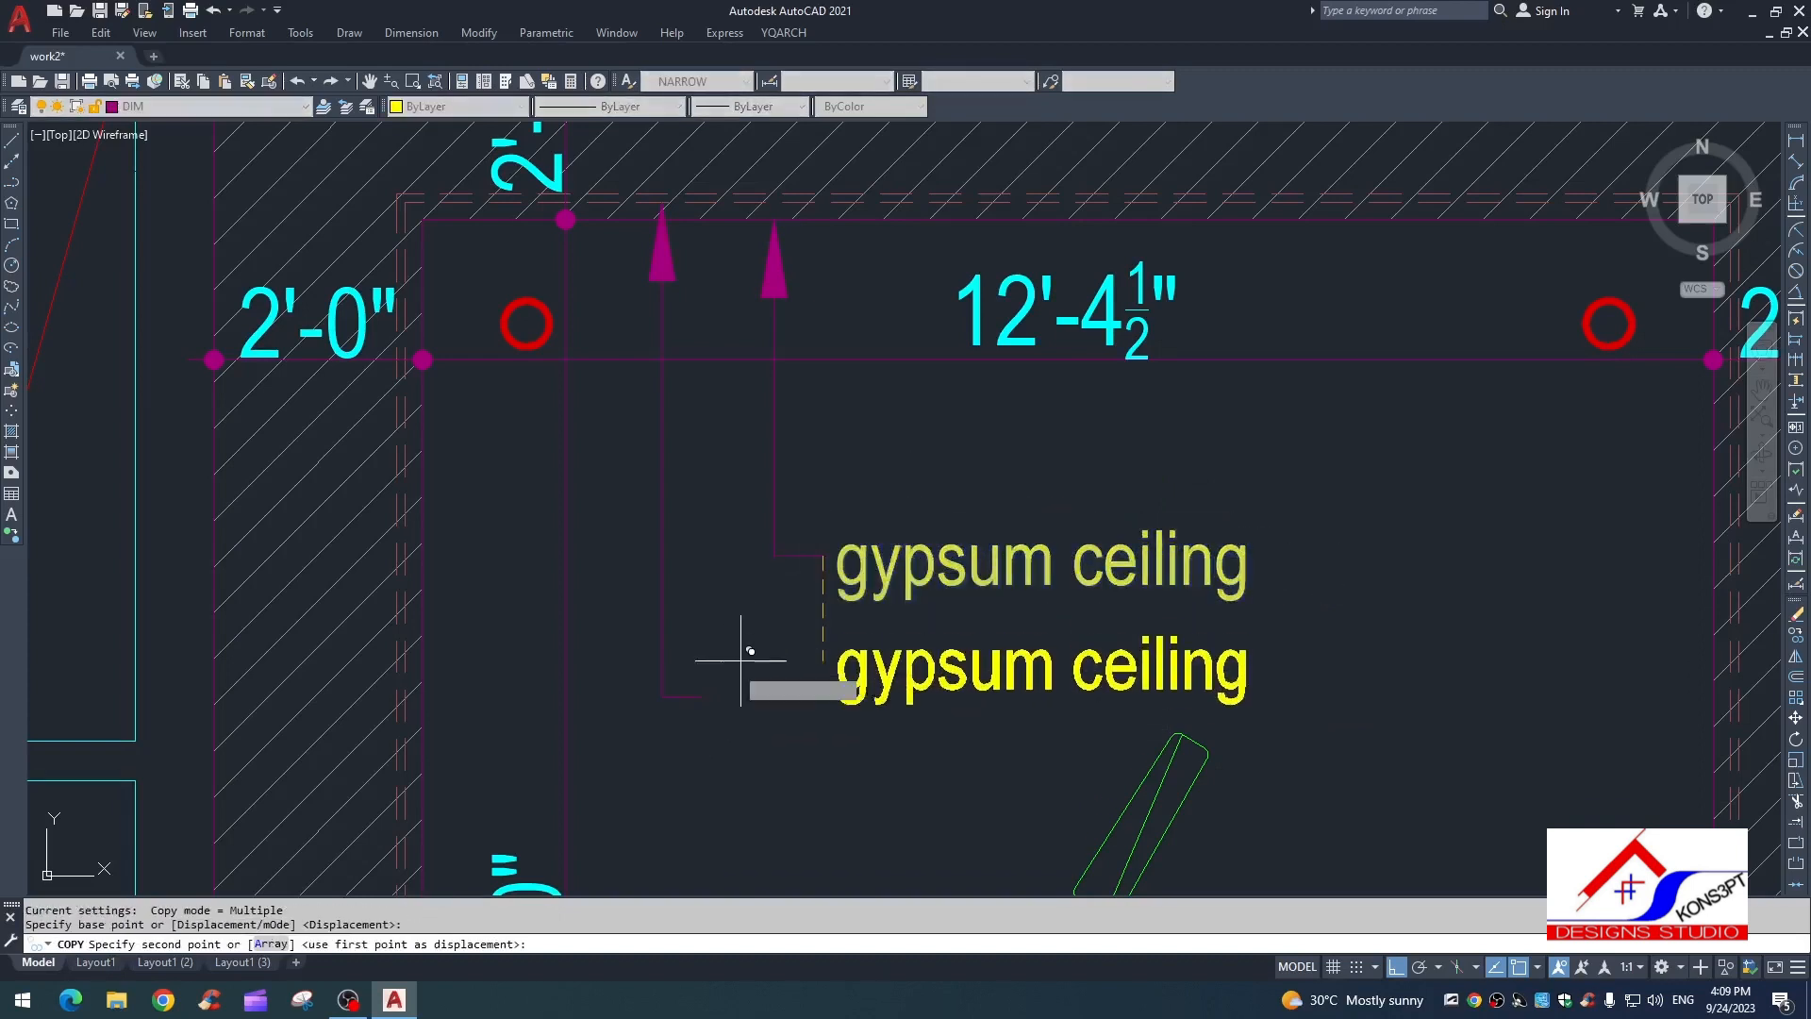
pyautogui.click(709, 700)
pyautogui.press('Escape')
# Step: Change the label at the second leader to "rope light"
pyautogui.doubleClick(875, 698)
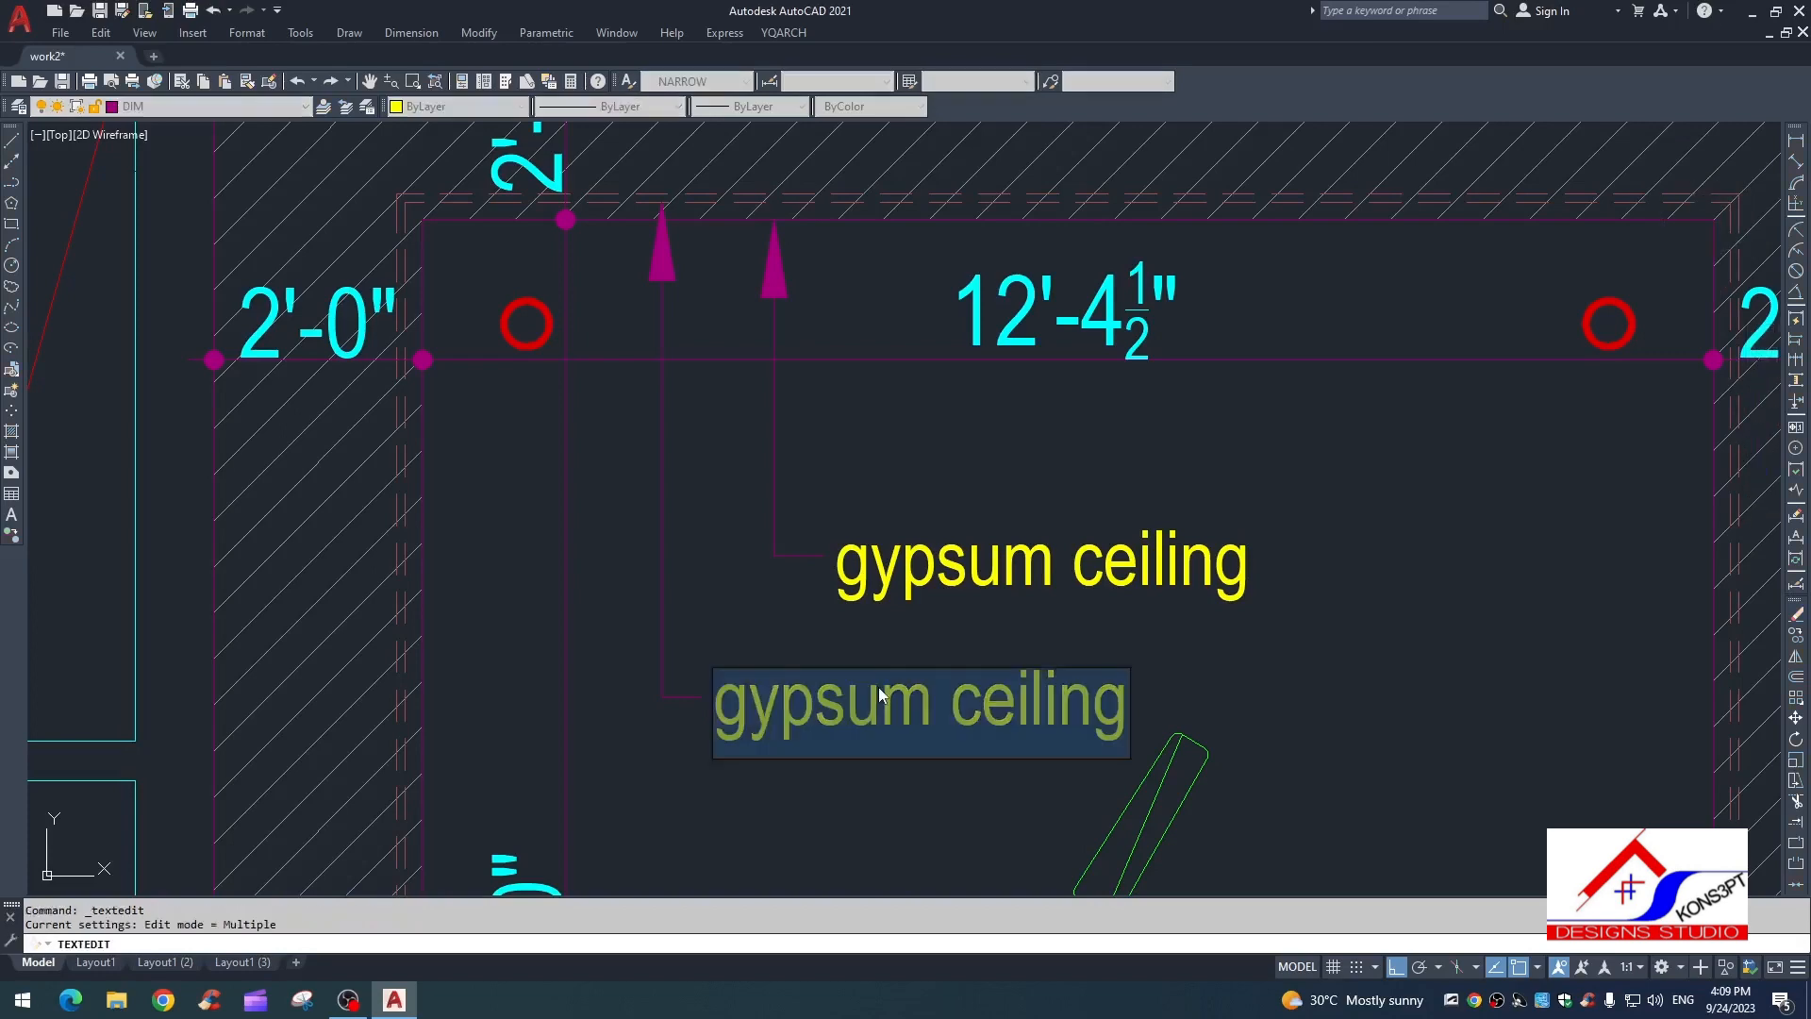
pyautogui.write('rope light')
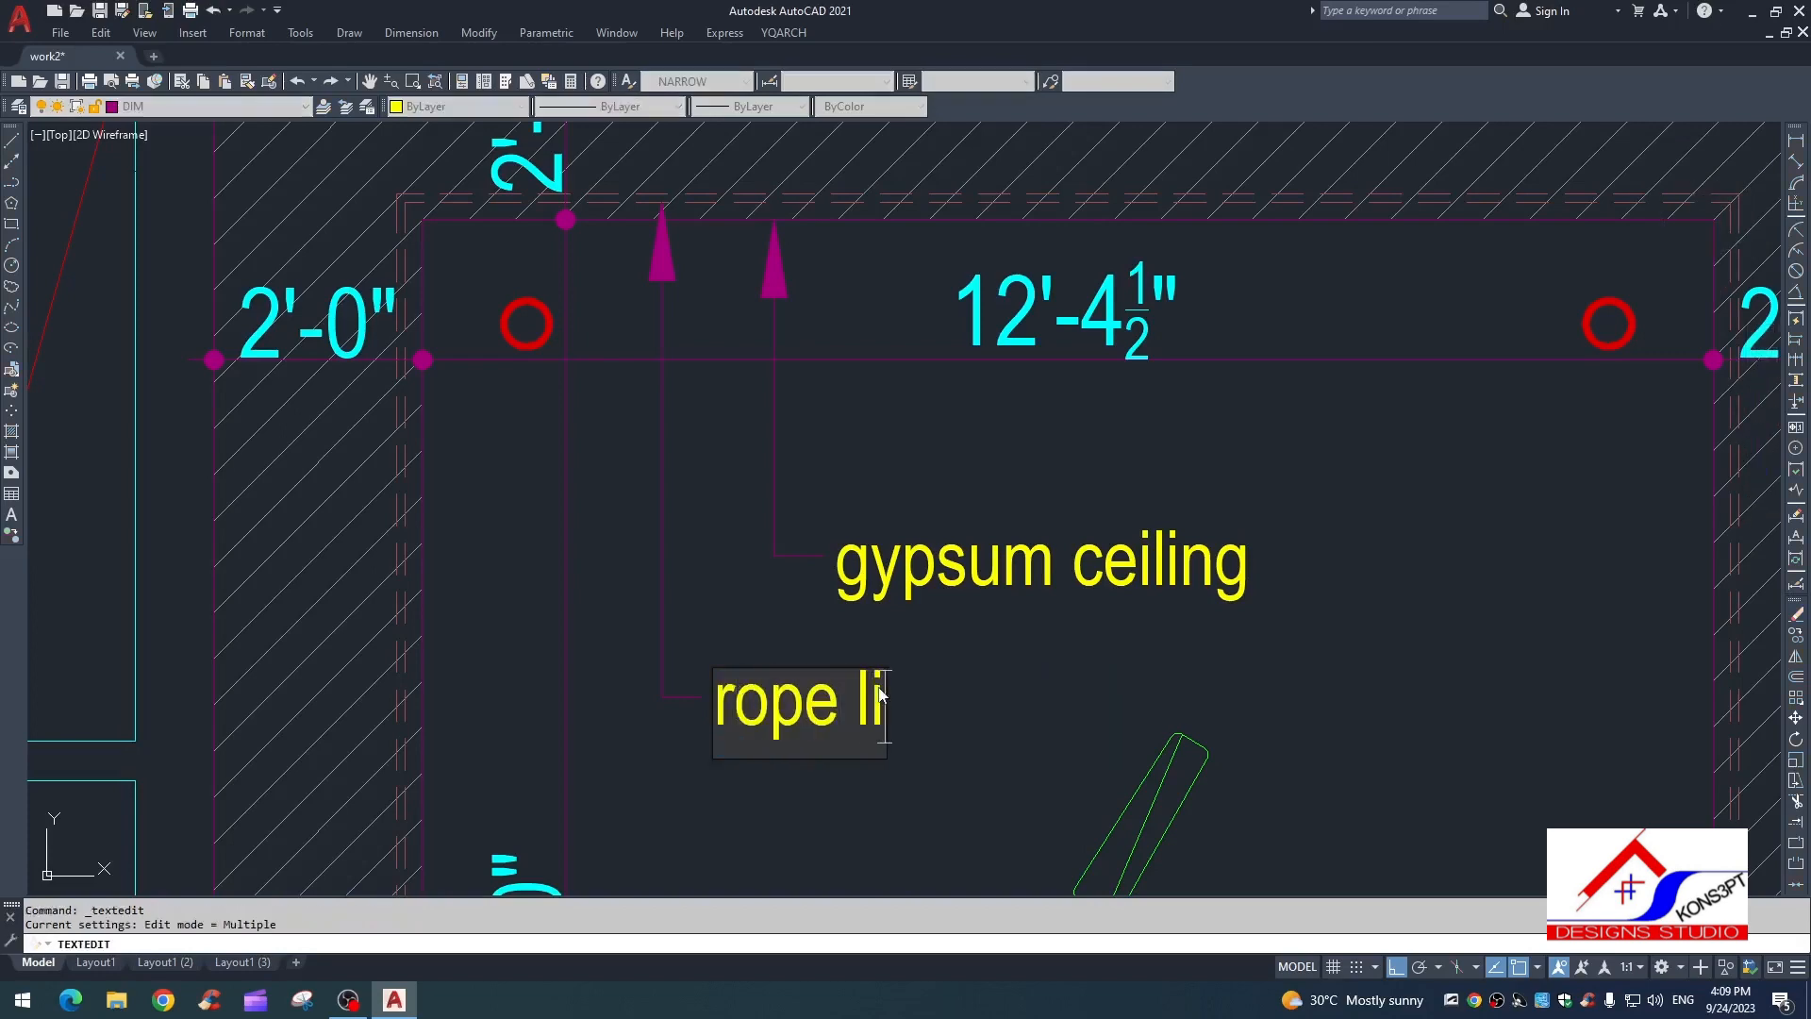
pyautogui.click(989, 705)
pyautogui.scroll(-4, 1030, 566)
pyautogui.press('Escape')
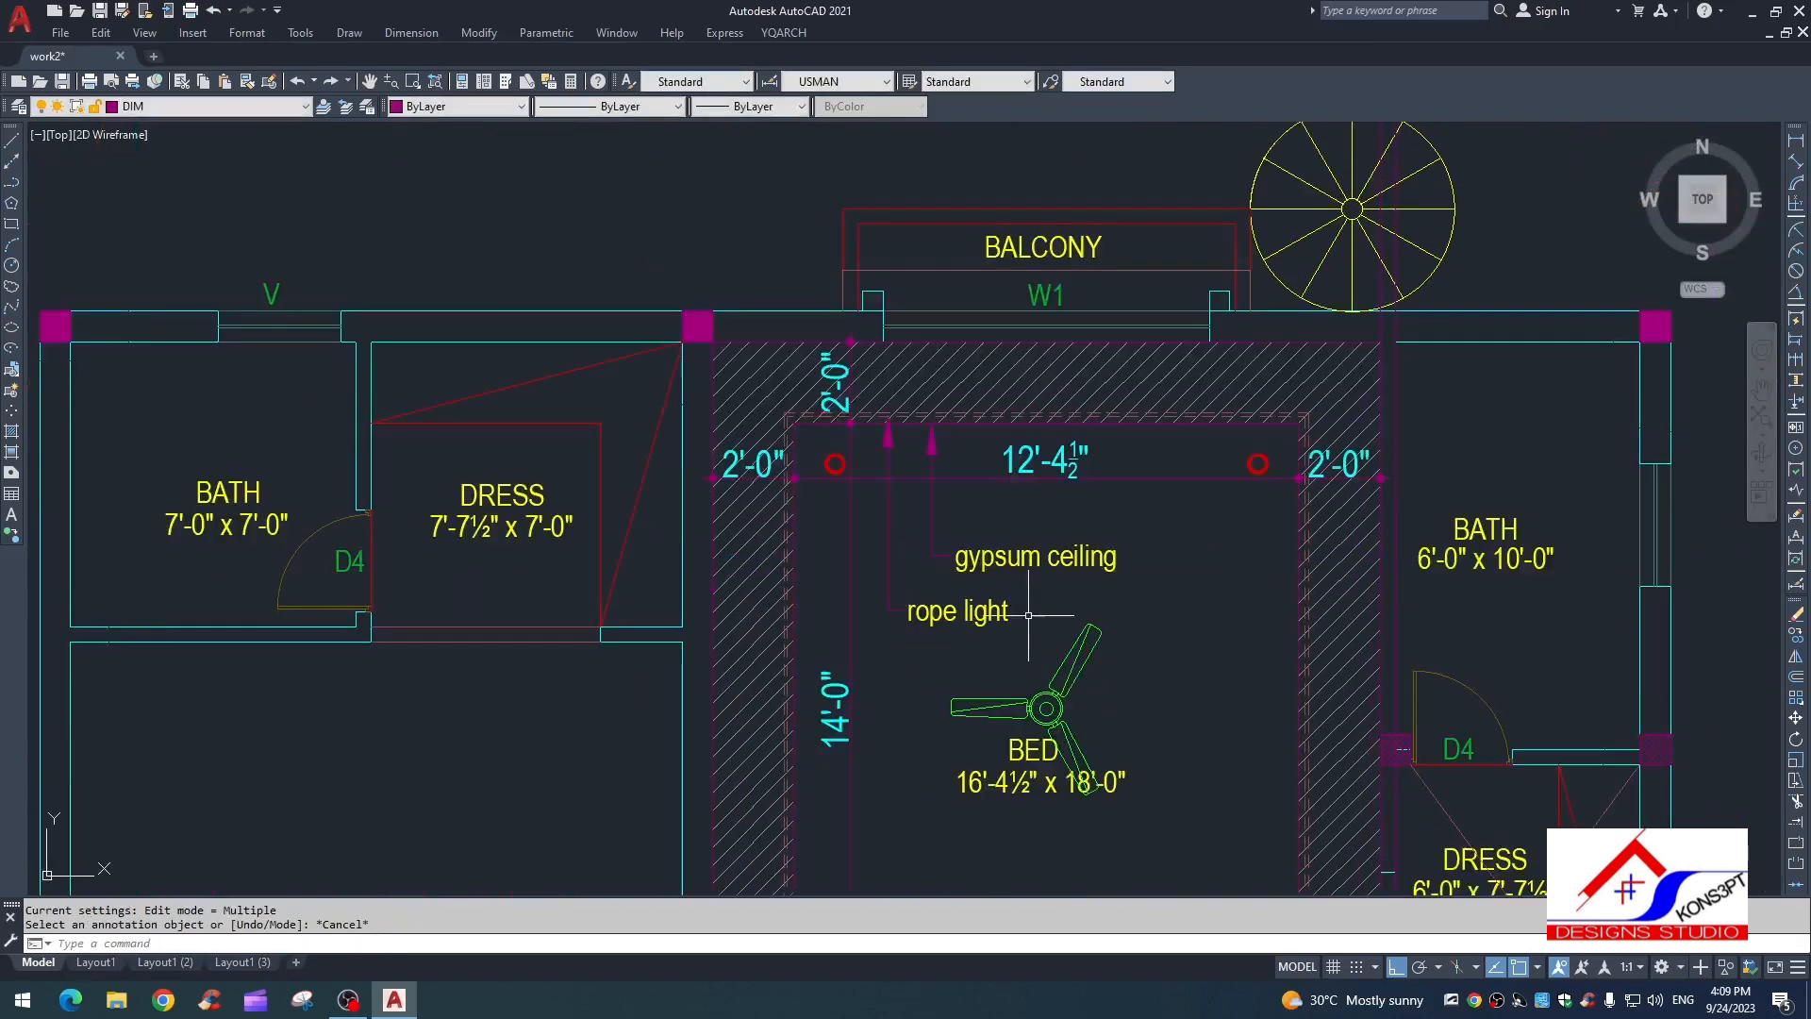
# Step: Open the properties of the "gypsum ceiling" leader to check its arrow settings
pyautogui.press('Escape')
pyautogui.scroll(2, 946, 479)
pyautogui.hotkey('ctrl', '1')
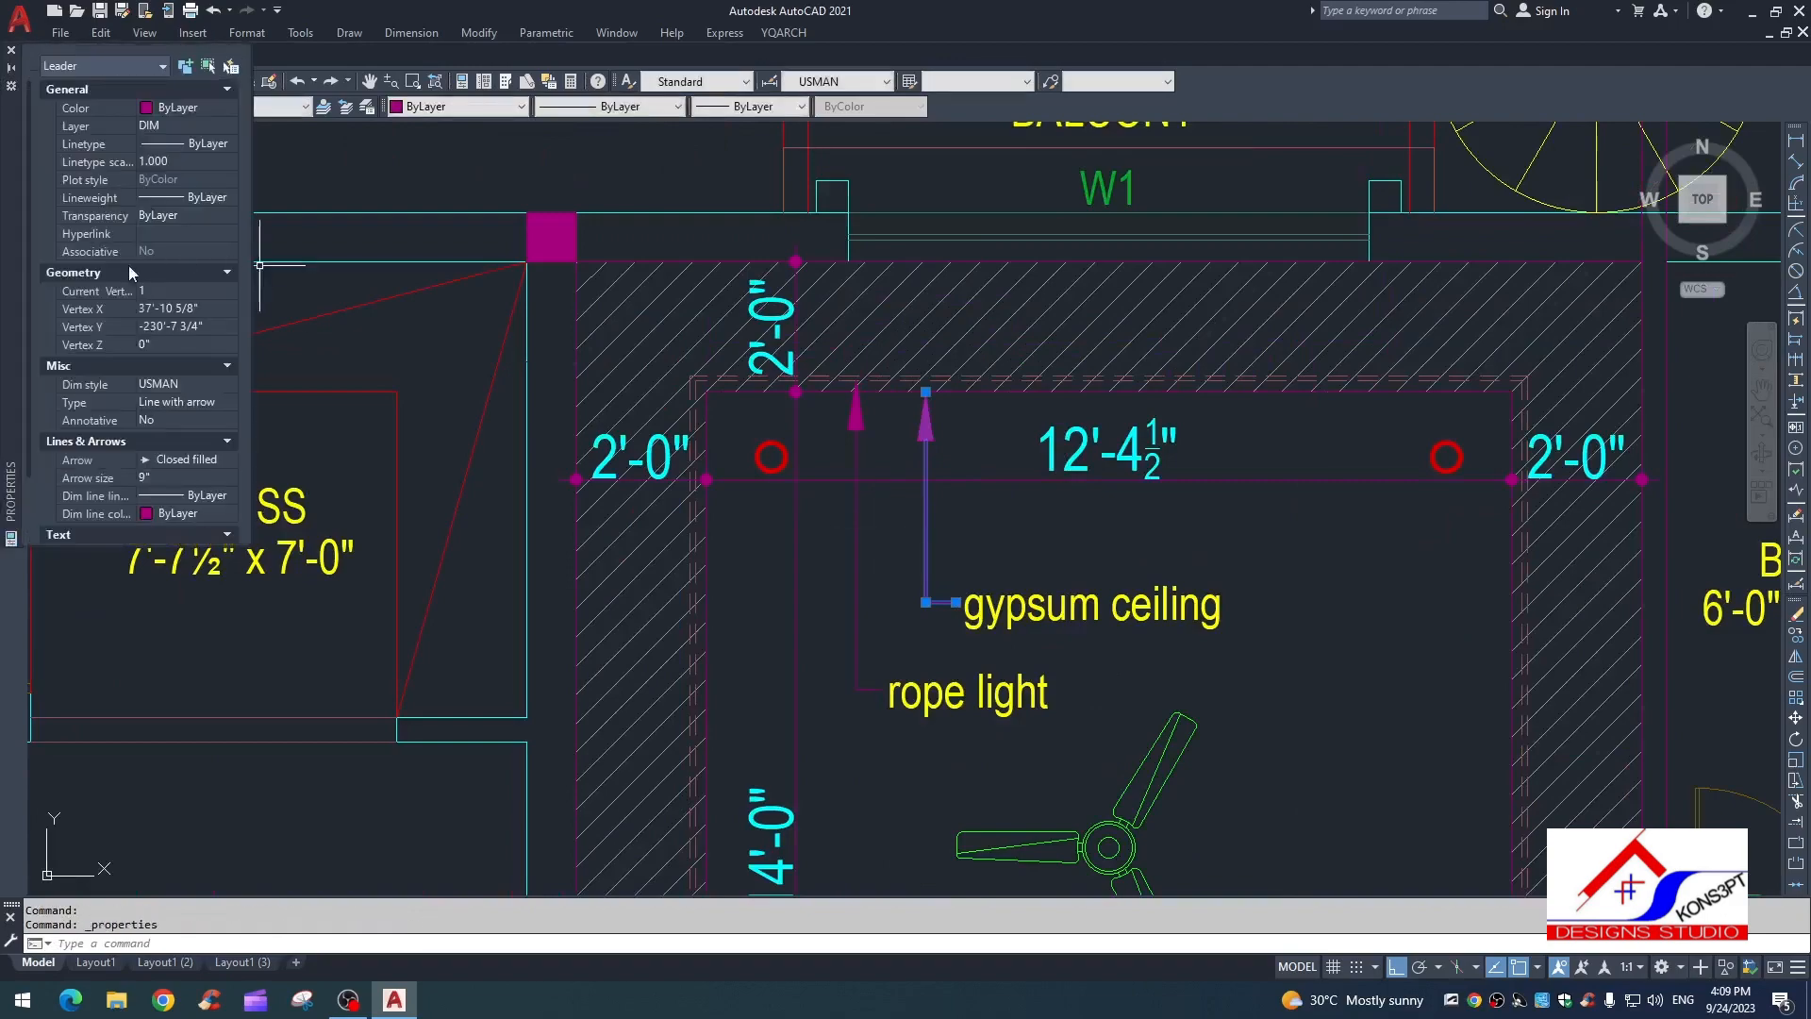
pyautogui.press('Escape')
pyautogui.press('Escape')
# Step: Match the properties of a leader in the reference ceiling plan onto the "gypsum ceiling" and "rope light" leaders
pyautogui.scroll(-8, 485, 521)
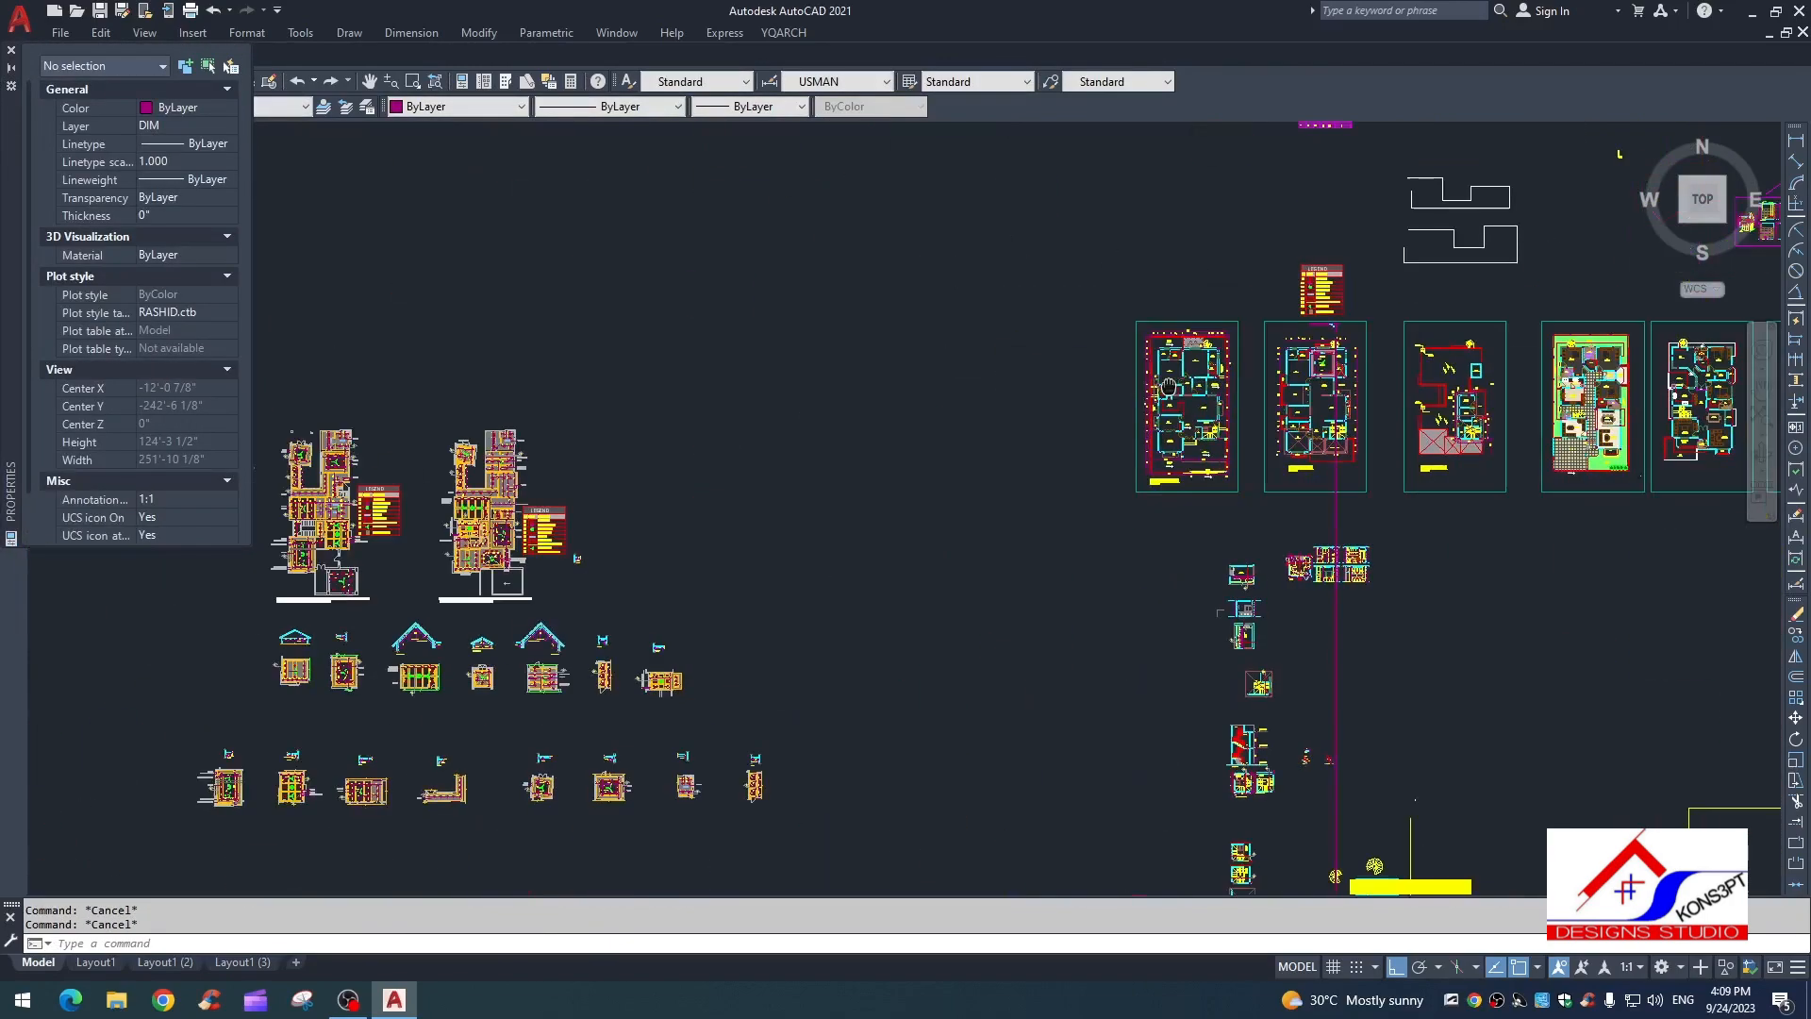
pyautogui.scroll(12, 485, 521)
pyautogui.write('ma')
pyautogui.press('Return')
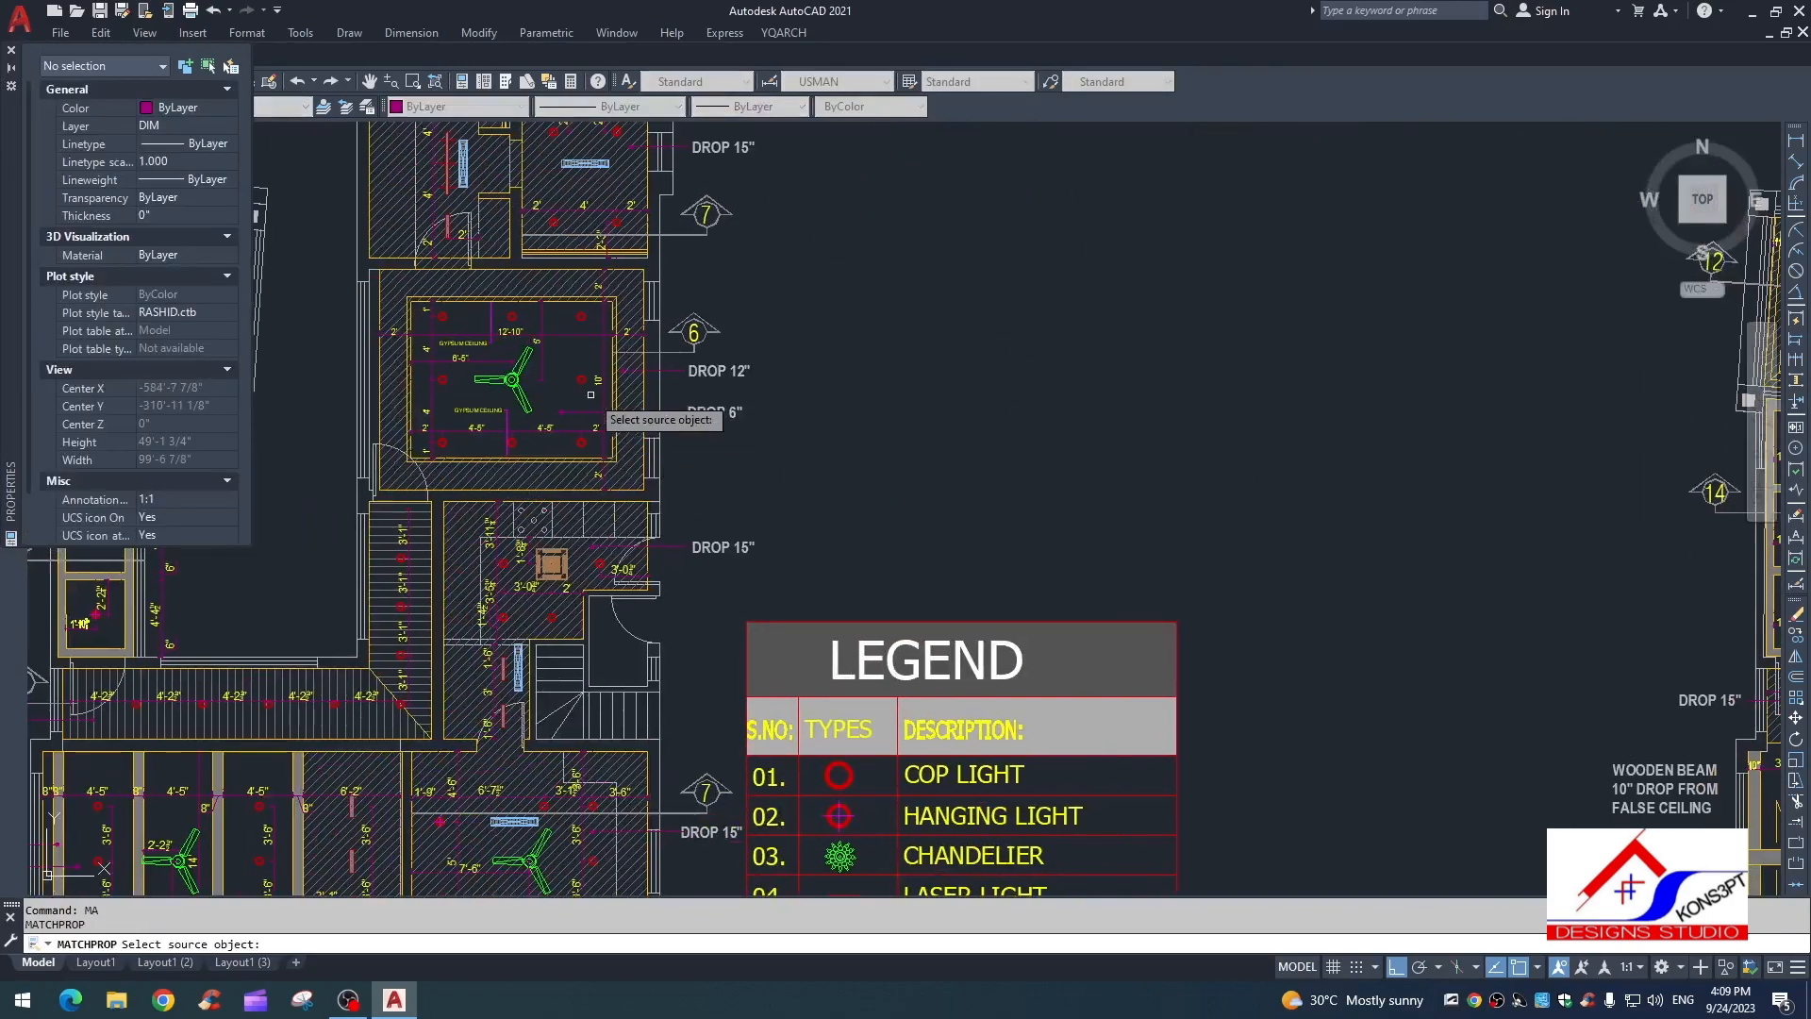
pyautogui.click(509, 467)
pyautogui.scroll(-10, 508, 468)
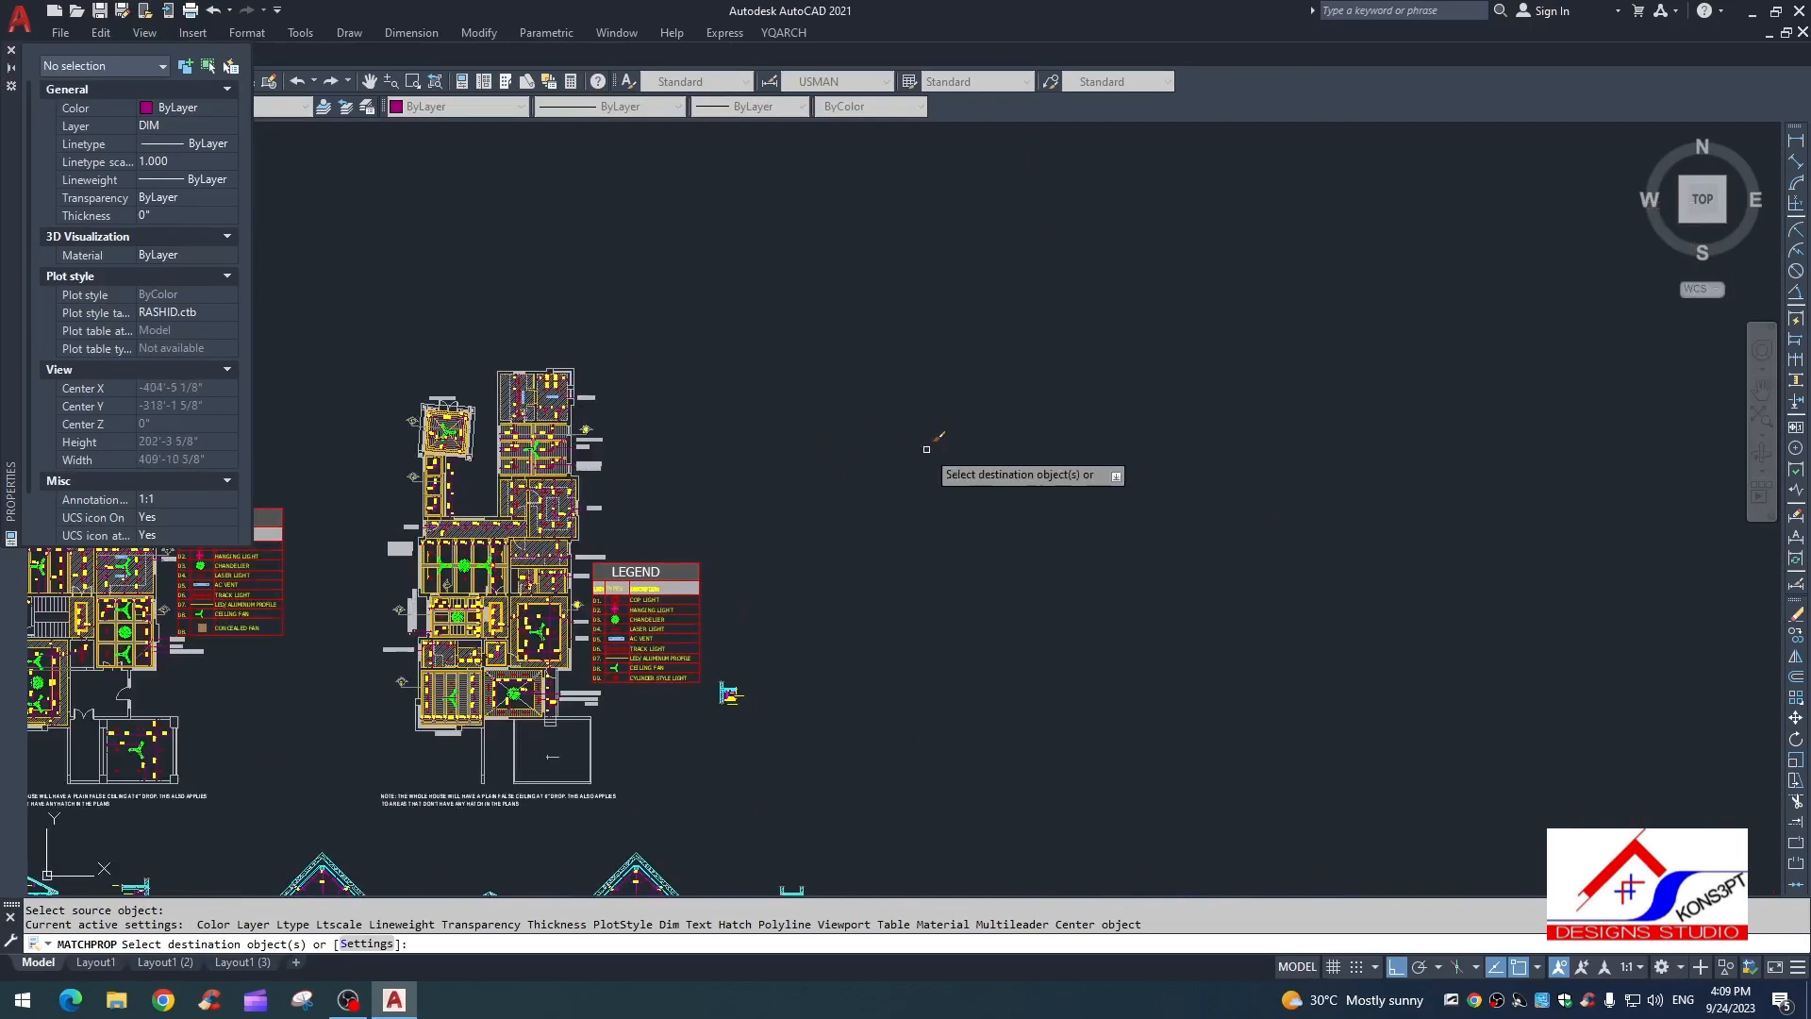
pyautogui.scroll(15, 1038, 326)
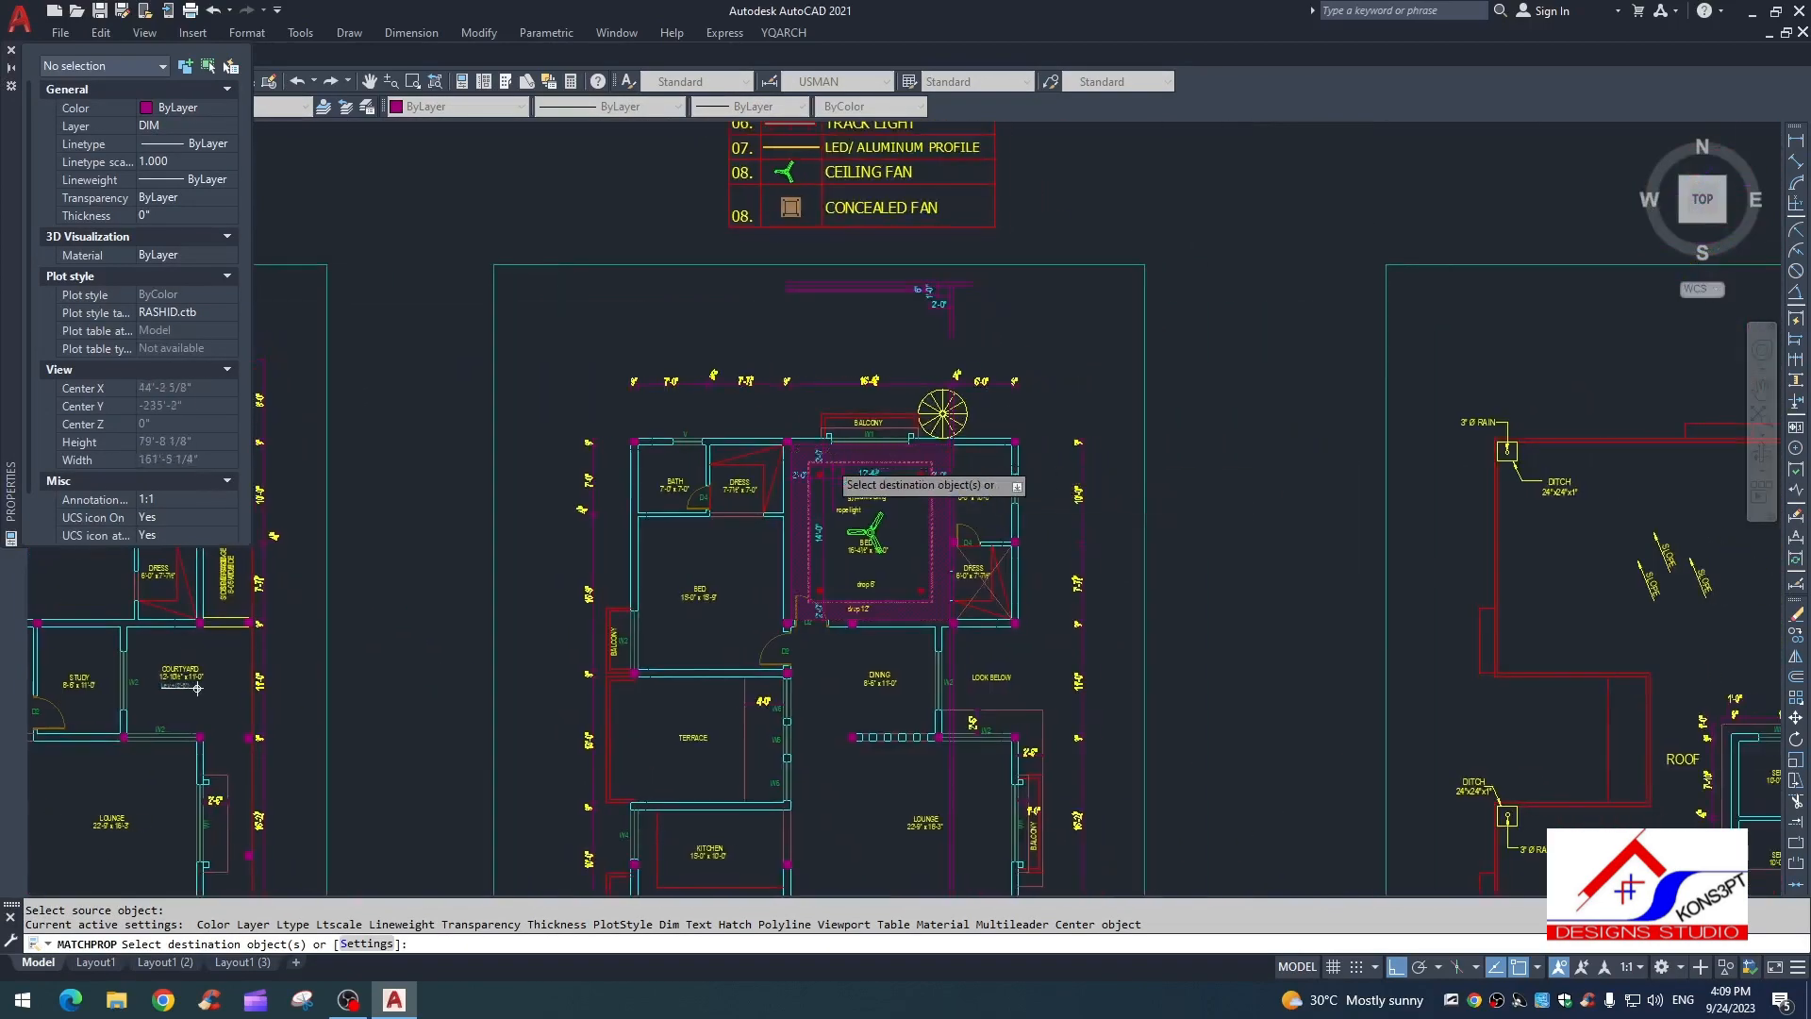
pyautogui.click(1242, 428)
pyautogui.click(713, 518)
pyautogui.scroll(-3, 990, 495)
pyautogui.press('Escape')
pyautogui.moveTo(990, 501); pyautogui.dragTo(648, 464, button='middle')
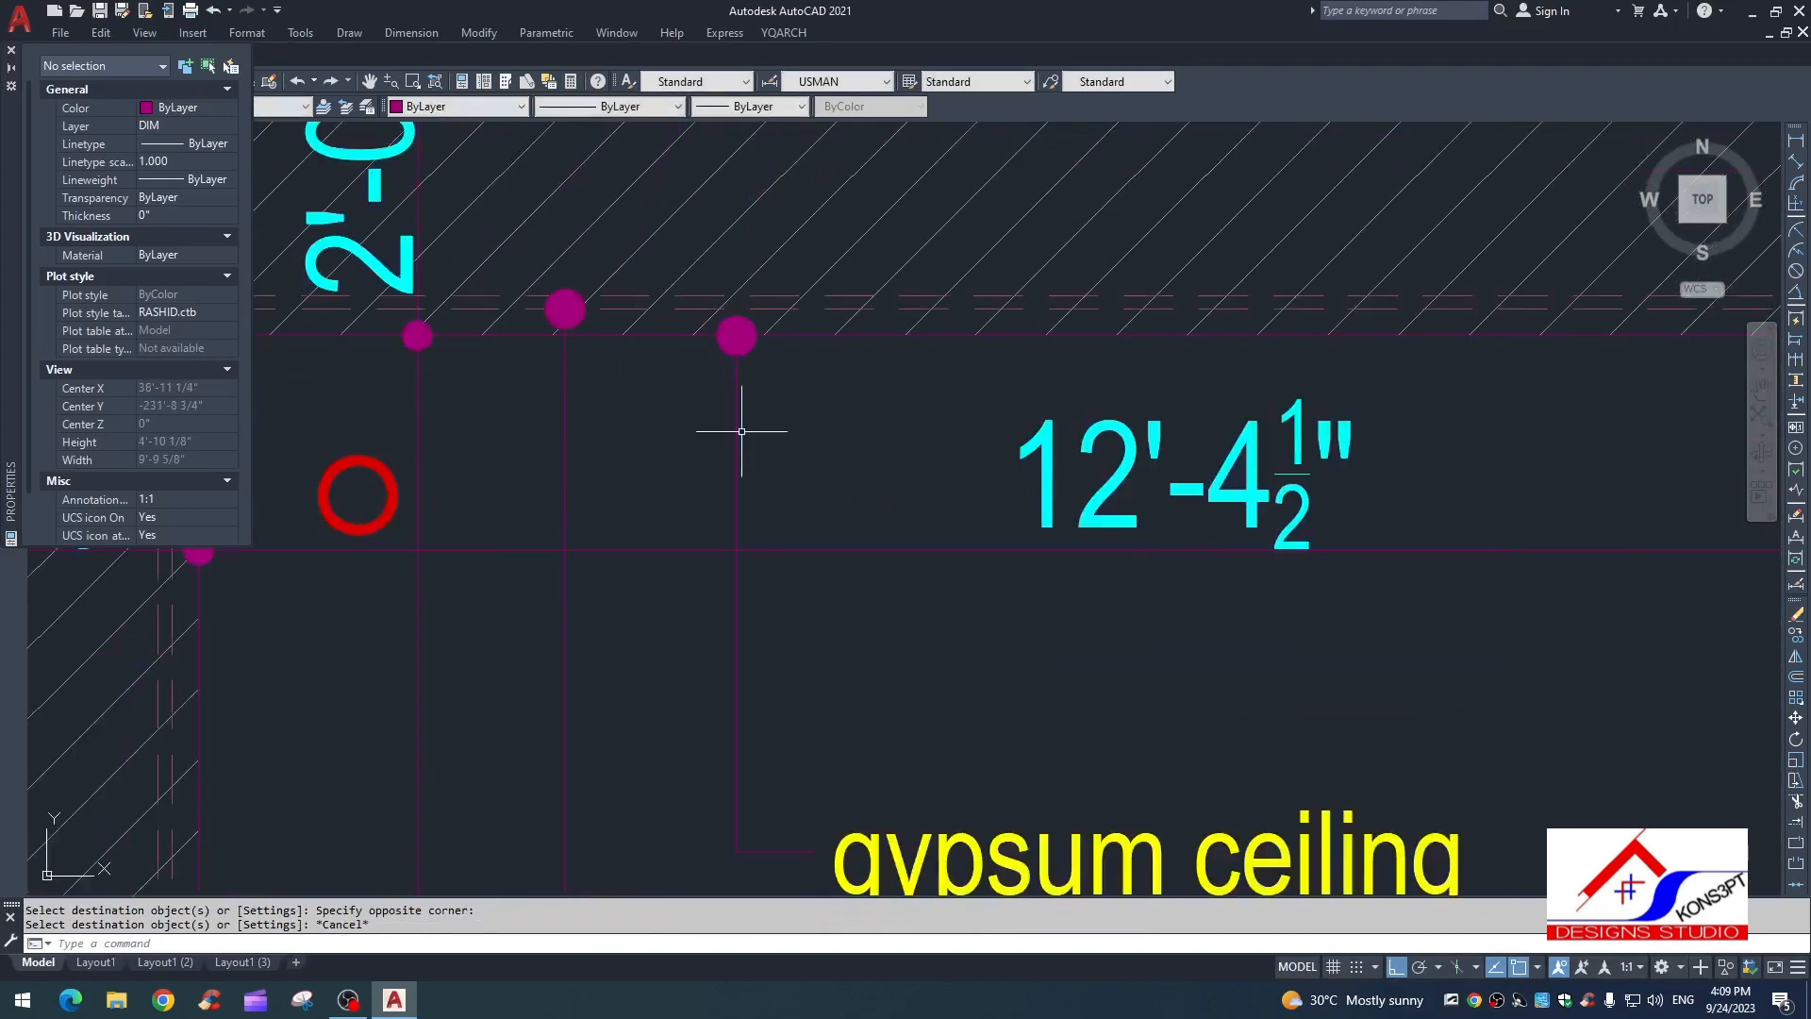
pyautogui.scroll(-4, 742, 431)
pyautogui.scroll(4, 761, 404)
pyautogui.scroll(-1, 768, 456)
pyautogui.press('Escape')
pyautogui.press('Escape')
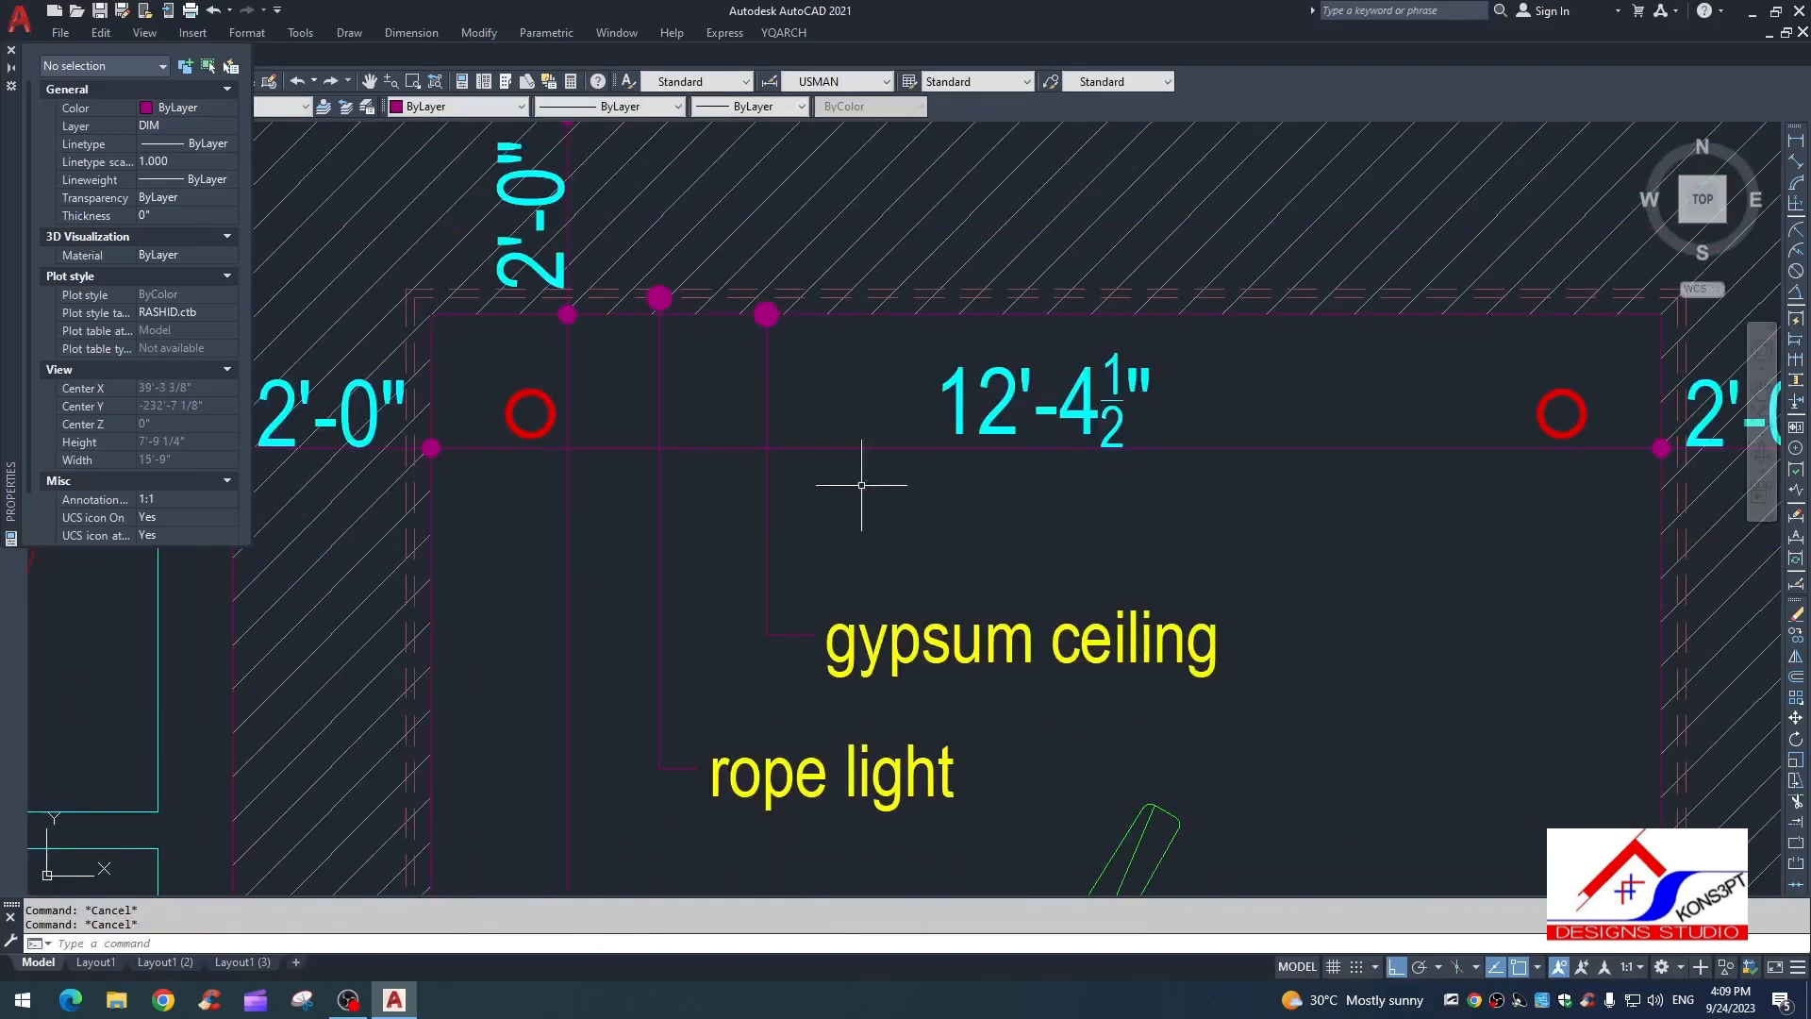
# Step: Stretch the "rope light" label and its leader's landing upward by about 2 3/4 inches, closer to the "gypsum ceiling" label
pyautogui.scroll(-5, 897, 485)
pyautogui.scroll(5, 910, 583)
pyautogui.write('s')
pyautogui.press('space')
pyautogui.click(1014, 563)
pyautogui.click(626, 716)
pyautogui.press('space')
pyautogui.click(663, 756)
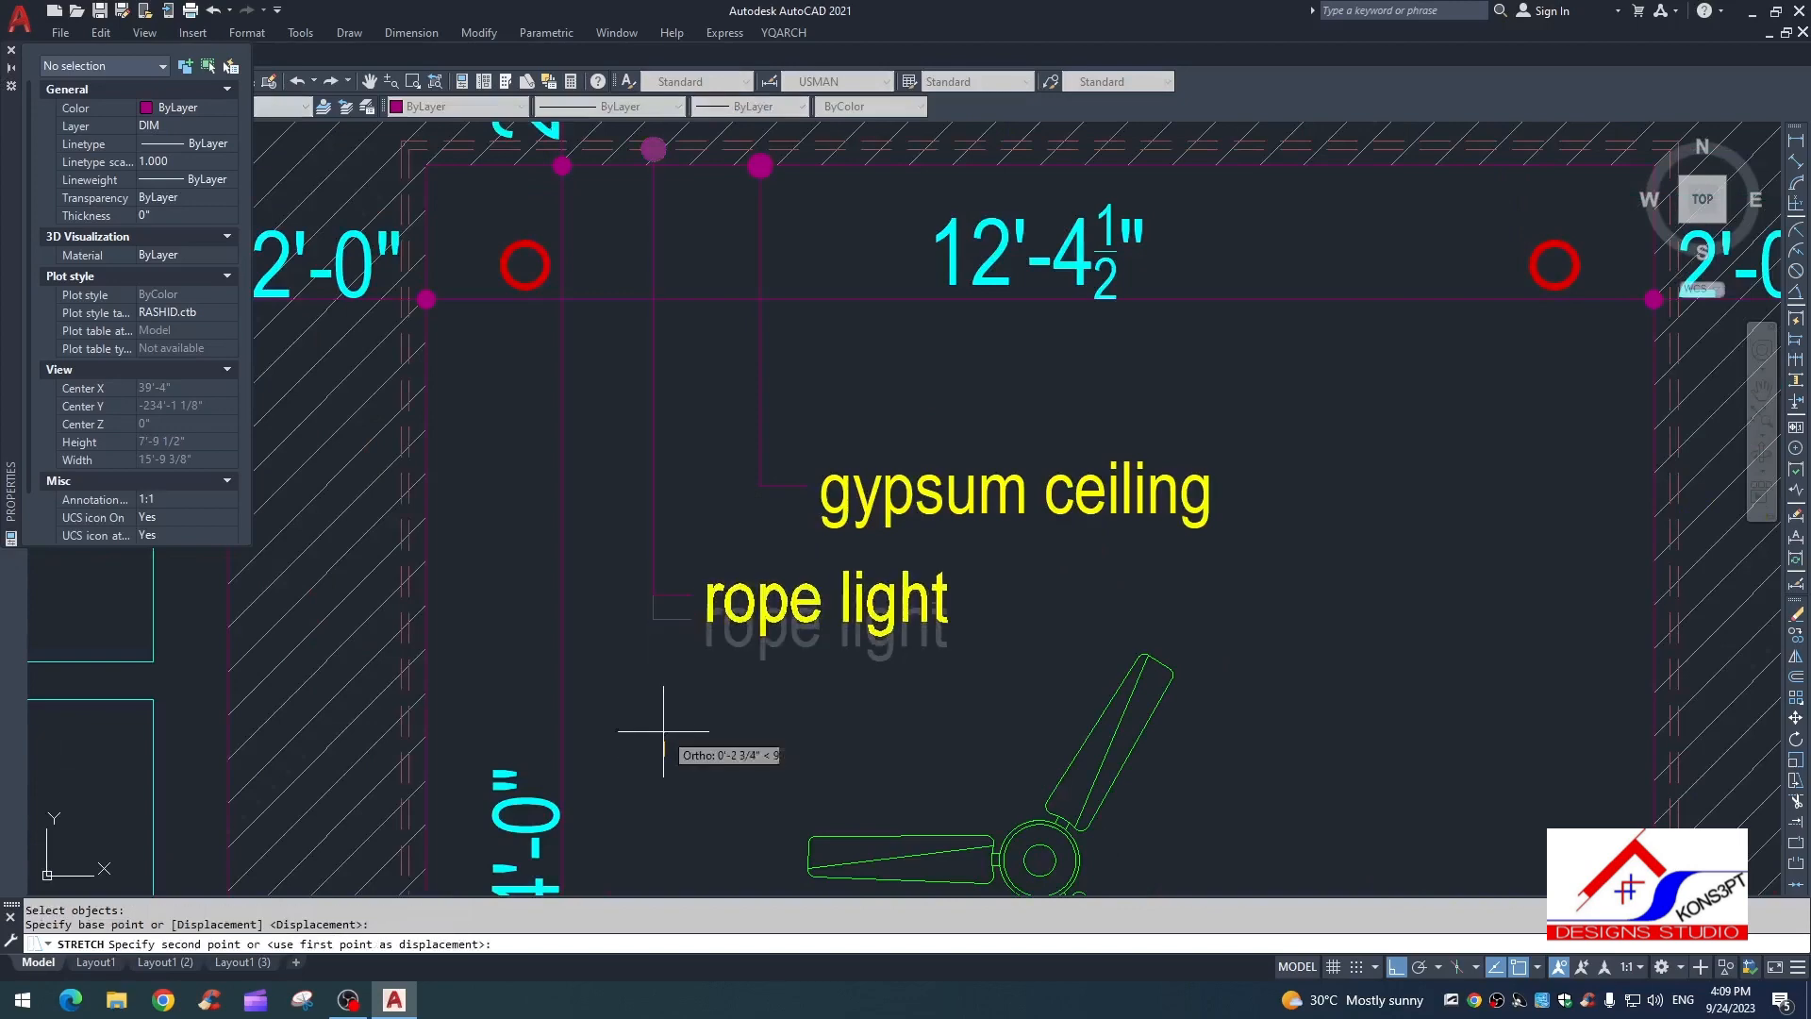
pyautogui.click(664, 731)
pyautogui.scroll(-3, 768, 687)
pyautogui.press('Escape')
pyautogui.press('Escape')
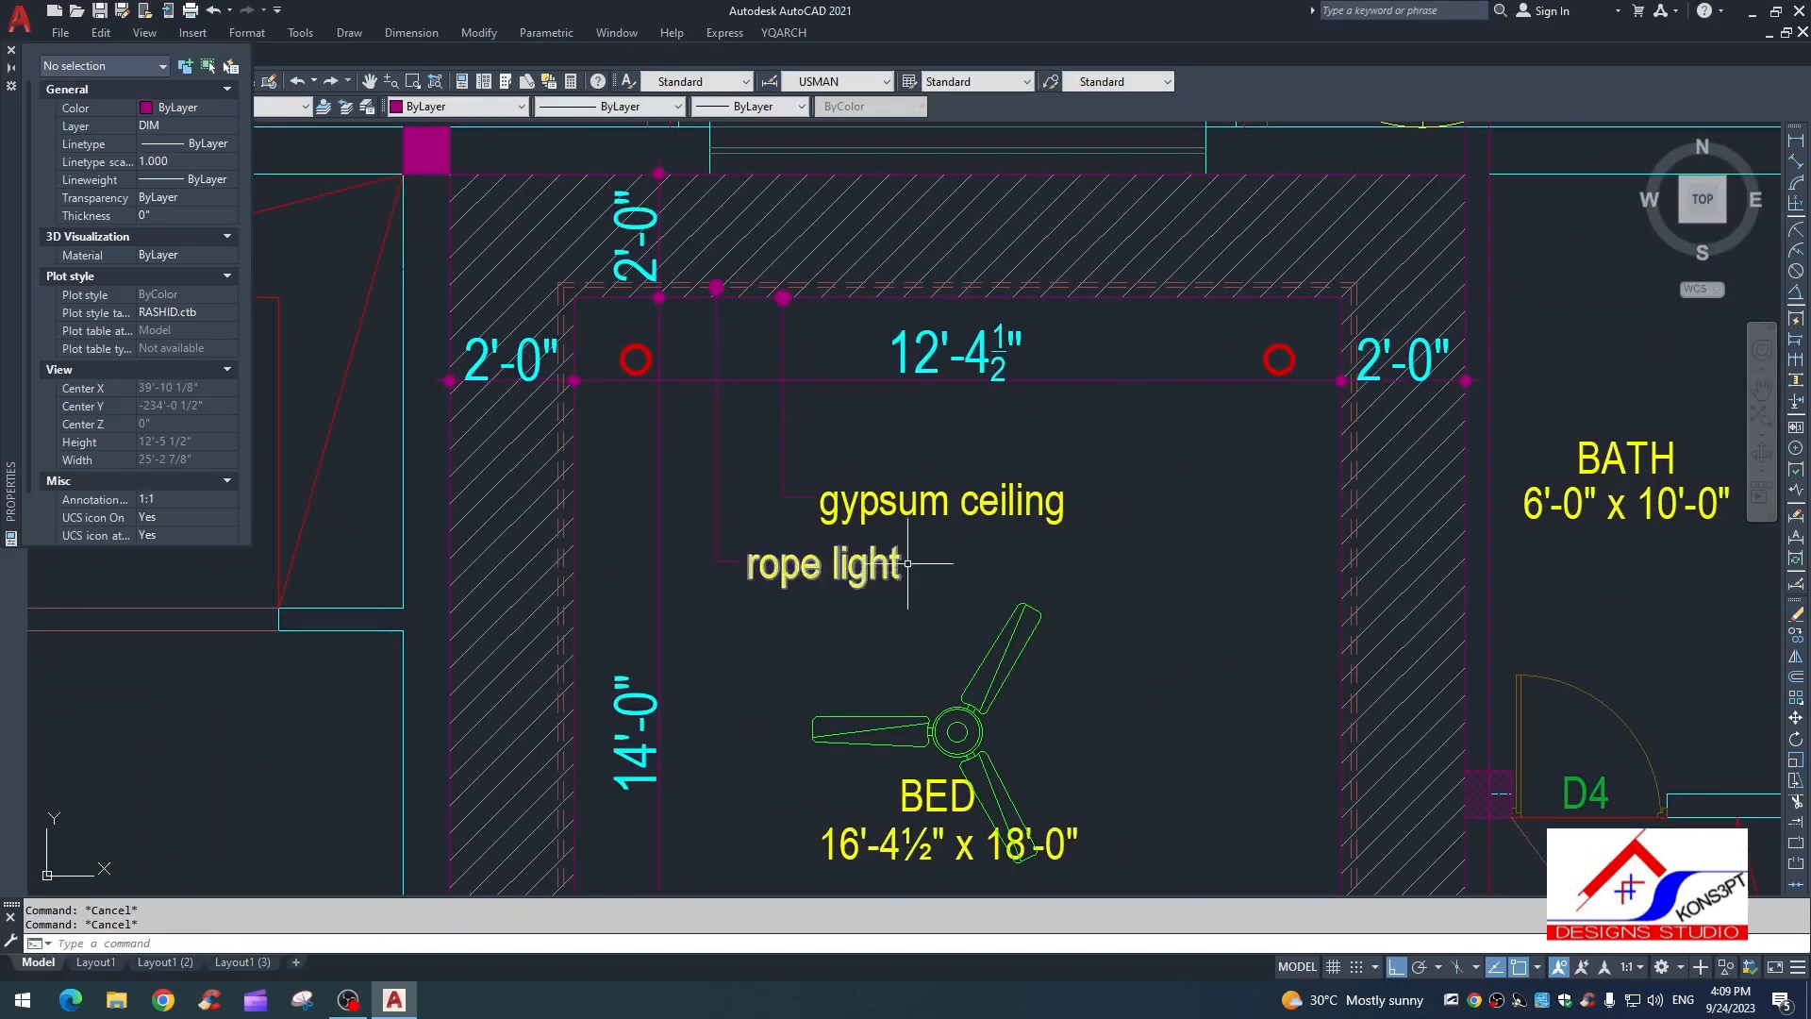
pyautogui.scroll(-4, 908, 563)
pyautogui.scroll(2, 1060, 393)
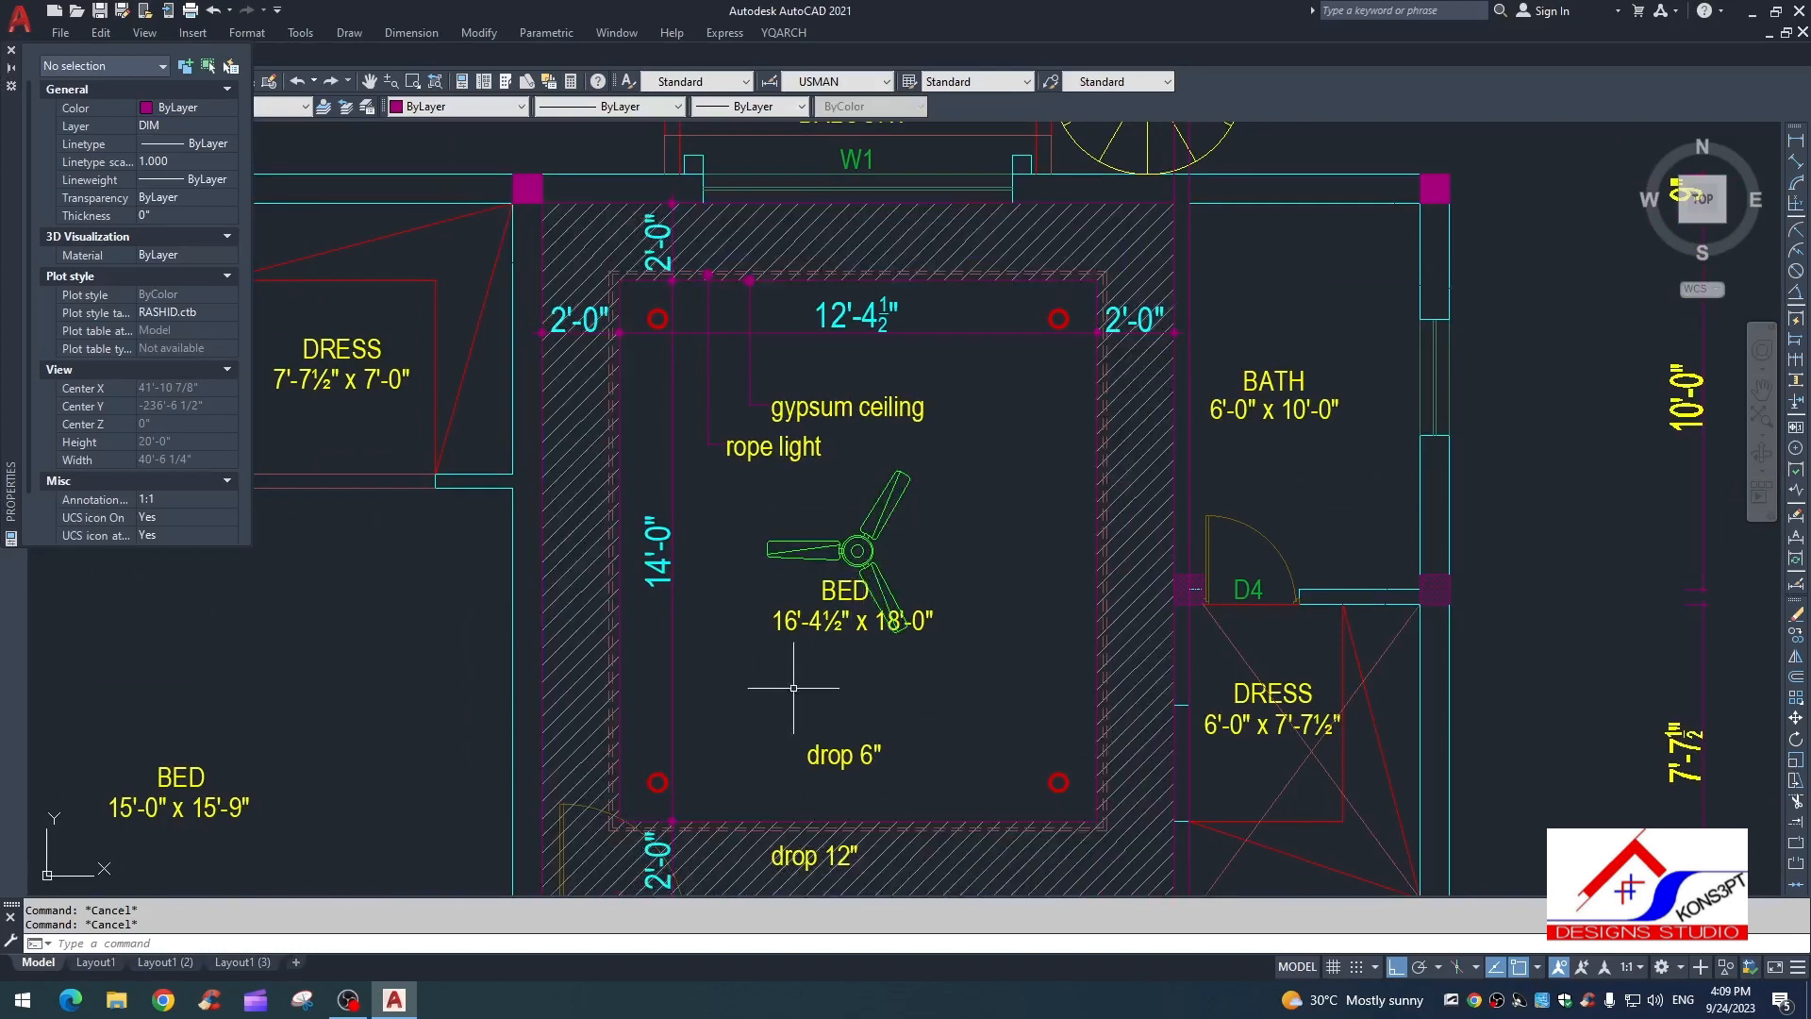
# Step: Erase the 1'-0" drop dimension from the ceiling section detail above the plan
pyautogui.scroll(-5, 844, 640)
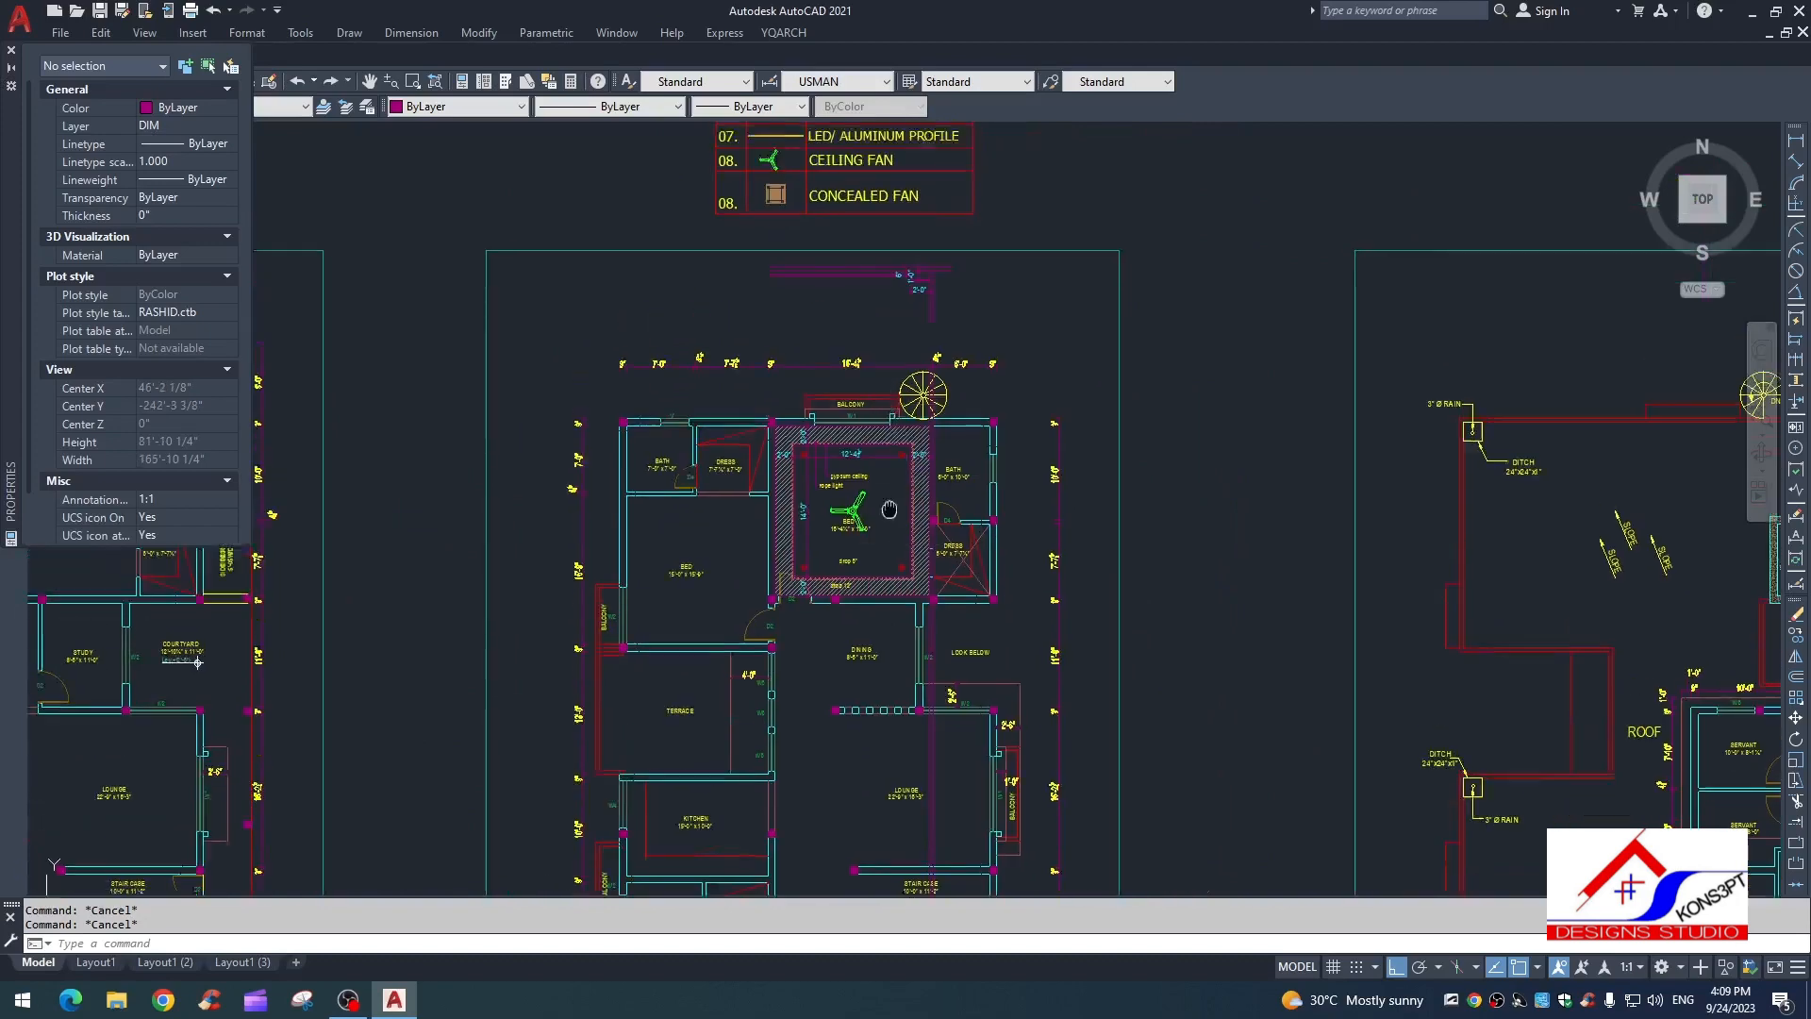
pyautogui.scroll(3, 975, 499)
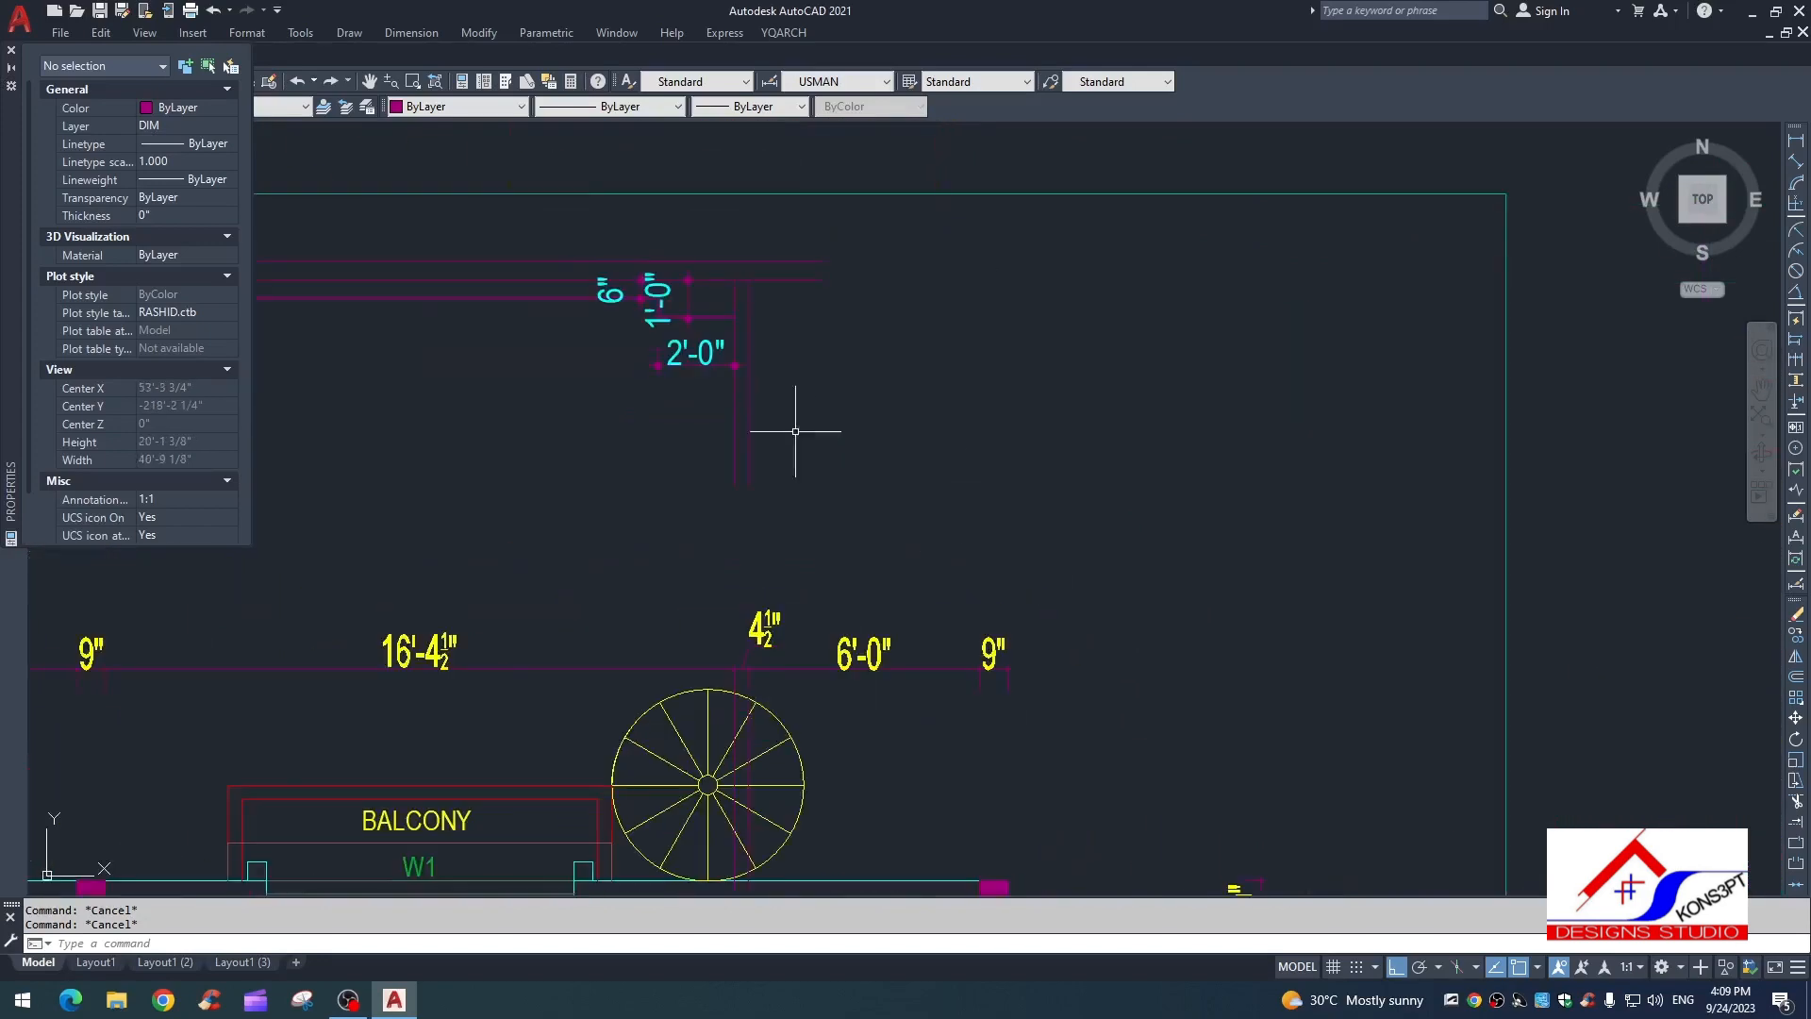
pyautogui.moveTo(761, 647); pyautogui.dragTo(819, 294, button='middle')
pyautogui.scroll(-1, 819, 295)
pyautogui.scroll(-2, 798, 575)
pyautogui.moveTo(798, 590); pyautogui.dragTo(790, 722, button='middle')
pyautogui.scroll(8, 751, 372)
pyautogui.scroll(-4, 842, 561)
pyautogui.moveTo(822, 625); pyautogui.dragTo(802, 455, button='middle')
pyautogui.scroll(8, 821, 354)
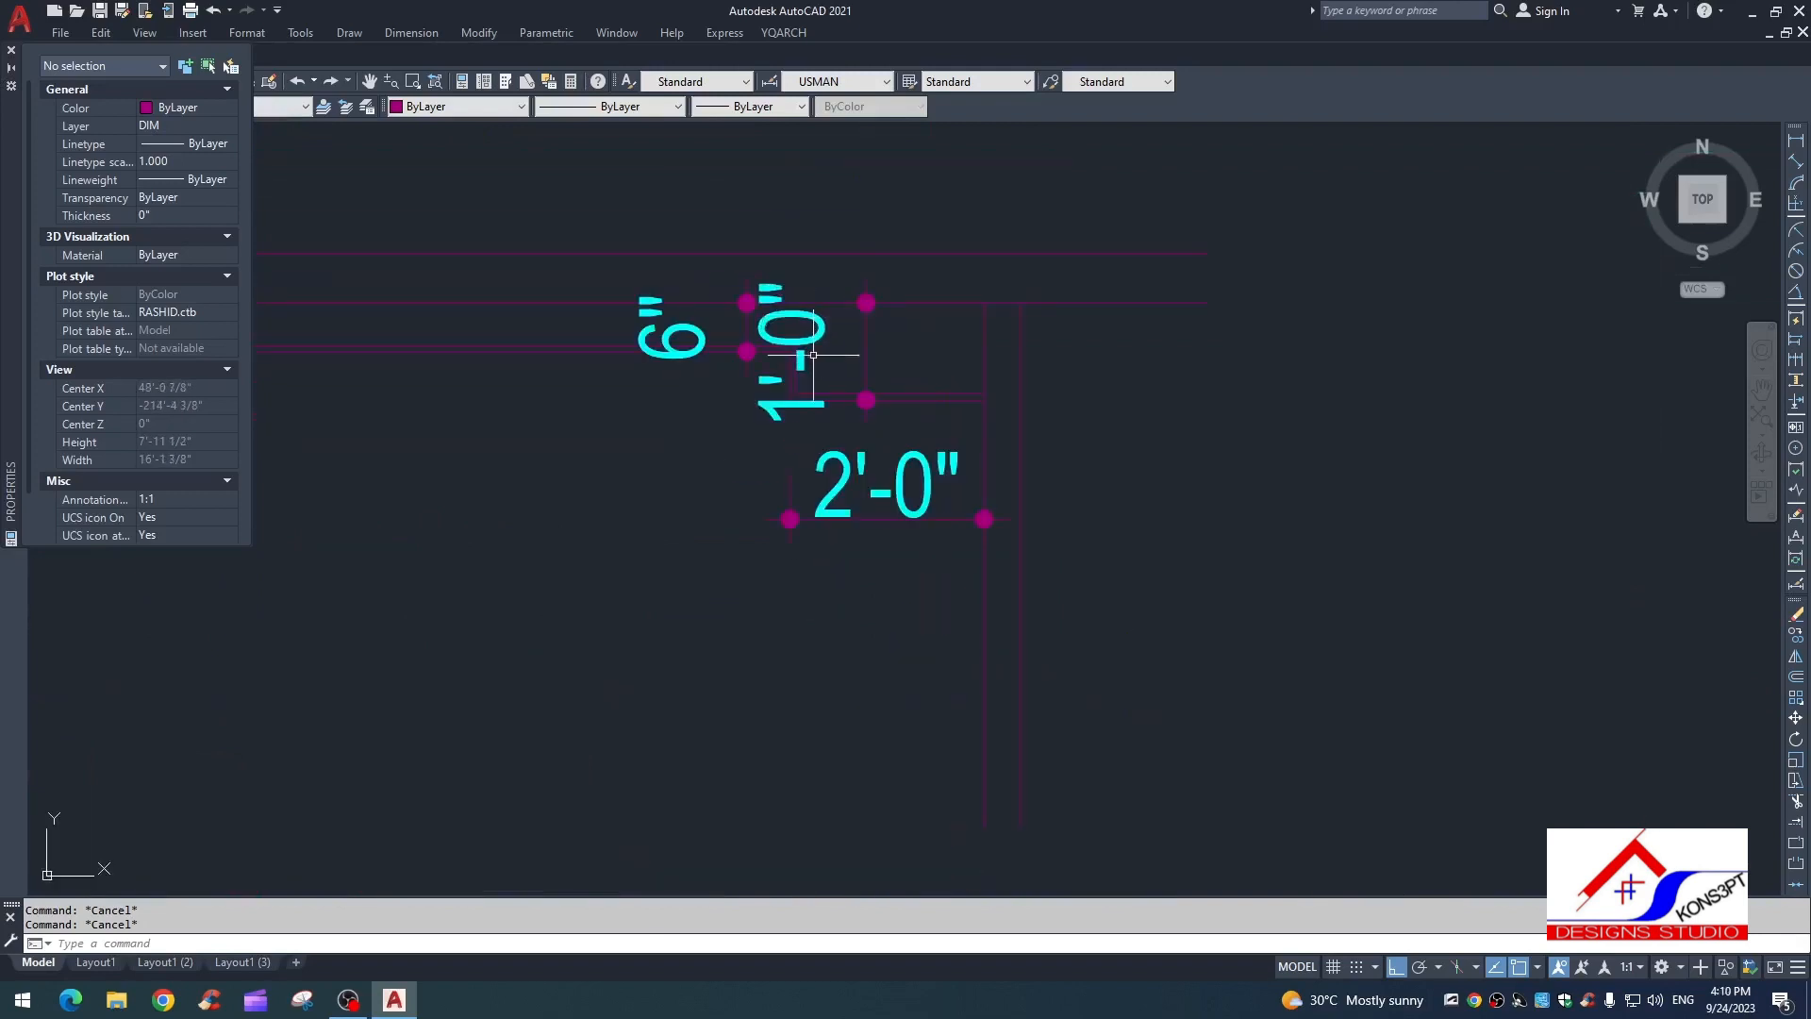
pyautogui.click(949, 309)
pyautogui.click(874, 342)
pyautogui.write('e')
# Step: Erase the 6" and 2'-0" dimensions from the ceiling section detail
pyautogui.click(776, 281)
pyautogui.click(688, 275)
pyautogui.write('e')
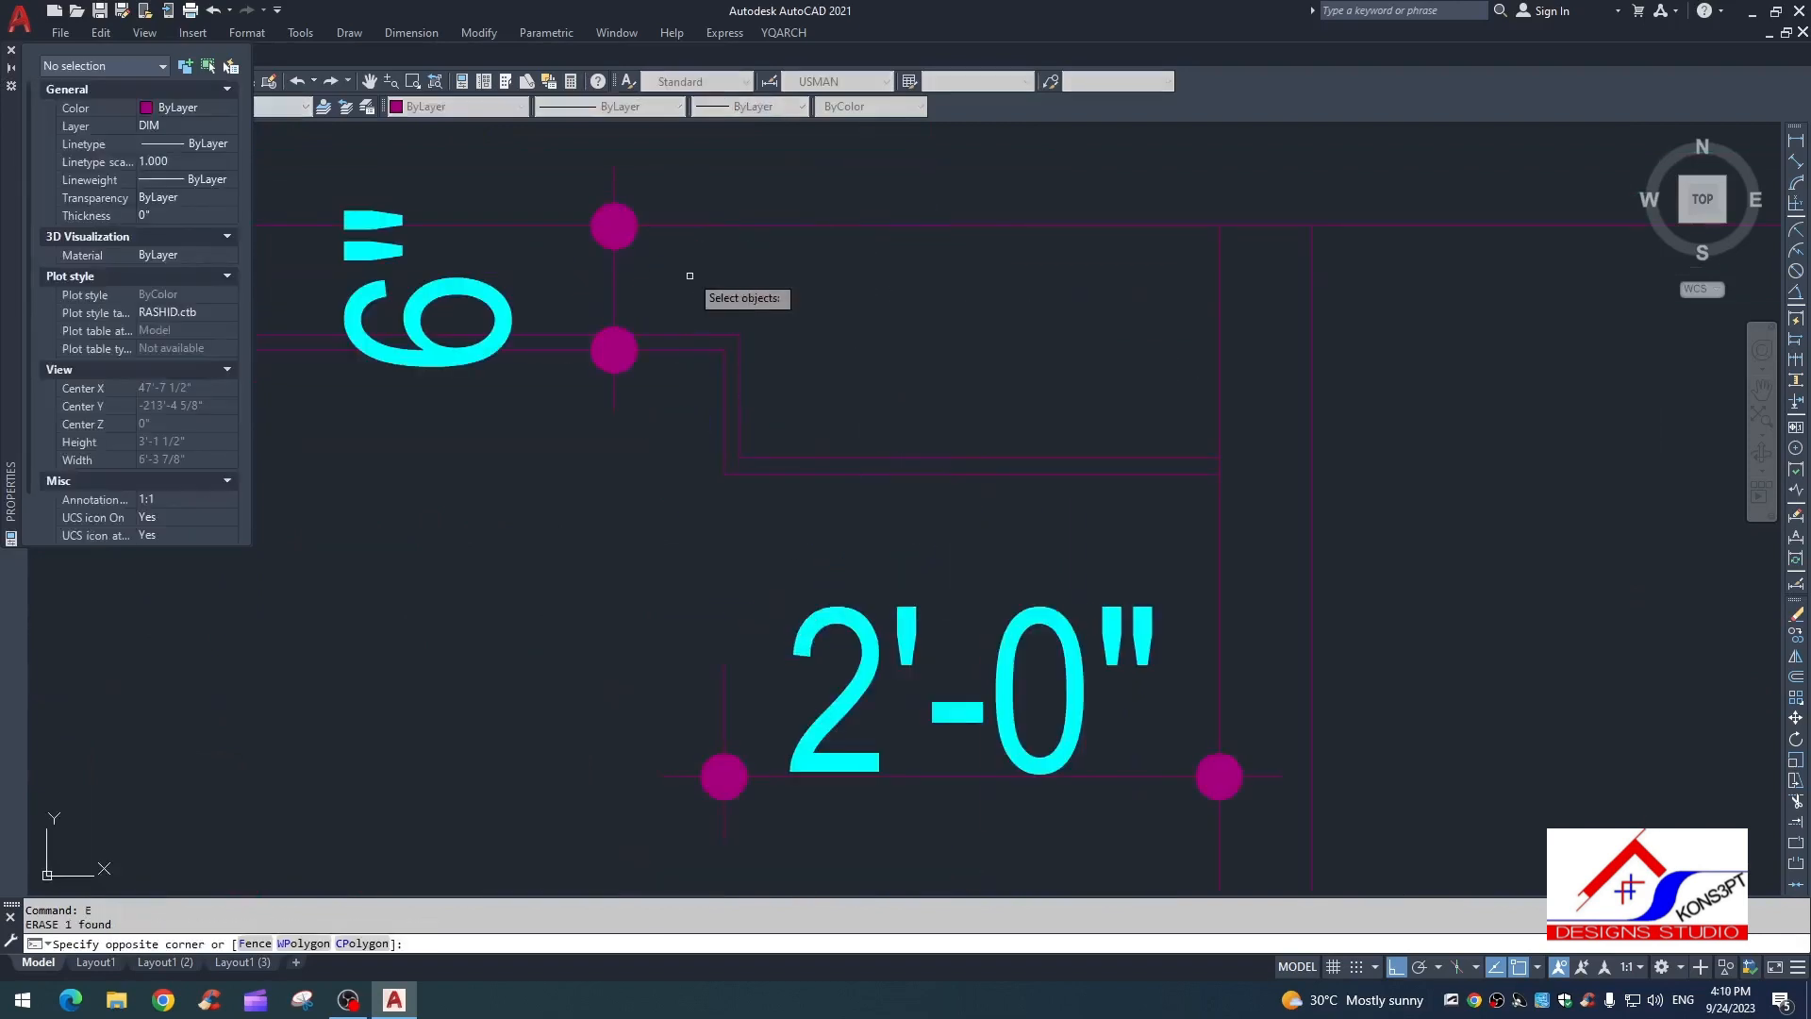
pyautogui.press('Escape')
pyautogui.click(674, 278)
pyautogui.click(564, 275)
pyautogui.write('e')
pyautogui.click(801, 732)
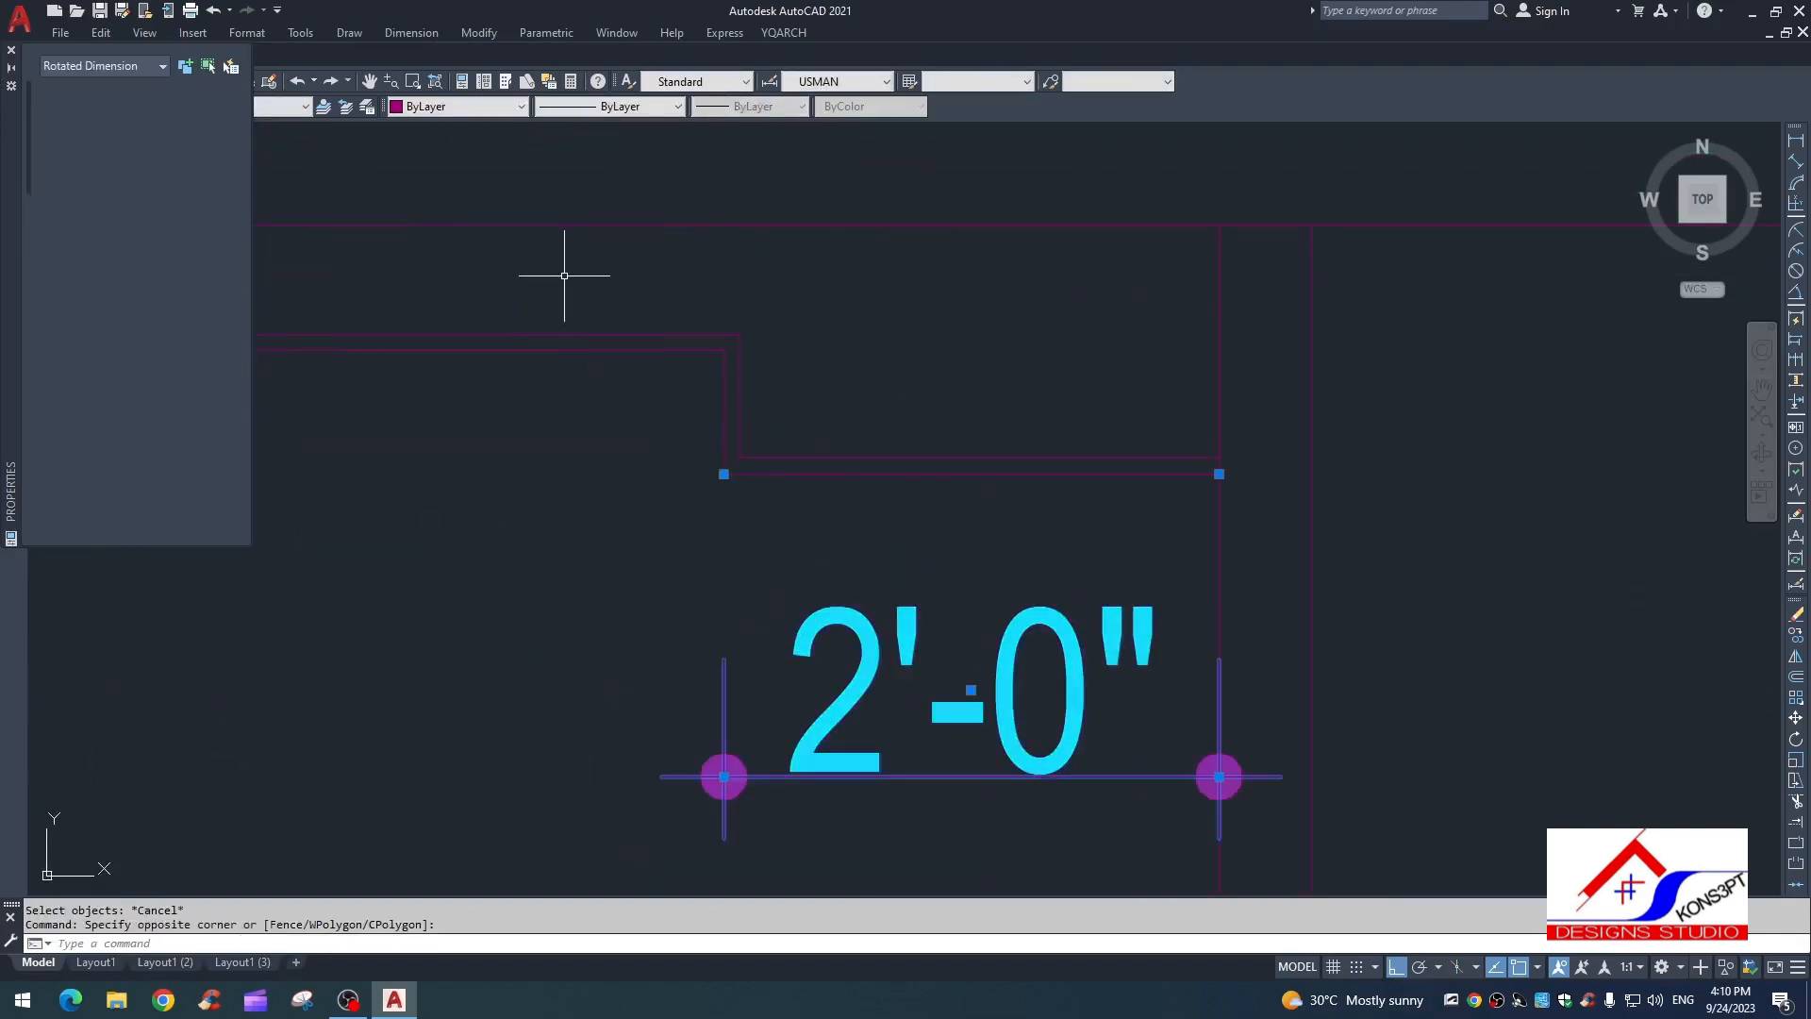
pyautogui.write('e')
pyautogui.click(801, 732)
pyautogui.press('Escape')
# Step: Offset the bottom line of the section's dropped ledge 2" upward
pyautogui.moveTo(774, 592); pyautogui.dragTo(792, 662, button='middle')
pyautogui.write('o ')
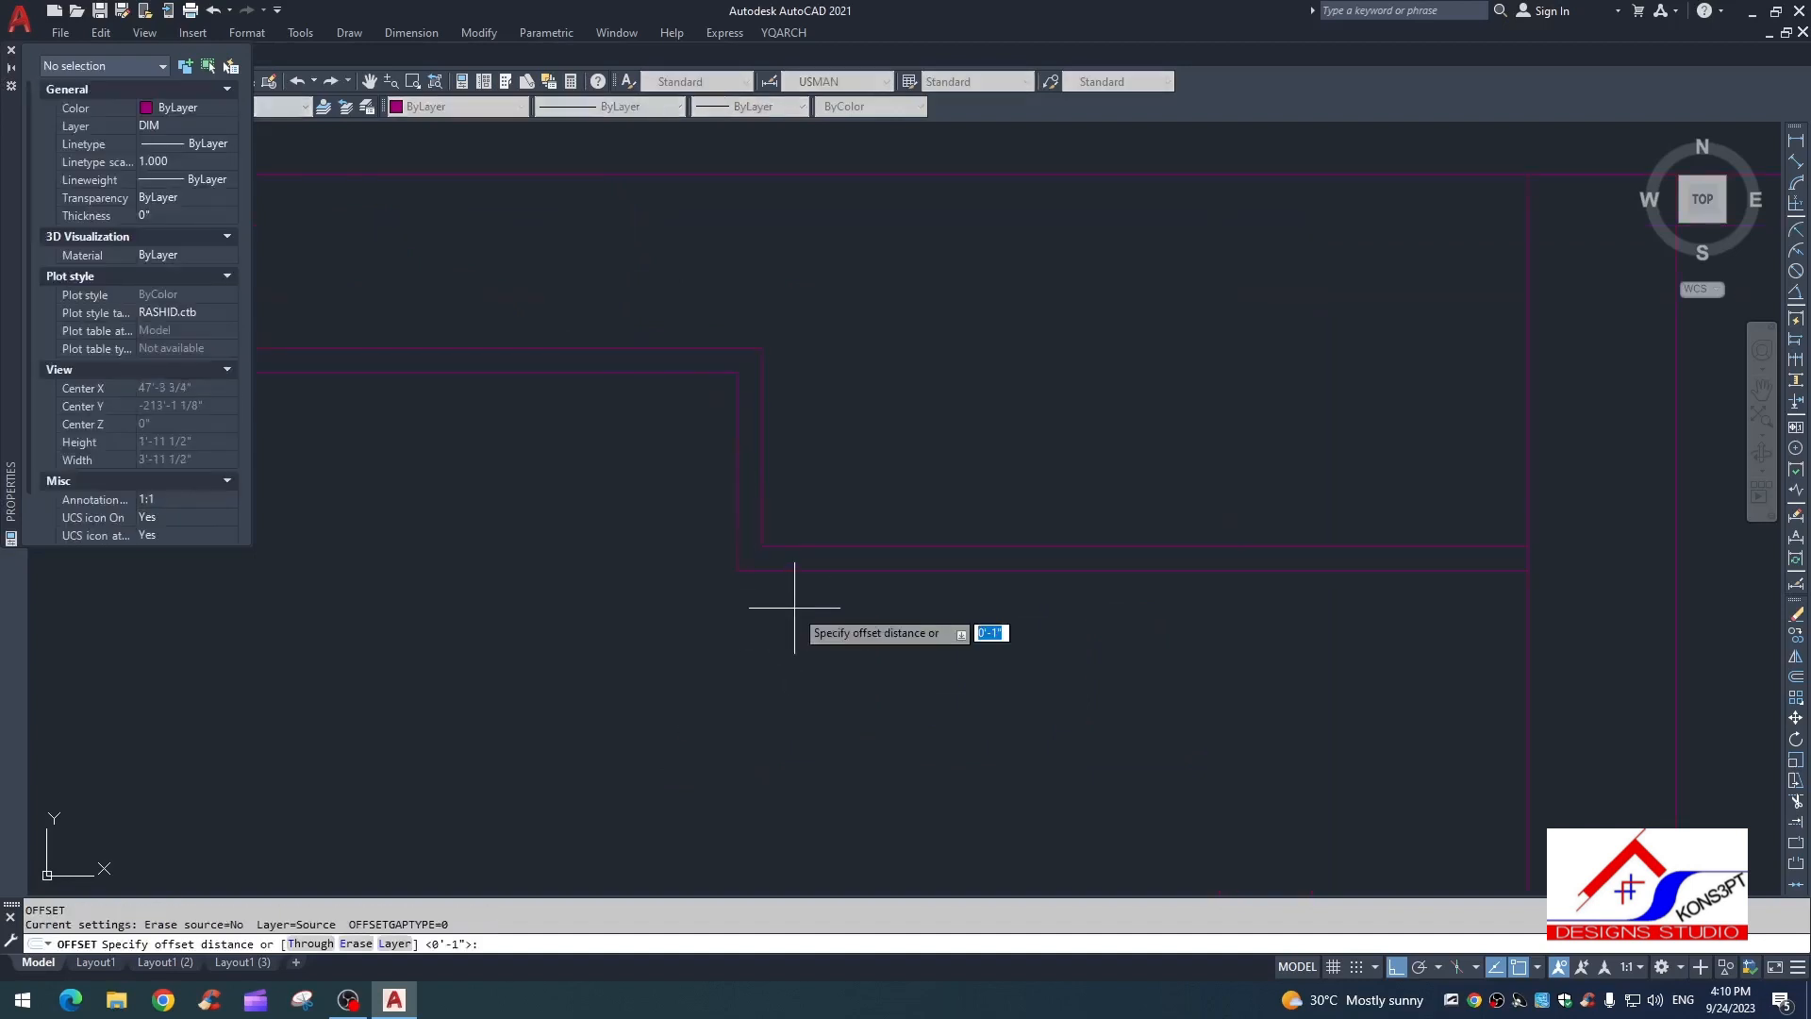
pyautogui.write('2')
pyautogui.press('Return')
pyautogui.click(791, 545)
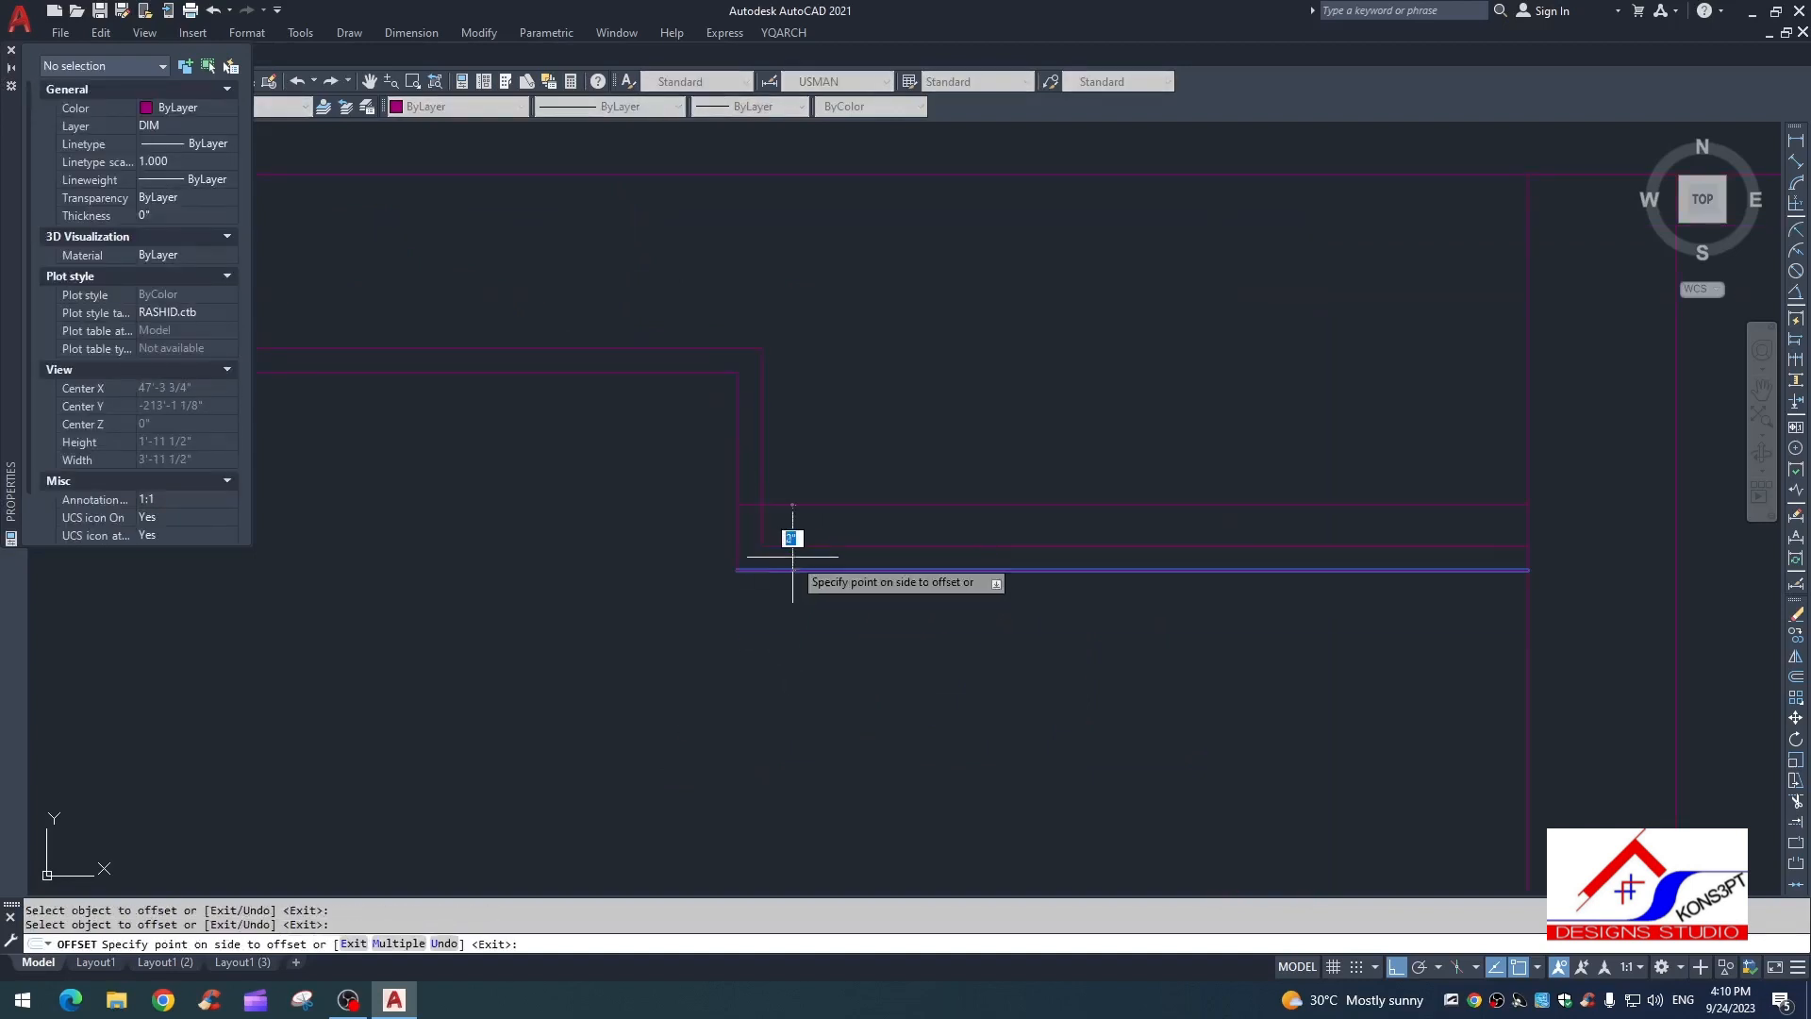
pyautogui.click(744, 514)
pyautogui.press('Escape')
# Step: Fillet the offset line with both vertical lines at the ledge's free end to form a closed upturned lip
pyautogui.write('f')
pyautogui.click(741, 507)
pyautogui.click(737, 526)
pyautogui.press('space')
pyautogui.click(754, 506)
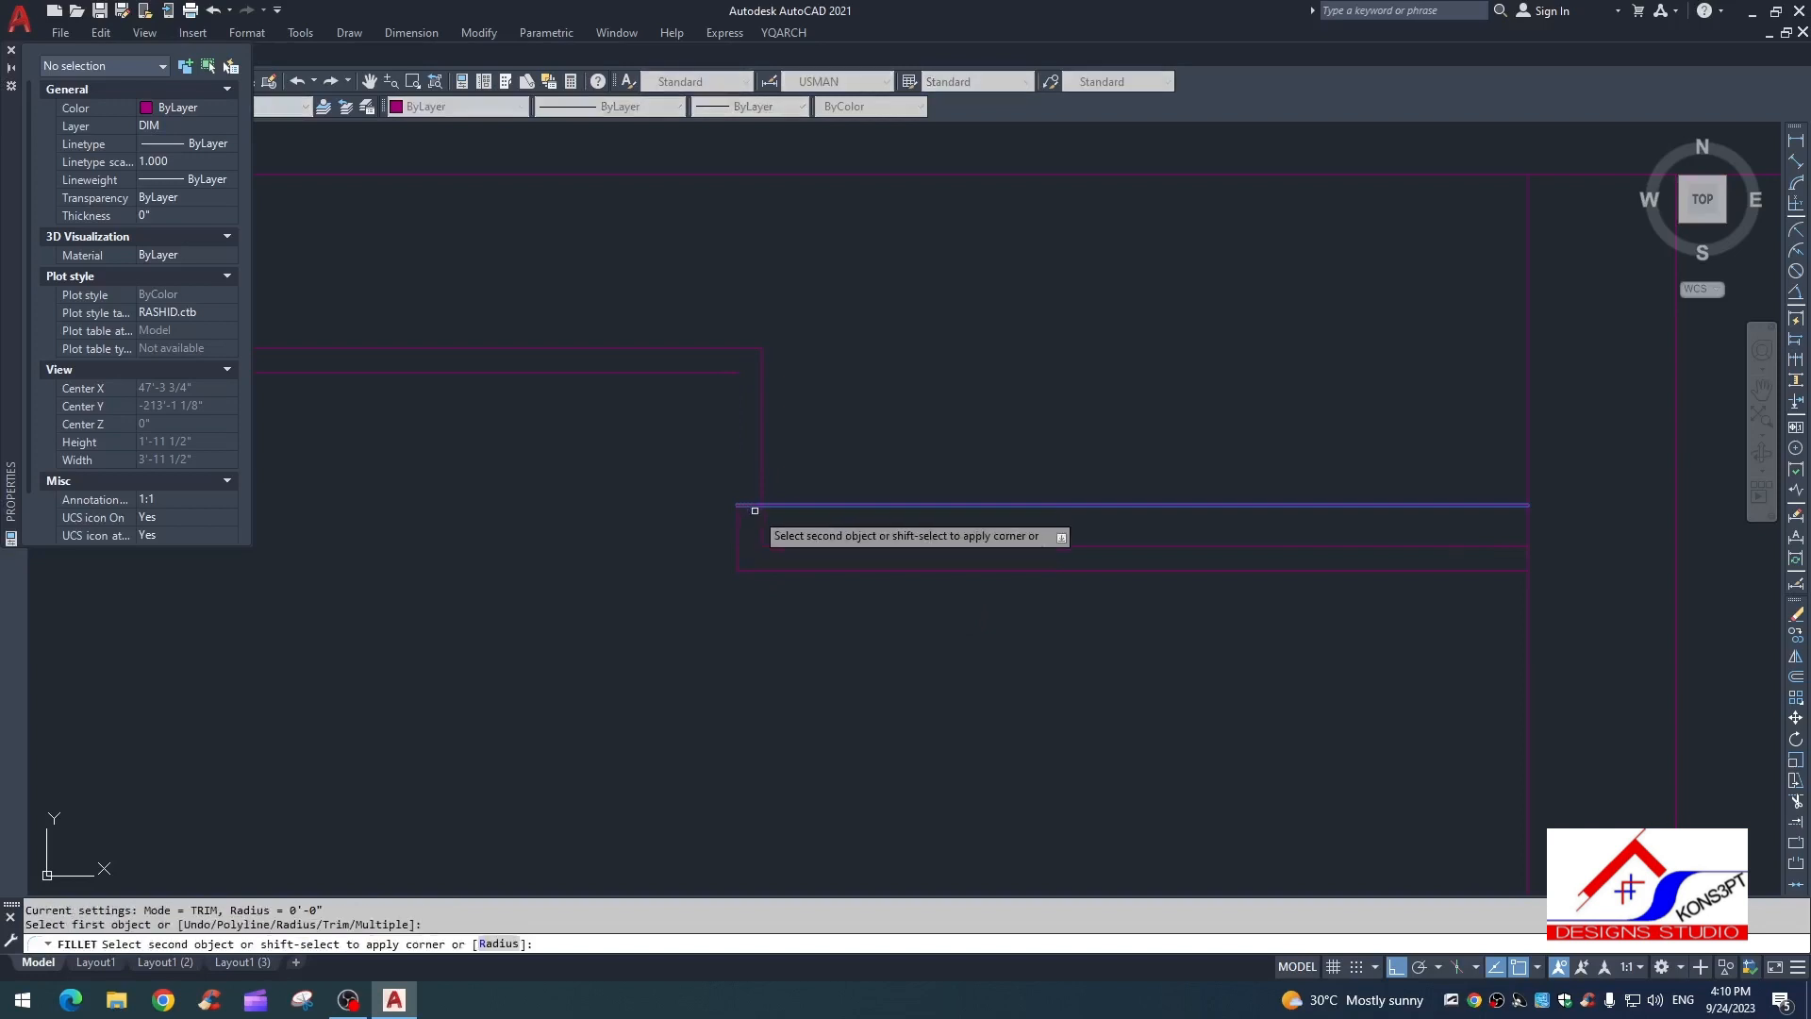
pyautogui.click(758, 520)
pyautogui.click(757, 522)
pyautogui.click(759, 524)
# Step: Offset the lip's outer vertical line 3" toward the wall
pyautogui.write('o')
pyautogui.press('space')
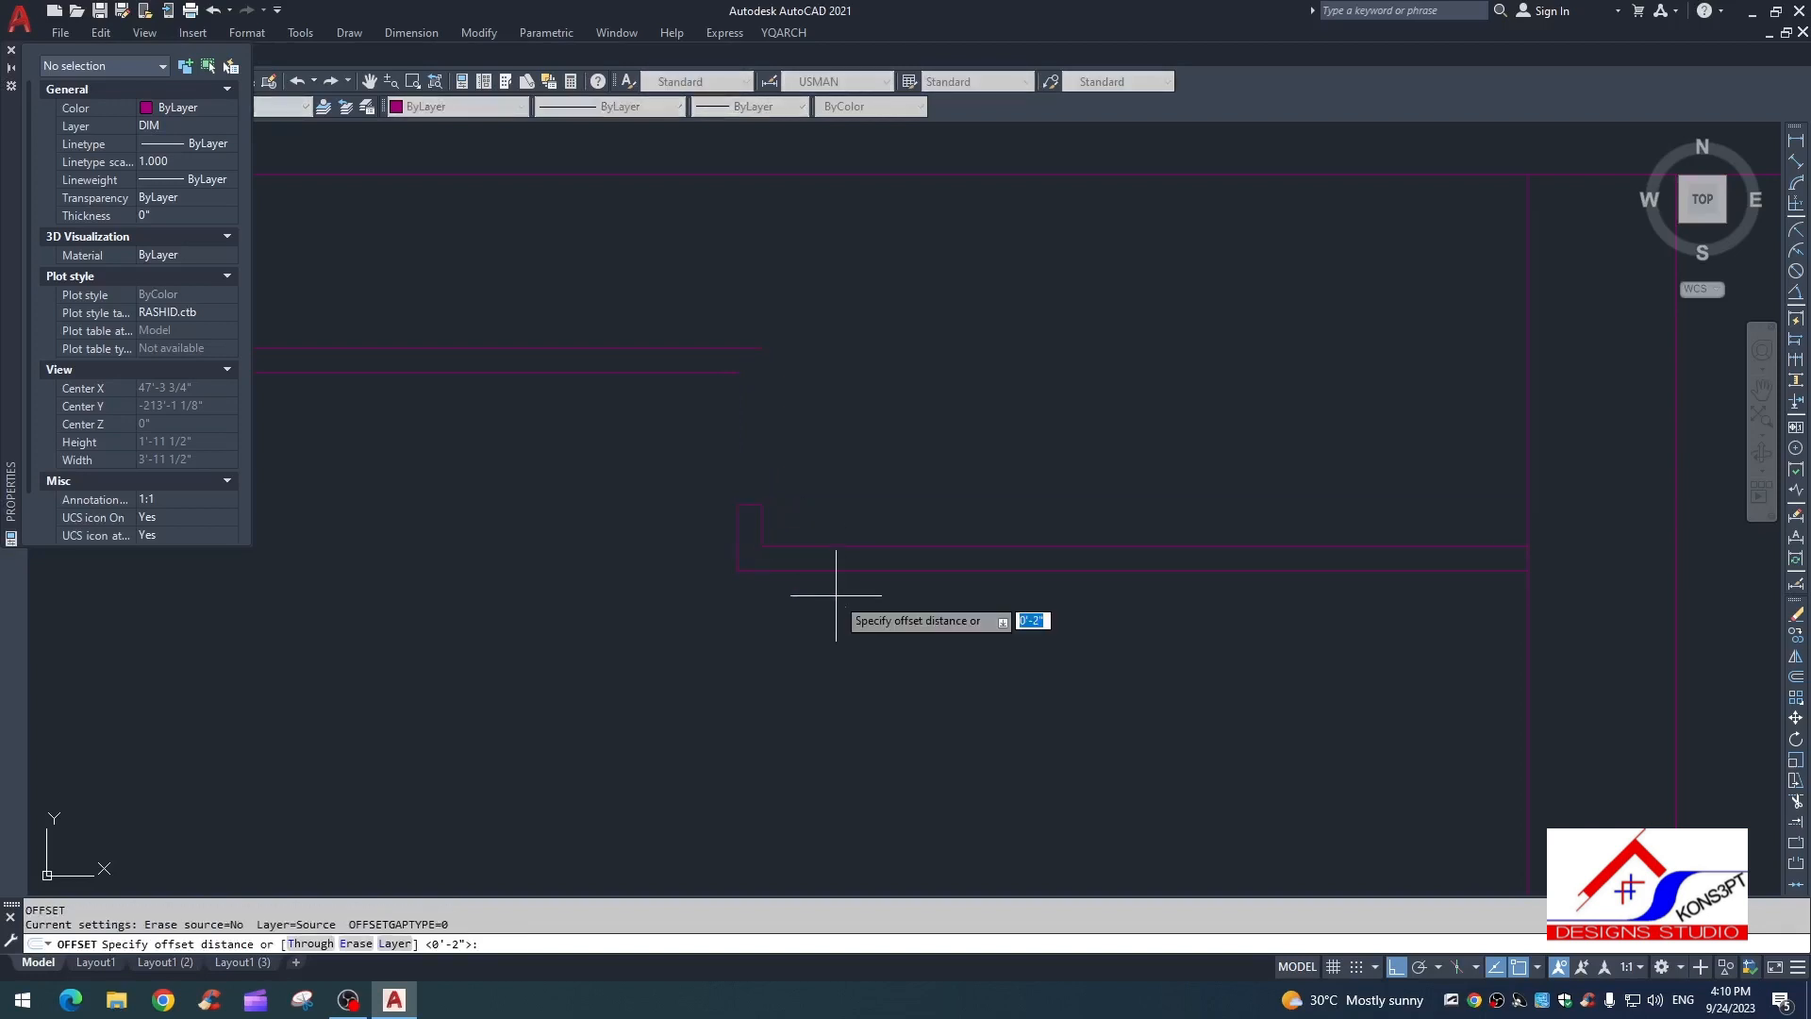
pyautogui.write('3')
pyautogui.press('space')
pyautogui.click(835, 515)
pyautogui.press('space')
# Step: Offset the new vertical line toward the wall by the board thickness of 3/4", picked between the ledge's two lines
pyautogui.press('space')
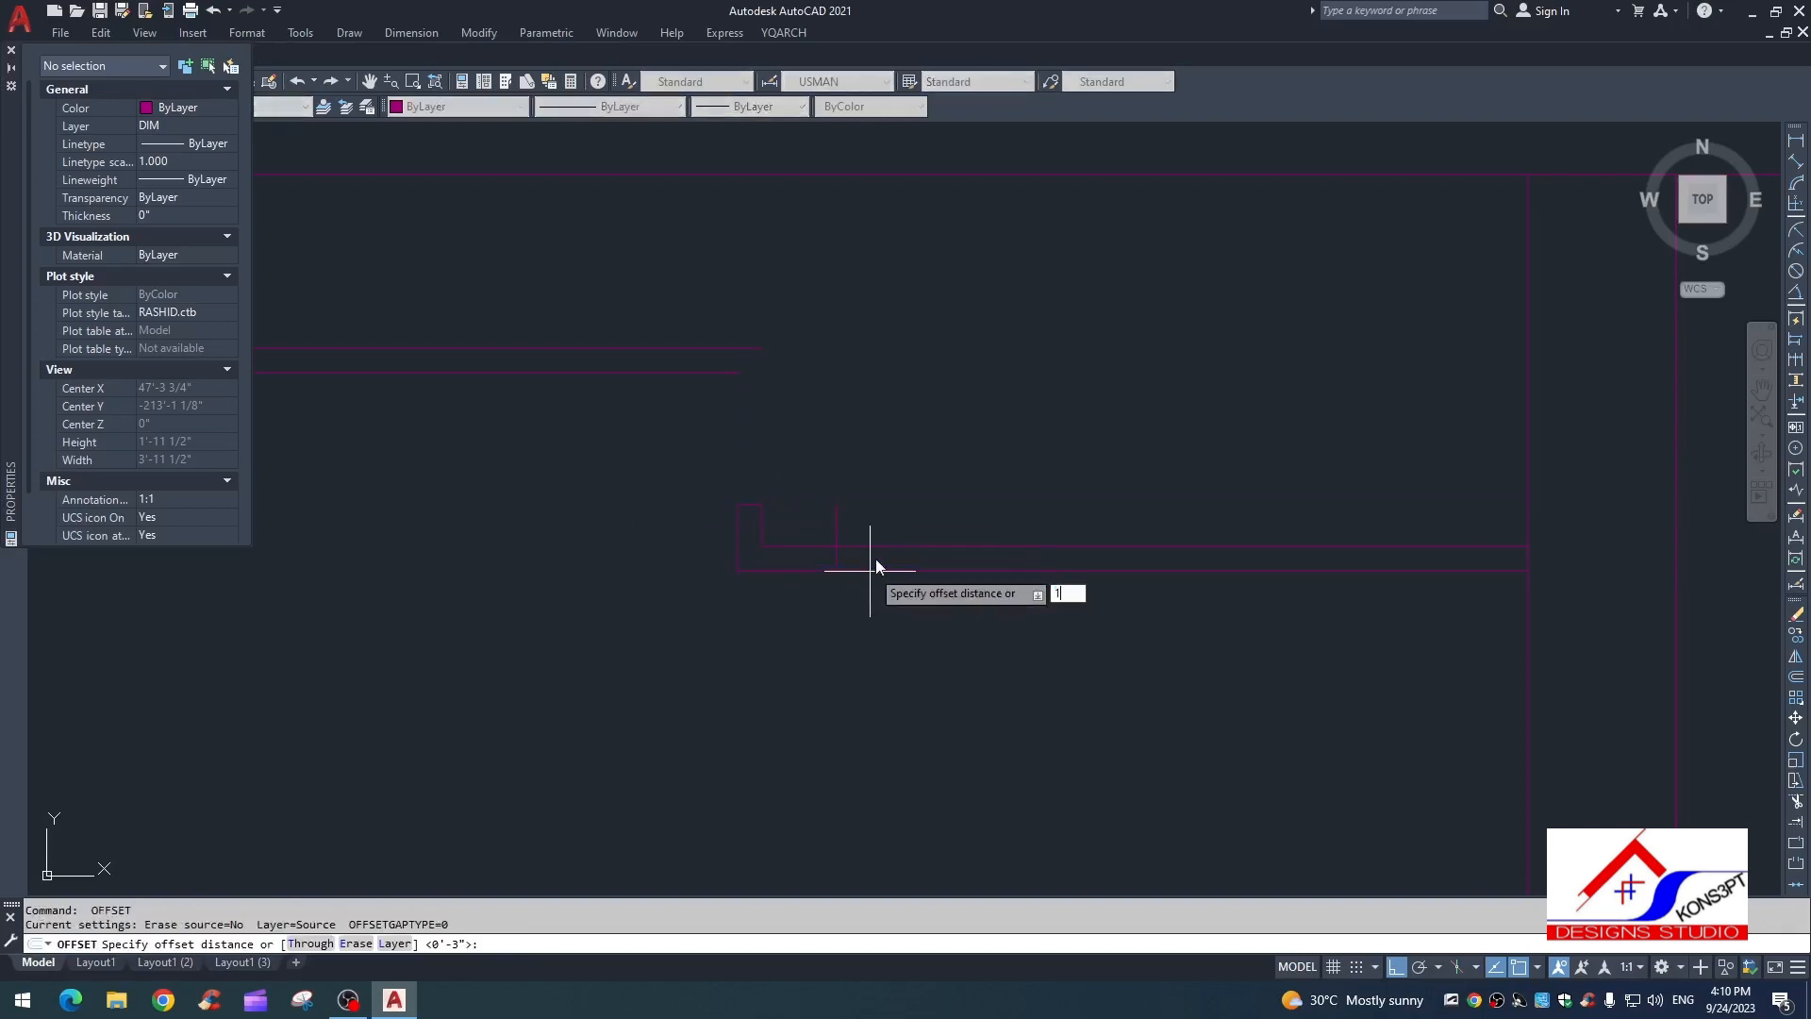
pyautogui.press('Escape')
pyautogui.press('Escape')
pyautogui.press('space')
pyautogui.click(901, 549)
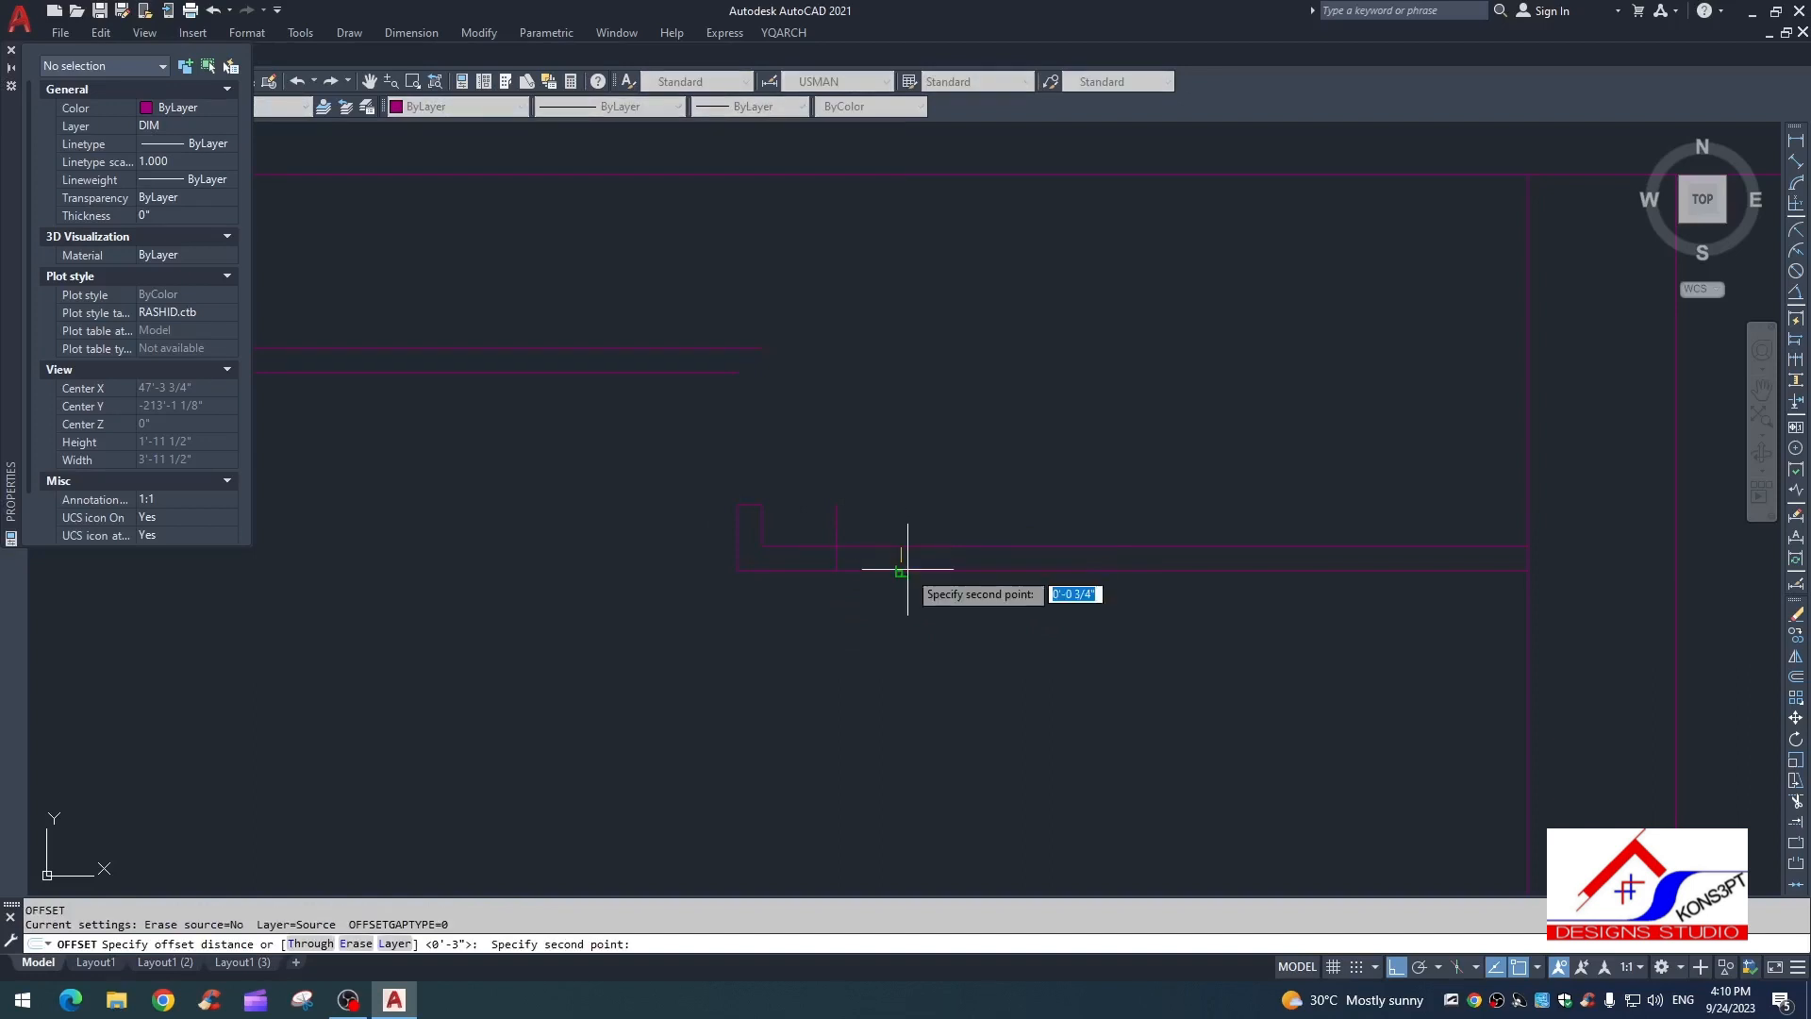
pyautogui.click(868, 517)
pyautogui.press('Escape')
# Step: Fillet the two upper ceiling lines with the two new vertical lines to form the drop's corner
pyautogui.click(745, 372)
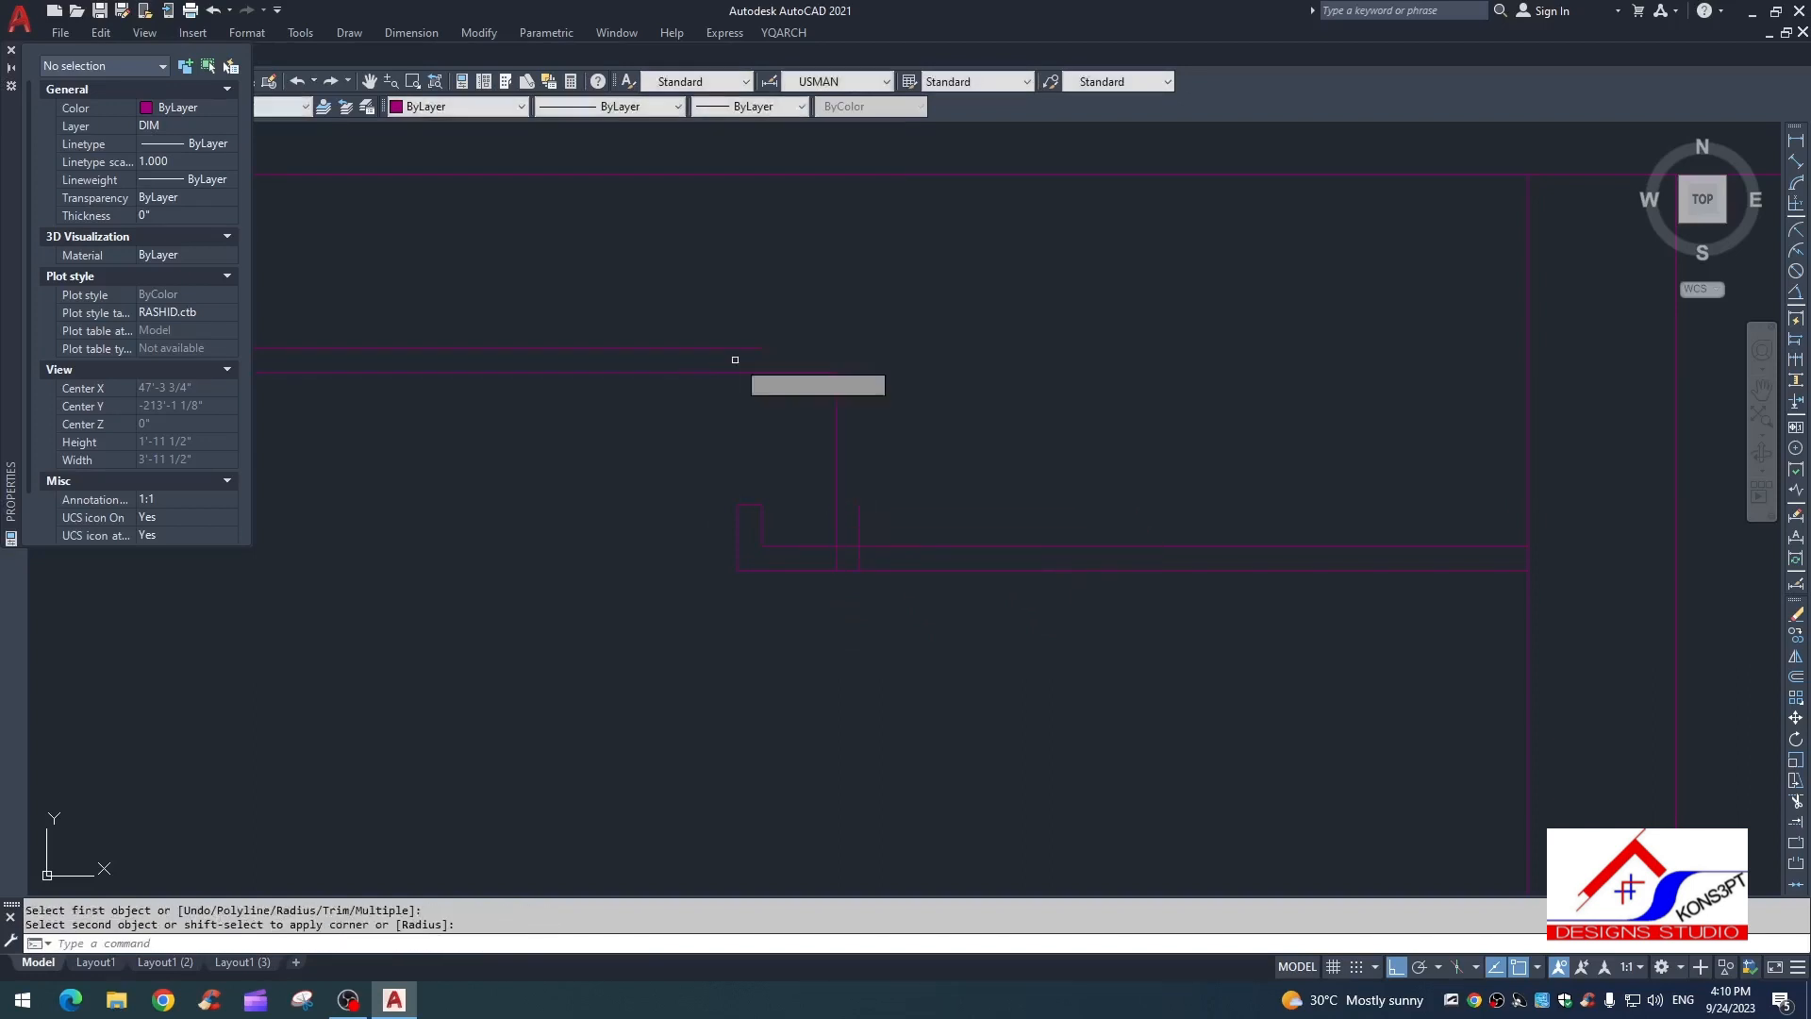
pyautogui.press('space')
pyautogui.click(783, 348)
pyautogui.click(858, 530)
pyautogui.scroll(2, 858, 530)
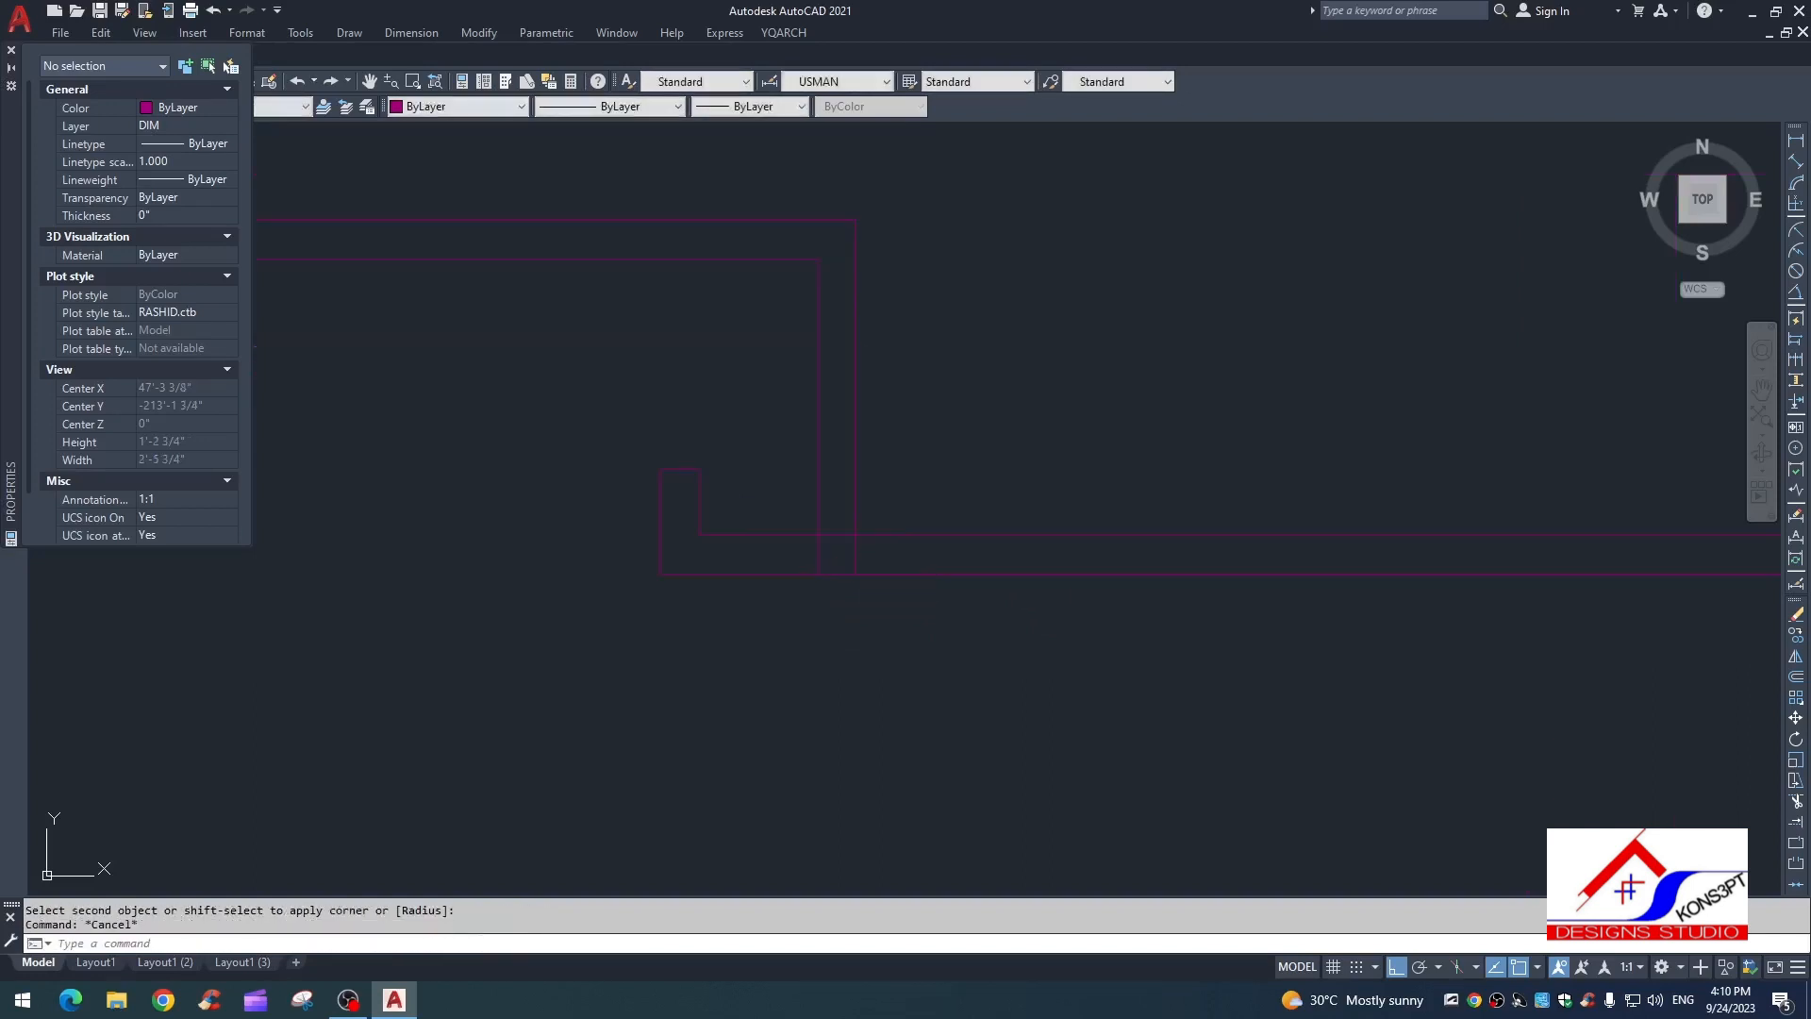
# Step: Trim the two vertical drop lines where they run through the ledge board
pyautogui.write('tr')
pyautogui.press('space')
pyautogui.click(822, 548)
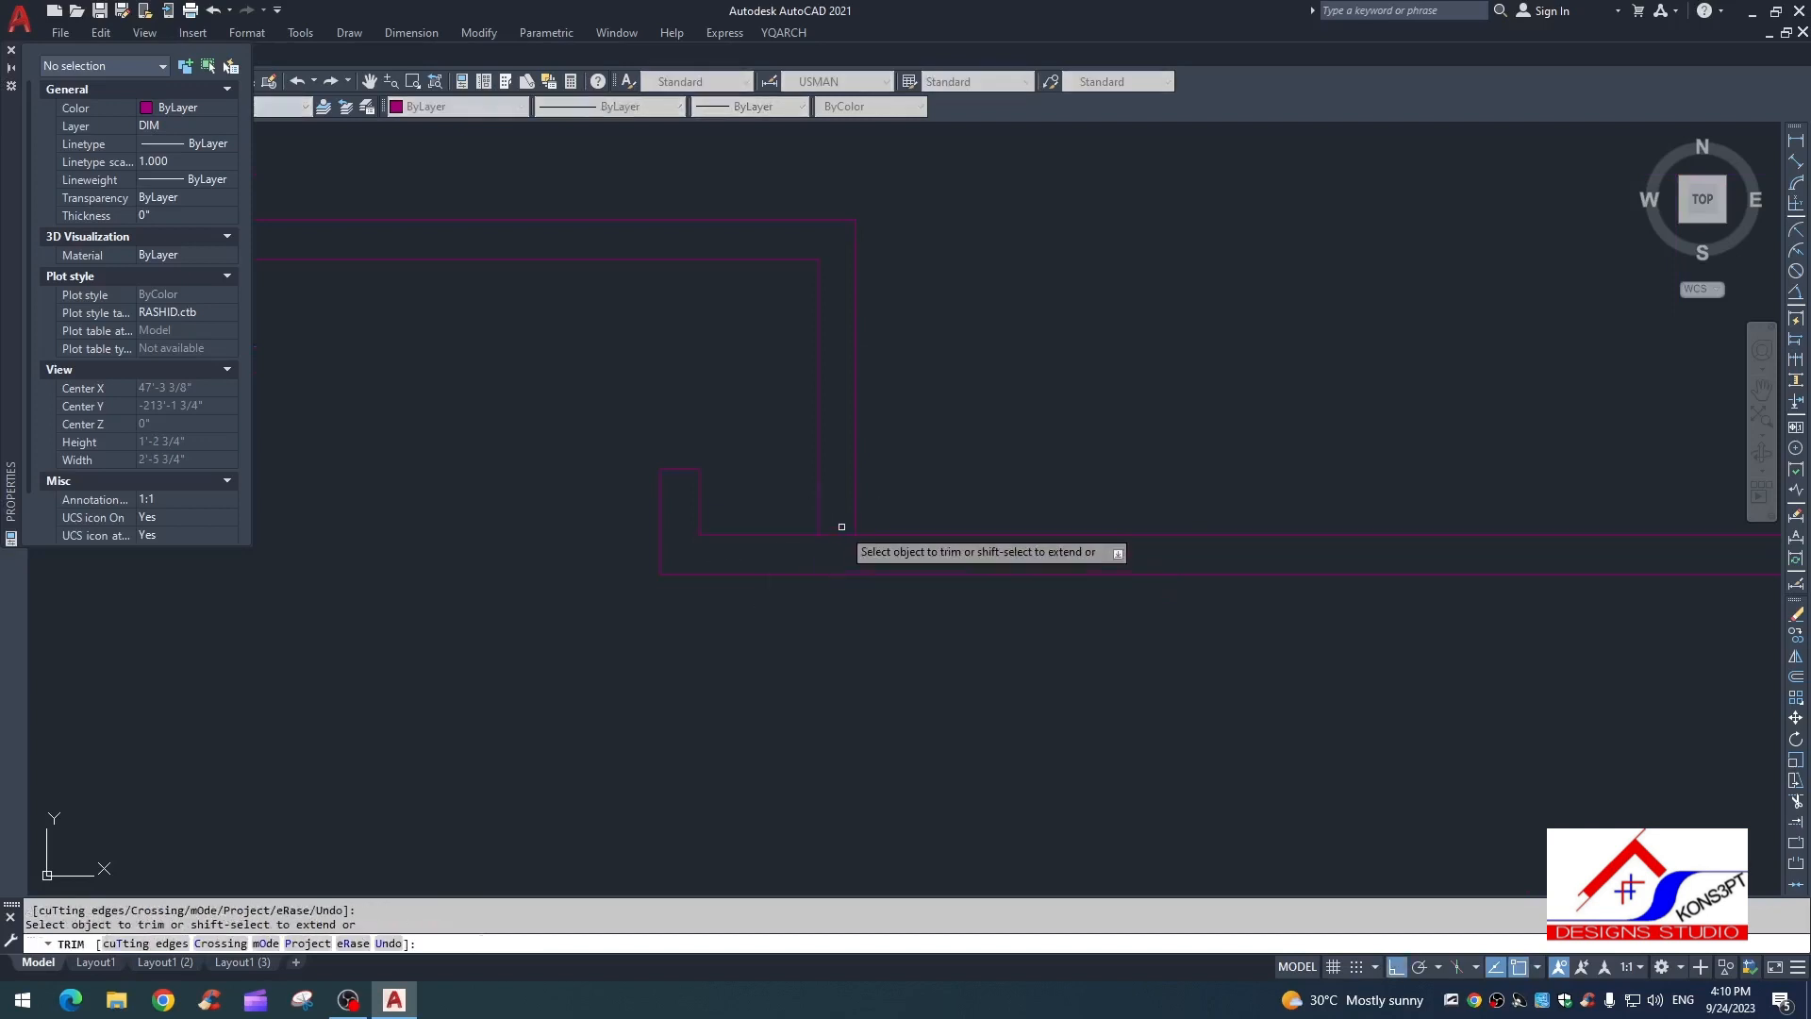
pyautogui.press('Escape')
# Step: Draw a rope light circle with a radius of about 1/2" near the foot of the vertical drop
pyautogui.scroll(3, 860, 561)
pyautogui.write('c')
pyautogui.press('space')
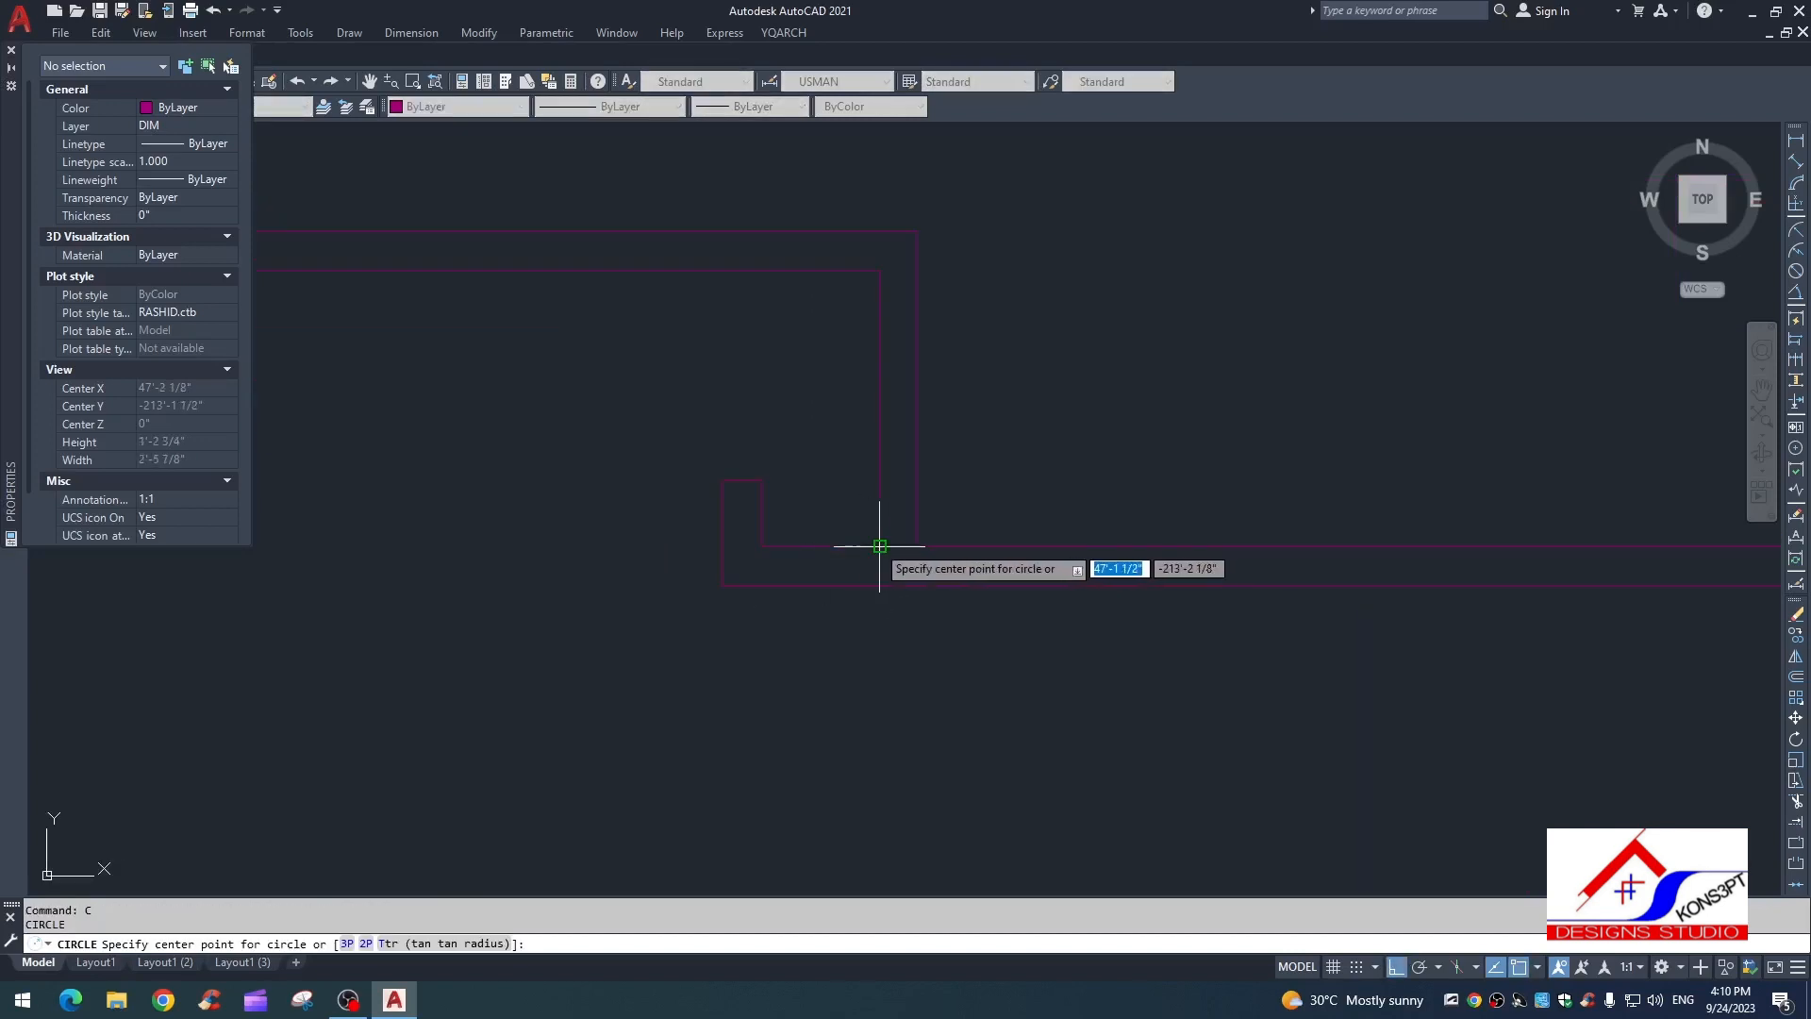
pyautogui.click(879, 539)
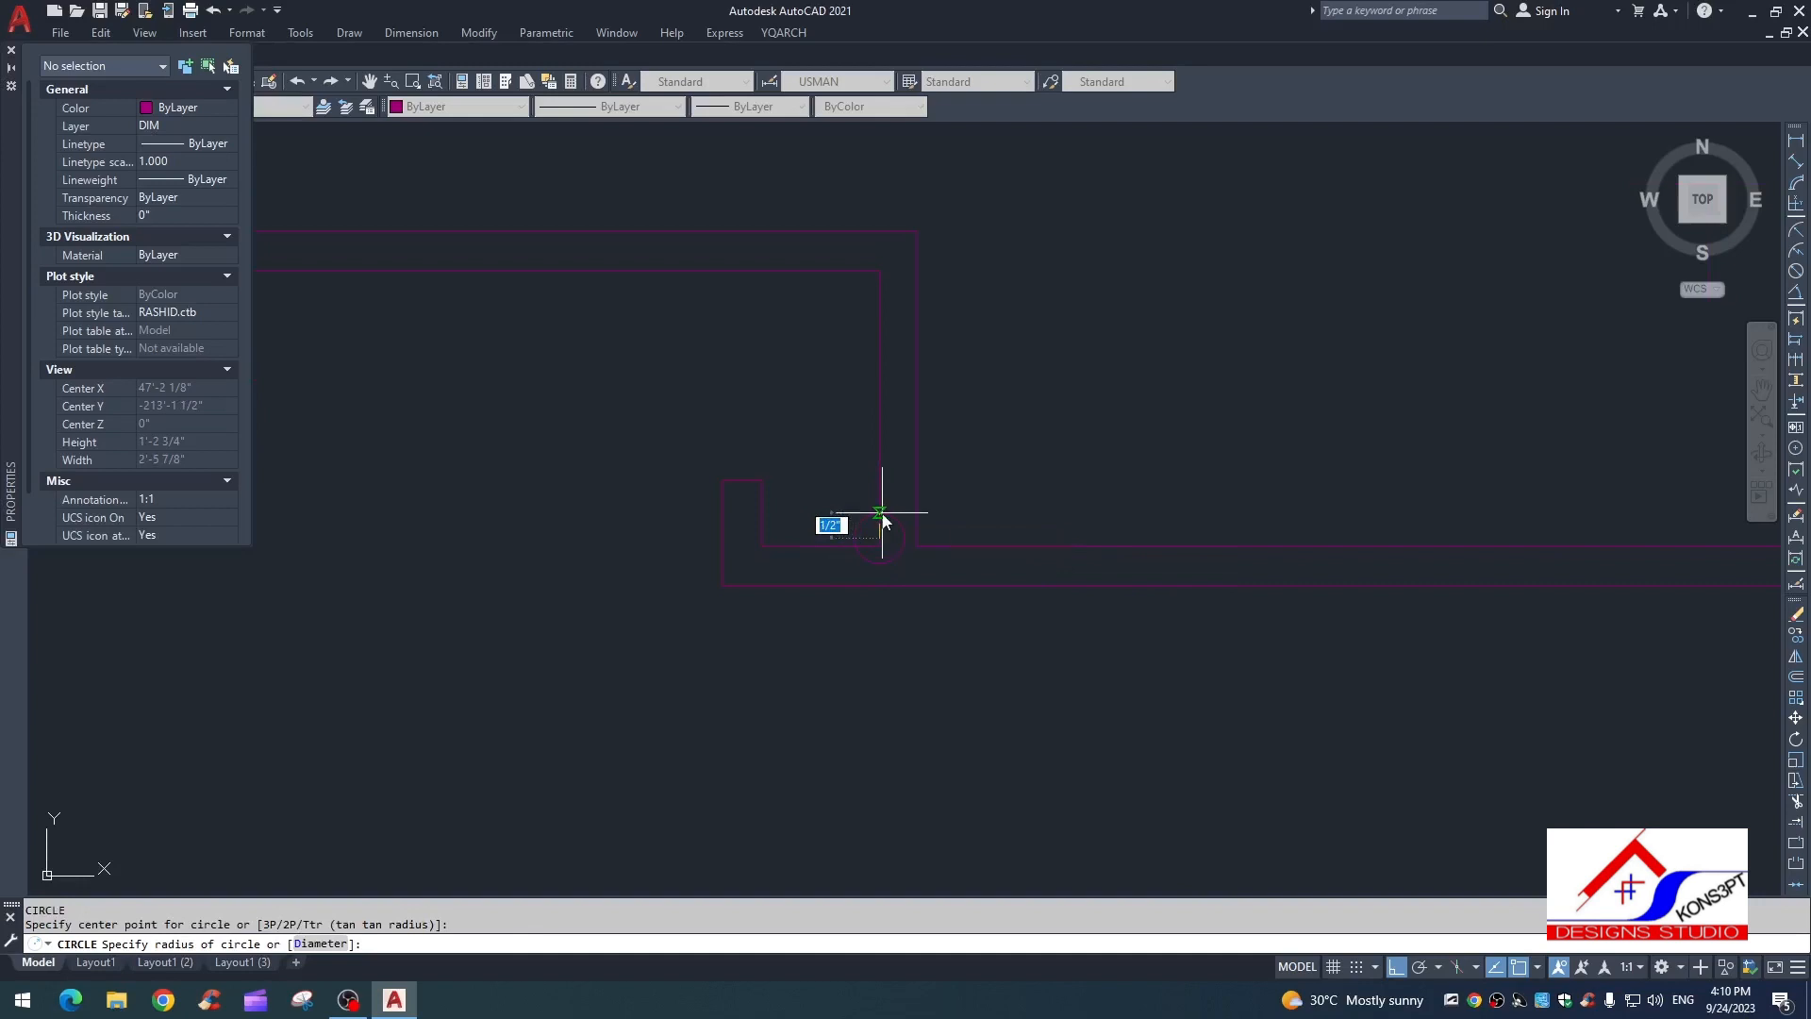
pyautogui.press('Return')
# Step: Move the rope light circle by its quadrants so it rests on the ledge inside the pocket, against the vertical drop
pyautogui.click(852, 534)
pyautogui.write('m')
pyautogui.press('space')
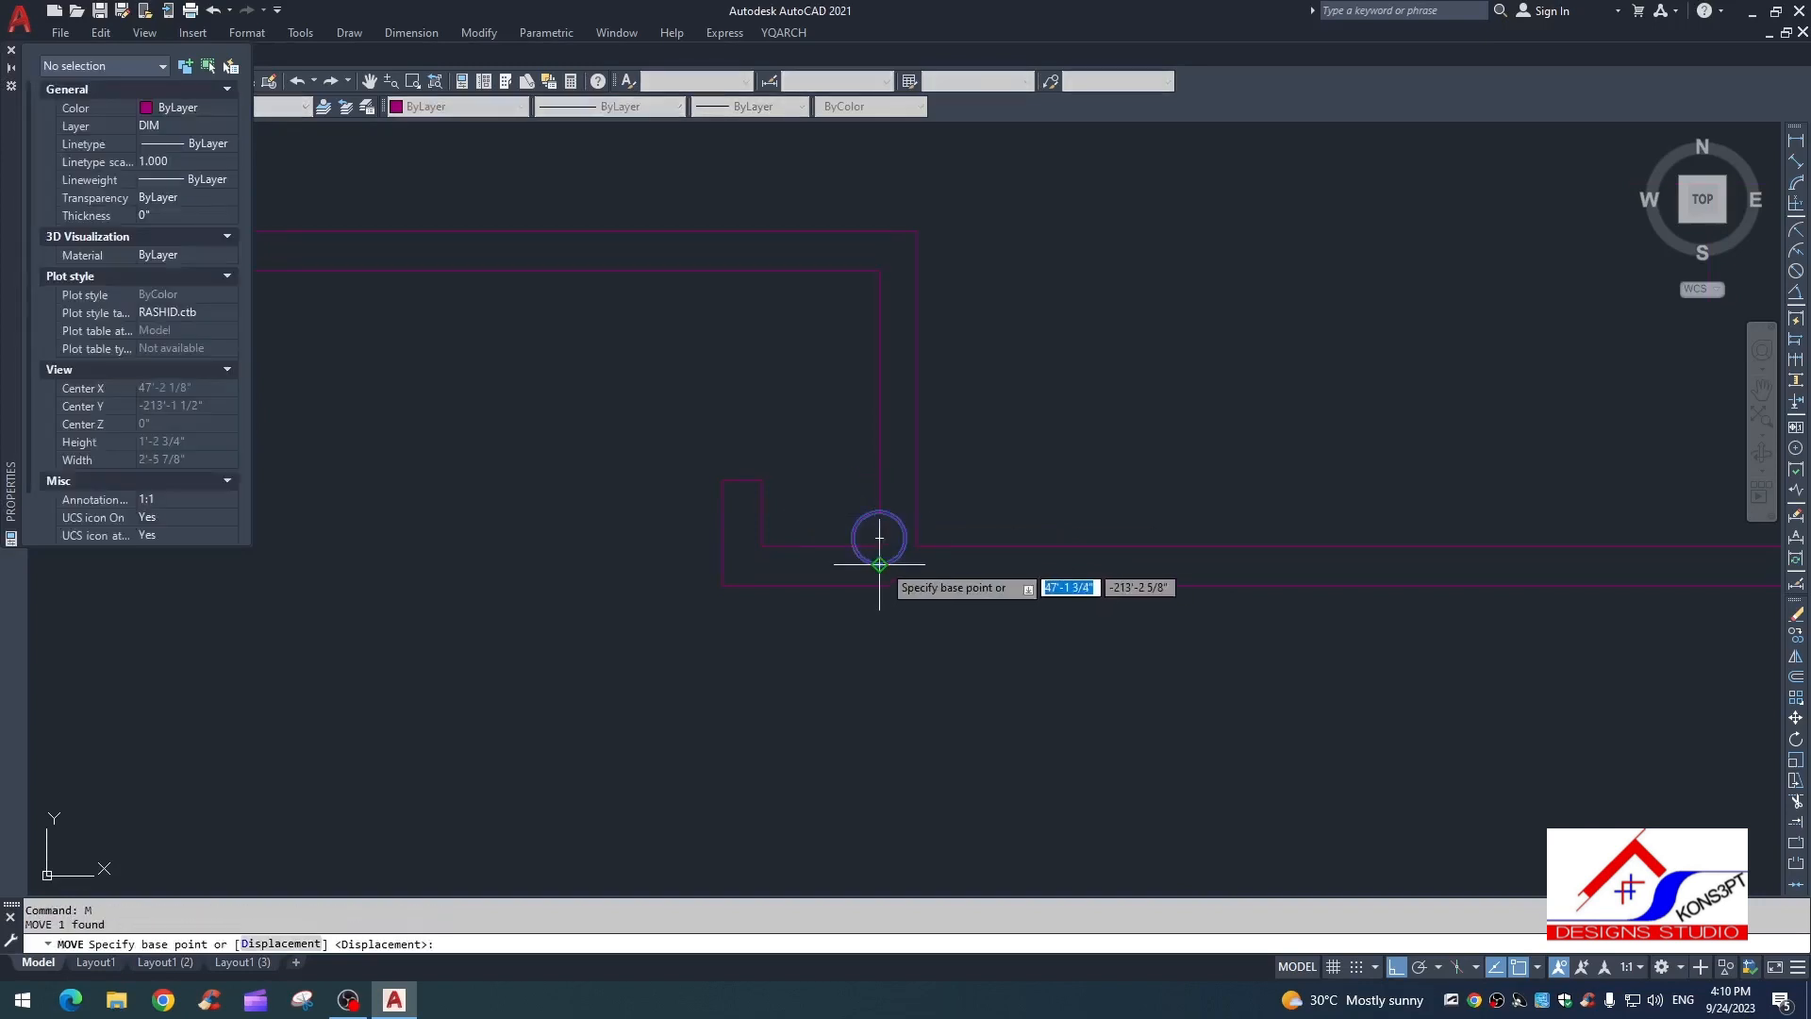
pyautogui.click(879, 564)
pyautogui.click(879, 546)
pyautogui.press('Escape')
pyautogui.click(866, 494)
pyautogui.click(867, 500)
pyautogui.write(',')
pyautogui.press('space')
pyautogui.write('m')
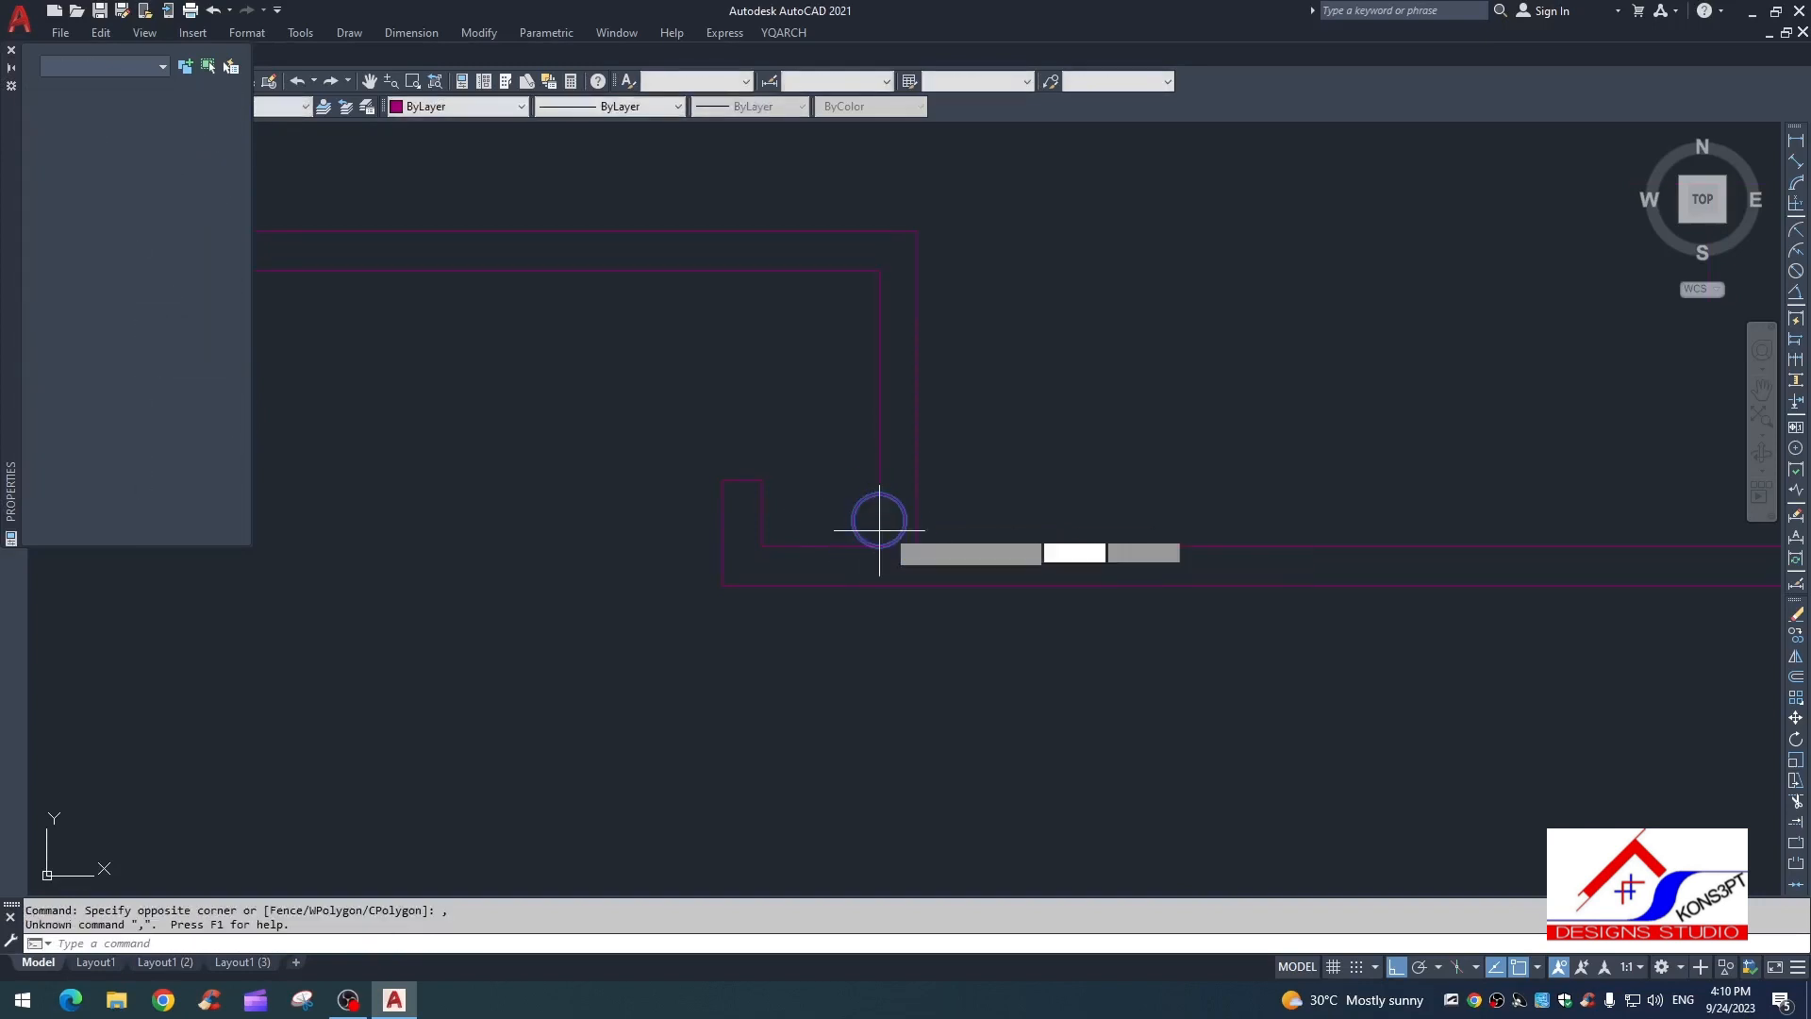
pyautogui.click(879, 518)
pyautogui.scroll(-2, 853, 615)
pyautogui.press('Escape')
pyautogui.press('Escape')
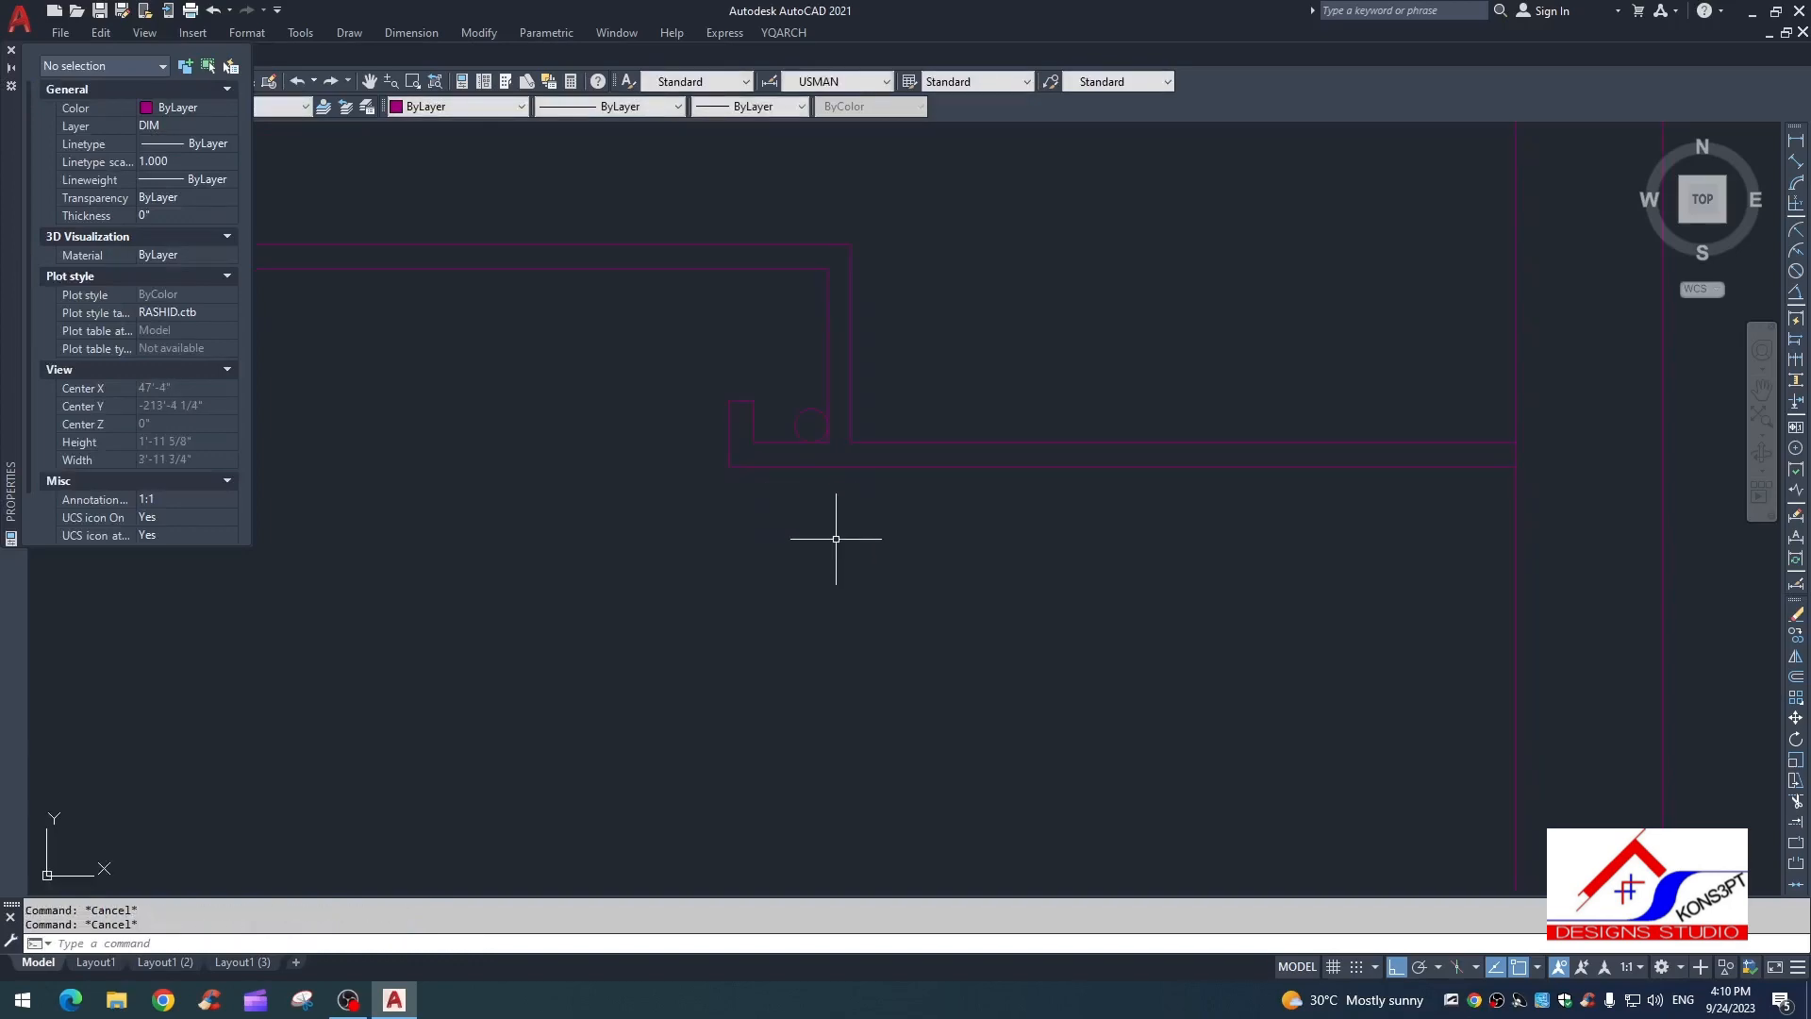
# Step: Copy the "gypsum ceiling" and "rope light" labels with their leaders from the bedroom plan to the section detail's ledge
pyautogui.scroll(-3, 834, 536)
pyautogui.moveTo(836, 530); pyautogui.dragTo(934, 338, button='middle')
pyautogui.scroll(-2, 933, 339)
pyautogui.scroll(-1, 990, 283)
pyautogui.scroll(3, 703, 750)
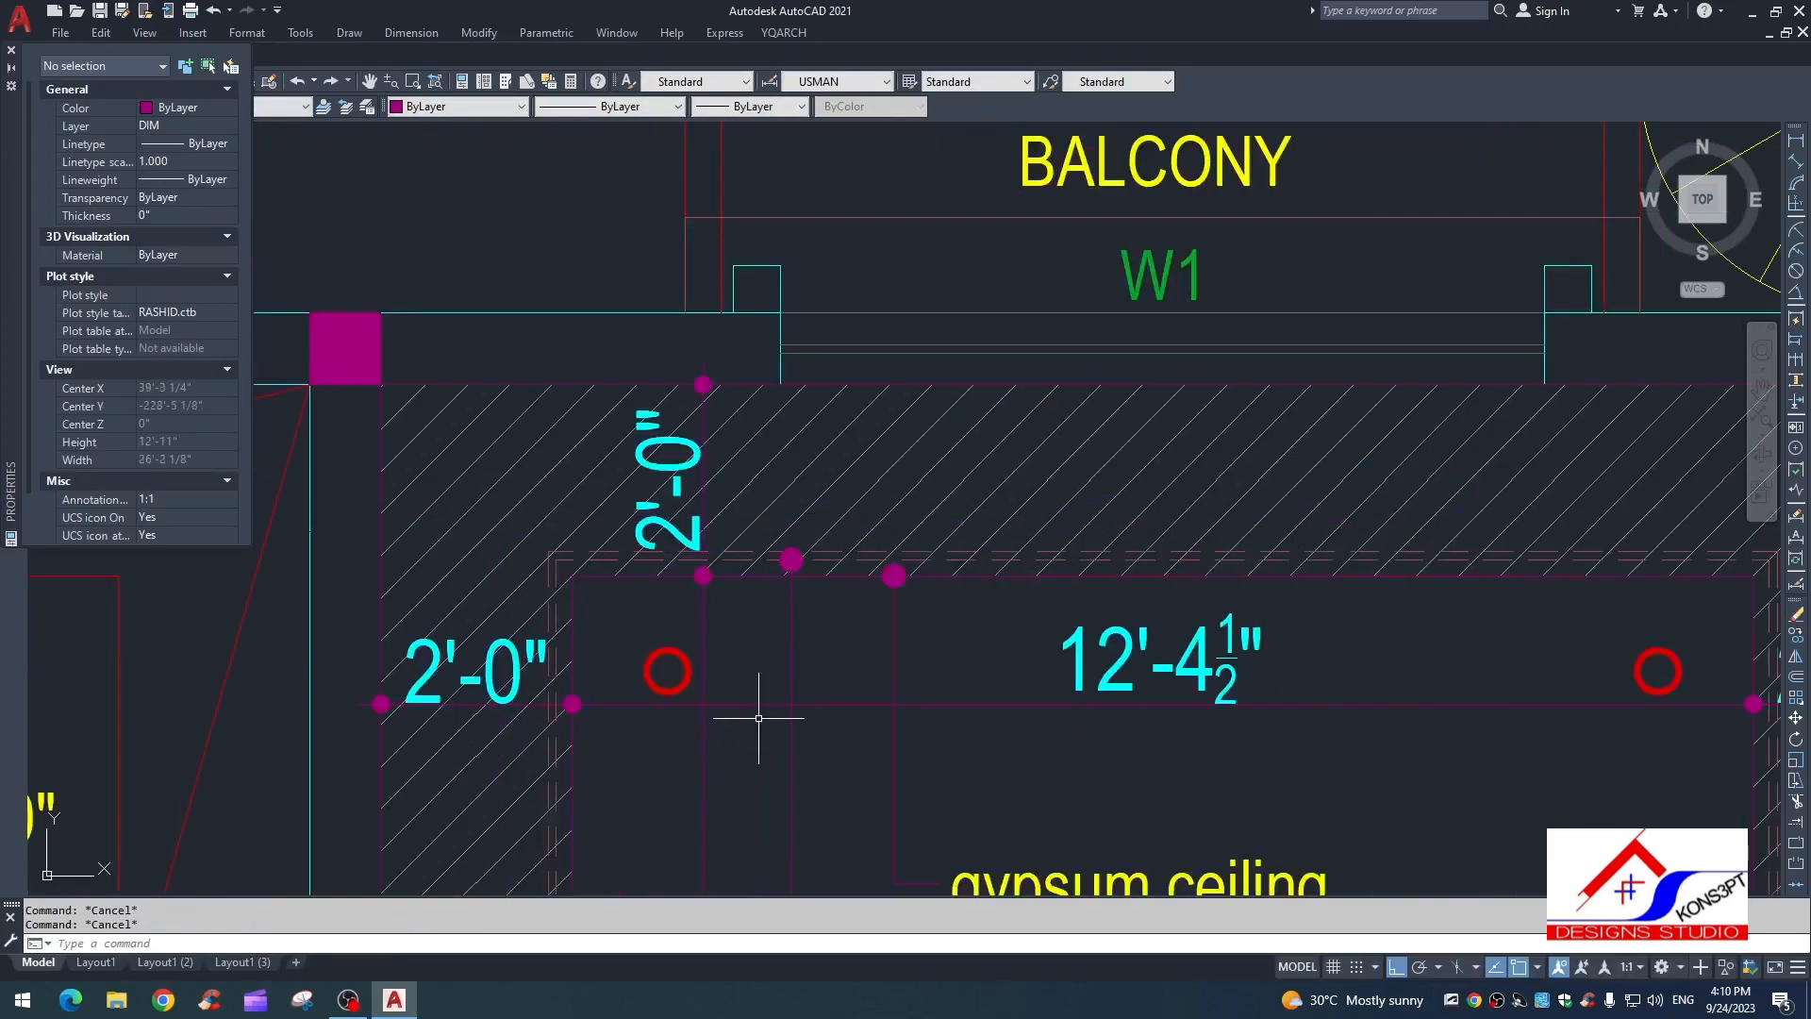
pyautogui.scroll(-2, 759, 718)
pyautogui.click(876, 668)
pyautogui.click(798, 829)
pyautogui.write('co')
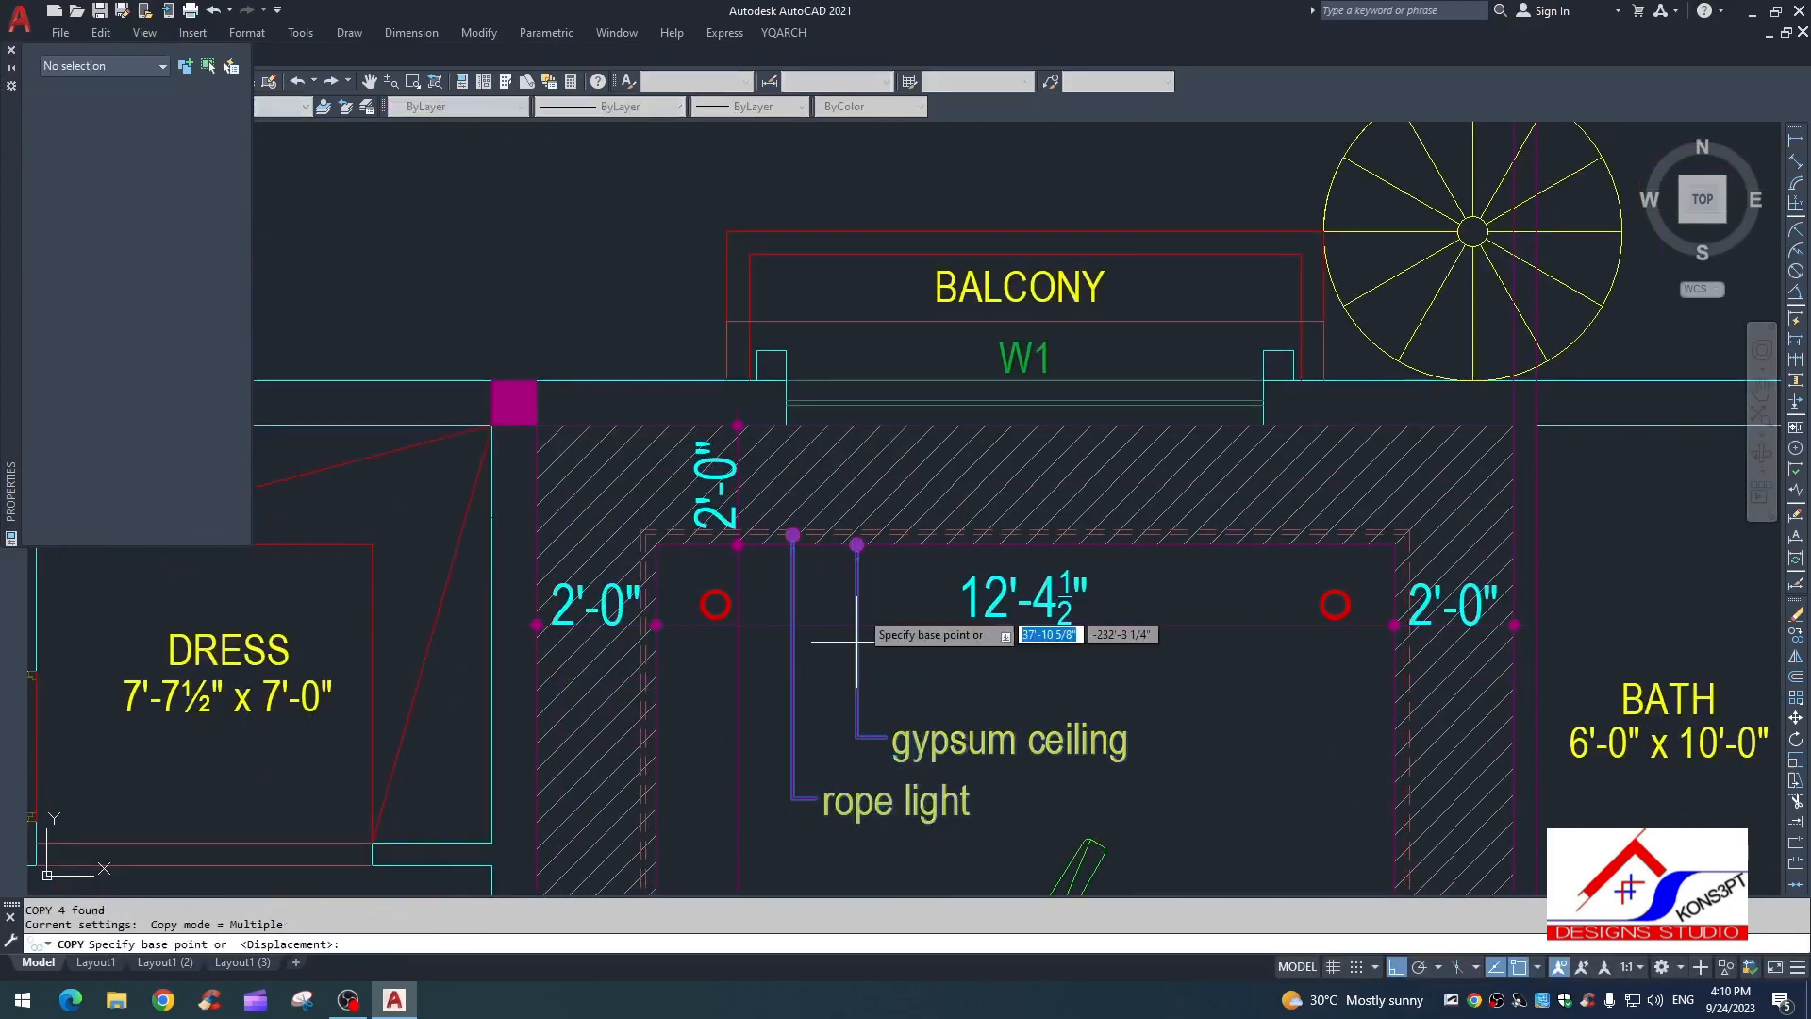
pyautogui.click(793, 535)
pyautogui.scroll(-6, 798, 595)
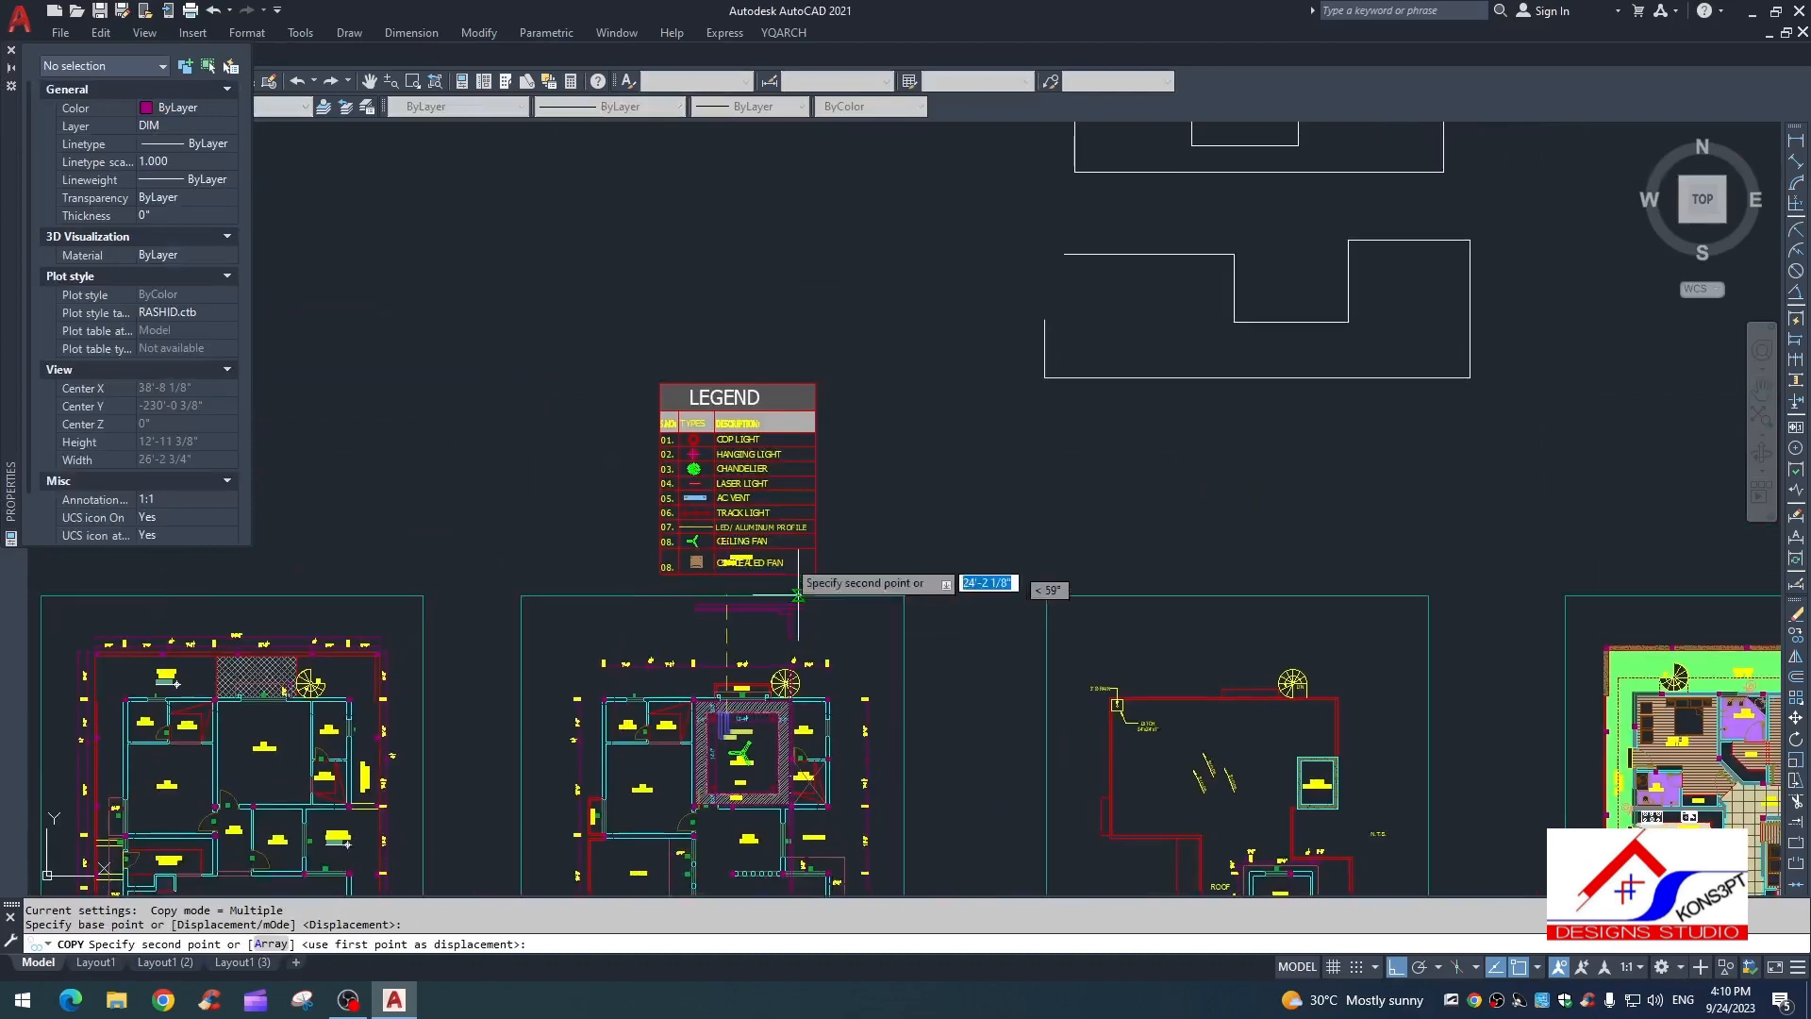
pyautogui.scroll(-2, 958, 545)
pyautogui.scroll(8, 849, 517)
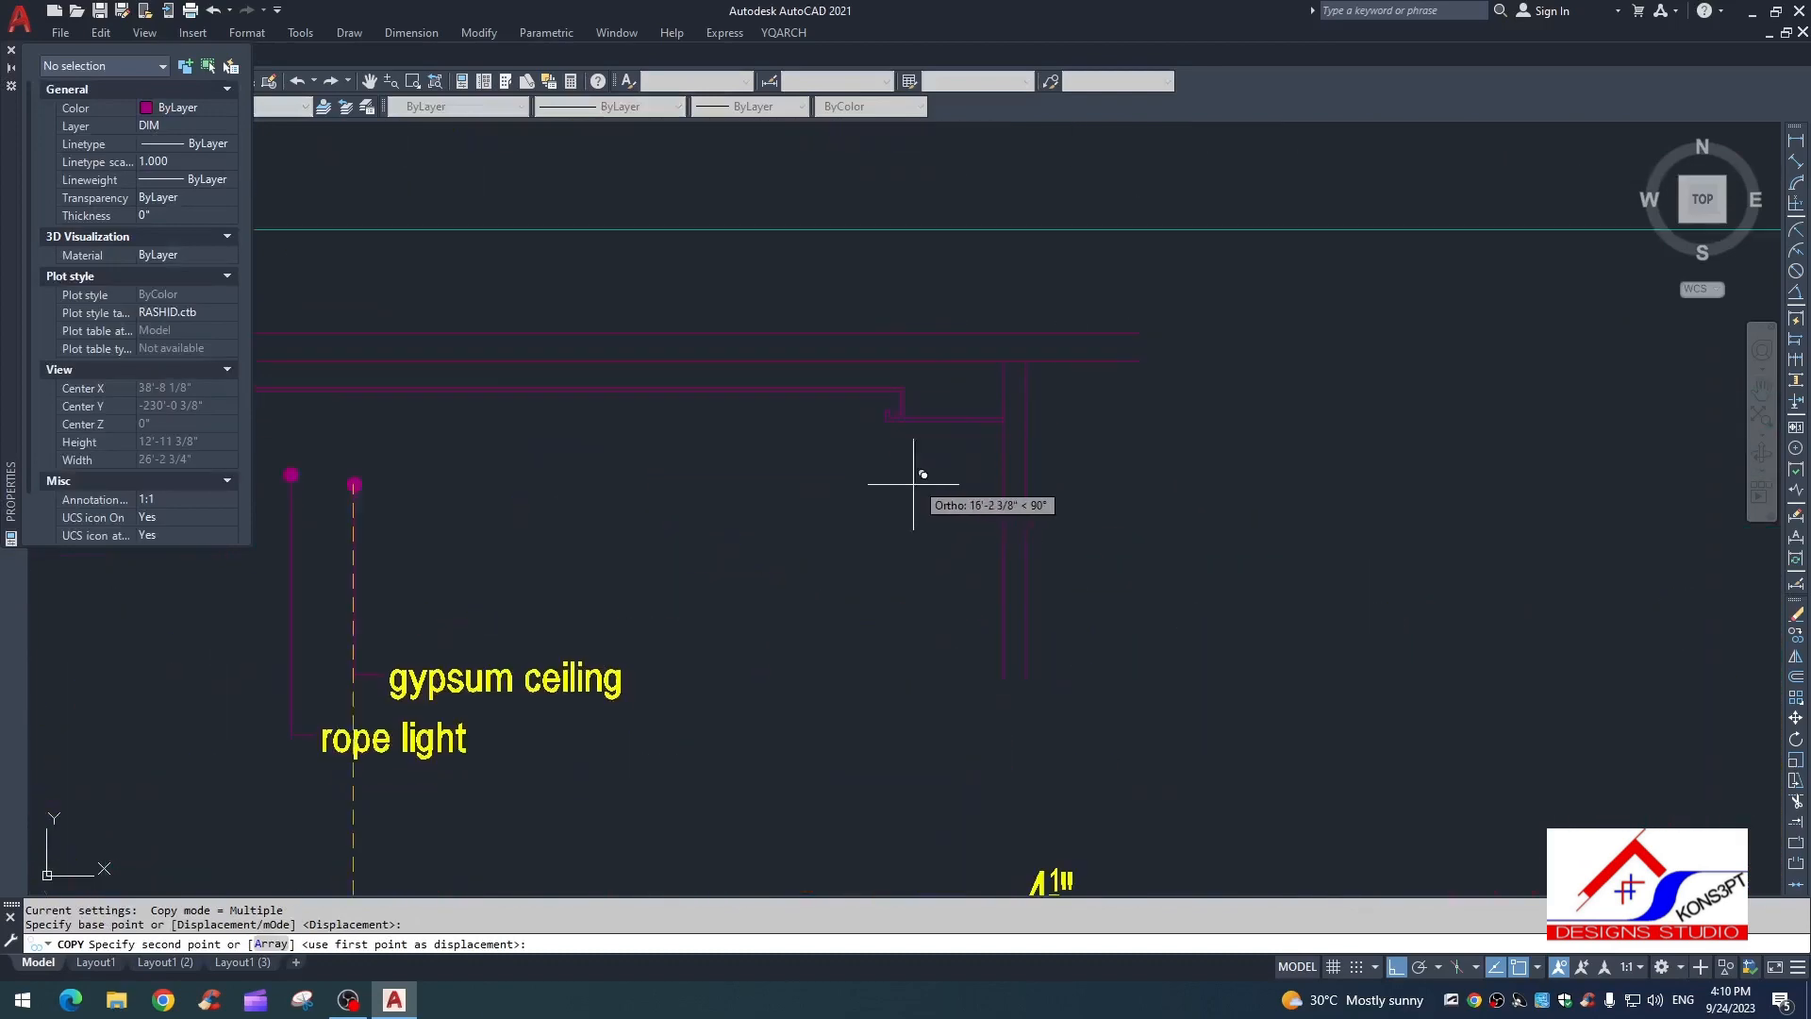
pyautogui.click(915, 413)
pyautogui.scroll(4, 910, 415)
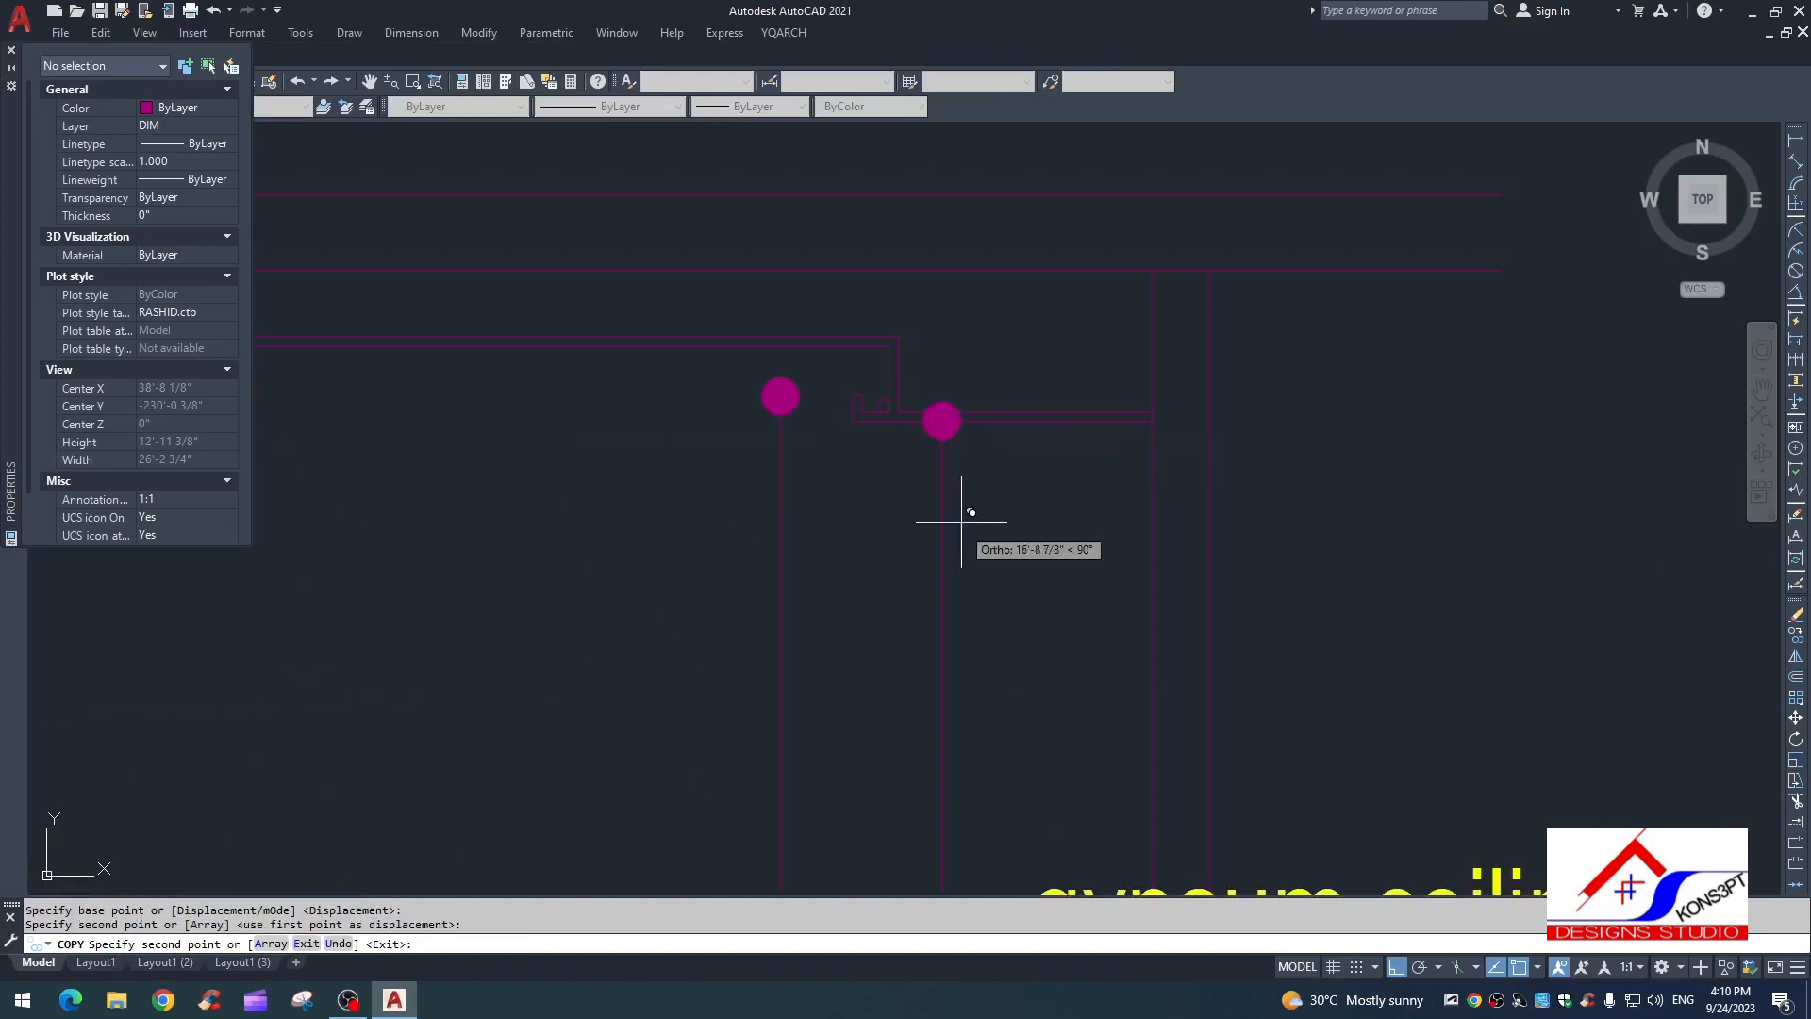
pyautogui.press('Escape')
pyautogui.press('Escape')
pyautogui.press('Escape')
# Step: Mirror the copied labels and leaders about a vertical line through the "gypsum ceiling" leader, erasing the source objects
pyautogui.scroll(-4, 830, 349)
pyautogui.scroll(2, 913, 539)
pyautogui.click(917, 501)
pyautogui.click(570, 670)
pyautogui.write('mi')
pyautogui.press('space')
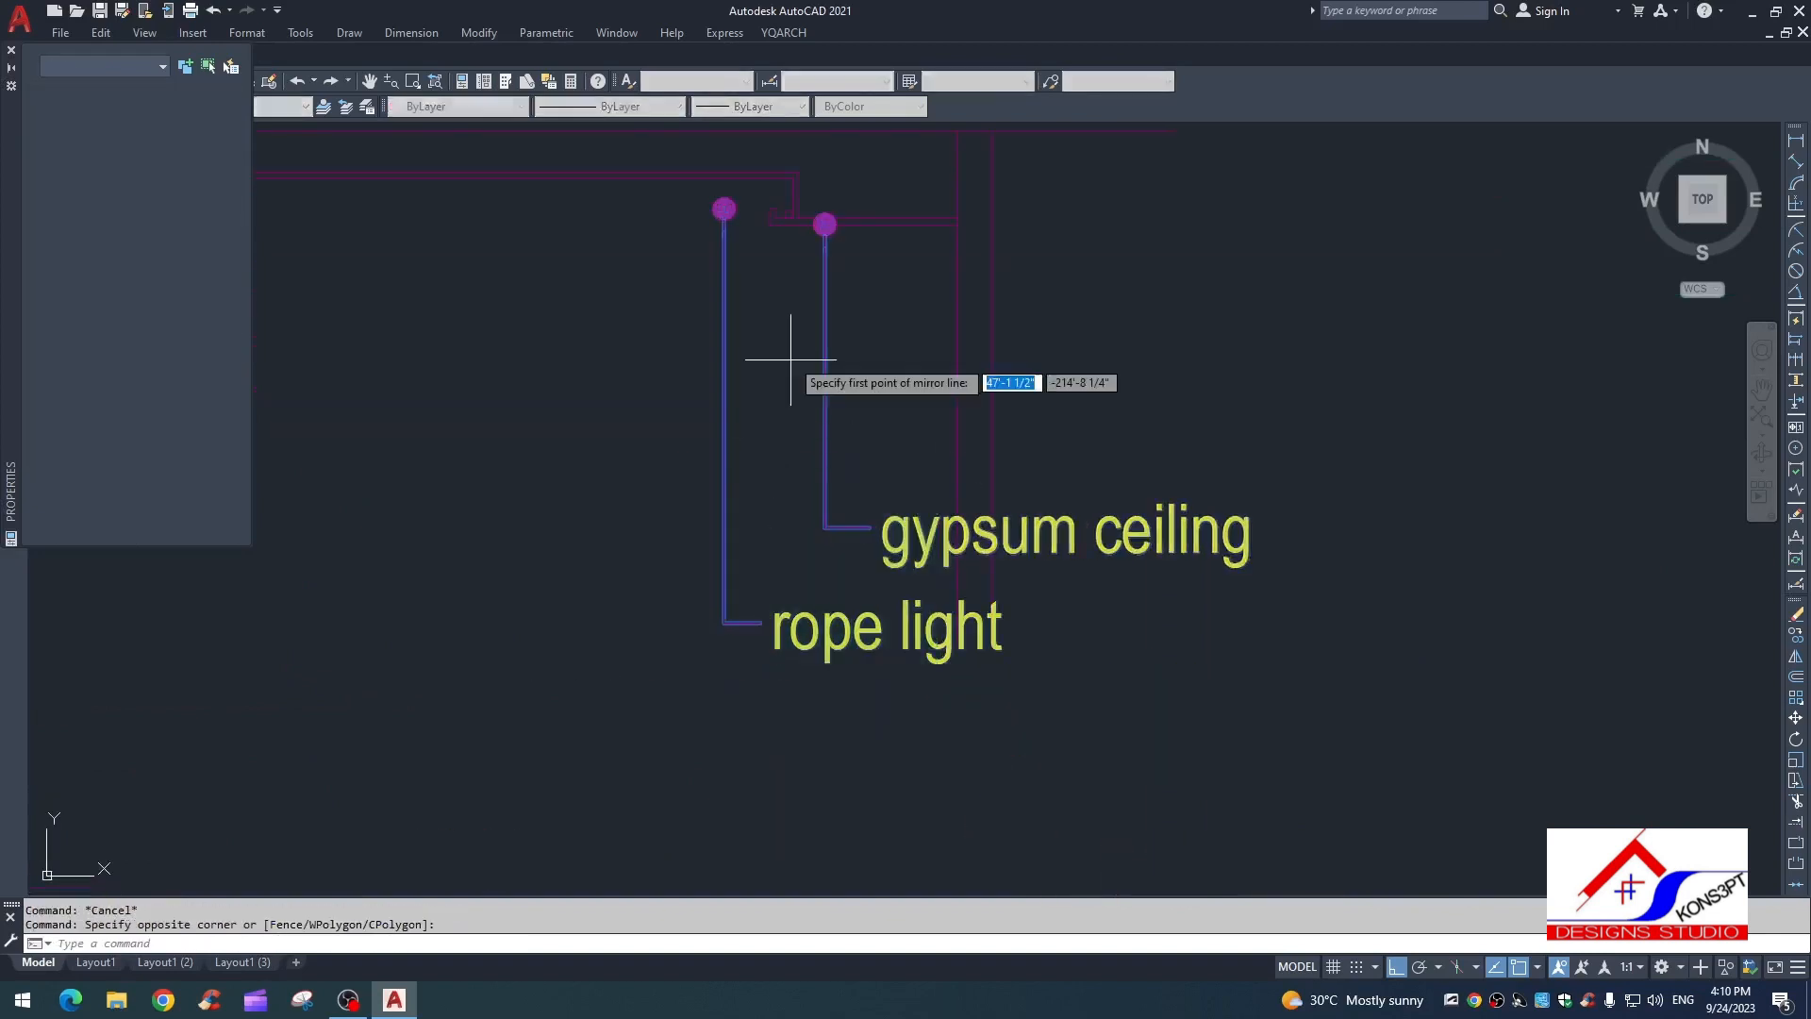
pyautogui.click(824, 224)
pyautogui.click(811, 720)
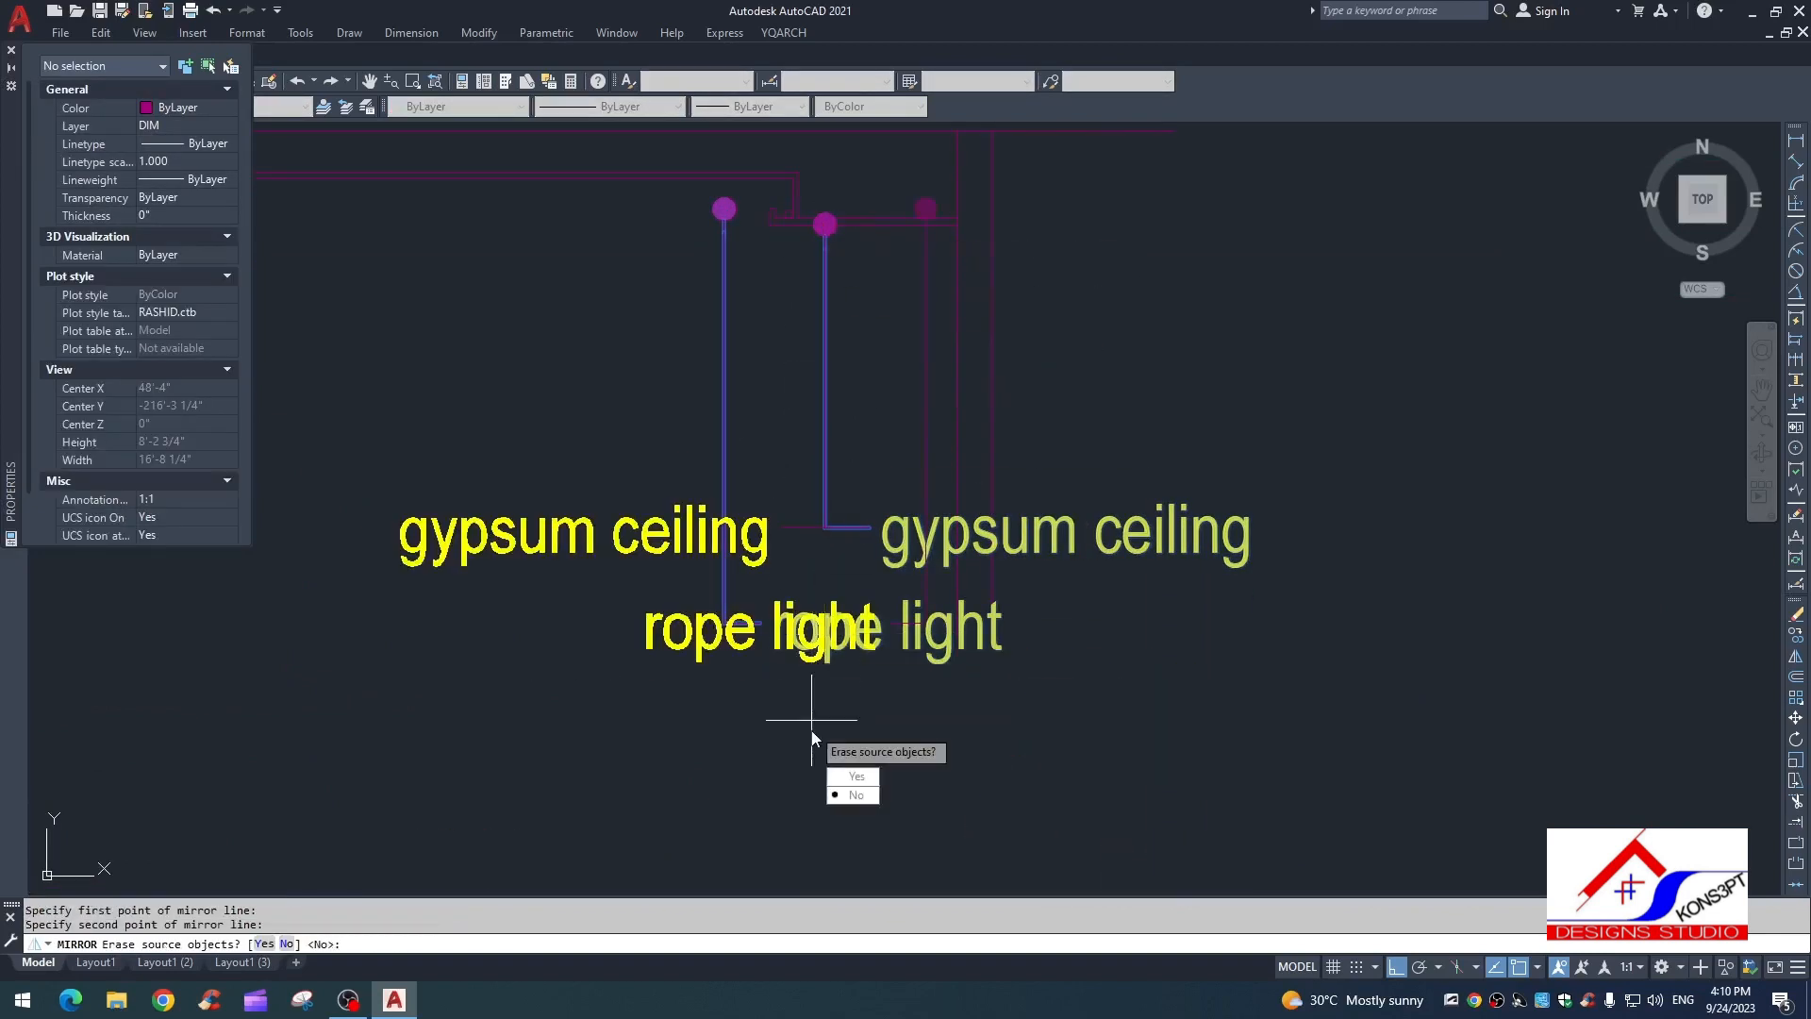
pyautogui.write('y')
pyautogui.press('space')
pyautogui.press('space')
pyautogui.press('Escape')
pyautogui.press('Escape')
pyautogui.press('Escape')
# Step: Stretch the section's "rope light" label and its leader landing upward, above the "gypsum ceiling" label
pyautogui.moveTo(924, 606); pyautogui.dragTo(925, 641, button='middle')
pyautogui.write('s')
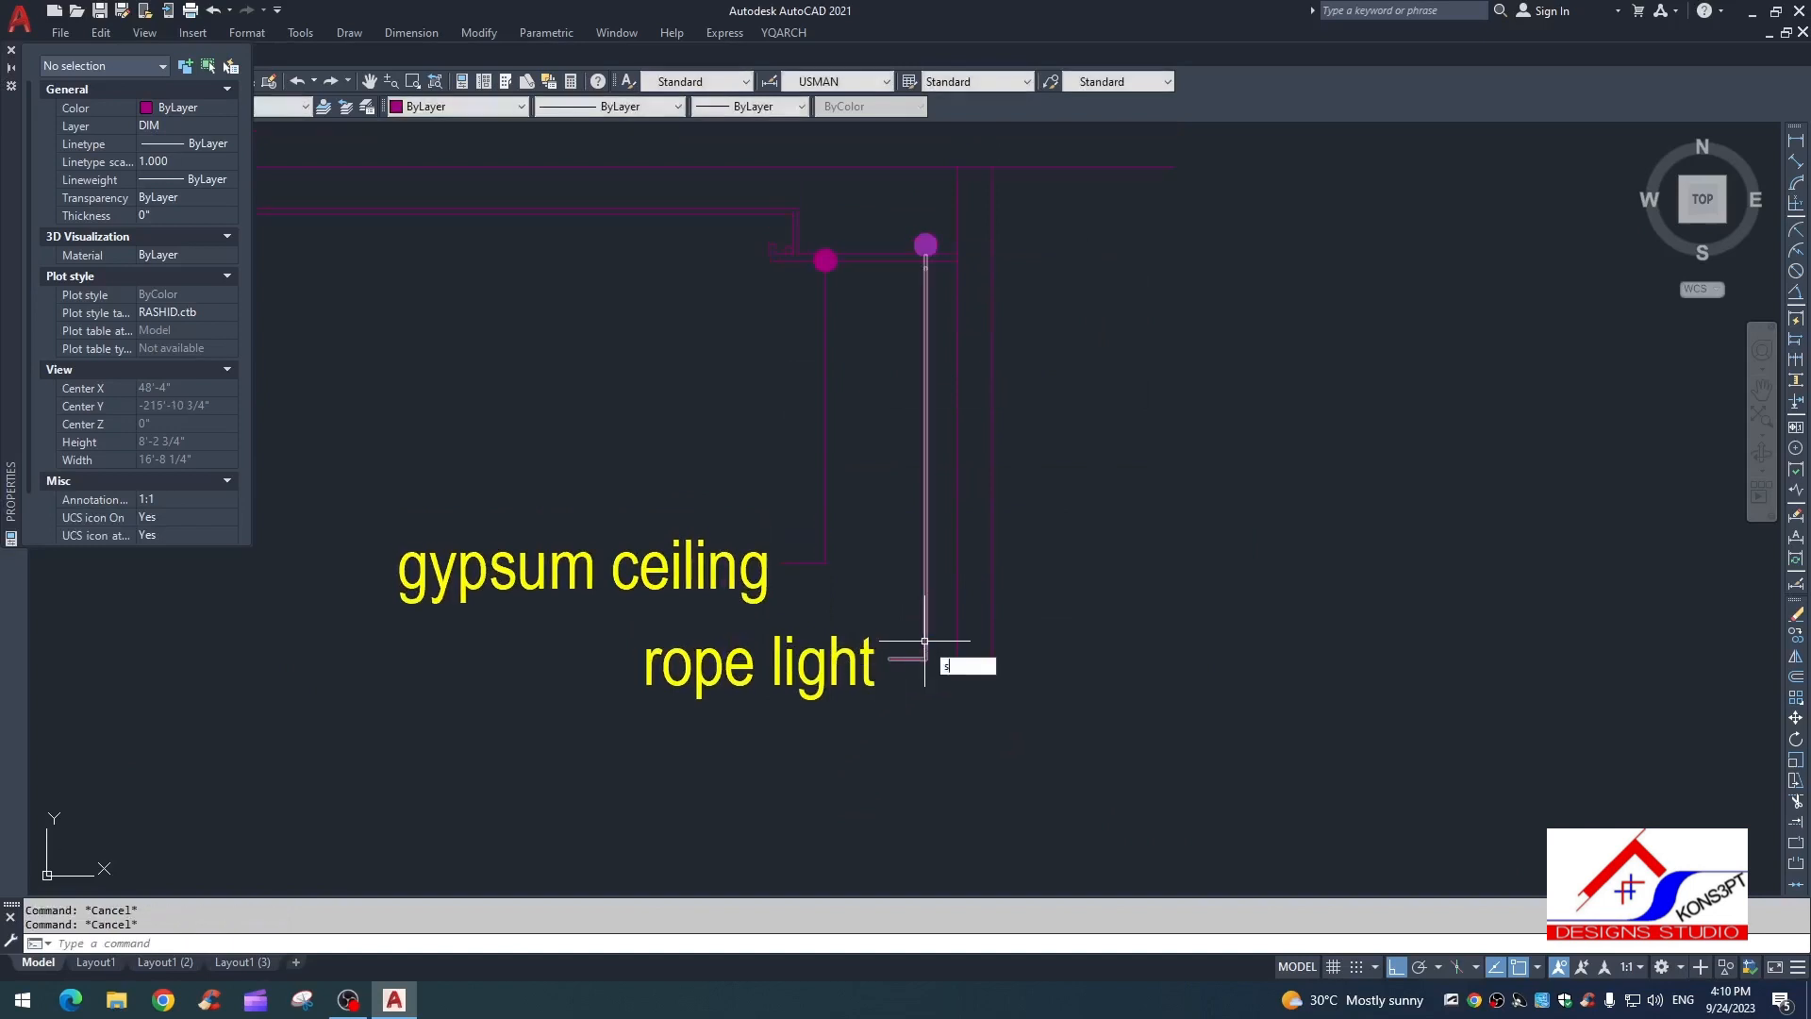
pyautogui.press('space')
pyautogui.click(943, 623)
pyautogui.click(597, 745)
pyautogui.press('space')
pyautogui.click(1139, 660)
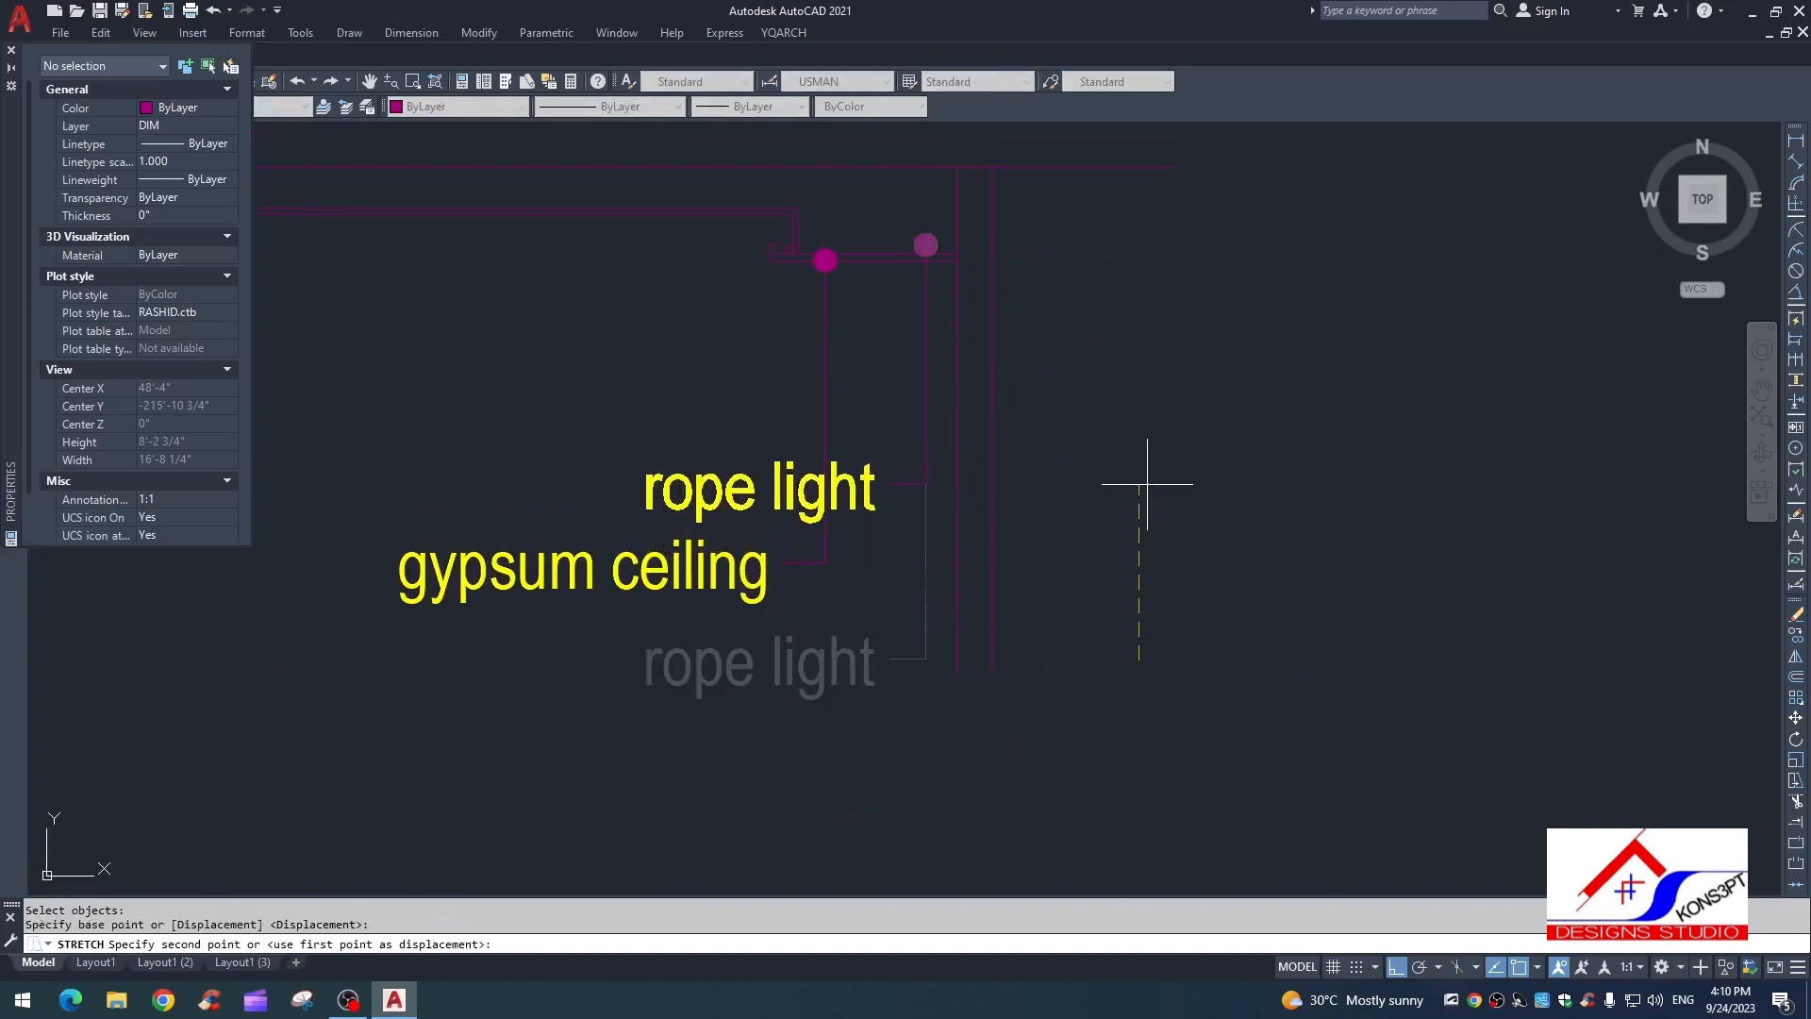
pyautogui.click(1147, 484)
pyautogui.press('Escape')
# Step: Move the section's "rope light" label and leader horizontally away from the wall to the rope light pocket
pyautogui.click(930, 518)
pyautogui.click(859, 453)
pyautogui.write('m')
pyautogui.press('space')
pyautogui.click(1280, 612)
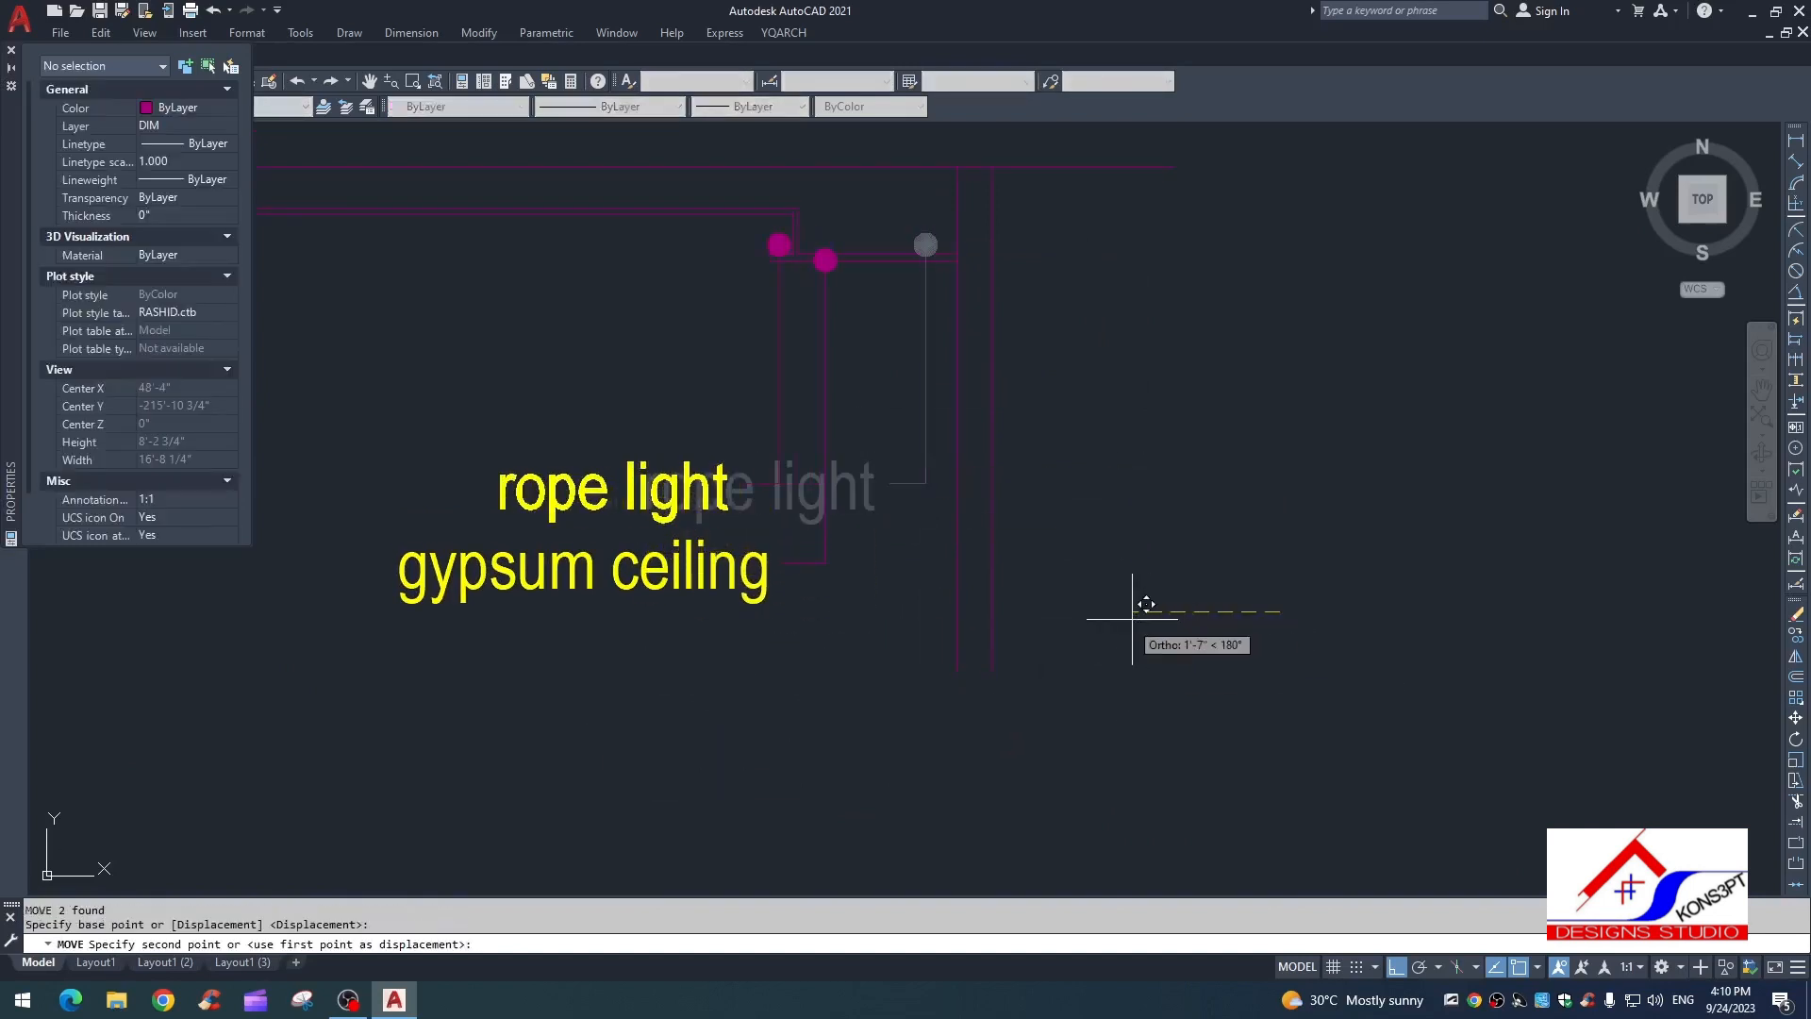
pyautogui.click(1139, 618)
pyautogui.press('Escape')
# Step: Set the arrow size of both section leaders to 1"
pyautogui.scroll(2, 881, 392)
pyautogui.click(867, 389)
pyautogui.click(723, 411)
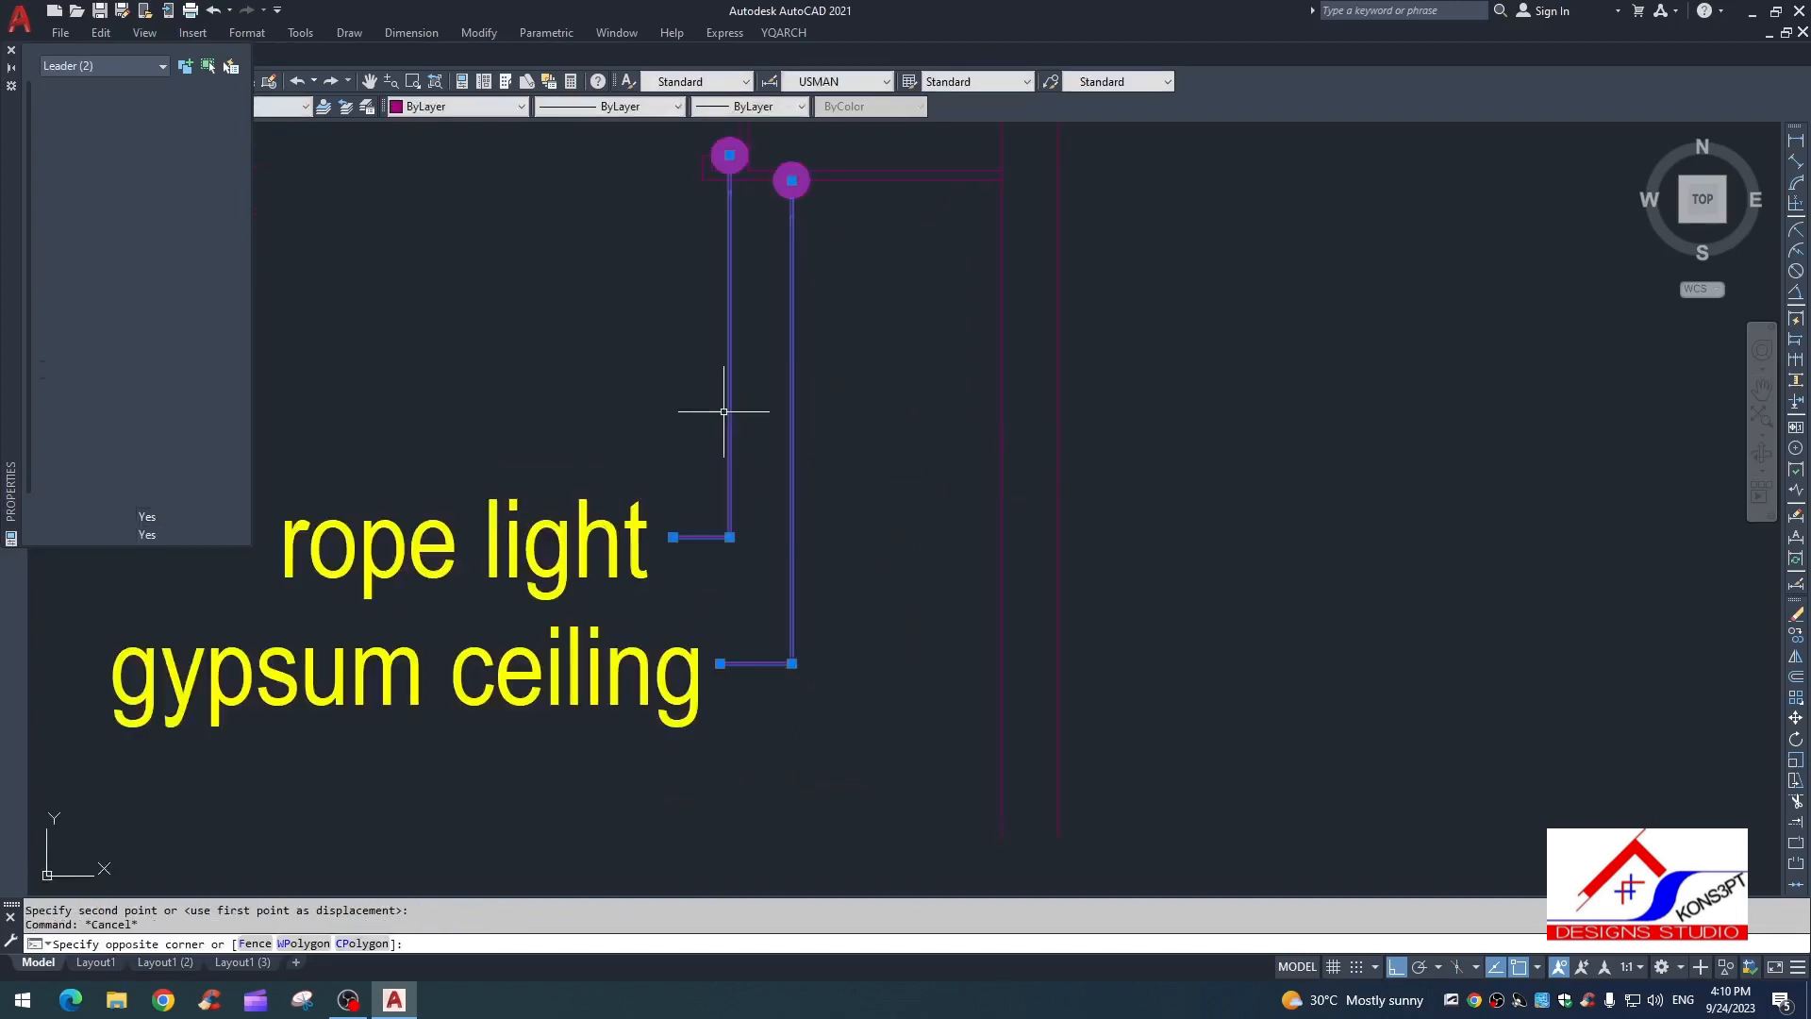
pyautogui.click(152, 386)
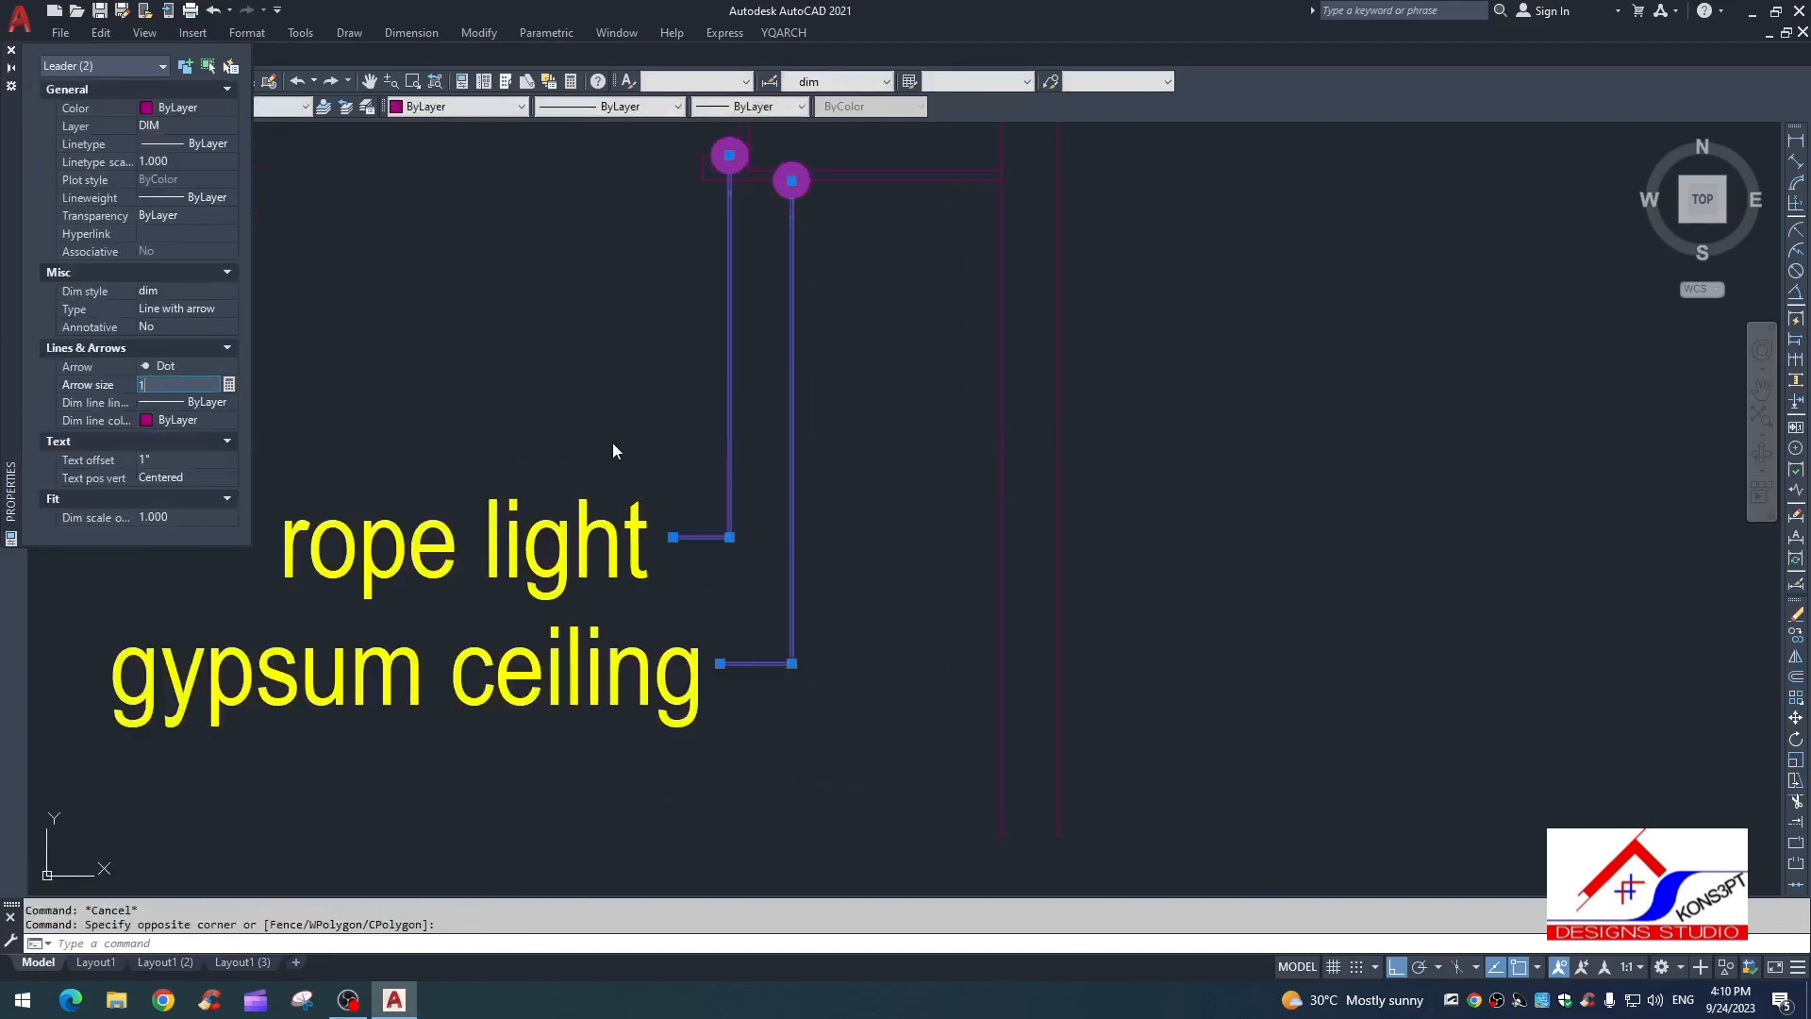
pyautogui.press('Return')
pyautogui.moveTo(795, 403); pyautogui.dragTo(818, 522, button='middle')
pyautogui.press('Escape')
pyautogui.press('Escape')
# Step: Stretch the "rope light" leader's dot end down about 3/4" onto the rope light circle
pyautogui.scroll(4, 783, 309)
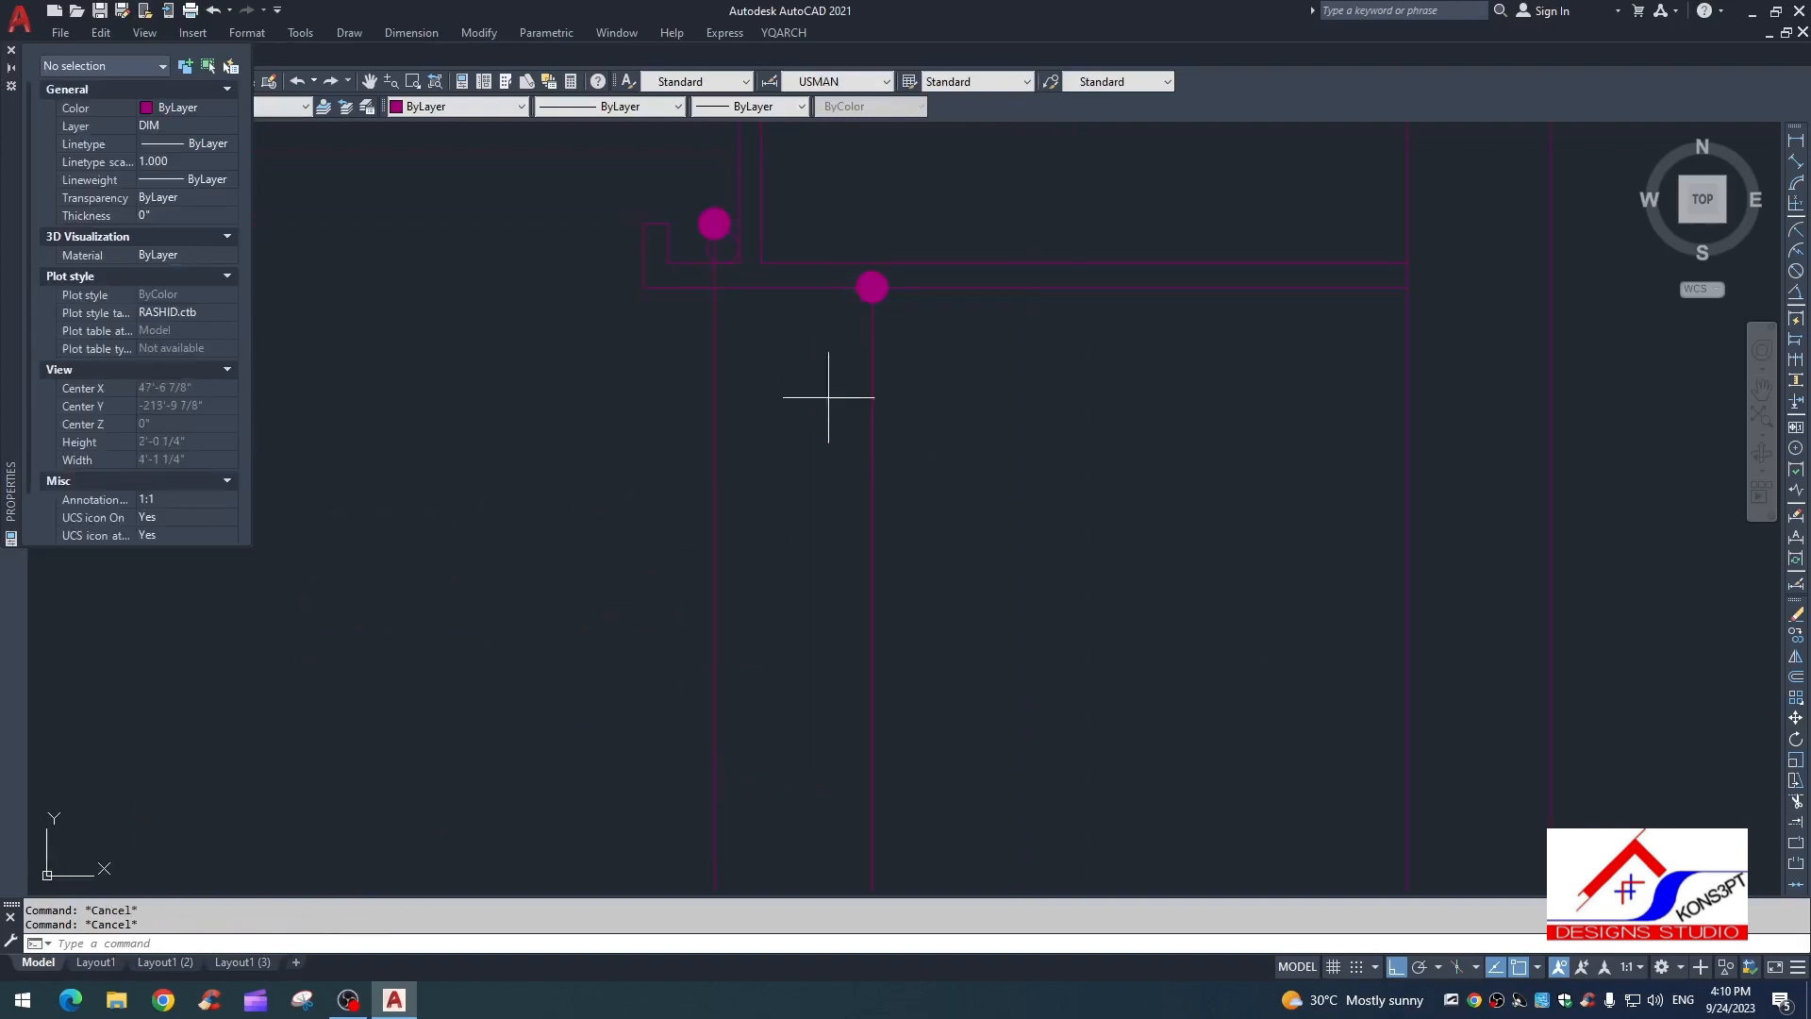
pyautogui.click(828, 399)
pyautogui.click(679, 422)
pyautogui.click(717, 222)
pyautogui.scroll(2, 724, 247)
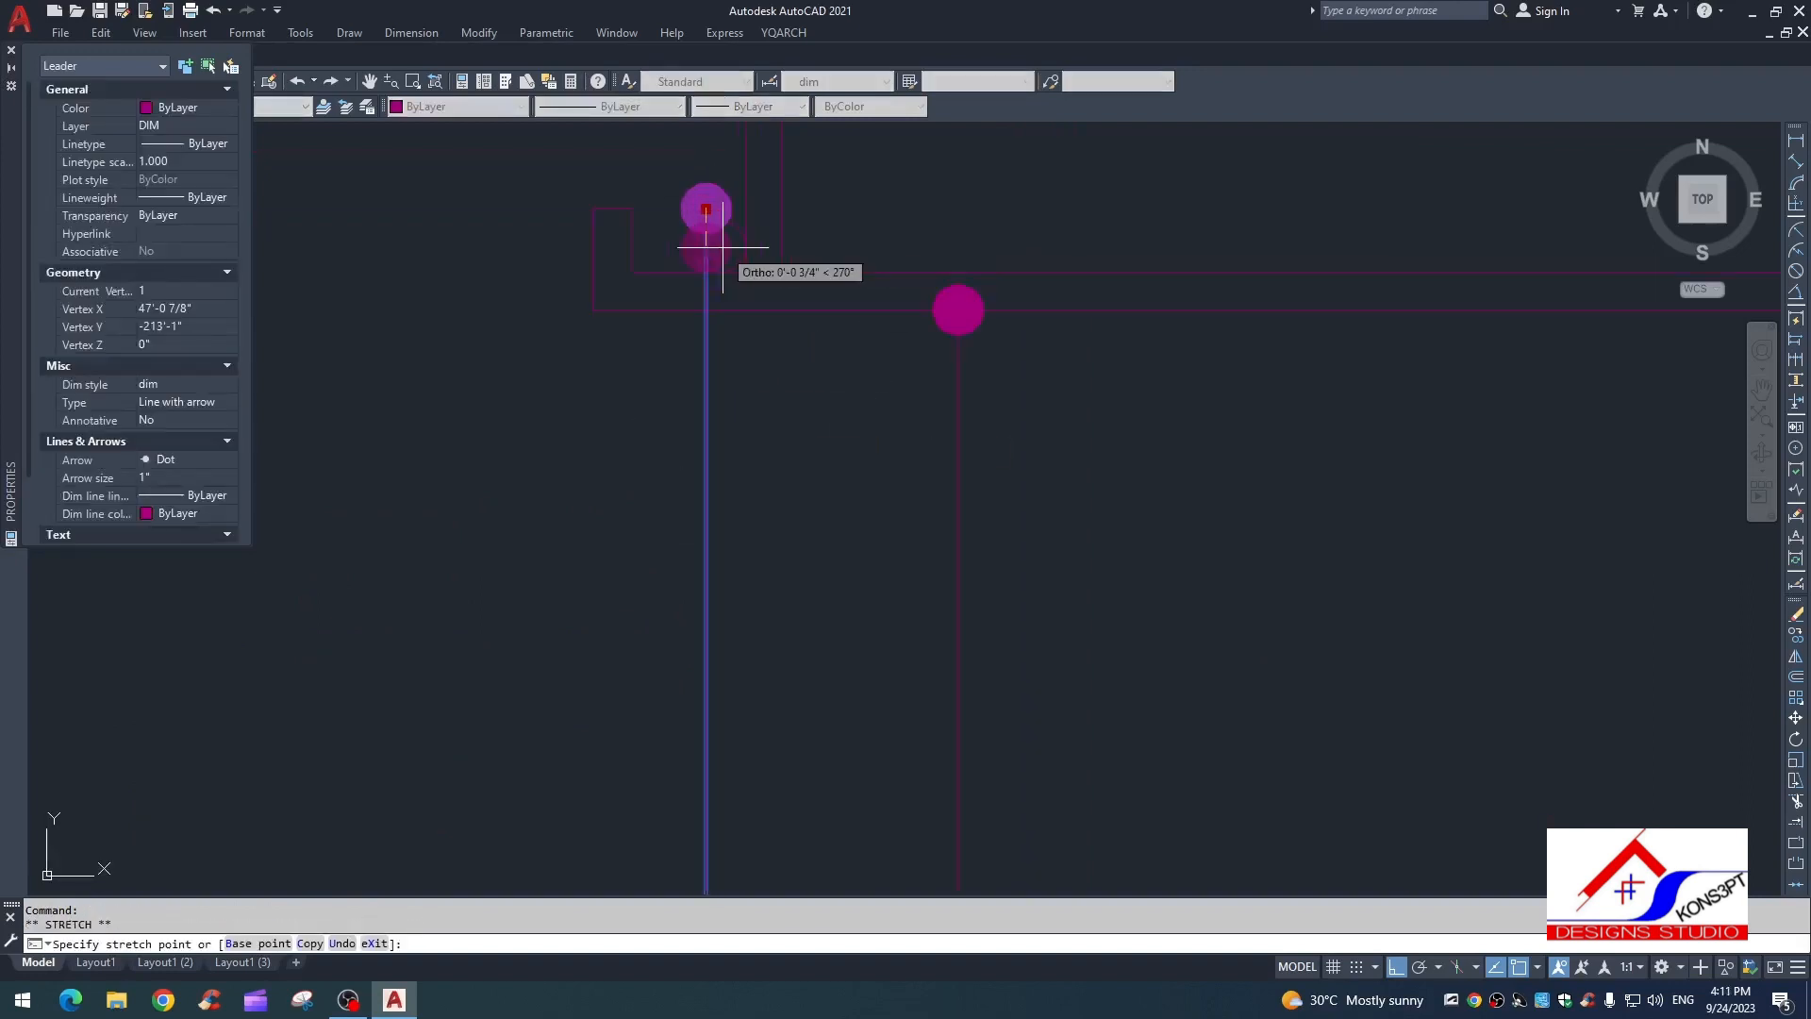
pyautogui.click(721, 245)
pyautogui.press('Escape')
pyautogui.scroll(-3, 812, 407)
pyautogui.moveTo(812, 408); pyautogui.dragTo(746, 261, button='middle')
pyautogui.press('Escape')
pyautogui.click(908, 366)
pyautogui.press('Escape')
pyautogui.scroll(-6, 821, 344)
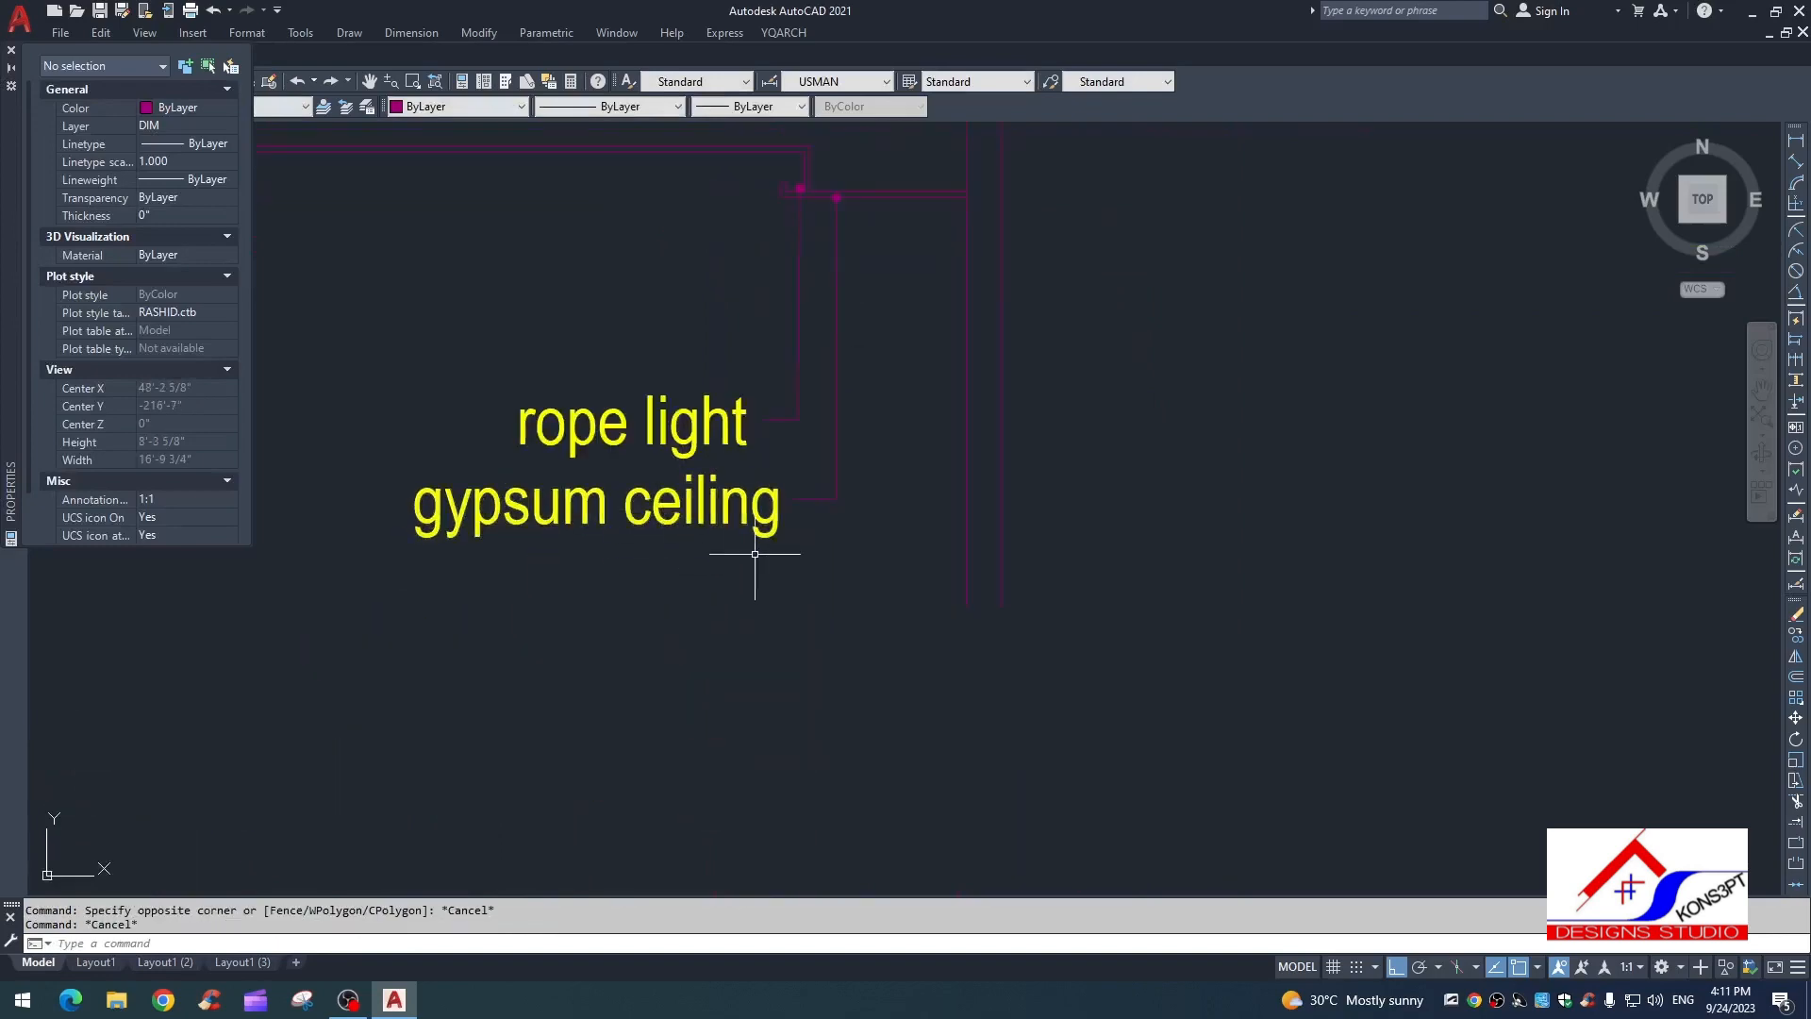
pyautogui.scroll(-5, 833, 574)
pyautogui.scroll(5, 935, 541)
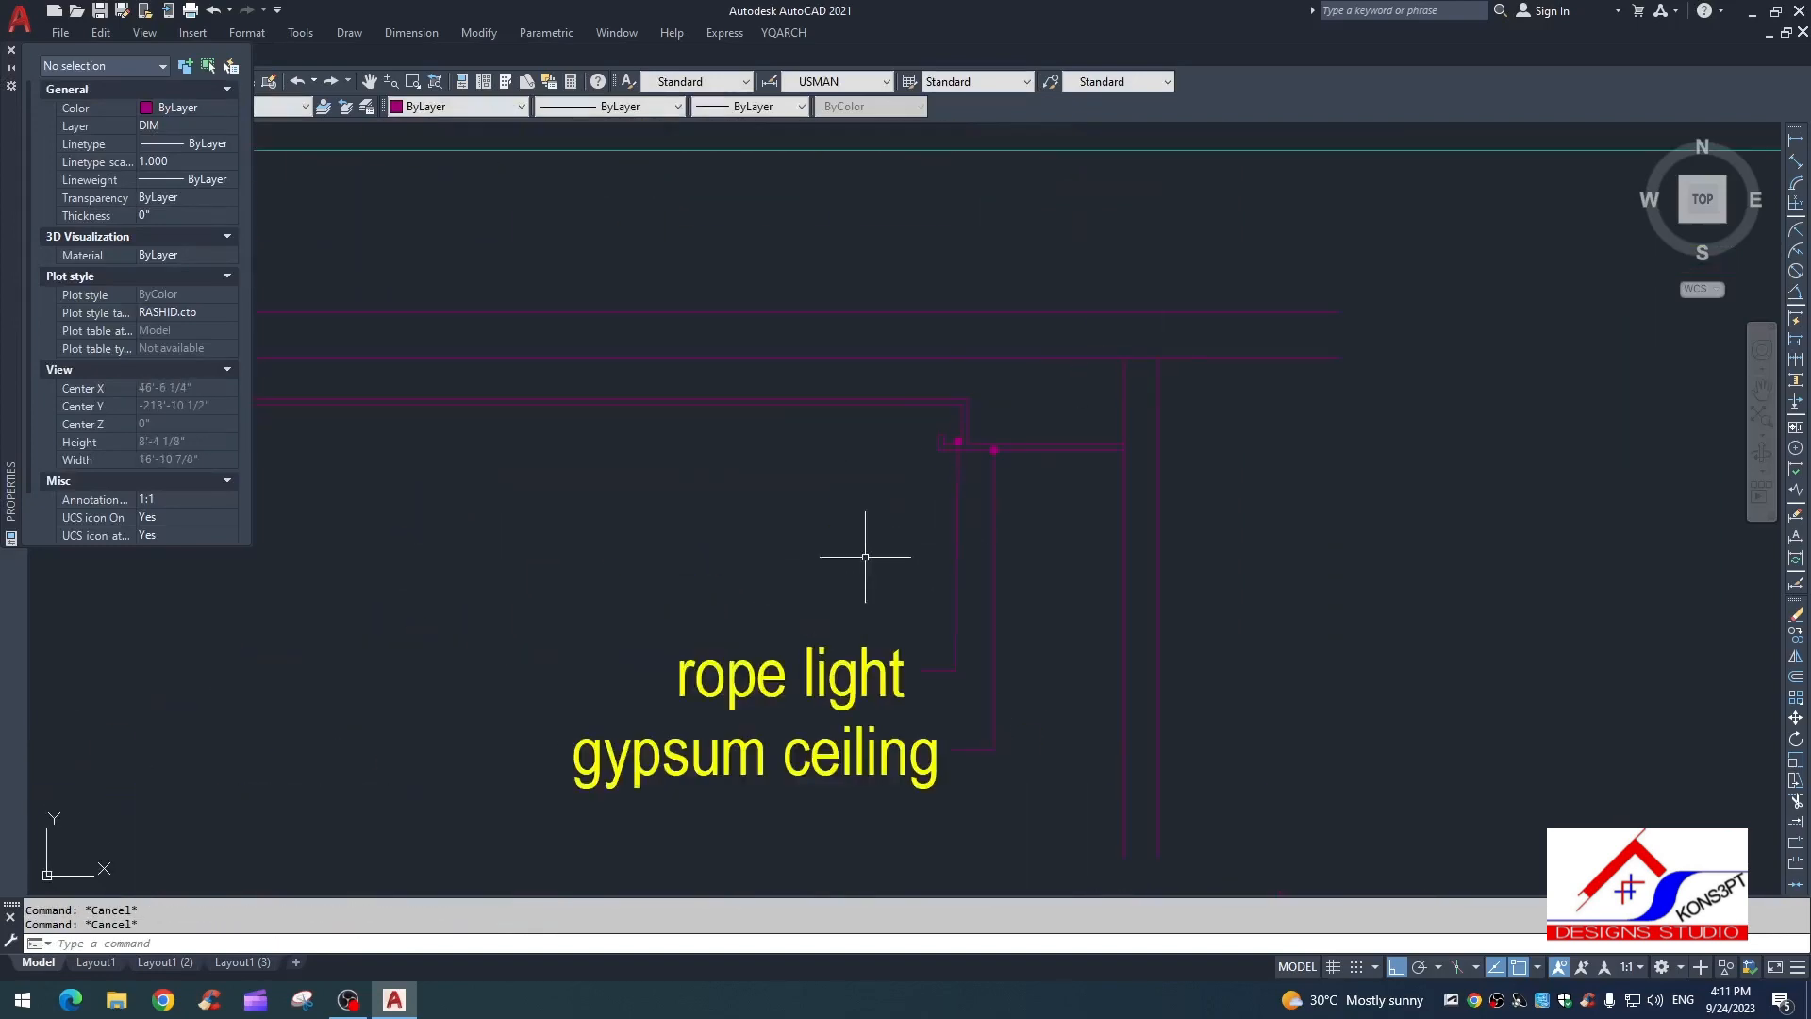
# Step: Examine the finished reference detail SECTION AT -1 and its matching ceiling plan with drops, curtain space and LED profile labels
pyautogui.scroll(-15, 879, 519)
pyautogui.moveTo(952, 591); pyautogui.dragTo(960, 572, button='middle')
pyautogui.scroll(20, 546, 425)
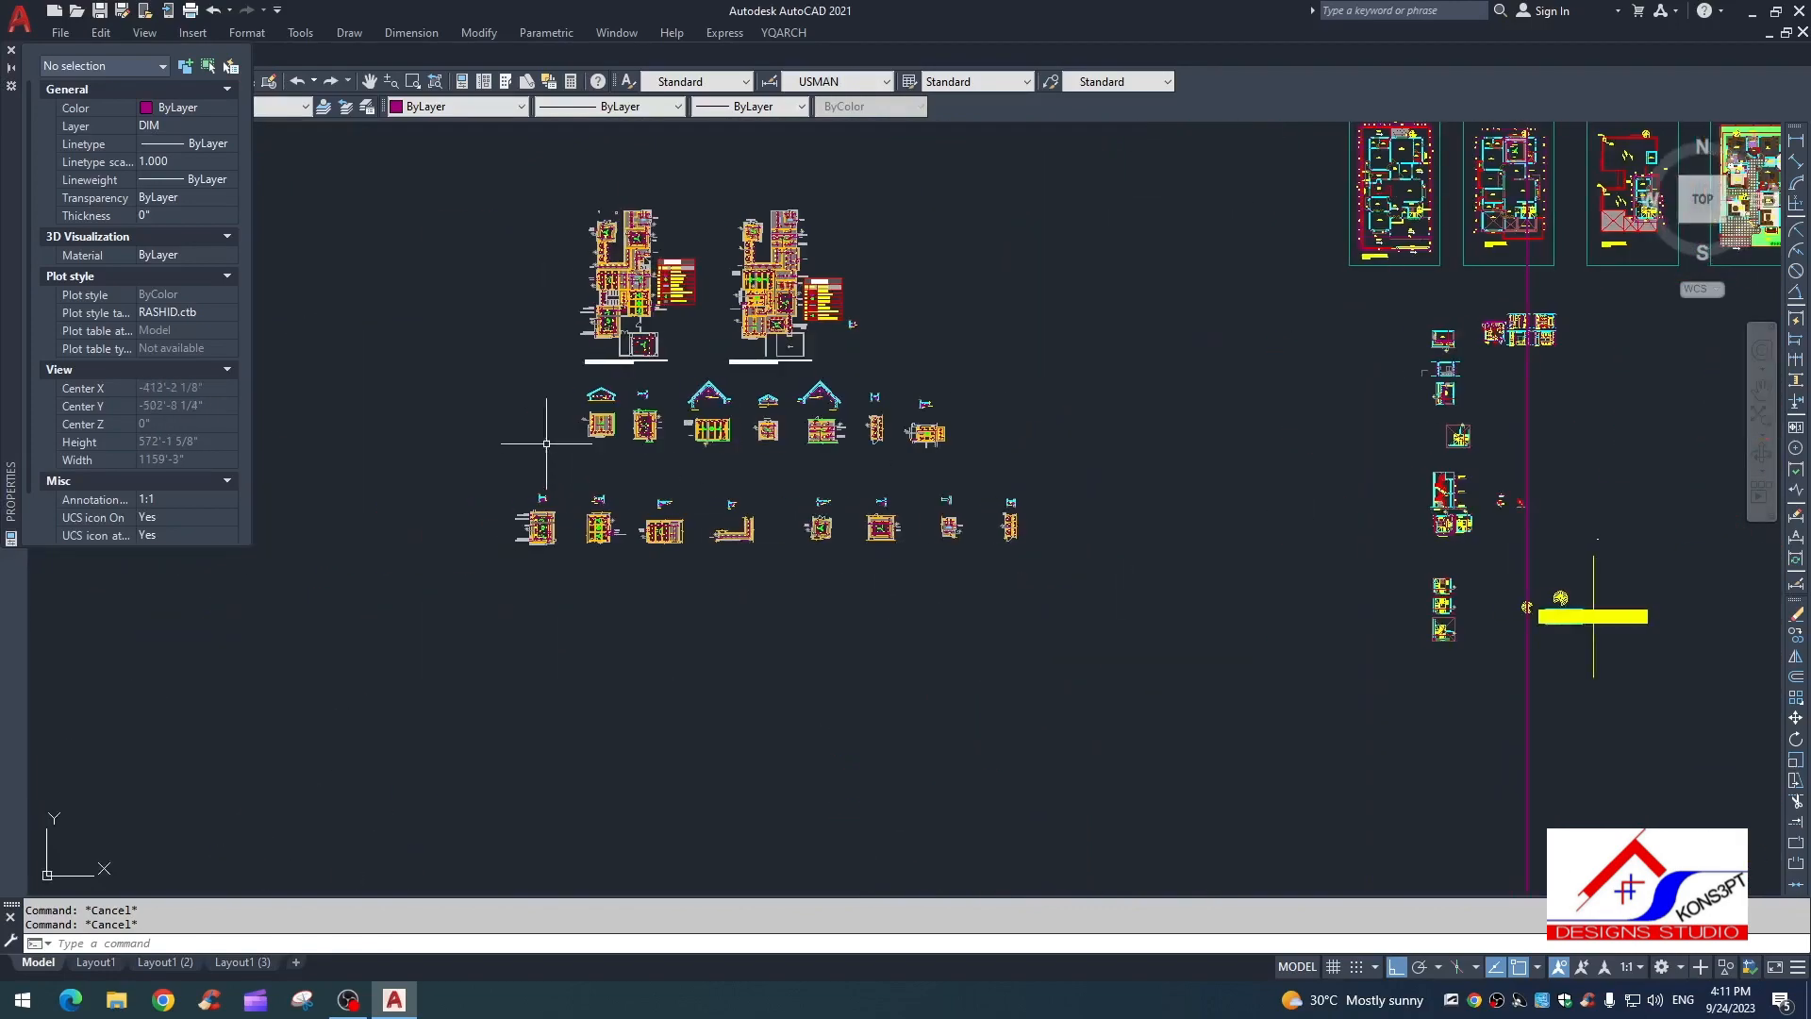
pyautogui.moveTo(525, 721); pyautogui.dragTo(899, 506, button='middle')
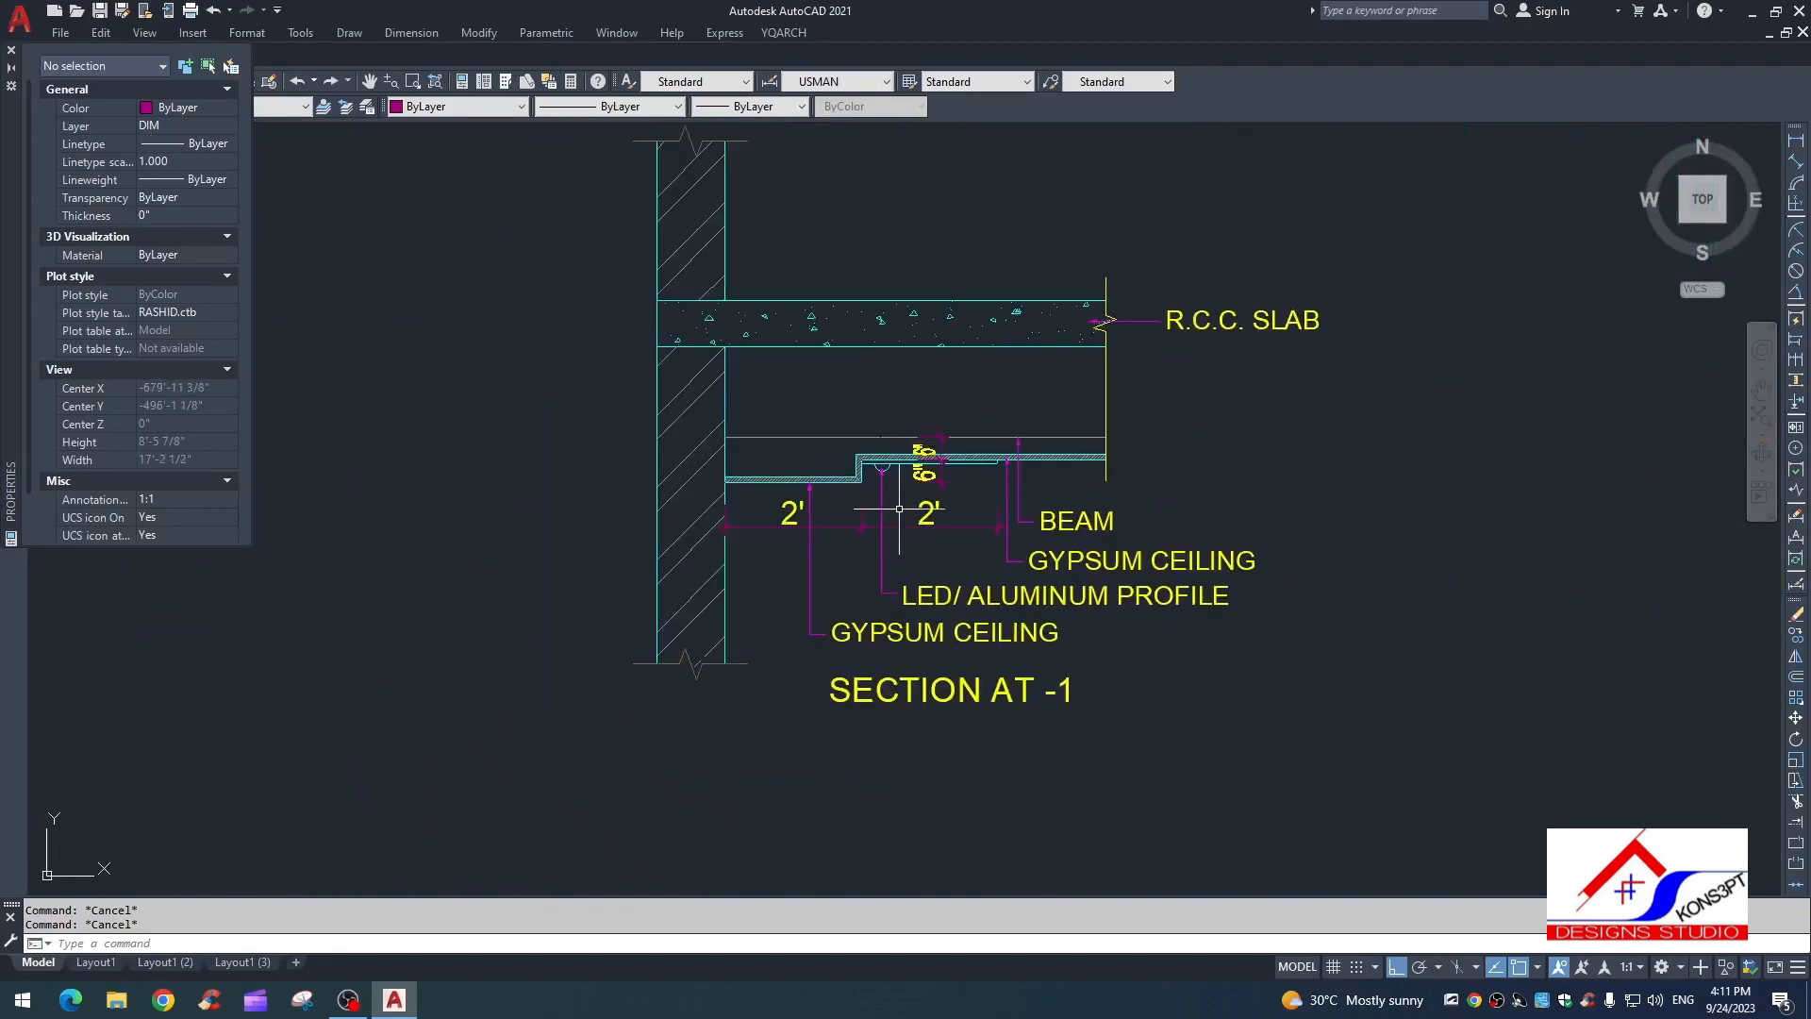
pyautogui.scroll(6, 906, 506)
pyautogui.scroll(-10, 585, 443)
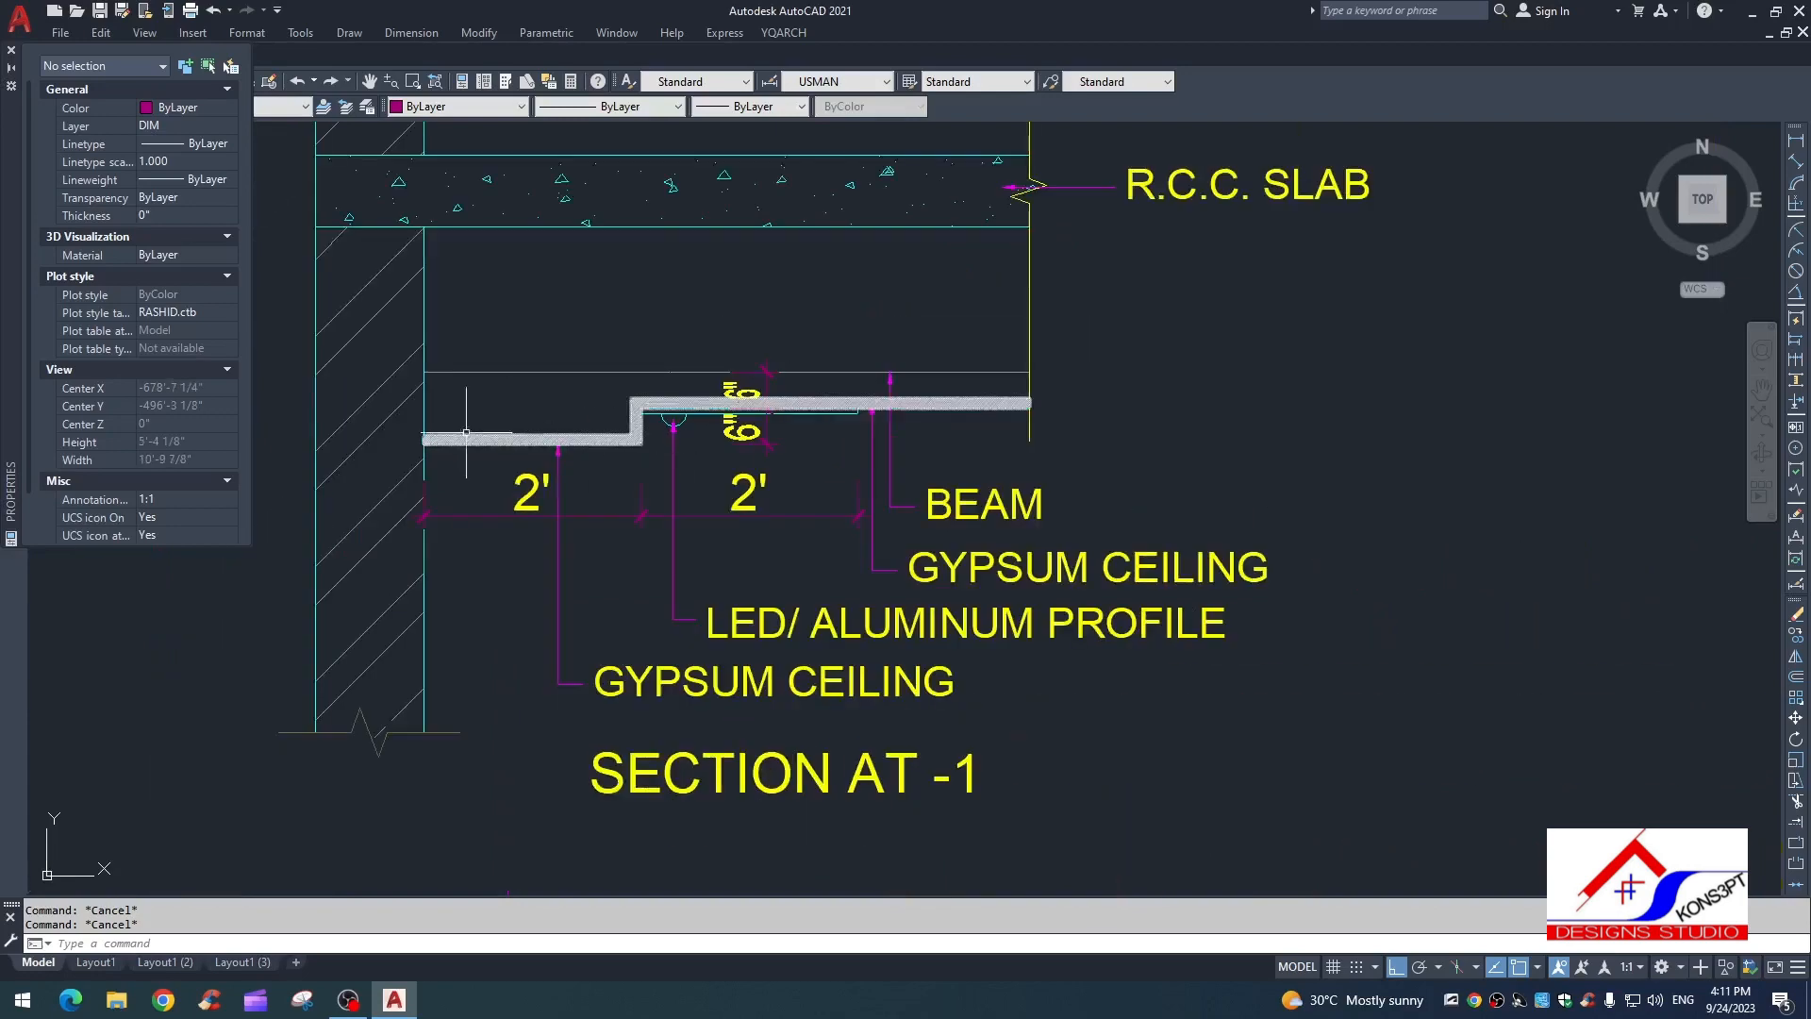
pyautogui.moveTo(566, 812); pyautogui.dragTo(743, 321, button='middle')
pyautogui.scroll(-2, 743, 320)
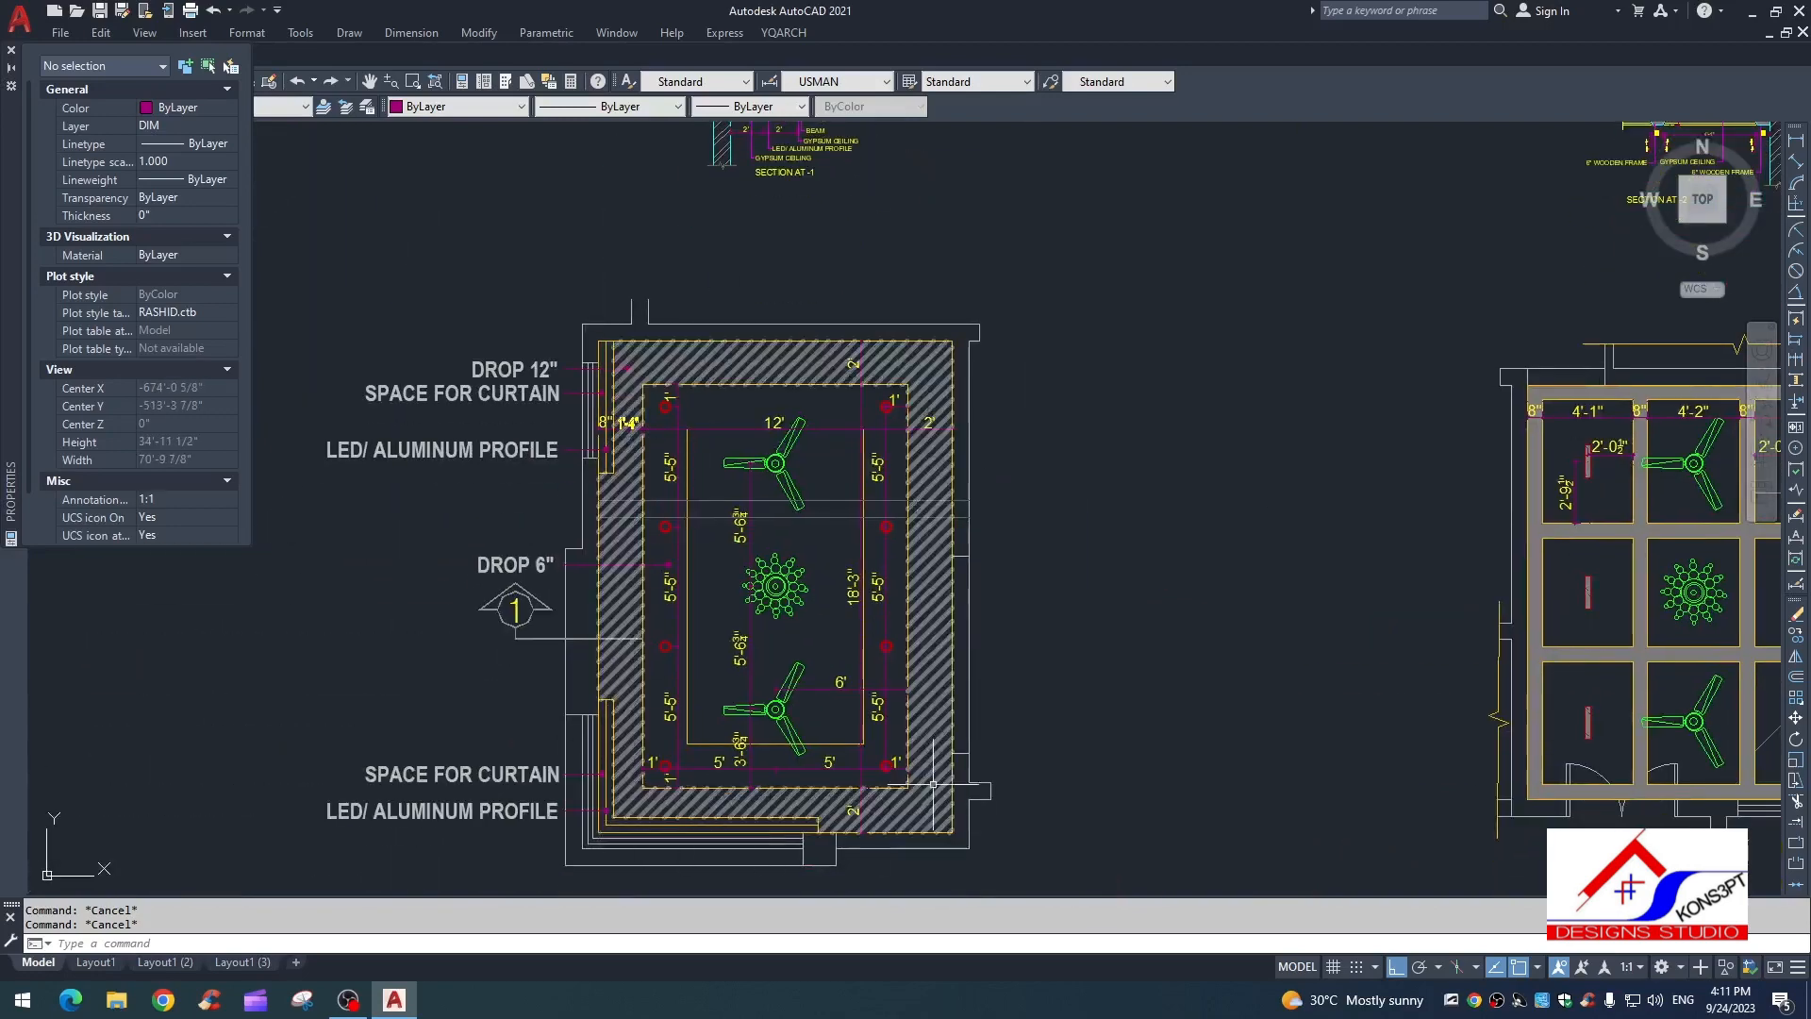
pyautogui.scroll(-2, 705, 440)
pyautogui.moveTo(706, 439); pyautogui.dragTo(634, 542, button='middle')
pyautogui.scroll(6, 671, 333)
pyautogui.scroll(4, 608, 375)
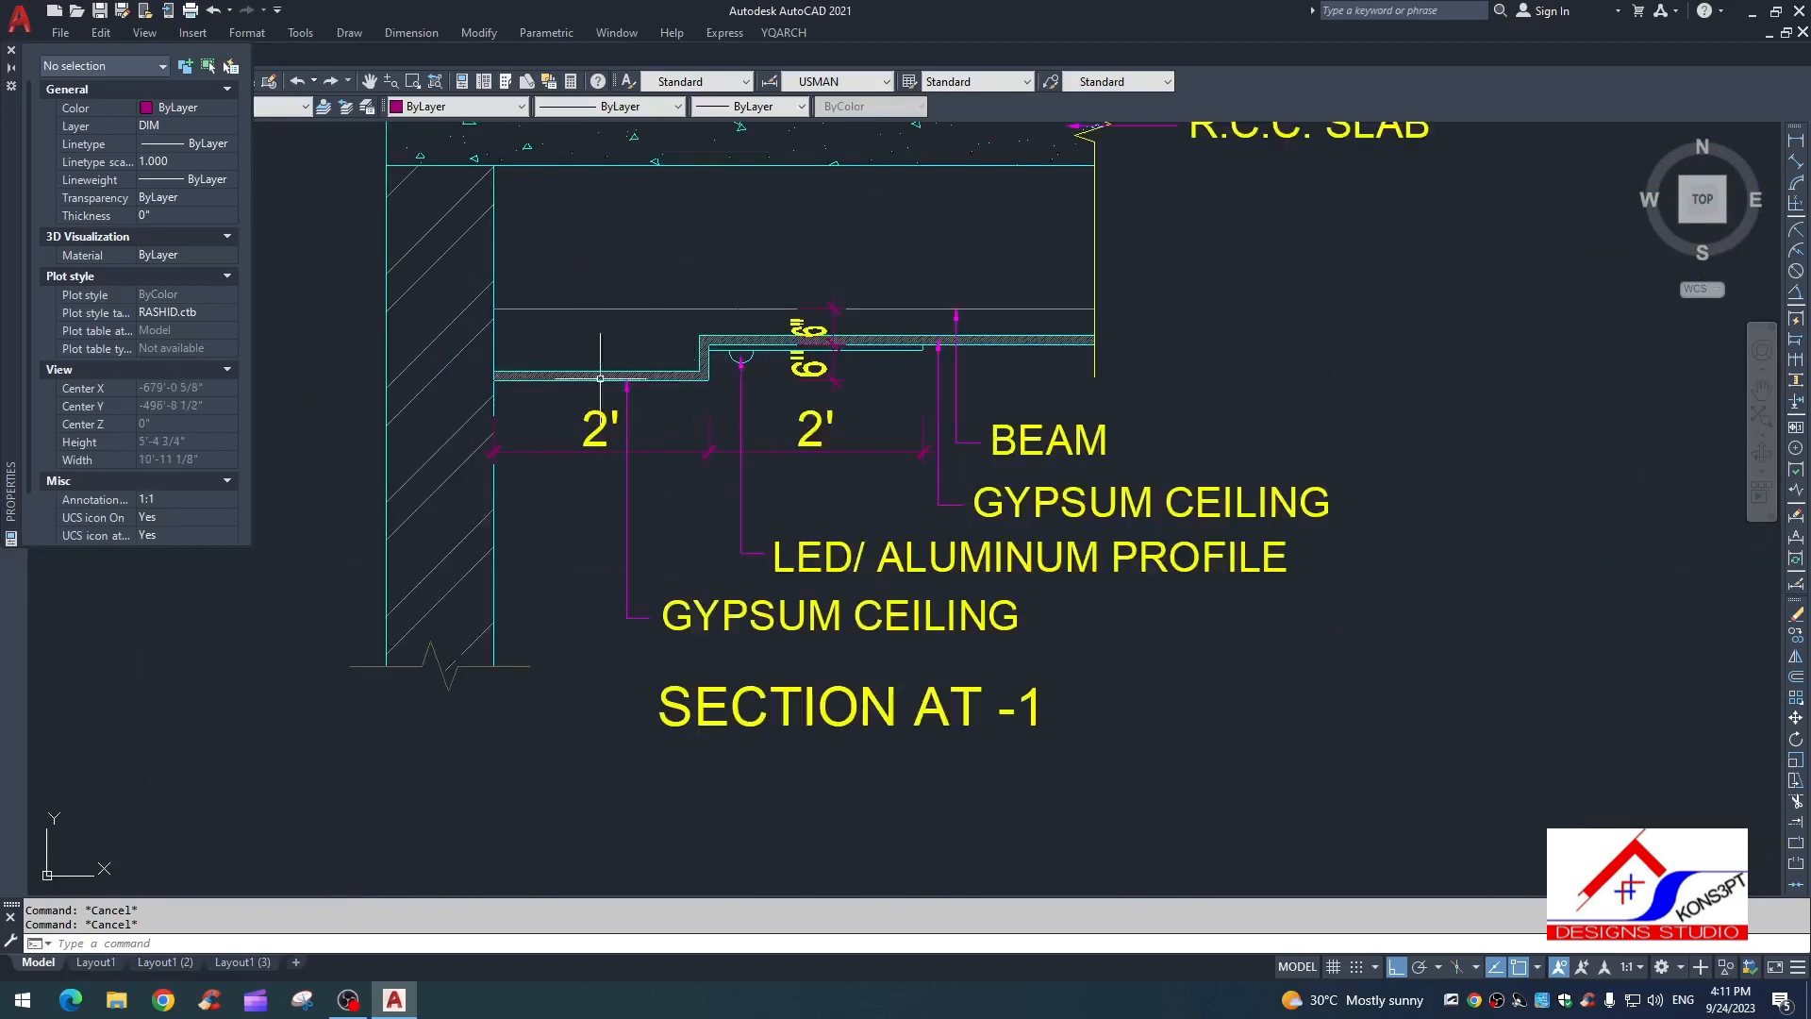
pyautogui.scroll(-6, 755, 374)
pyautogui.moveTo(755, 375); pyautogui.dragTo(792, 112, button='middle')
pyautogui.scroll(4, 501, 538)
pyautogui.scroll(-2, 741, 189)
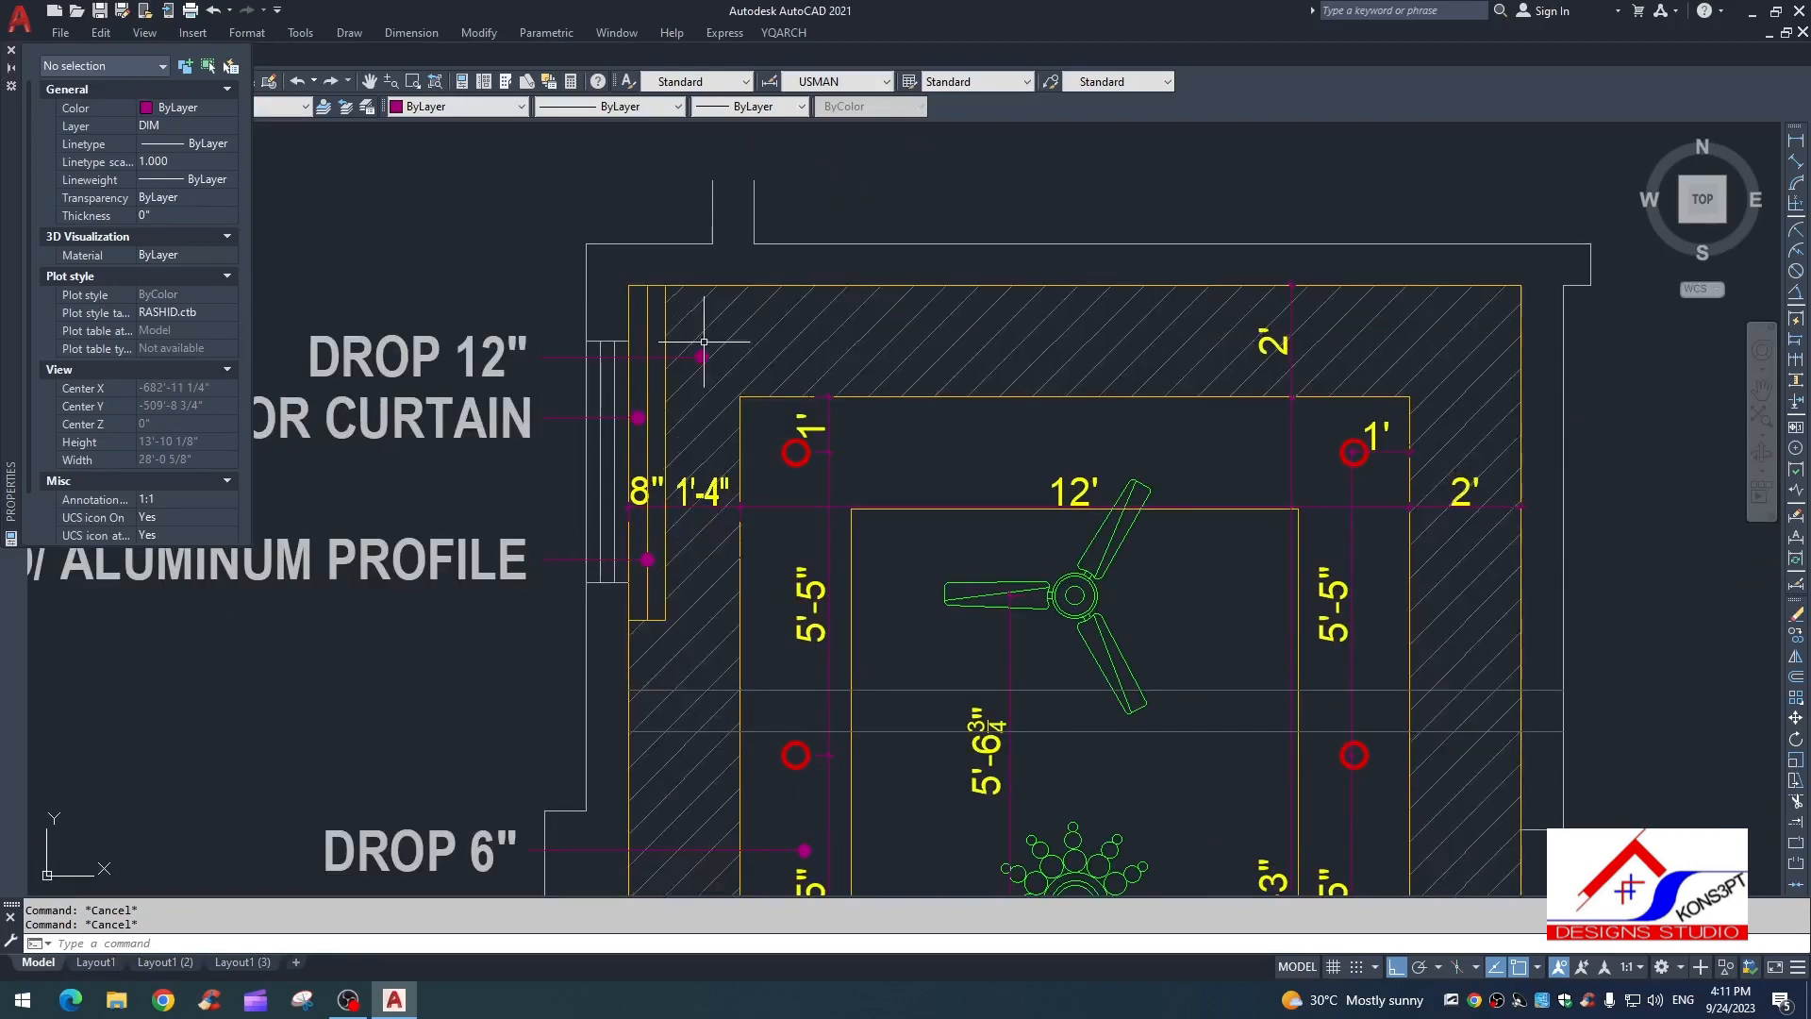
# Step: Examine the grid ceiling plan with section mark 2 and the wooden frame profiles in its detail SECTION AT -2
pyautogui.scroll(-8, 710, 547)
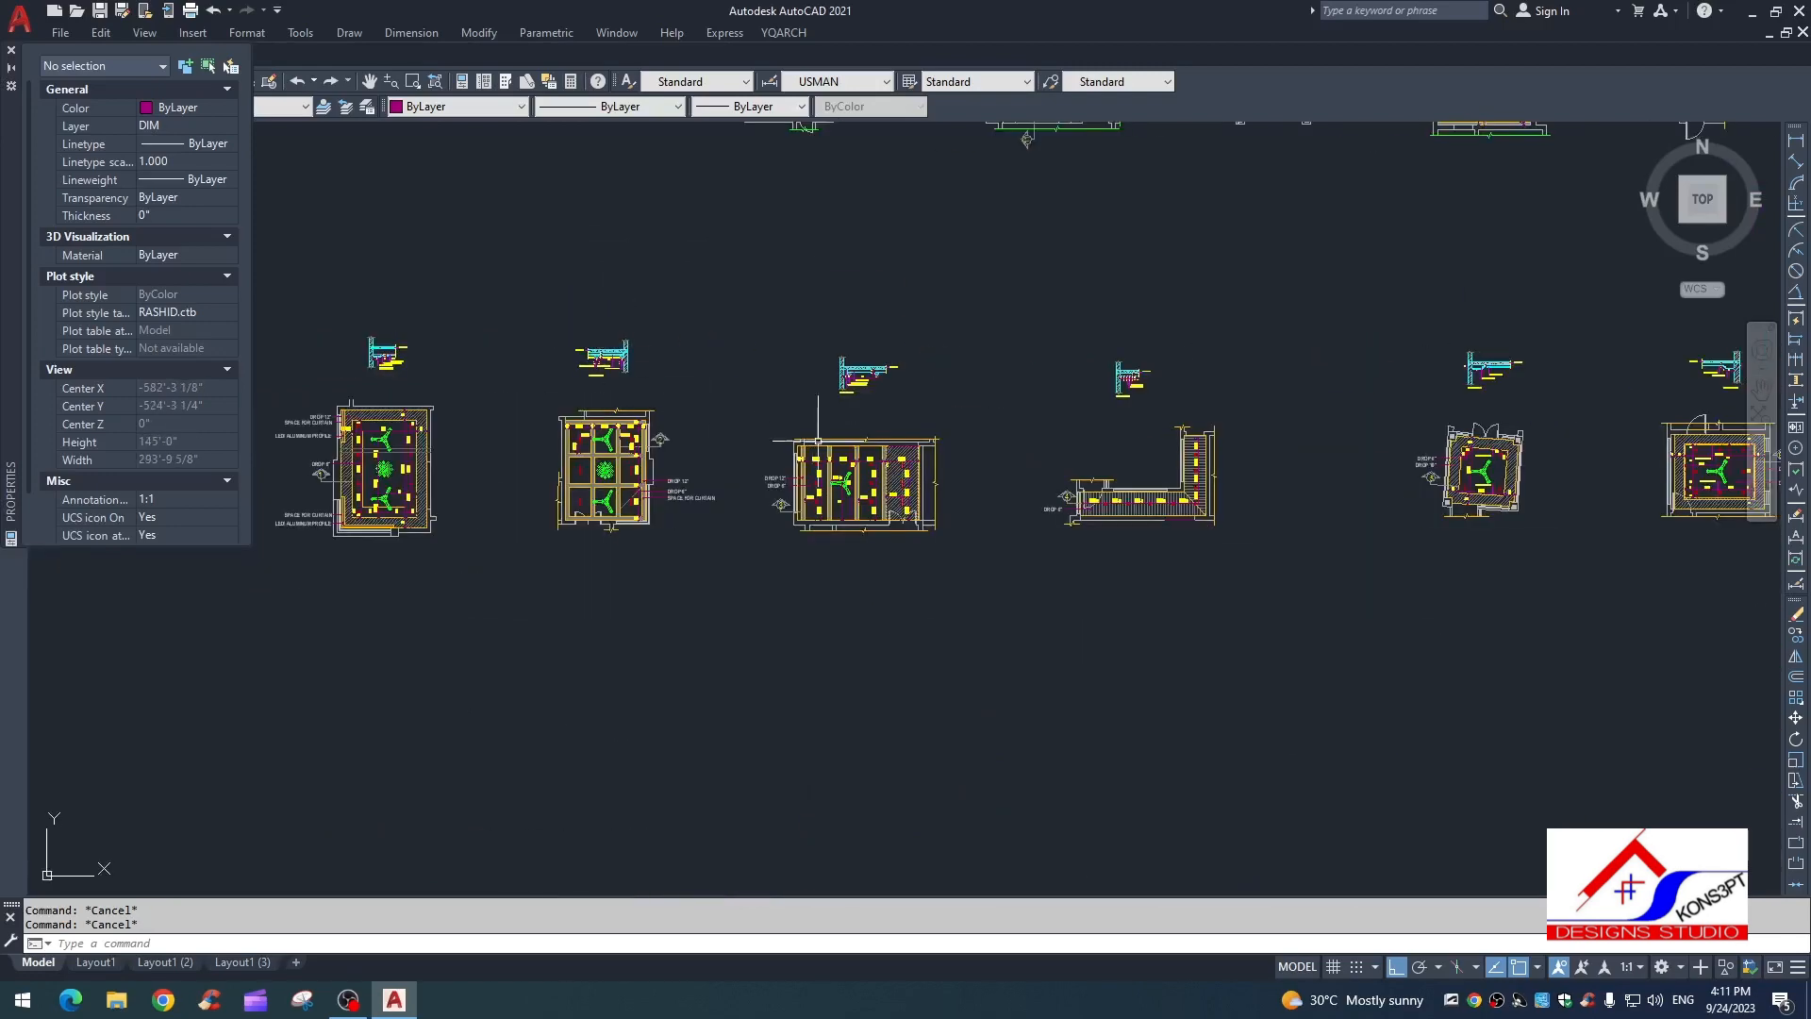
pyautogui.scroll(6, 832, 481)
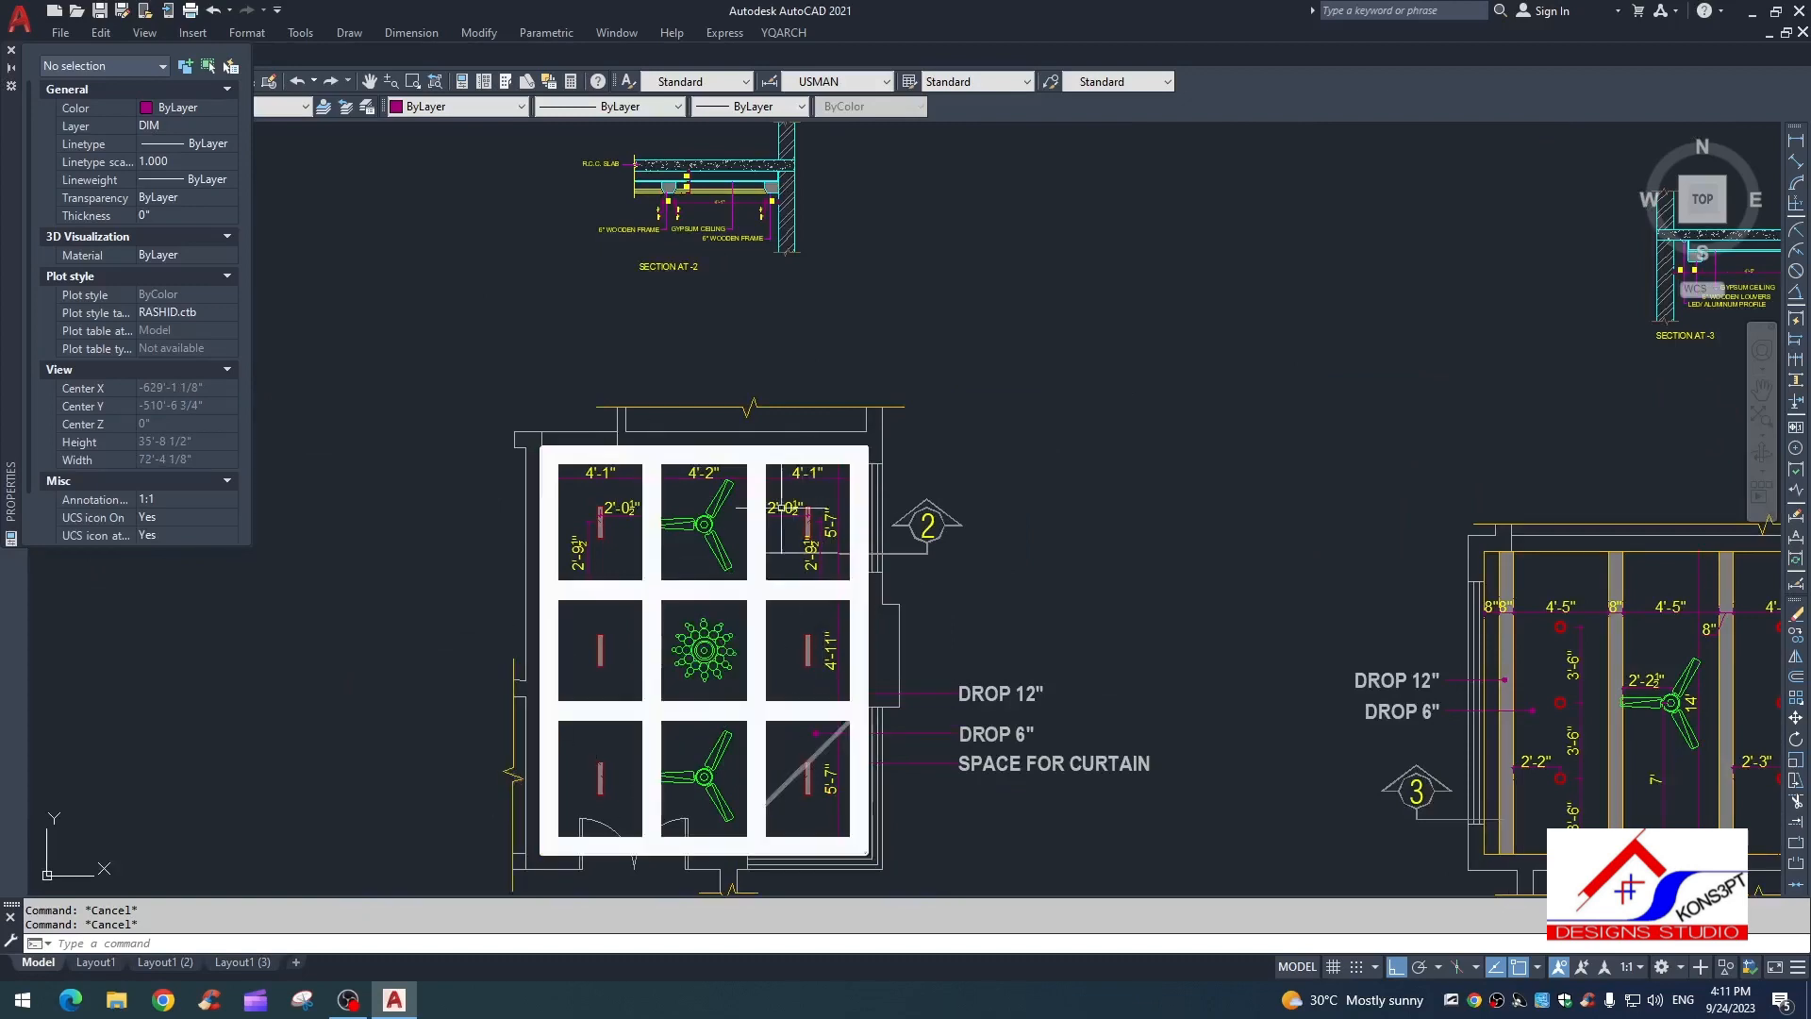
pyautogui.moveTo(760, 420); pyautogui.dragTo(717, 622, button='middle')
pyautogui.scroll(5, 632, 388)
pyautogui.moveTo(744, 503); pyautogui.dragTo(1007, 451, button='middle')
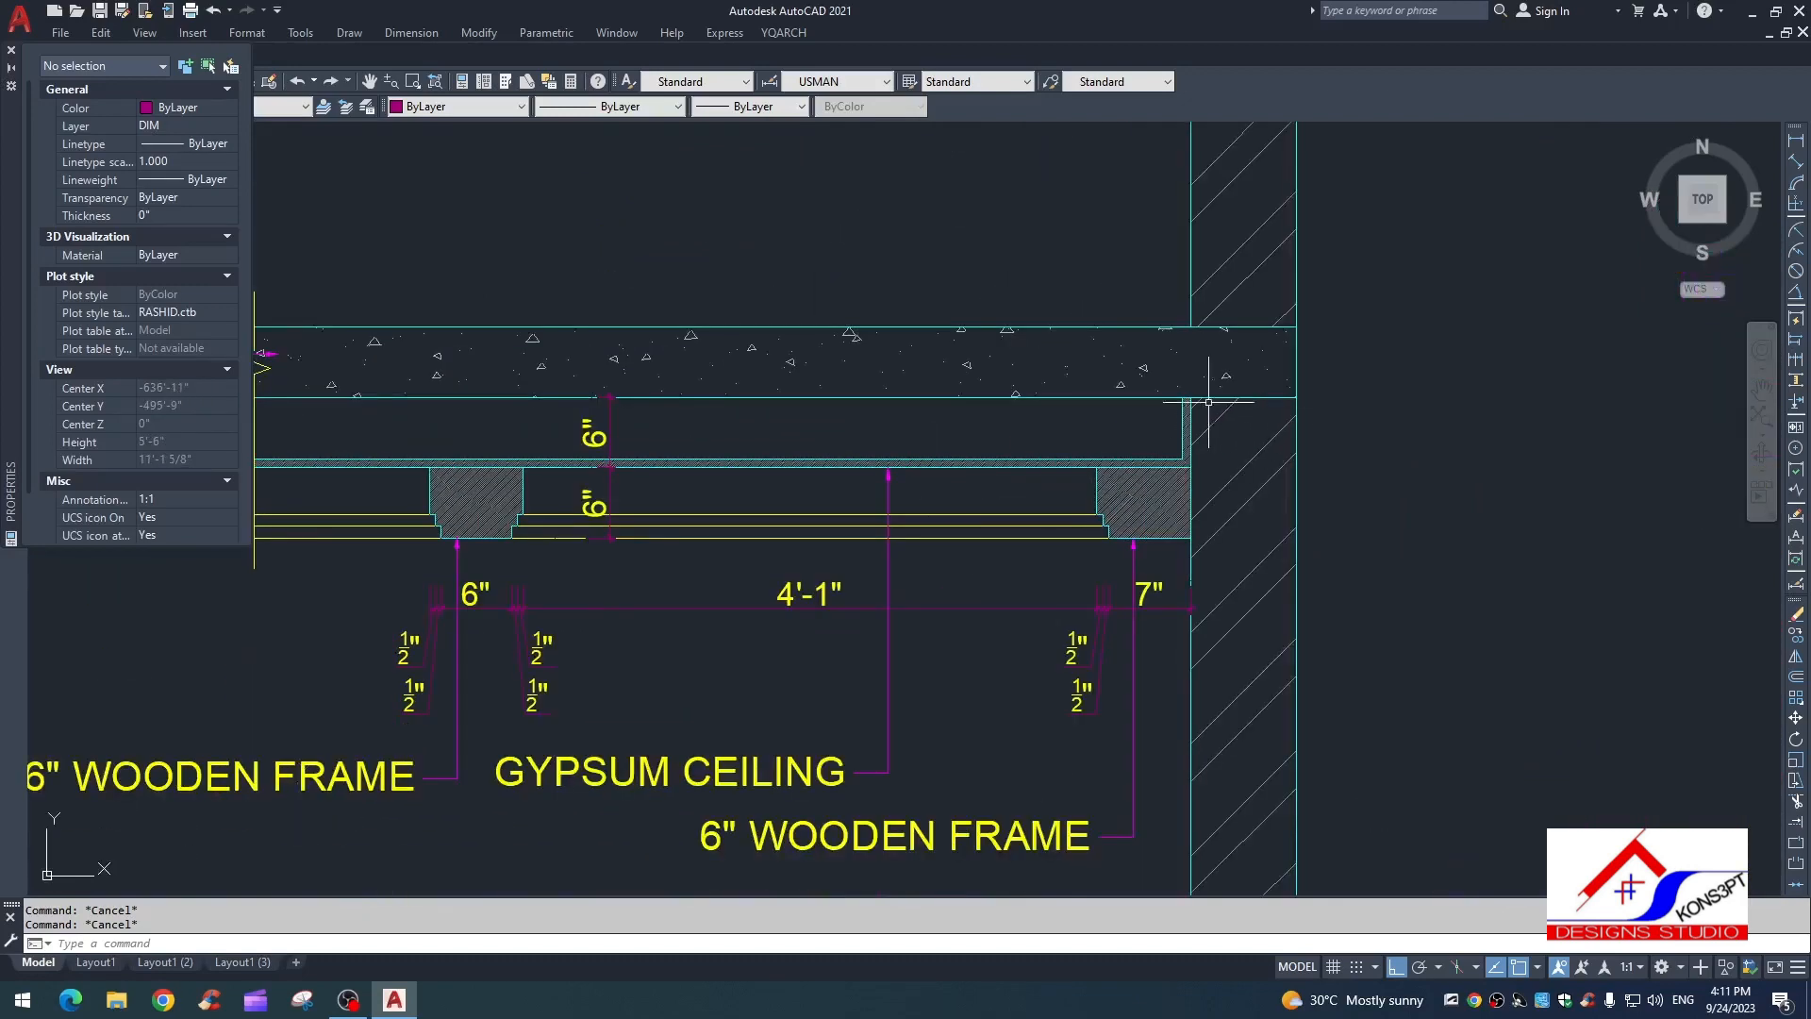
pyautogui.scroll(-2, 1220, 415)
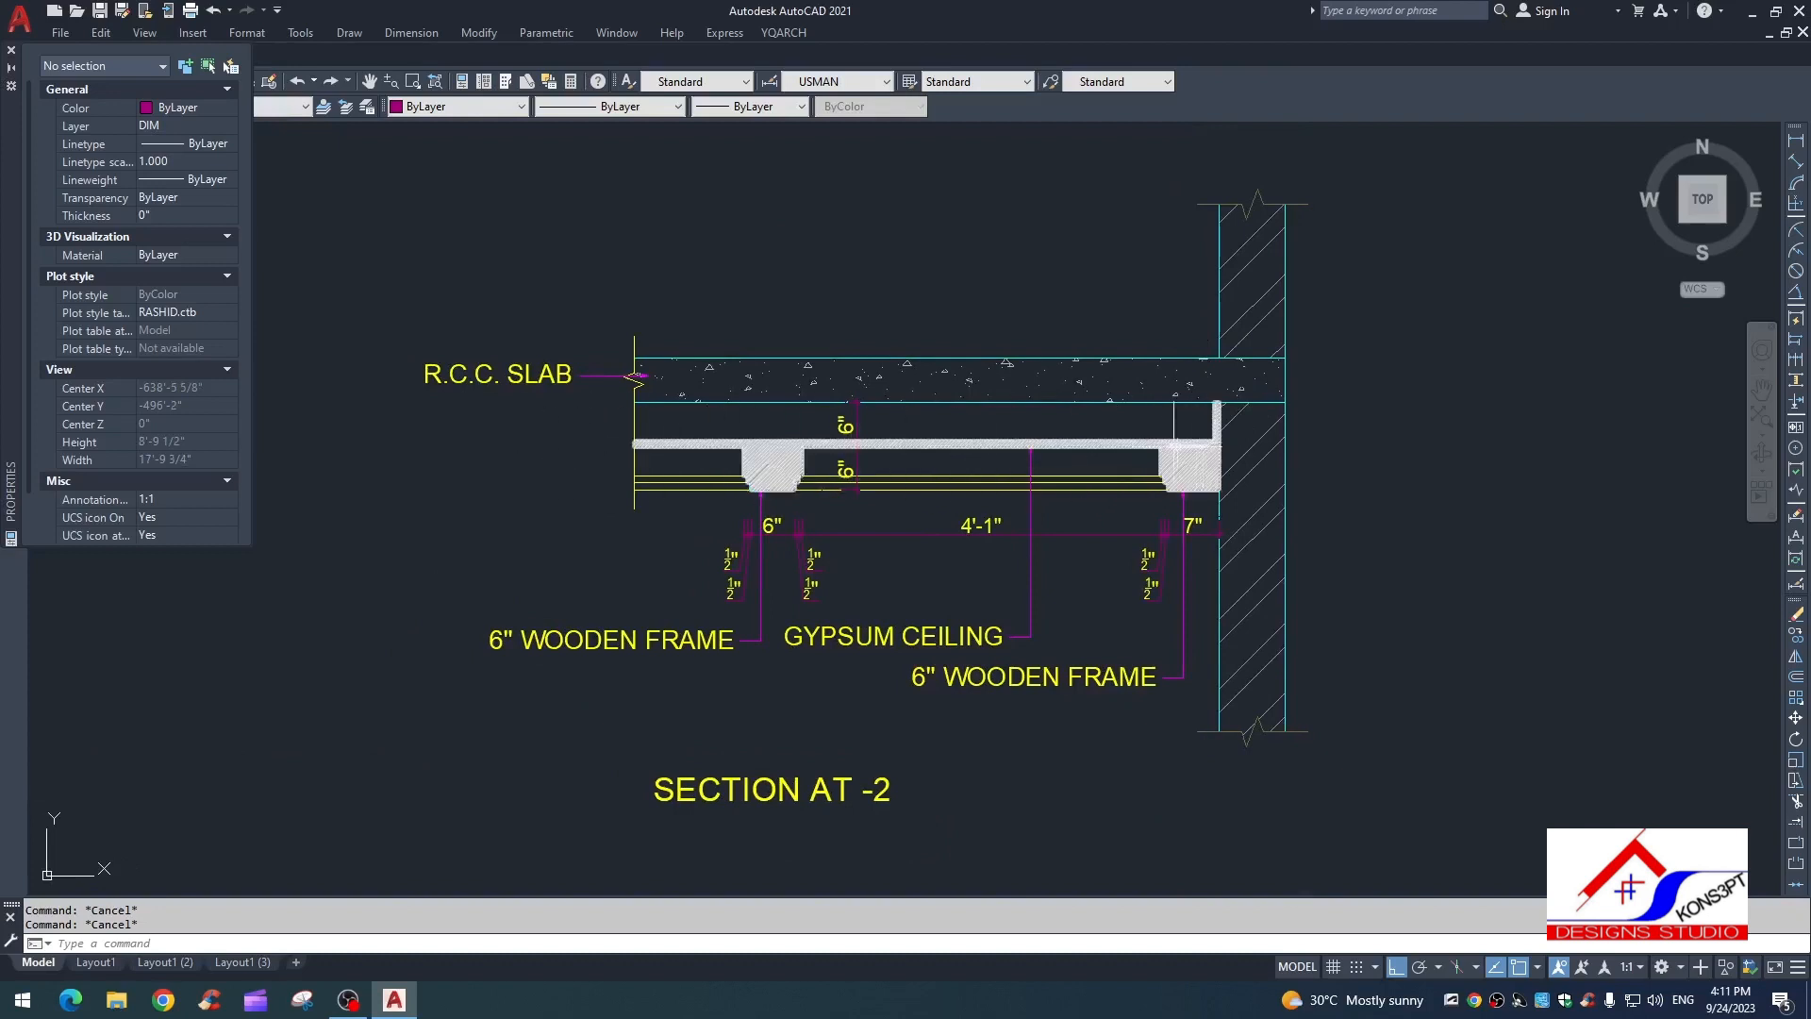
pyautogui.scroll(2, 850, 514)
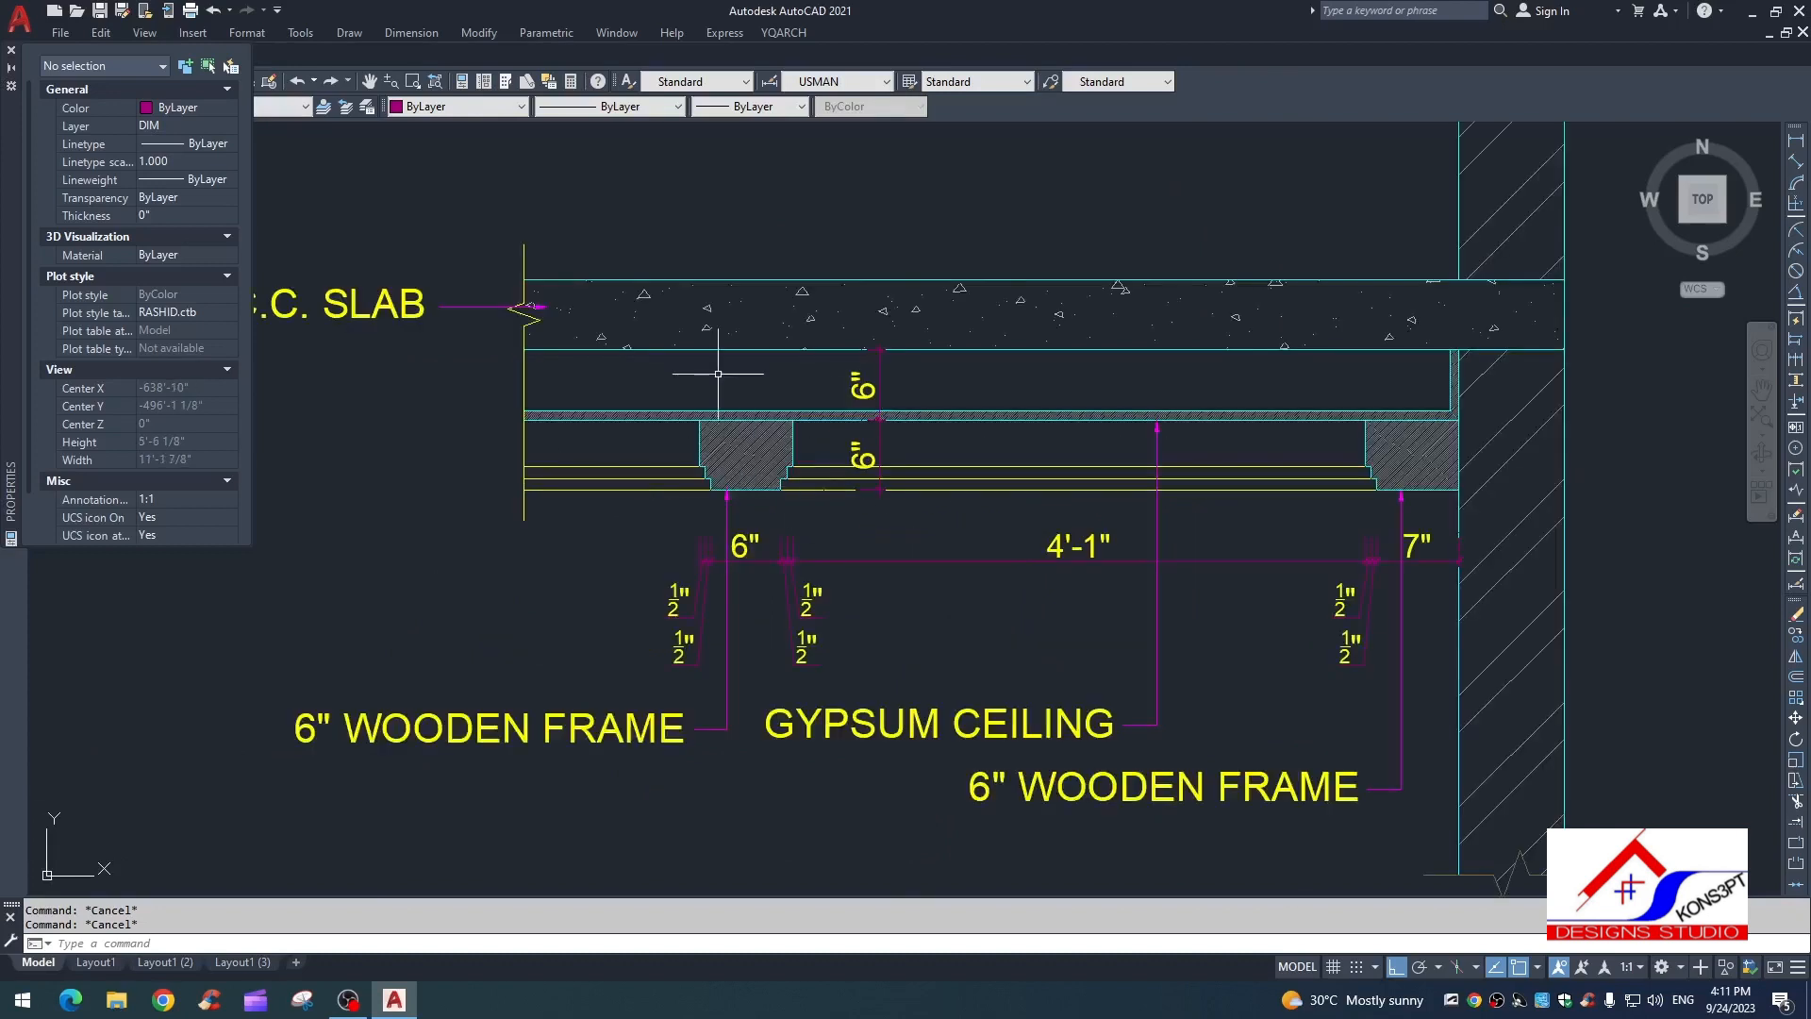
pyautogui.moveTo(1308, 682); pyautogui.dragTo(1279, 601, button='middle')
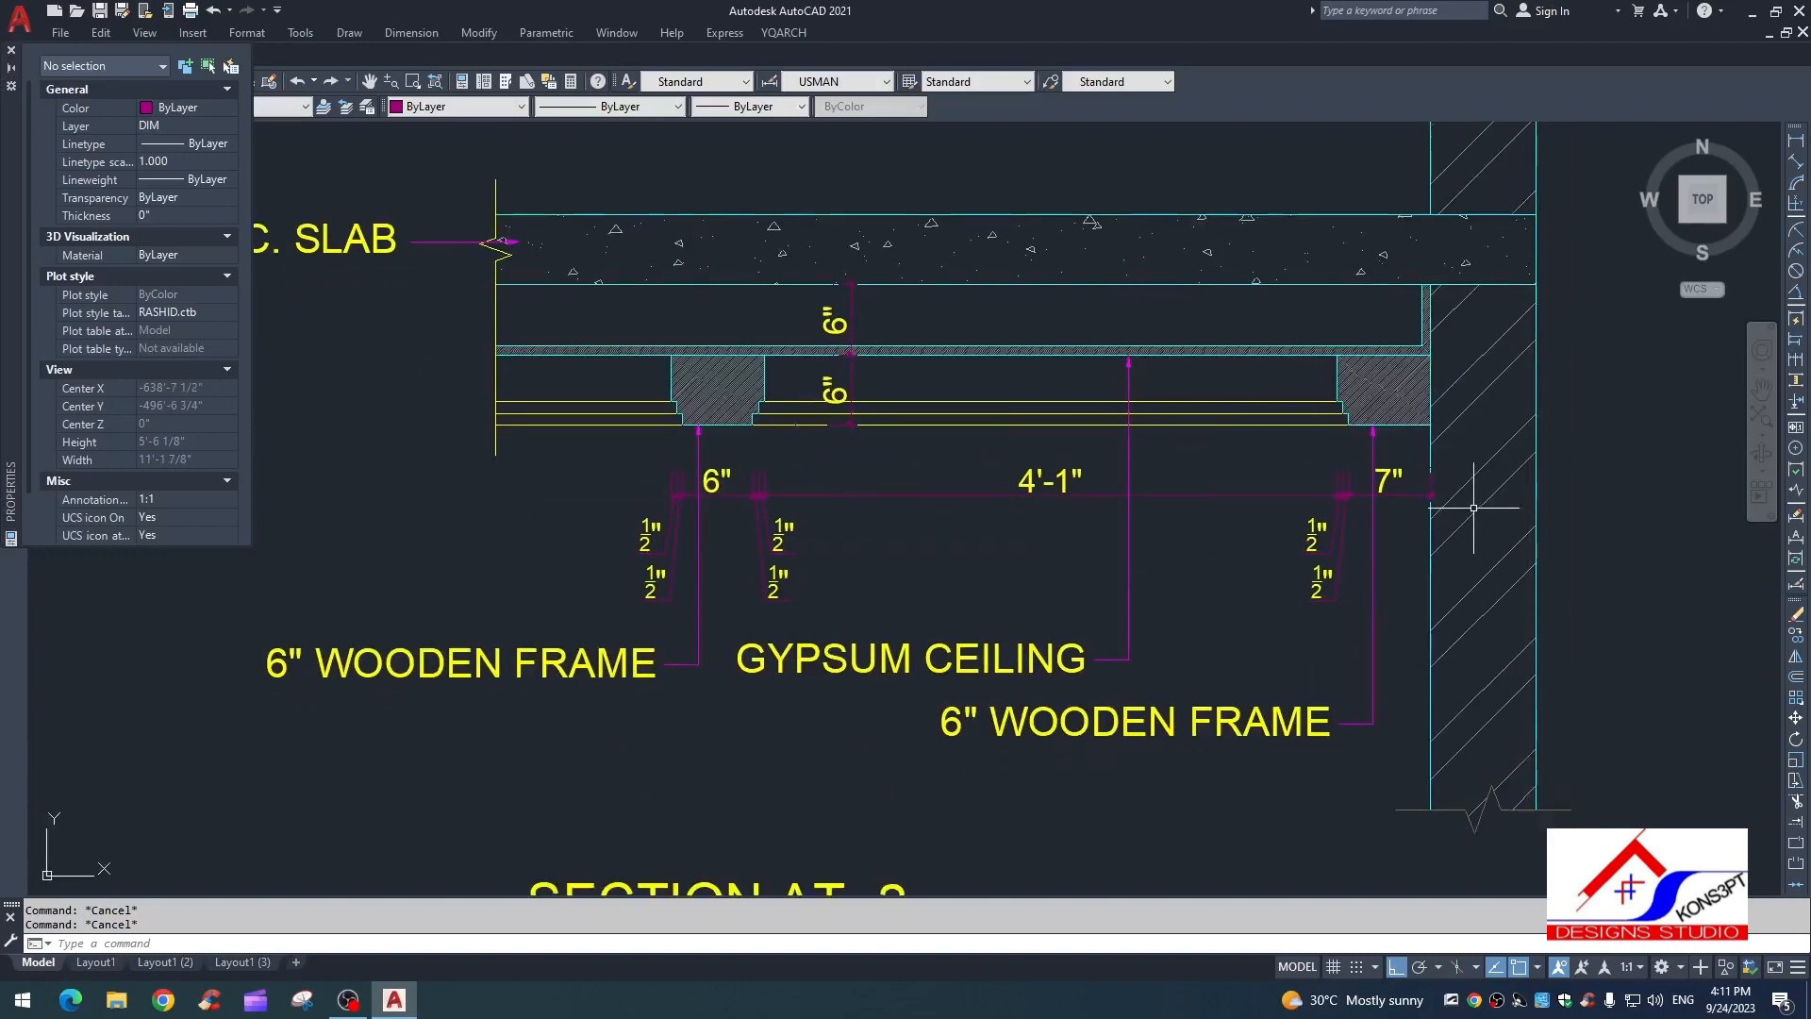
pyautogui.scroll(-6, 786, 506)
pyautogui.scroll(2, 887, 619)
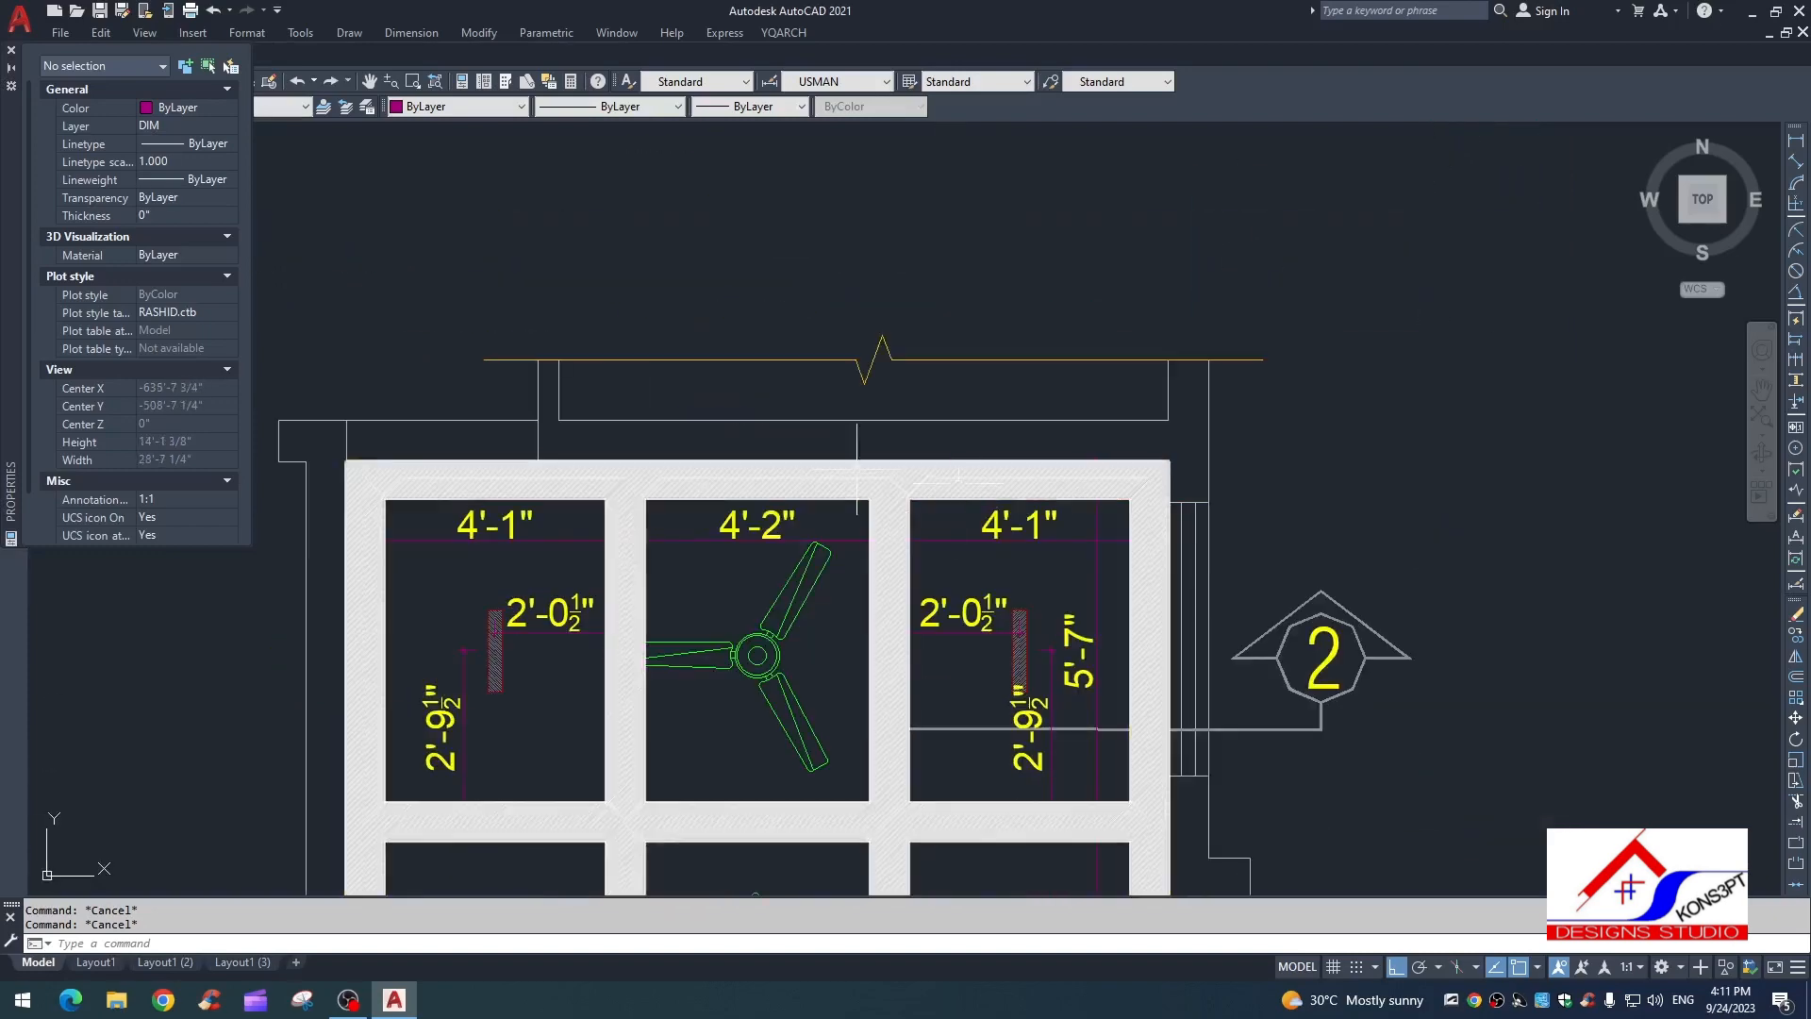
pyautogui.scroll(-5, 660, 584)
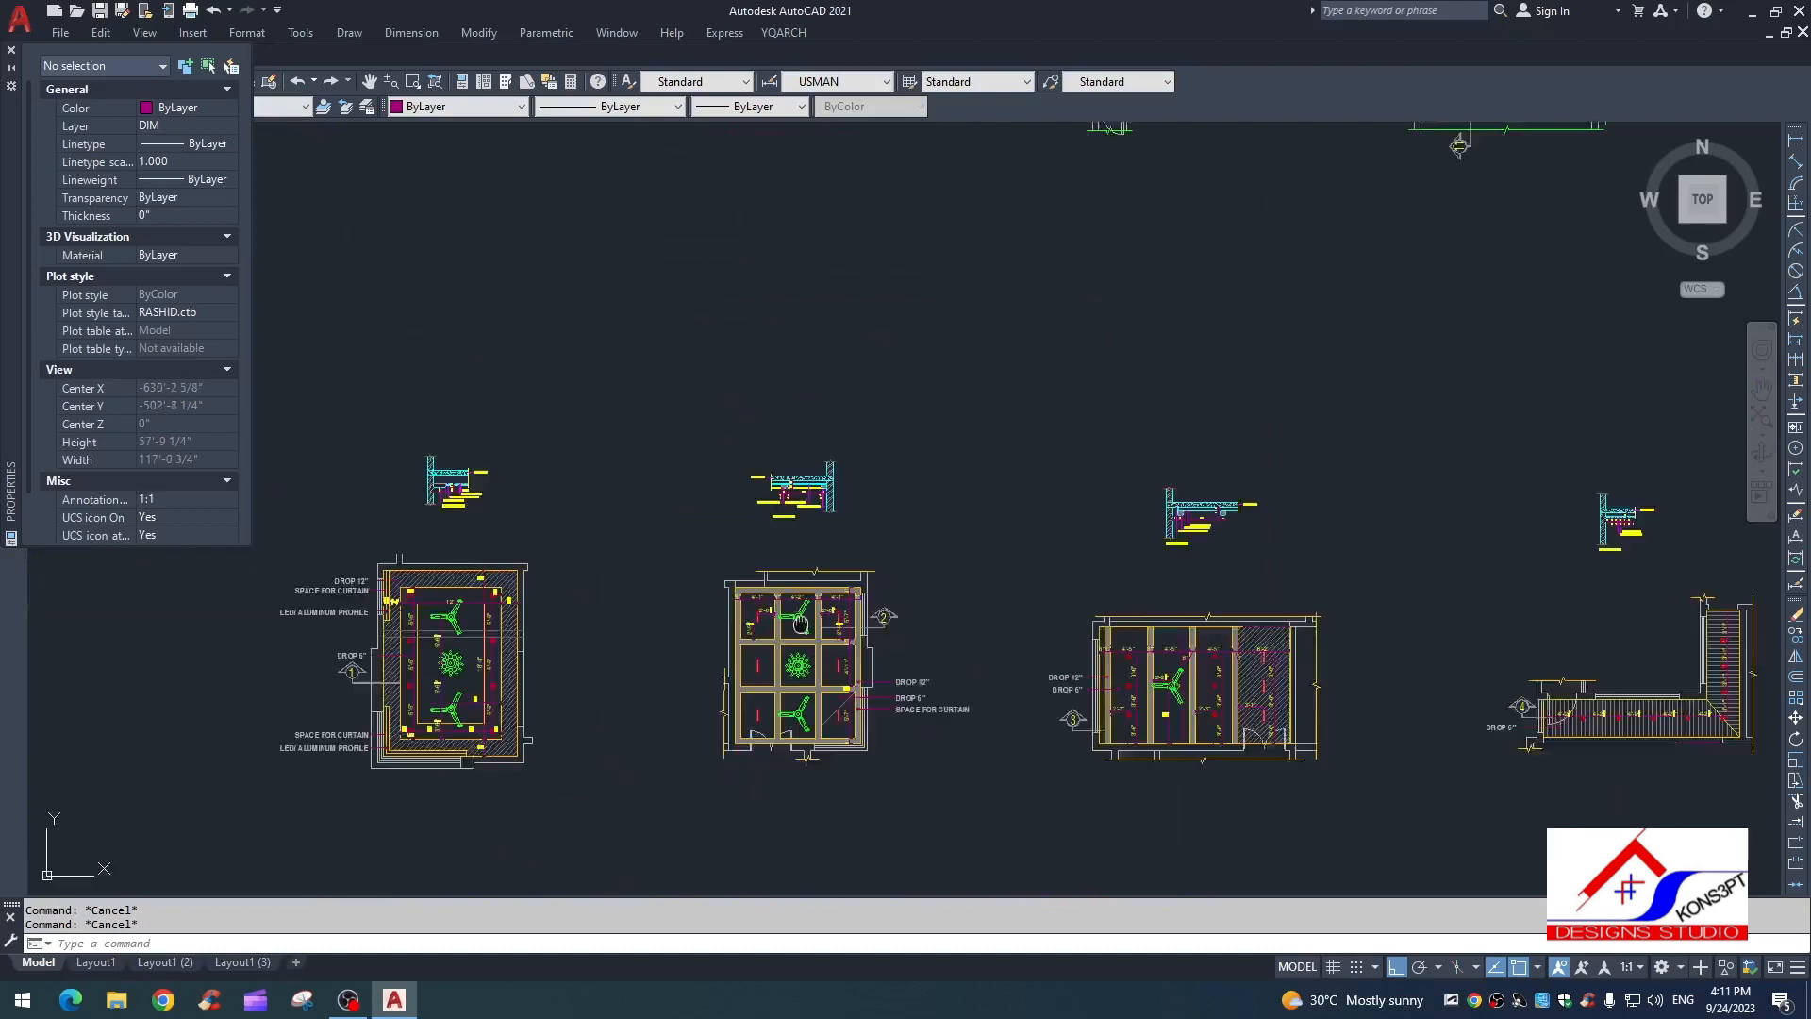
pyautogui.scroll(3, 806, 588)
pyautogui.scroll(6, 807, 589)
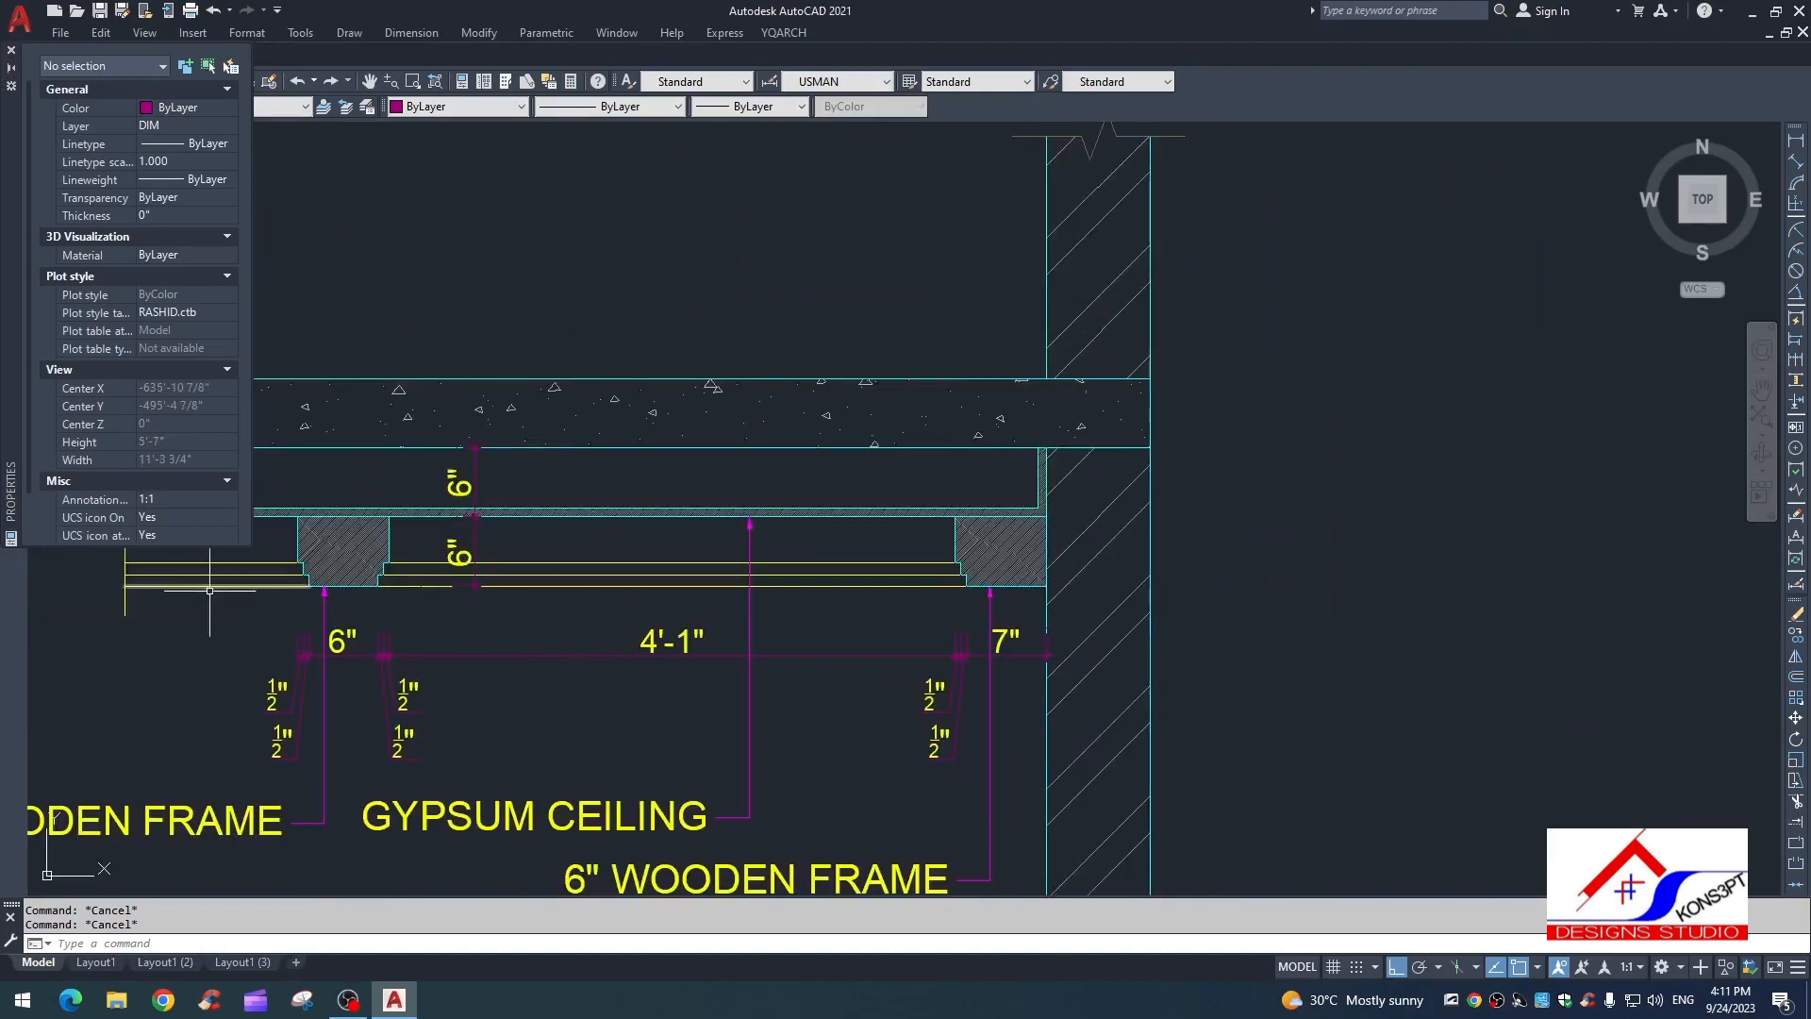
pyautogui.scroll(6, 405, 576)
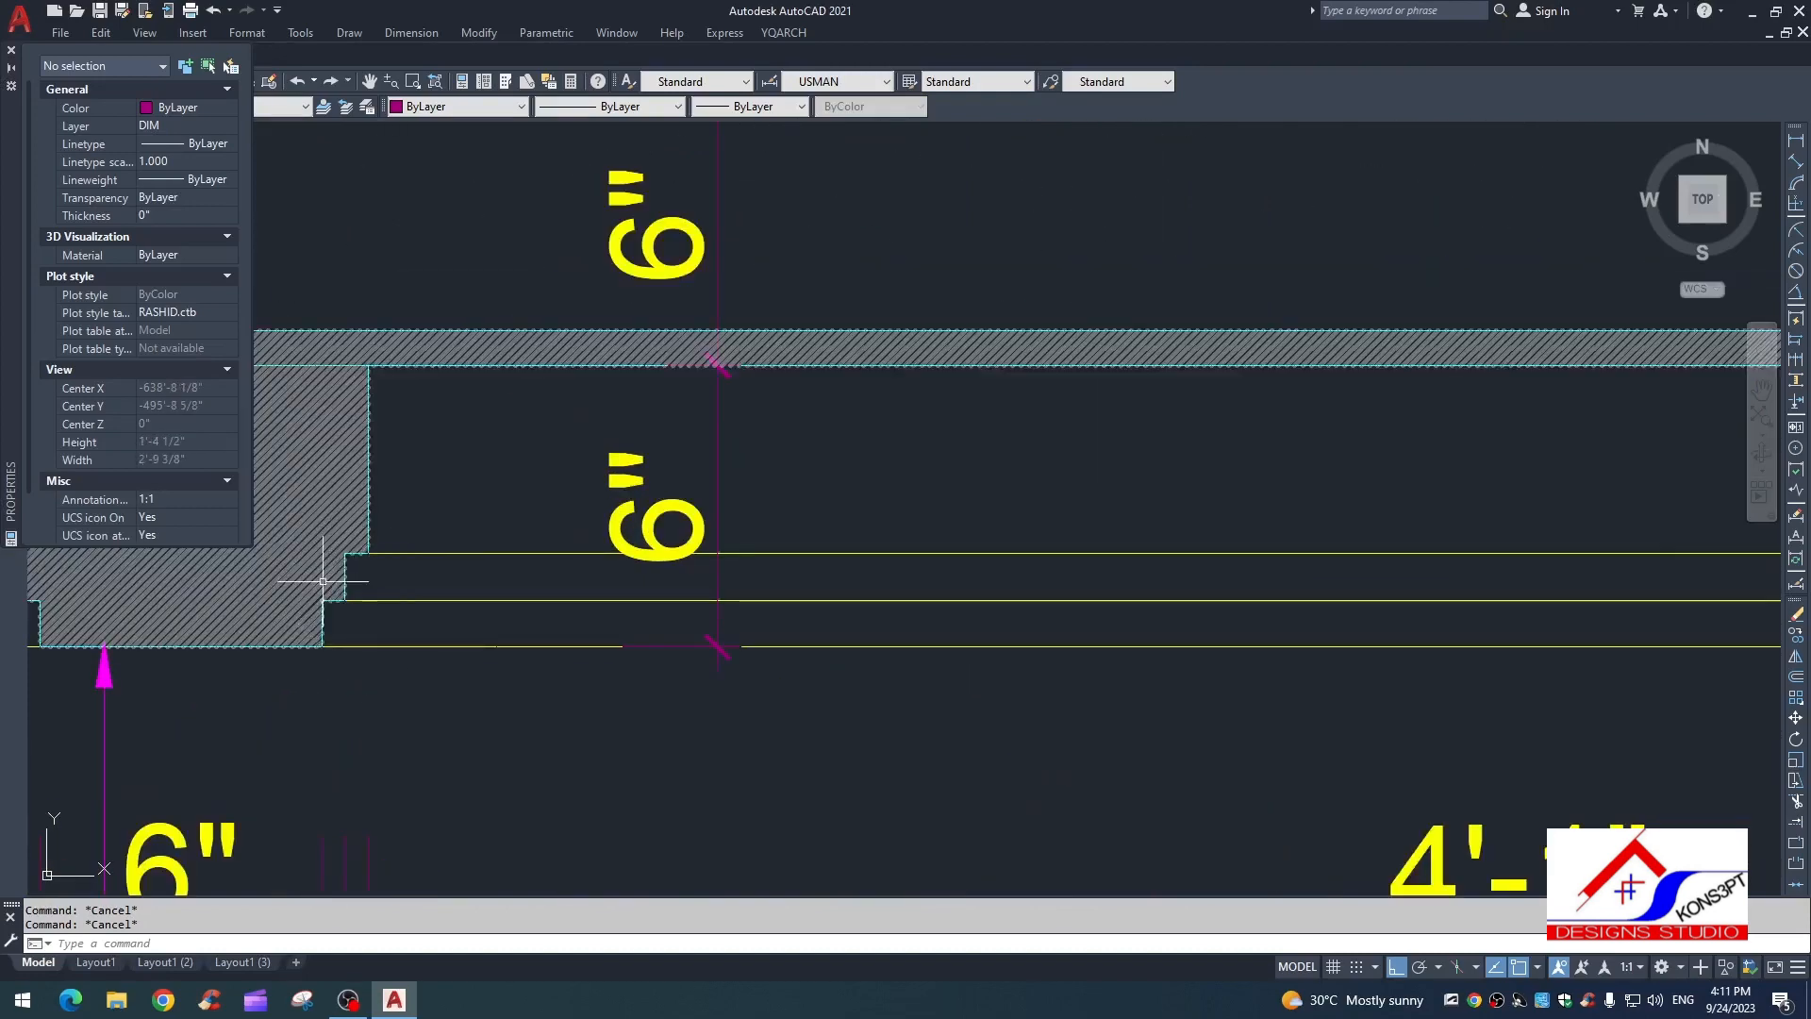
pyautogui.scroll(-7, 354, 605)
pyautogui.scroll(-7, 755, 321)
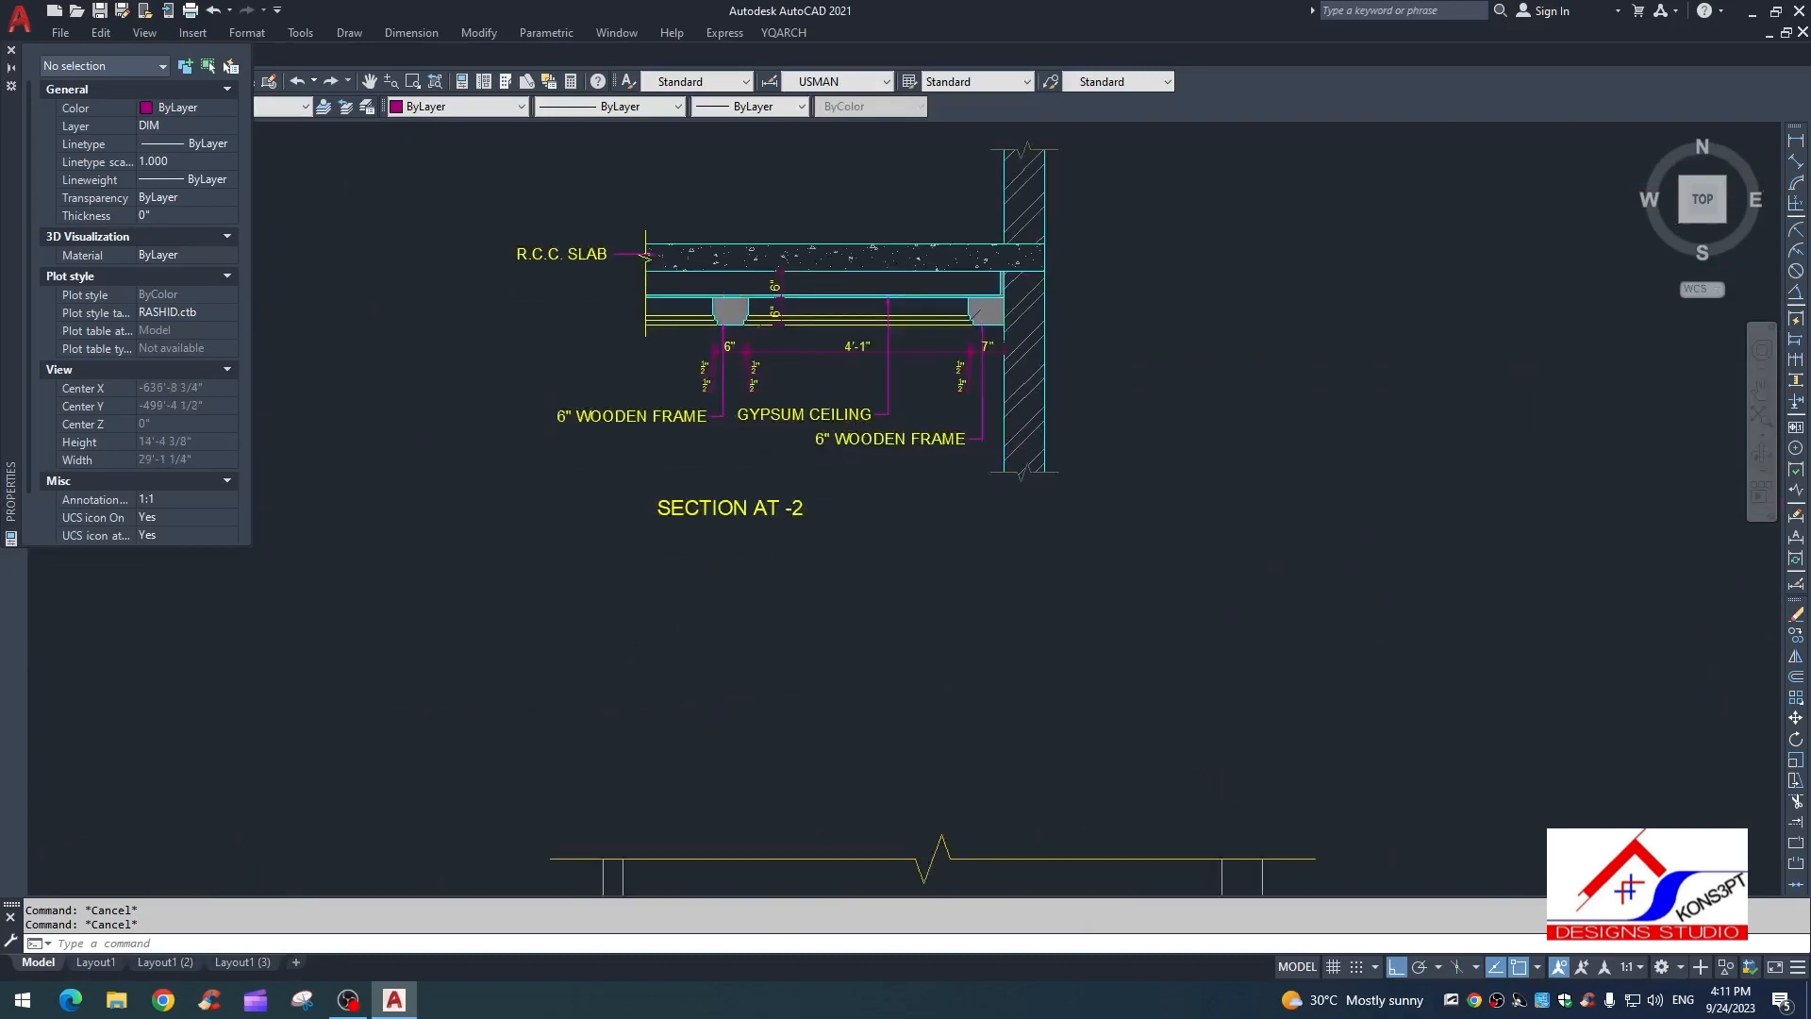
# Step: Review the bedroom's false ceiling plan and the labelled rope light section detail above the floor plan
pyautogui.scroll(-10, 708, 396)
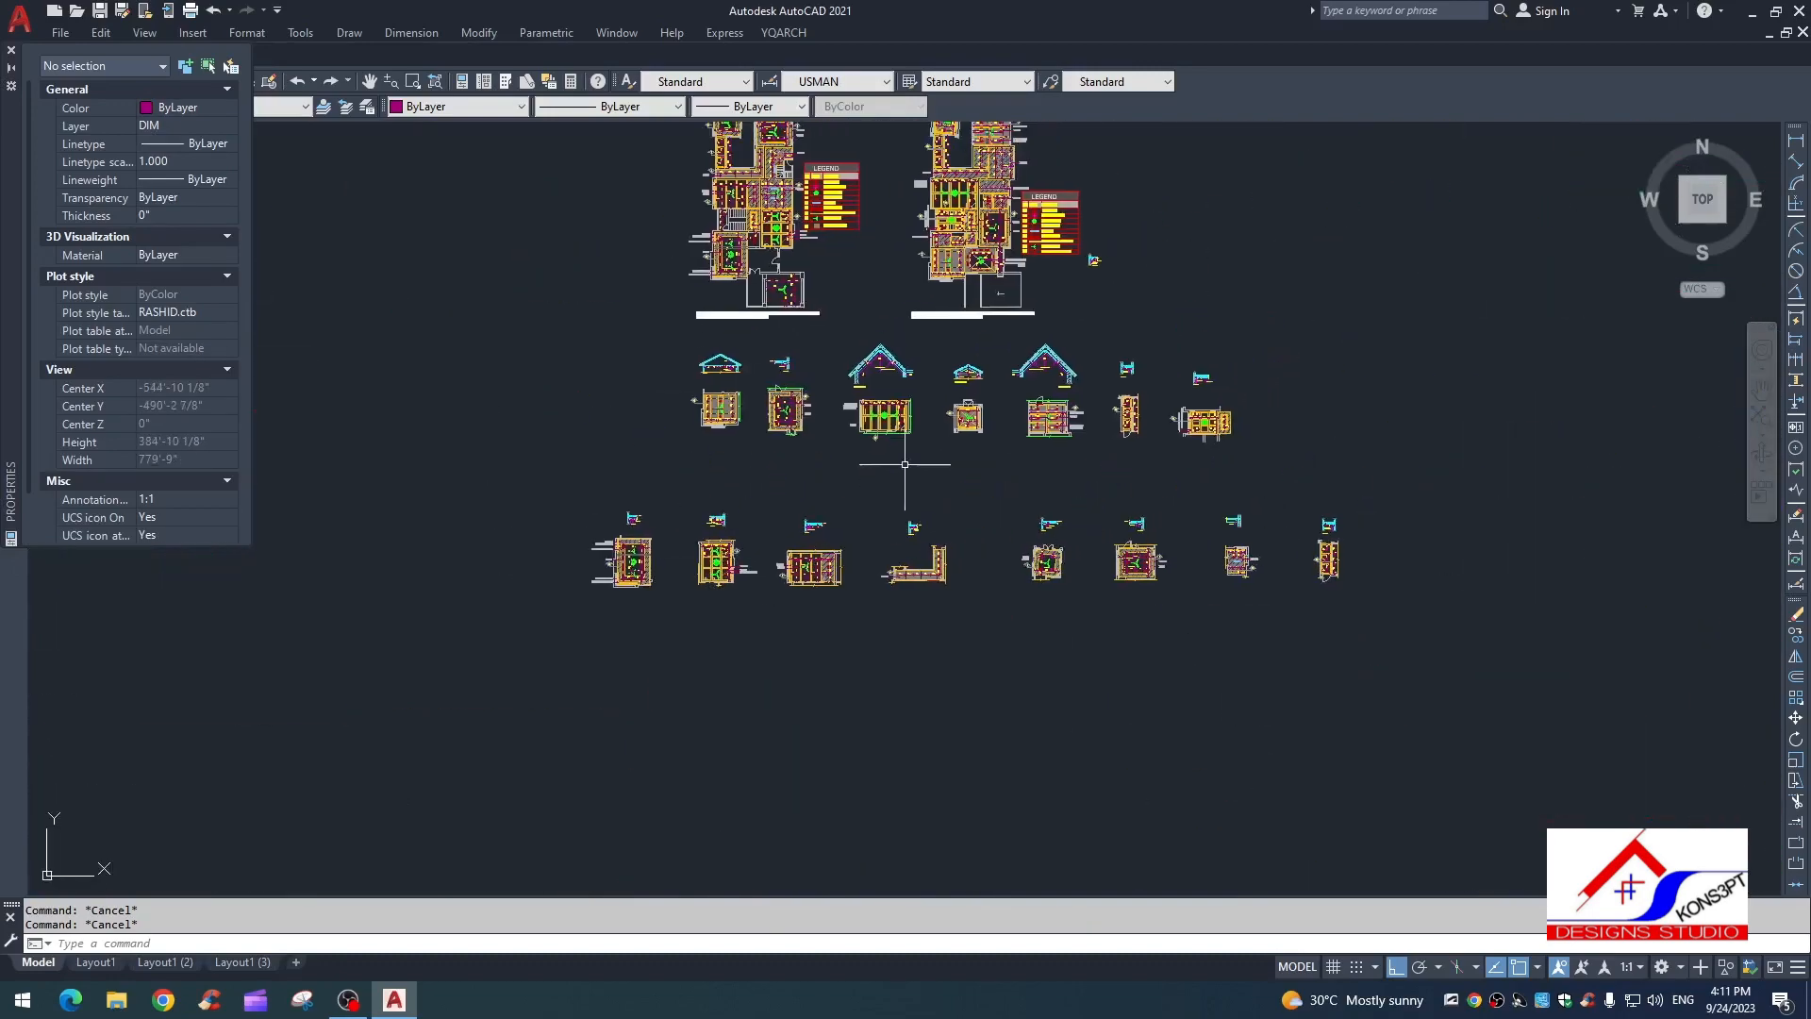
pyautogui.scroll(10, 1113, 420)
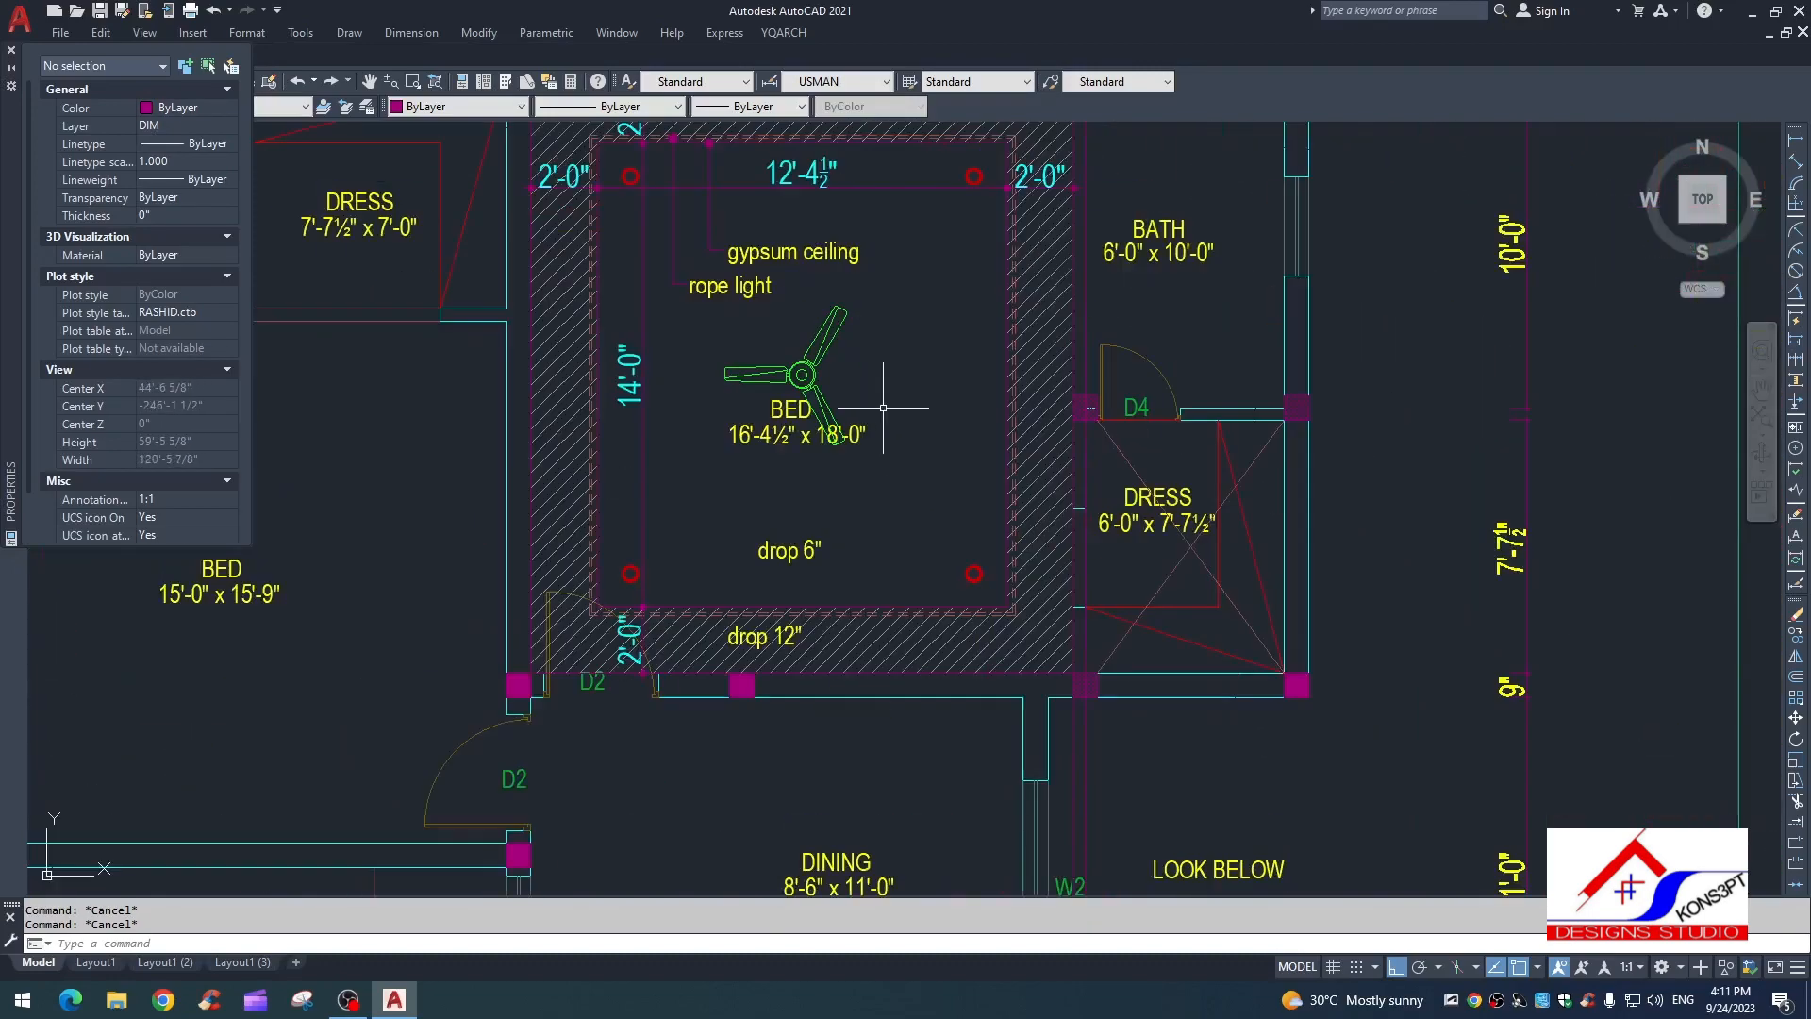
pyautogui.scroll(-5, 860, 469)
pyautogui.scroll(5, 831, 528)
pyautogui.scroll(-2, 918, 410)
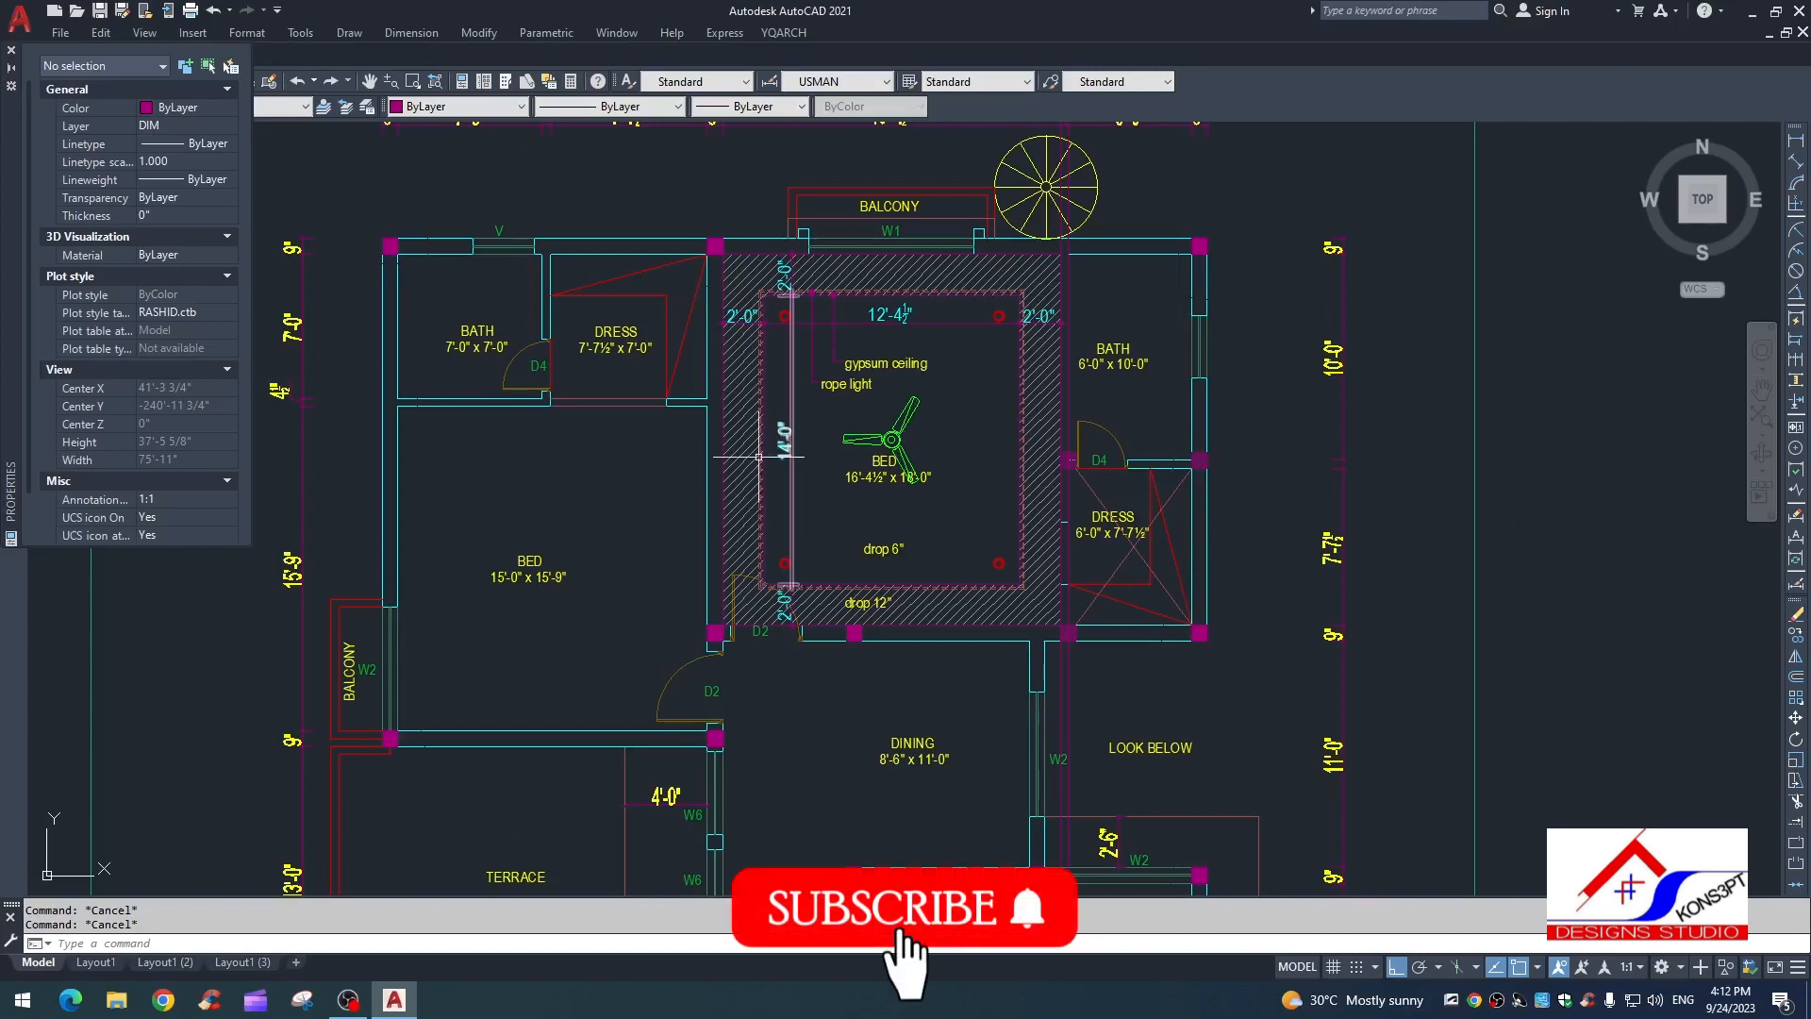
pyautogui.moveTo(919, 391); pyautogui.dragTo(1119, 330, button='middle')
pyautogui.scroll(-4, 1119, 330)
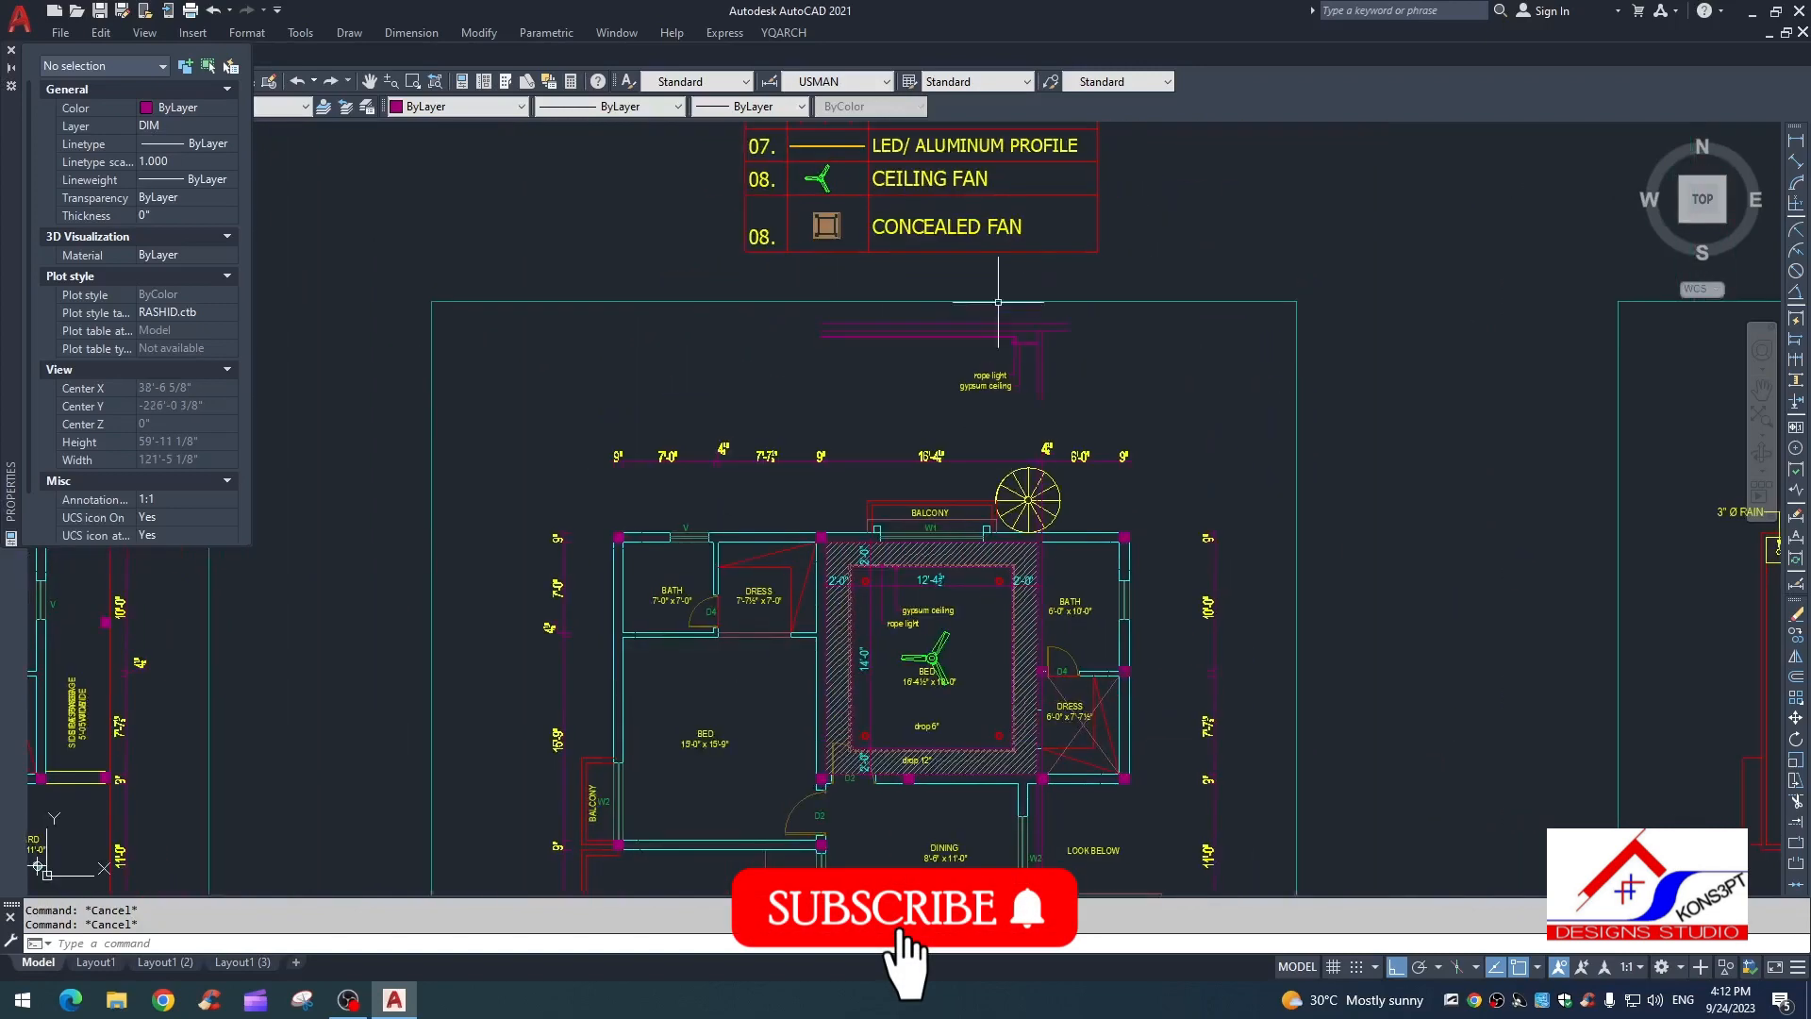
pyautogui.scroll(10, 1037, 494)
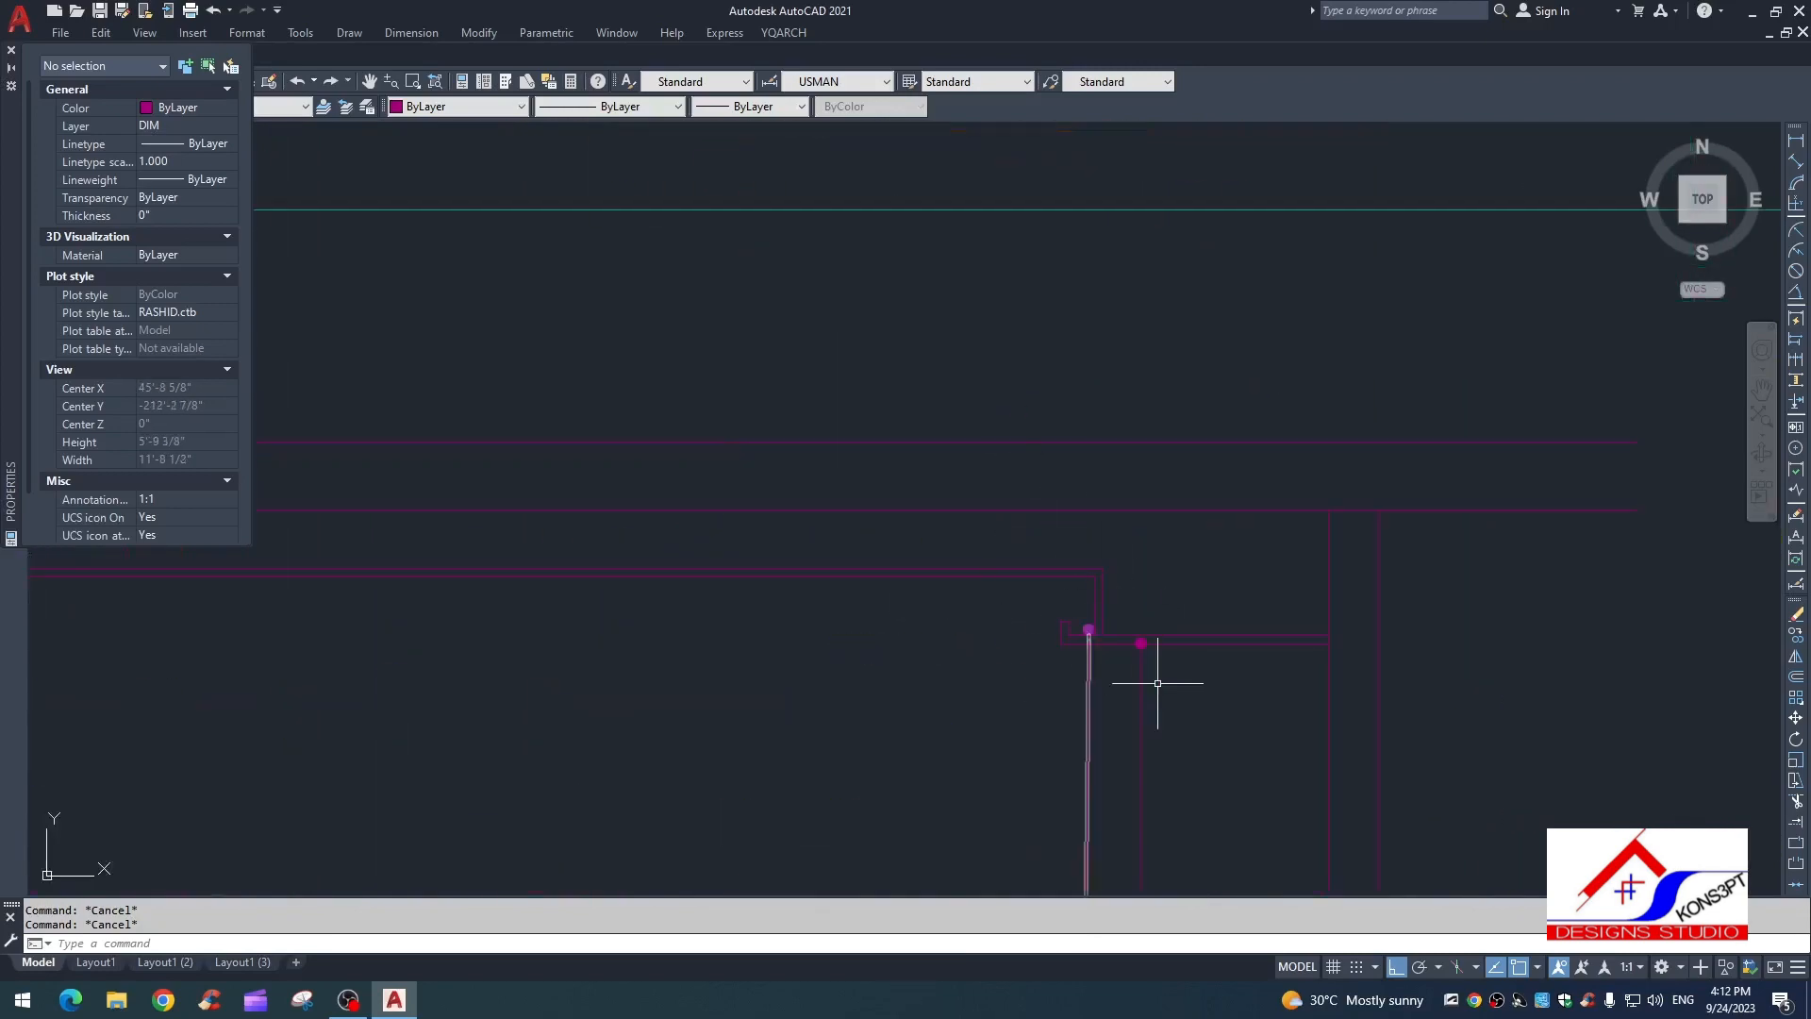
pyautogui.scroll(-6, 881, 372)
pyautogui.scroll(5, 954, 509)
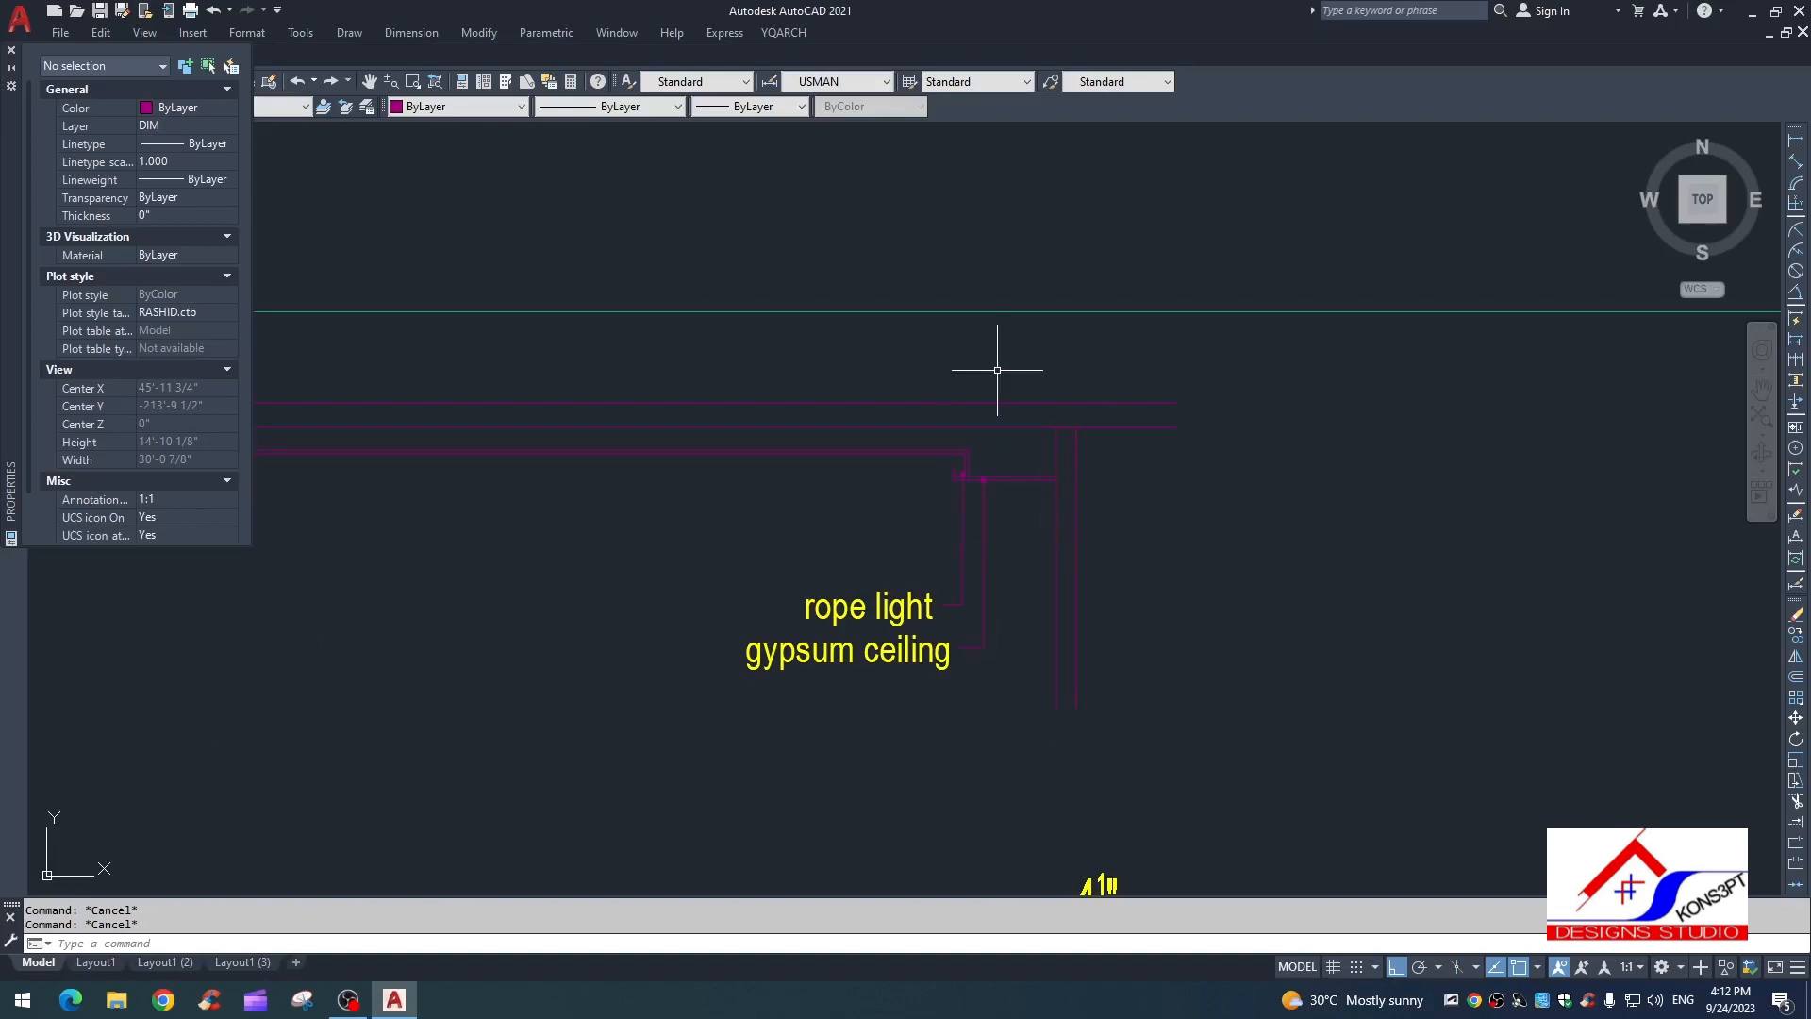
# Step: Configure YQArch's Section Light Trough as a midsection with gypsum thickness .75, plywood thickness .5, trough deepness 3 and trough height 12
pyautogui.click(784, 33)
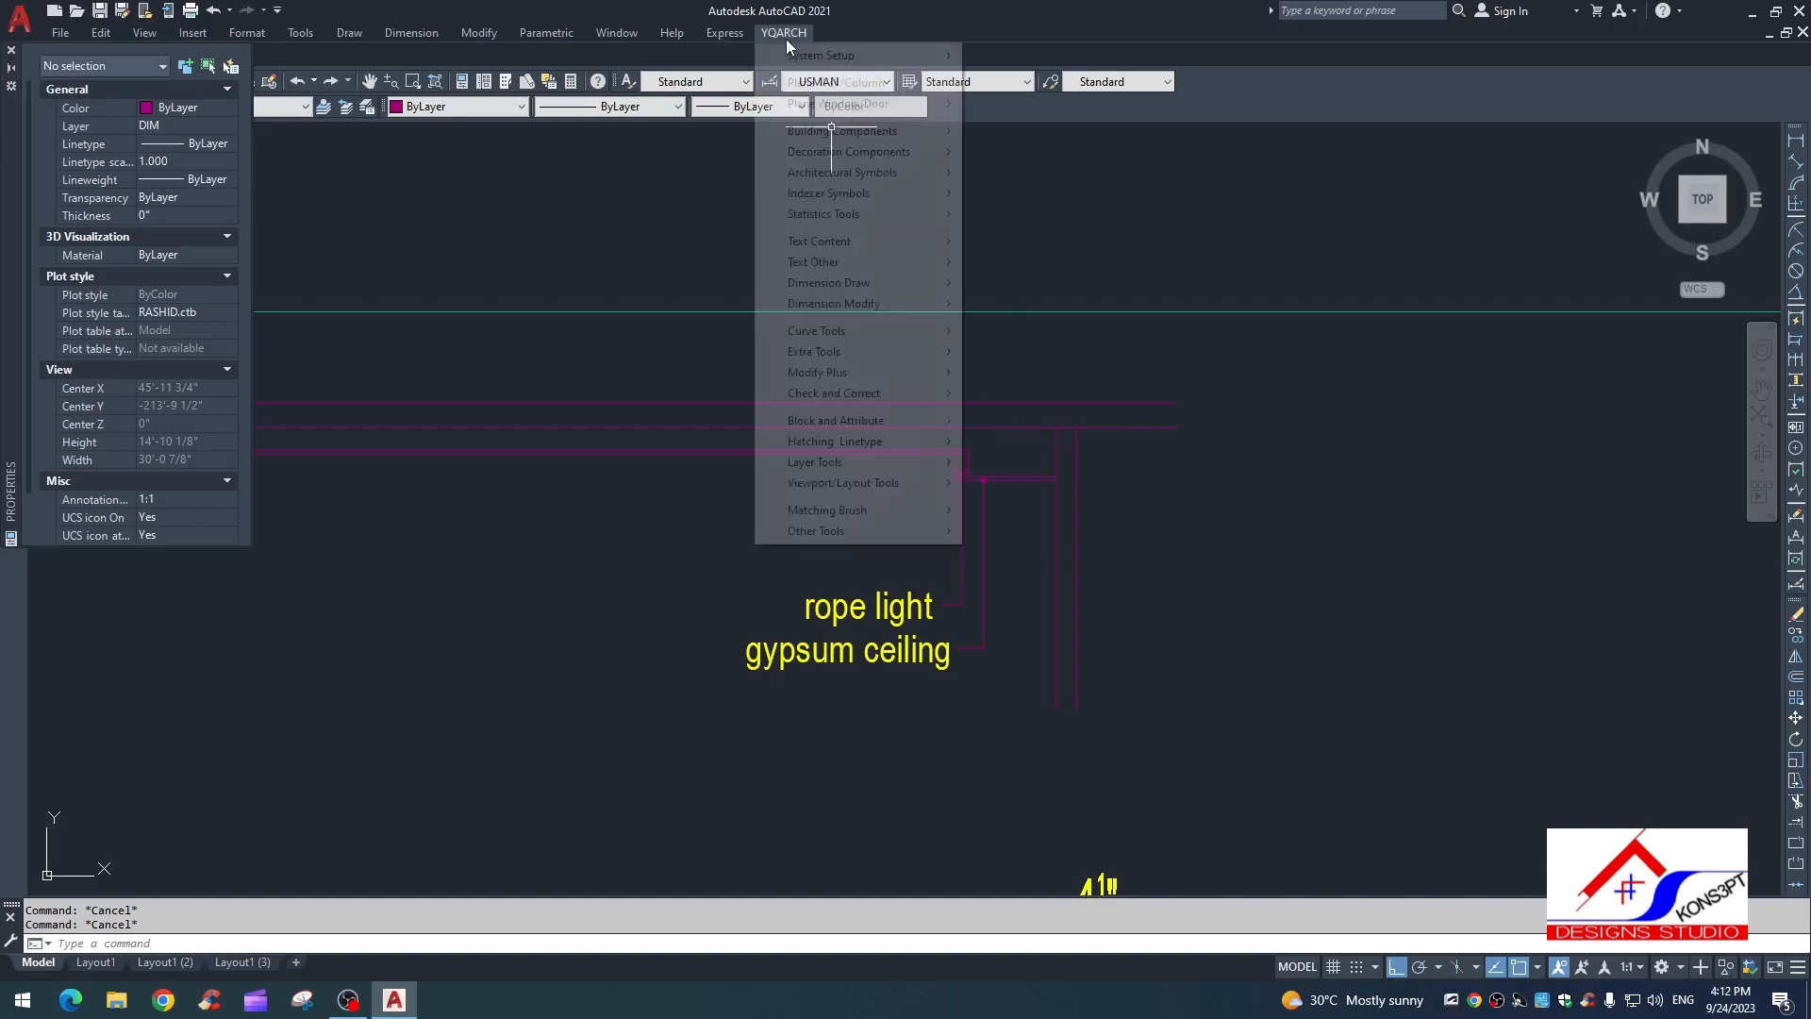
pyautogui.moveTo(825, 155)
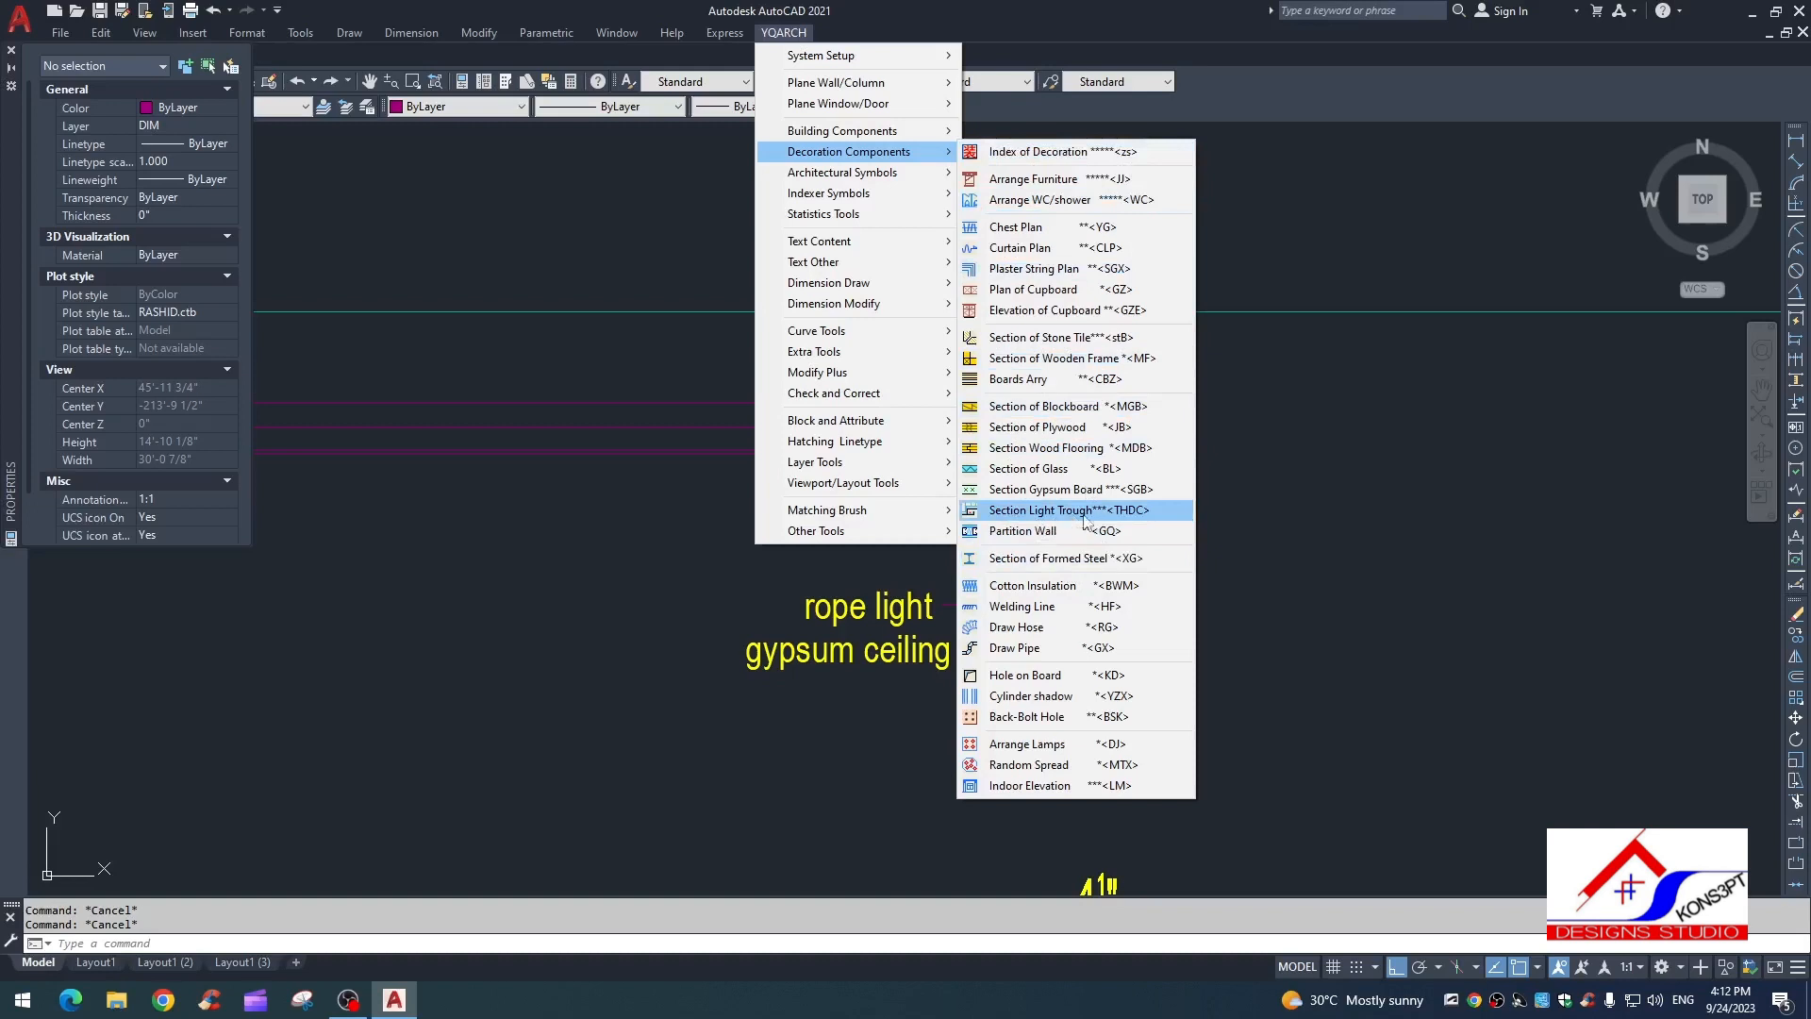
pyautogui.click(1031, 518)
pyautogui.scroll(2, 1066, 425)
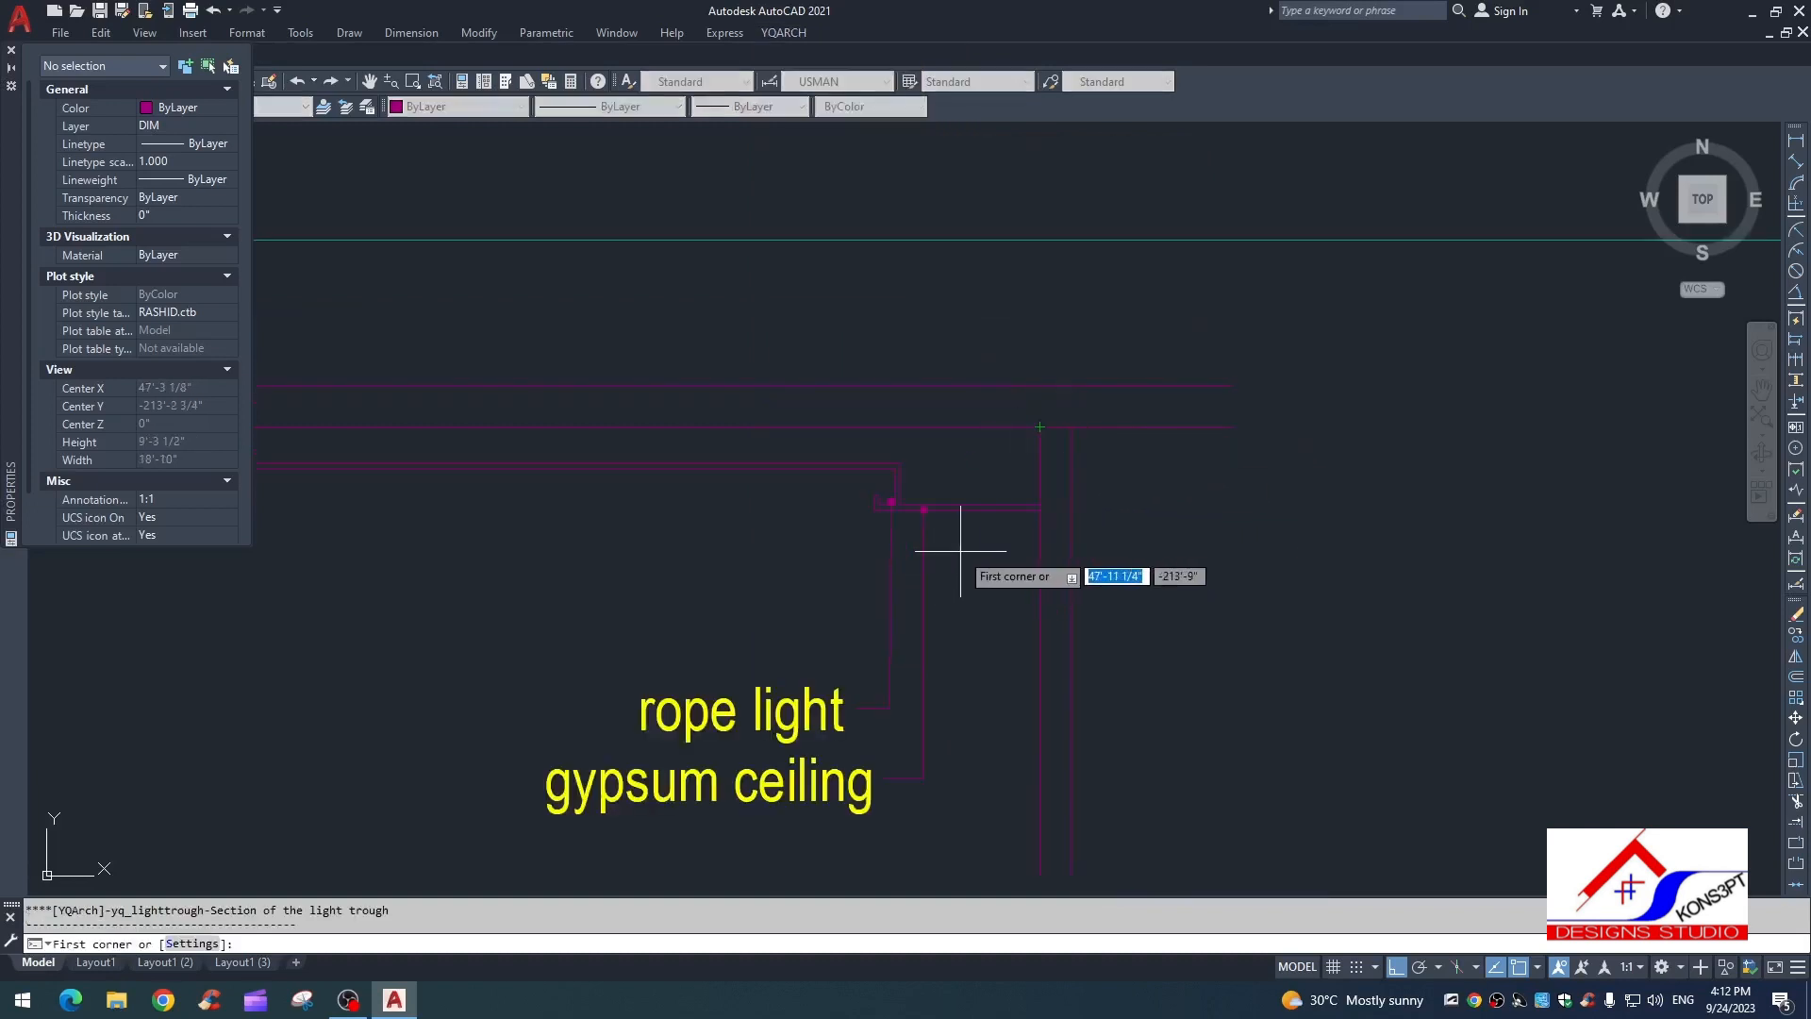
pyautogui.write('s')
pyautogui.press('Return')
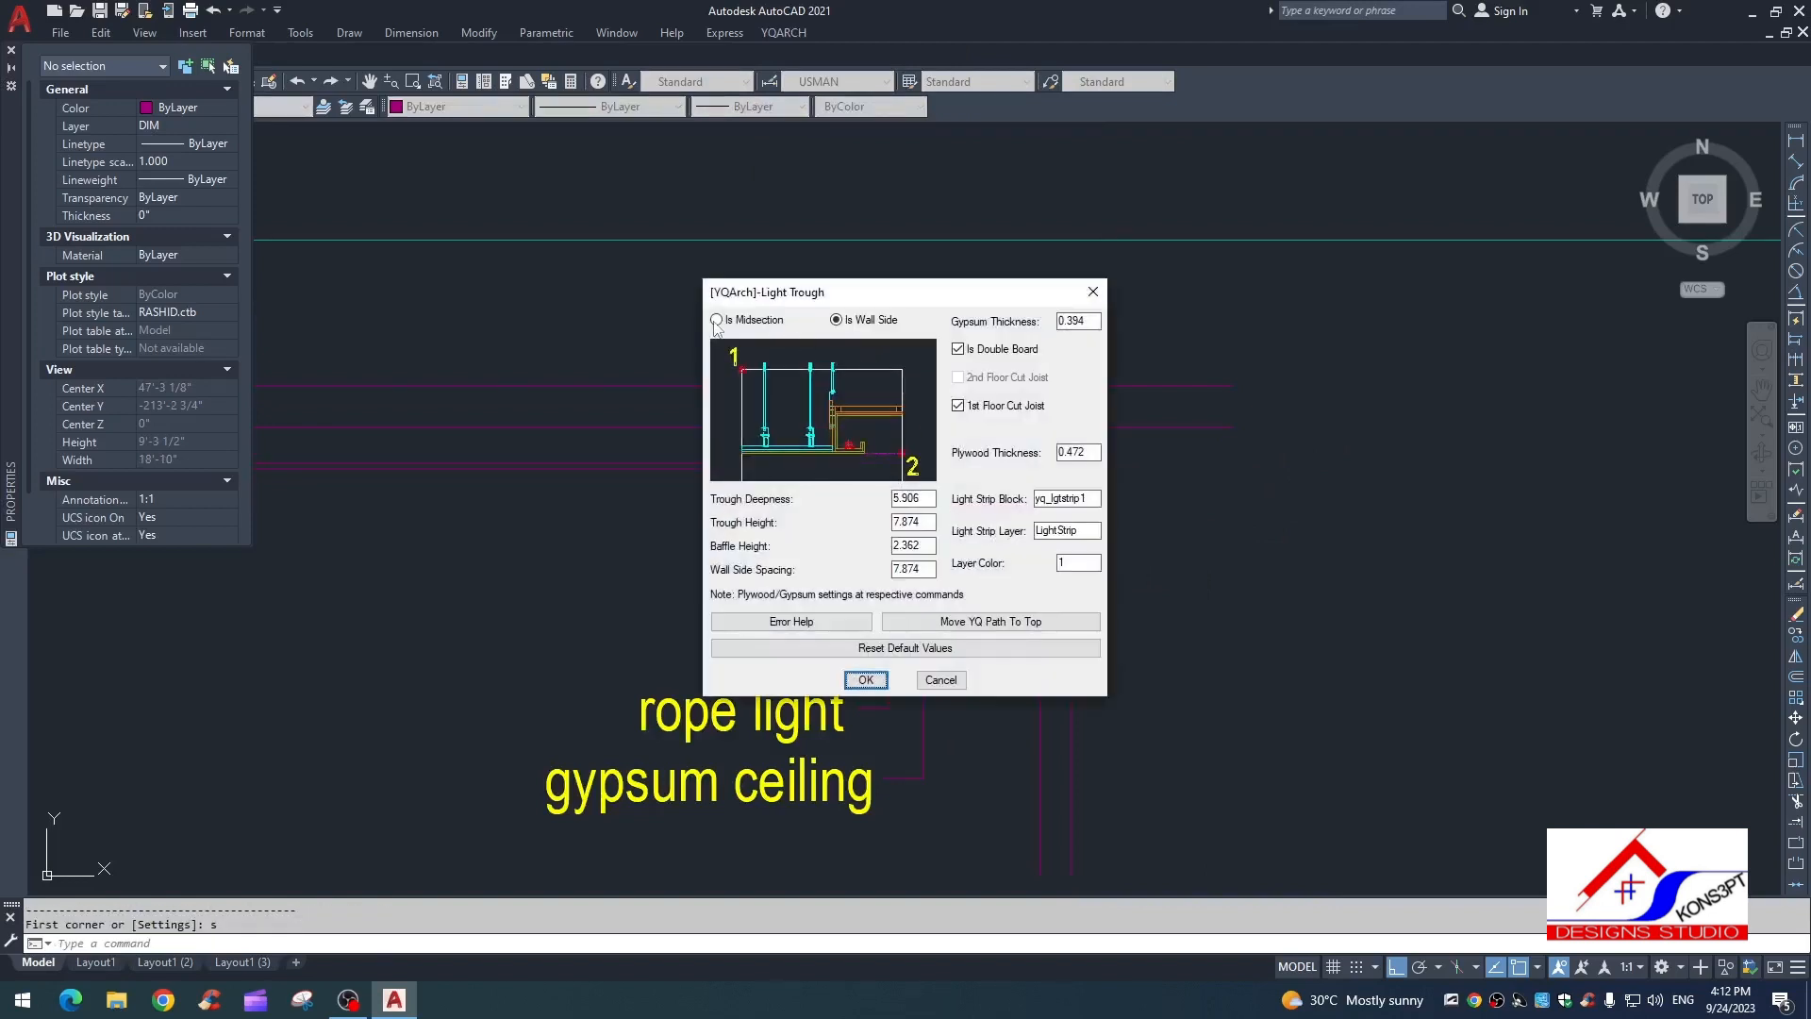
pyautogui.click(718, 321)
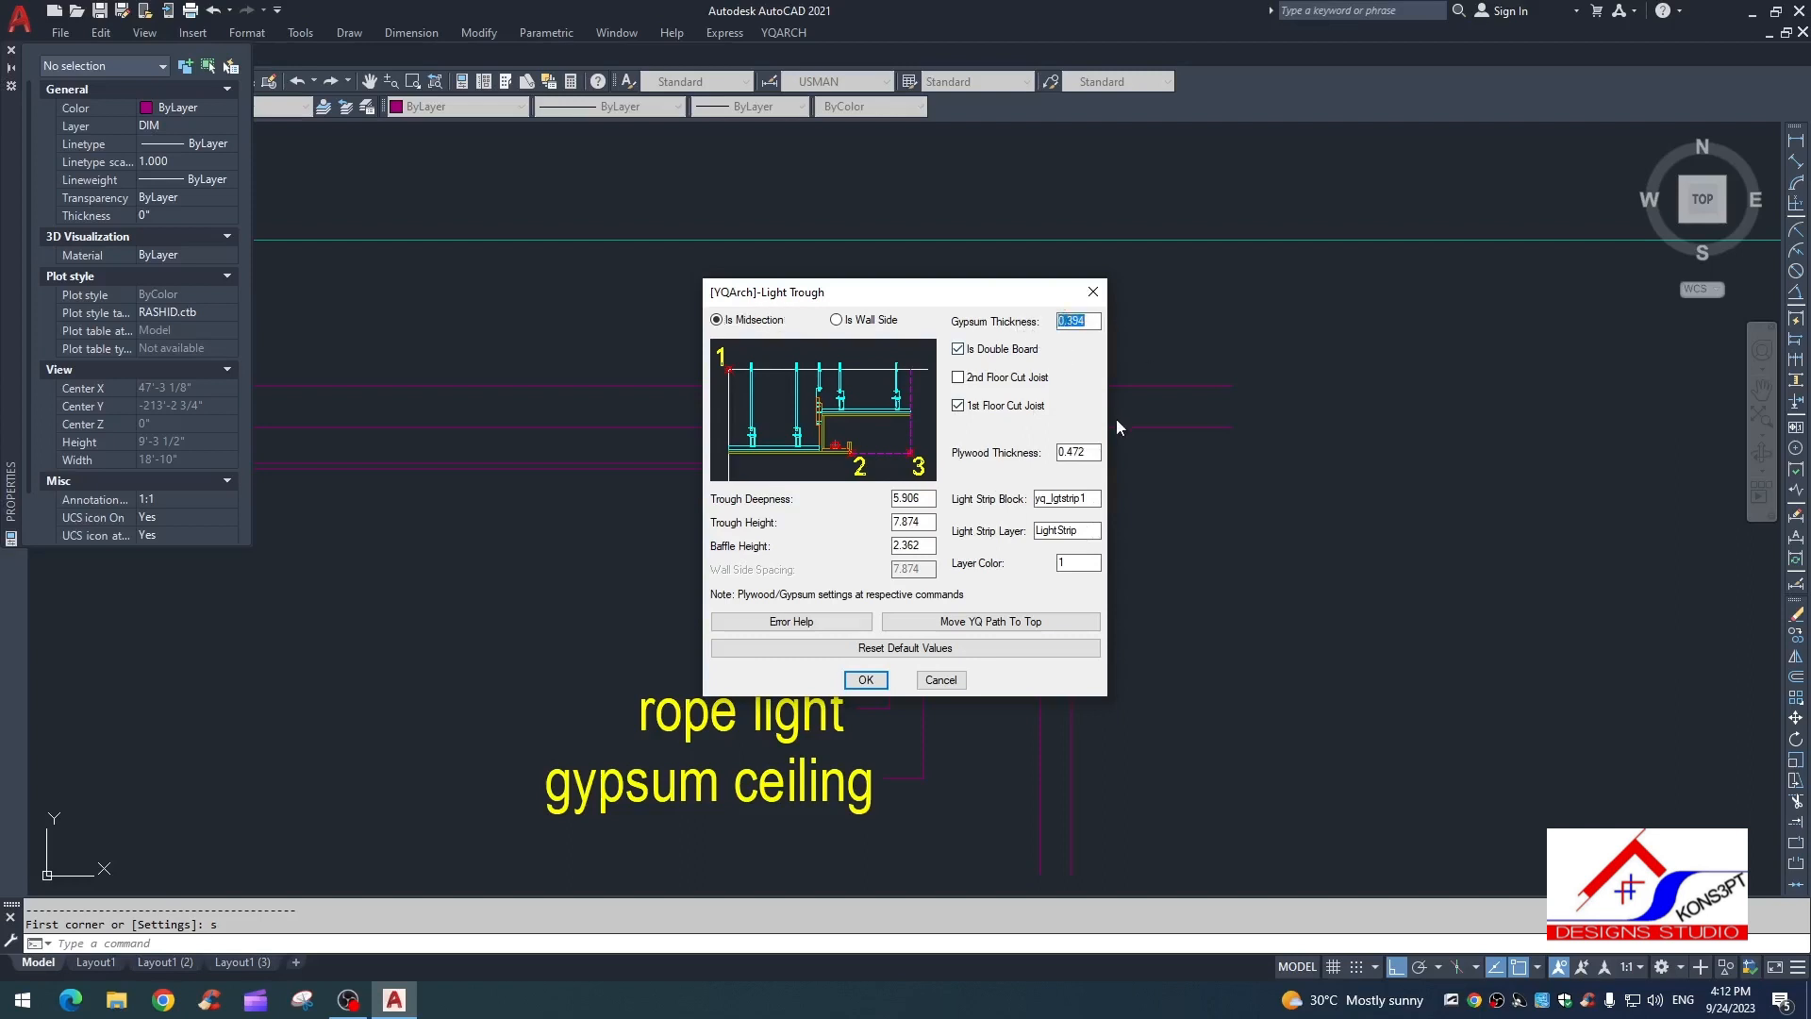
pyautogui.write('.75')
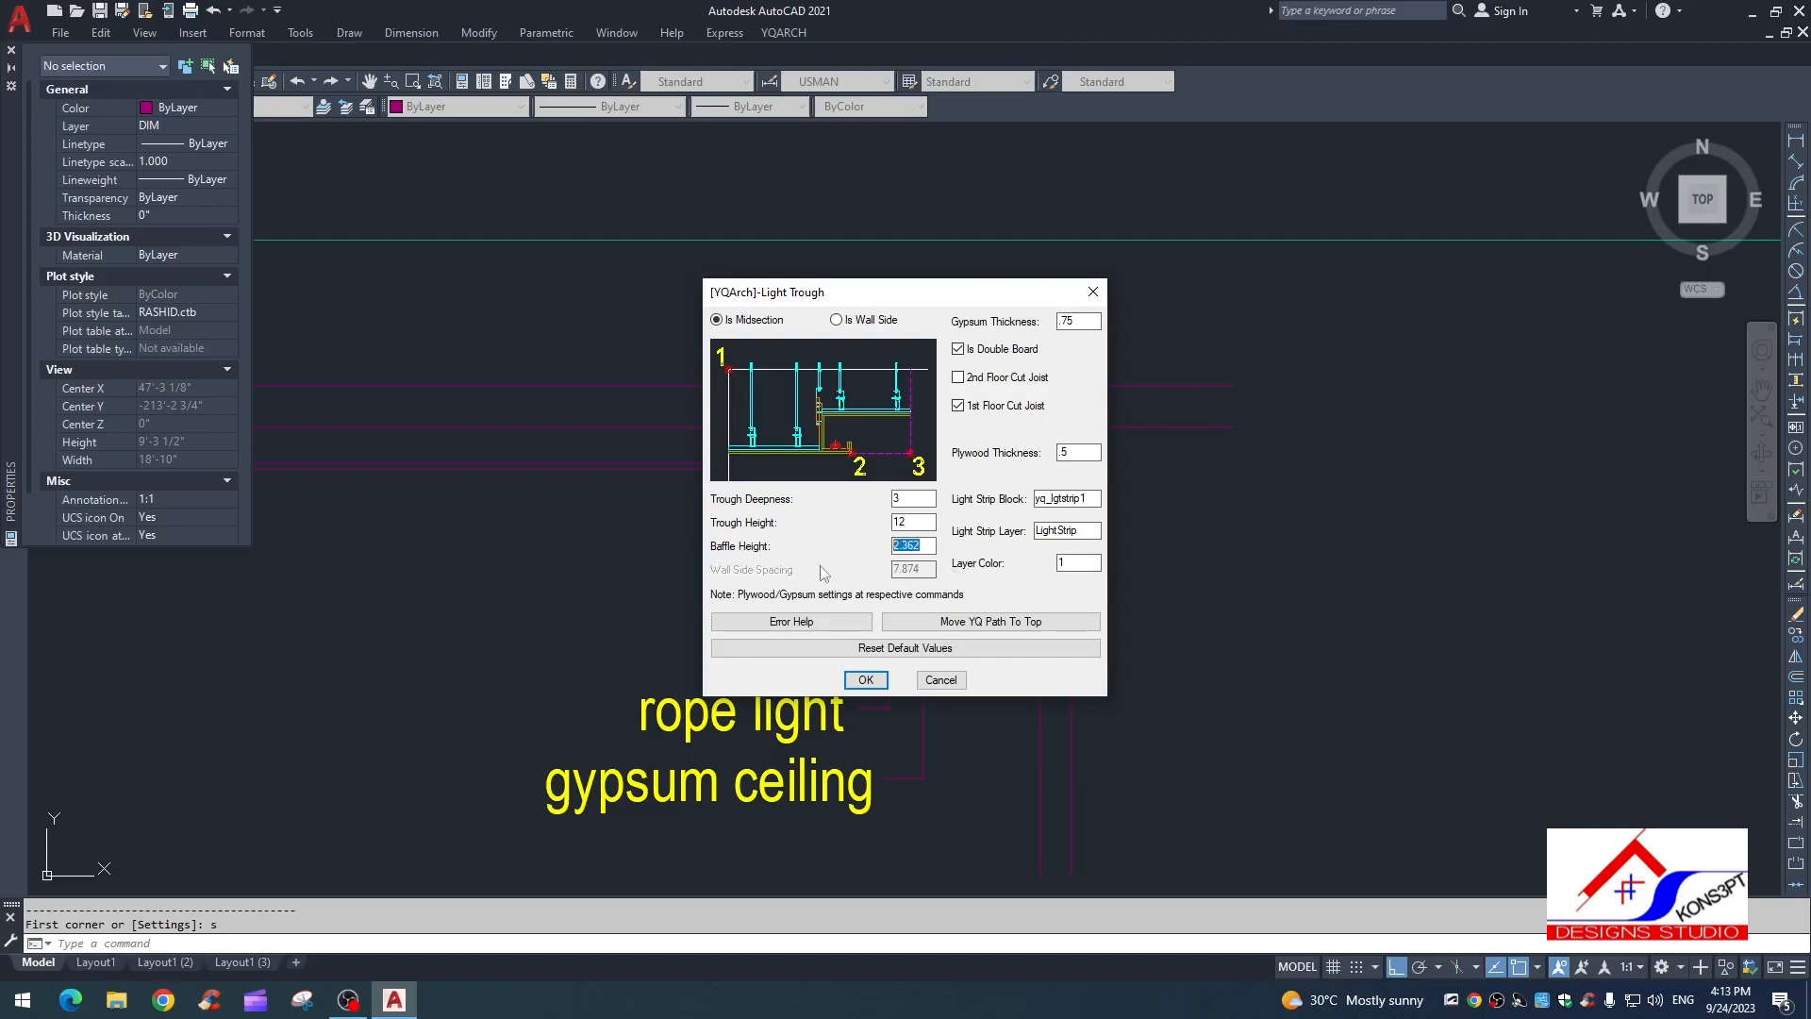
pyautogui.click(866, 680)
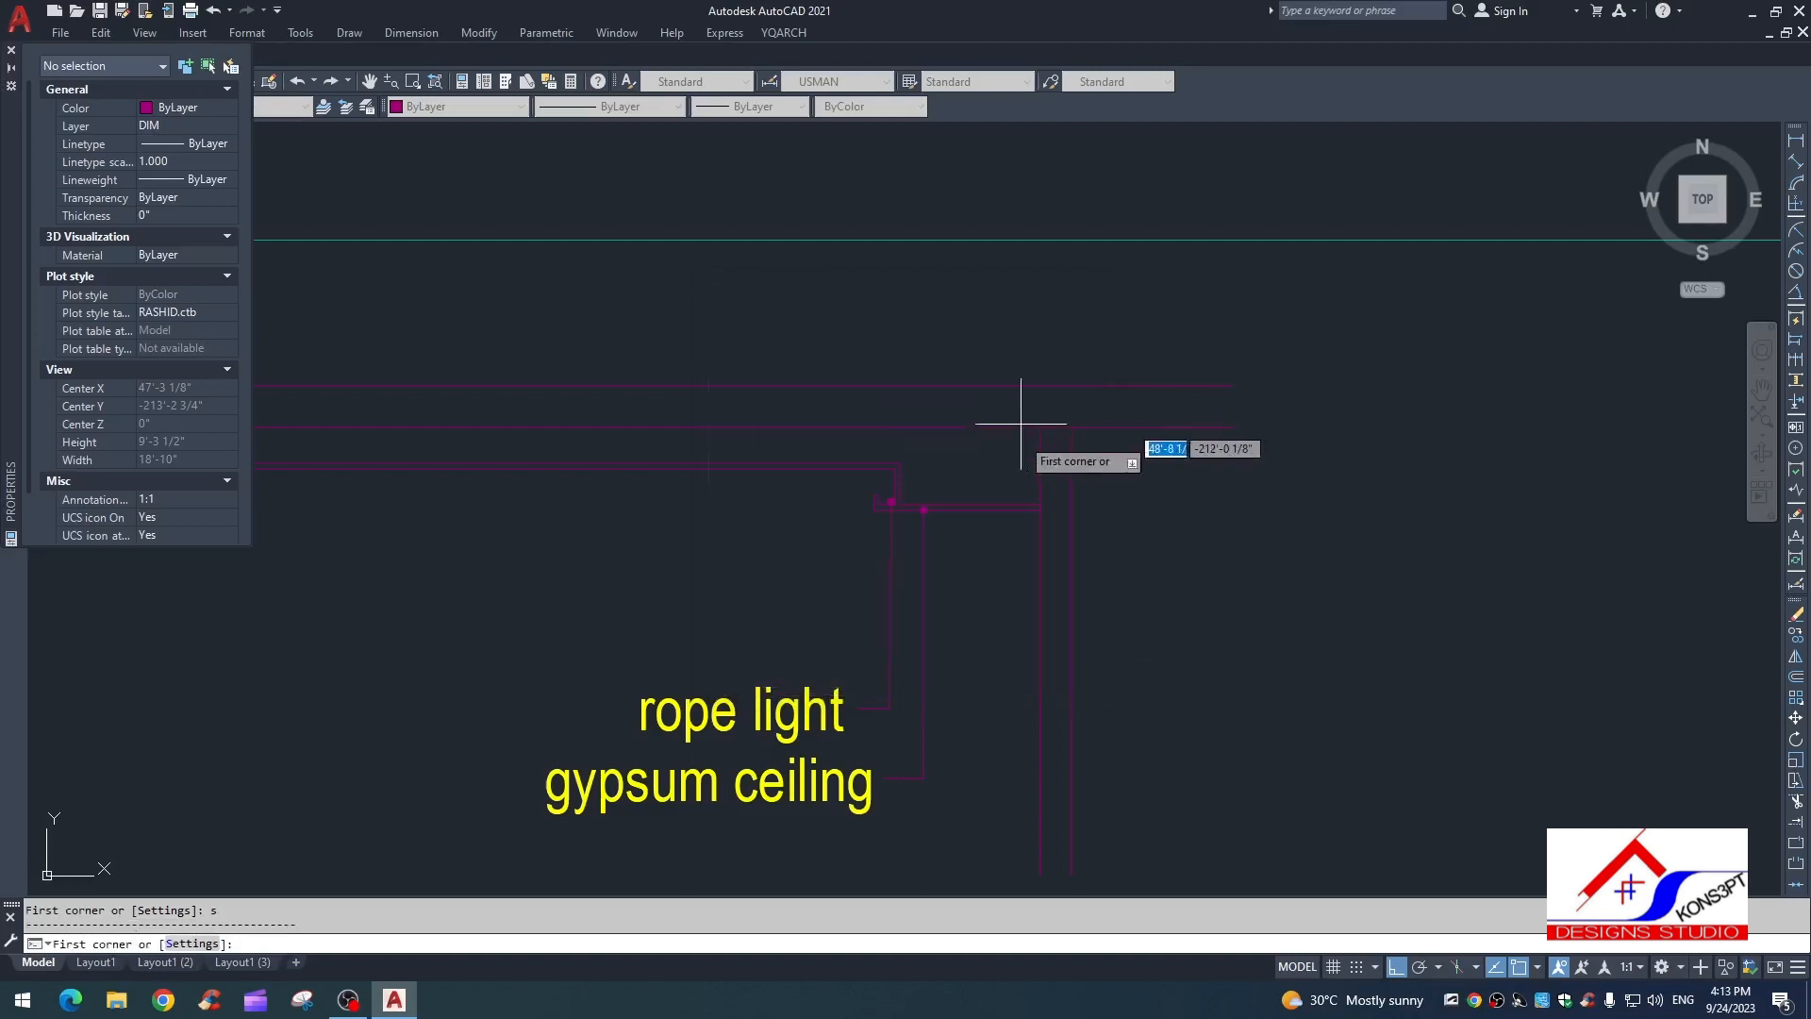
# Step: Place the light trough section from the slab-wall corner to the pocket's lower outer corner, ending on the upper ceiling line
pyautogui.click(1039, 428)
pyautogui.click(874, 510)
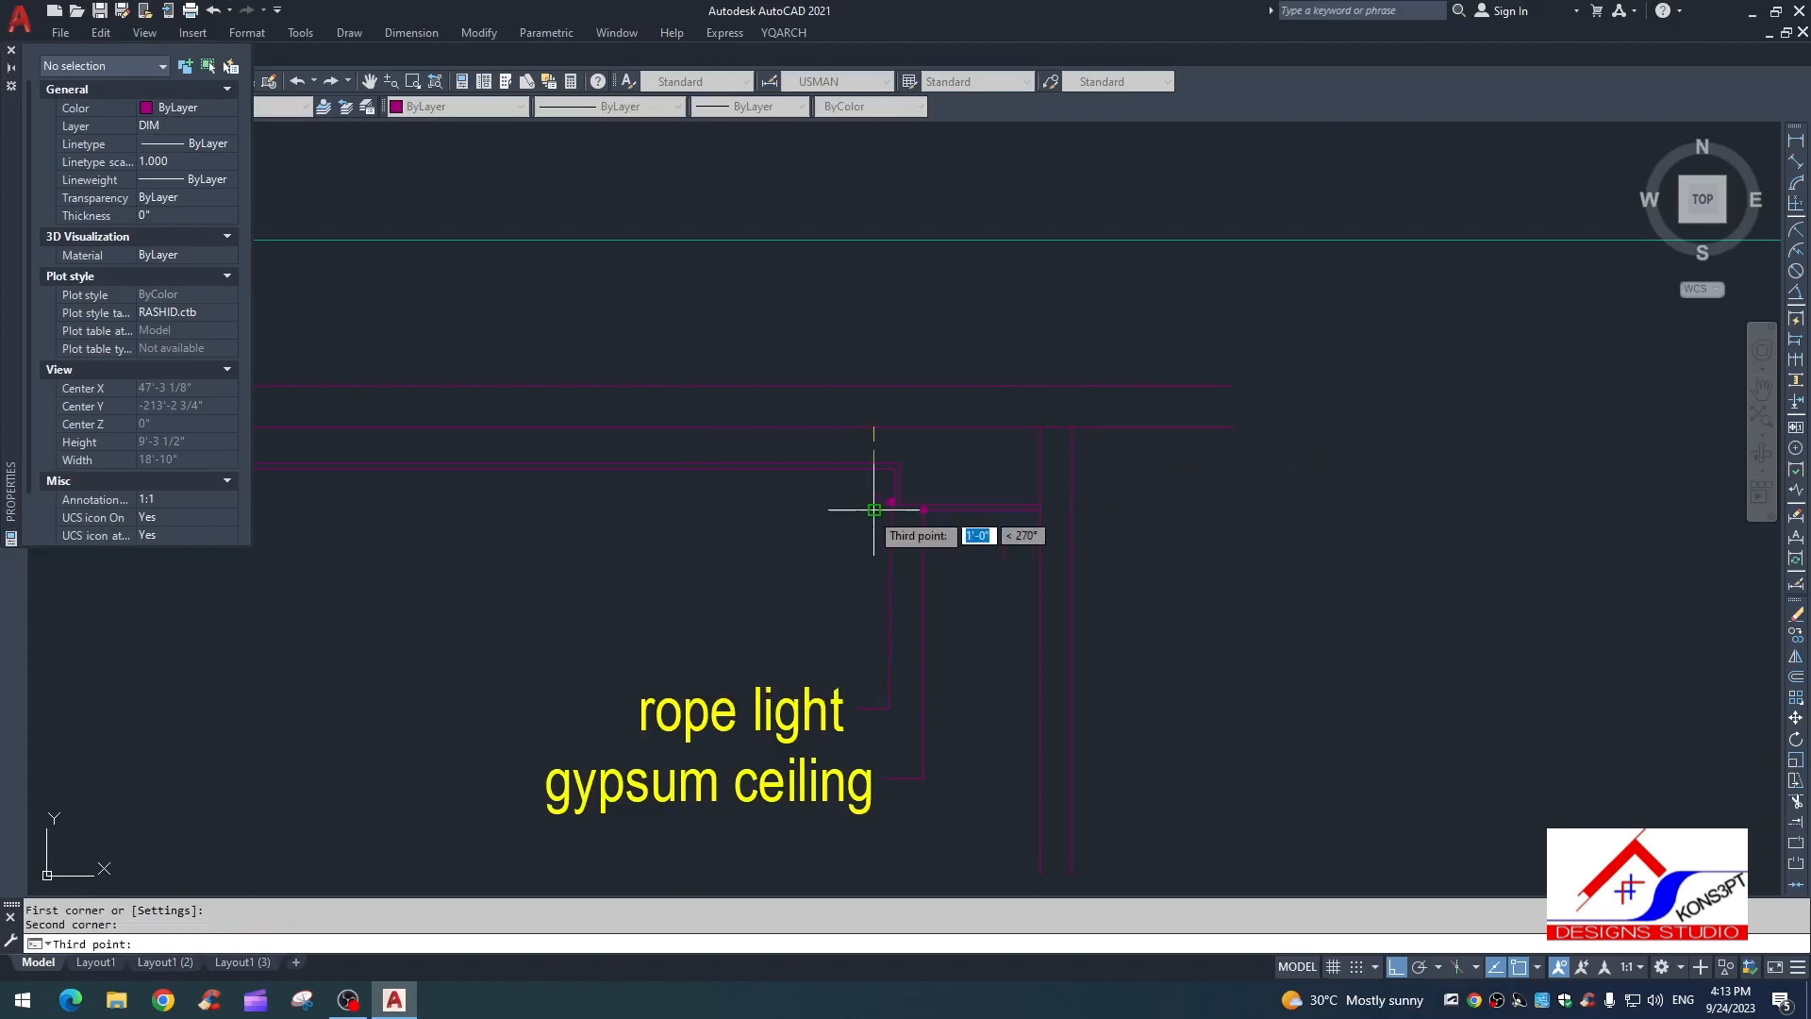
pyautogui.click(670, 469)
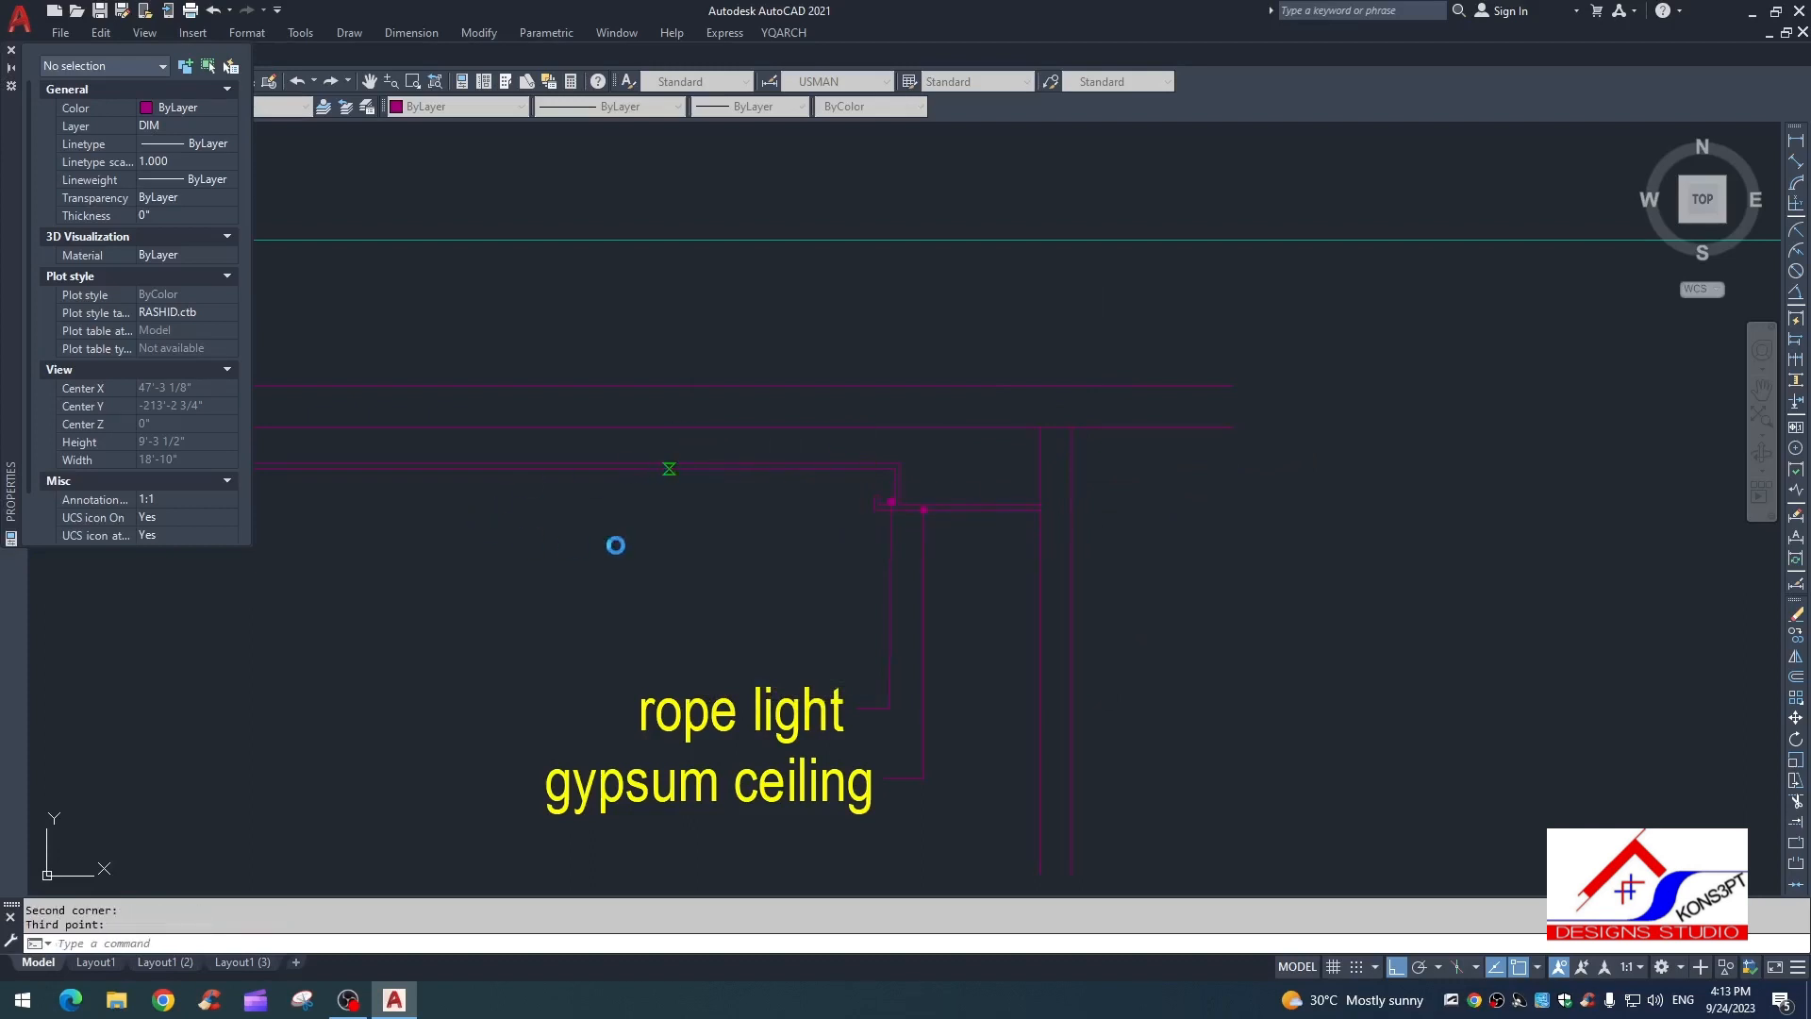
pyautogui.scroll(4, 911, 407)
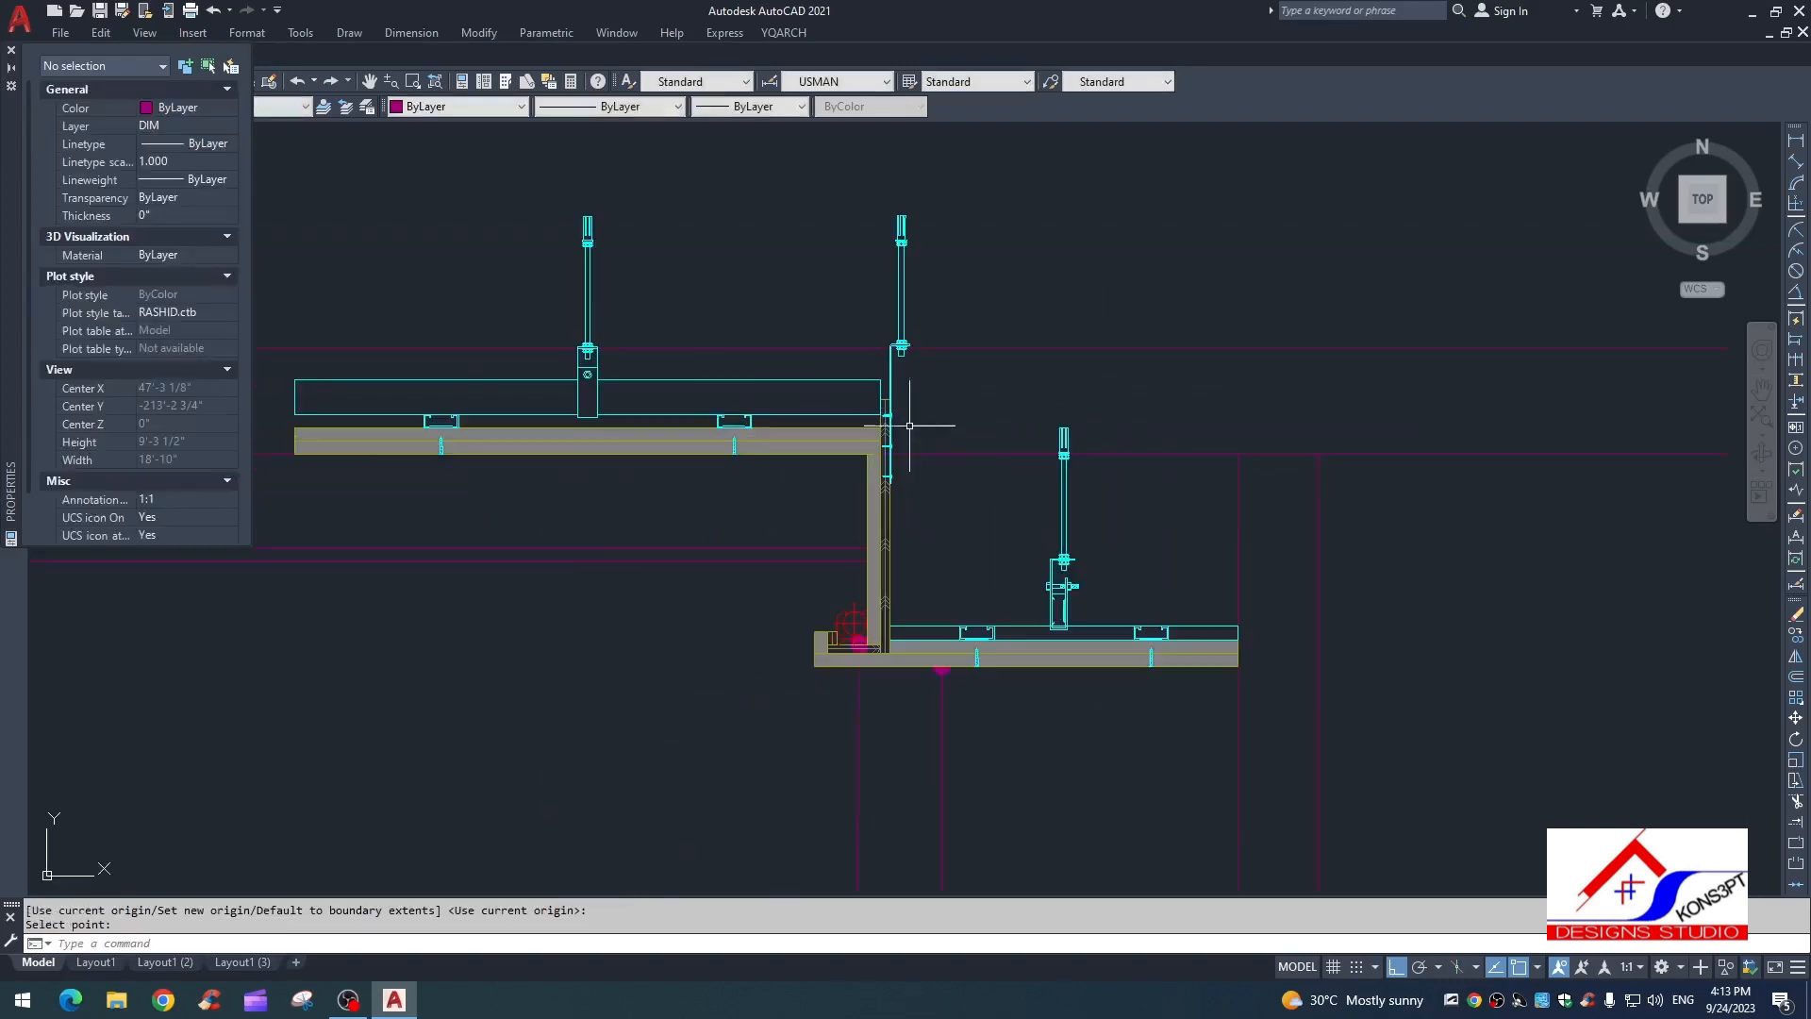
pyautogui.press('Escape')
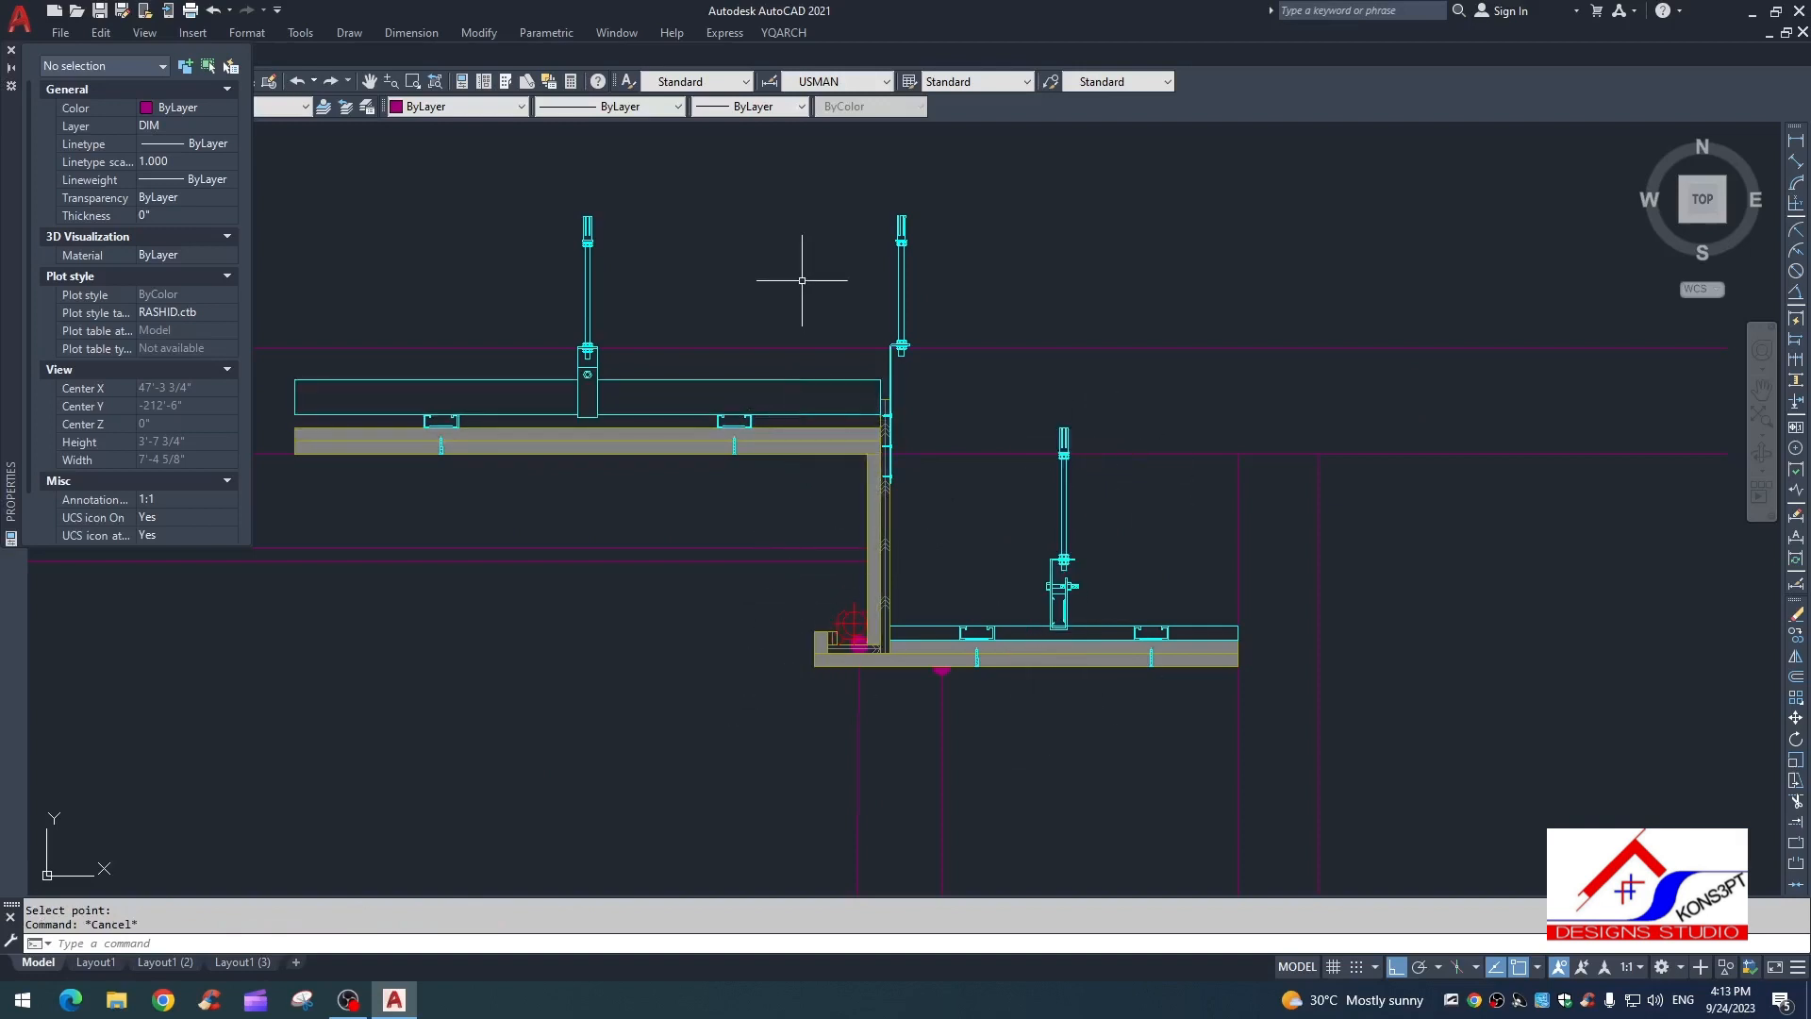
pyautogui.hotkey('ctrl', 'z')
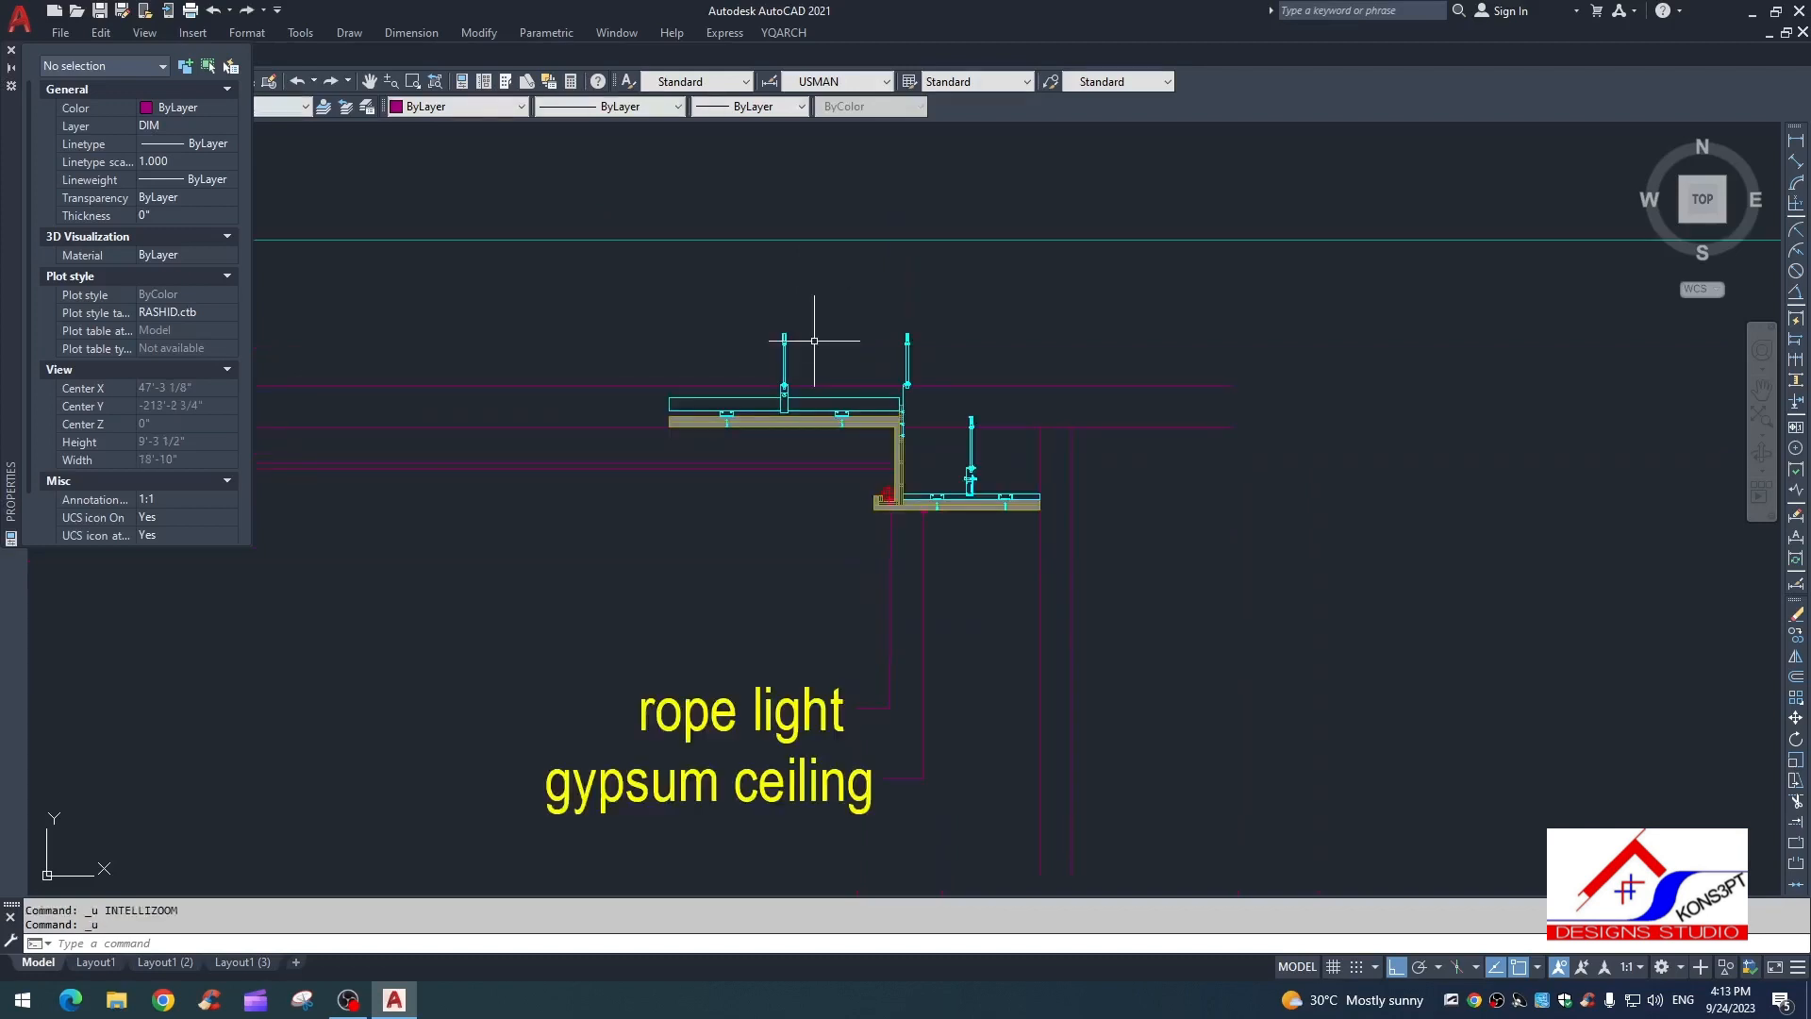
# Step: Undo the light trough section placed at the slab-wall corner
pyautogui.hotkey('ctrl', 'z')
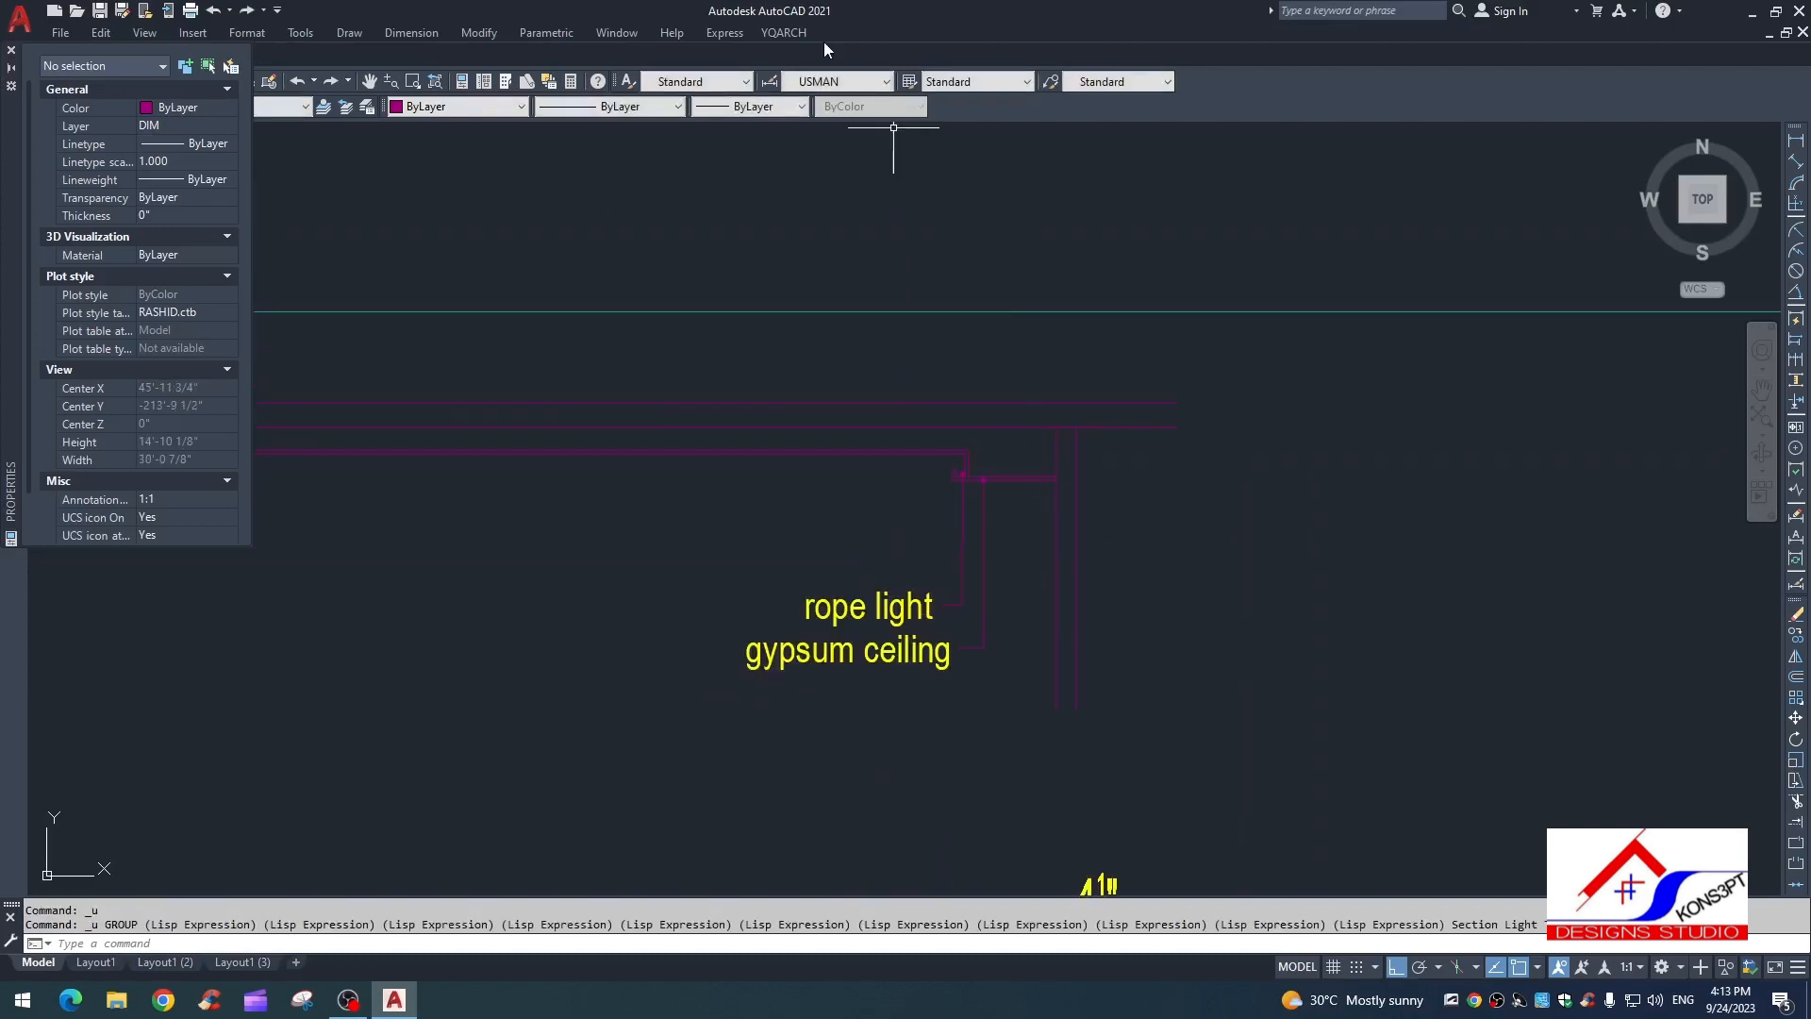
# Step: Configure YQArch's Section Light Trough as a midsection with trough deepness 3 and trough height 6
pyautogui.click(784, 32)
pyautogui.moveTo(848, 152)
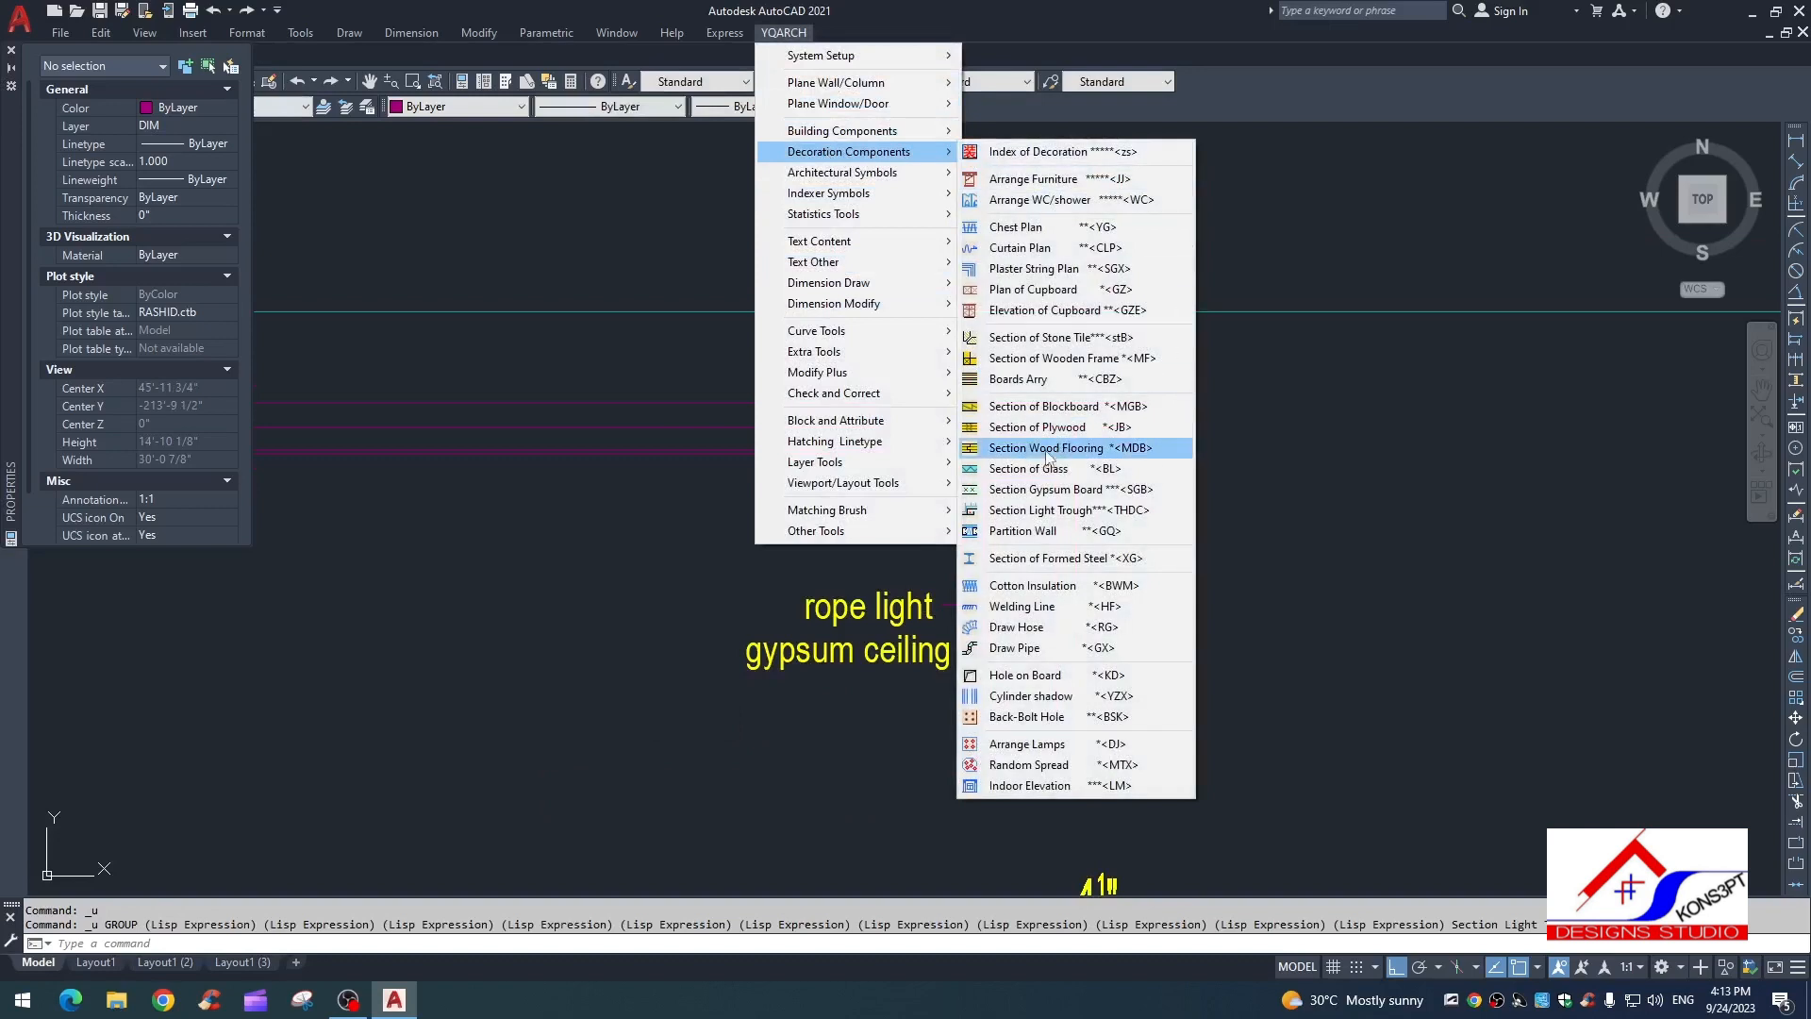
pyautogui.click(1030, 510)
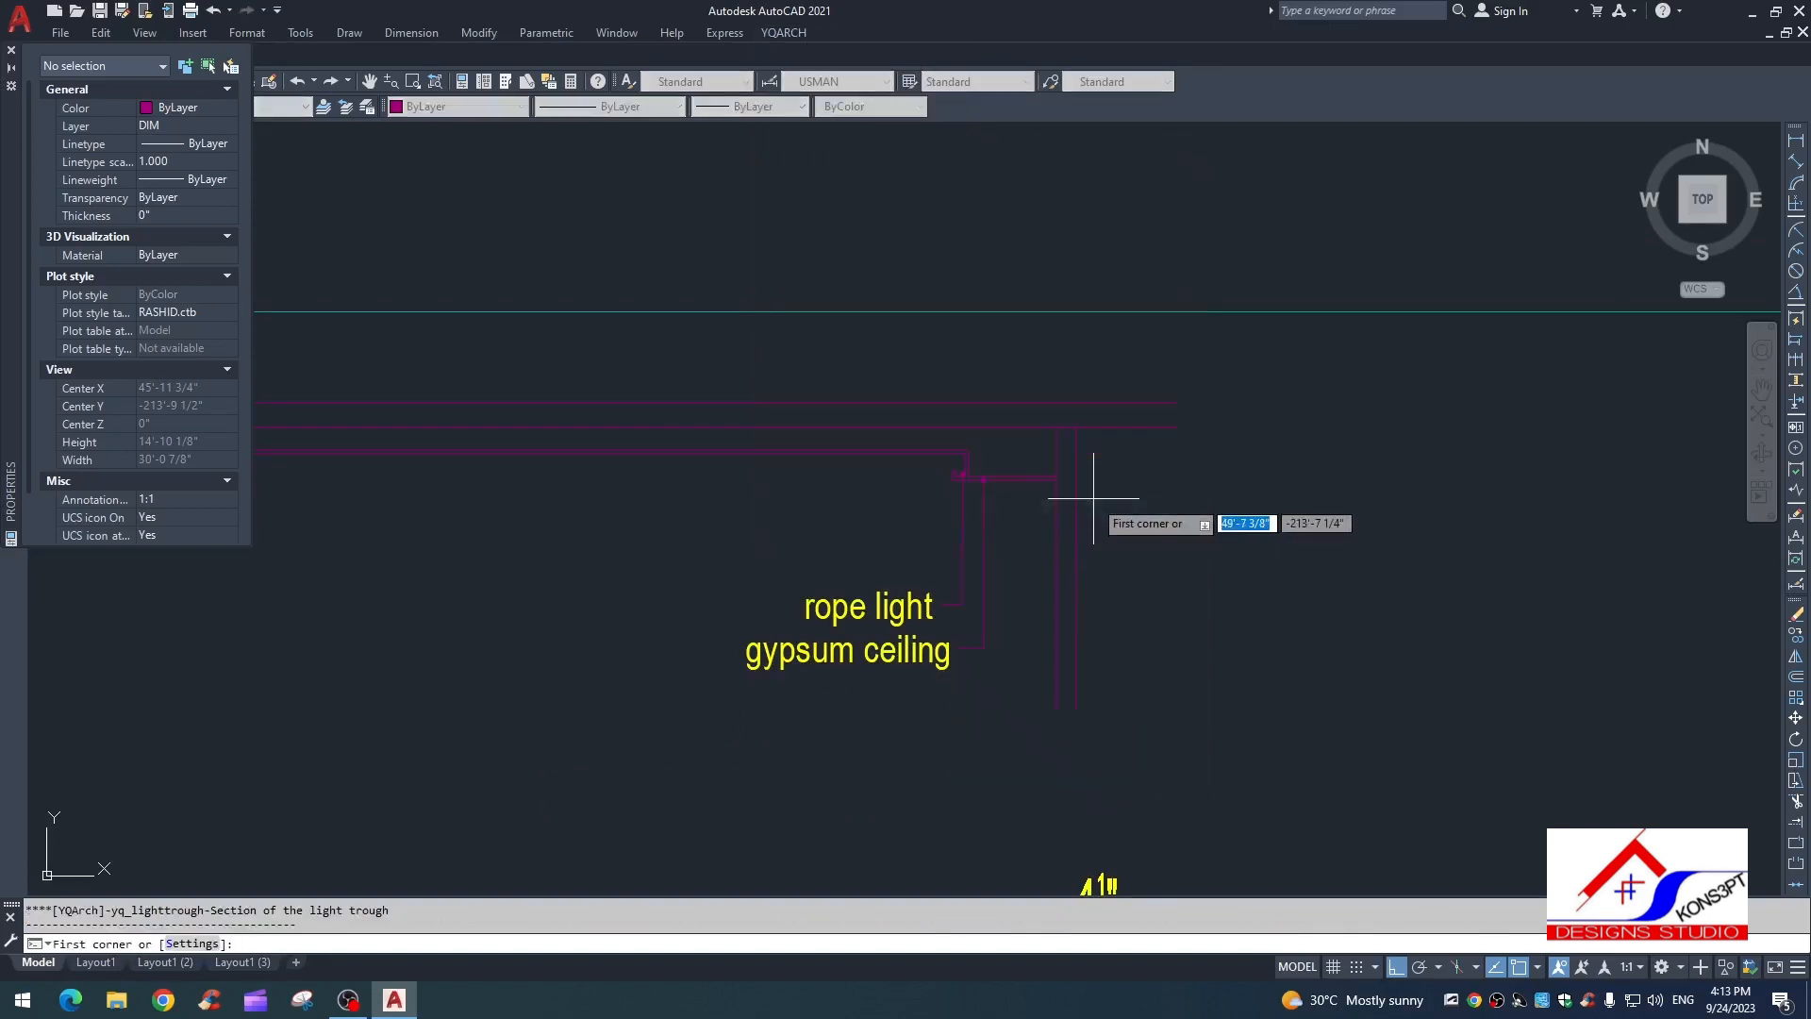
pyautogui.write('s')
pyautogui.press('Return')
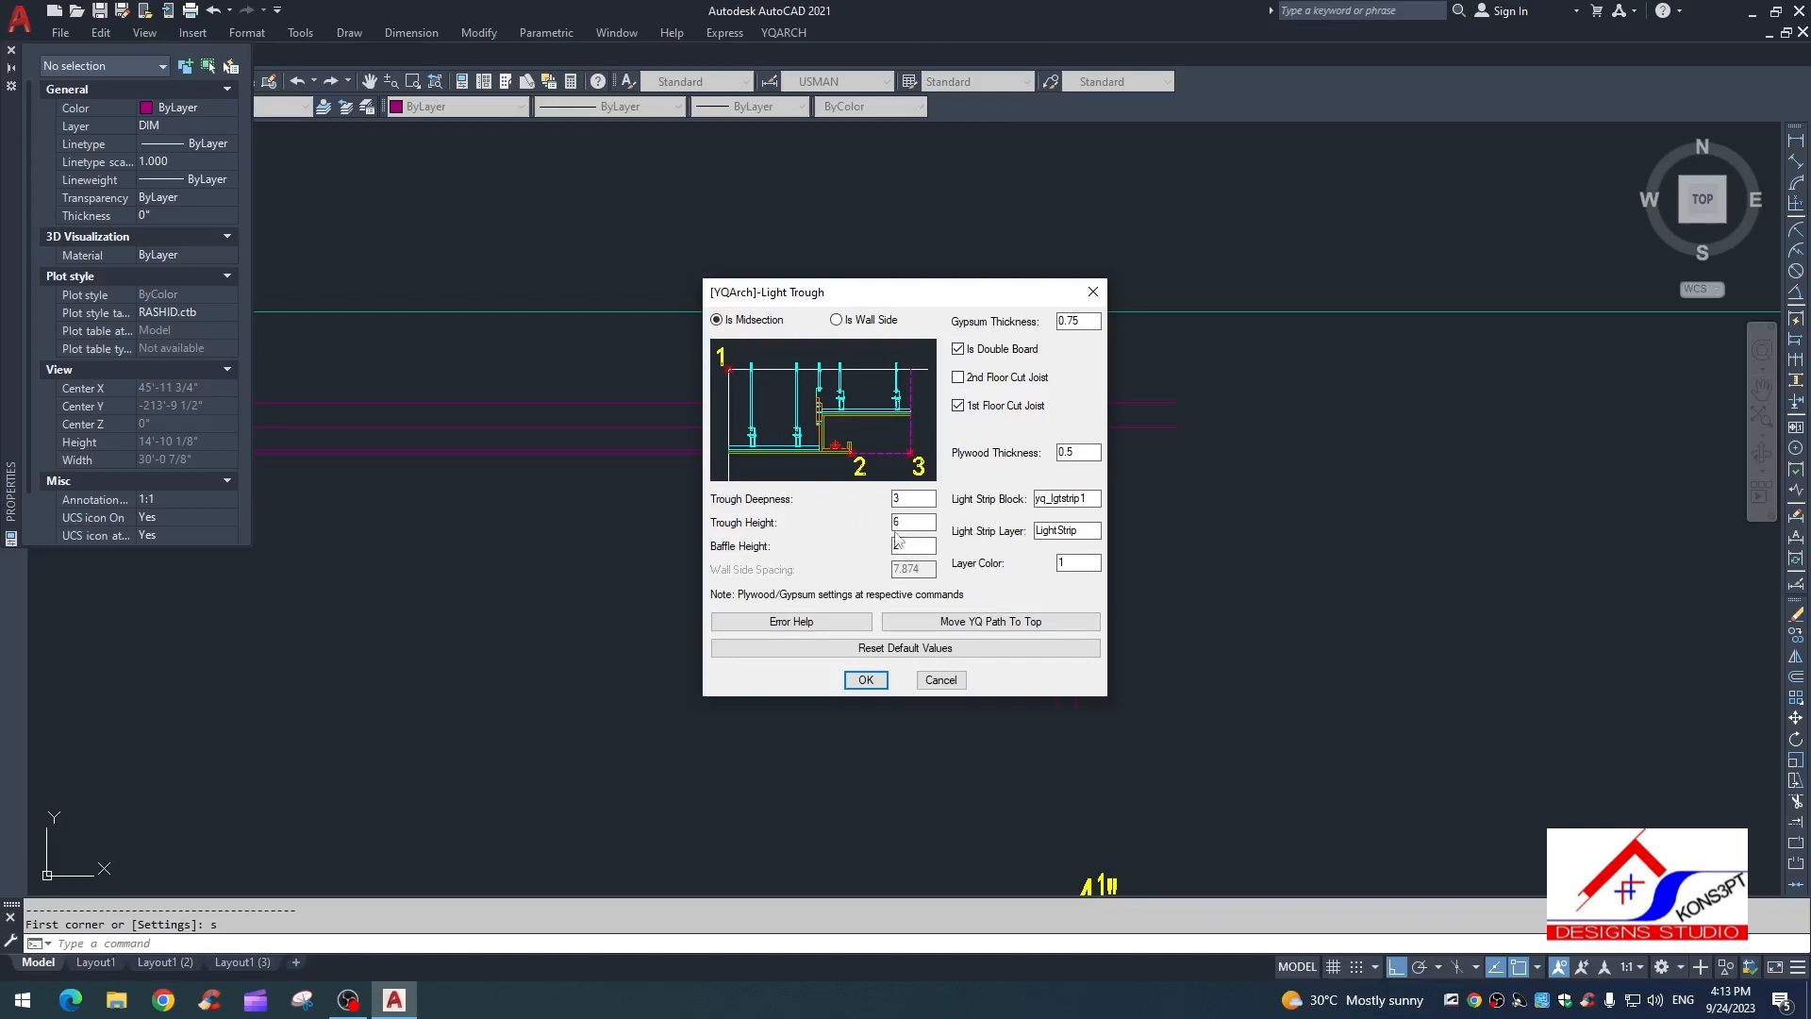
pyautogui.click(865, 679)
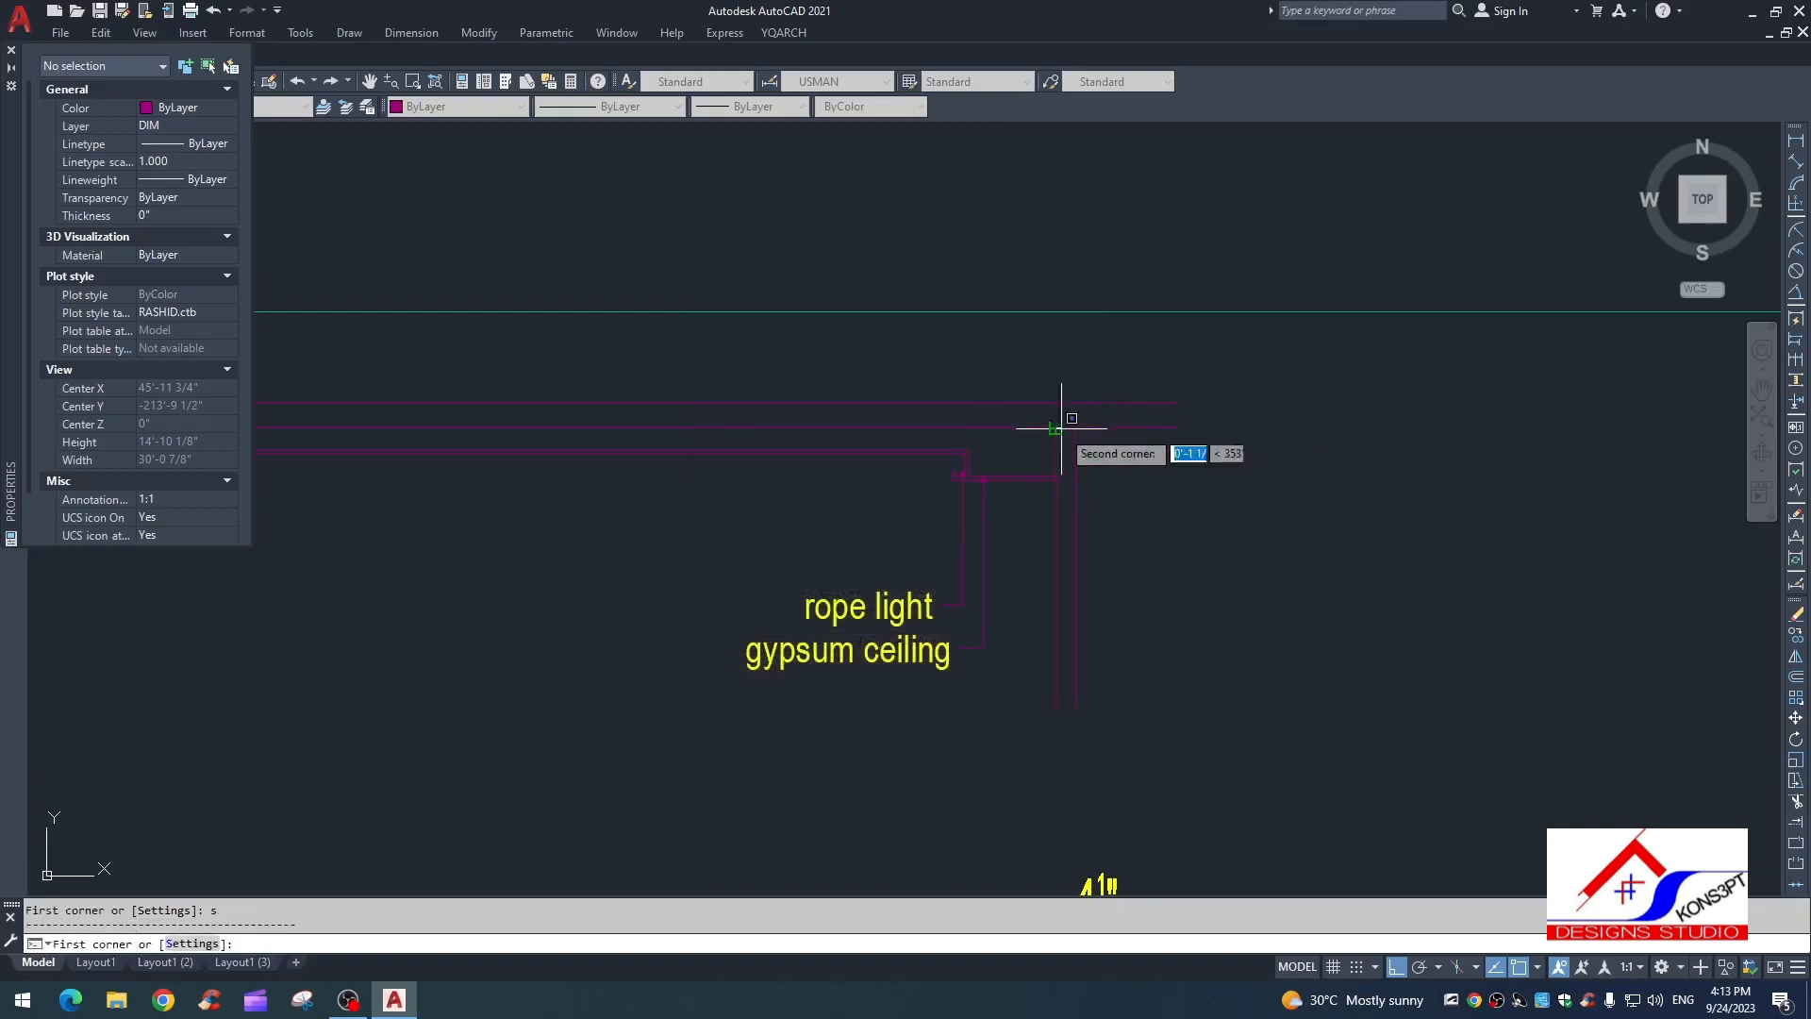
# Step: Place the light trough section from the slab-wall corner through the pocket's lower outer corner to the midpoint of the upper ceiling line
pyautogui.click(1151, 418)
pyautogui.scroll(2, 957, 489)
pyautogui.click(995, 454)
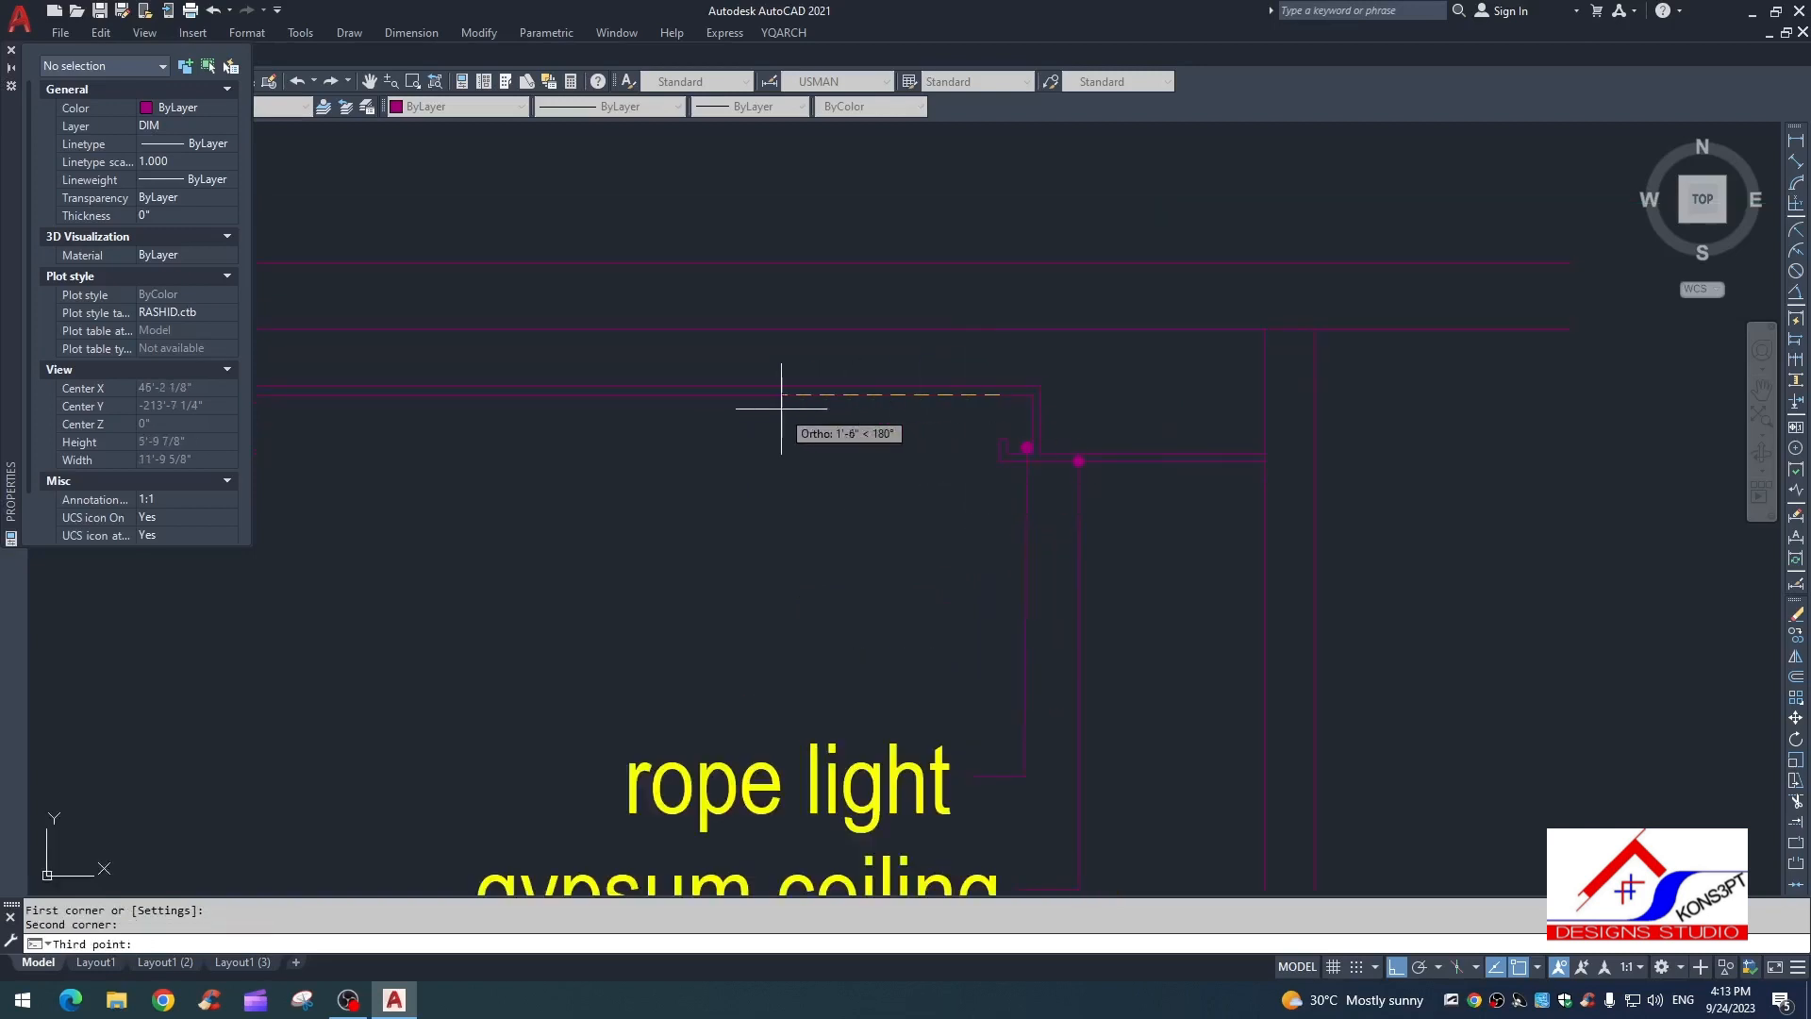
pyautogui.scroll(-4, 387, 420)
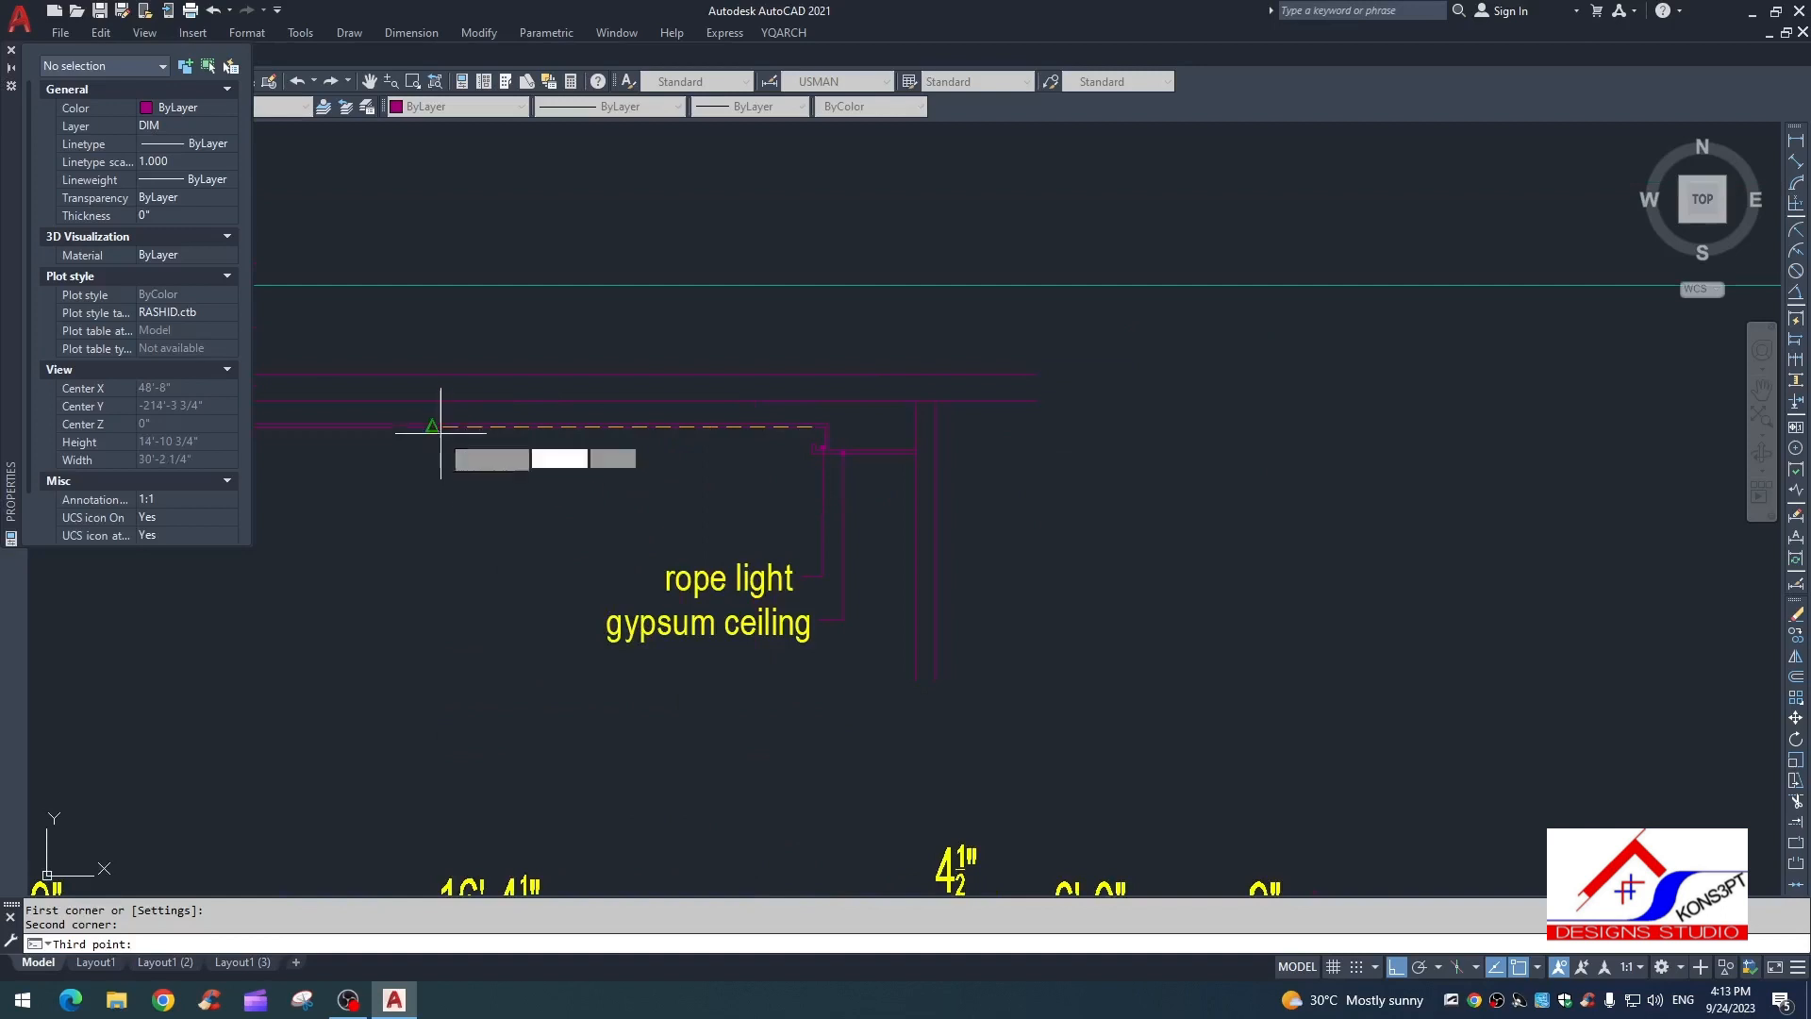
pyautogui.click(434, 425)
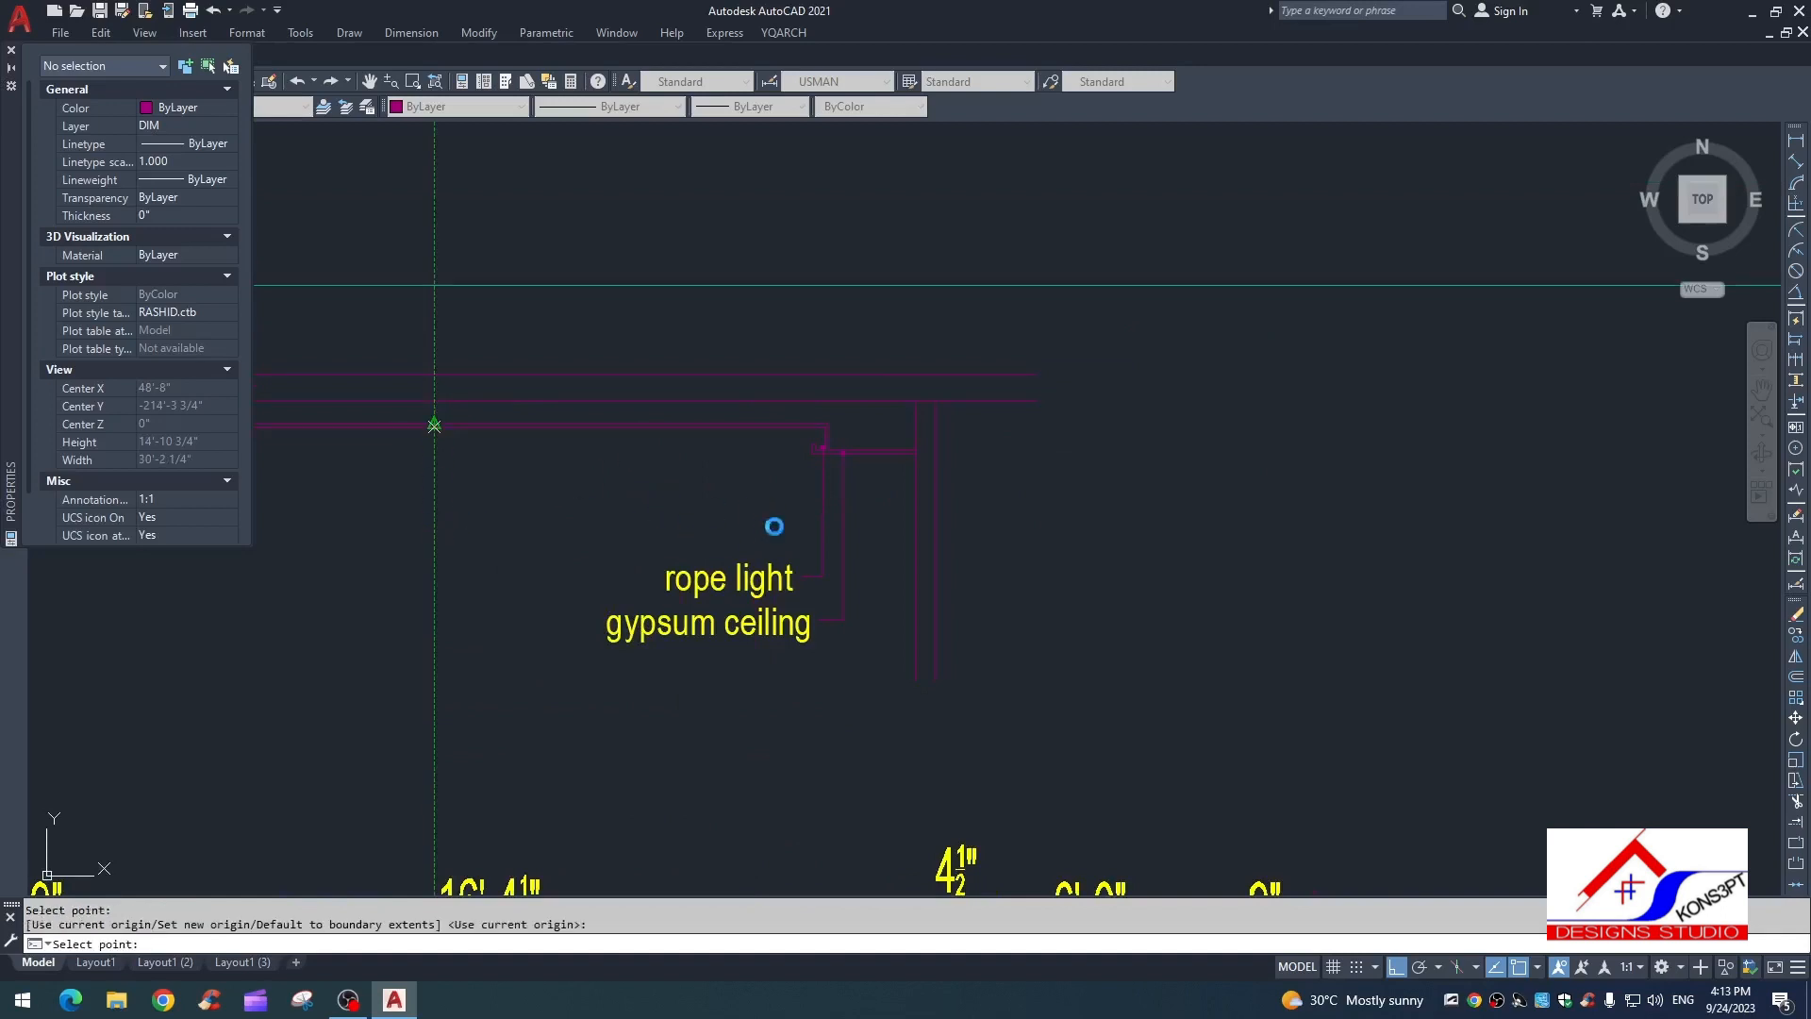
pyautogui.scroll(4, 822, 457)
pyautogui.press('Escape')
pyautogui.press('Escape')
pyautogui.moveTo(834, 502); pyautogui.dragTo(1175, 553, button='middle')
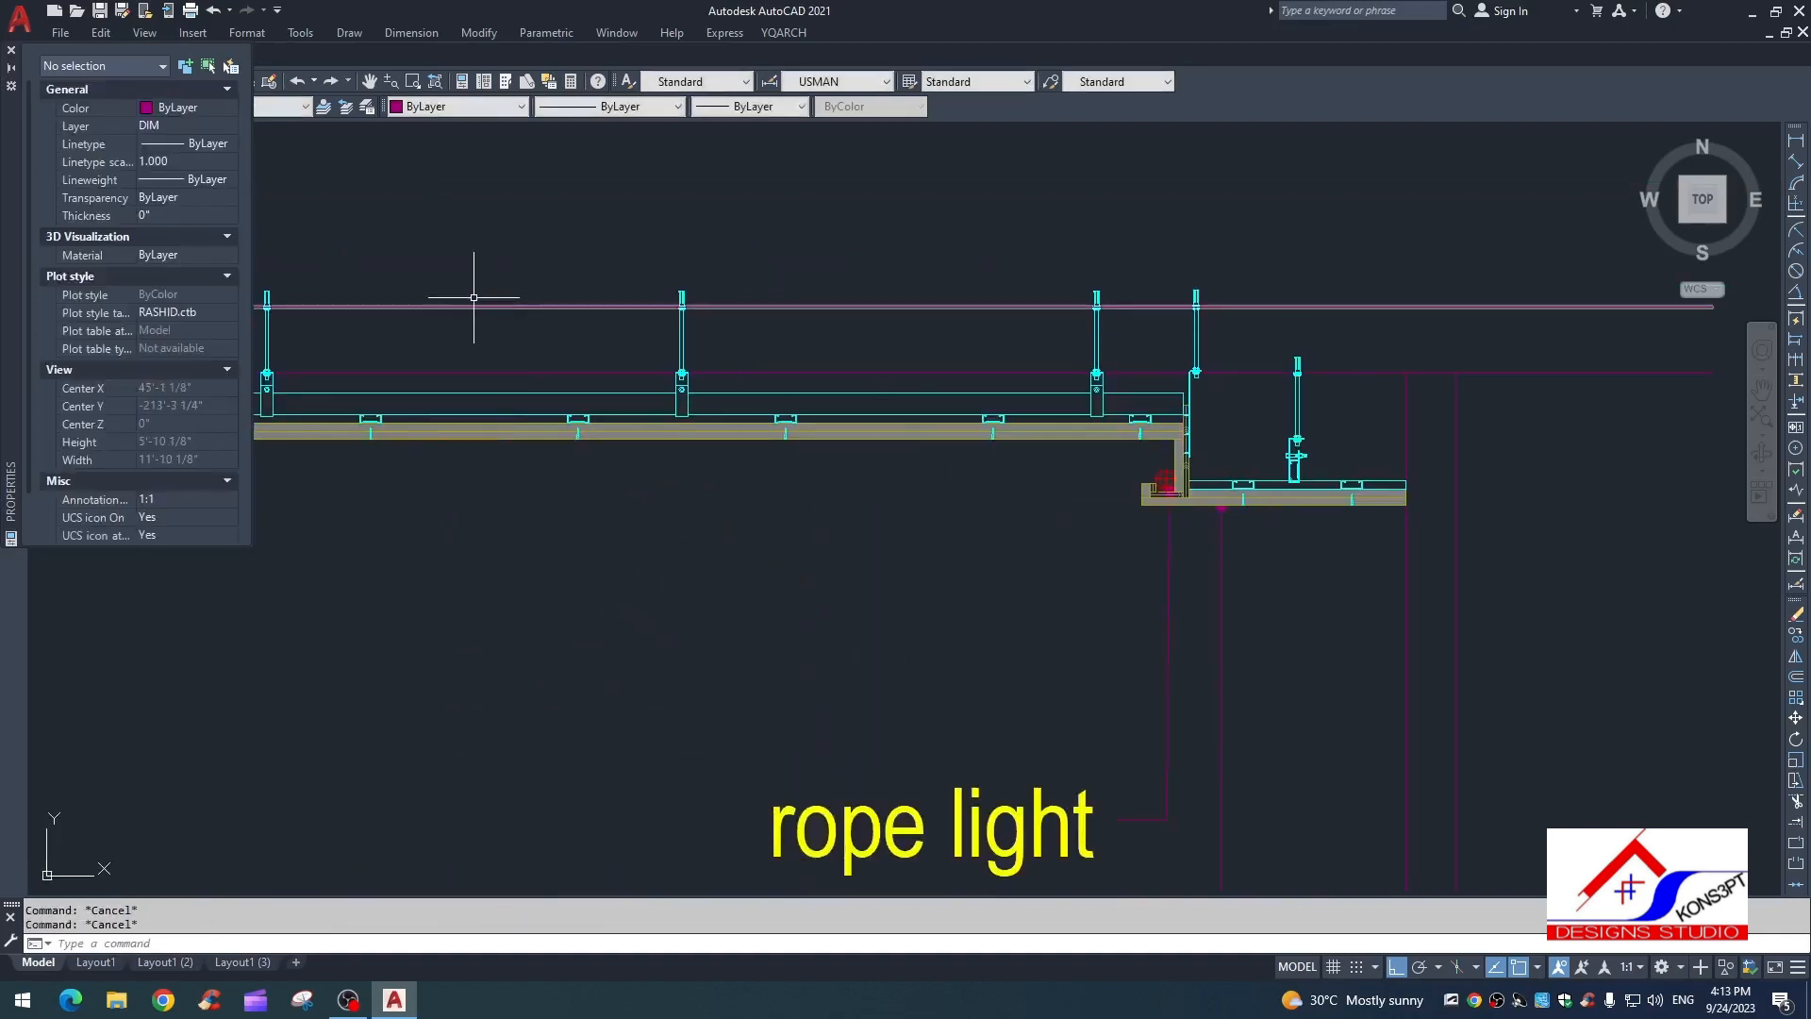
# Step: Mirror the light trough section about a vertical line through its inner end, keeping the source objects
pyautogui.scroll(-2, 598, 292)
pyautogui.click(522, 275)
pyautogui.click(1353, 501)
pyautogui.write('m')
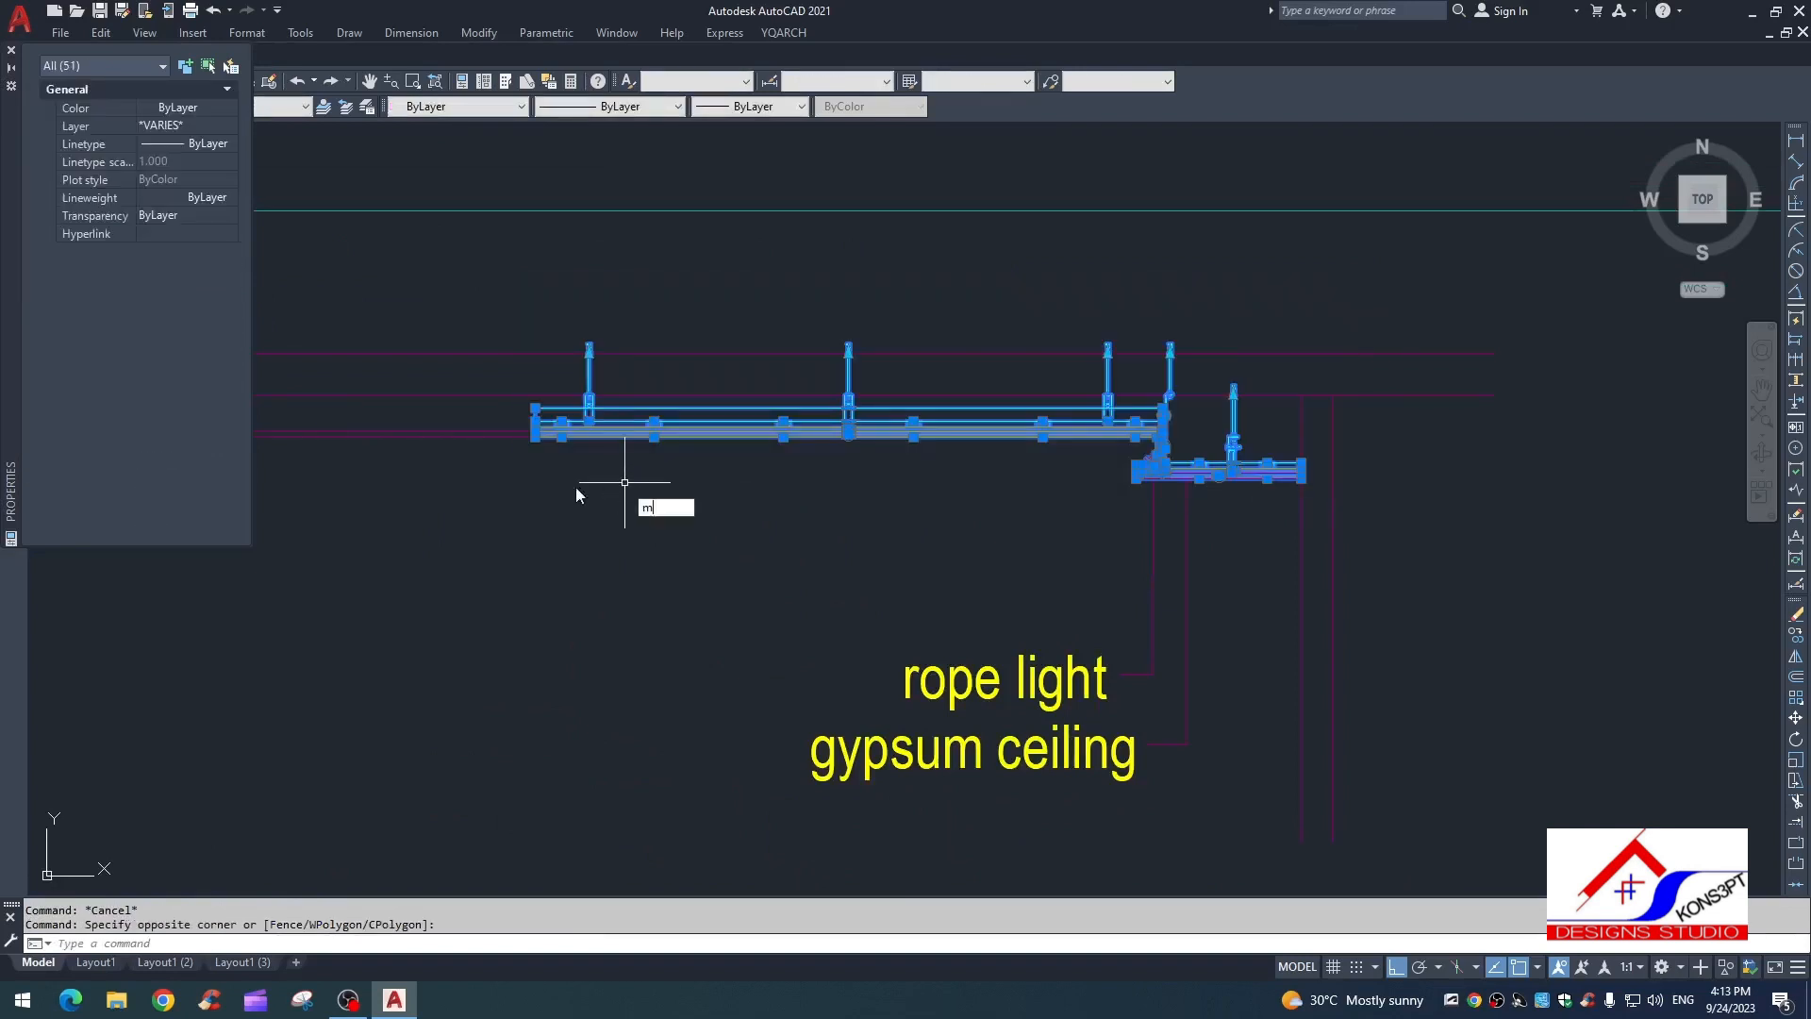
pyautogui.write('i')
pyautogui.press('Return')
pyautogui.scroll(2, 519, 462)
pyautogui.click(546, 422)
pyautogui.click(552, 516)
pyautogui.press('Return')
pyautogui.scroll(-4, 655, 527)
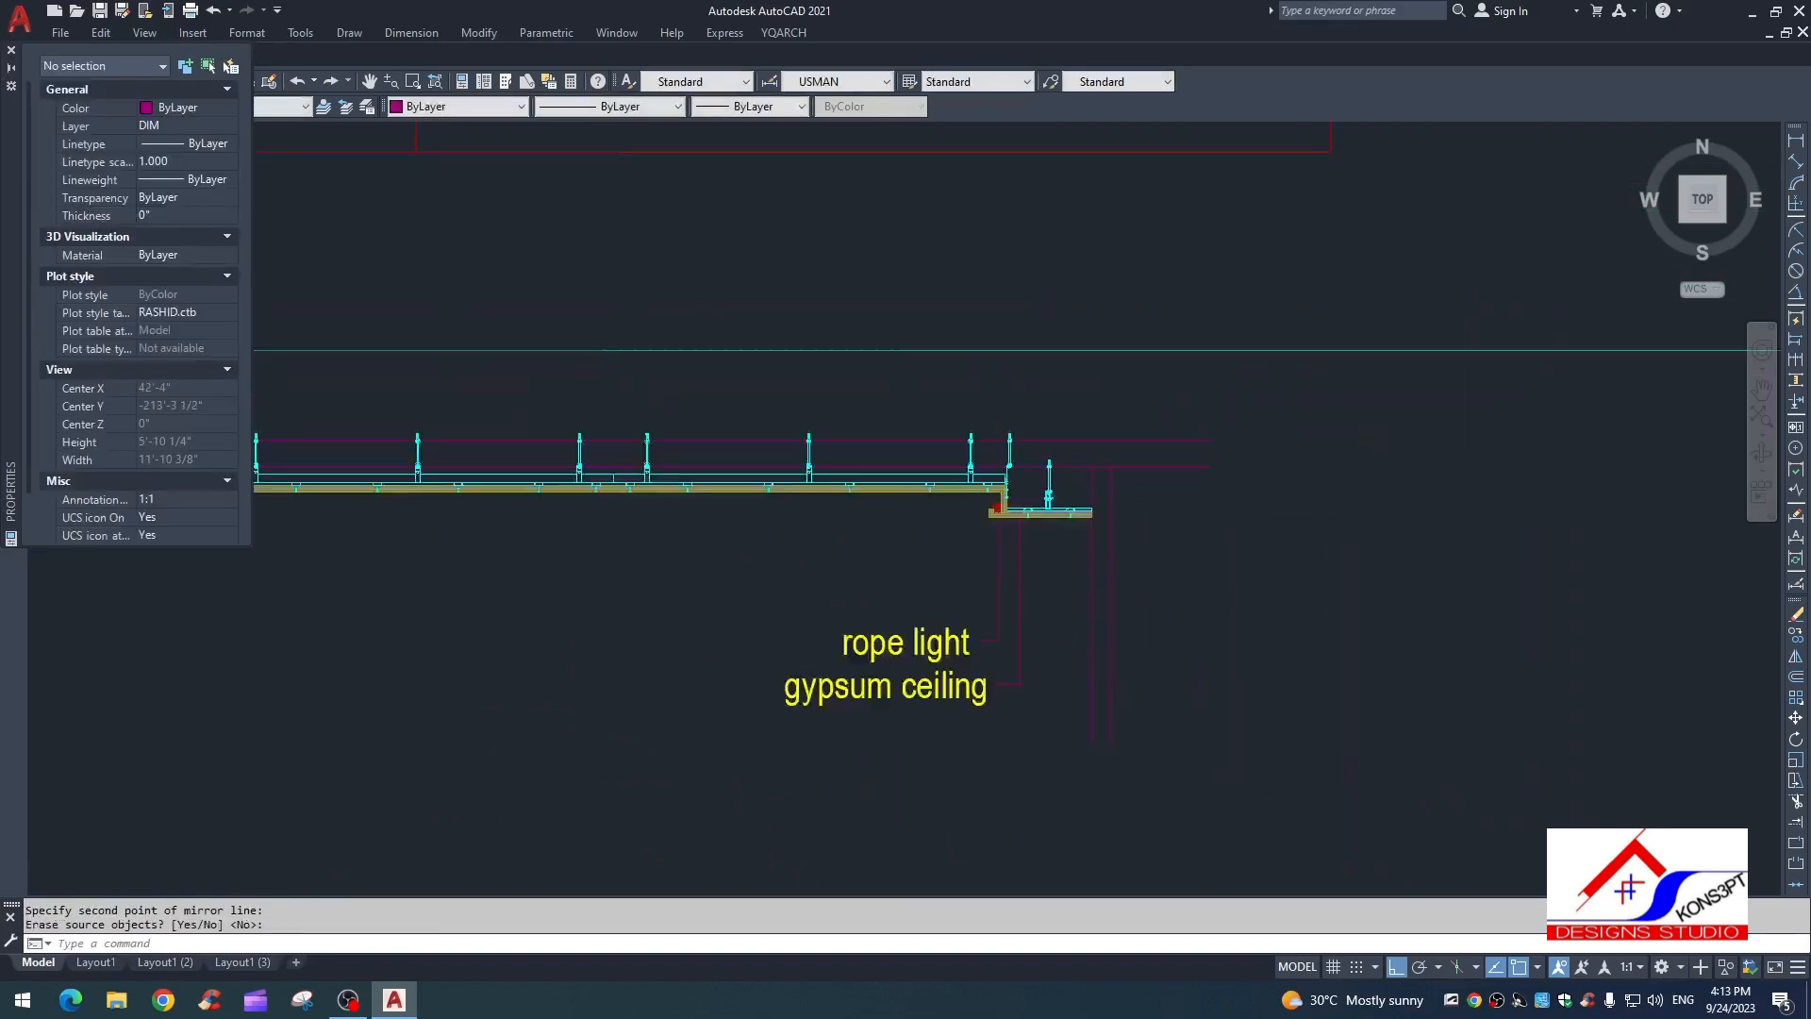
# Step: Examine the mirrored ceiling section, including both light troughs and the hangers along its full width
pyautogui.scroll(-2, 1415, 330)
pyautogui.scroll(4, 679, 444)
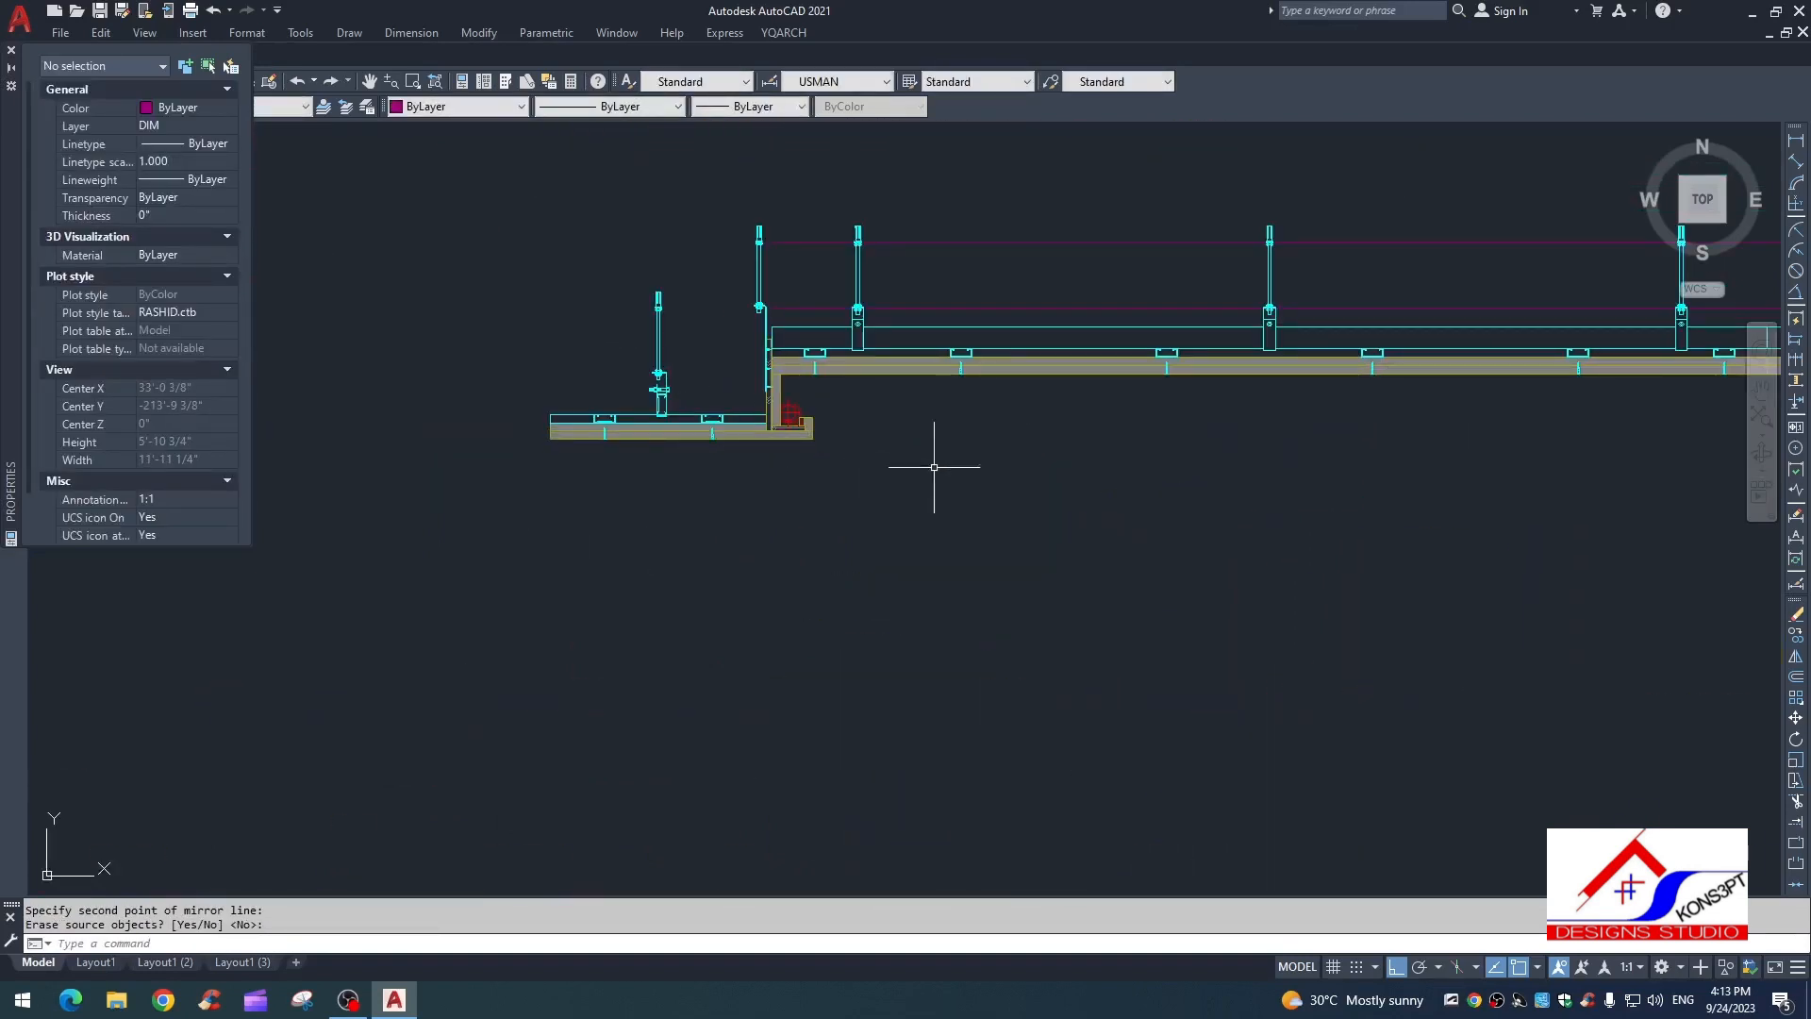
pyautogui.scroll(-2, 933, 467)
pyautogui.moveTo(943, 466); pyautogui.dragTo(678, 453, button='middle')
pyautogui.press('Escape')
pyautogui.press('Escape')
pyautogui.moveTo(1043, 456); pyautogui.dragTo(865, 462, button='middle')
pyautogui.scroll(-1, 1033, 403)
pyautogui.moveTo(1033, 403); pyautogui.dragTo(1035, 364, button='middle')
pyautogui.scroll(-1, 932, 537)
pyautogui.moveTo(932, 537)
pyautogui.mouseDown(button='middle')
pyautogui.moveTo(961, 470)
pyautogui.moveTo(941, 545)
pyautogui.mouseUp(button='middle')
pyautogui.scroll(4, 779, 405)
pyautogui.scroll(-4, 683, 485)
pyautogui.moveTo(752, 482); pyautogui.dragTo(716, 433, button='middle')
pyautogui.scroll(2, 707, 389)
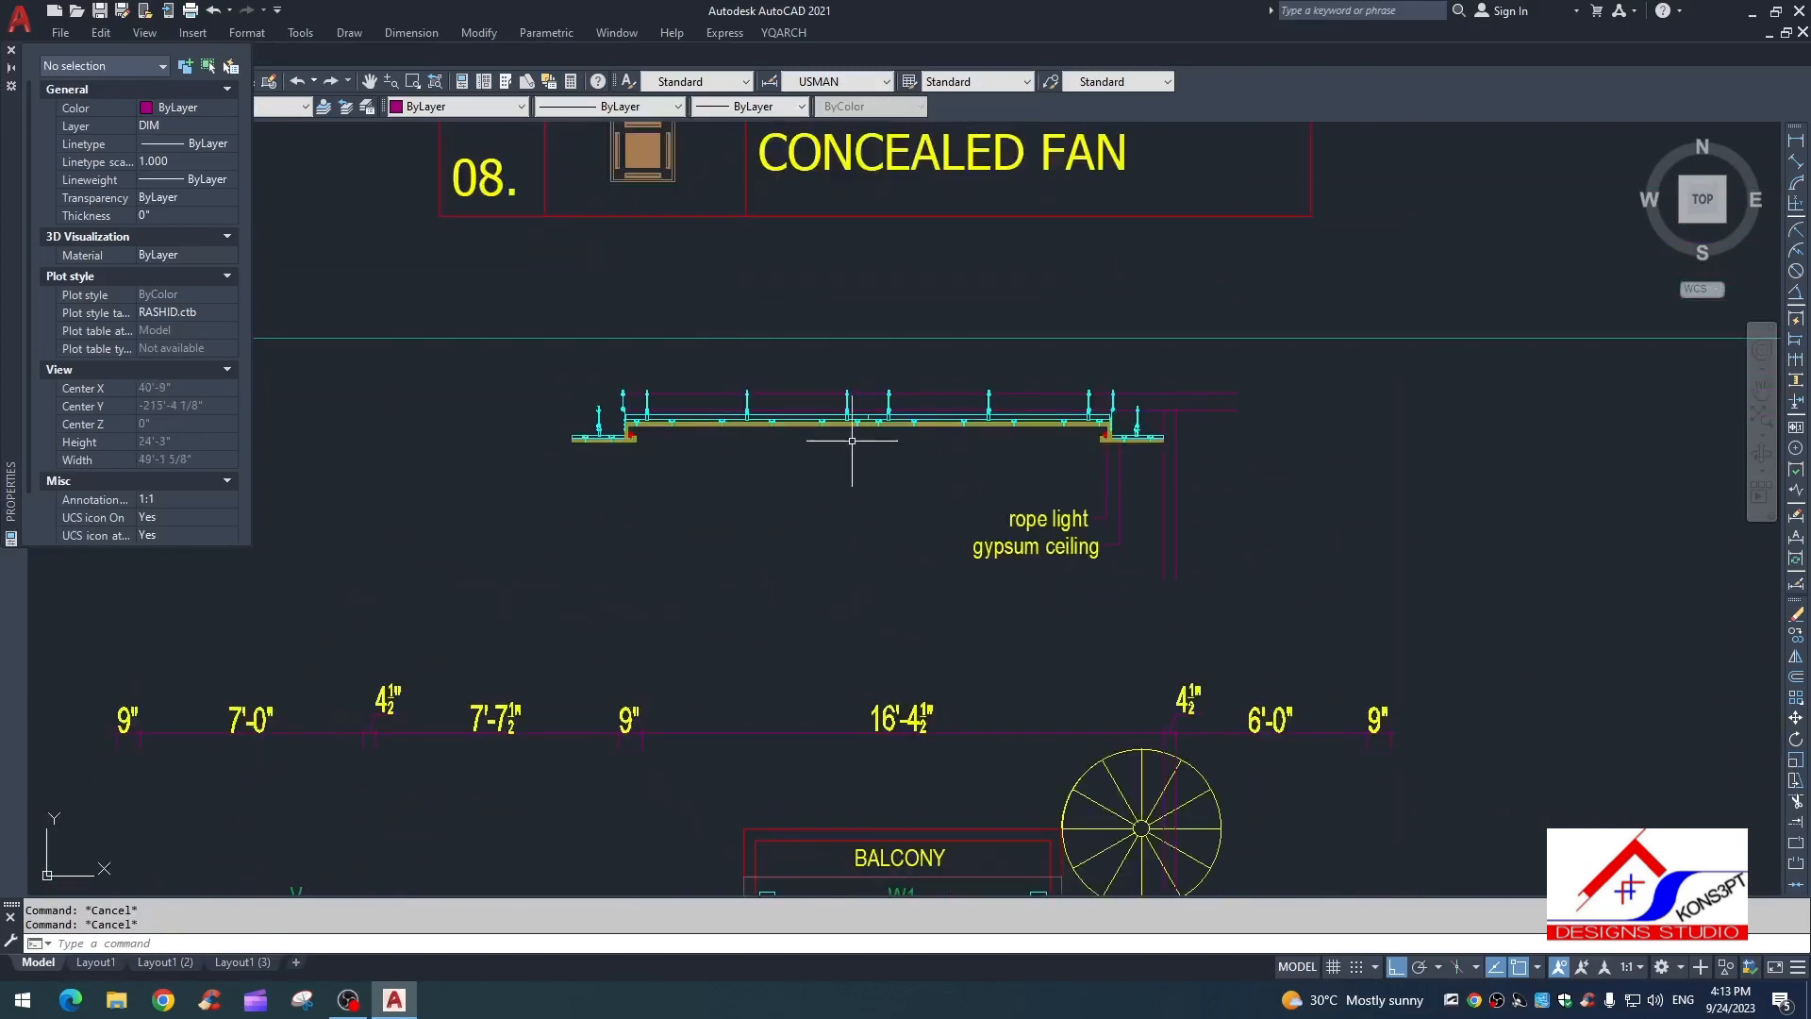
pyautogui.scroll(2, 852, 441)
pyautogui.scroll(2, 849, 405)
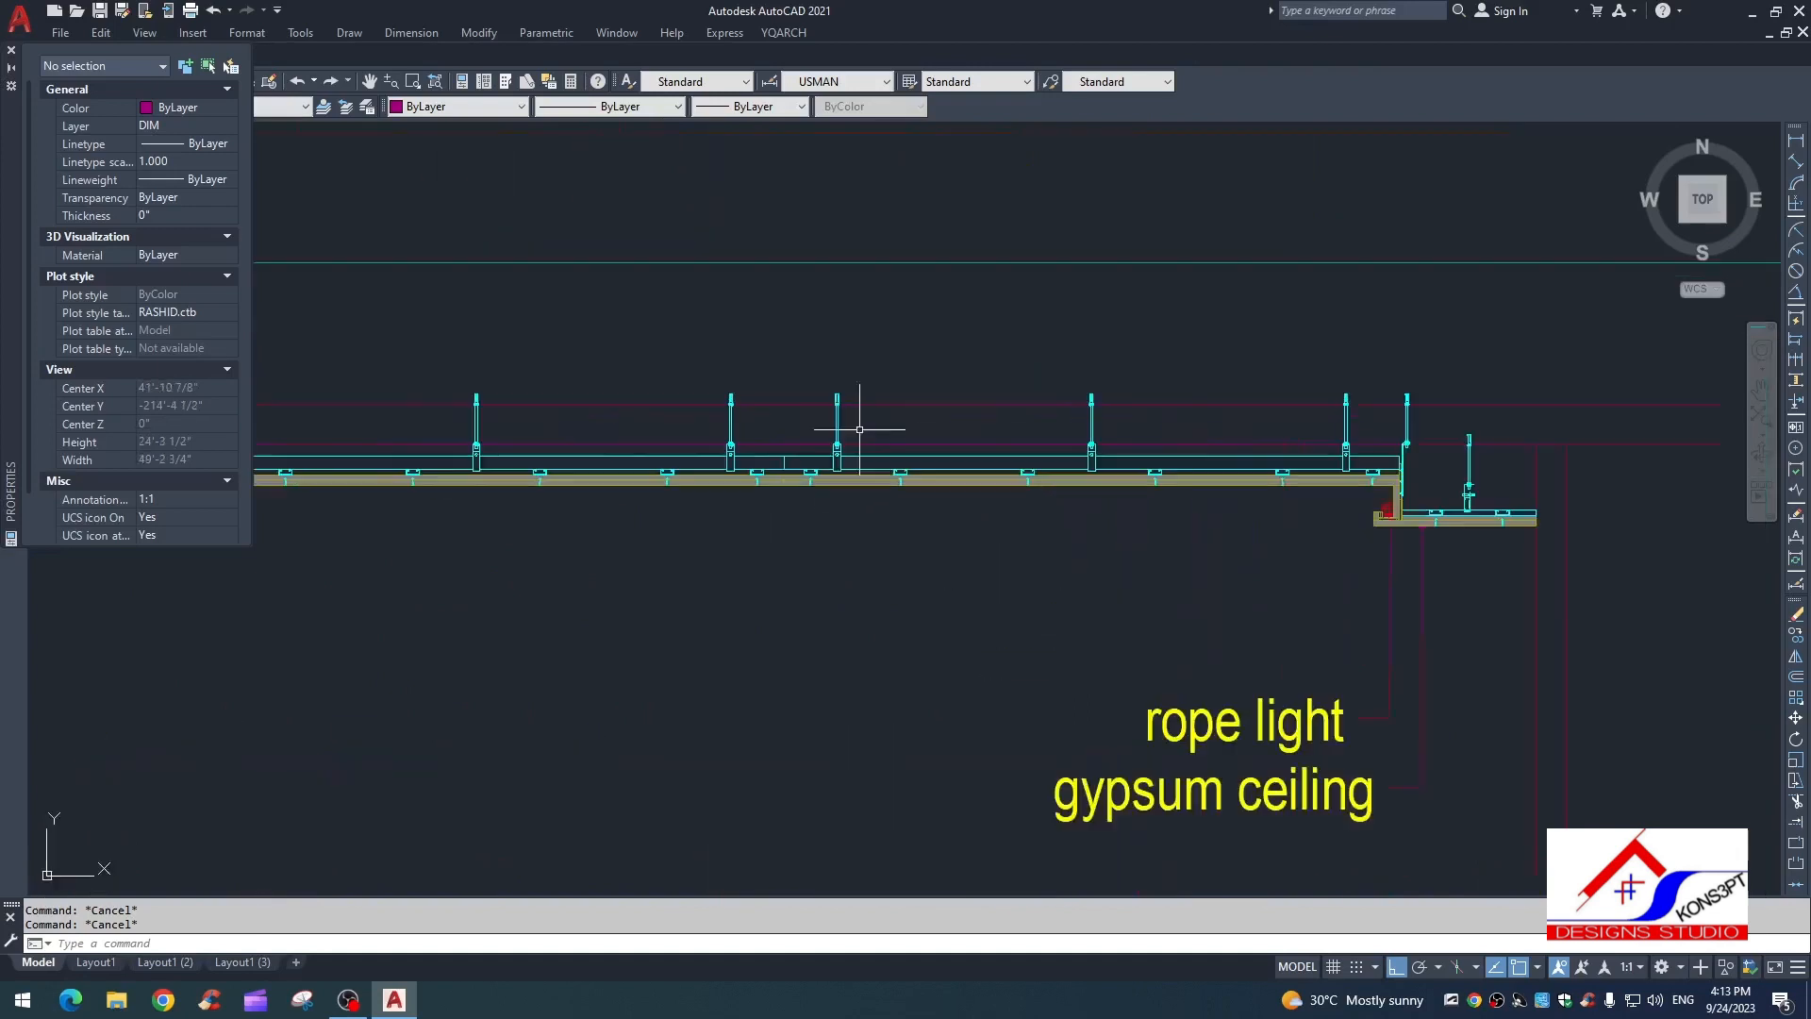
pyautogui.scroll(2, 881, 456)
pyautogui.click(881, 457)
pyautogui.click(666, 449)
pyautogui.scroll(-4, 1168, 460)
pyautogui.scroll(2, 1181, 463)
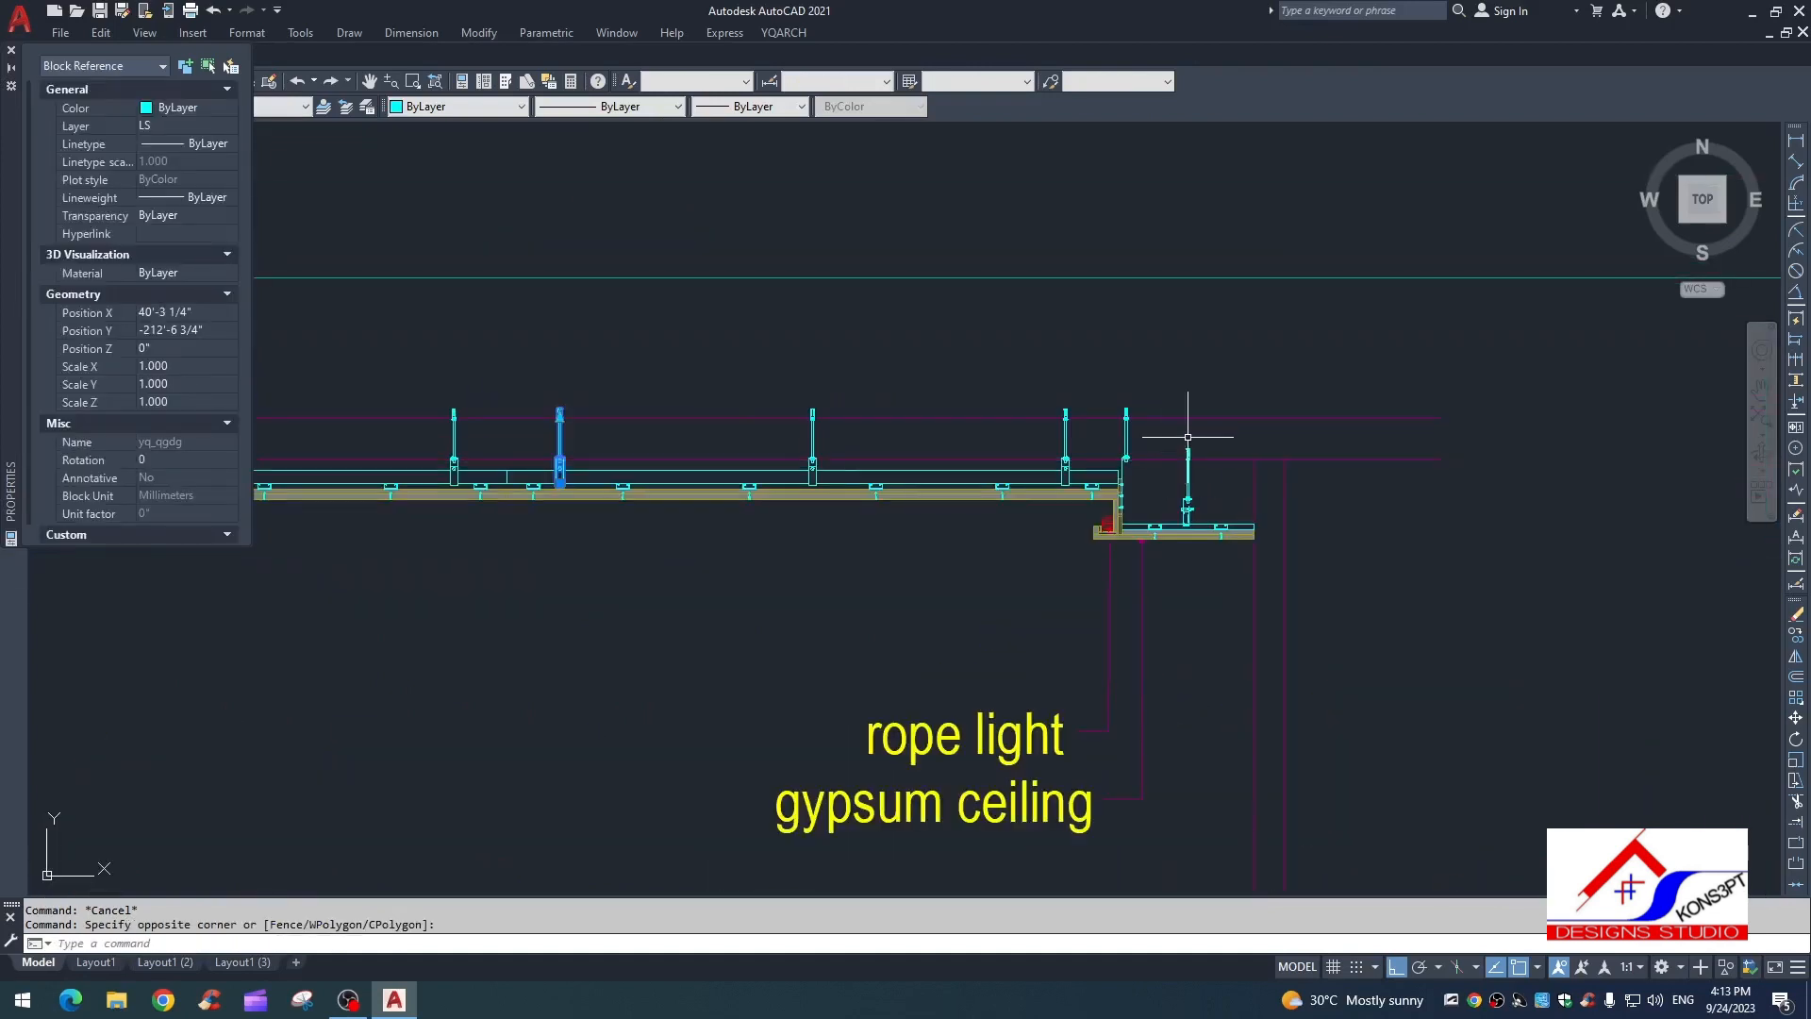
pyautogui.click(1185, 436)
pyautogui.scroll(-2, 891, 442)
pyautogui.moveTo(901, 444); pyautogui.dragTo(1078, 429, button='middle')
pyautogui.press('Escape')
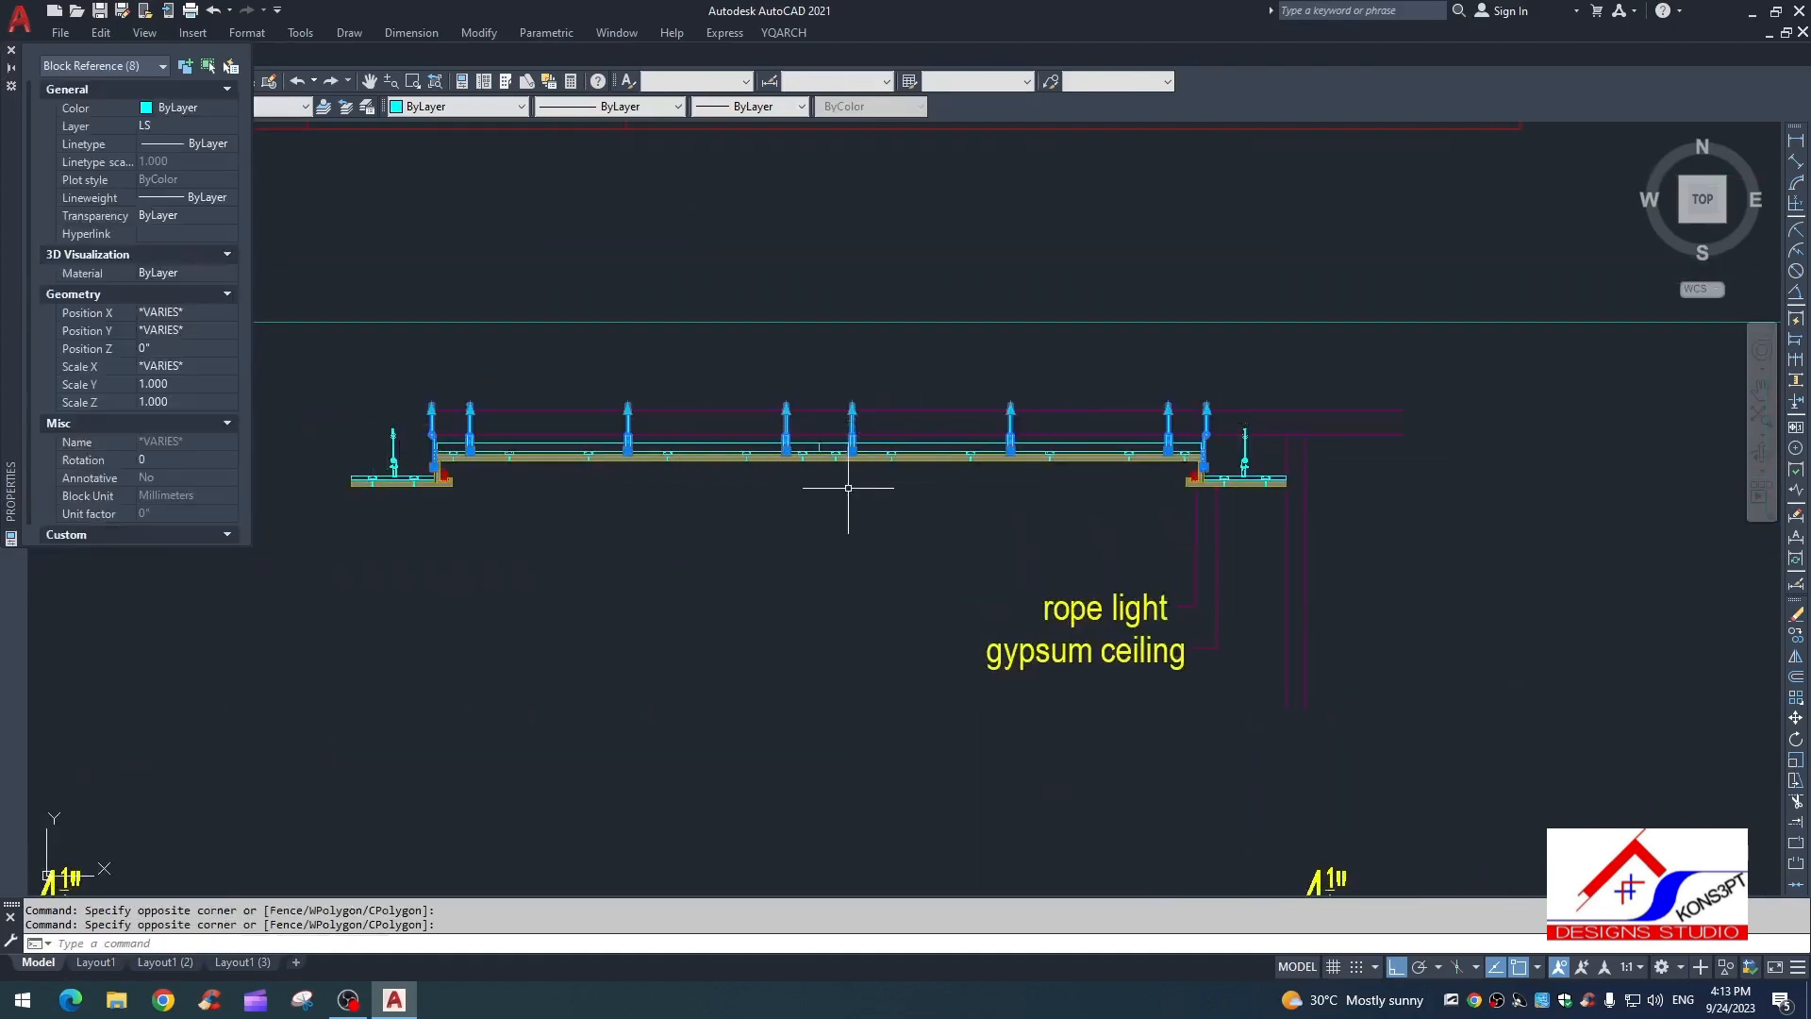
# Step: Open the upper ceiling's hanger block yq_qgdg for editing in the Block Editor
pyautogui.scroll(5, 821, 453)
pyautogui.click(1022, 459)
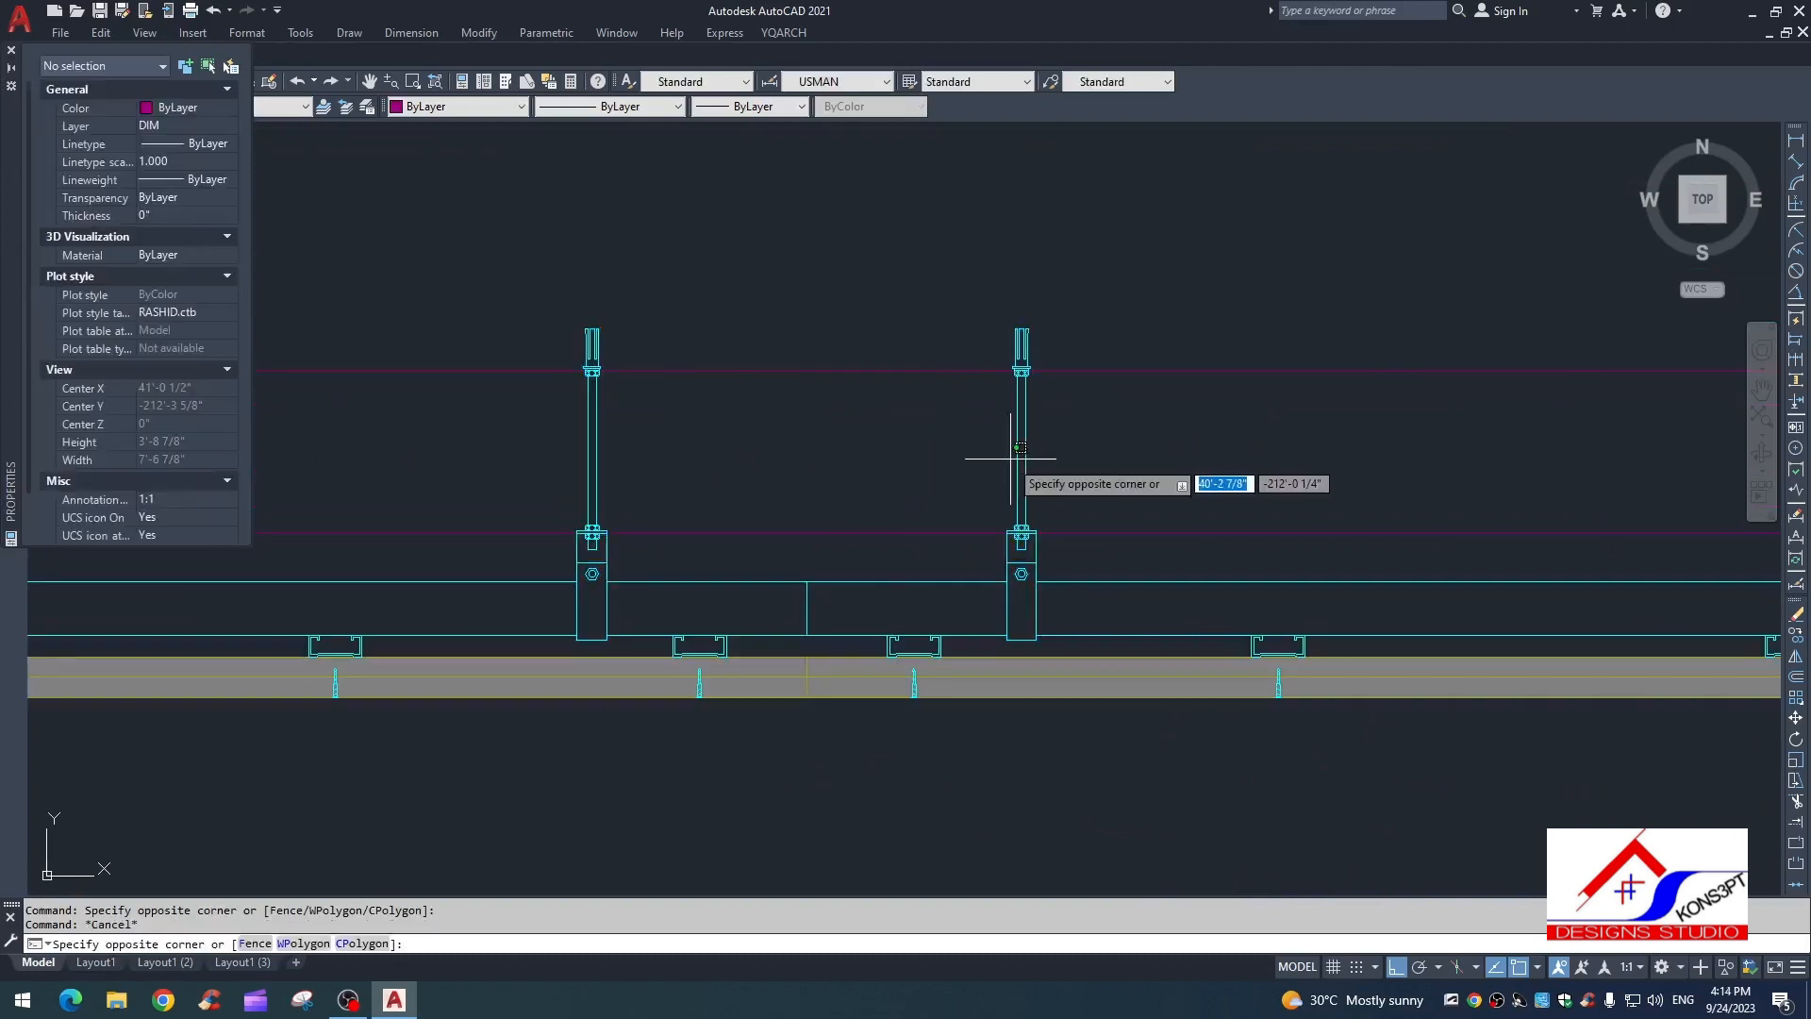
pyautogui.click(1011, 458)
pyautogui.click(1031, 456)
pyautogui.click(1032, 452)
pyautogui.doubleClick(1028, 452)
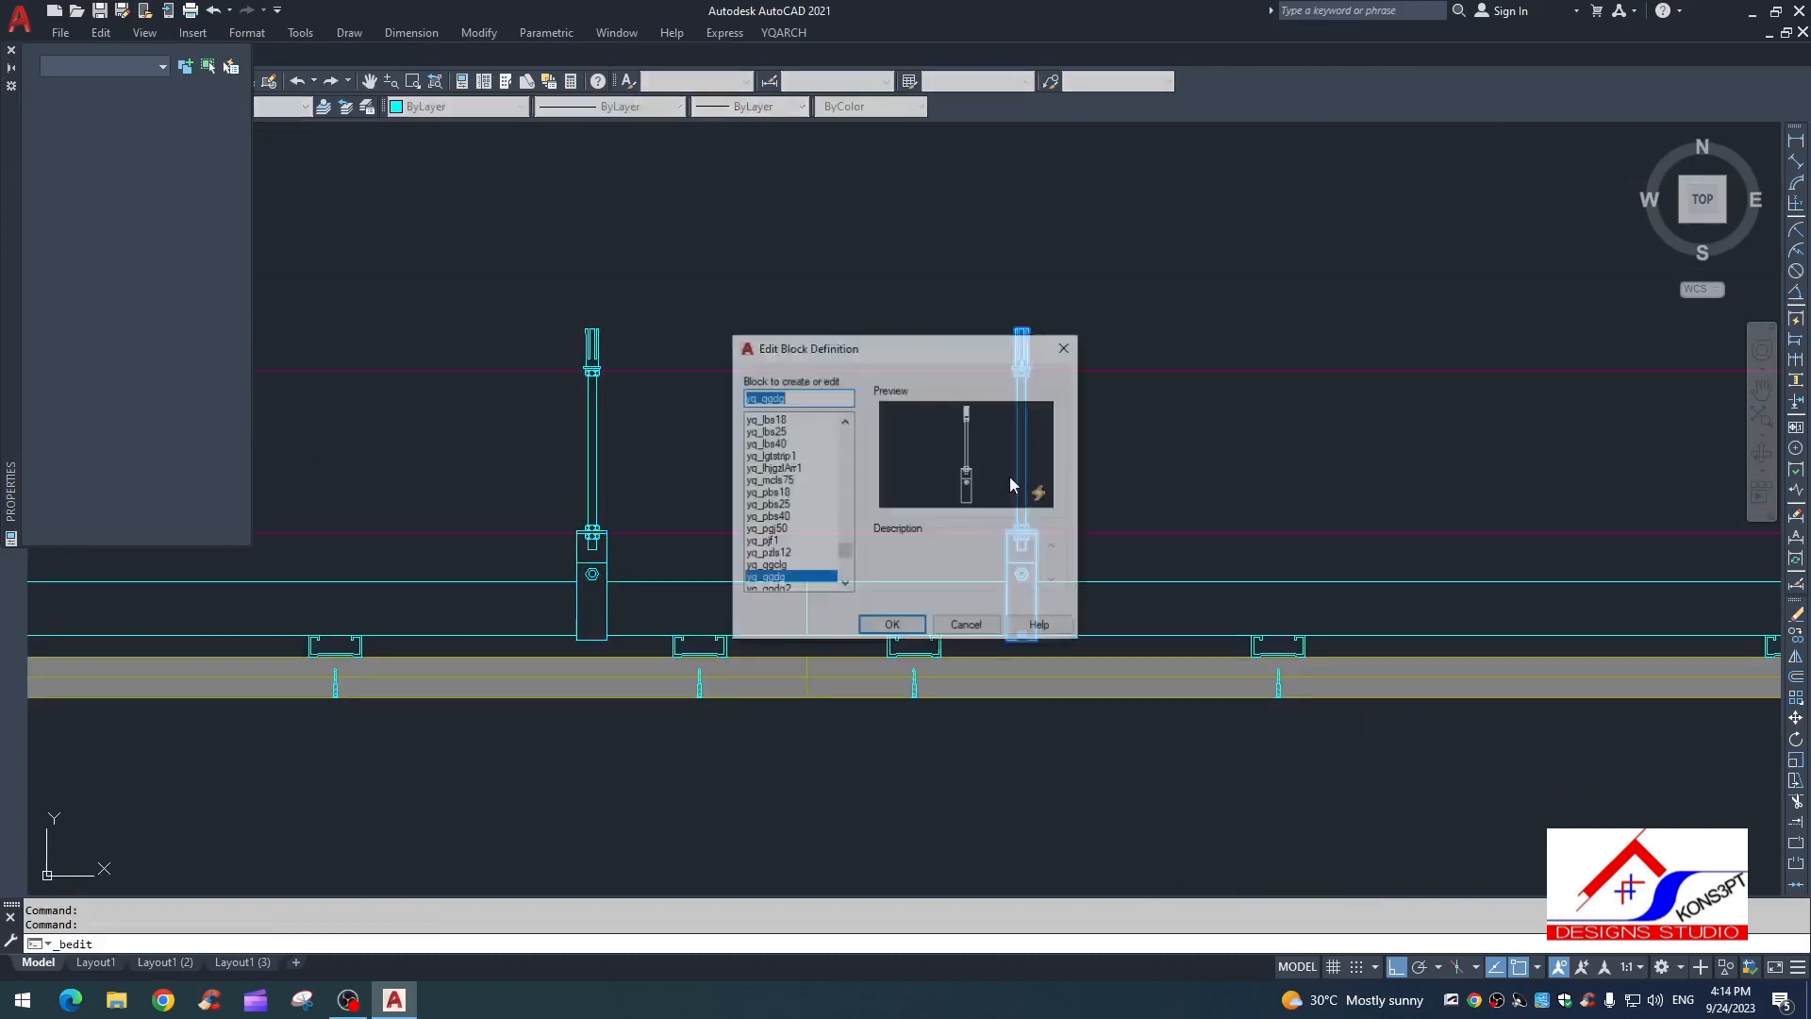
pyautogui.click(886, 629)
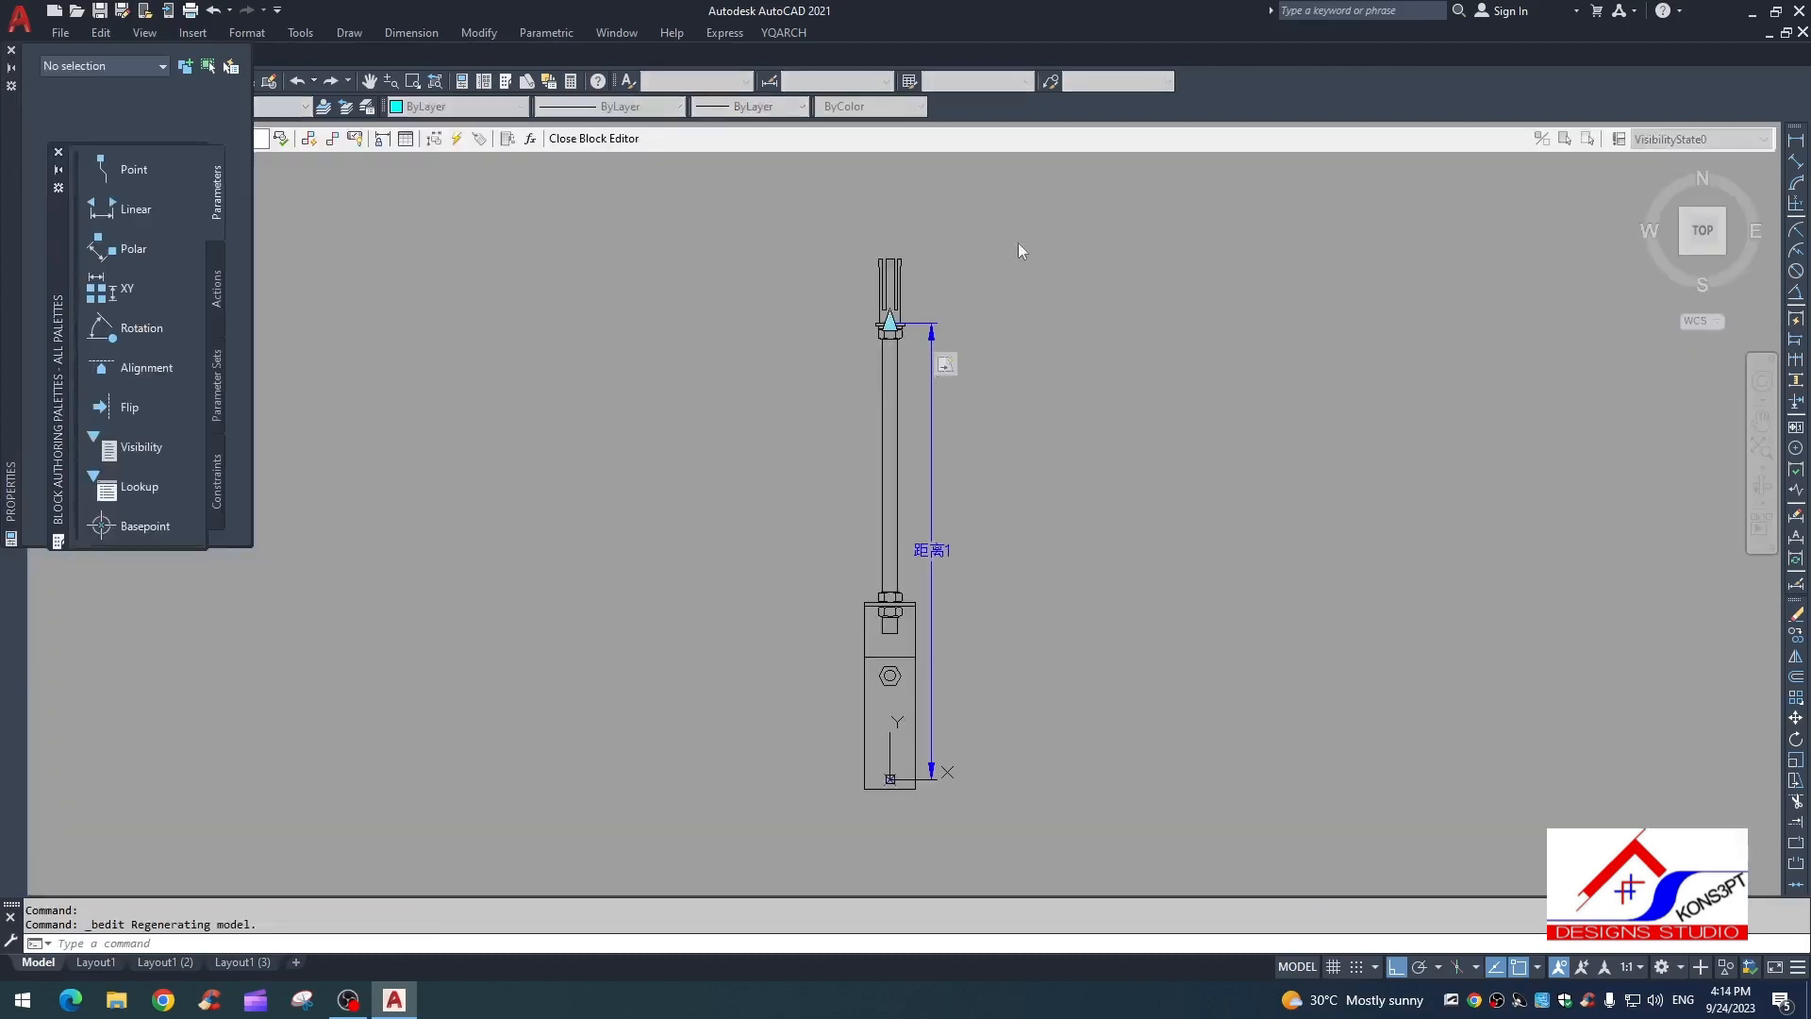
# Step: Stretch the upper part of the hanger rod downward to shorten it, and save the block on closing the editor
pyautogui.write('s')
pyautogui.press('space')
pyautogui.click(1059, 222)
pyautogui.click(745, 445)
pyautogui.press('space')
pyautogui.click(1064, 440)
pyautogui.click(1073, 604)
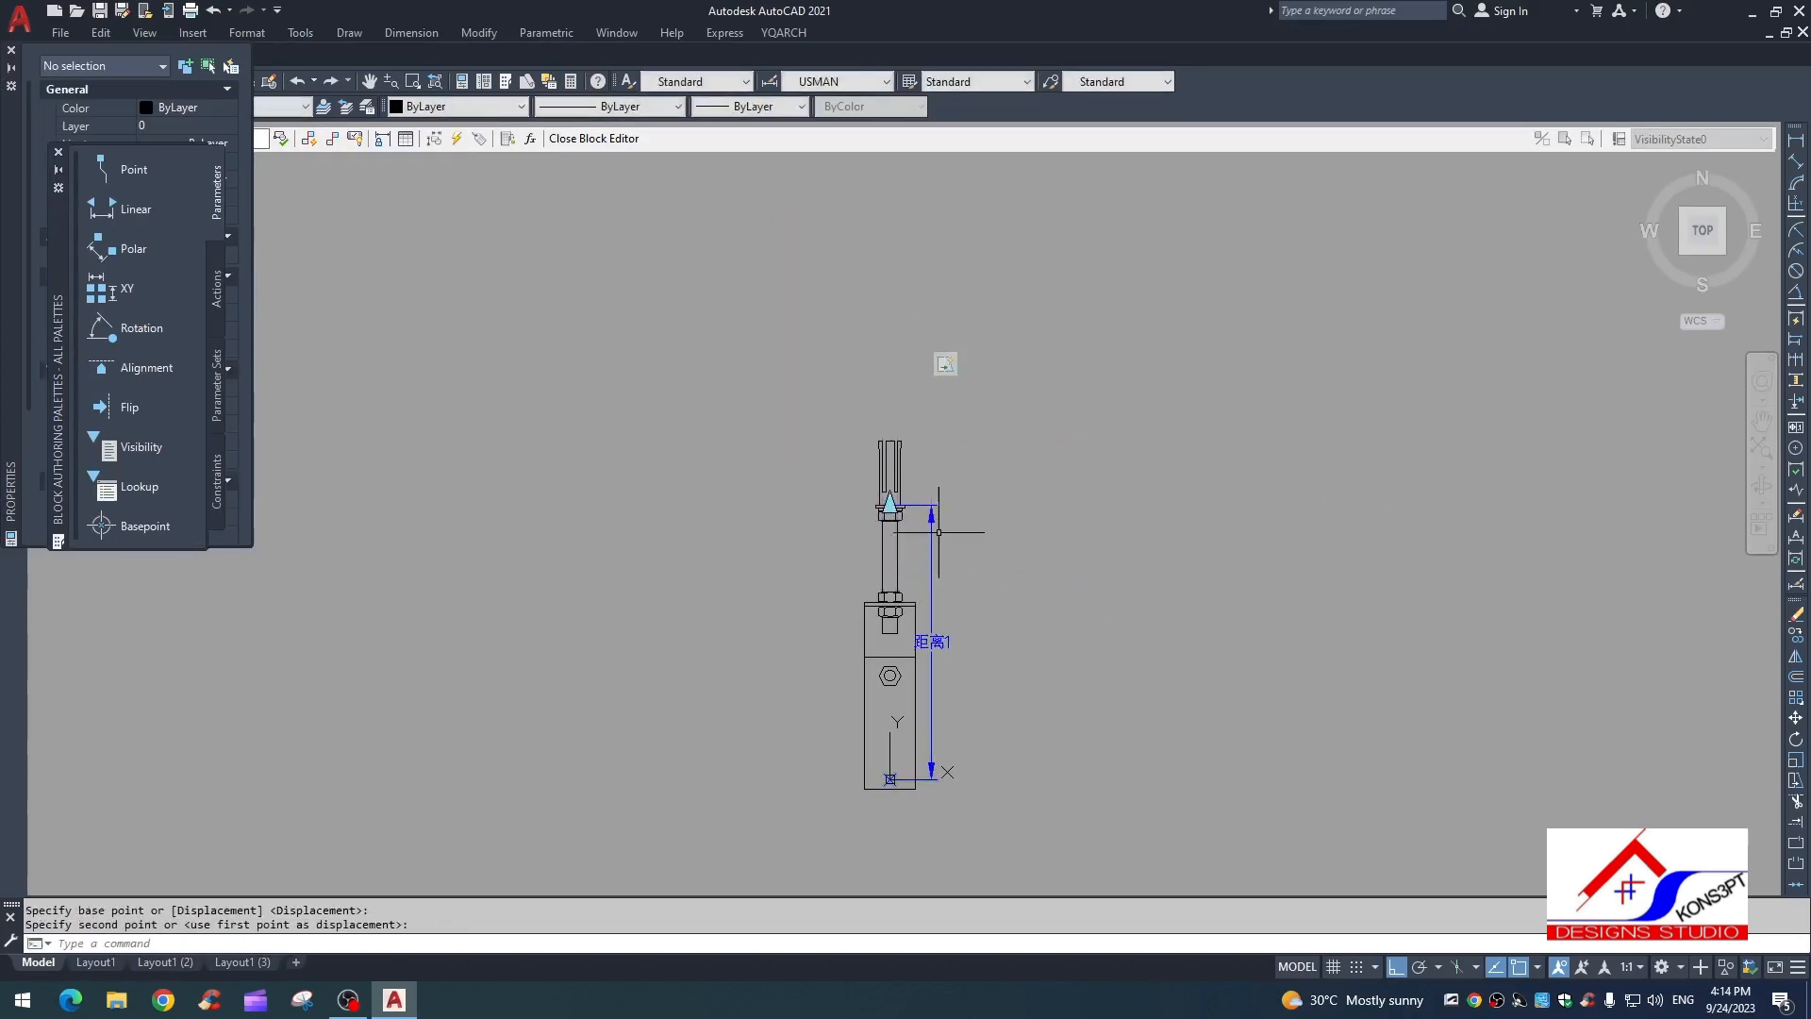
pyautogui.click(594, 139)
pyautogui.click(824, 472)
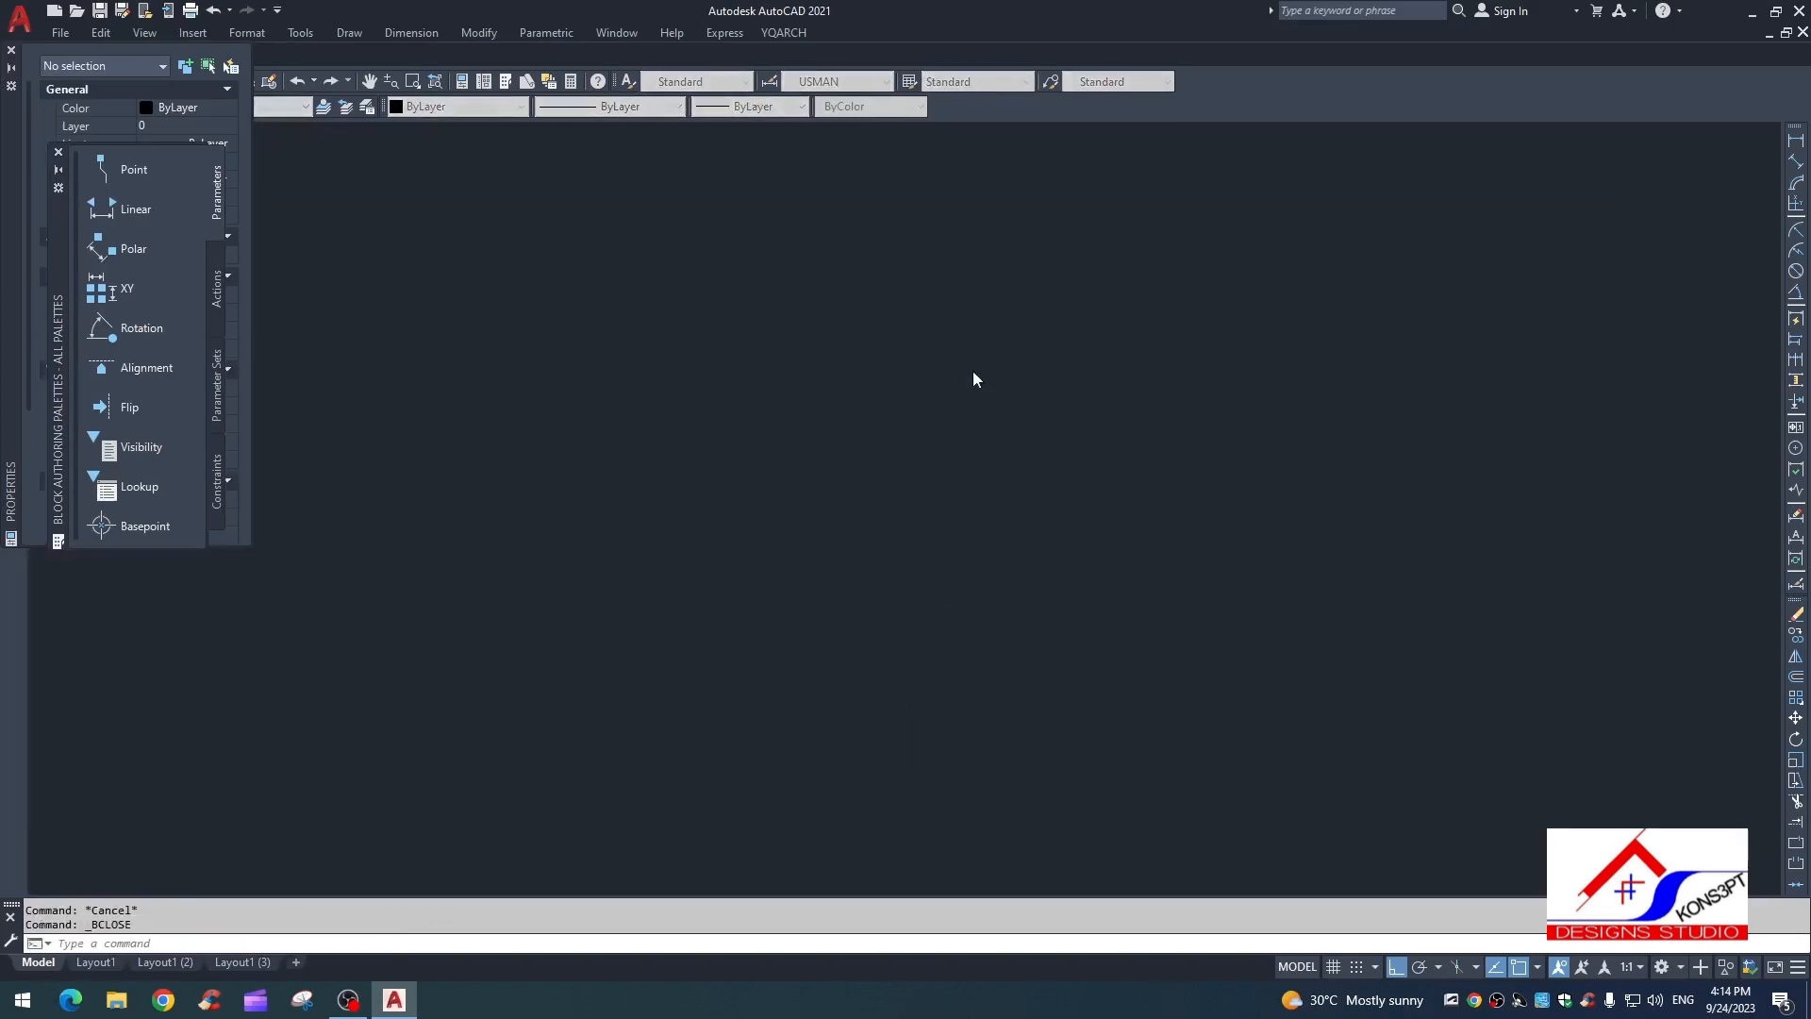
# Step: Examine the edited hanger blocks along the full false ceiling section
pyautogui.scroll(-4, 835, 481)
pyautogui.press('Escape')
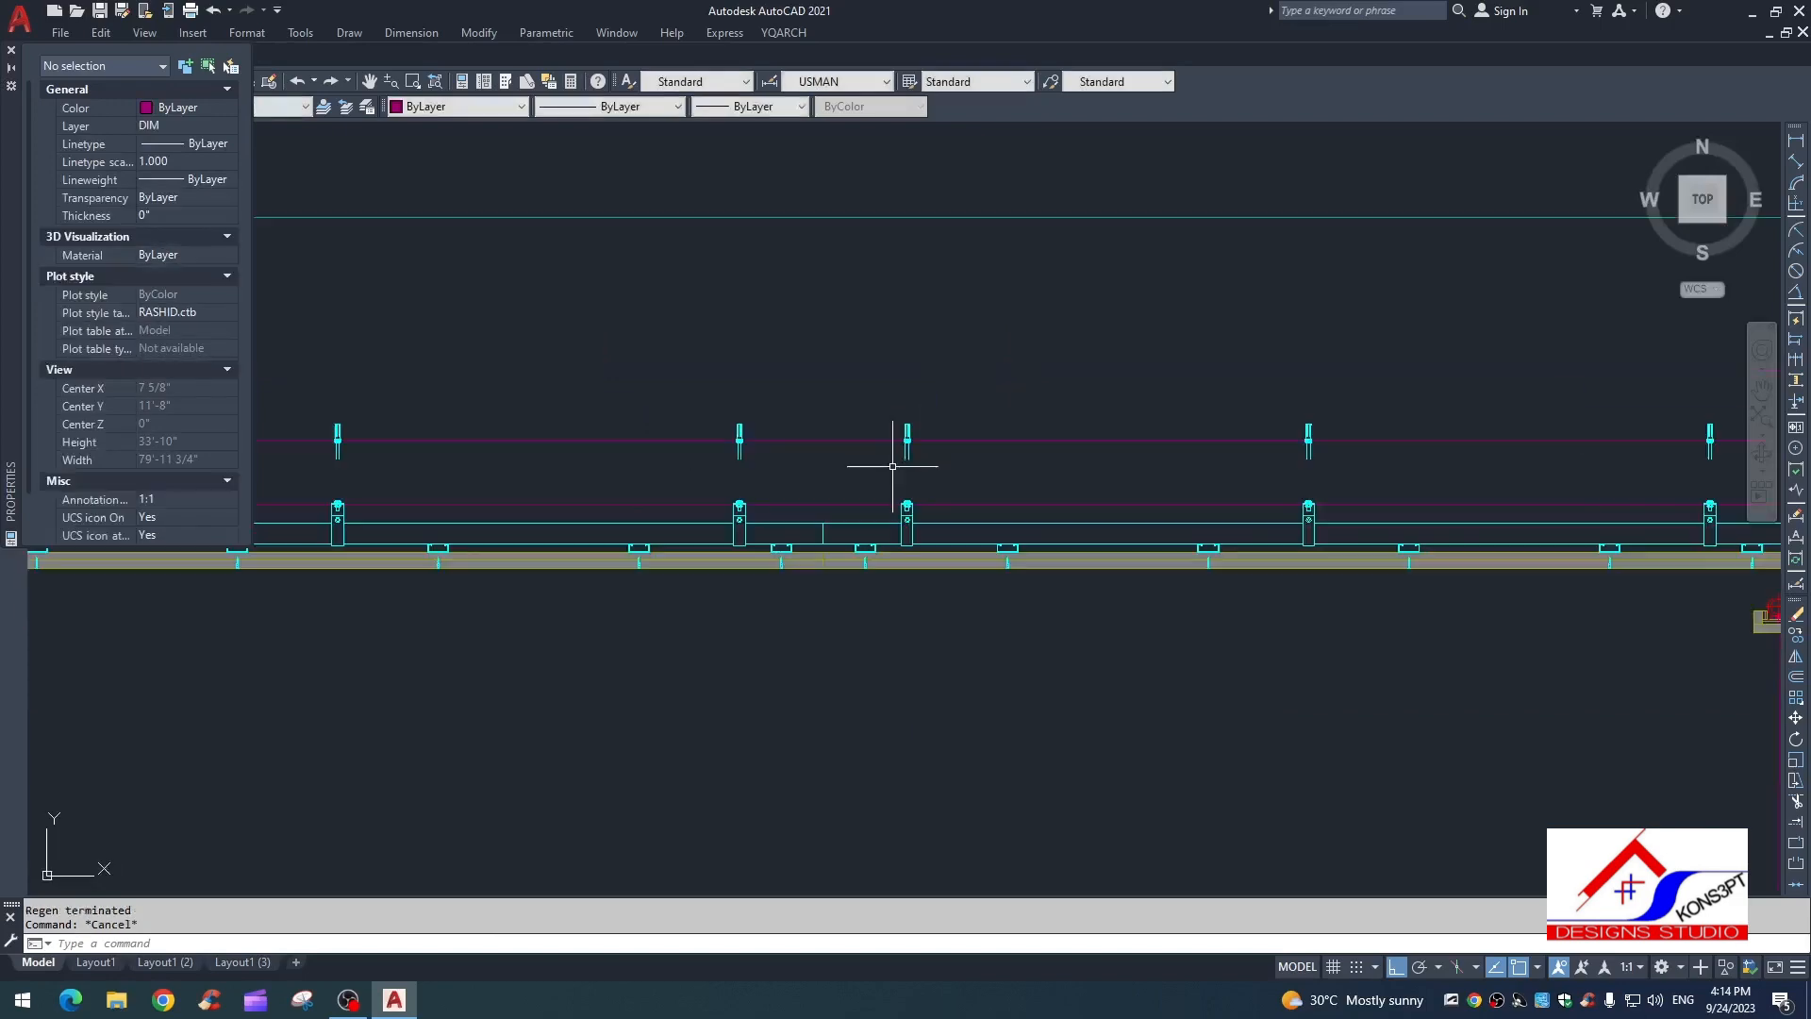
pyautogui.press('Escape')
pyautogui.scroll(4, 922, 441)
pyautogui.click(907, 472)
pyautogui.click(885, 502)
pyautogui.scroll(-4, 949, 500)
pyautogui.moveTo(949, 501); pyautogui.dragTo(1060, 452, button='middle')
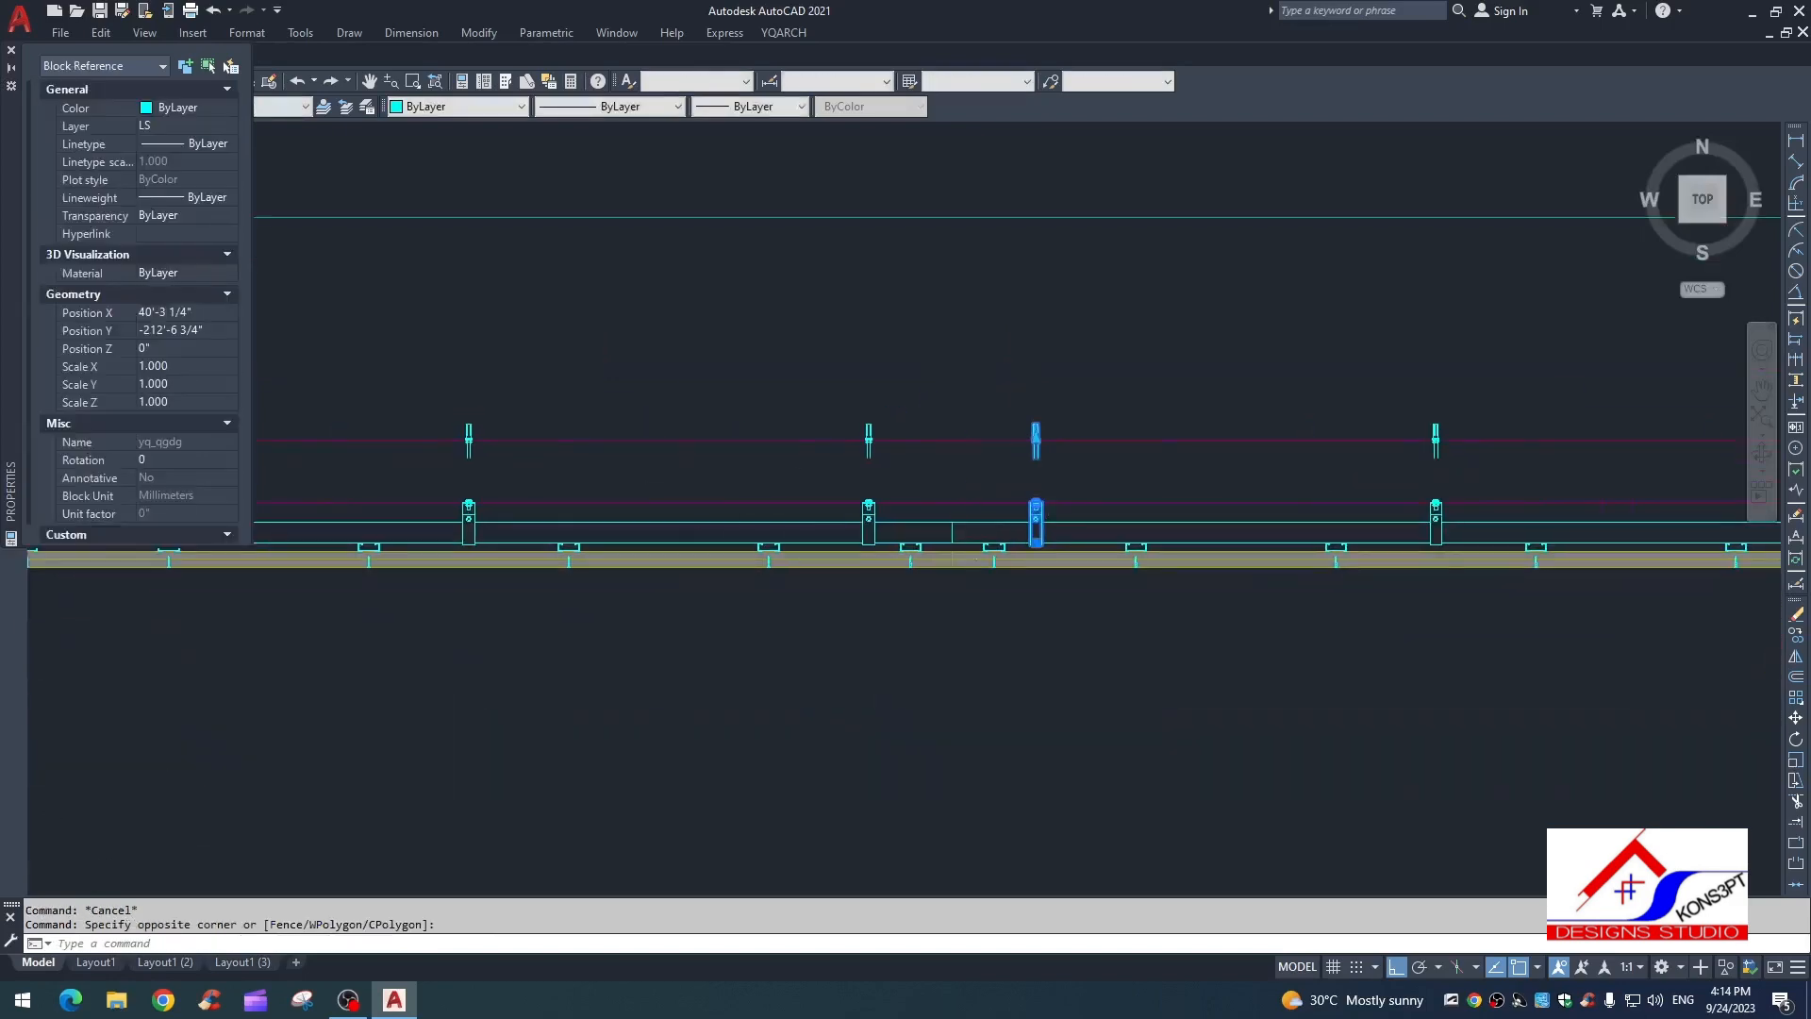
pyautogui.scroll(-2, 729, 502)
pyautogui.moveTo(729, 501); pyautogui.dragTo(1045, 501, button='middle')
pyautogui.scroll(4, 505, 477)
pyautogui.scroll(-4, 754, 515)
pyautogui.moveTo(1351, 565); pyautogui.dragTo(1079, 486, button='middle')
pyautogui.scroll(-4, 1079, 486)
pyautogui.moveTo(1504, 515); pyautogui.dragTo(1031, 489, button='middle')
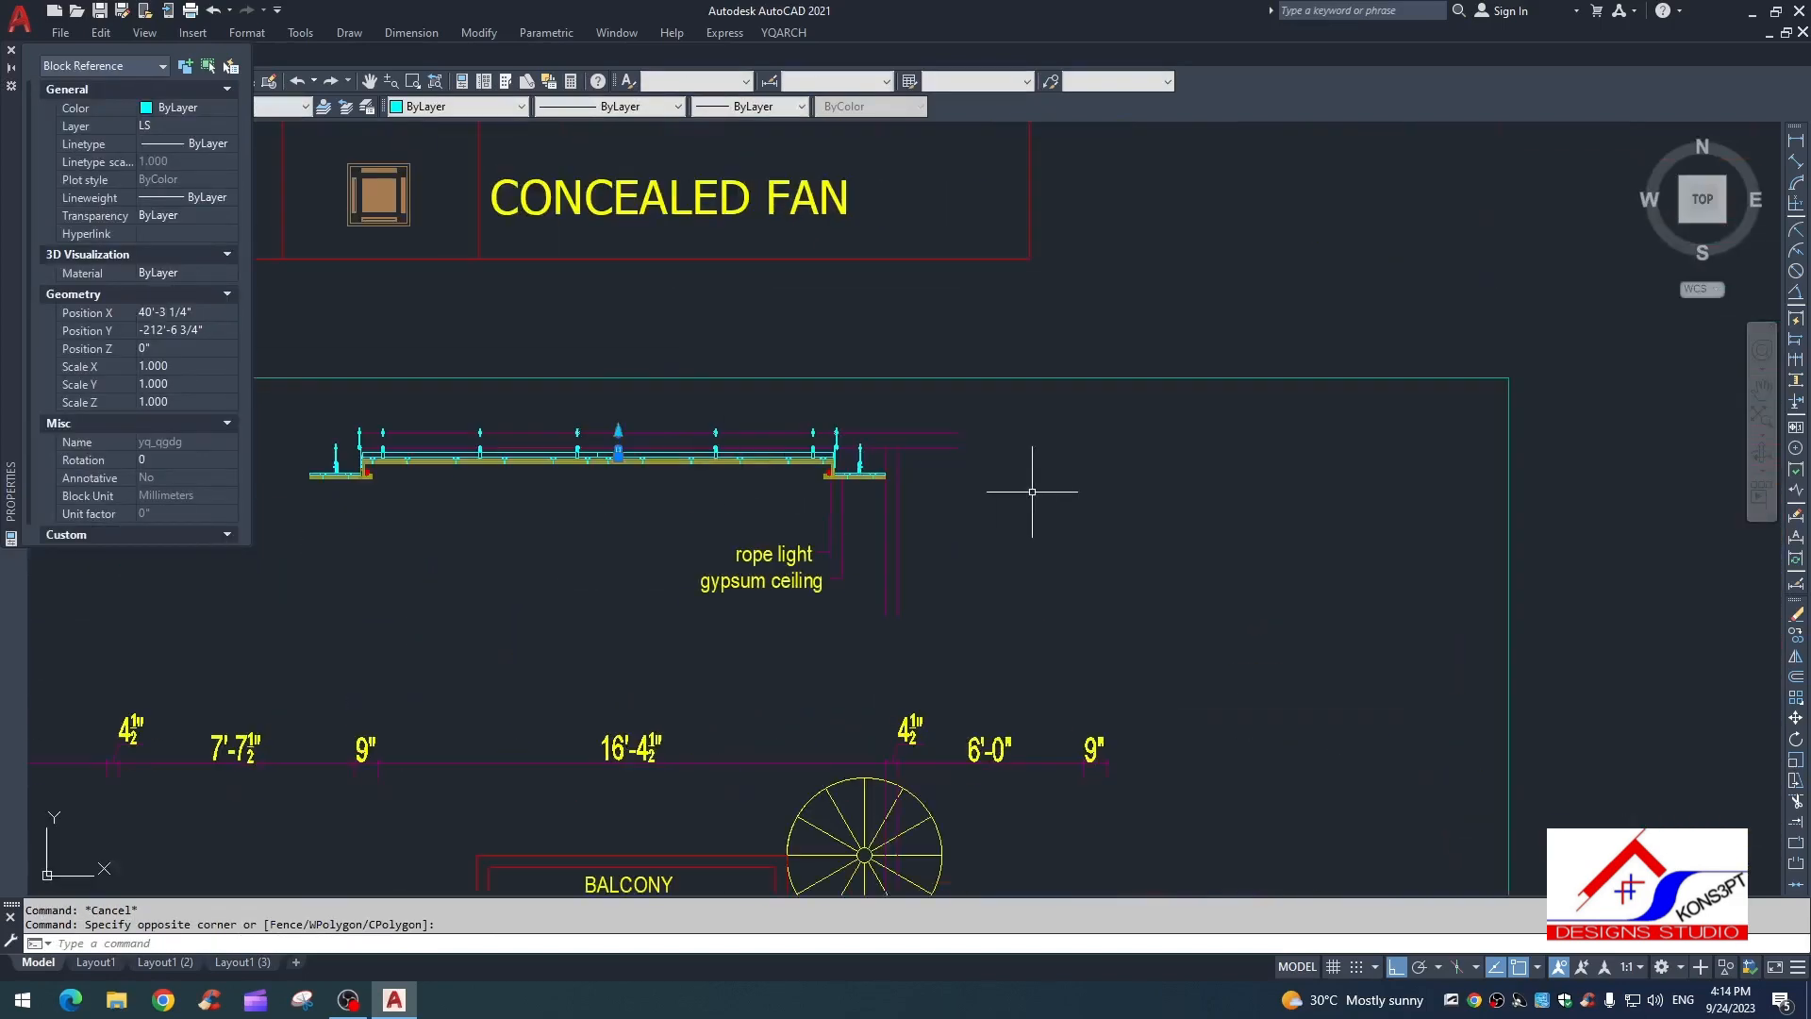
pyautogui.press('Escape')
pyautogui.scroll(4, 832, 475)
pyautogui.press('Escape')
pyautogui.scroll(-2, 284, 413)
pyautogui.moveTo(284, 413); pyautogui.dragTo(665, 430, button='middle')
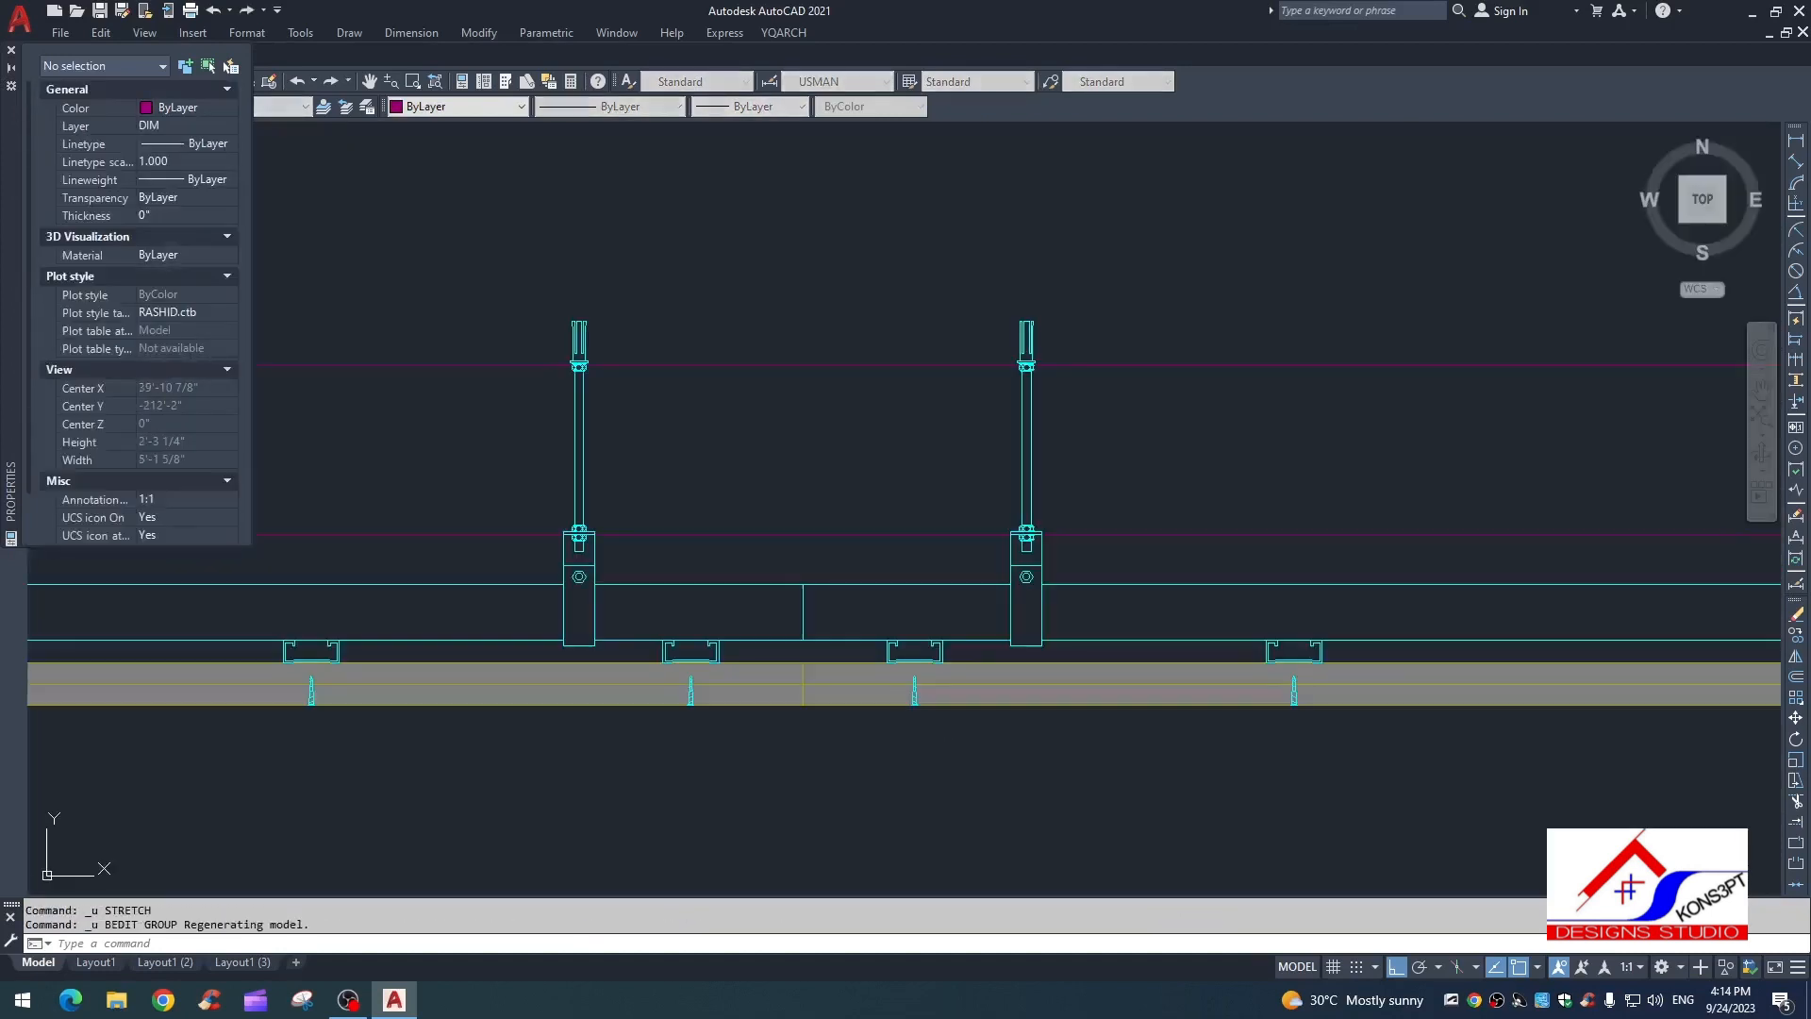
# Step: Undo the hanger block edit, the mirrored copy and the light trough section
pyautogui.scroll(6, 975, 515)
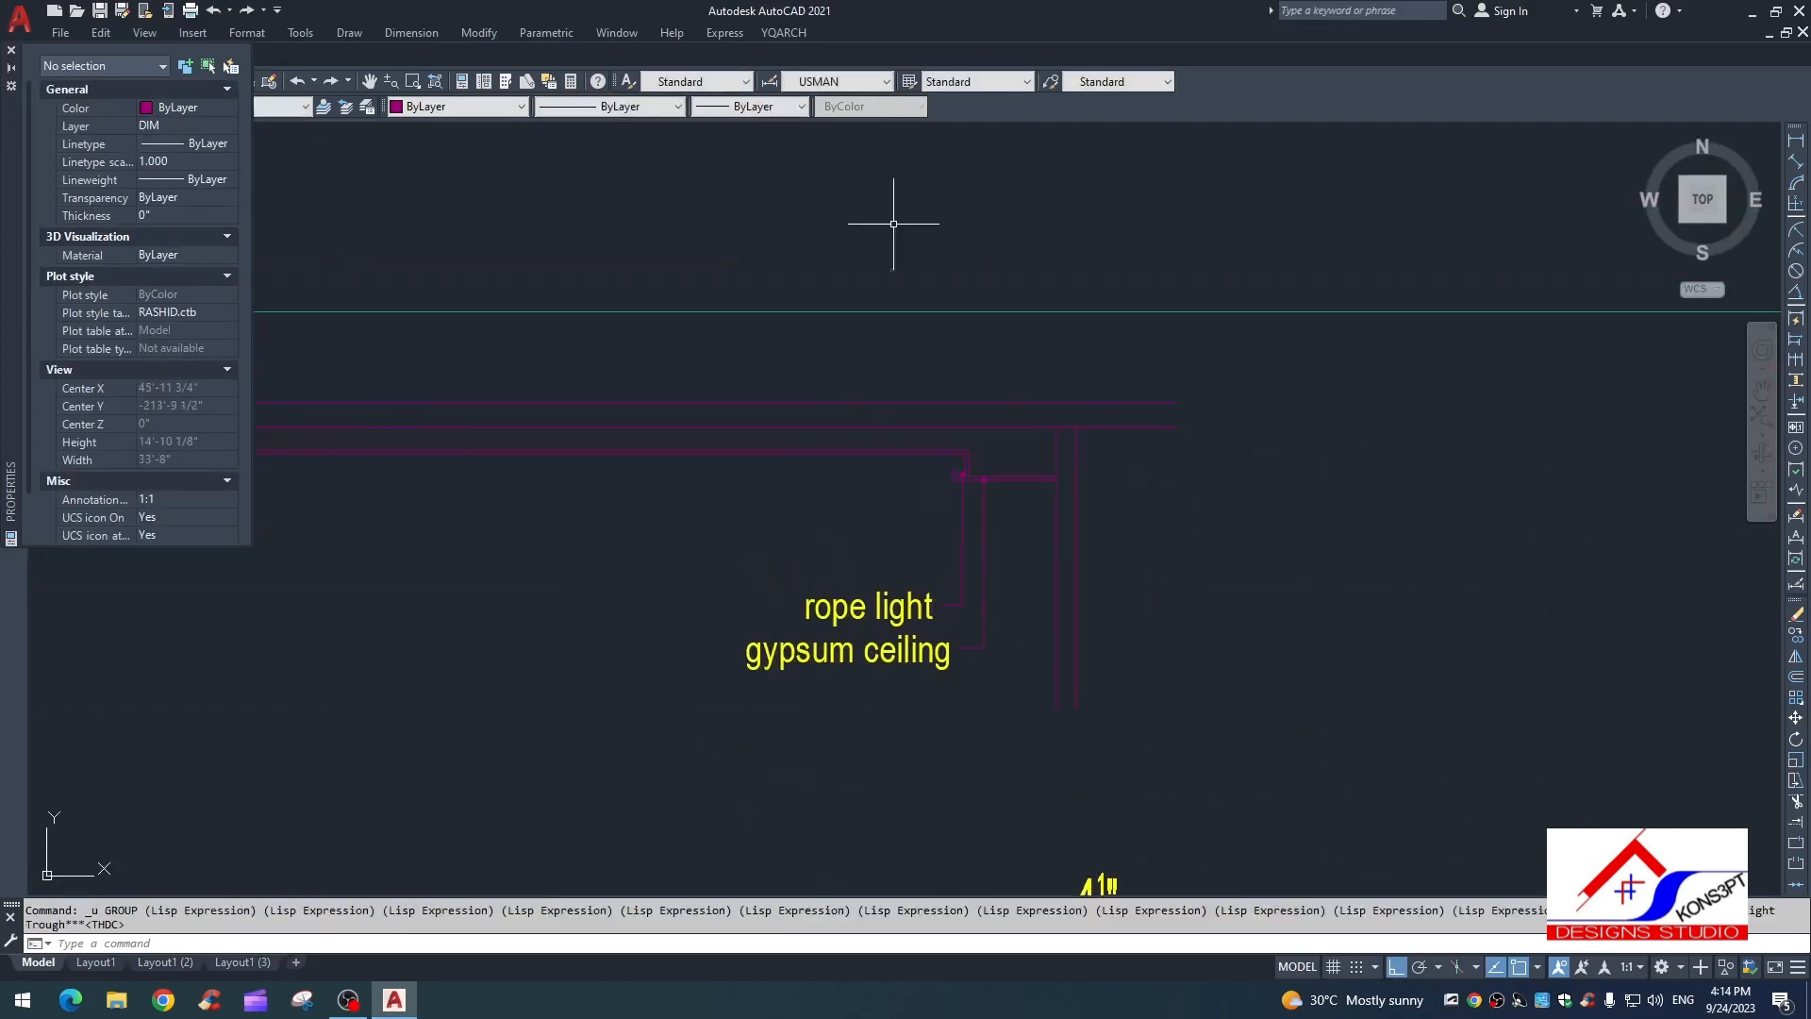
# Step: Draw a YQArch gypsum board section along the lower ceiling from the pocket's outer corner to the wall, with its soffit point at the slab underside
pyautogui.click(784, 32)
pyautogui.moveTo(834, 157)
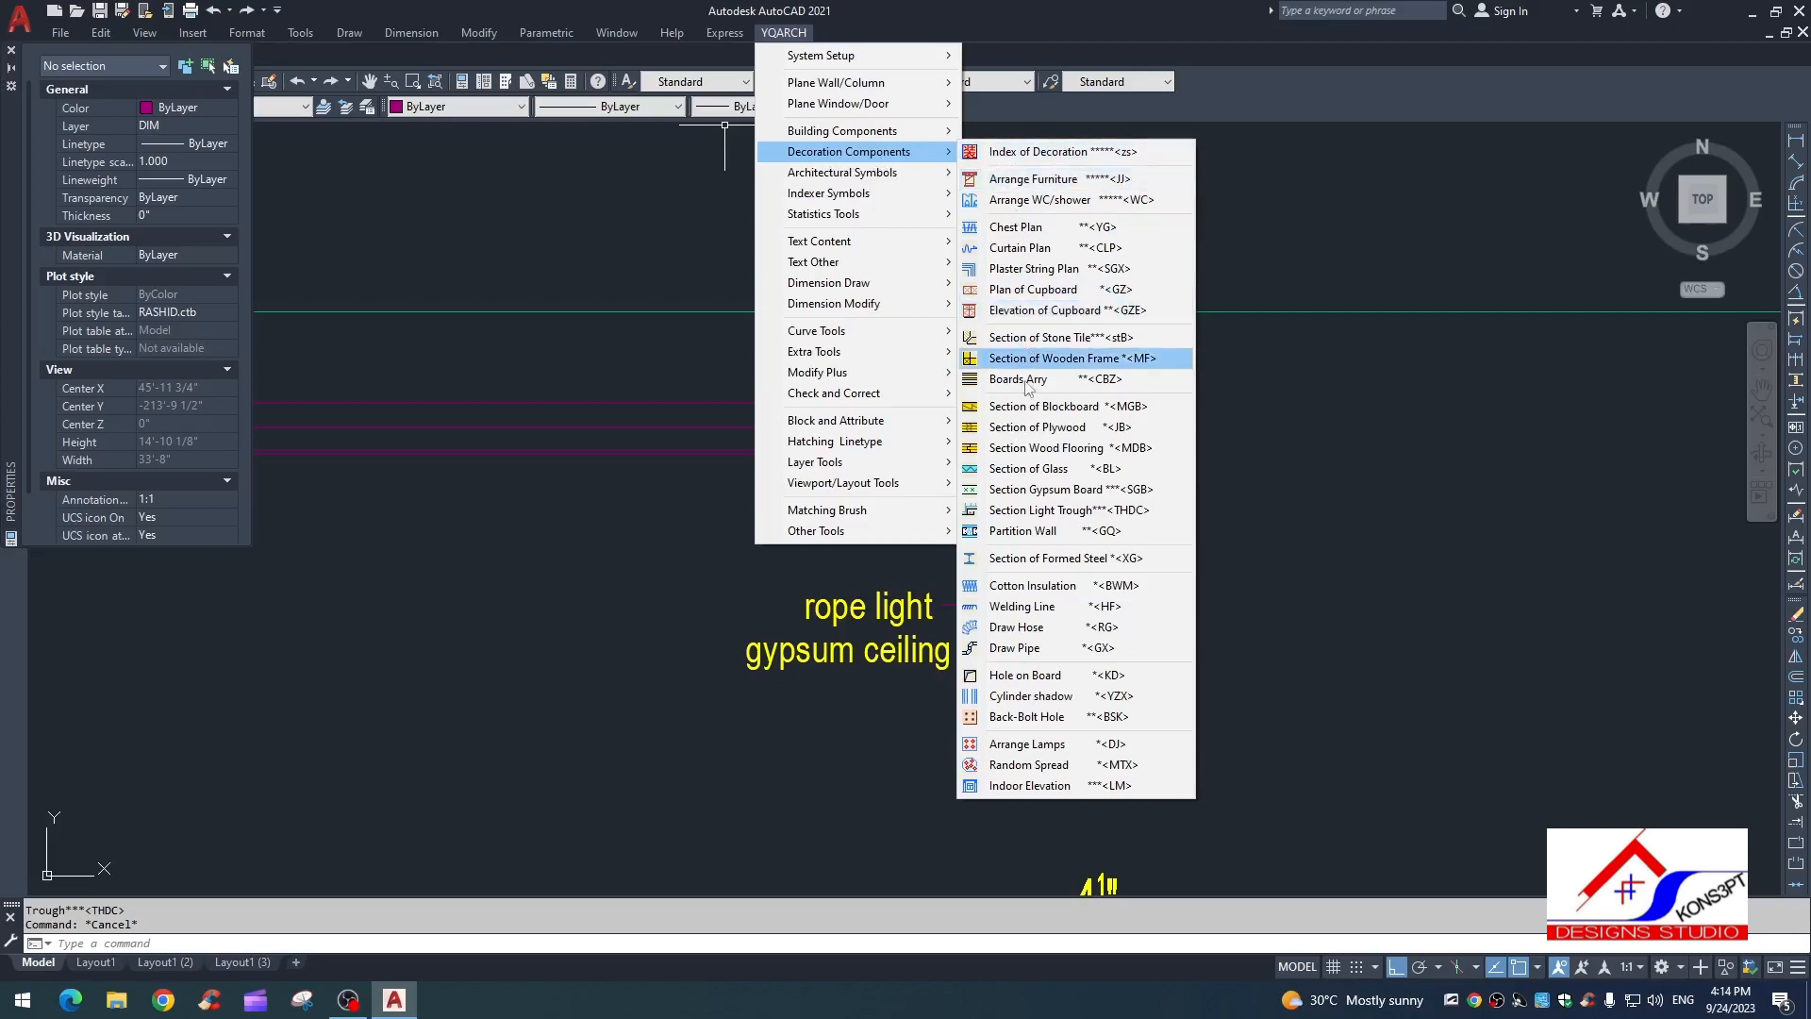
pyautogui.click(1043, 491)
pyautogui.scroll(2, 934, 479)
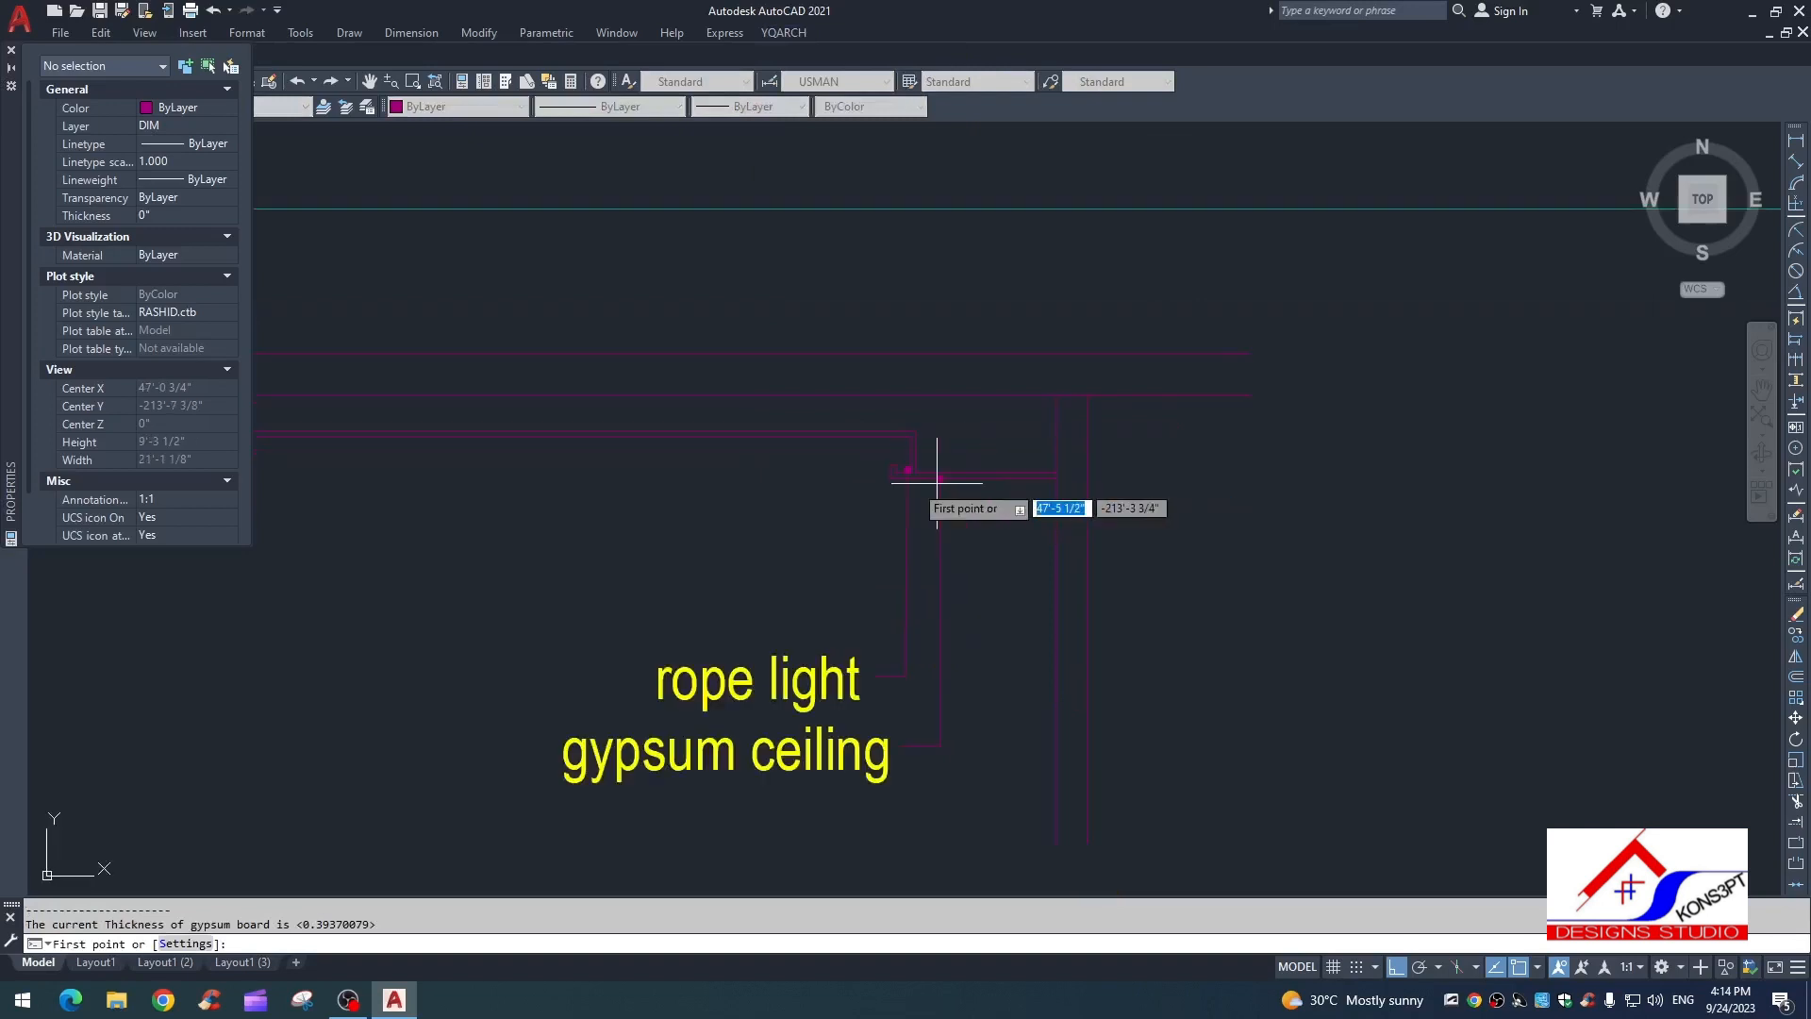
pyautogui.click(981, 471)
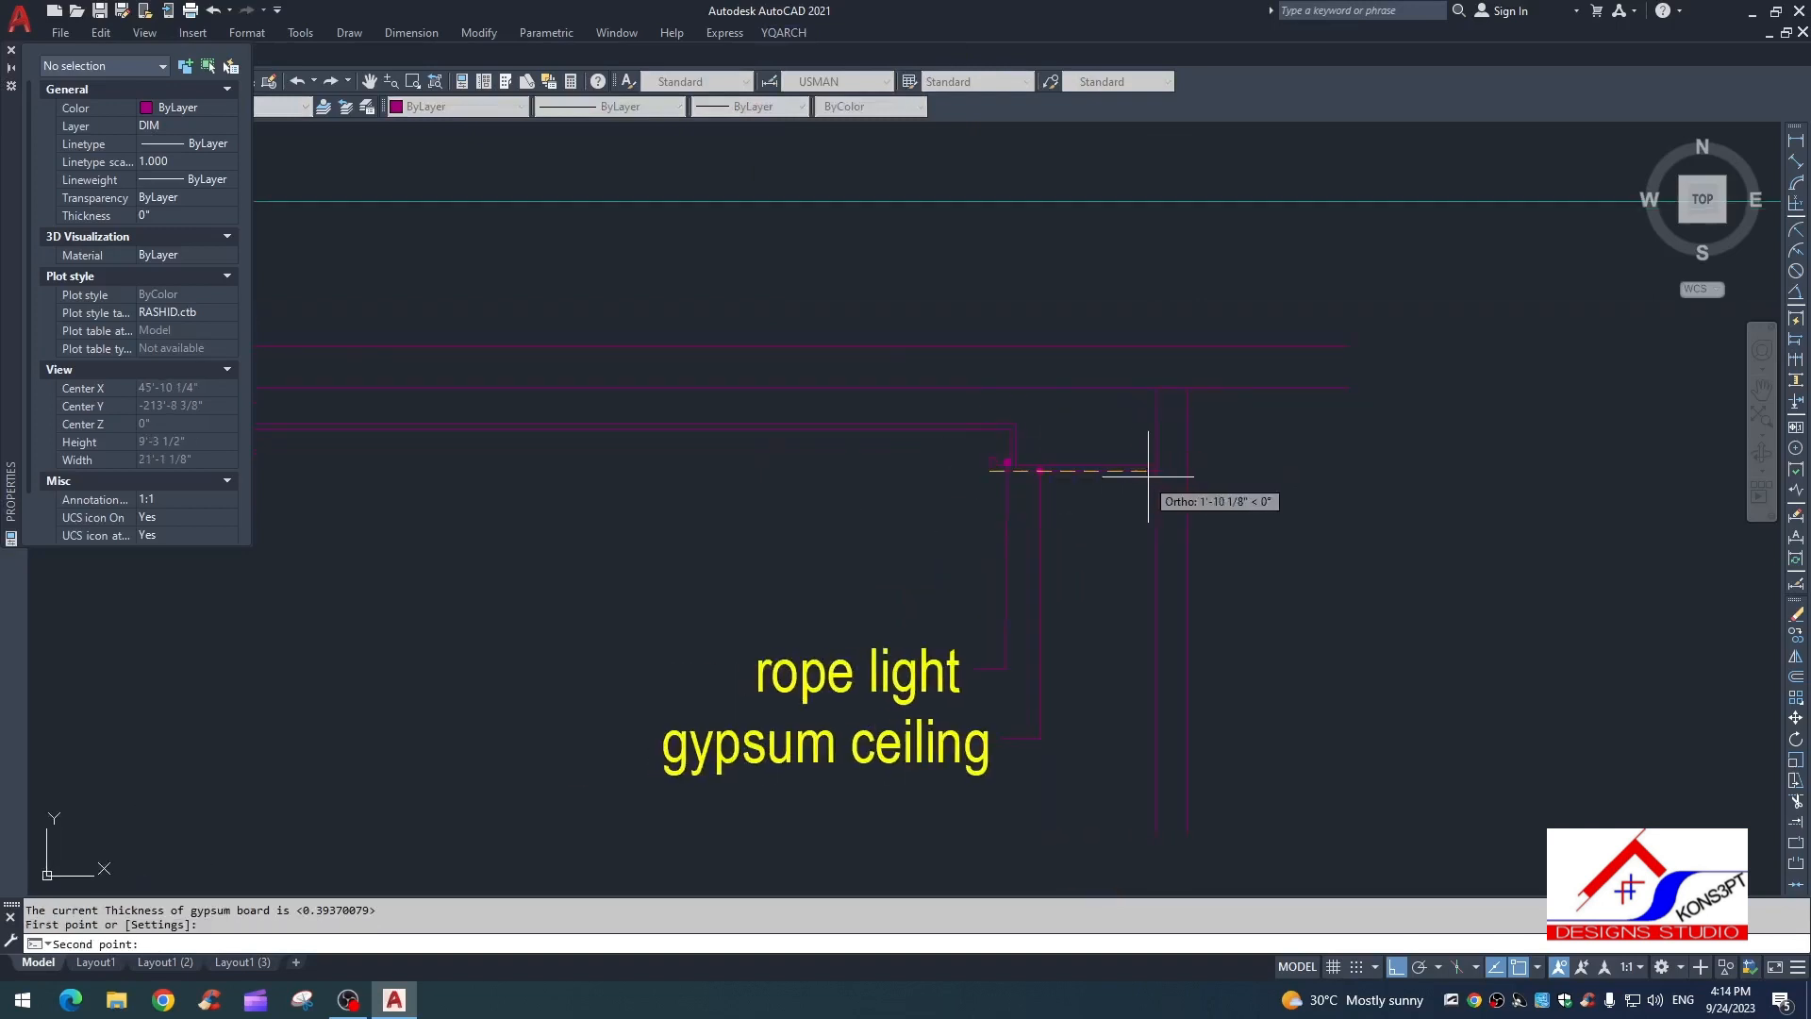
pyautogui.scroll(2, 1152, 465)
pyautogui.click(1151, 465)
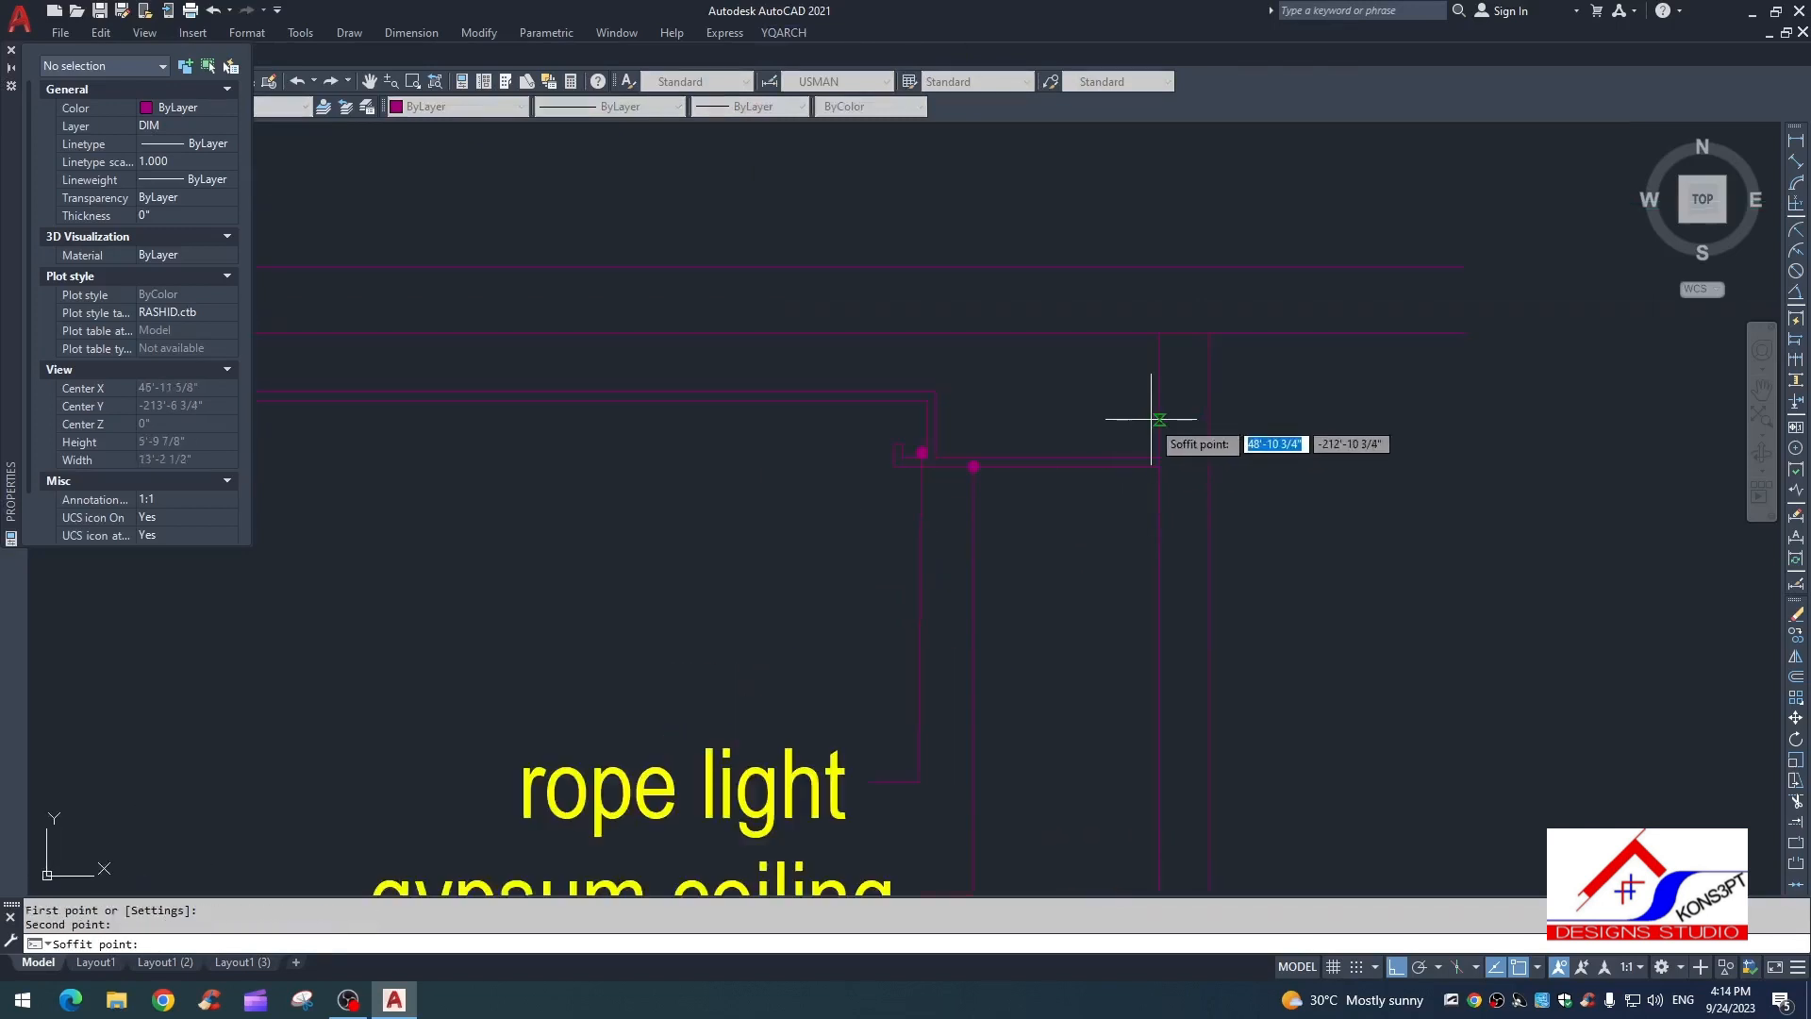
pyautogui.click(1155, 340)
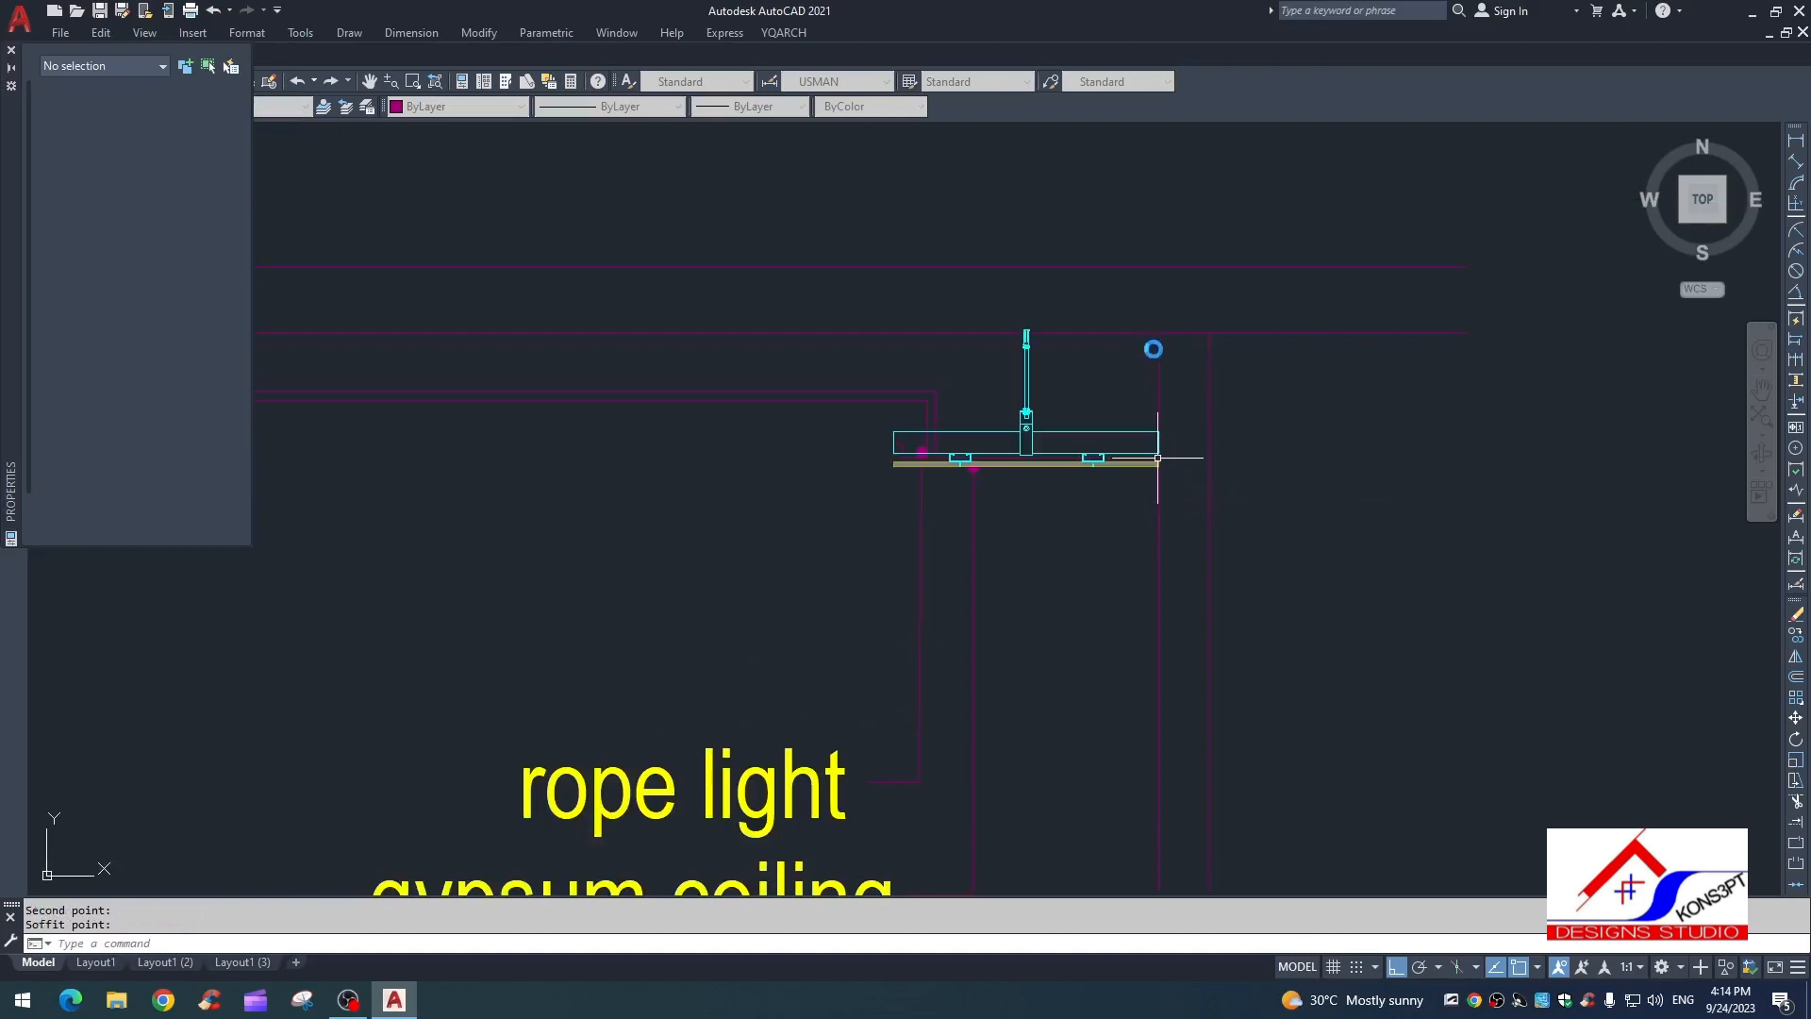
pyautogui.press('Escape')
pyautogui.scroll(4, 925, 472)
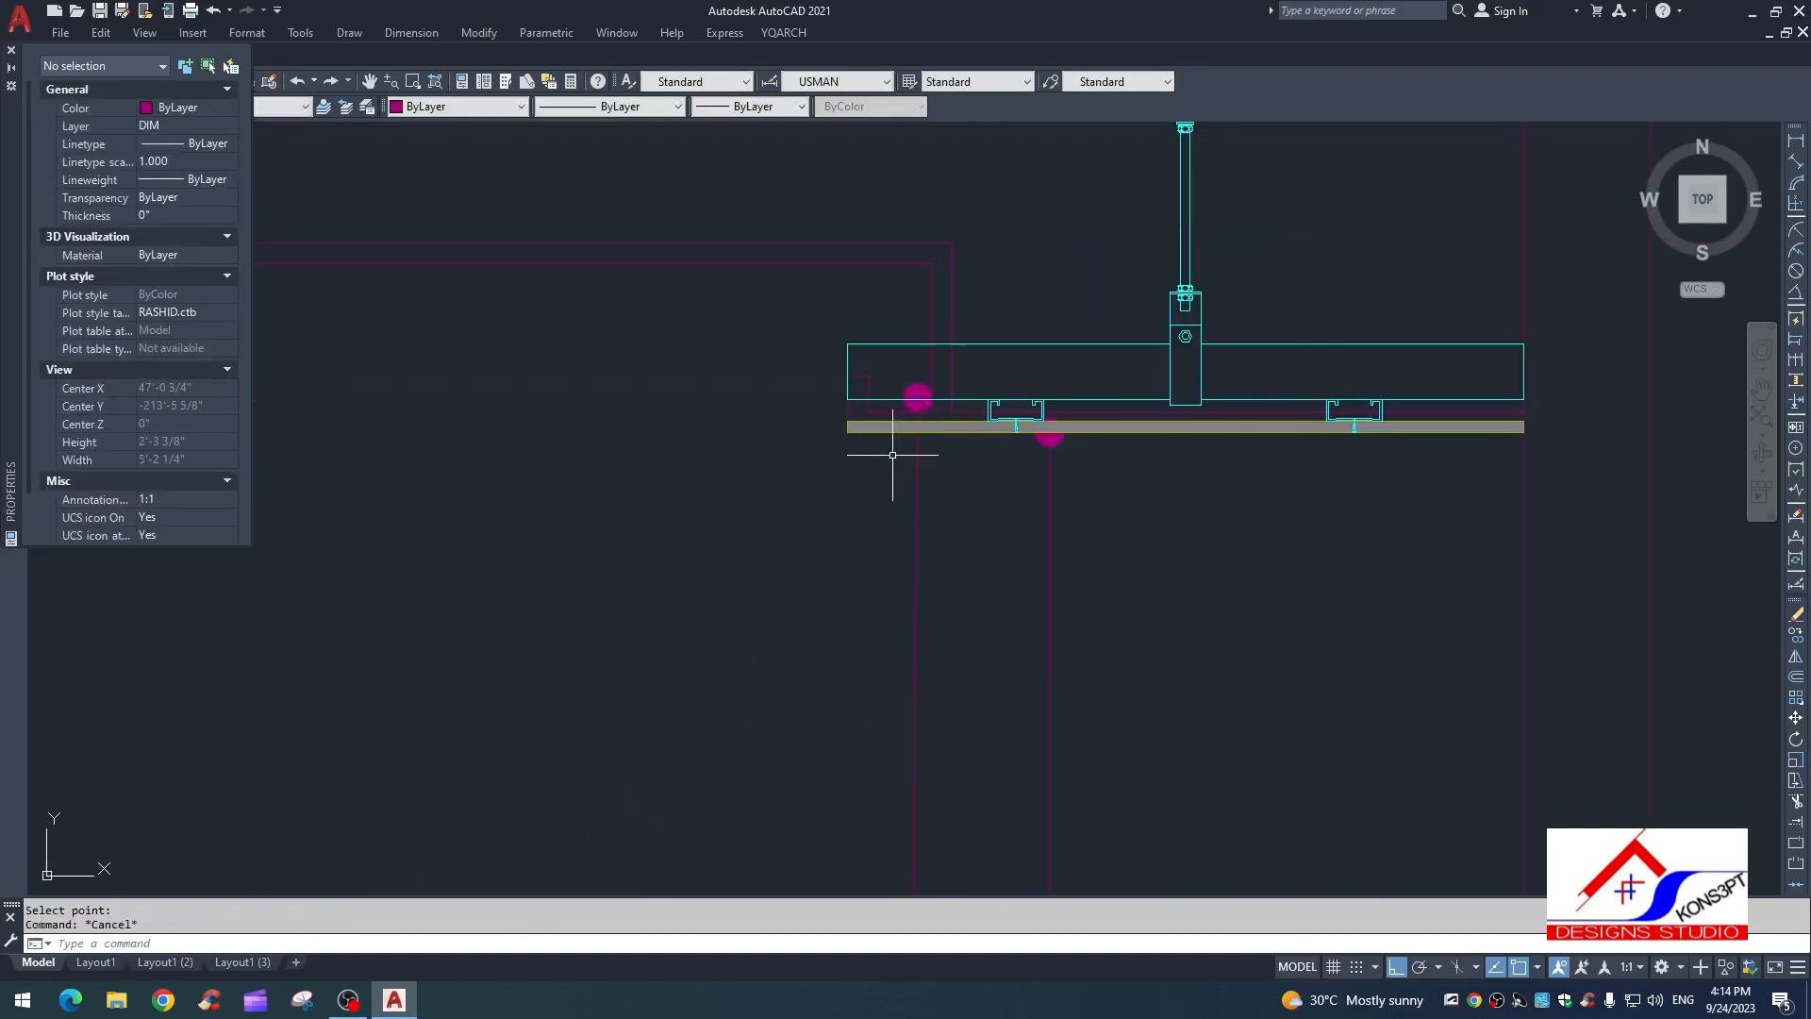
pyautogui.scroll(-4, 1042, 462)
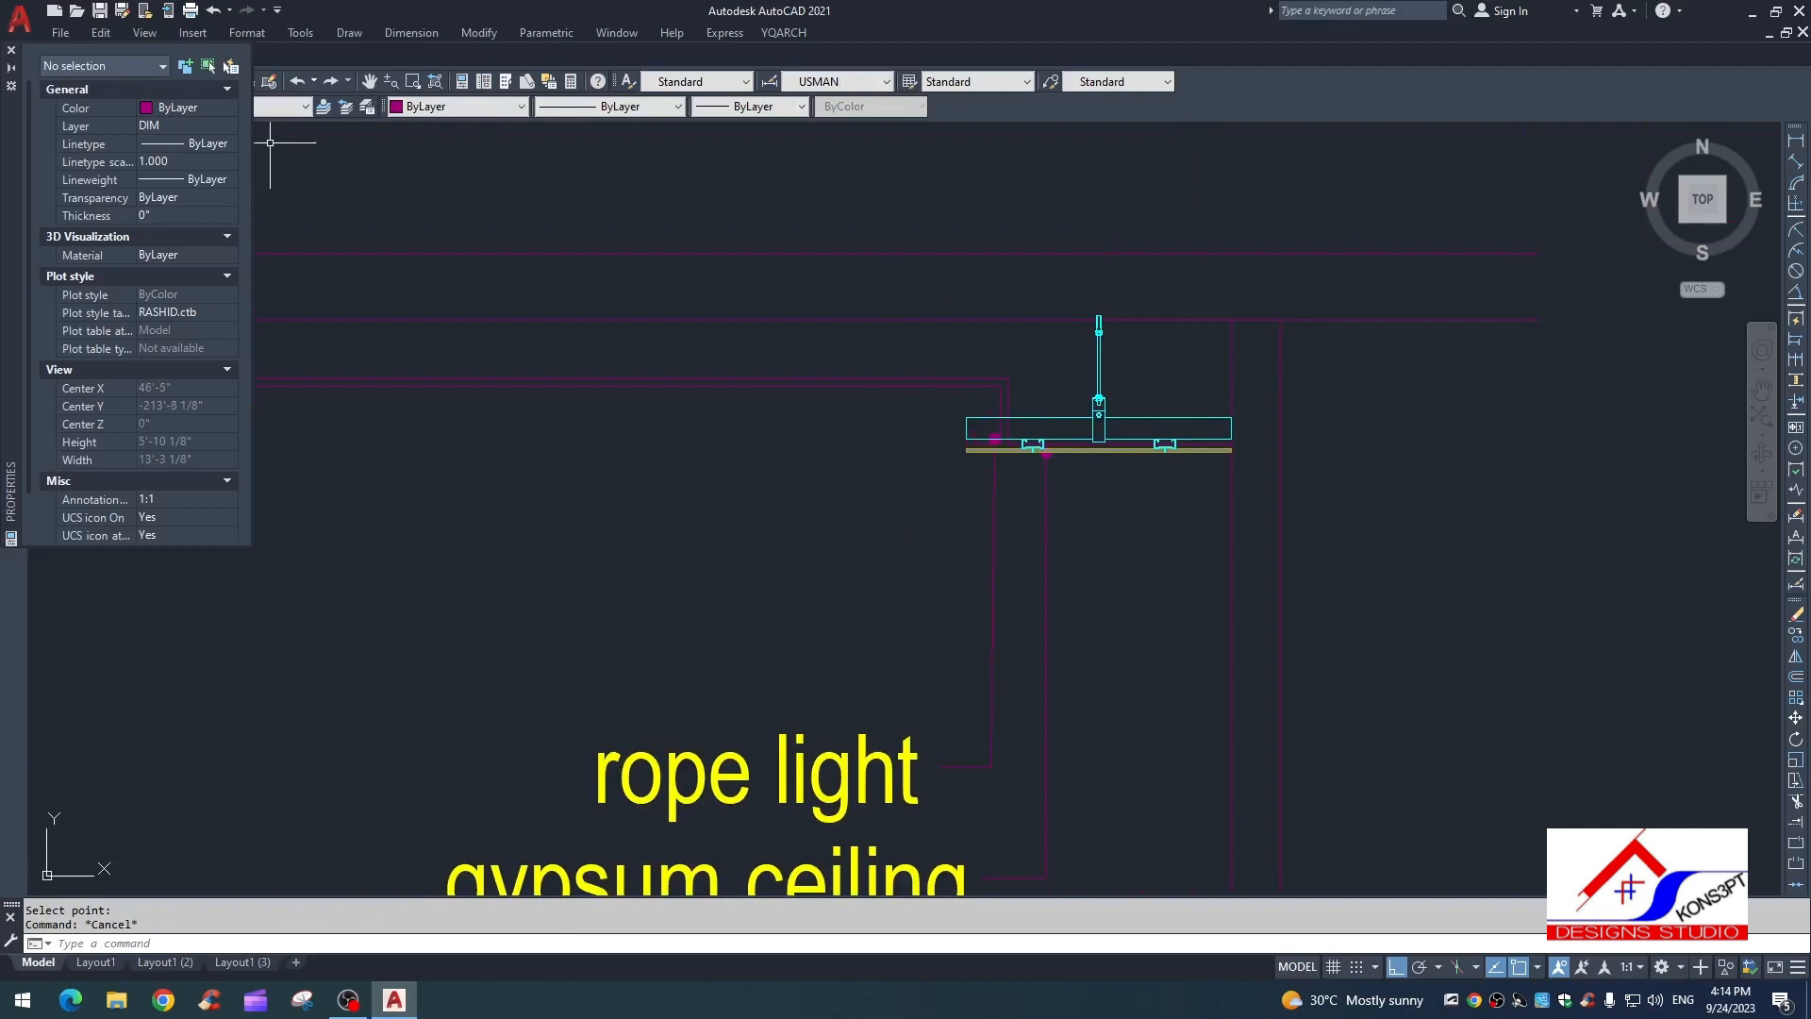
# Step: Draw a YQArch gypsum board section along the raised ceiling, leftward from the light pocket's inner corner, with its soffit point on the slab's upper line
pyautogui.scroll(-2, 961, 491)
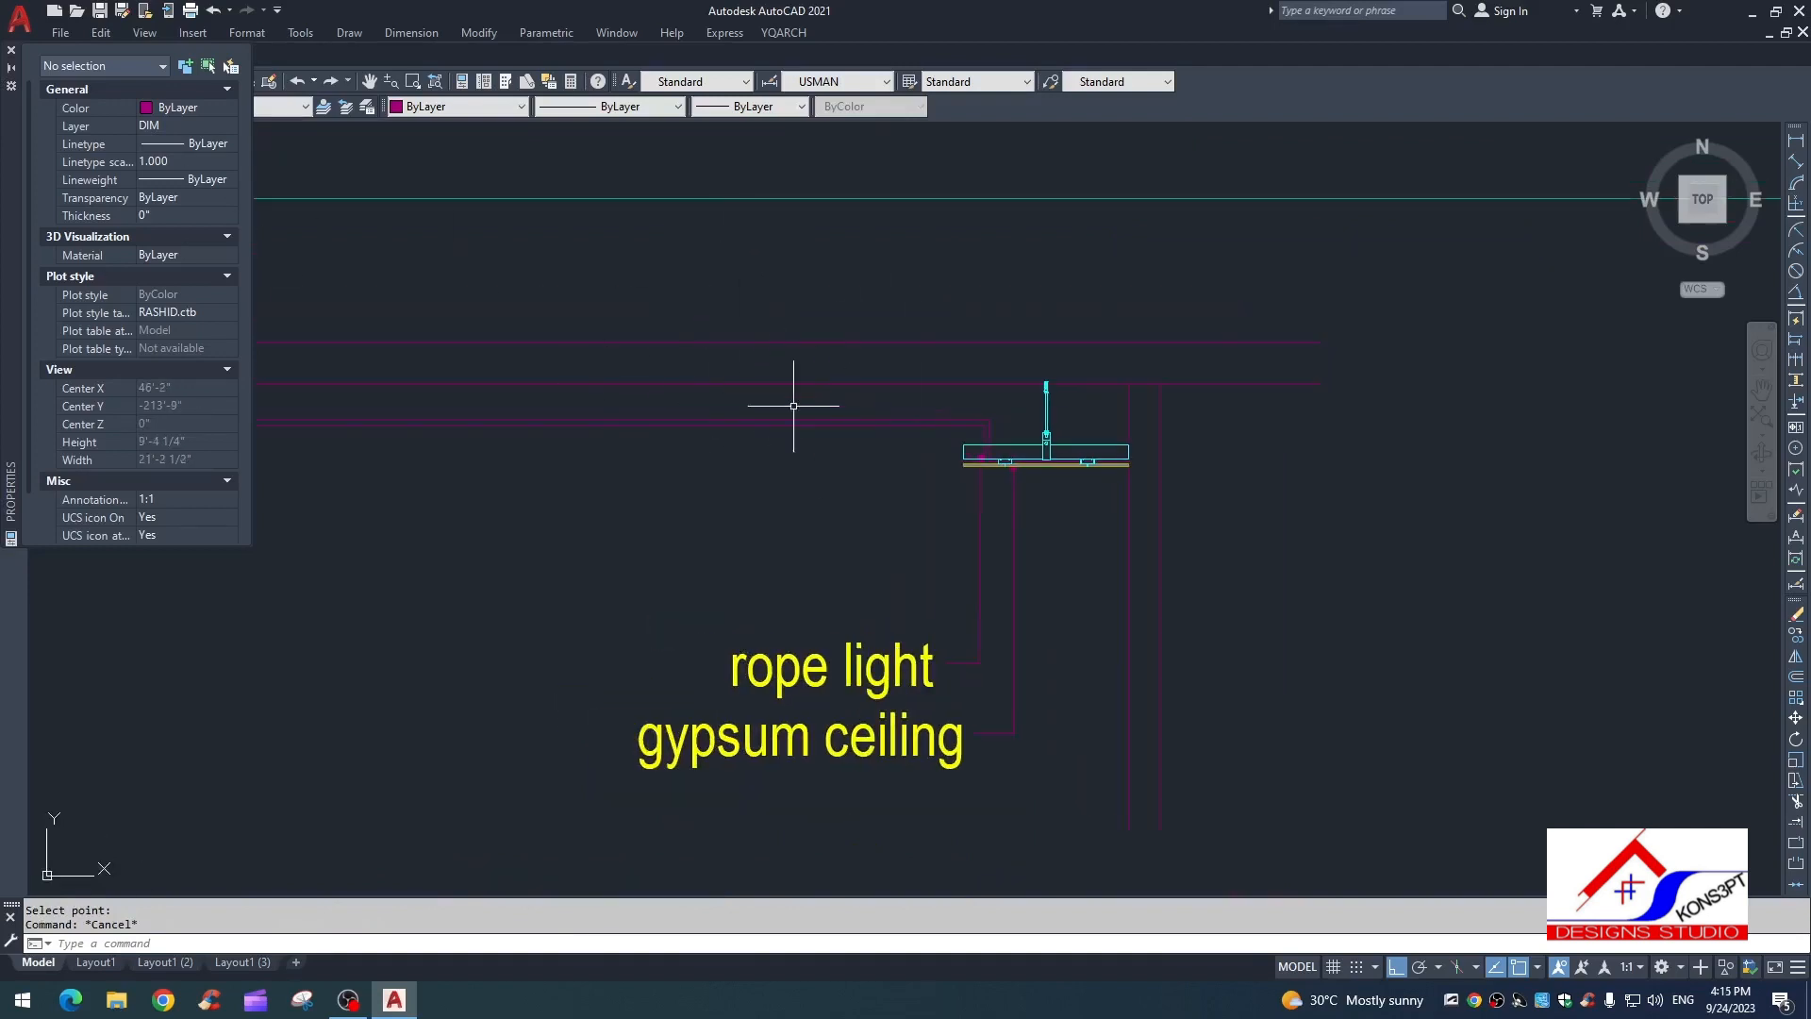
pyautogui.press('space')
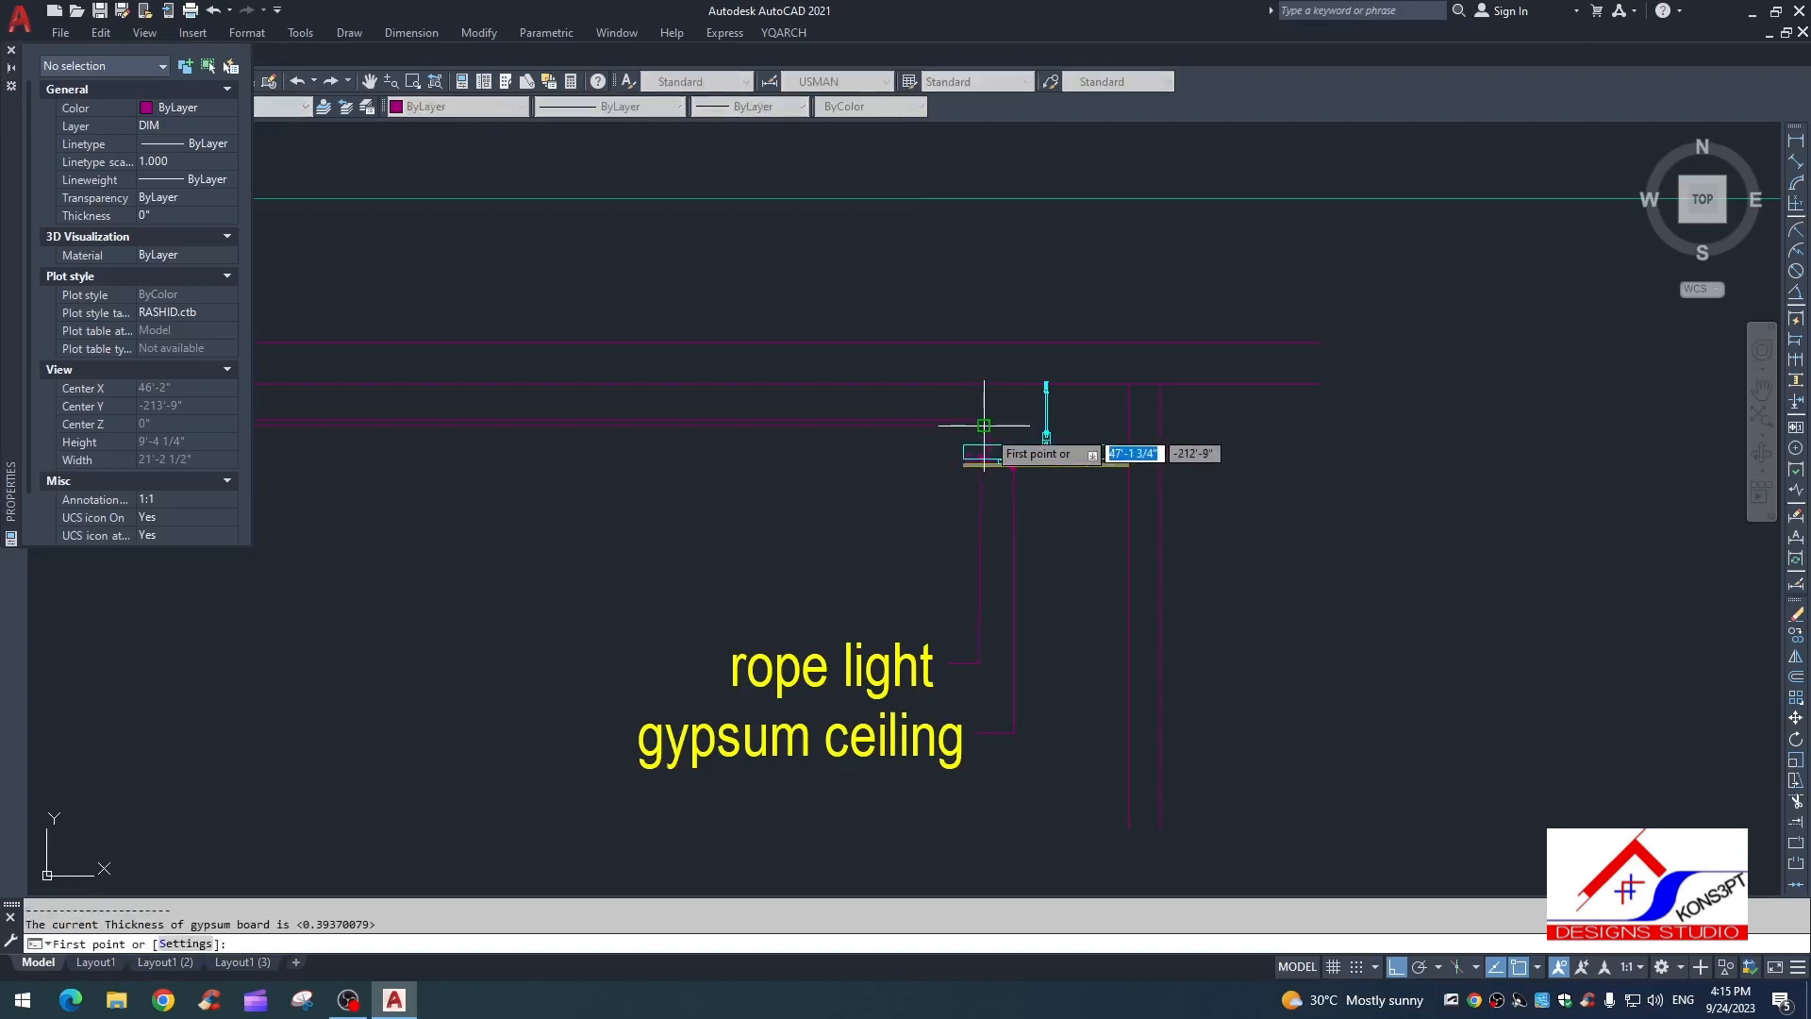
pyautogui.click(984, 427)
pyautogui.click(340, 426)
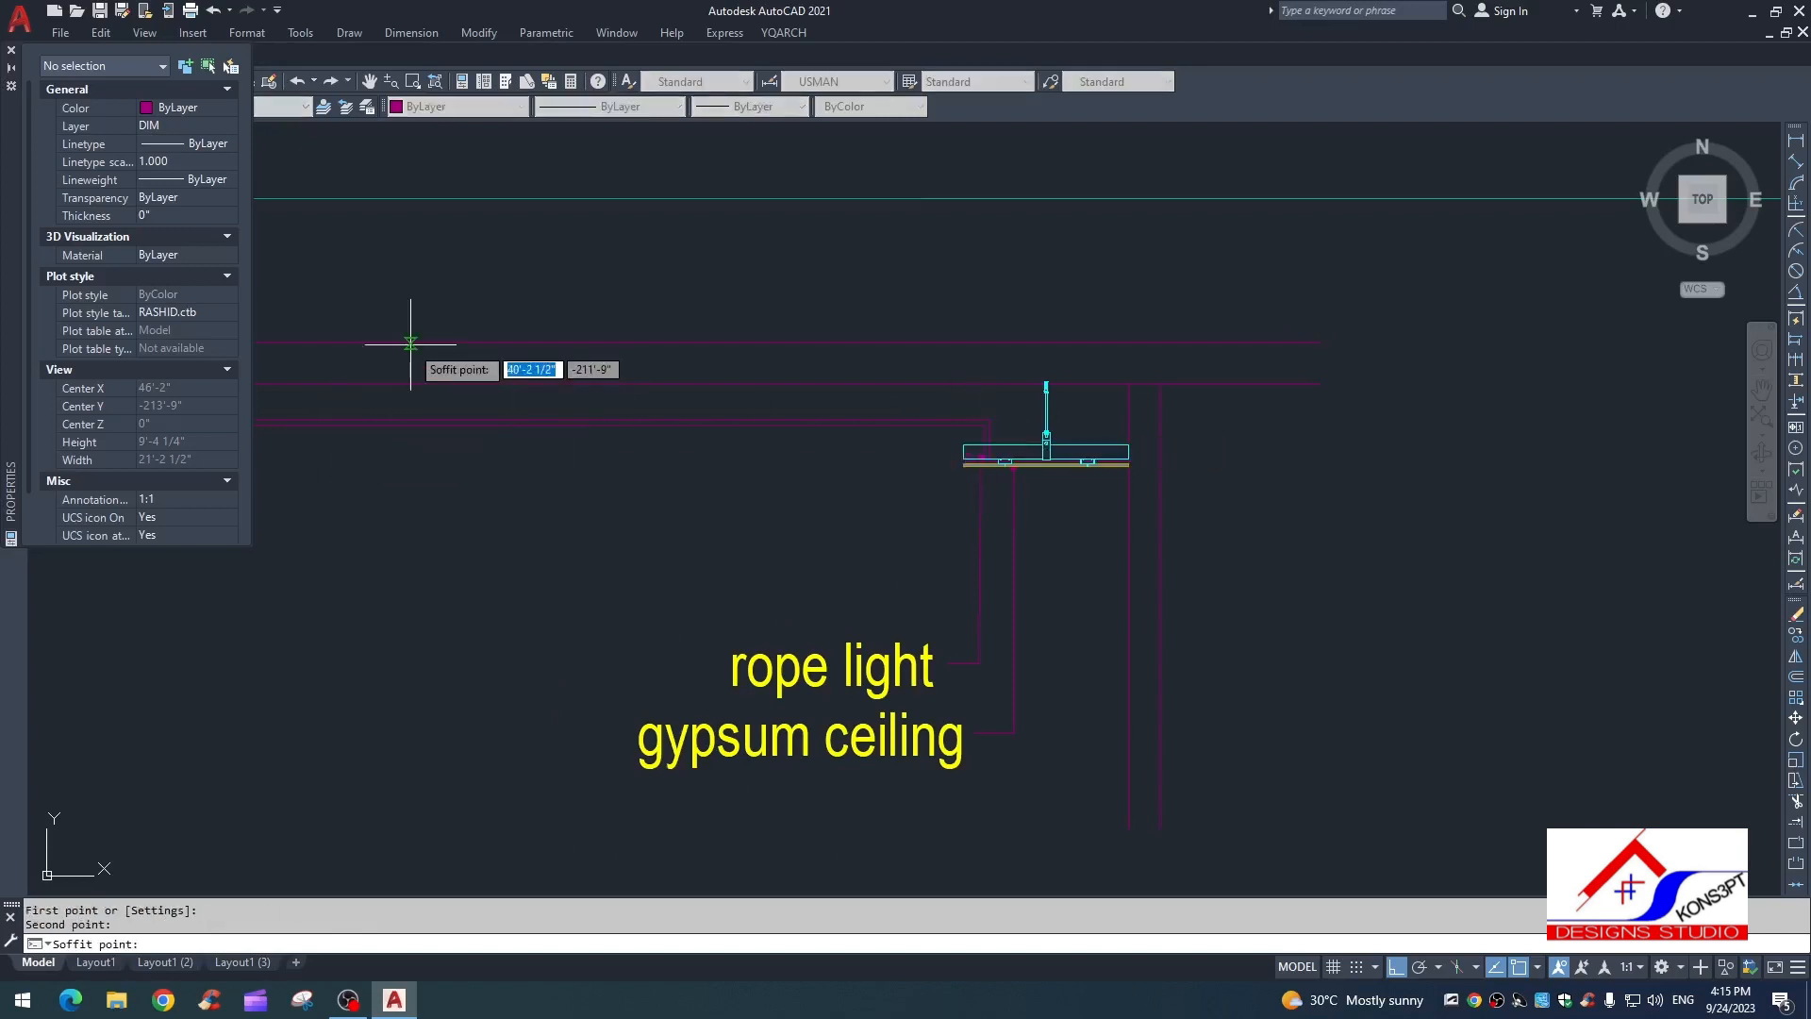
pyautogui.click(457, 384)
pyautogui.press('Escape')
# Step: Examine both gypsum board sections with their hangers, and the bedroom false ceiling on the first floor plan
pyautogui.scroll(3, 1015, 413)
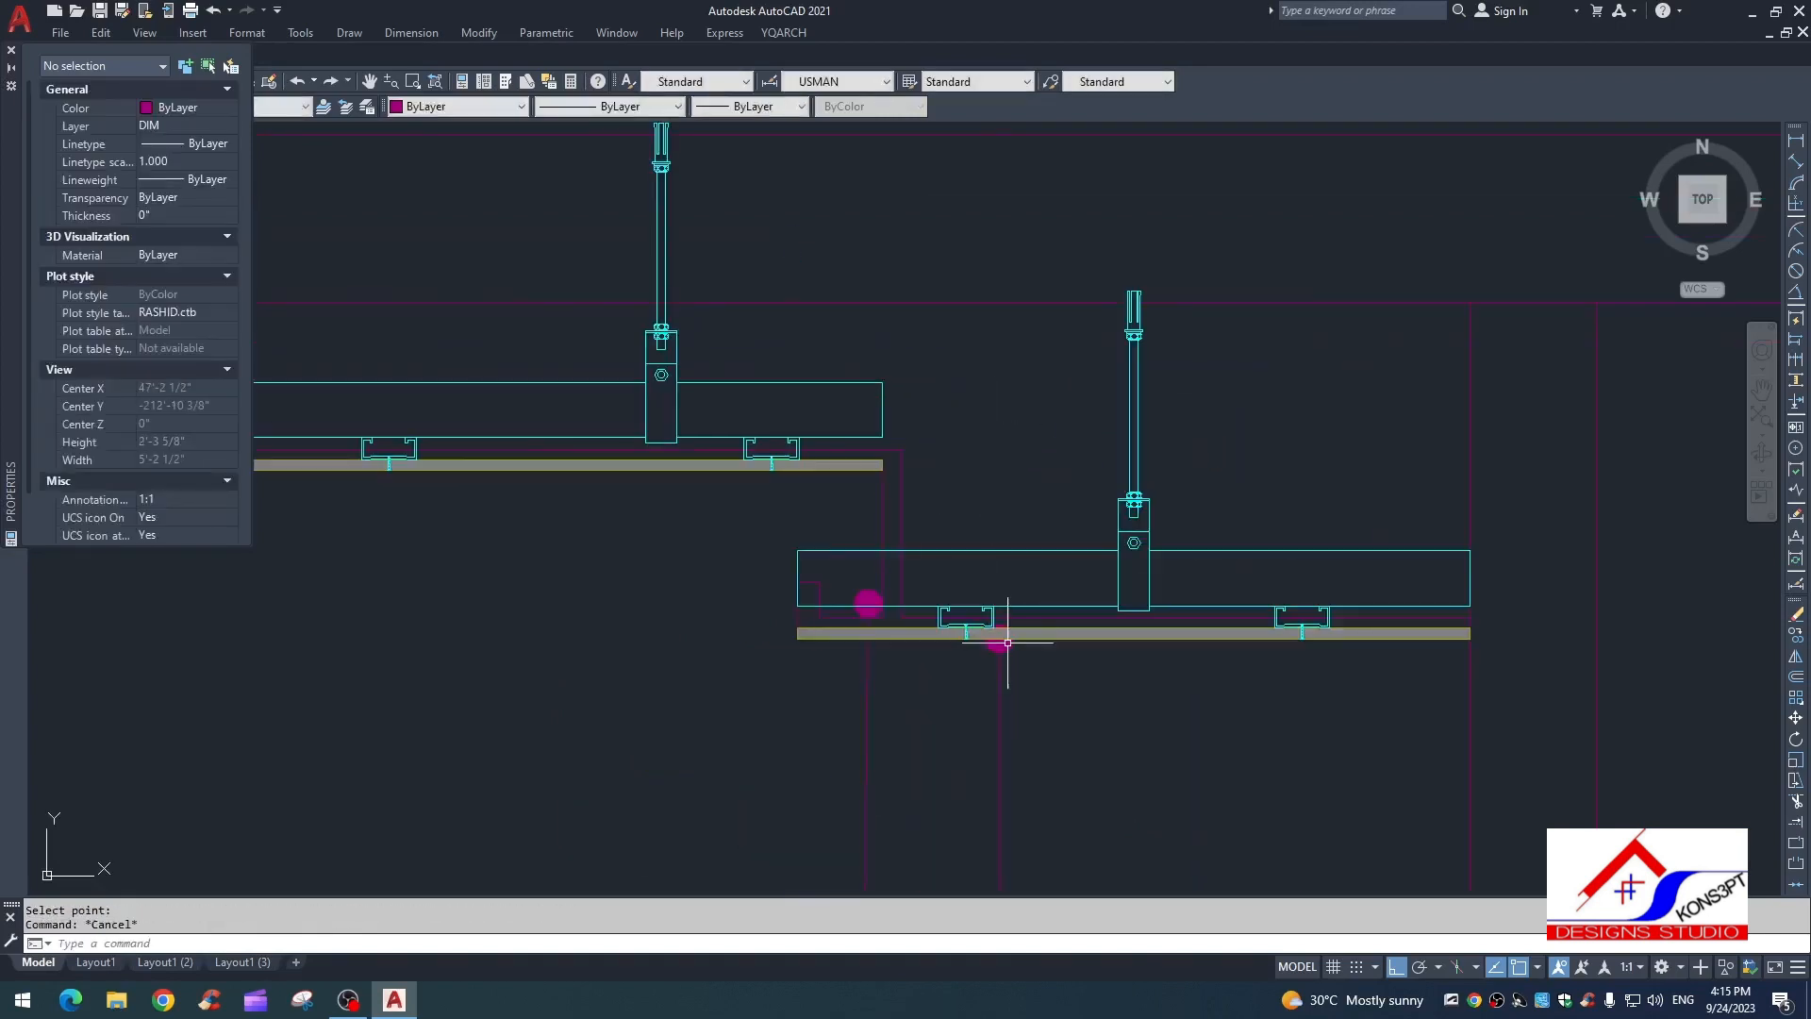
pyautogui.press('Escape')
pyautogui.scroll(-2, 967, 637)
pyautogui.moveTo(882, 640); pyautogui.dragTo(1262, 541, button='middle')
pyautogui.scroll(2, 404, 476)
pyautogui.moveTo(404, 476); pyautogui.dragTo(1052, 505, button='middle')
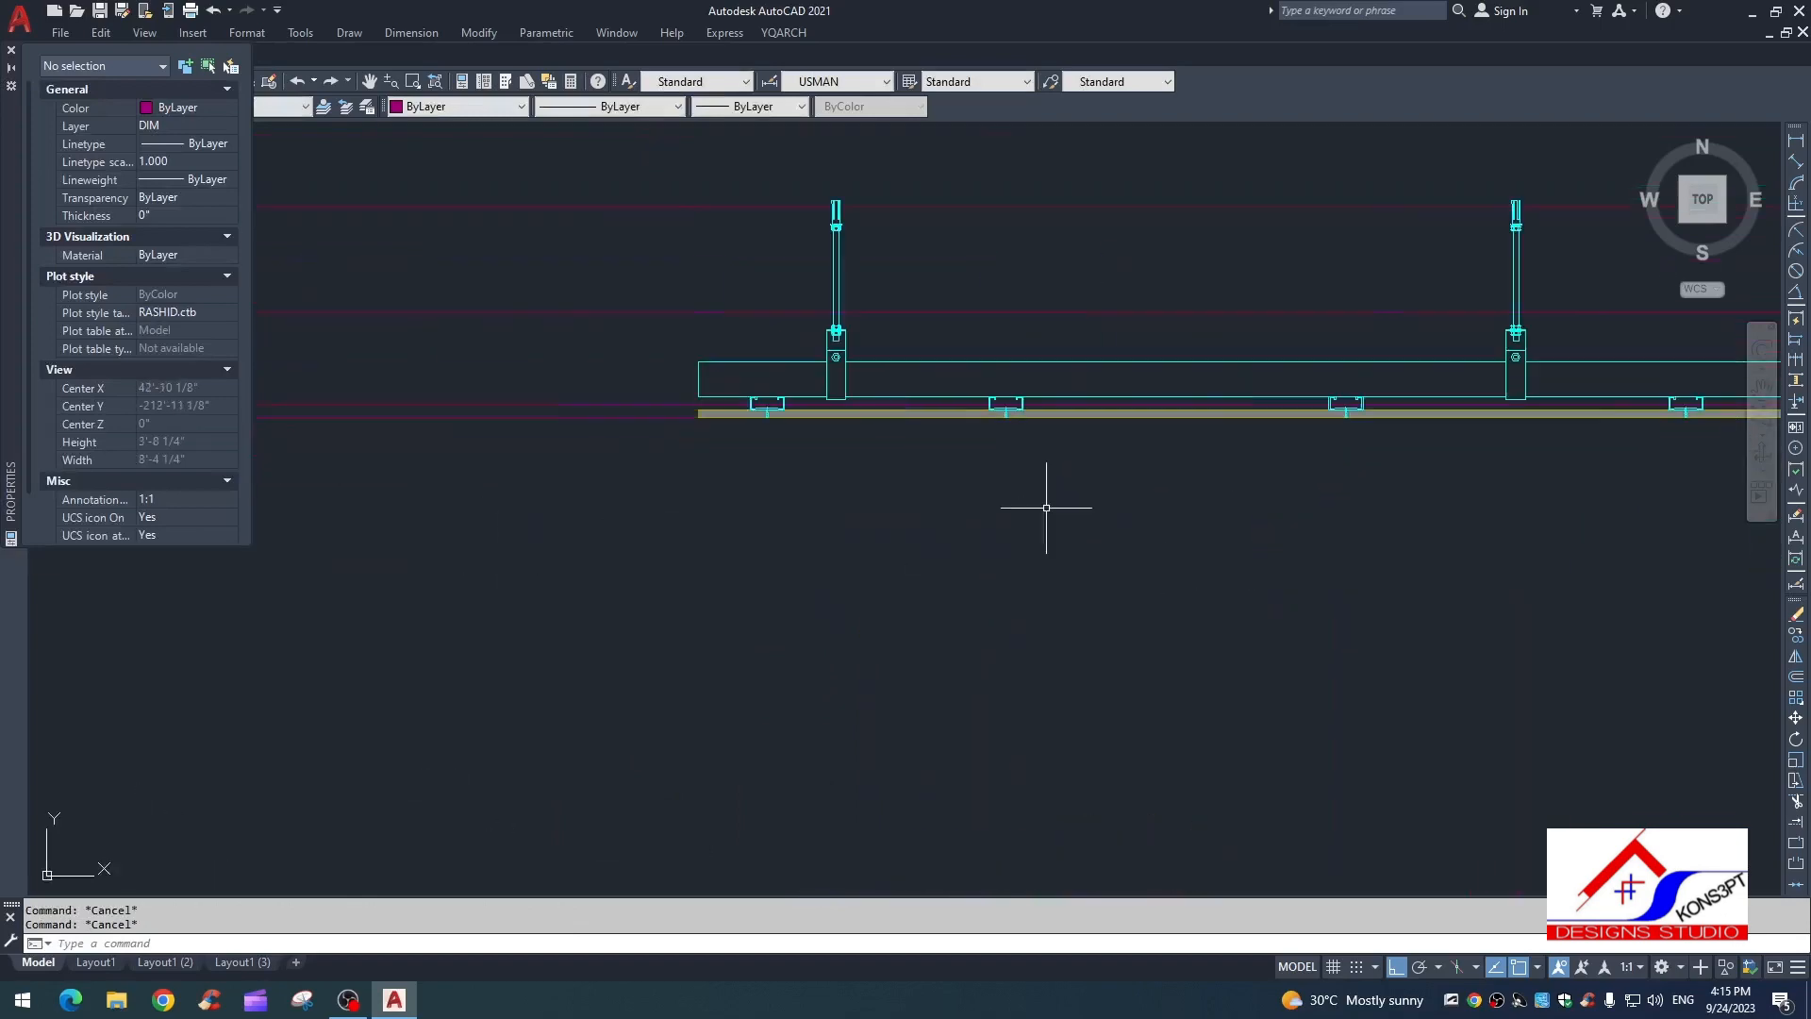
pyautogui.scroll(-8, 1052, 506)
pyautogui.scroll(-4, 883, 507)
pyautogui.scroll(-5, 883, 506)
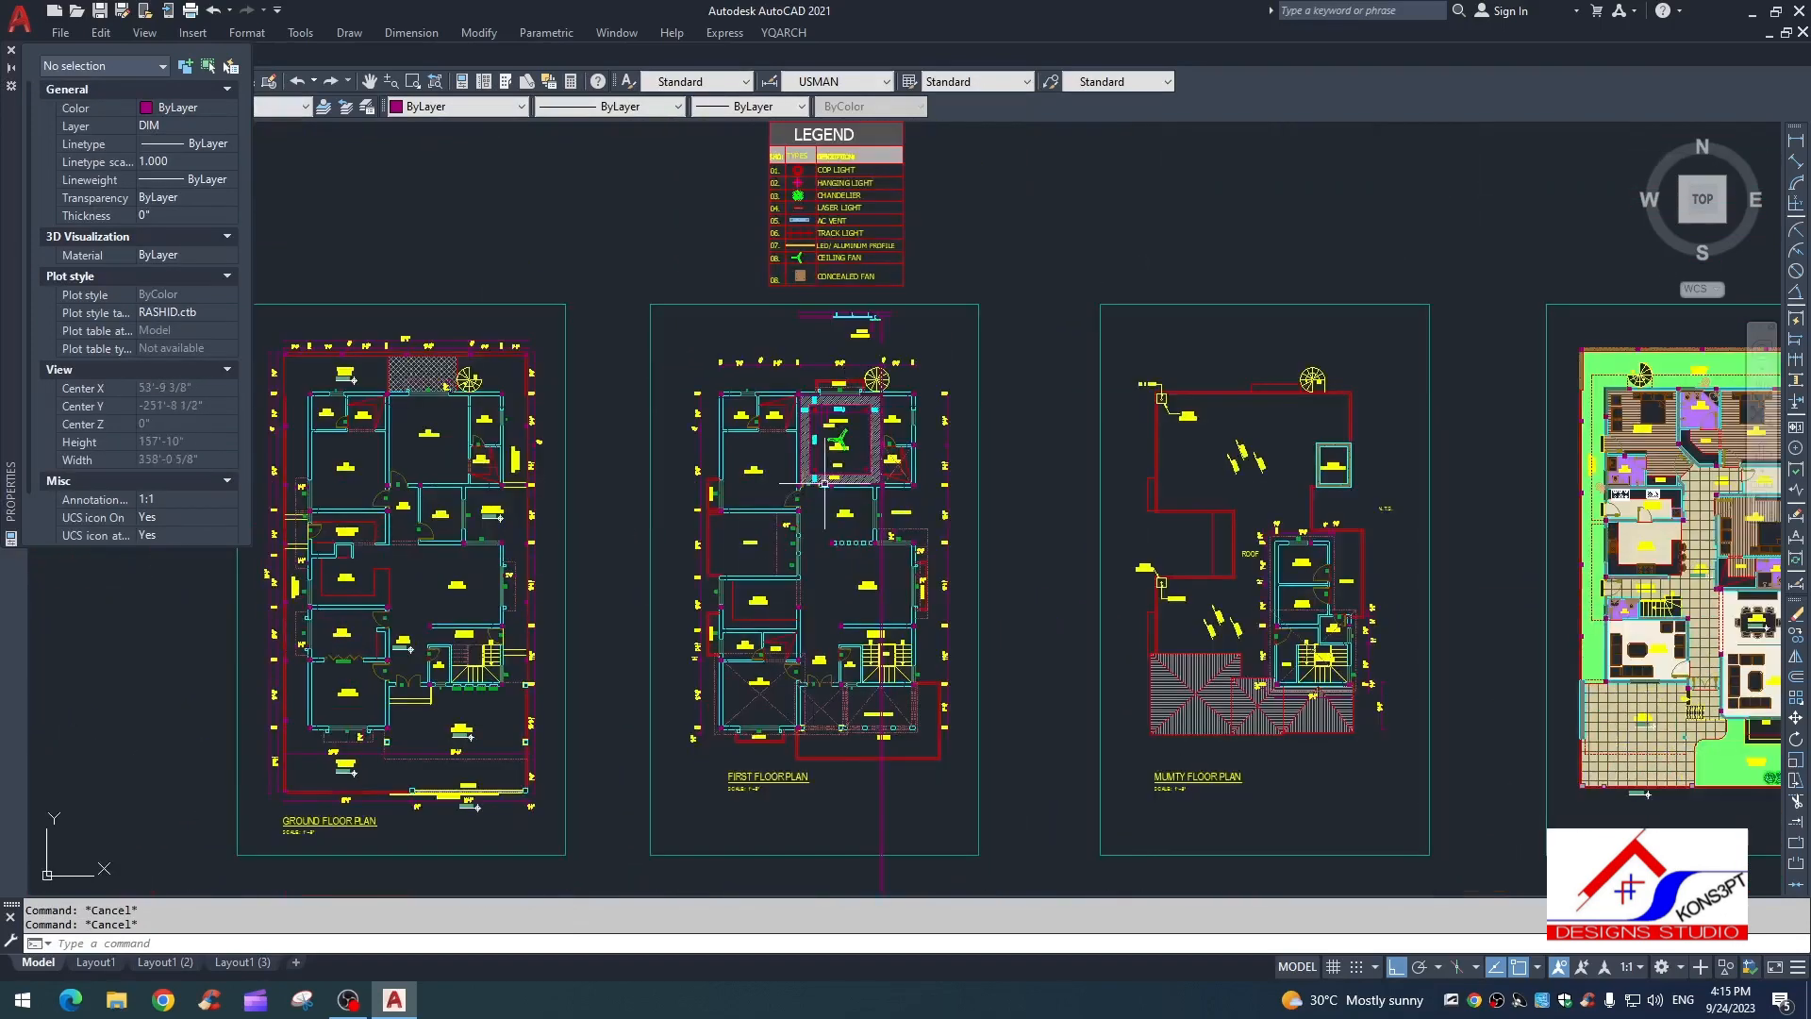
pyautogui.scroll(5, 858, 491)
pyautogui.scroll(-2, 849, 476)
pyautogui.scroll(3, 831, 519)
pyautogui.scroll(-8, 943, 491)
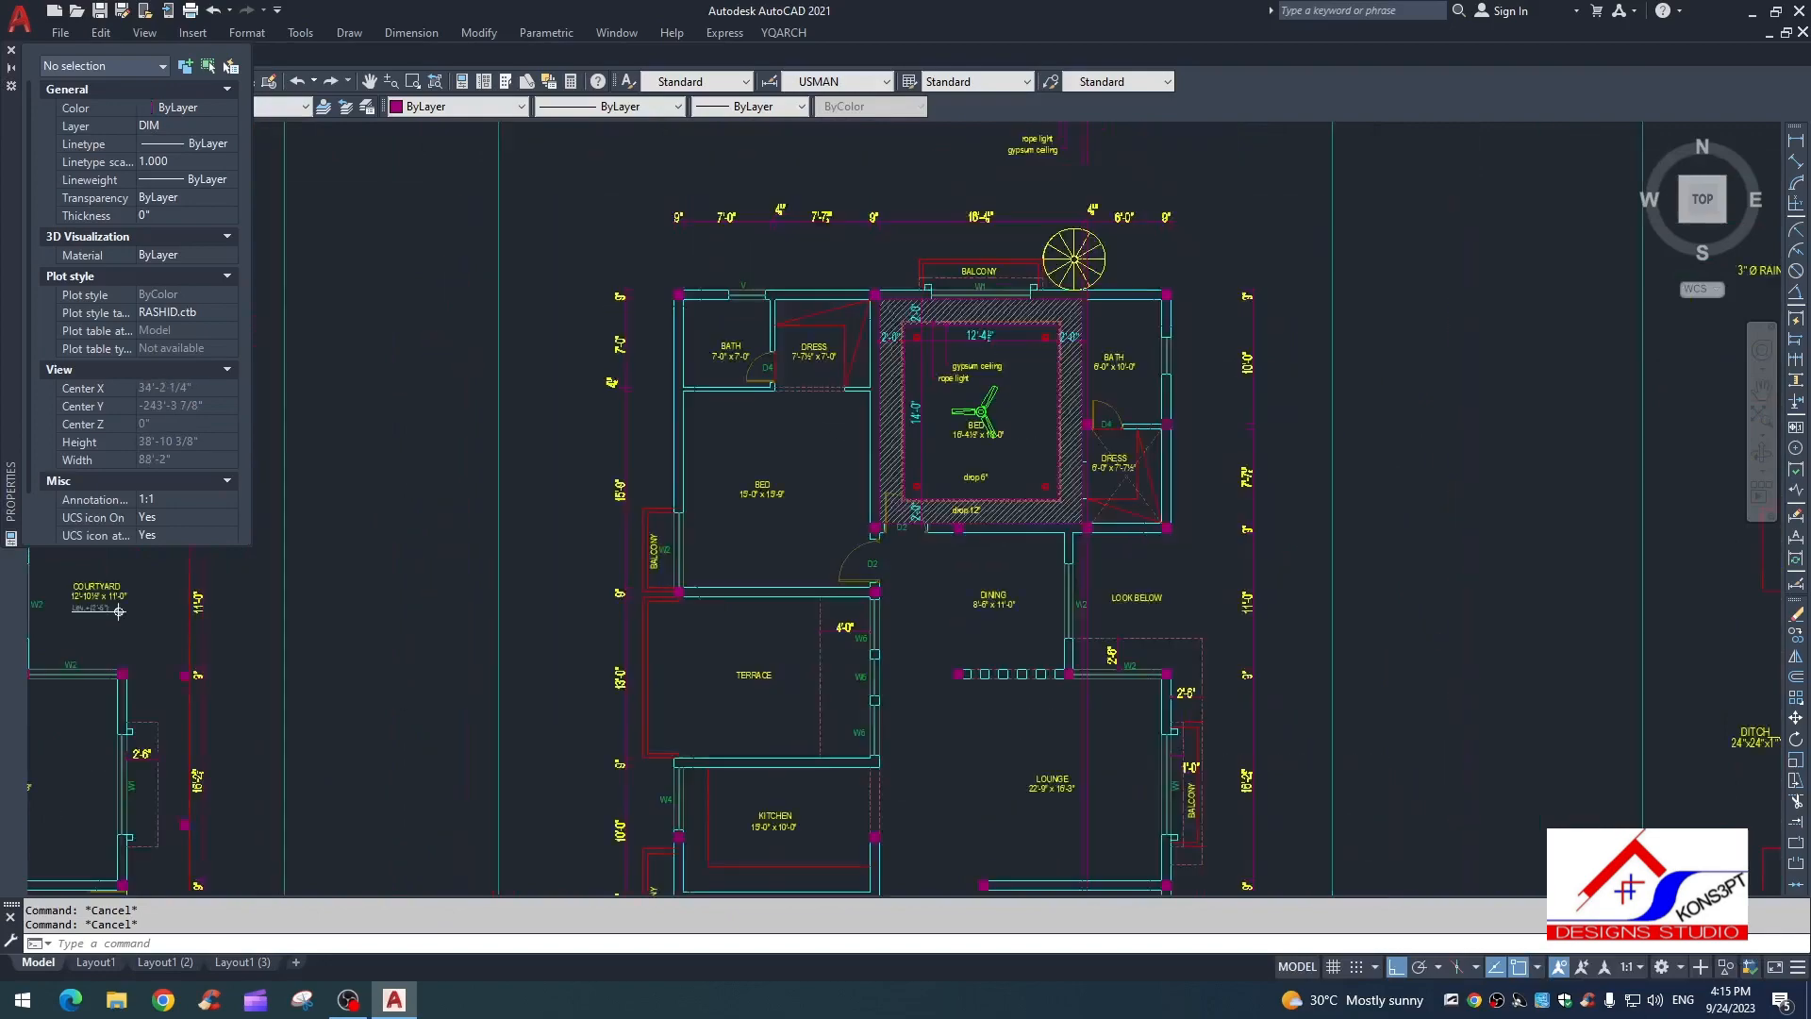
pyautogui.scroll(-5, 1147, 403)
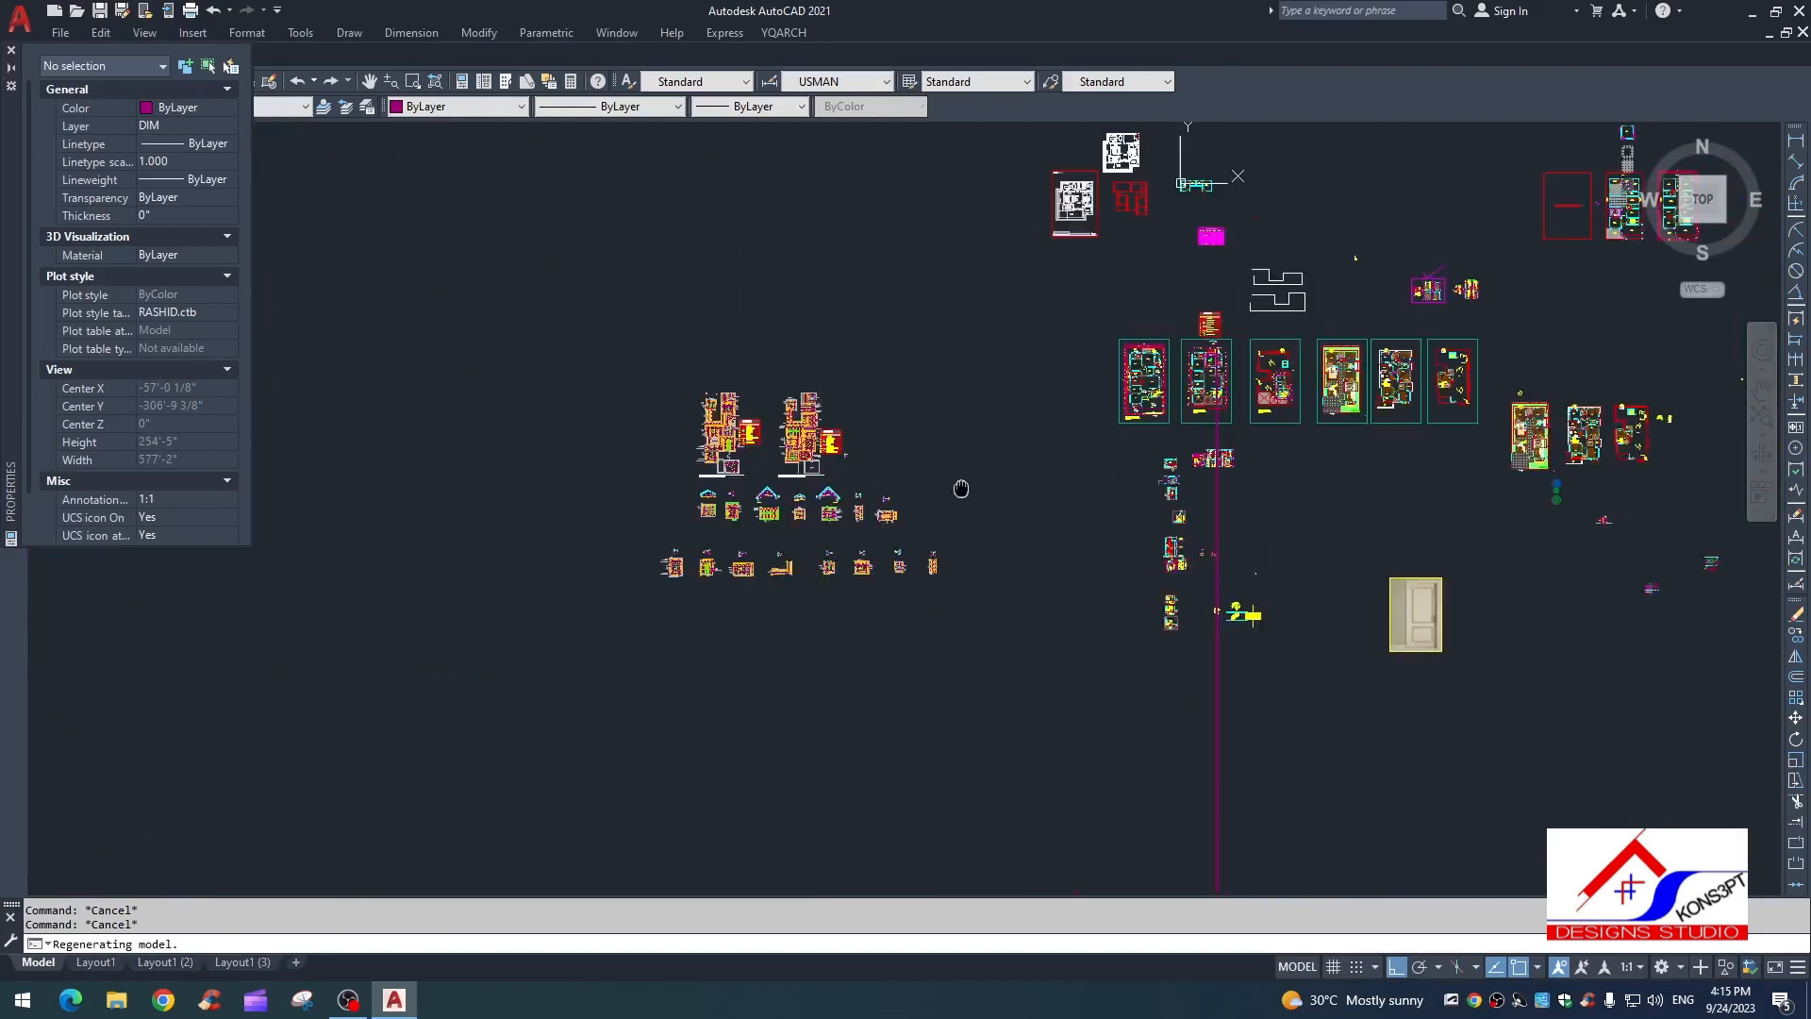
# Step: Examine the reference house ceiling plan, including its legend, drop labels, light dimensions and section markers
pyautogui.scroll(10, 768, 255)
pyautogui.scroll(2, 768, 254)
pyautogui.scroll(-5, 802, 377)
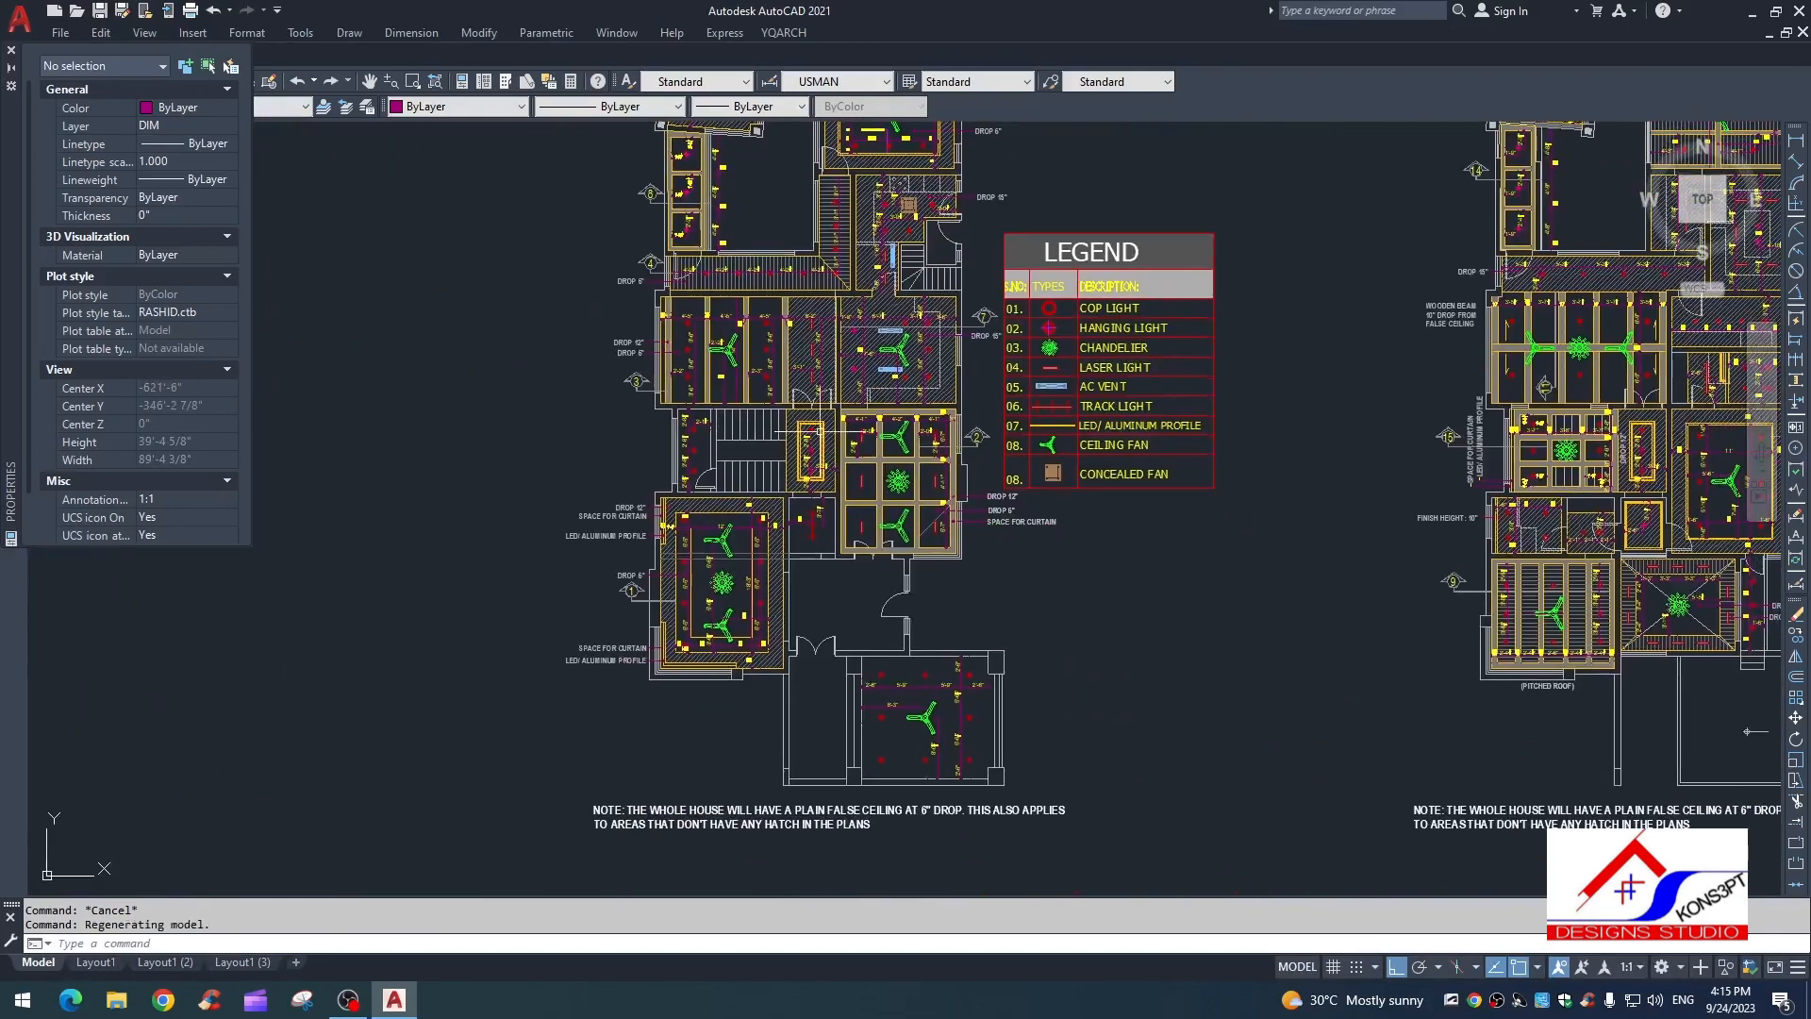
pyautogui.scroll(9, 829, 481)
pyautogui.scroll(-4, 829, 481)
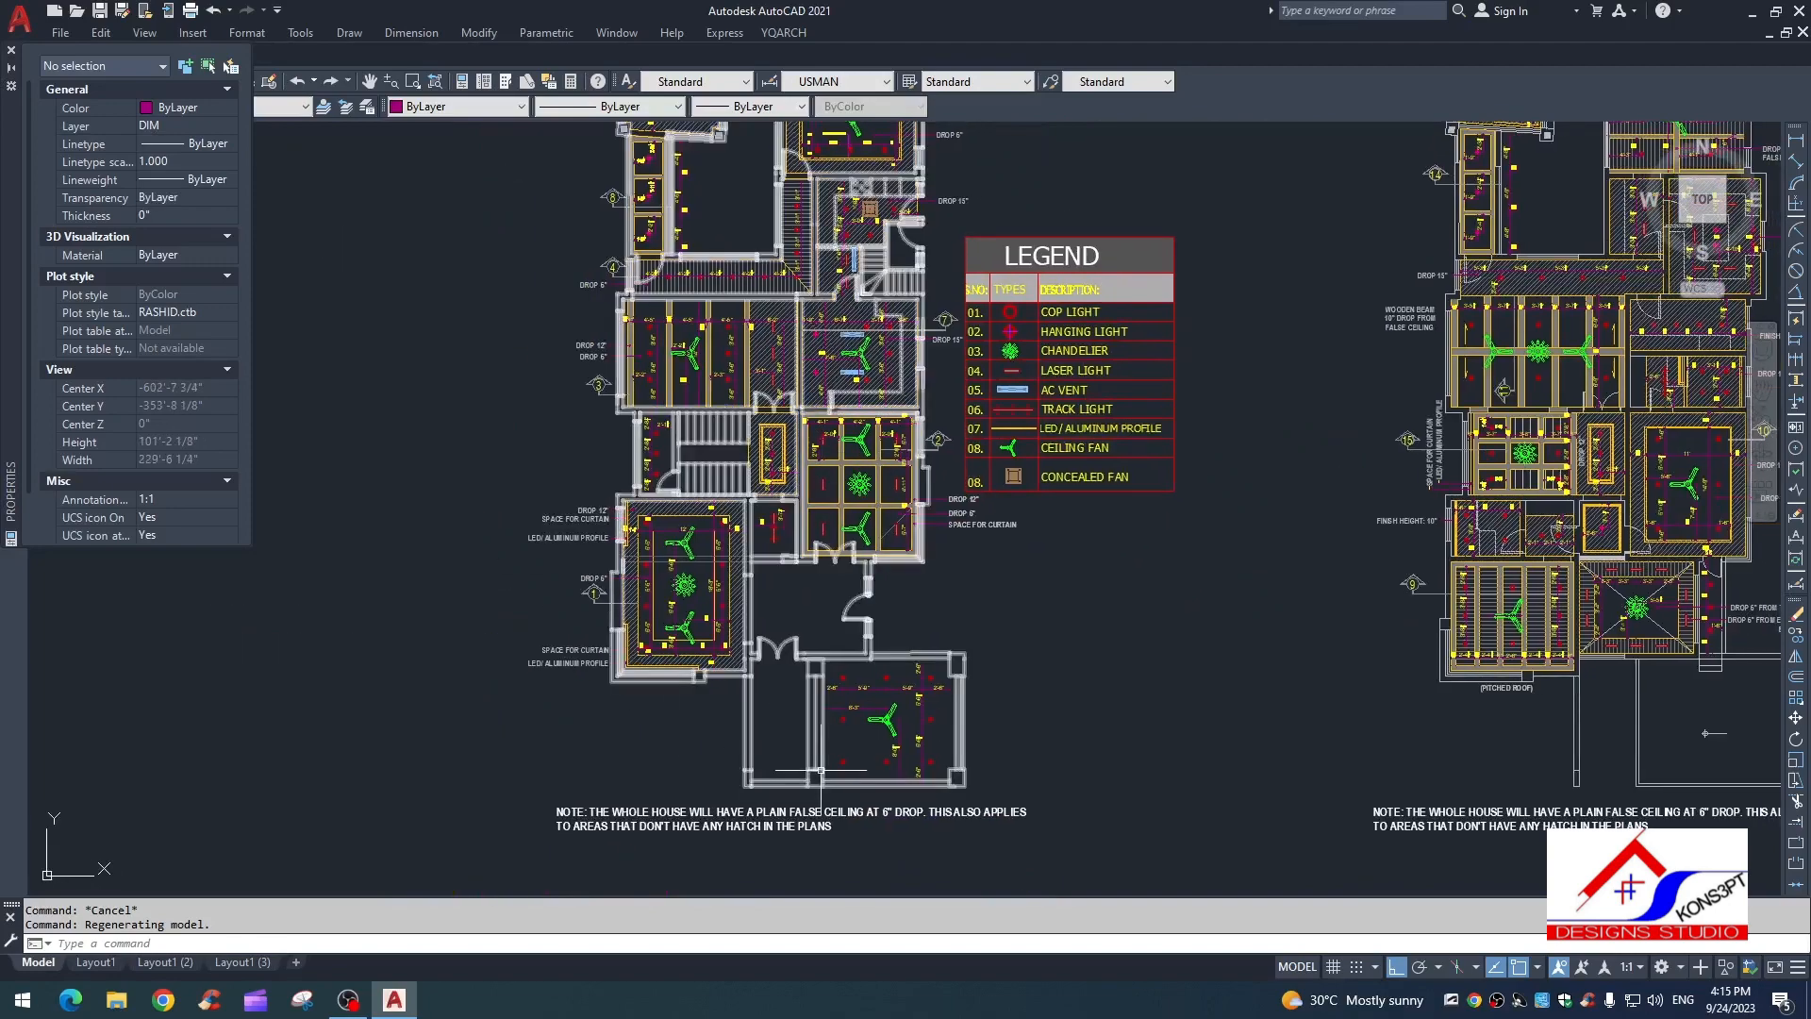
pyautogui.moveTo(812, 532); pyautogui.dragTo(809, 665, button='middle')
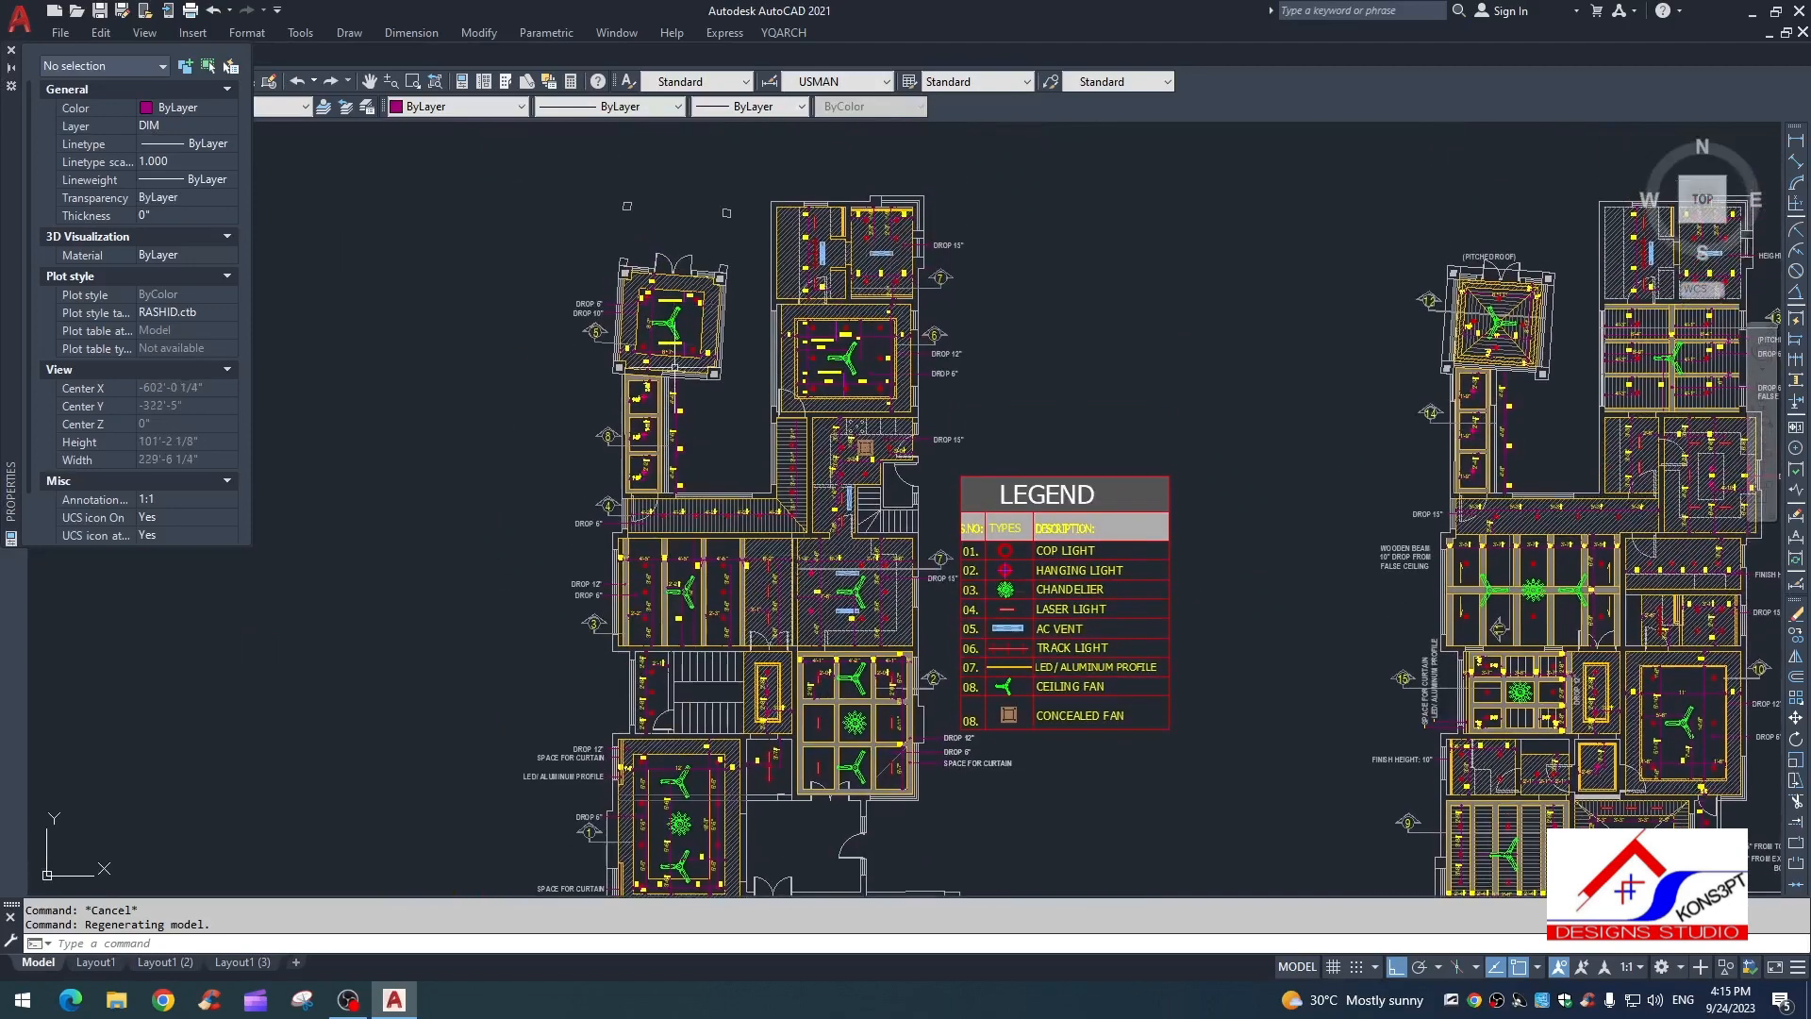
pyautogui.scroll(4, 686, 392)
pyautogui.scroll(4, 570, 398)
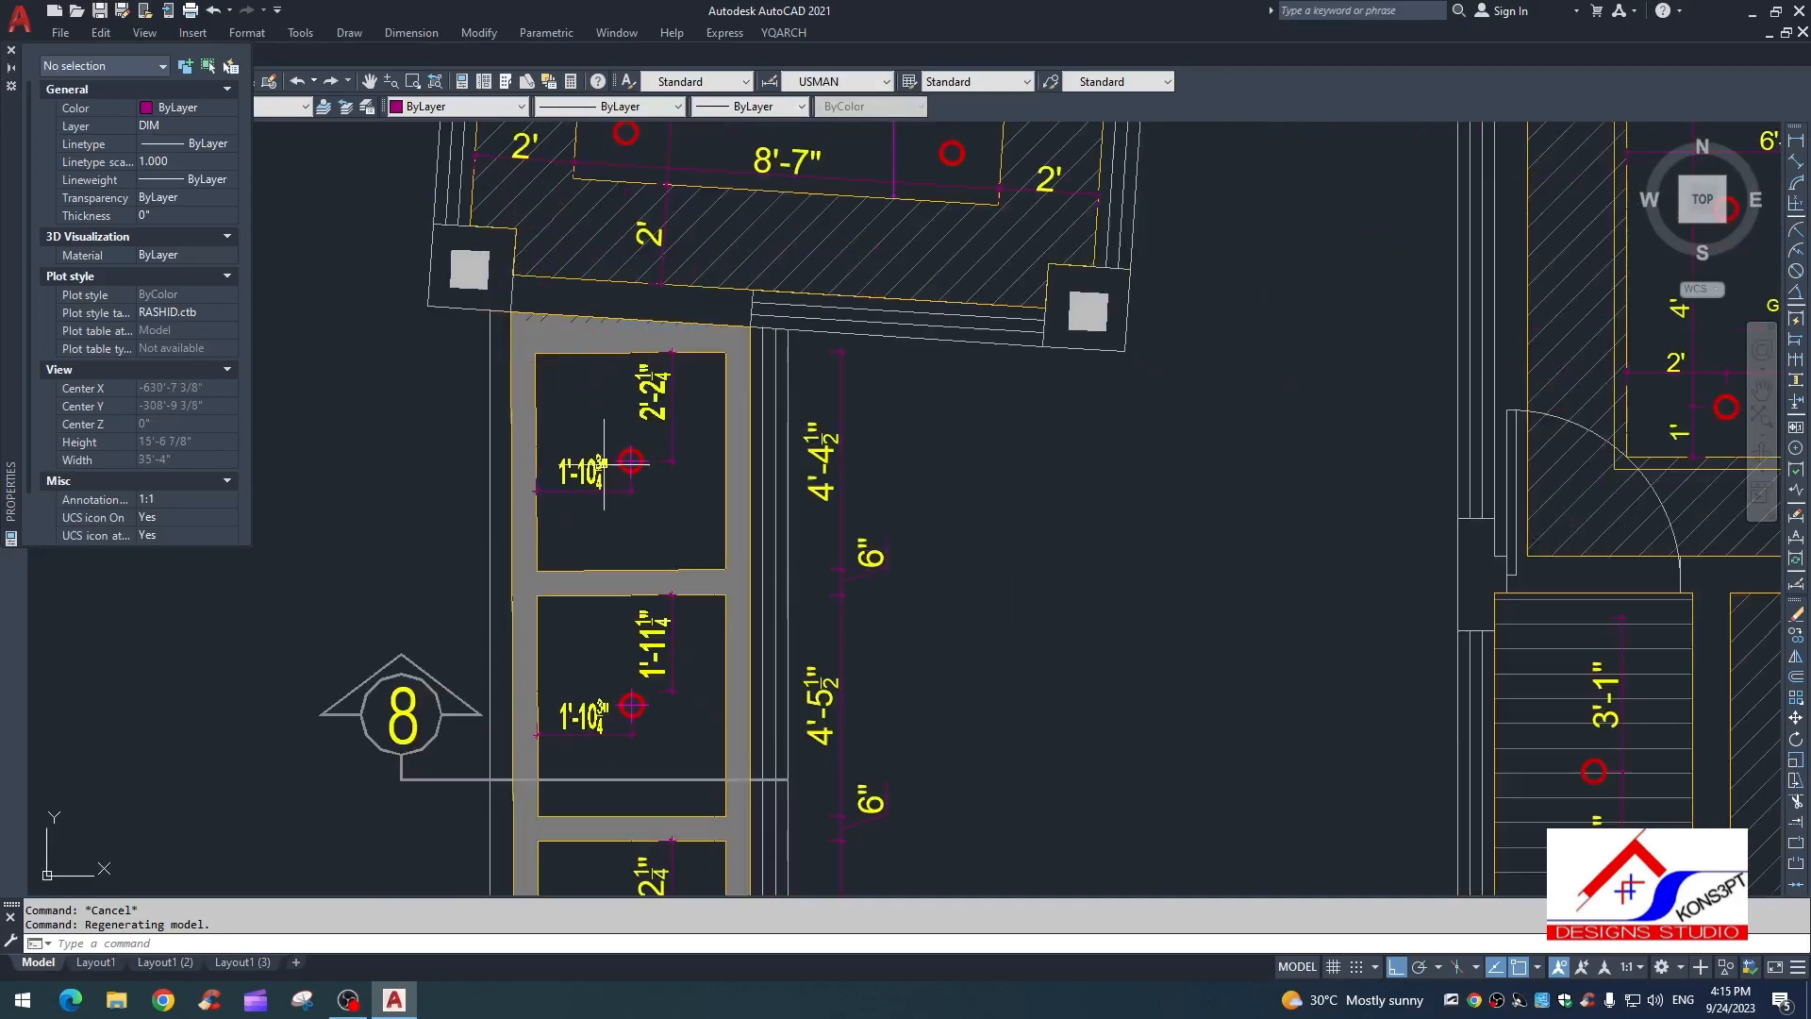
pyautogui.scroll(-4, 674, 434)
pyautogui.moveTo(675, 434); pyautogui.dragTo(656, 334, button='middle')
pyautogui.scroll(-2, 821, 461)
pyautogui.moveTo(820, 459); pyautogui.dragTo(729, 453, button='middle')
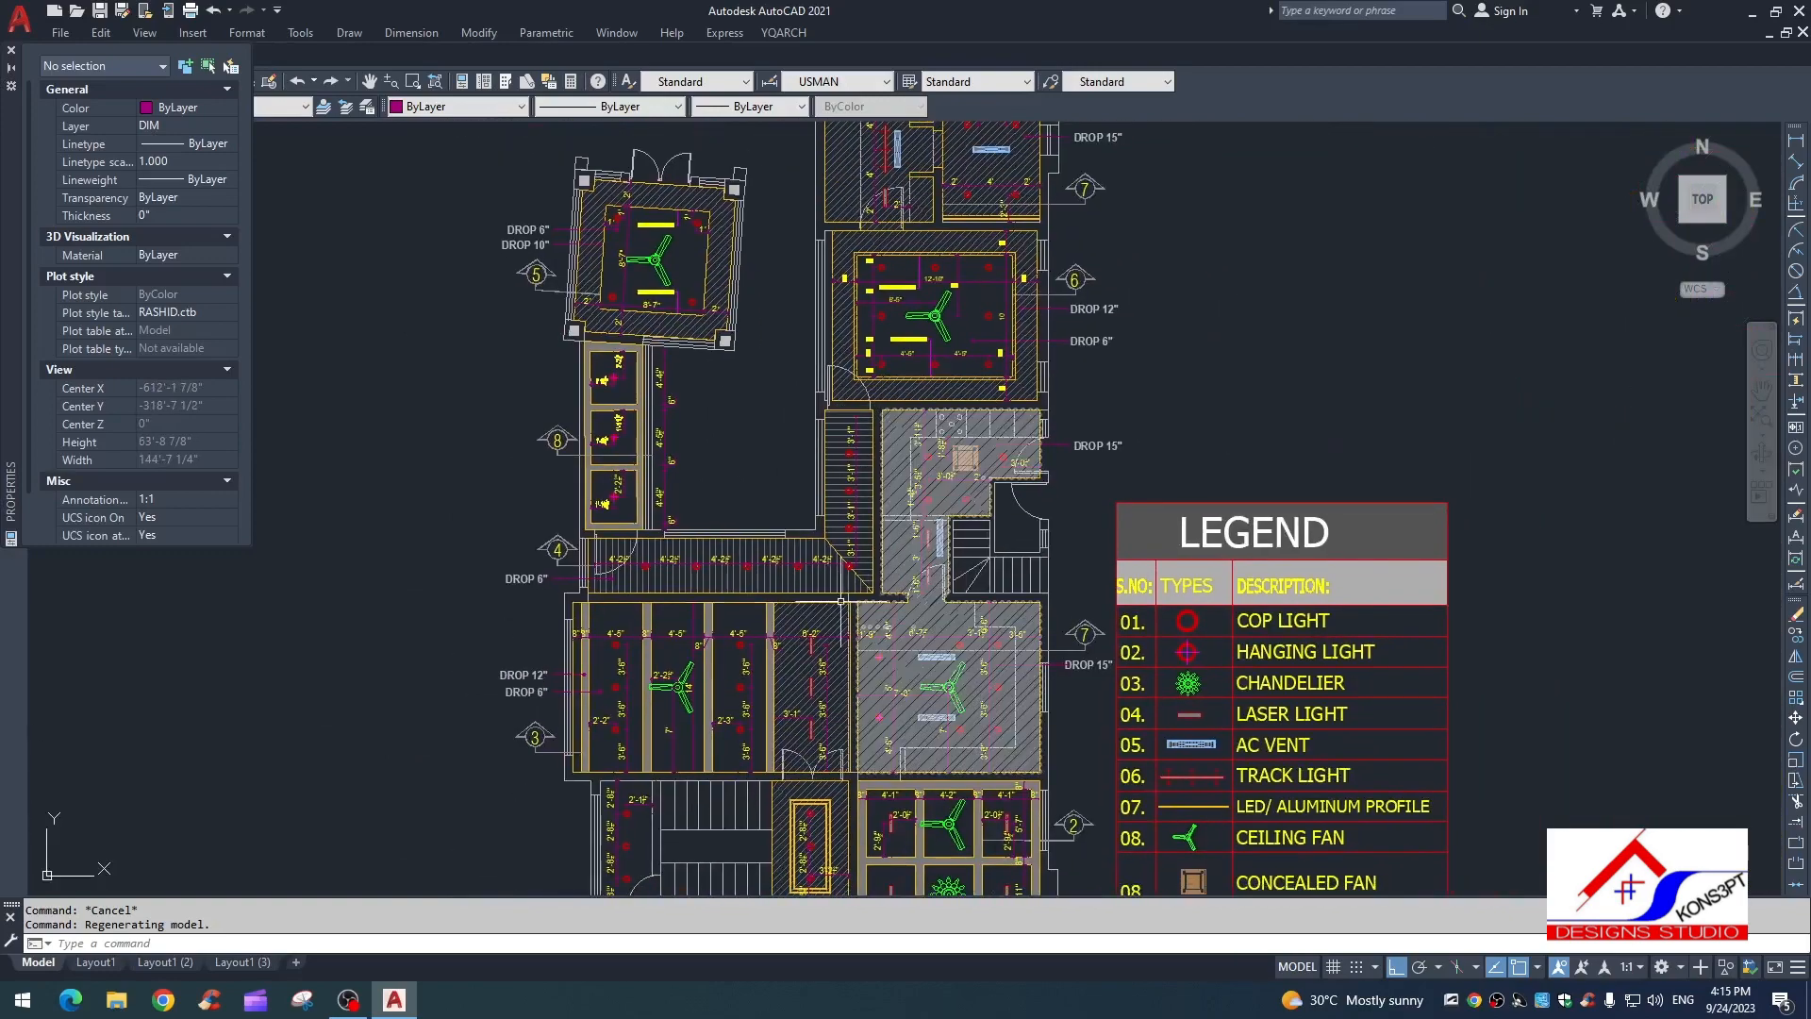
pyautogui.scroll(-6, 802, 415)
pyautogui.moveTo(826, 388); pyautogui.dragTo(819, 337, button='middle')
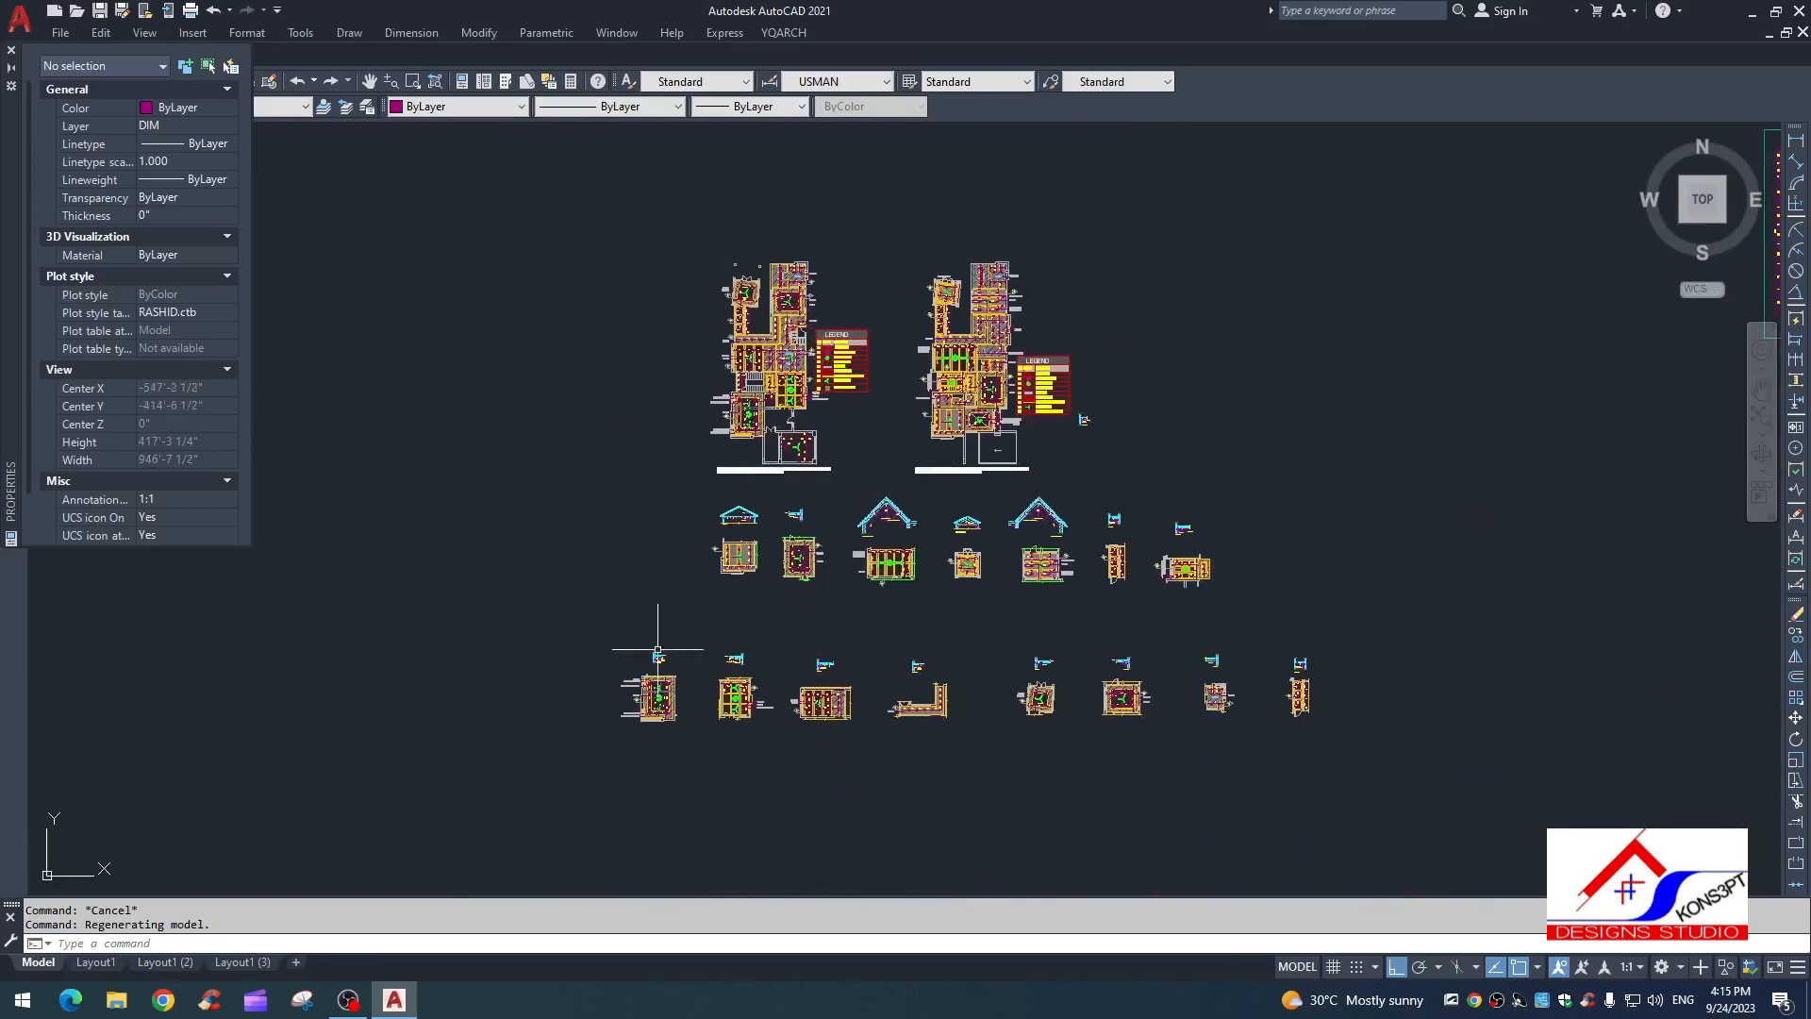
# Step: Look over both reference ceiling plans, the legend symbols, and the room details with sections arranged below them
pyautogui.scroll(7, 716, 326)
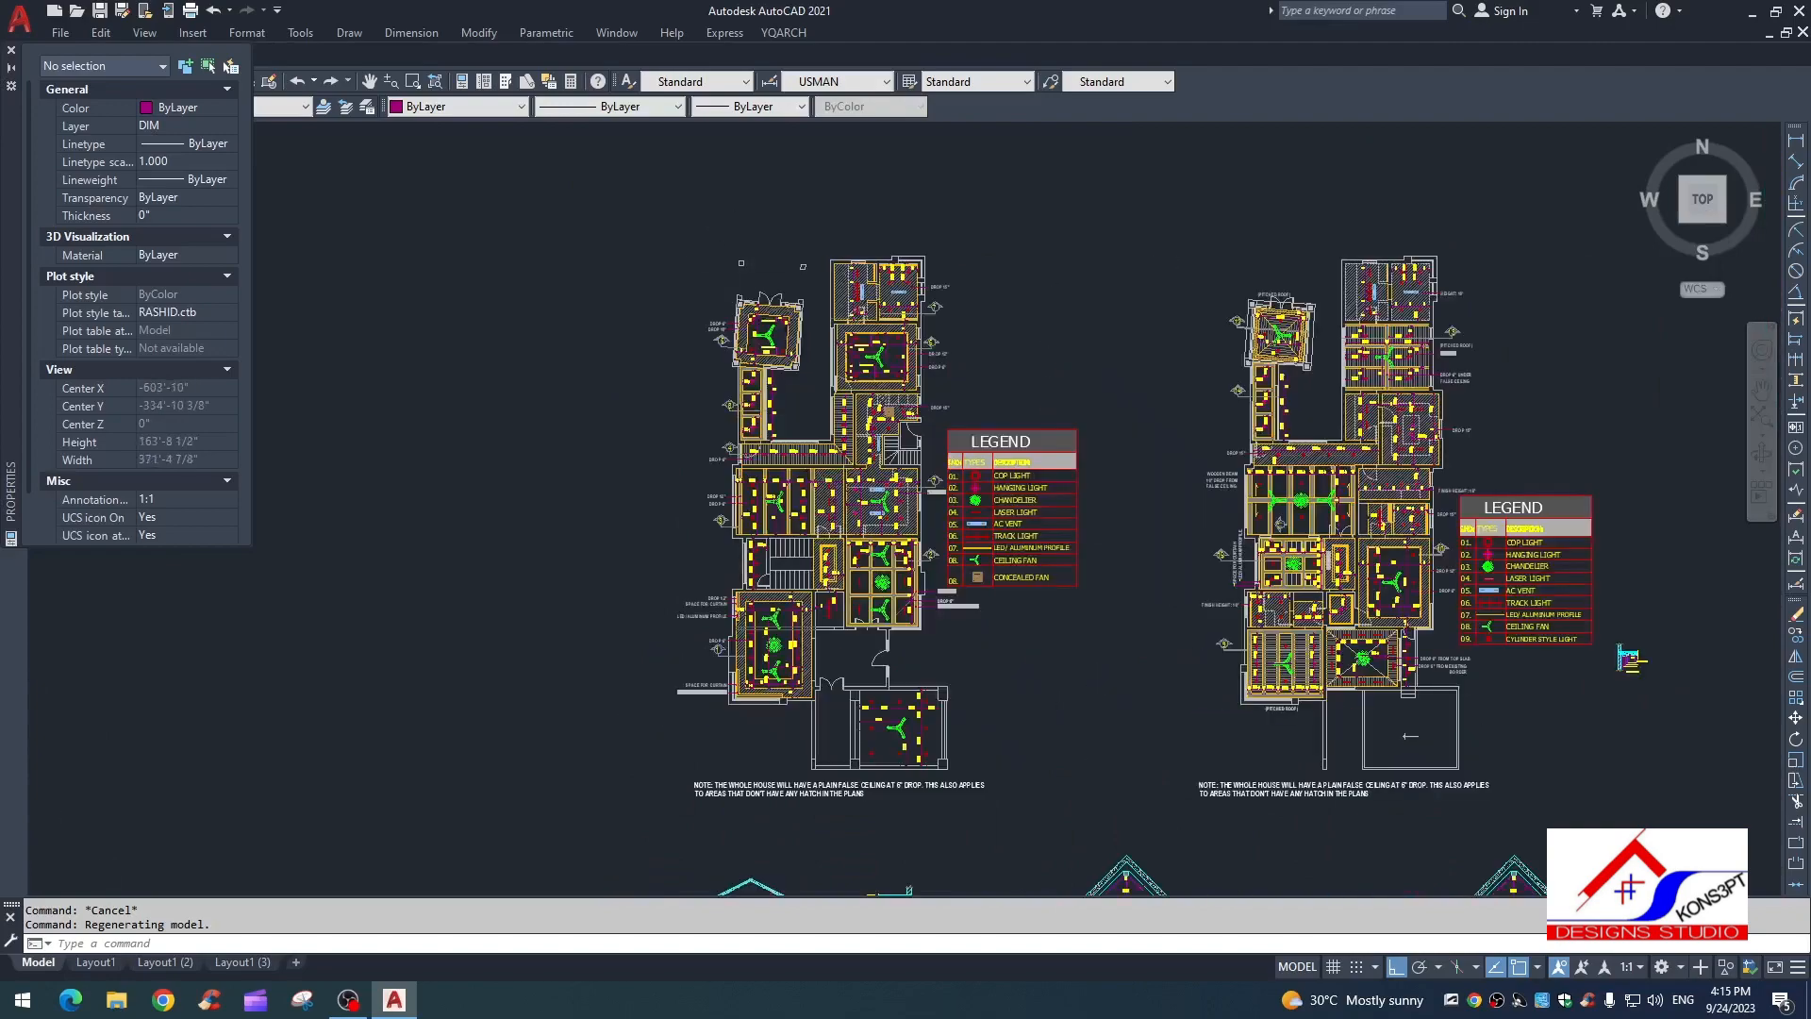
pyautogui.scroll(-4, 811, 332)
pyautogui.scroll(3, 827, 335)
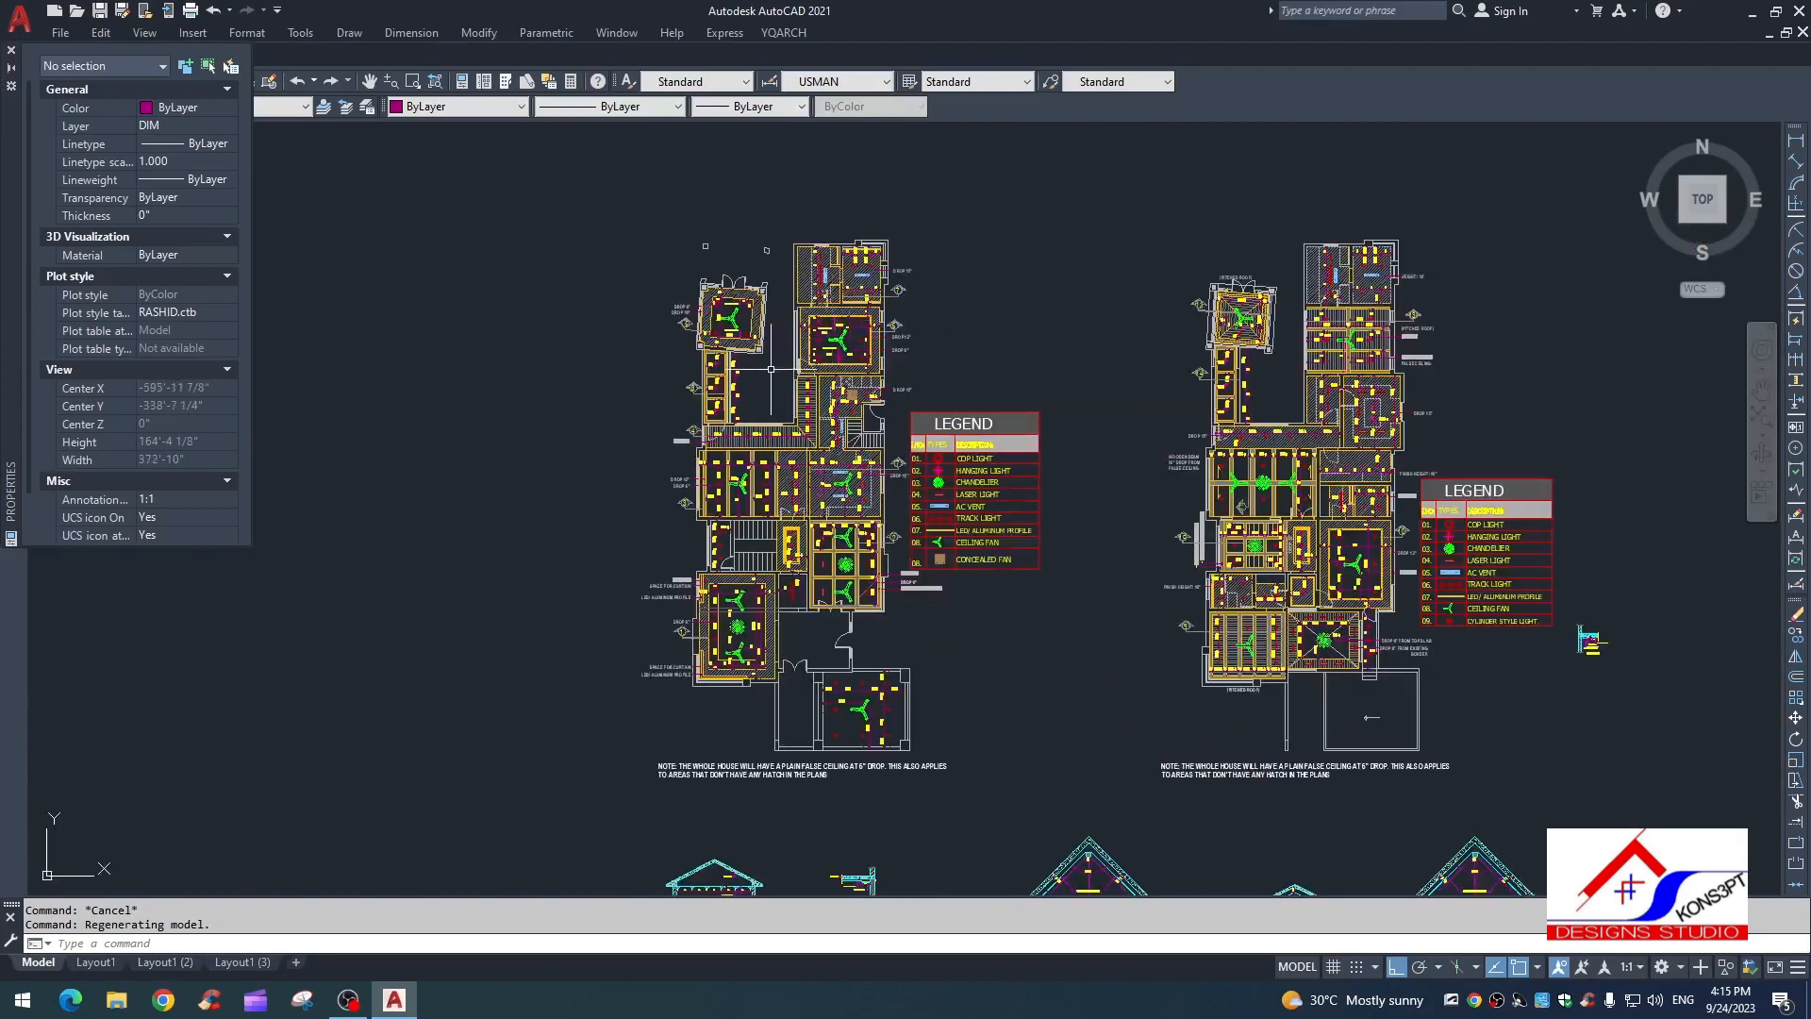
pyautogui.scroll(4, 983, 476)
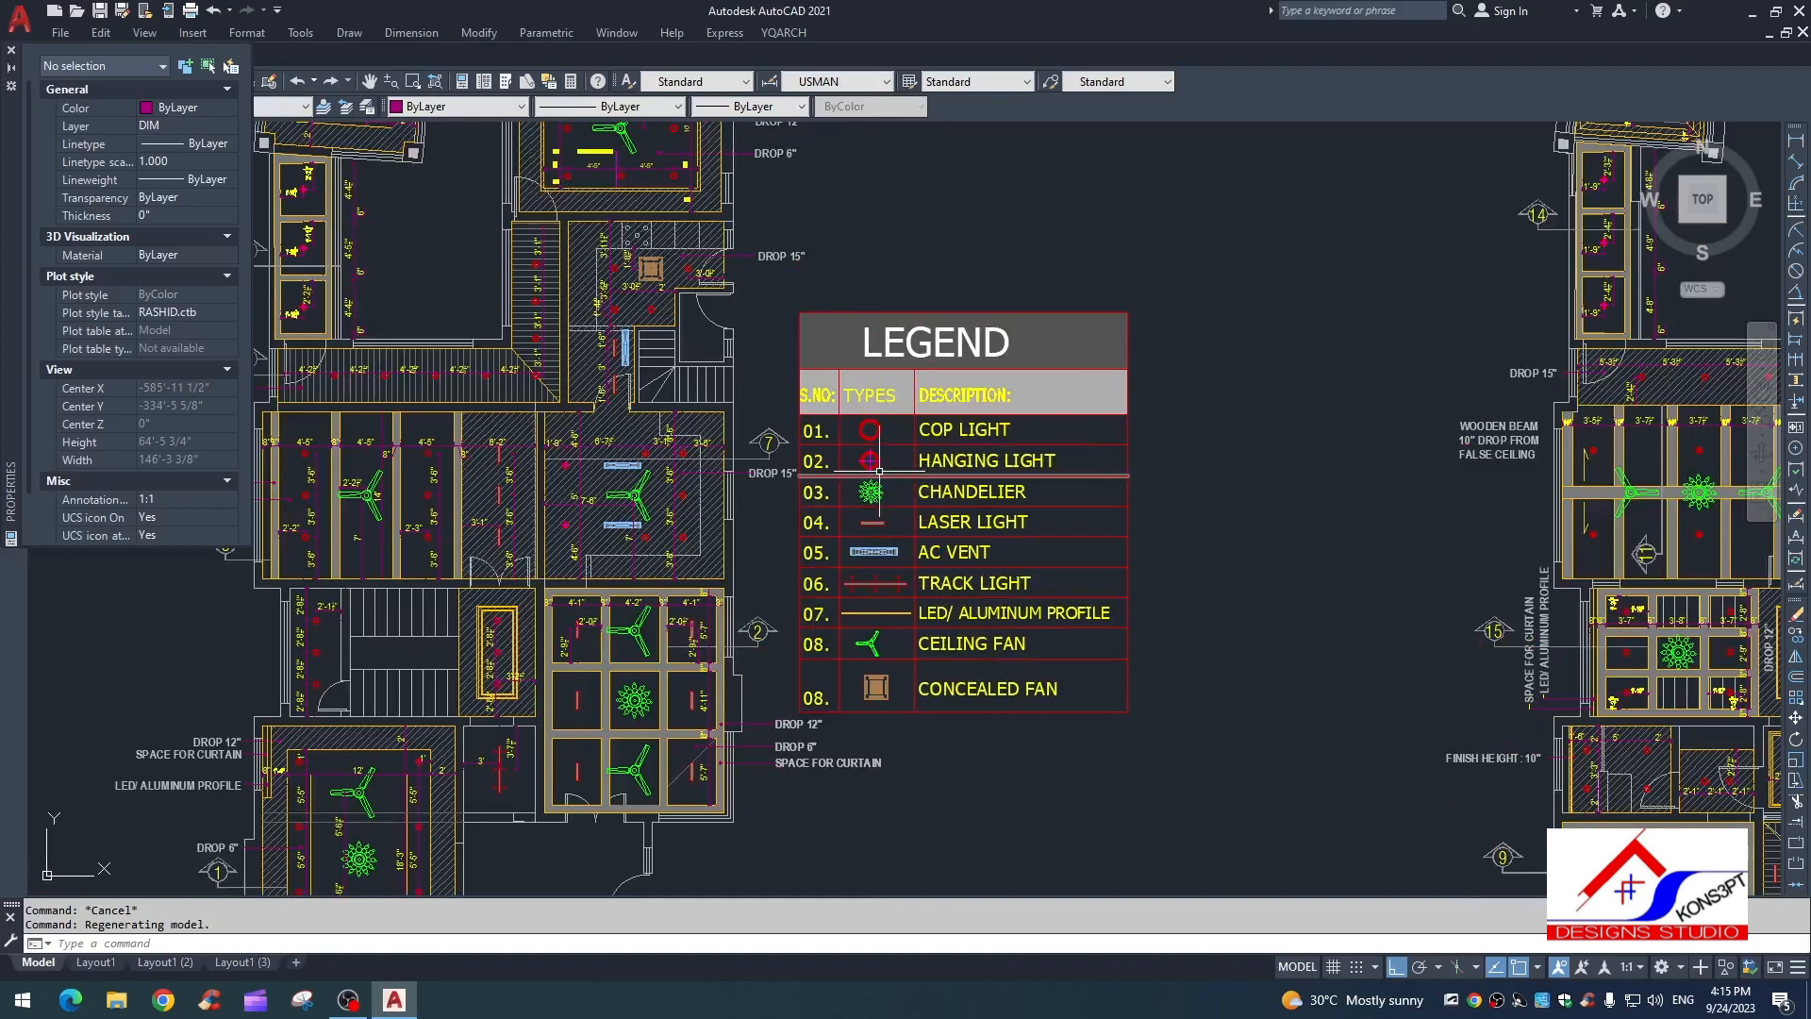
pyautogui.scroll(-5, 868, 326)
pyautogui.scroll(3, 835, 500)
pyautogui.scroll(-1, 829, 472)
pyautogui.moveTo(828, 471); pyautogui.dragTo(823, 518, button='middle')
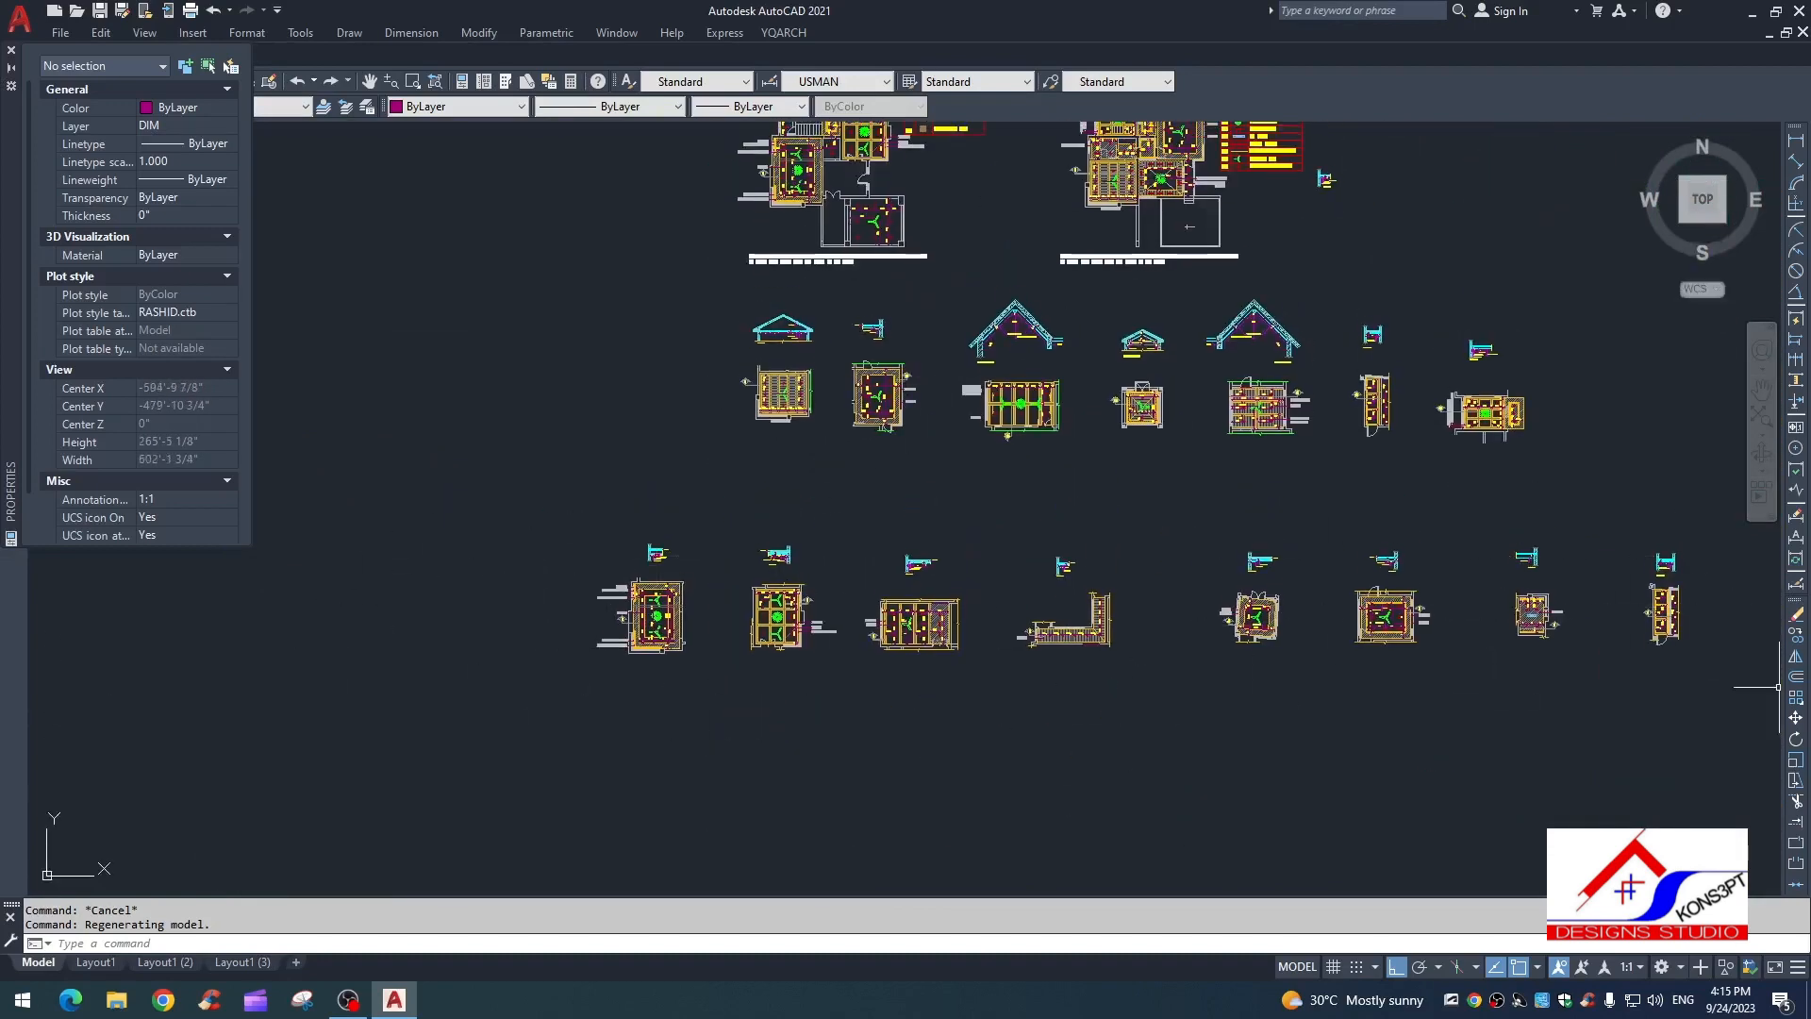
pyautogui.scroll(-4, 708, 618)
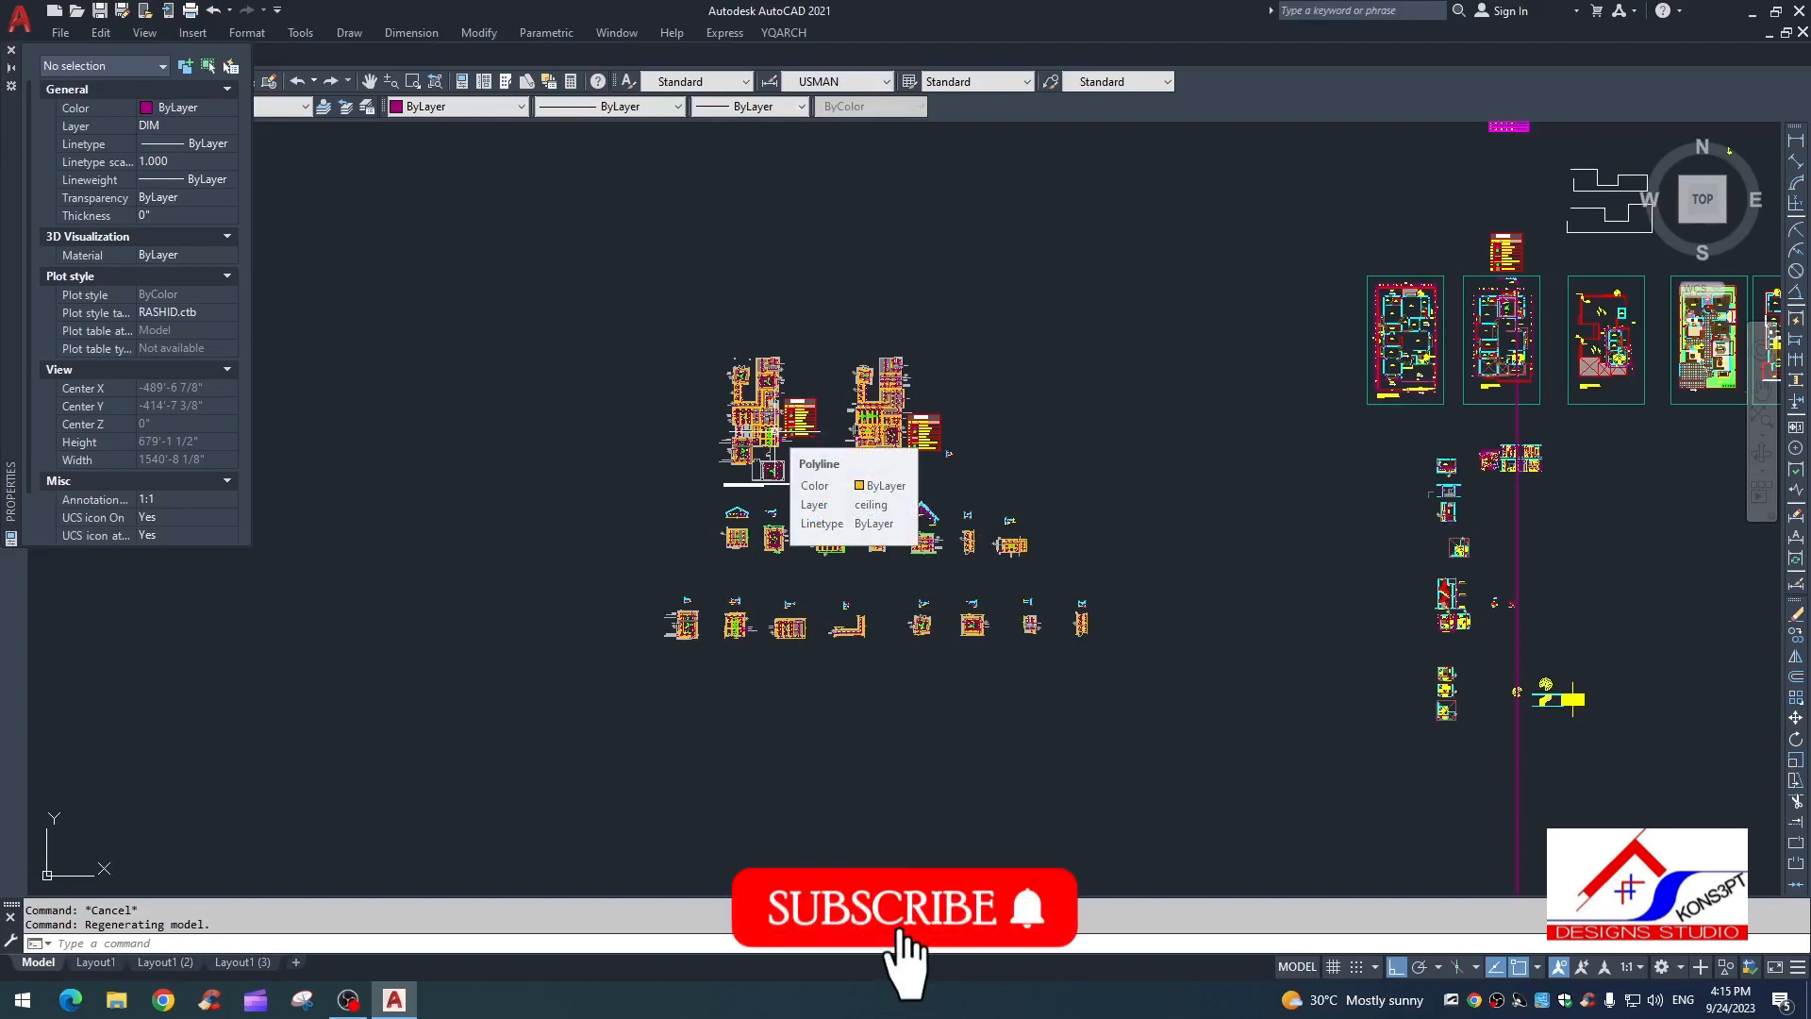
pyautogui.press('Escape')
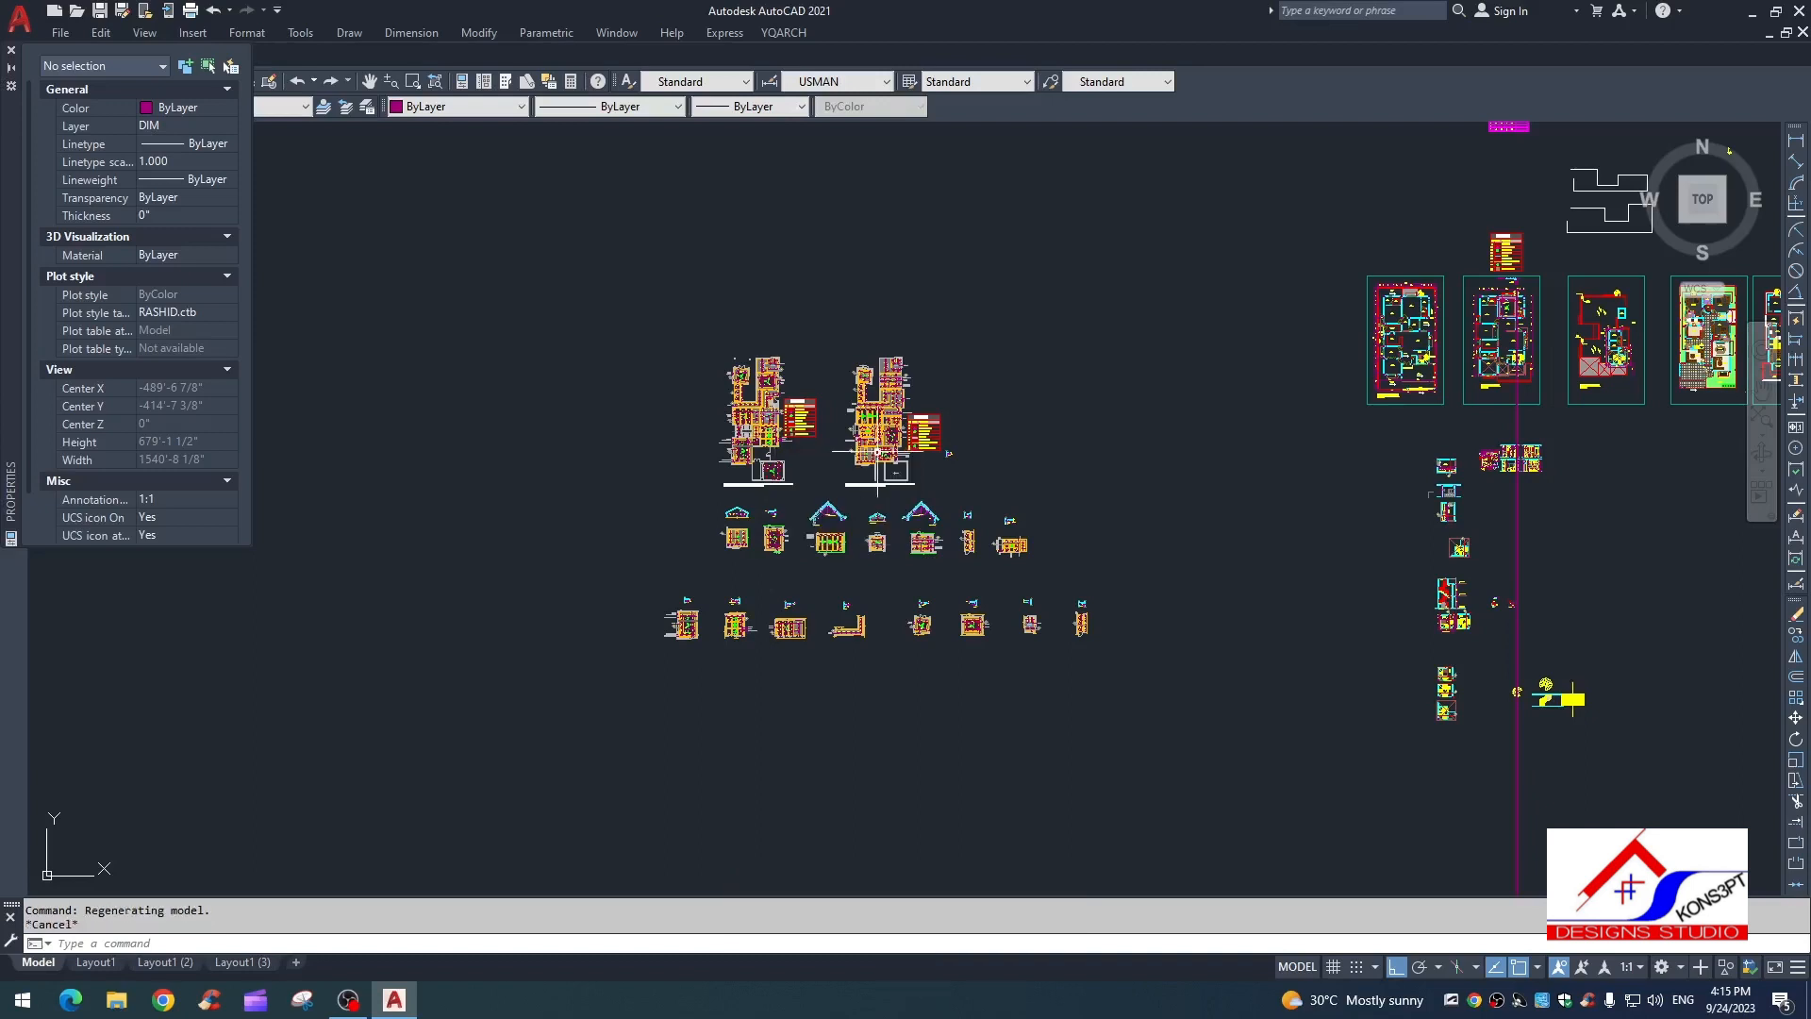